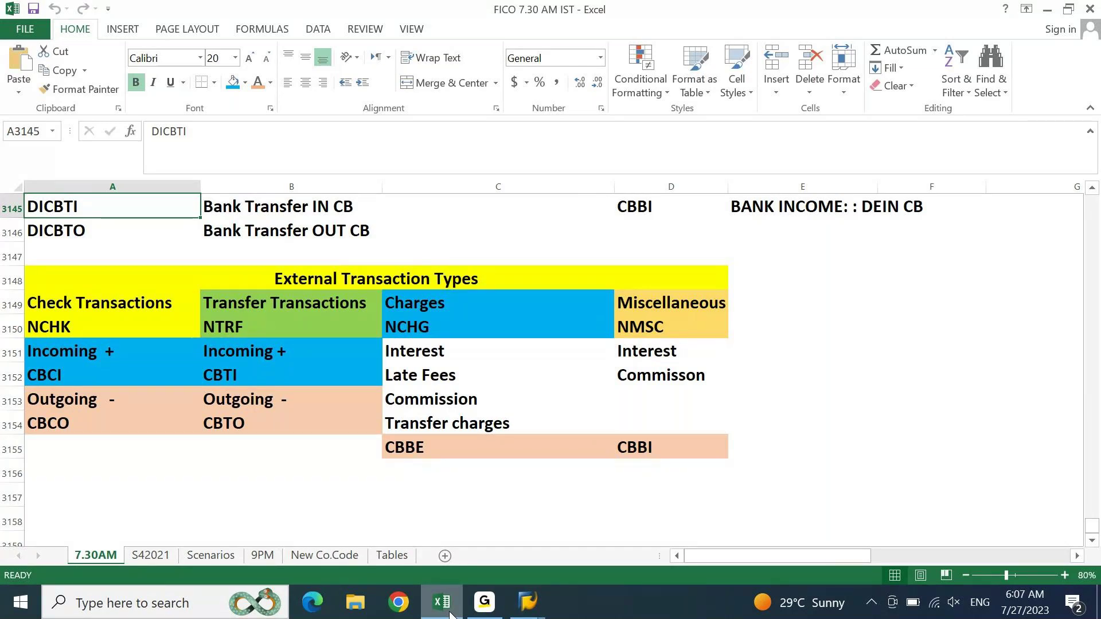
# Step: Examine the External Transaction Types table and find the Manual Bank Statement Format table further along the same sheet
pyautogui.press('pageup')
pyautogui.press('pagedown')
pyautogui.press('pagedown')
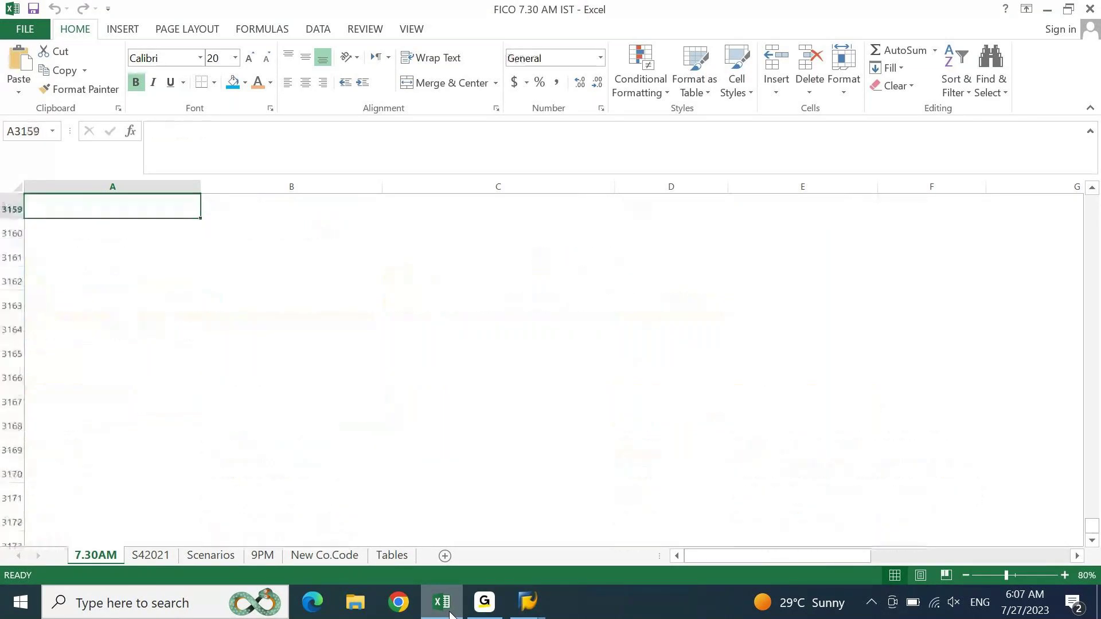
pyautogui.hotkey('ctrl', 'Up')
pyautogui.hotkey('ctrl', 'Up')
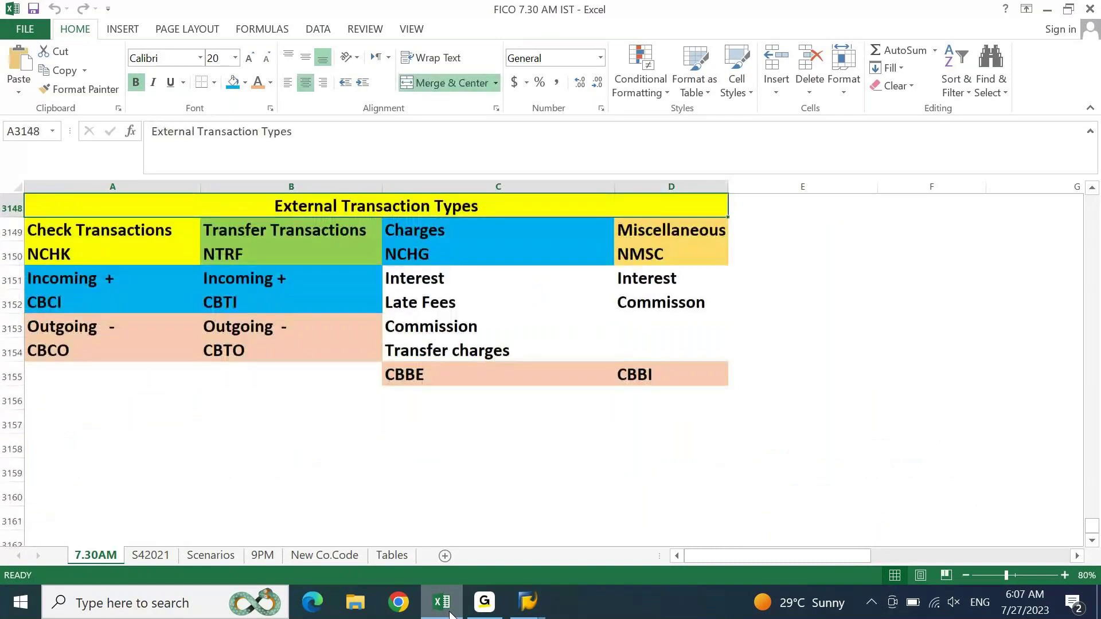
pyautogui.hotkey('ctrl', 'Right')
pyautogui.press('Right')
pyautogui.press('Right')
pyautogui.press('Right')
pyautogui.press('Left')
pyautogui.hotkey('ctrl', 'Up')
pyautogui.press('Up')
pyautogui.press('Down')
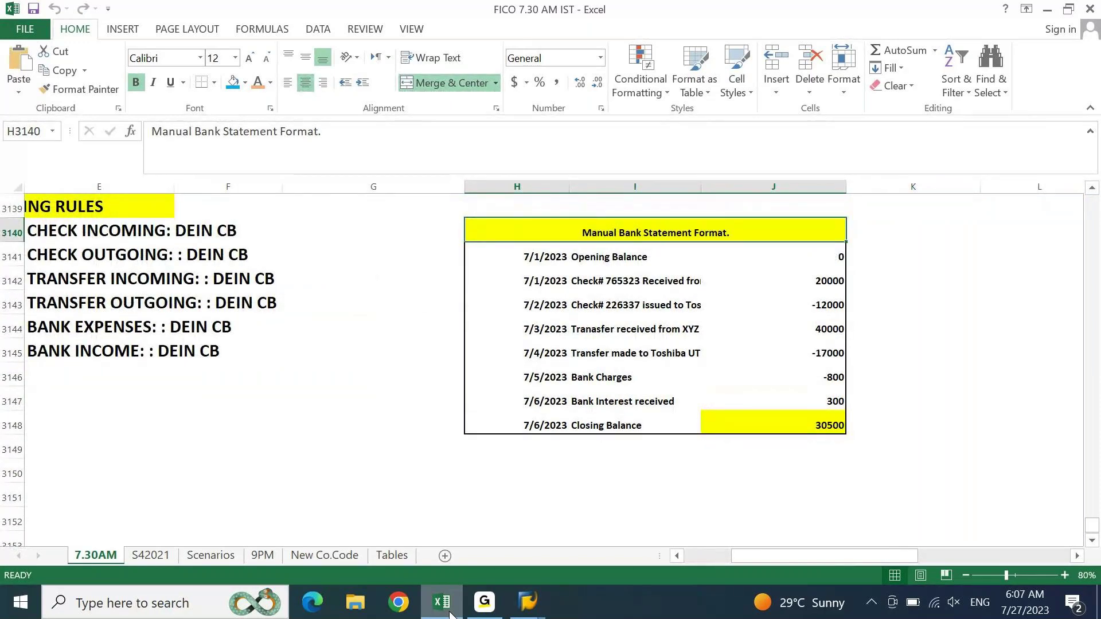
# Step: Fit the width of column I to the check received description in cell I3142
pyautogui.press('Down')
pyautogui.press('Down')
pyautogui.press('Down')
pyautogui.press('Left')
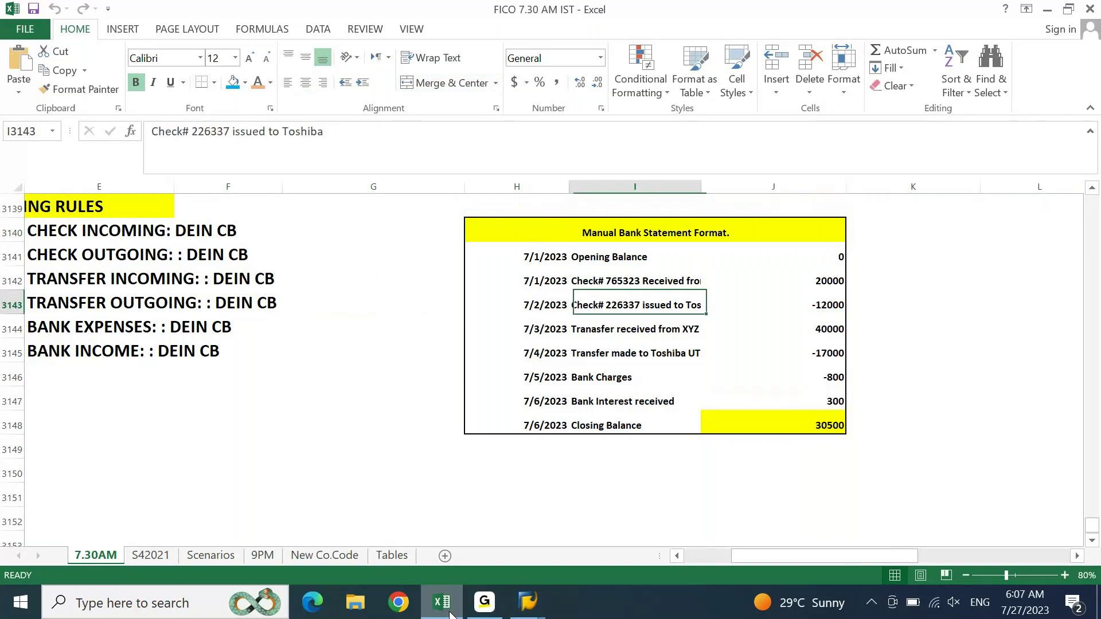
pyautogui.press('Up')
pyautogui.press('Left')
pyautogui.press('Right')
pyautogui.press('Left')
pyautogui.press('Right')
pyautogui.hotkey('alt', 'o')
pyautogui.press('c')
pyautogui.press('a')
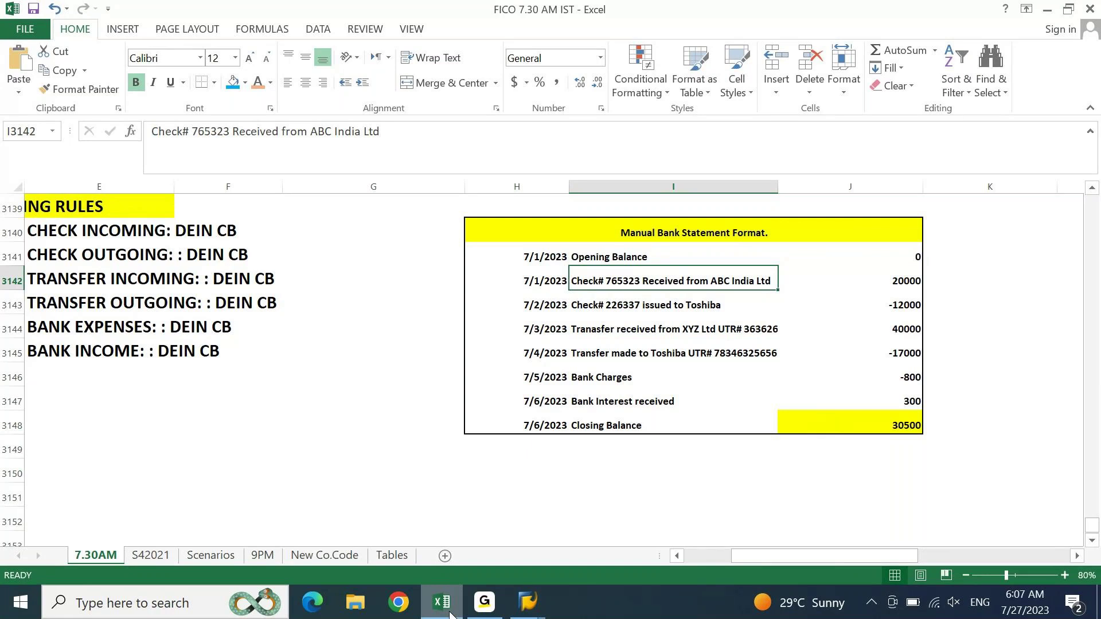
# Step: Fill the check received row H3142:J3142 of the bank statement with the standard light green colour
pyautogui.press('Left')
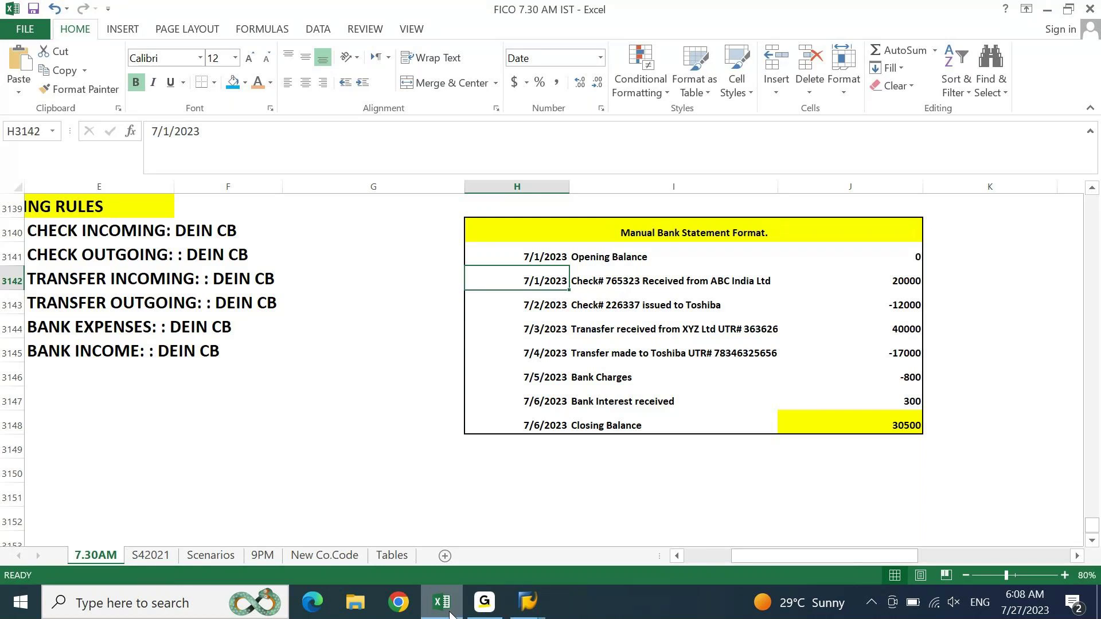
pyautogui.hotkey('shift', 'Right')
pyautogui.hotkey('shift', 'Right')
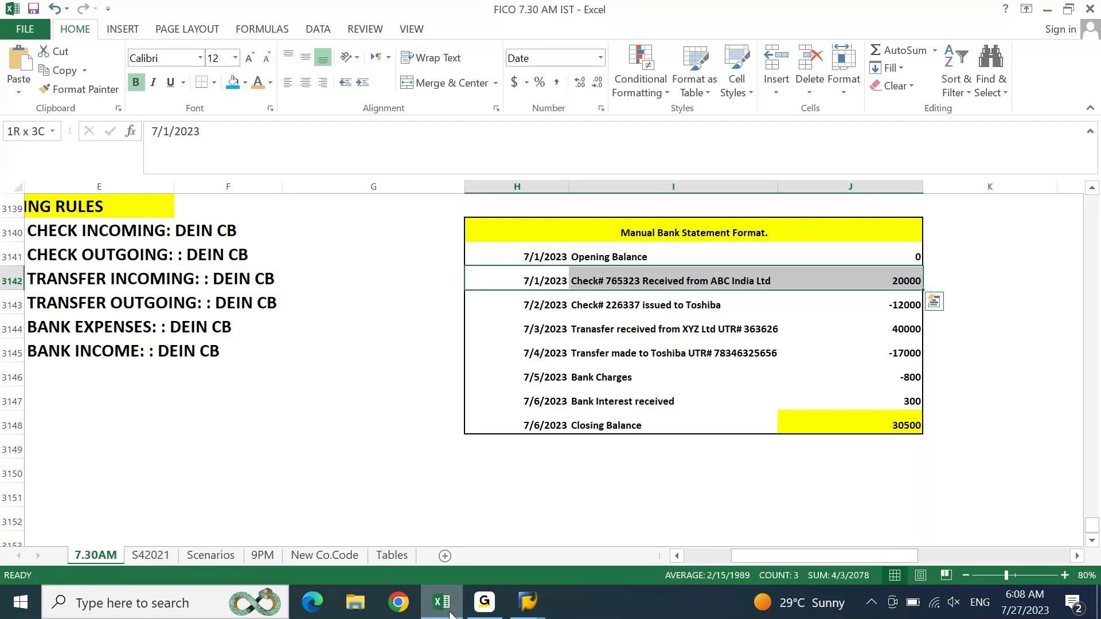
pyautogui.click(245, 83)
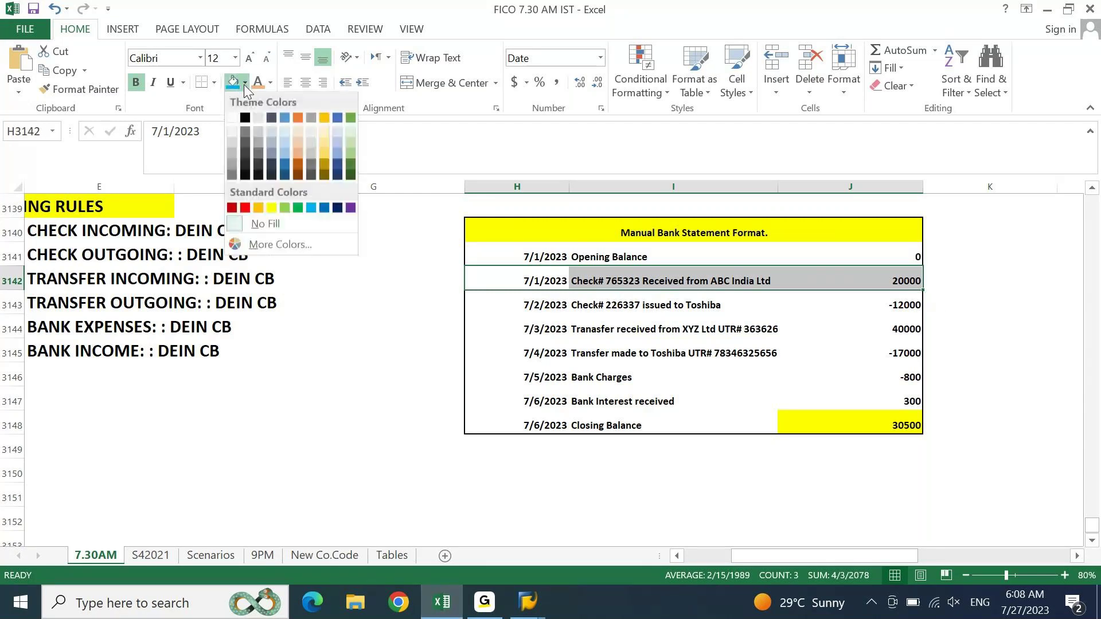
pyautogui.click(283, 209)
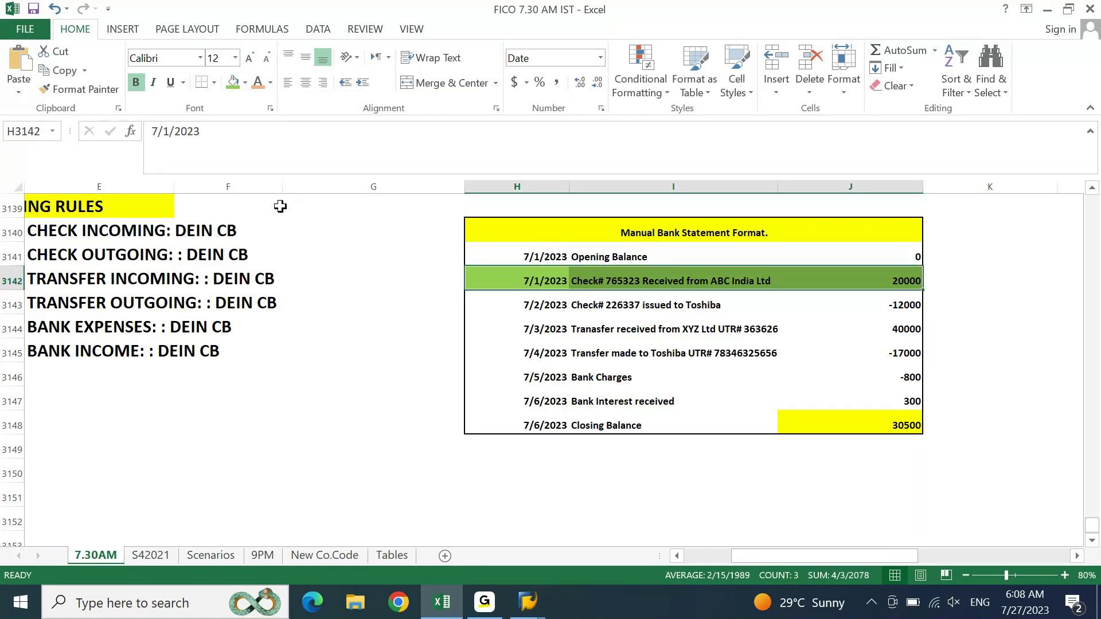
pyautogui.press('Right')
pyautogui.press('Up')
pyautogui.press('Up')
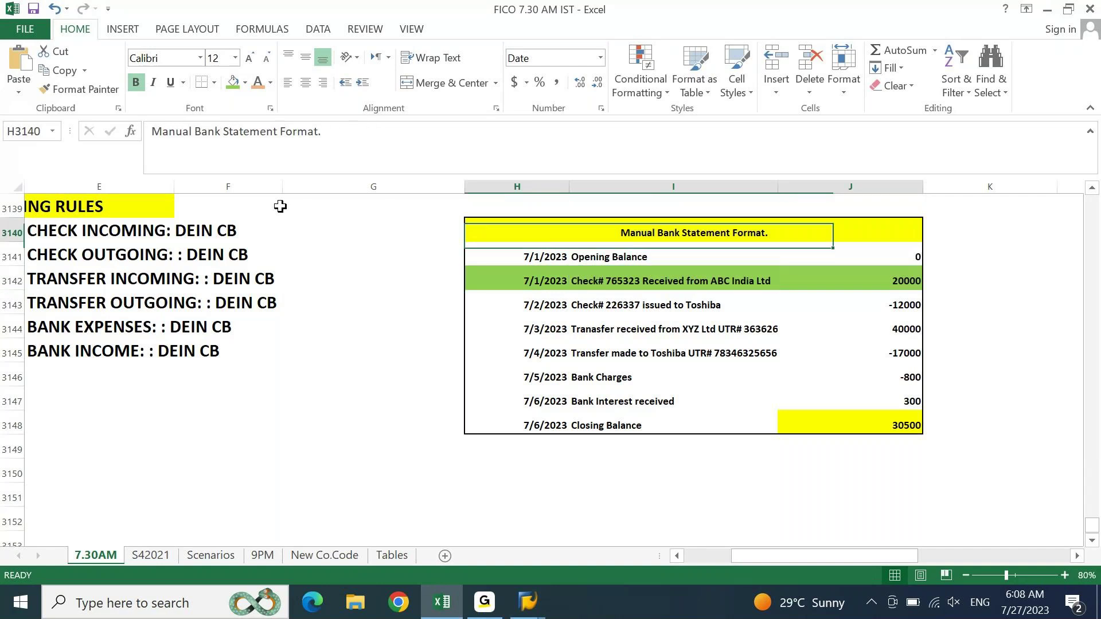
pyautogui.hotkey('ctrl', 'shift', 'Down')
pyautogui.hotkey('ctrl', 'c')
pyautogui.press('Left')
pyautogui.press('Left')
pyautogui.press('Left')
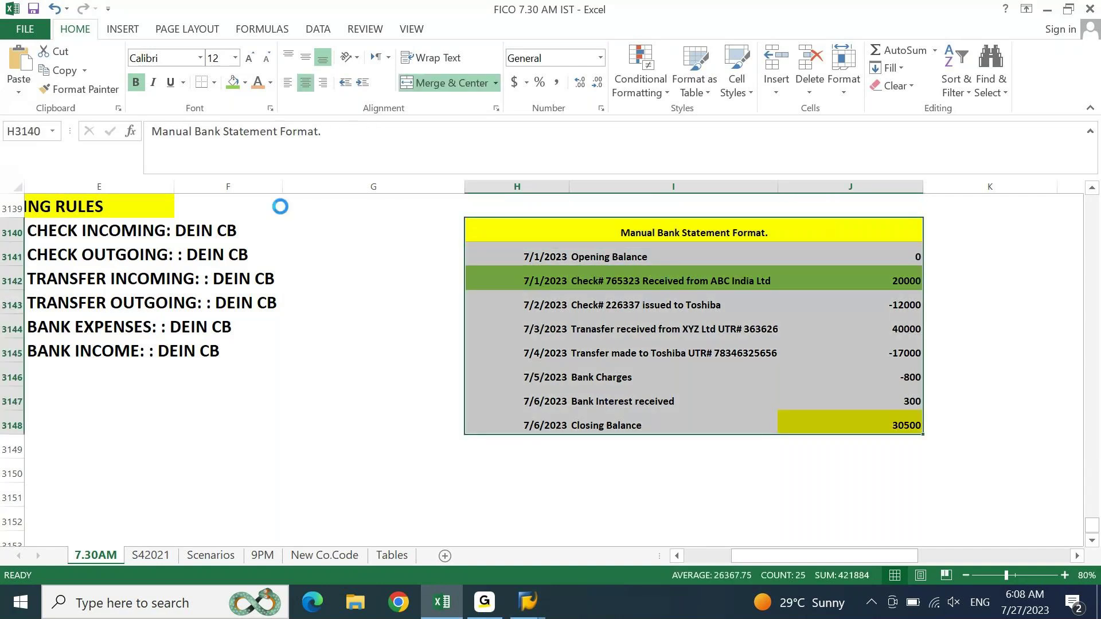
pyautogui.press('Right')
pyautogui.press('Right')
pyautogui.press('Right')
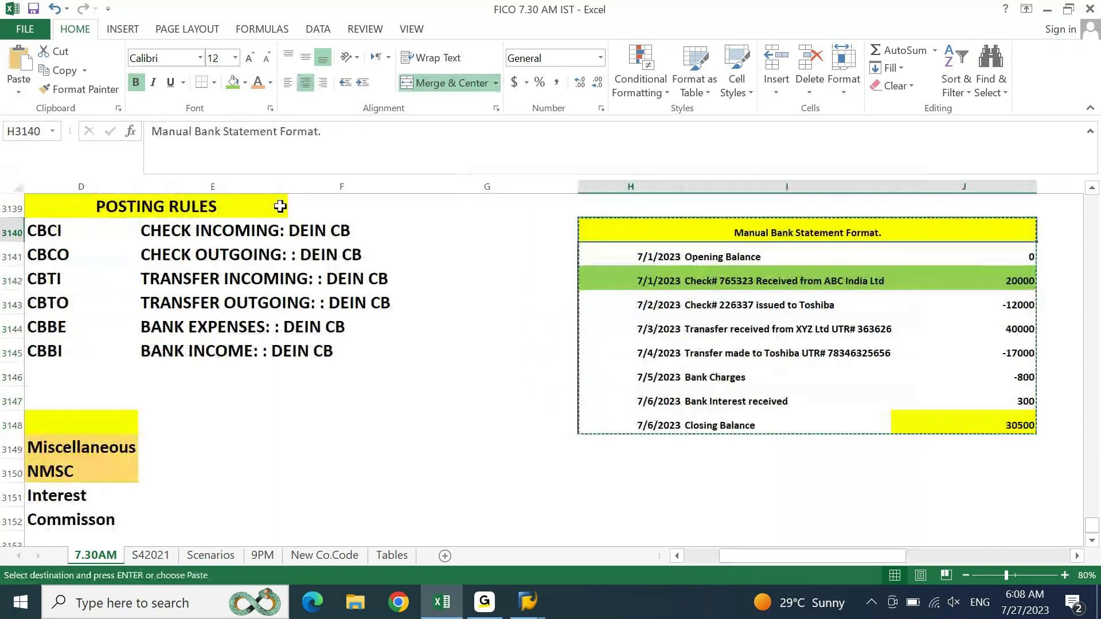
pyautogui.hotkey('ctrl', 'shift', 'Down')
# Step: Enter the current date, 7/27/2023, in cell A3158 below the External Transaction Types table
pyautogui.press('Left')
pyautogui.press('Left')
pyautogui.press('Left')
pyautogui.press('Left')
pyautogui.press('Left')
pyautogui.press('Left')
pyautogui.press('Left')
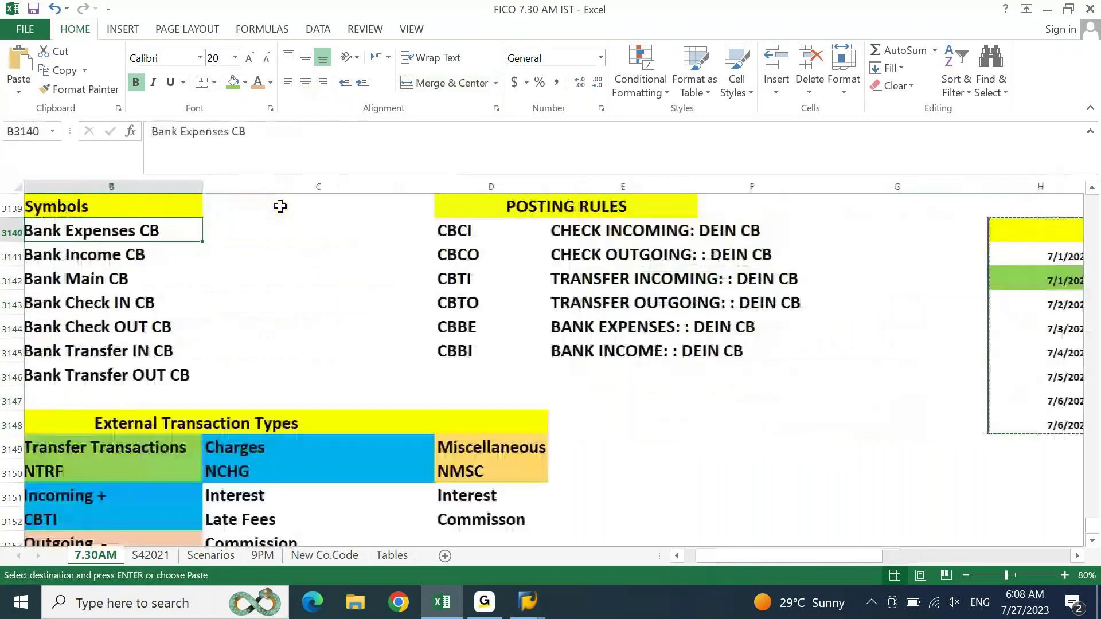
pyautogui.press('Down')
pyautogui.press('Down')
pyautogui.press('Down')
pyautogui.press('Down')
pyautogui.press('Down')
pyautogui.press('Down')
pyautogui.press('Down')
pyautogui.press('Down')
pyautogui.press('Down')
pyautogui.press('Down')
pyautogui.press('Down')
pyautogui.press('Down')
pyautogui.press('Down')
pyautogui.press('Down')
pyautogui.press('Down')
pyautogui.press('Down')
pyautogui.press('Down')
pyautogui.press('Down')
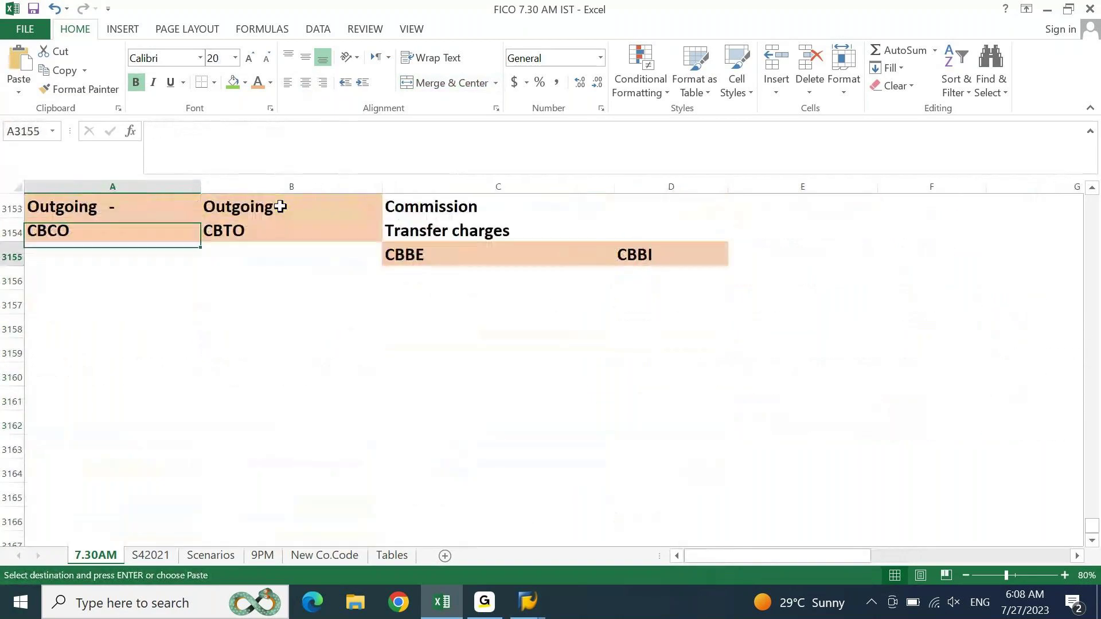
pyautogui.hotkey('ctrl', ';')
pyautogui.press('Return')
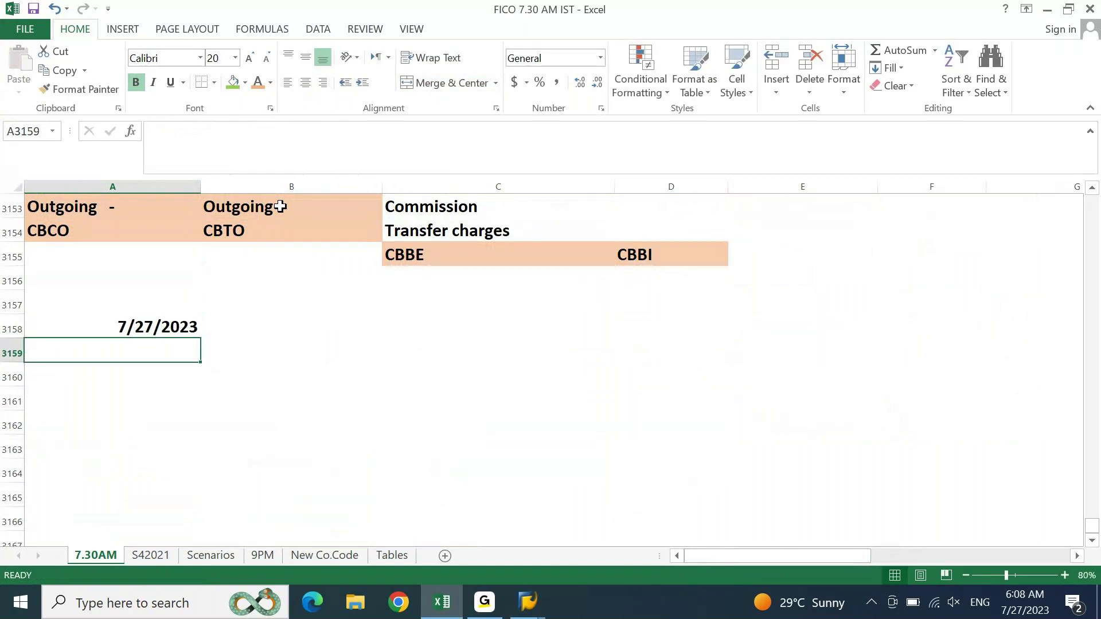
# Step: Copy the whole Manual Bank Statement Format table, from its title in H3140 through the closing balance row 3148
pyautogui.hotkey('ctrl', 'Down')
pyautogui.hotkey('ctrl', 'Up')
pyautogui.press('Down')
pyautogui.press('Down')
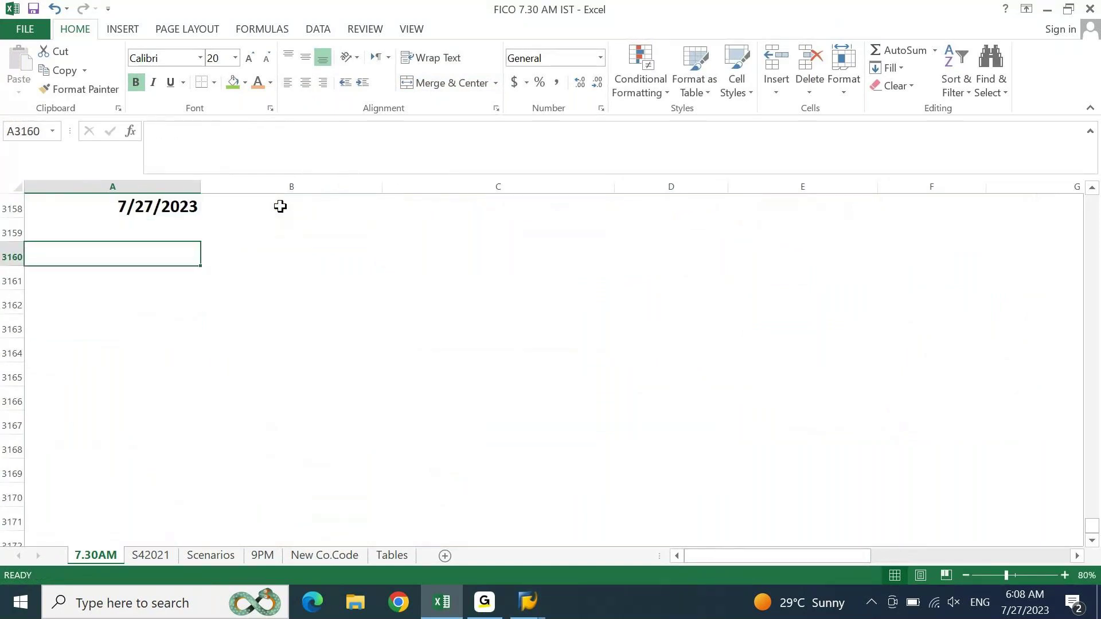
pyautogui.press('Up')
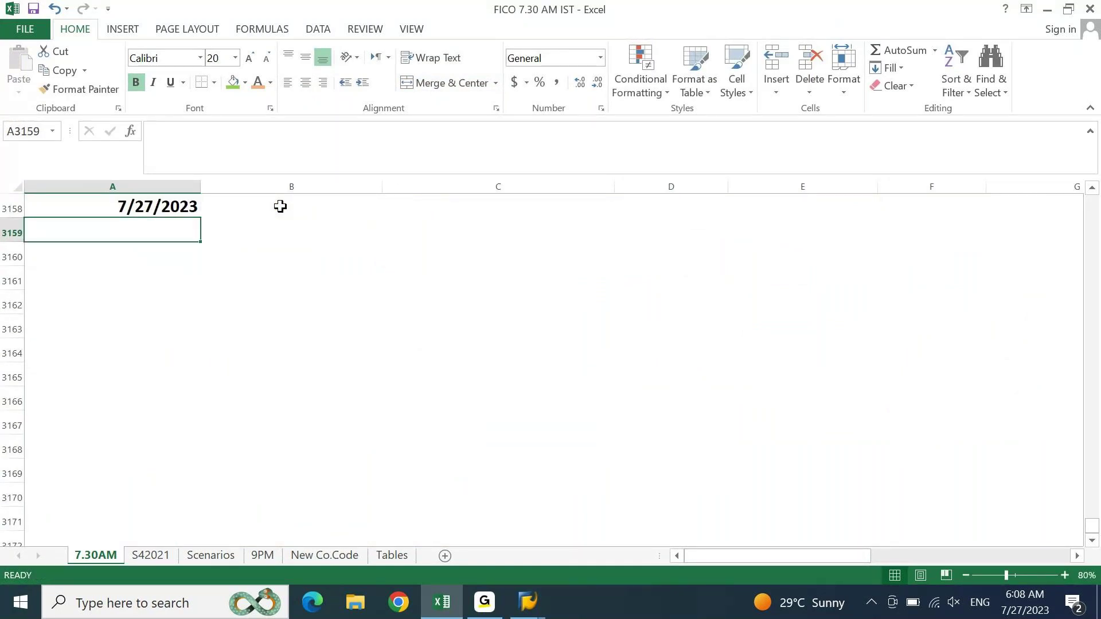
pyautogui.press('Right')
pyautogui.press('Right')
pyautogui.press('Right')
pyautogui.press('Right')
pyautogui.press('Right')
pyautogui.press('Right')
pyautogui.press('Right')
pyautogui.press('Right')
pyautogui.press('Right')
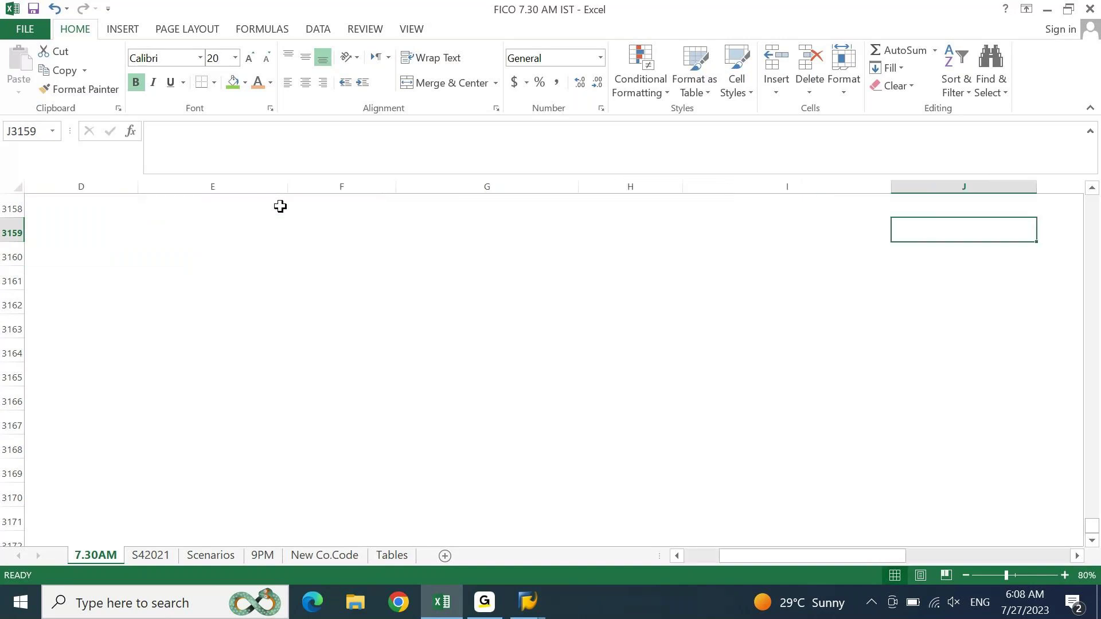
pyautogui.hotkey('ctrl', 'Up')
pyautogui.hotkey('ctrl', 'Up')
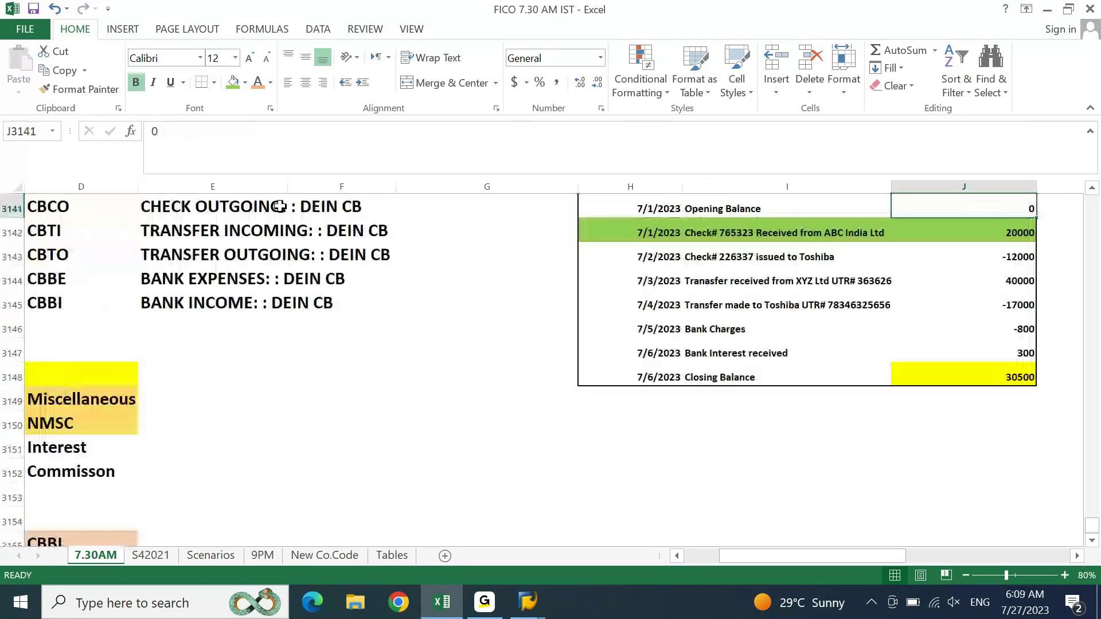
pyautogui.press('Up')
pyautogui.press('Down')
pyautogui.press('Up')
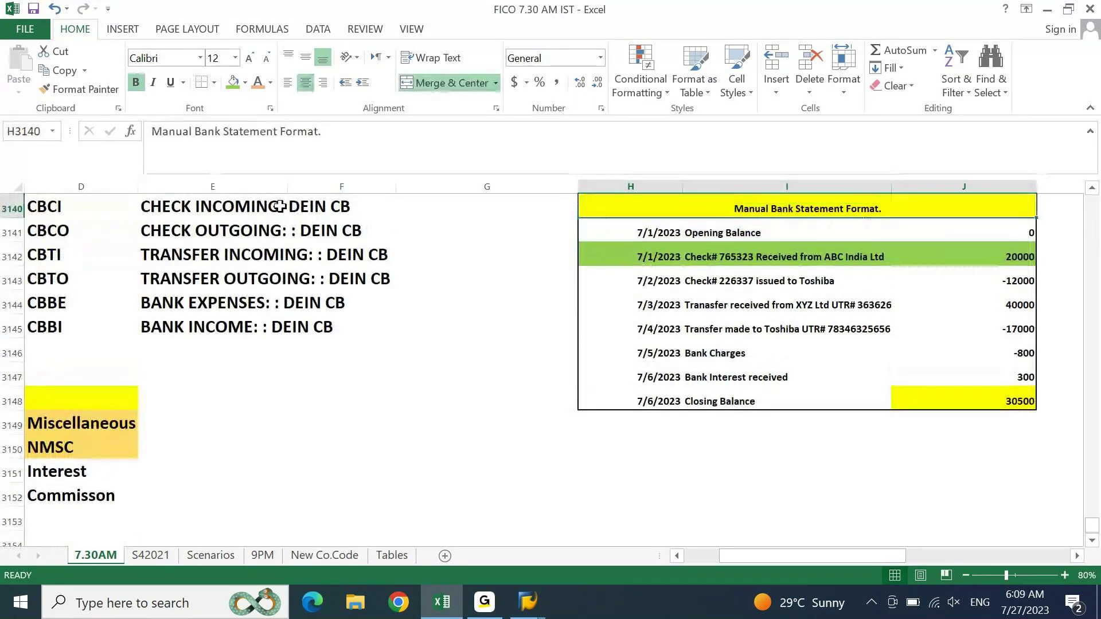
pyautogui.hotkey('ctrl', 'shift', 'Down')
pyautogui.hotkey('ctrl', 'c')
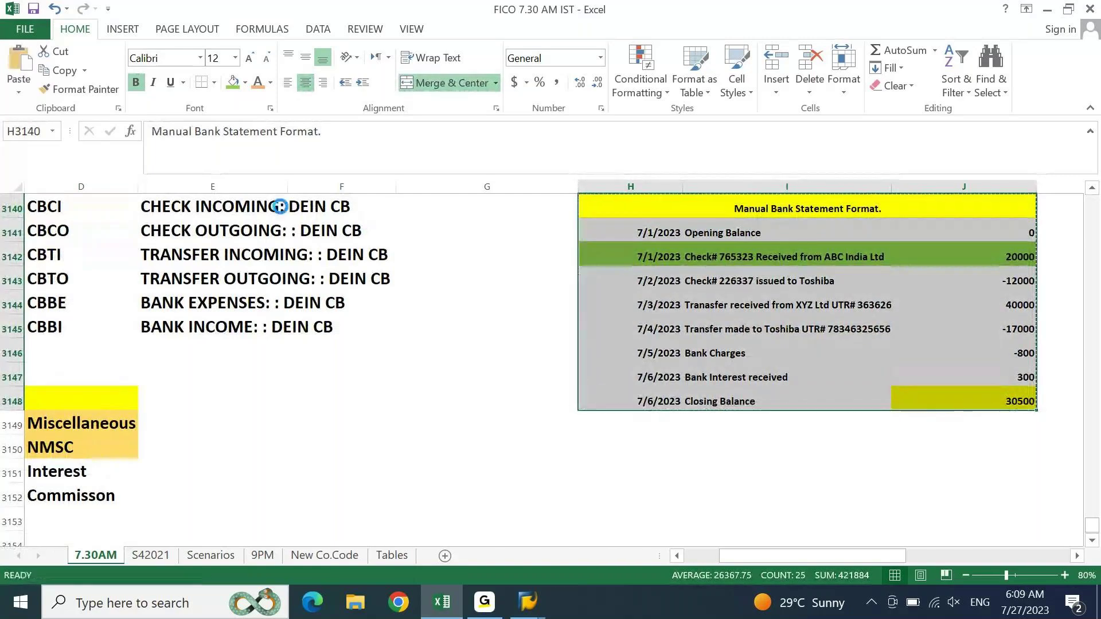
# Step: Paste the copied bank statement table at cell A3160, two rows below the date
pyautogui.hotkey('ctrl', 'Left')
pyautogui.hotkey('ctrl', 'Left')
pyautogui.hotkey('ctrl', 'Left')
pyautogui.hotkey('ctrl', 'Left')
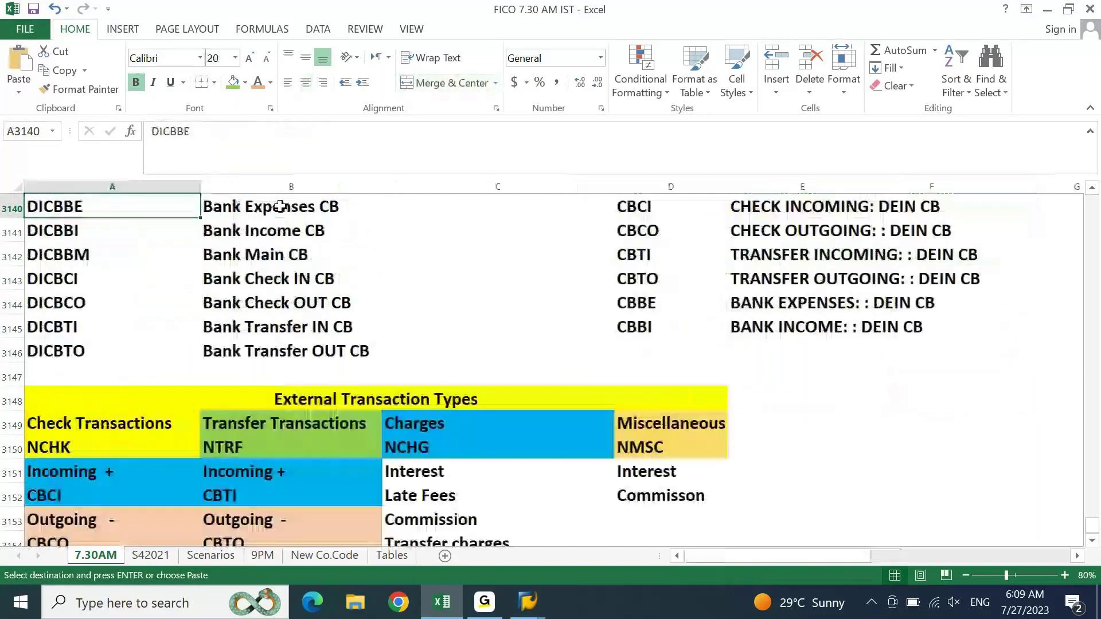
pyautogui.hotkey('ctrl', 'Down')
pyautogui.hotkey('ctrl', 'Down')
pyautogui.hotkey('ctrl', 'Down')
pyautogui.hotkey('ctrl', 'Down')
pyautogui.press('Down')
pyautogui.press('Down')
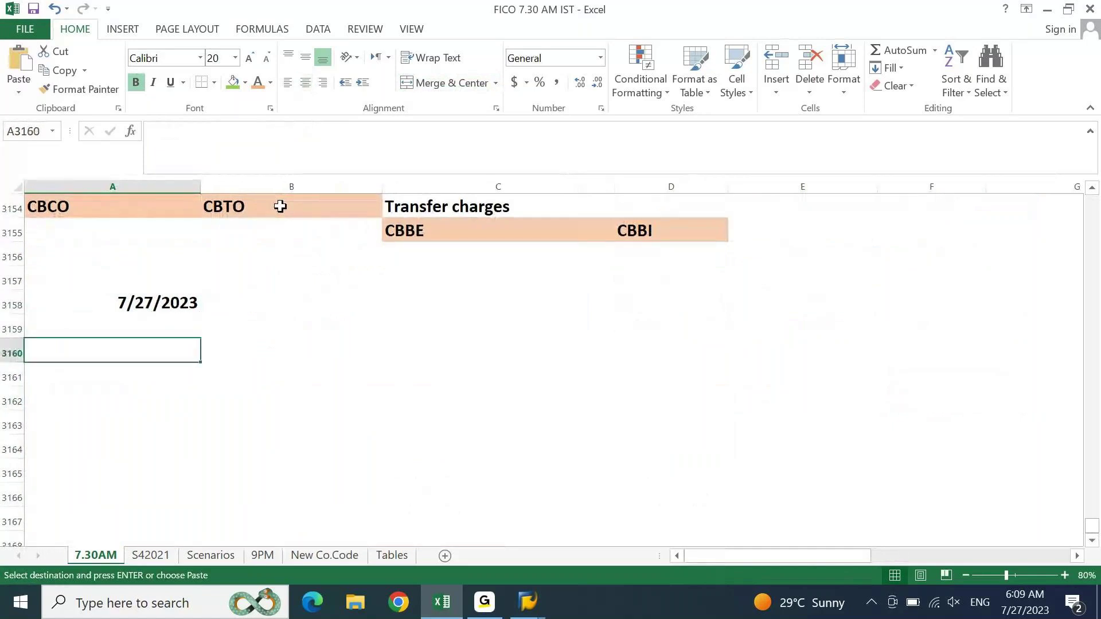
pyautogui.press('Return')
# Step: Fit the width of column A to the statement dates in A3161:A3168
pyautogui.press('Down')
pyautogui.hotkey('ctrl', 'Down')
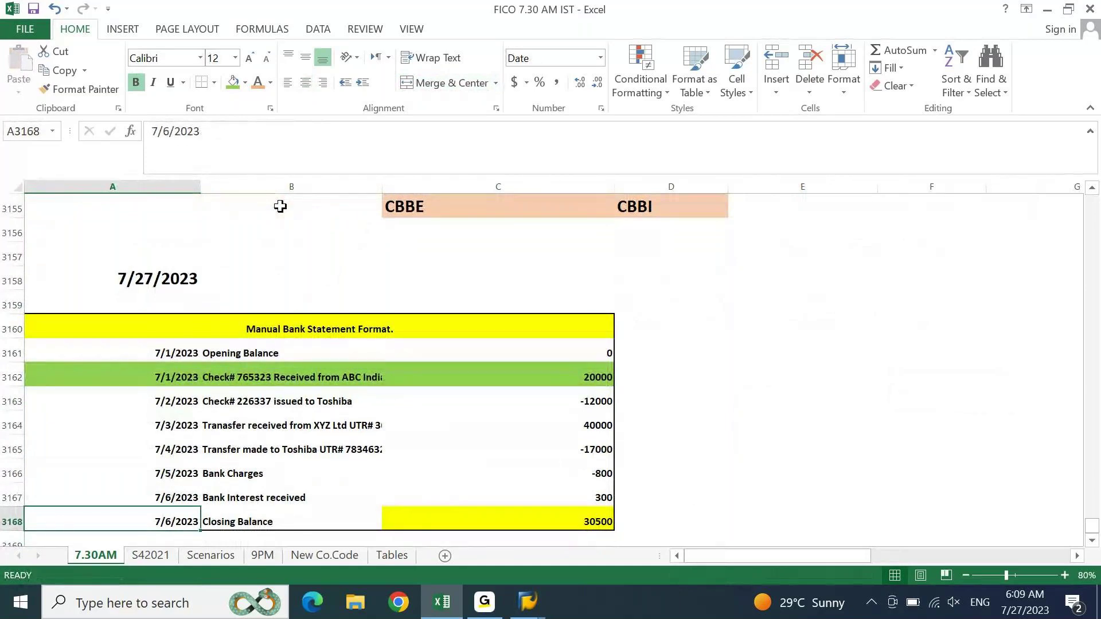
pyautogui.hotkey('ctrl', 'Up')
pyautogui.press('Down')
pyautogui.hotkey('ctrl', 'shift', 'Down')
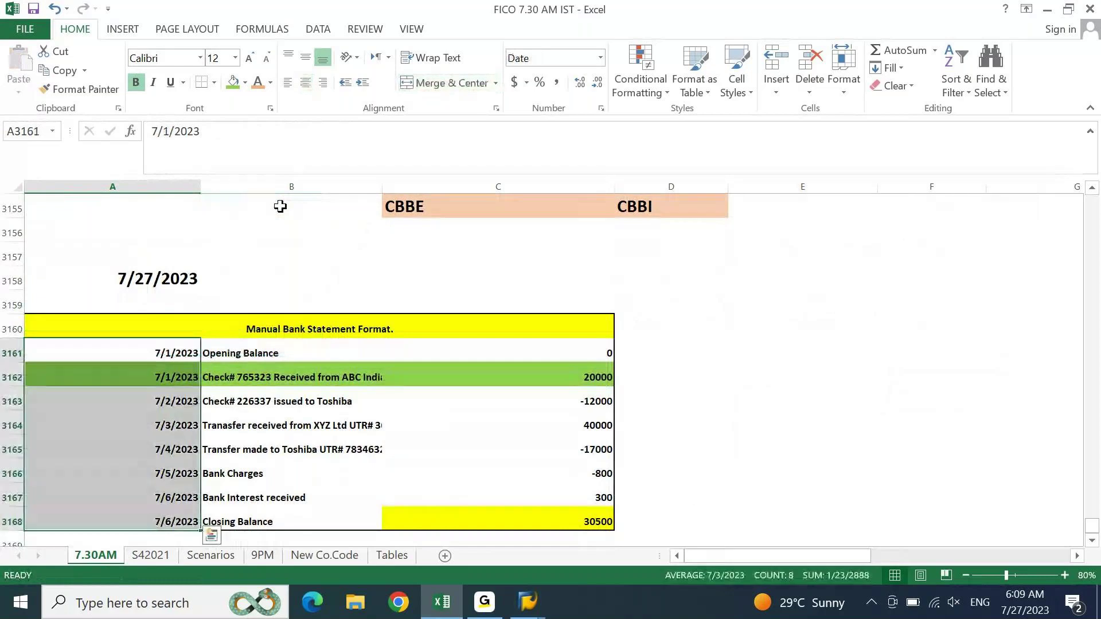
pyautogui.hotkey('alt', 'o')
pyautogui.press('c')
pyautogui.press('a')
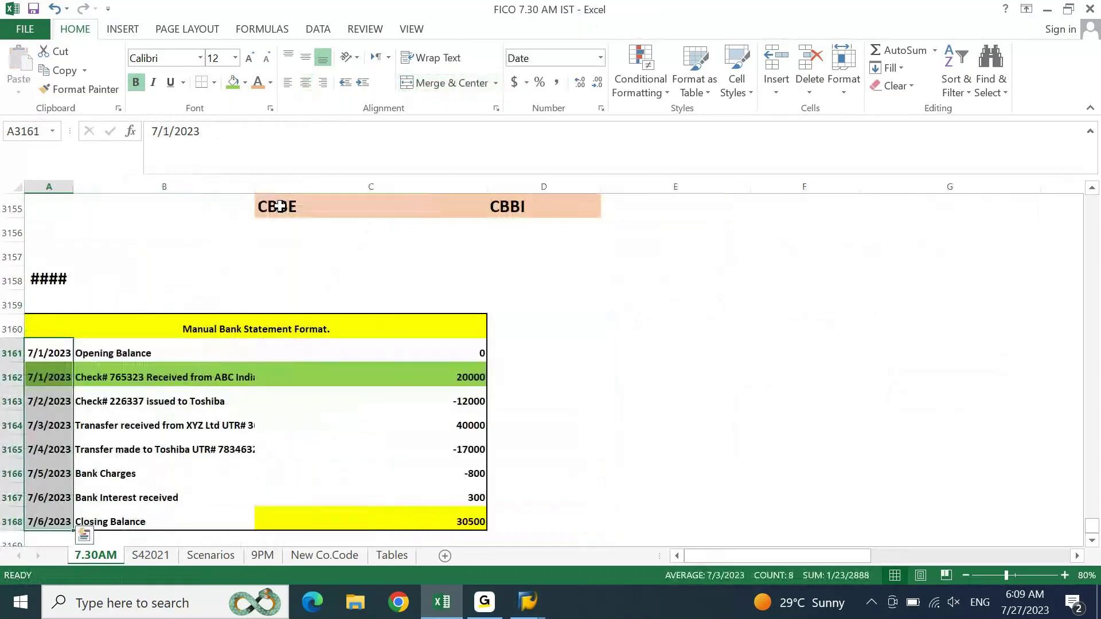
# Step: Fit the width of column A to the 7/27/2023 date in cell A3158
pyautogui.press('Up')
pyautogui.press('Up')
pyautogui.press('Up')
pyautogui.hotkey('alt', 'o')
pyautogui.press('c')
pyautogui.press('a')
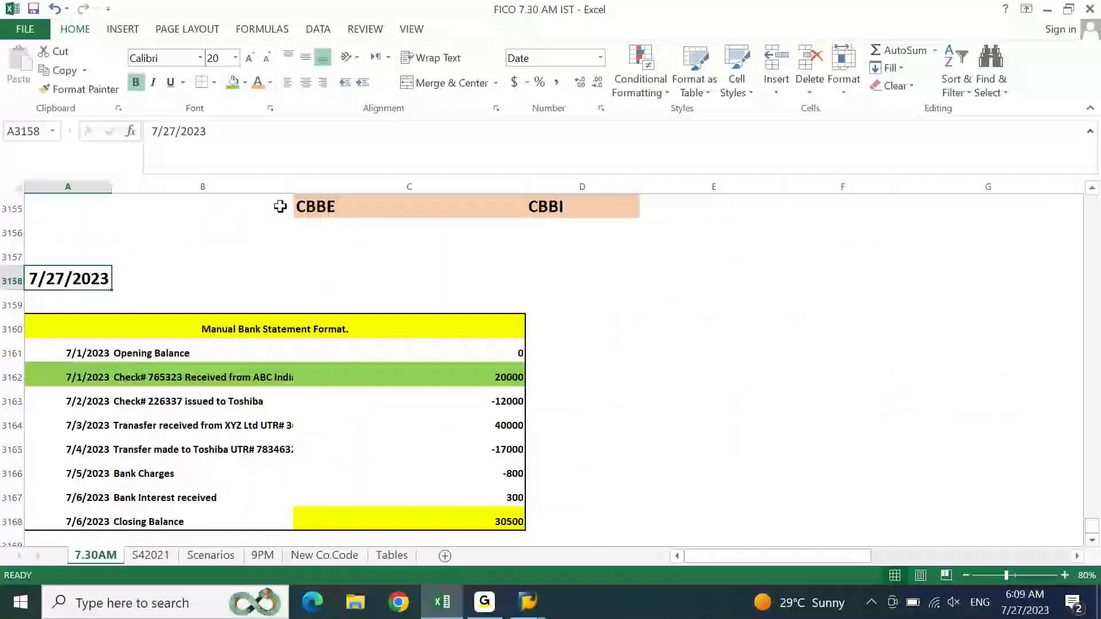
# Step: Add the heading "EXT. Transaction Type" in cell D3160 beside the statement title and fit column D's width to it
pyautogui.press('Down')
pyautogui.press('Down')
pyautogui.press('Right')
pyautogui.write('EXT')
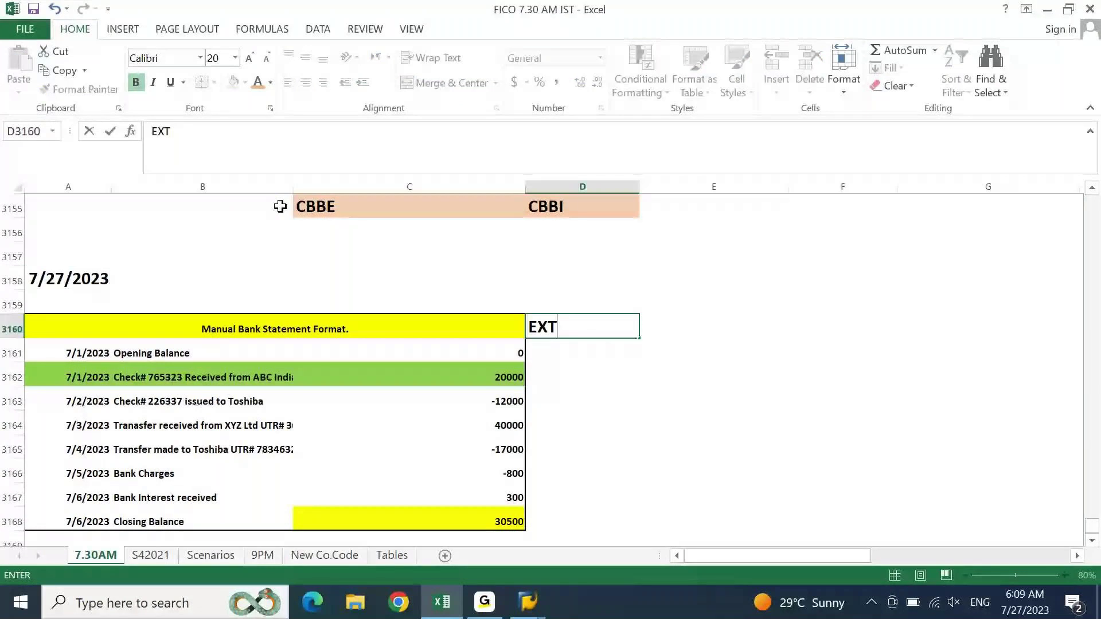
pyautogui.write('. Transaction Type')
pyautogui.press('Return')
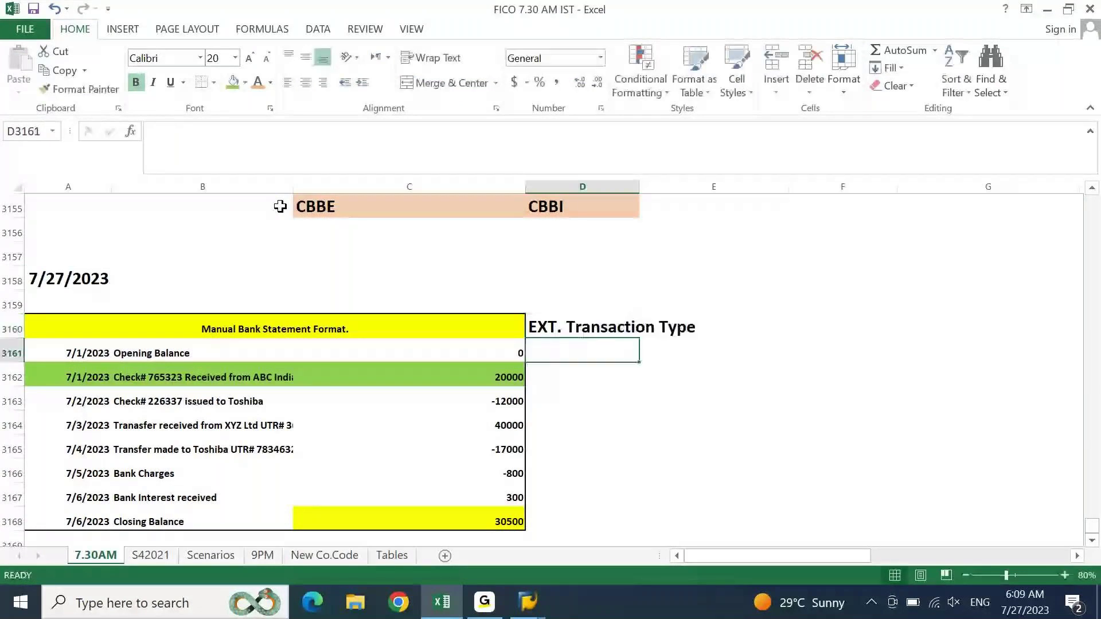
pyautogui.press('Up')
pyautogui.hotkey('alt', 'o')
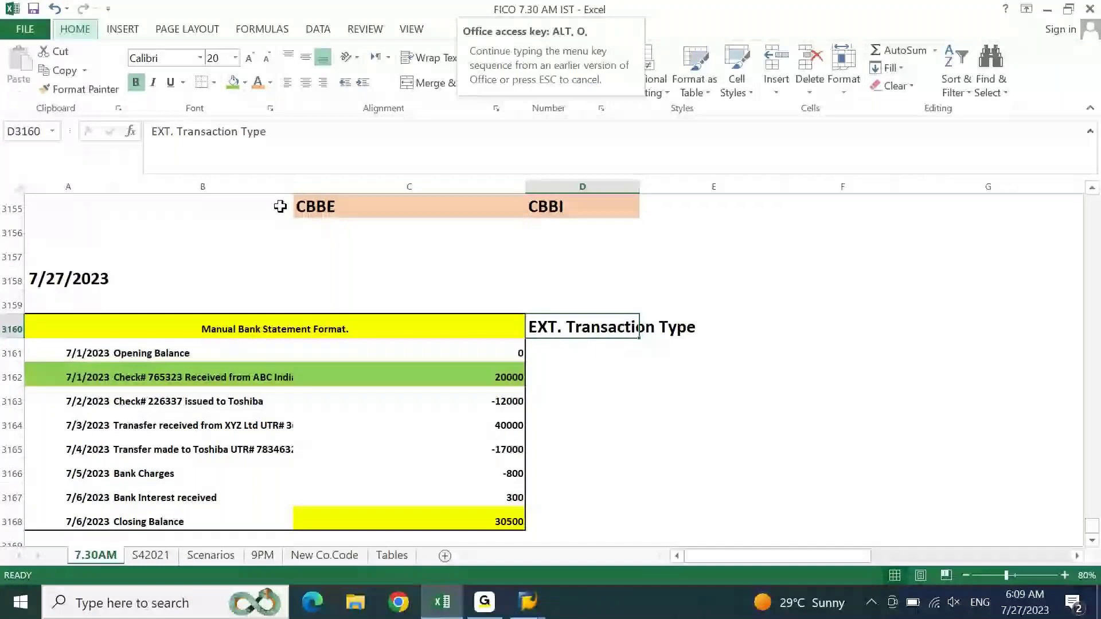
pyautogui.press('c')
pyautogui.press('a')
# Step: Copy the check transaction code NCHK from A3150 into D3162, beside the check received from ABC India Ltd
pyautogui.press('Down')
pyautogui.press('Left')
pyautogui.press('Left')
pyautogui.hotkey('ctrl', 'Up')
pyautogui.hotkey('ctrl', 'Up')
pyautogui.hotkey('ctrl', 'Up')
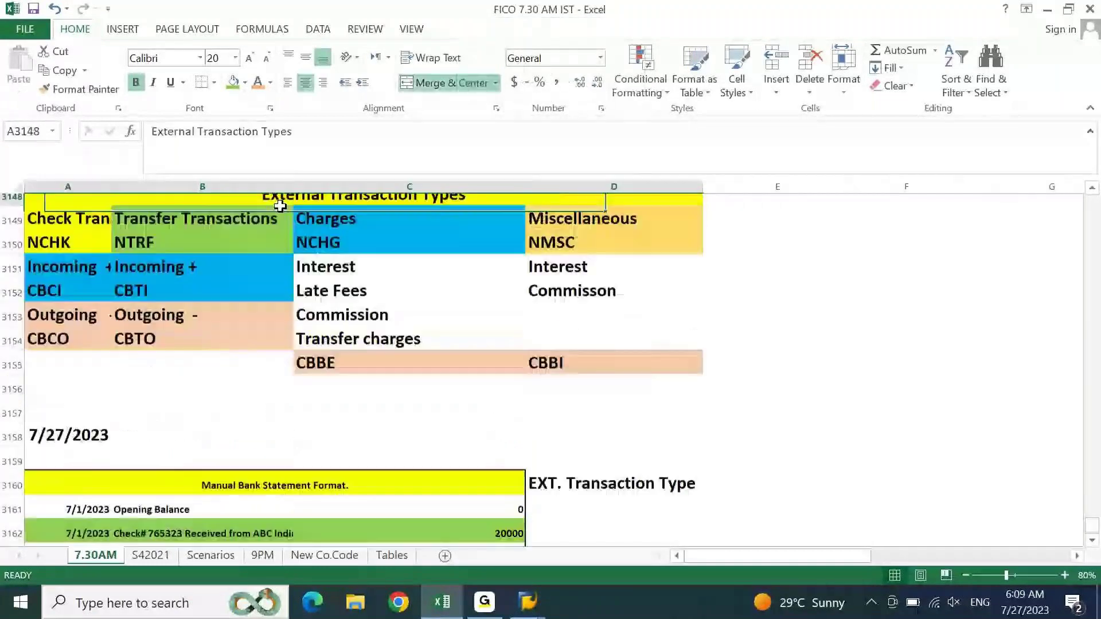
pyautogui.hotkey('ctrl', 'Down')
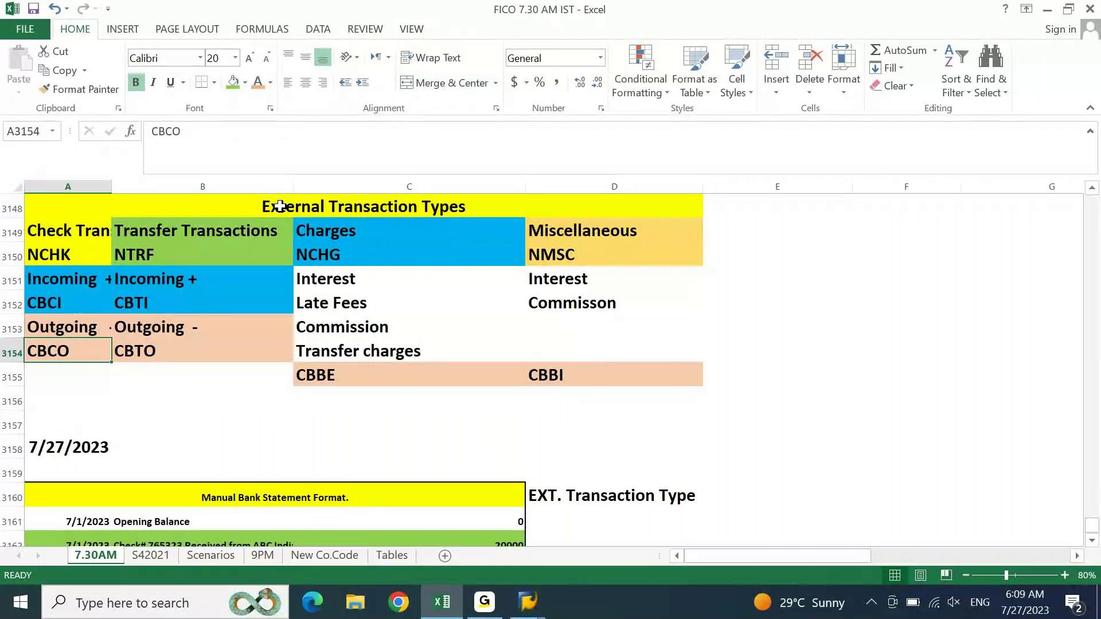
pyautogui.press('Up')
pyautogui.press('Up')
pyautogui.press('Up')
pyautogui.press('Up')
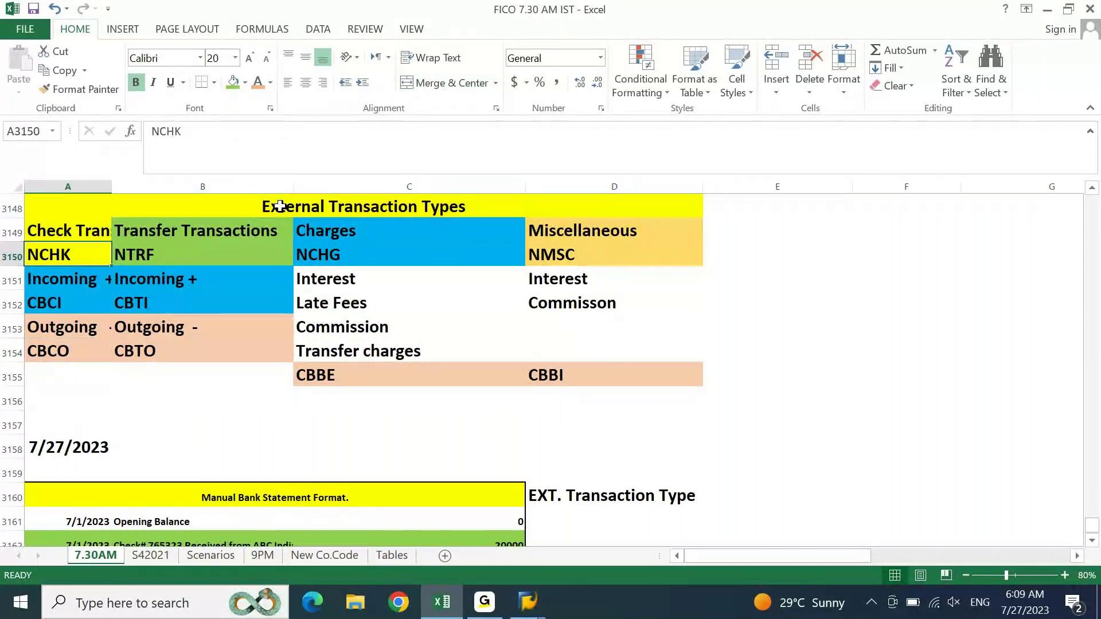
pyautogui.hotkey('ctrl', 'c')
pyautogui.press('Down')
pyautogui.press('Down')
pyautogui.press('Down')
pyautogui.press('Down')
pyautogui.press('Down')
pyautogui.press('Down')
pyautogui.press('Down')
pyautogui.press('Down')
pyautogui.press('Down')
pyautogui.press('Down')
pyautogui.press('Down')
pyautogui.press('Down')
pyautogui.press('Right')
pyautogui.press('Right')
pyautogui.press('Right')
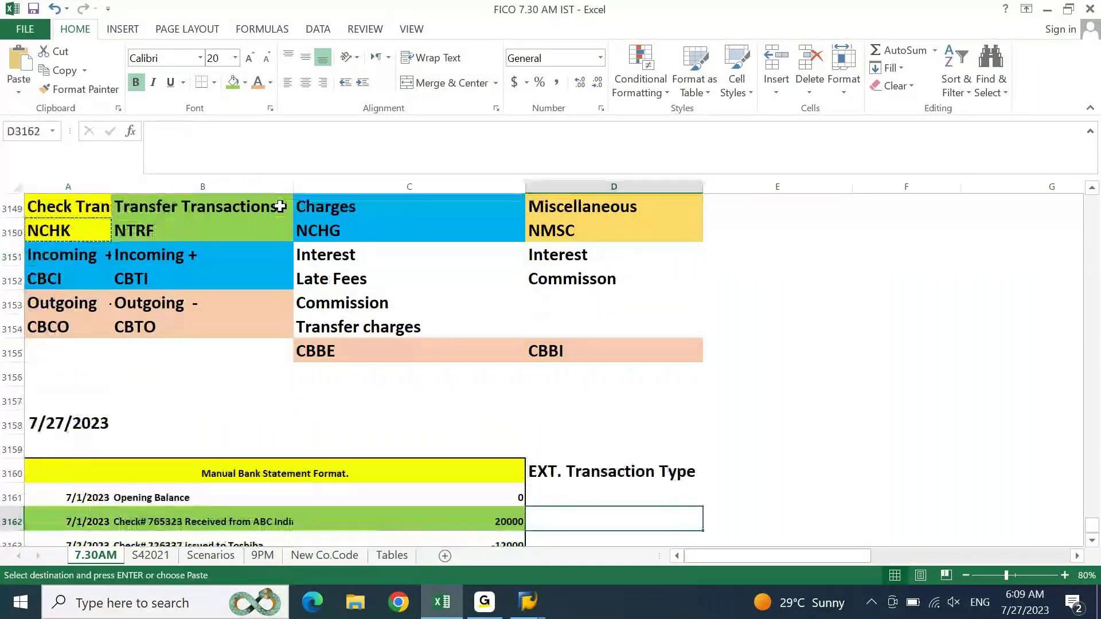
pyautogui.hotkey('ctrl', 'v')
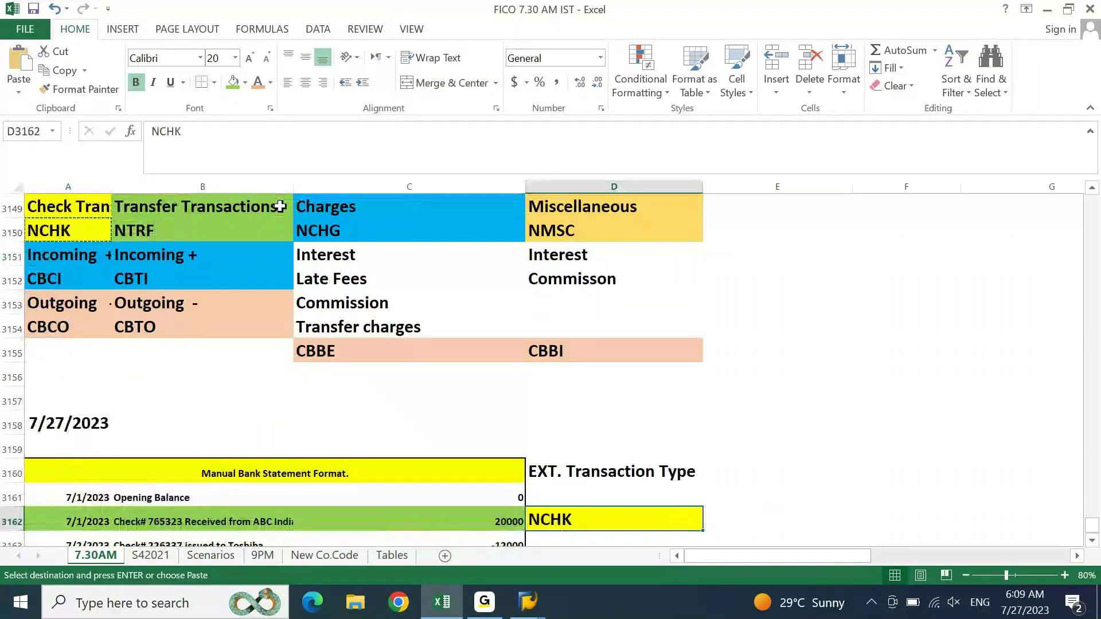
# Step: Fill the NCHK code down into D3163, beside the check issued to Toshiba
pyautogui.press('Escape')
pyautogui.press('Down')
pyautogui.press('Down')
pyautogui.press('Down')
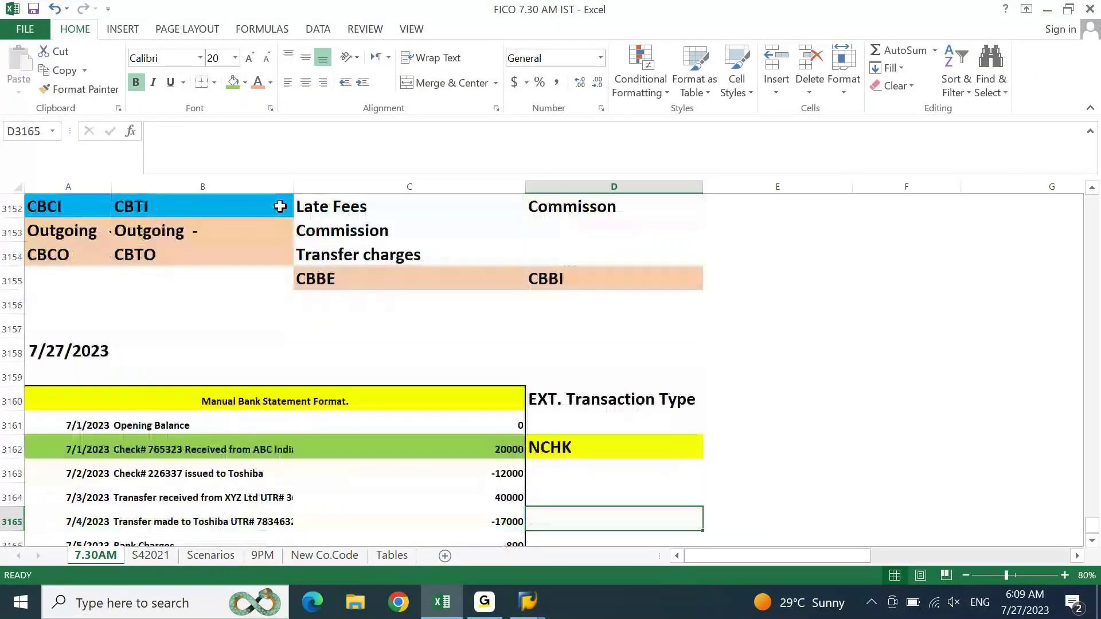
pyautogui.press('Up')
pyautogui.press('Up')
pyautogui.hotkey('ctrl', 'd')
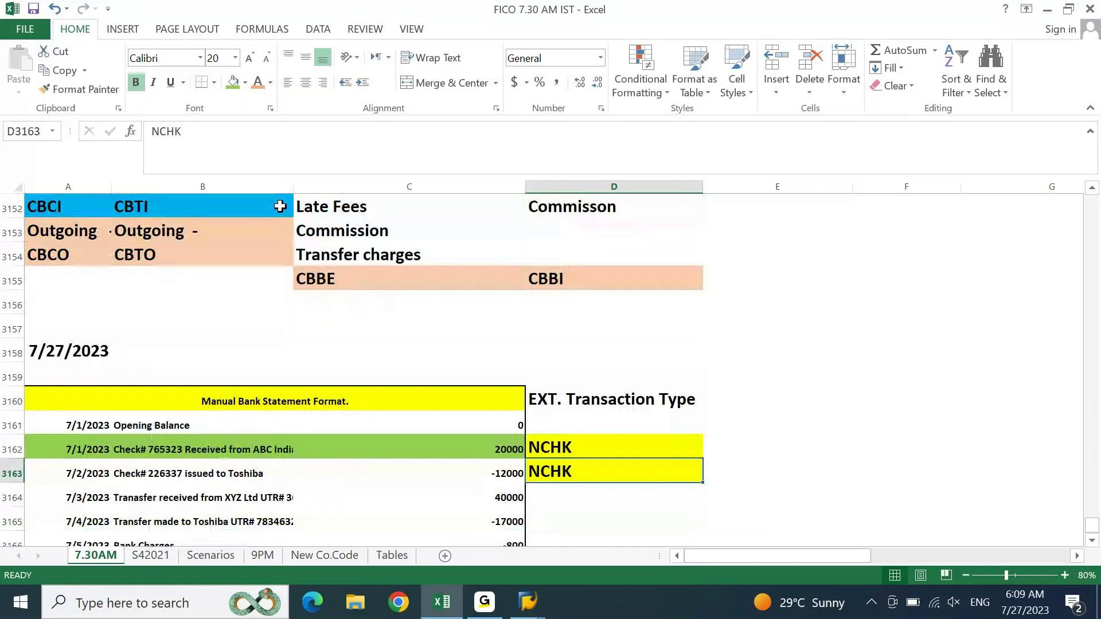
# Step: Copy the transfer transaction code NTRF from B3150 into D3164 and D3165, beside the two transfer lines
pyautogui.press('Down')
pyautogui.press('Left')
pyautogui.press('Up')
pyautogui.press('Up')
pyautogui.press('Up')
pyautogui.press('Up')
pyautogui.press('Up')
pyautogui.press('Up')
pyautogui.press('Up')
pyautogui.press('Up')
pyautogui.press('Up')
pyautogui.press('Up')
pyautogui.press('Up')
pyautogui.press('Up')
pyautogui.press('Up')
pyautogui.press('Up')
pyautogui.press('Up')
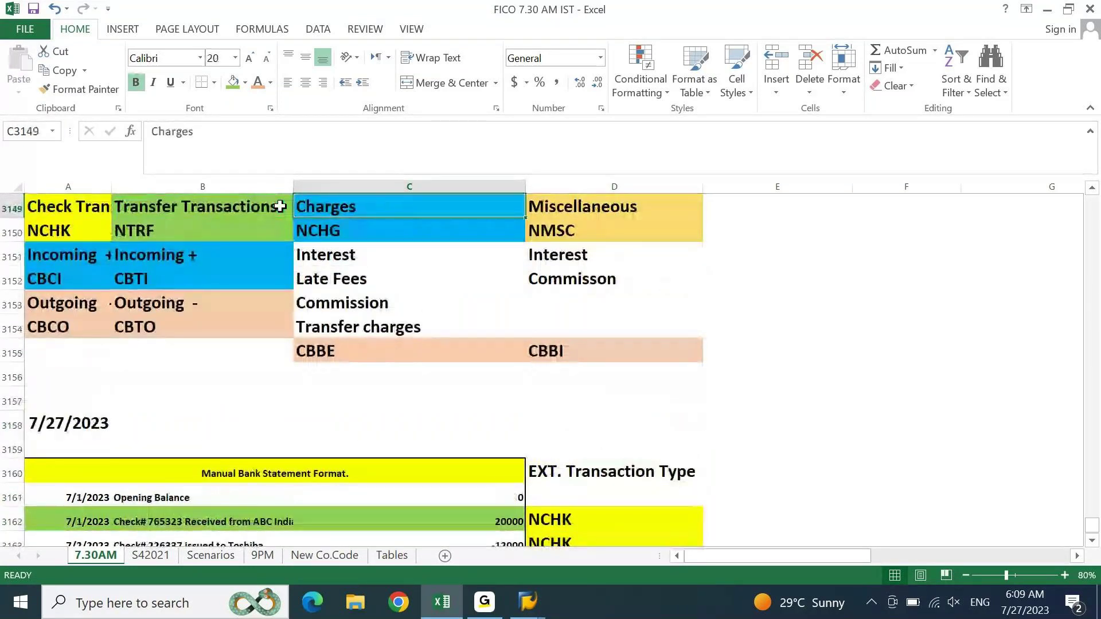
pyautogui.press('Down')
pyautogui.press('Left')
pyautogui.hotkey('ctrl', 'c')
pyautogui.press('Down')
pyautogui.press('Down')
pyautogui.press('Down')
pyautogui.press('Down')
pyautogui.press('Down')
pyautogui.press('Down')
pyautogui.press('Down')
pyautogui.press('Down')
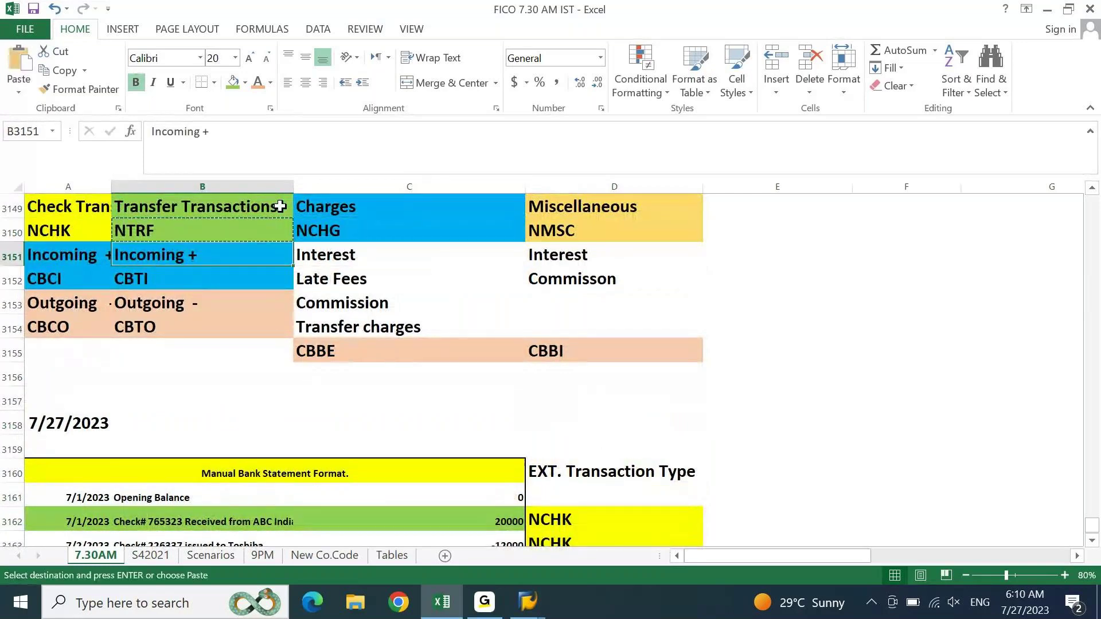
pyautogui.press('Down')
pyautogui.press('Down')
pyautogui.press('Down')
pyautogui.press('Down')
pyautogui.press('Down')
pyautogui.press('Down')
pyautogui.press('Down')
pyautogui.press('Up')
pyautogui.press('Right')
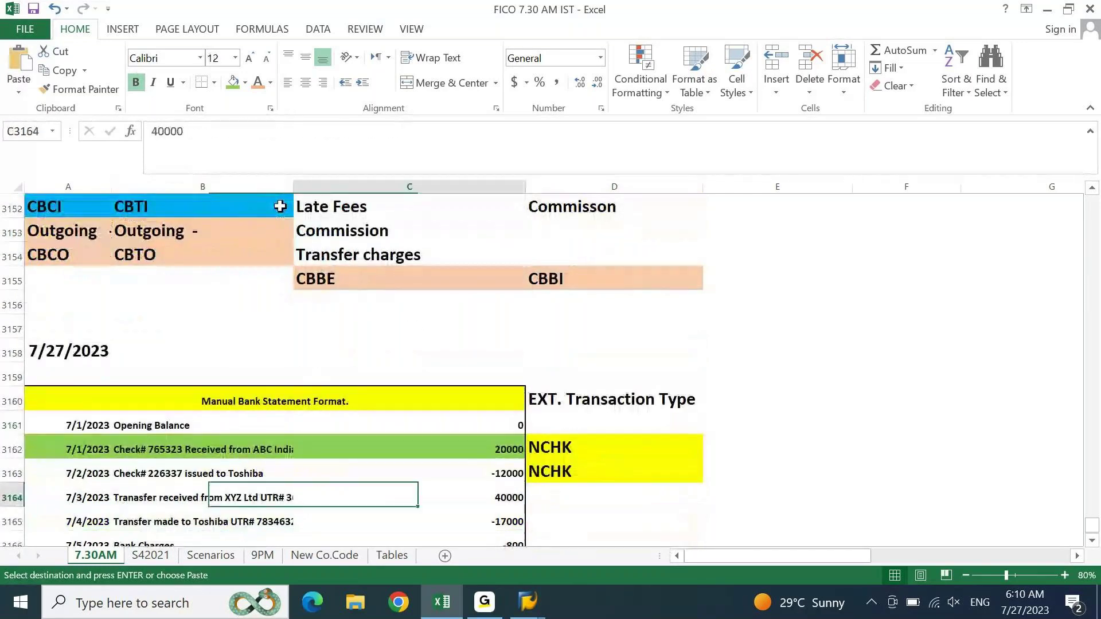
pyautogui.press('Right')
pyautogui.hotkey('ctrl', 'v')
pyautogui.press('Down')
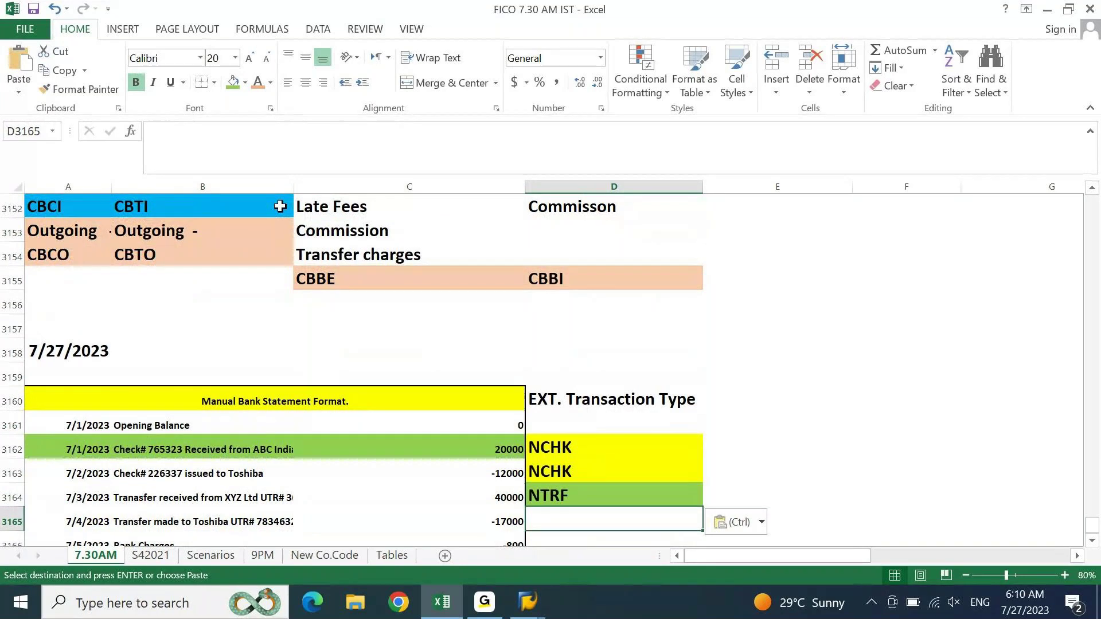
pyautogui.press('Return')
# Step: Copy the charges code NCHG from C3150 into D3166, beside the Bank Charges line
pyautogui.press('Down')
pyautogui.press('Down')
pyautogui.press('Down')
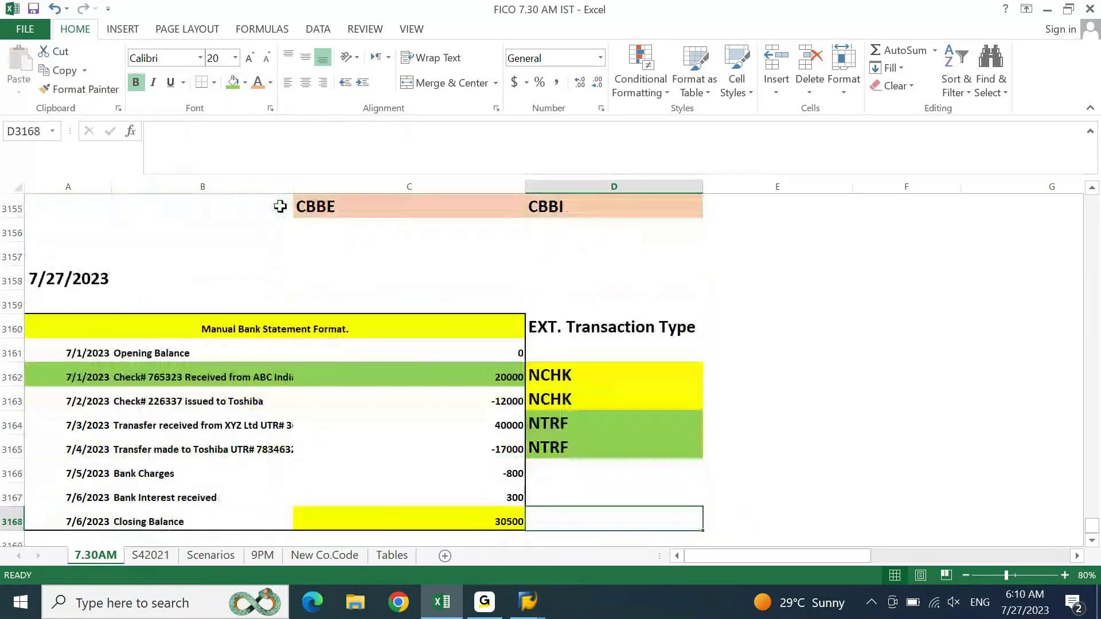
pyautogui.press('Up')
pyautogui.press('Up')
pyautogui.press('Up')
pyautogui.press('Up')
pyautogui.press('Up')
pyautogui.press('Up')
pyautogui.press('Up')
pyautogui.press('Up')
pyautogui.press('Up')
pyautogui.press('Up')
pyautogui.press('Up')
pyautogui.press('Up')
pyautogui.press('Up')
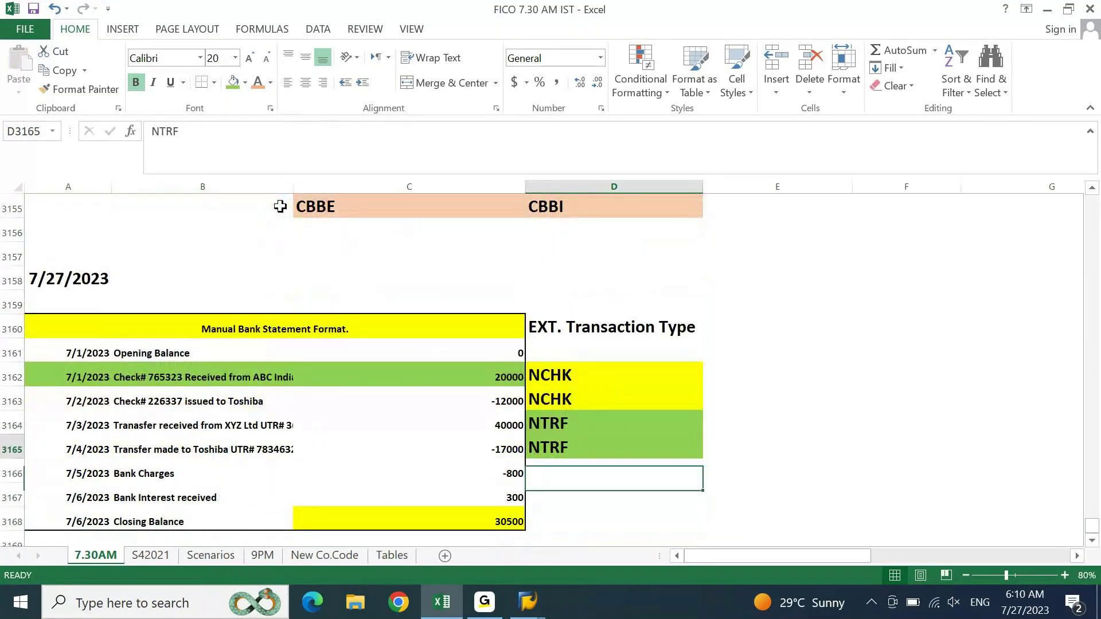
pyautogui.press('Up')
pyautogui.press('Up')
pyautogui.press('Up')
pyautogui.press('Up')
pyautogui.press('Up')
pyautogui.press('Up')
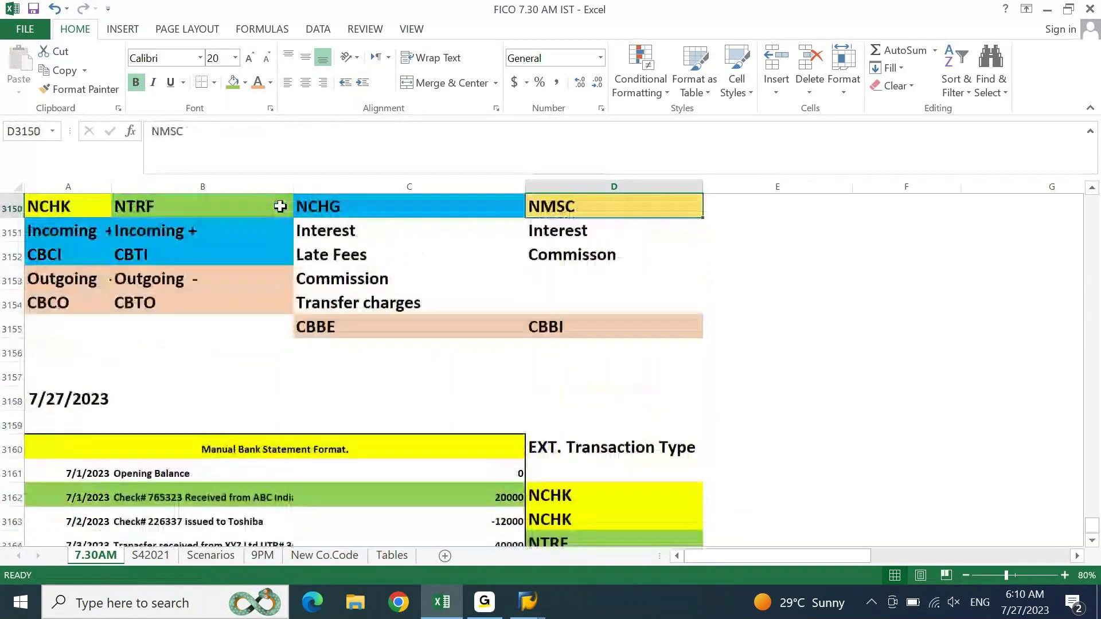
pyautogui.press('Left')
pyautogui.press('Down')
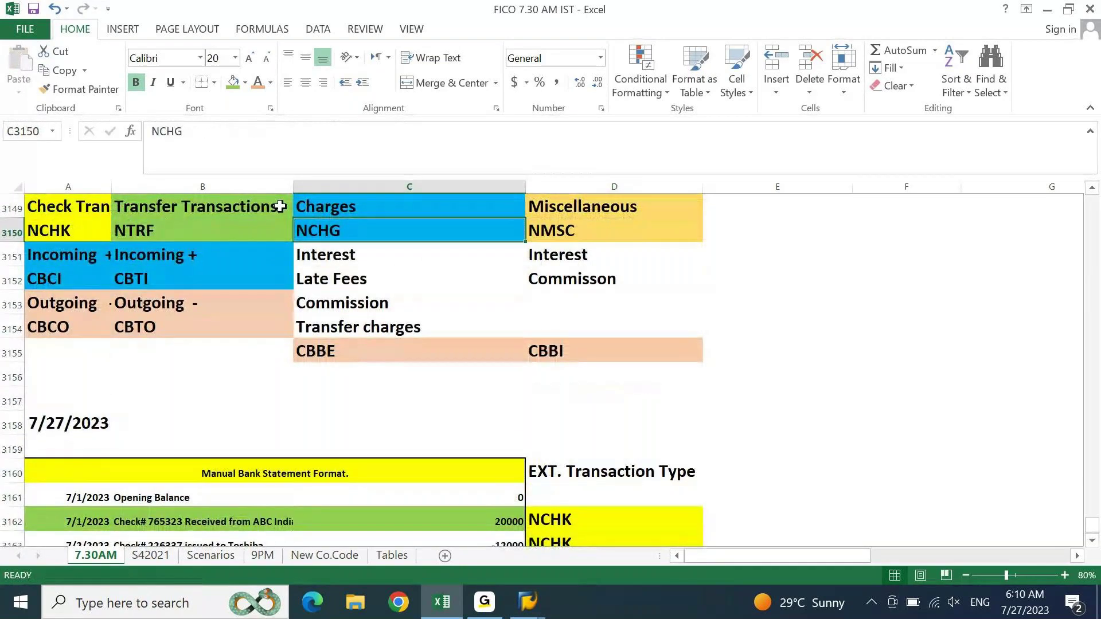
pyautogui.hotkey('ctrl', 'c')
pyautogui.press('Down')
pyautogui.press('Down')
pyautogui.press('Down')
pyautogui.press('Down')
pyautogui.press('Down')
pyautogui.press('Down')
pyautogui.press('Down')
pyautogui.press('Down')
pyautogui.press('Down')
pyautogui.press('Down')
pyautogui.press('Down')
pyautogui.press('Down')
pyautogui.press('Down')
pyautogui.press('Down')
pyautogui.press('Right')
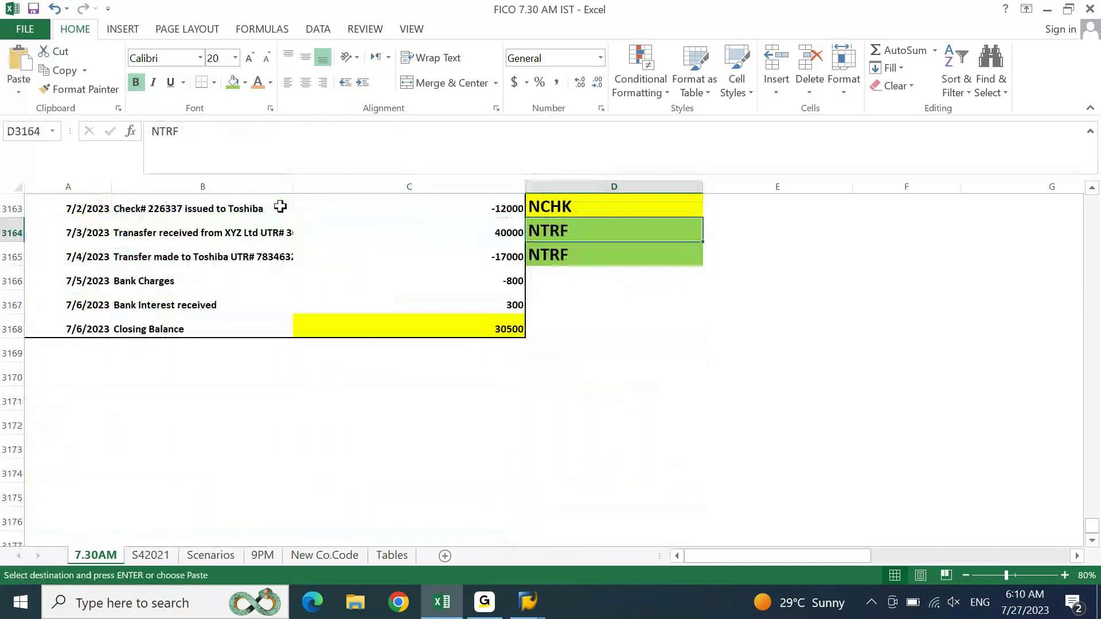
pyautogui.press('Down')
pyautogui.press('Down')
pyautogui.press('Down')
pyautogui.press('Up')
pyautogui.hotkey('ctrl', 'v')
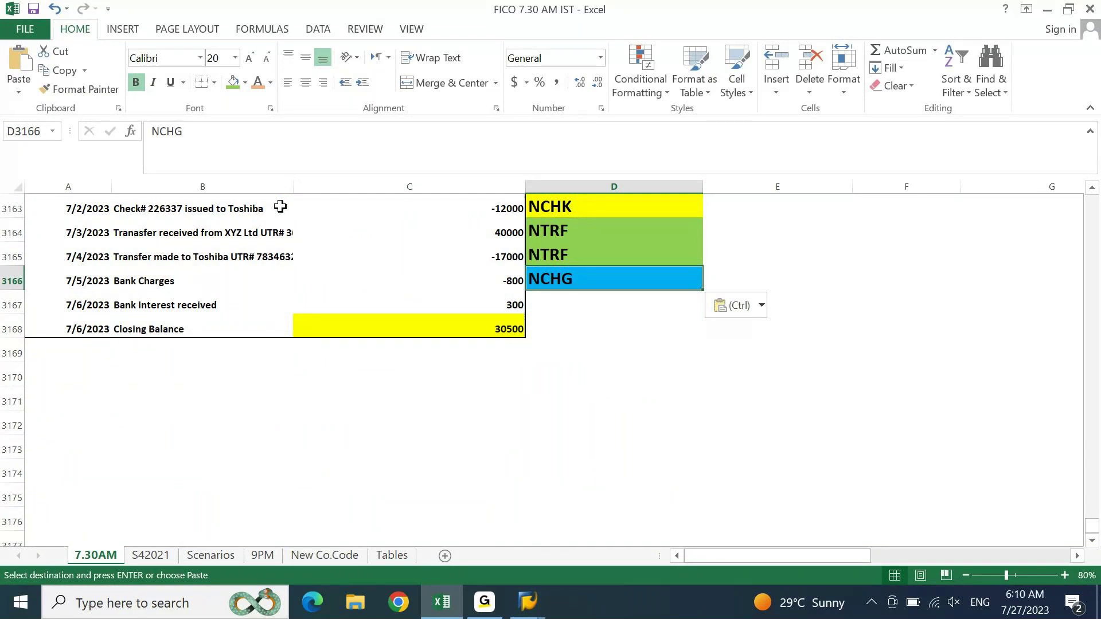
# Step: Copy the miscellaneous code NMSC from D3150 into D3167, beside the Bank Interest received line
pyautogui.press('Up')
pyautogui.press('Up')
pyautogui.press('Up')
pyautogui.press('Up')
pyautogui.press('Up')
pyautogui.press('Up')
pyautogui.press('Up')
pyautogui.press('Up')
pyautogui.press('Up')
pyautogui.press('Up')
pyautogui.press('Up')
pyautogui.press('Up')
pyautogui.press('Up')
pyautogui.press('Up')
pyautogui.press('Up')
pyautogui.press('Up')
pyautogui.hotkey('ctrl', 'c')
pyautogui.press('Down')
pyautogui.press('Down')
pyautogui.press('Down')
pyautogui.press('Down')
pyautogui.press('Down')
pyautogui.press('Down')
pyautogui.press('Down')
pyautogui.press('Down')
pyautogui.press('Down')
pyautogui.press('Down')
pyautogui.press('Down')
pyautogui.press('Down')
pyautogui.press('Down')
pyautogui.press('Down')
pyautogui.press('Down')
pyautogui.press('Down')
pyautogui.press('Down')
pyautogui.hotkey('ctrl', 'v')
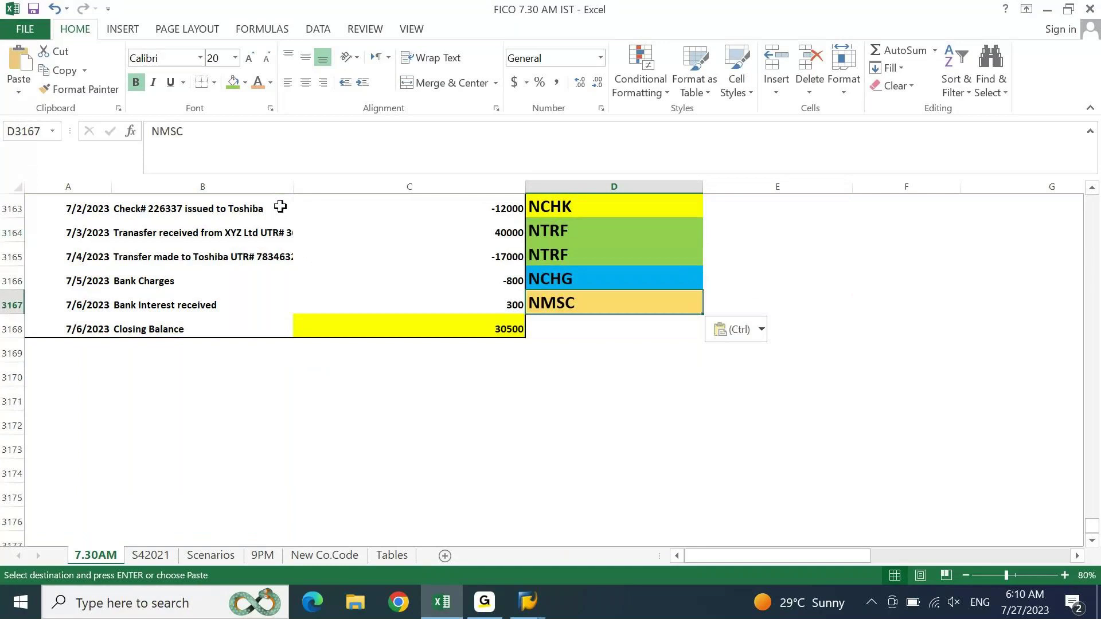
pyautogui.press('Up')
pyautogui.press('Up')
pyautogui.press('Up')
pyautogui.press('Up')
pyautogui.press('Up')
pyautogui.press('Up')
pyautogui.press('Up')
pyautogui.press('Escape')
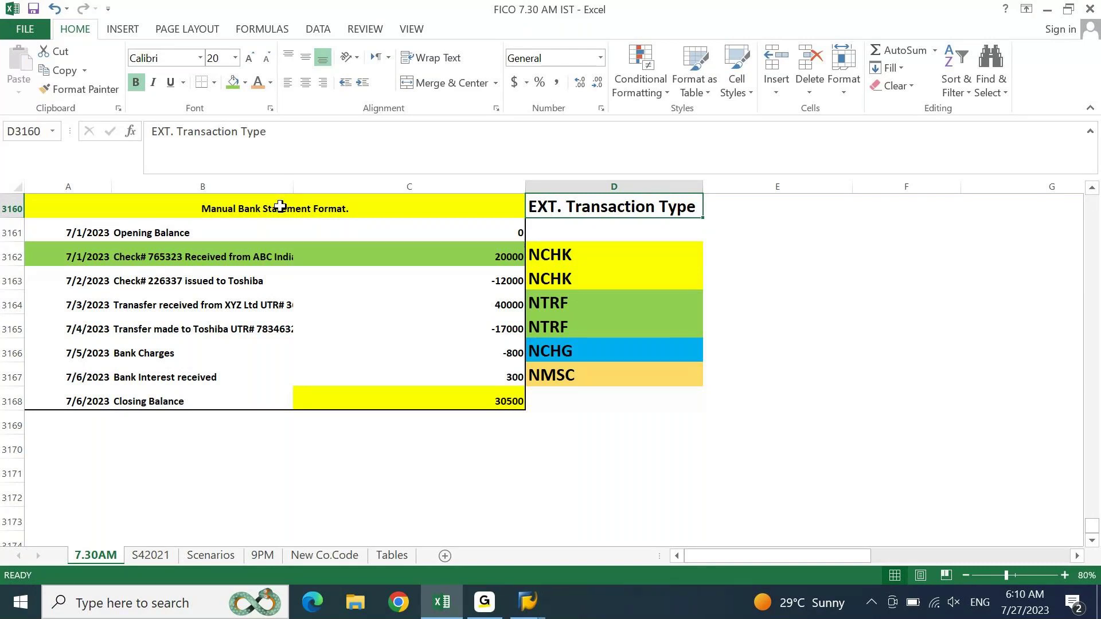
pyautogui.click(254, 249)
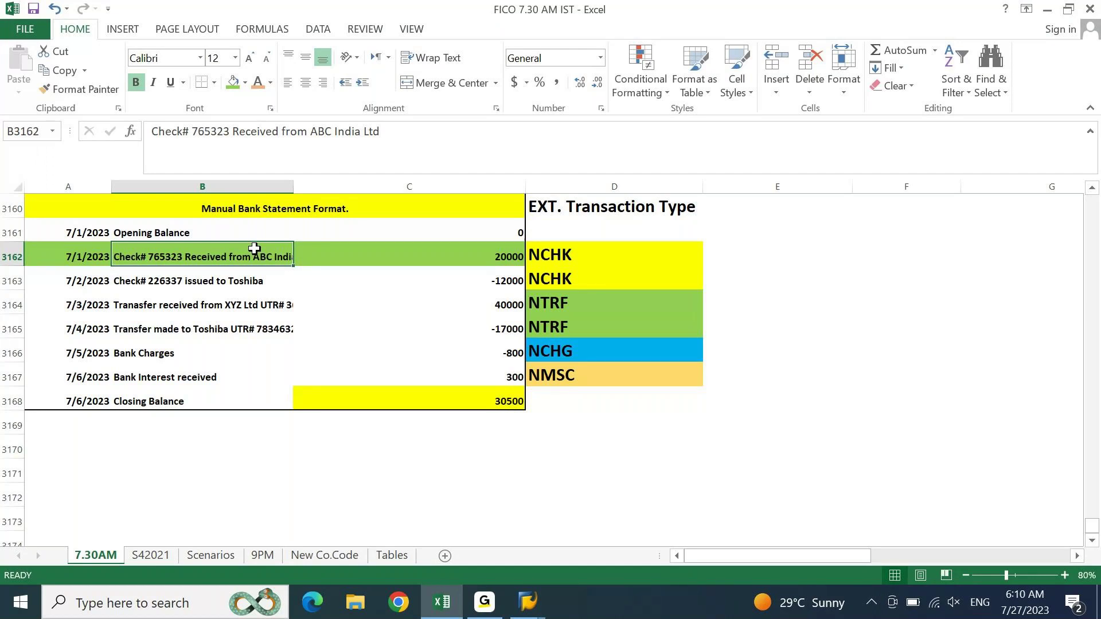
pyautogui.press('Up')
pyautogui.press('Up')
pyautogui.press('Right')
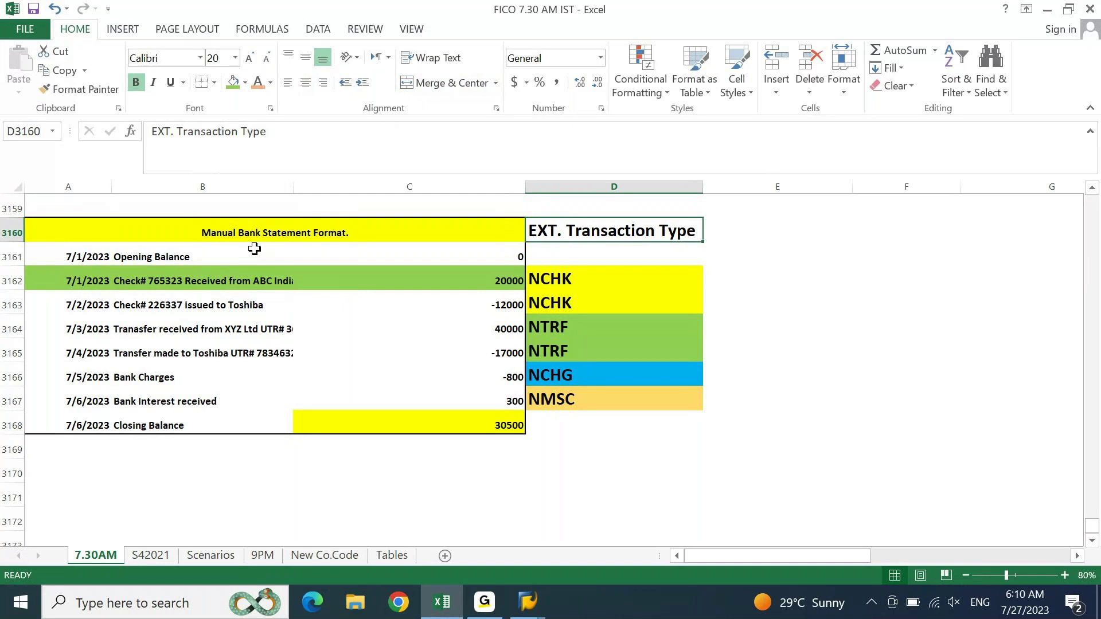
pyautogui.click(245, 279)
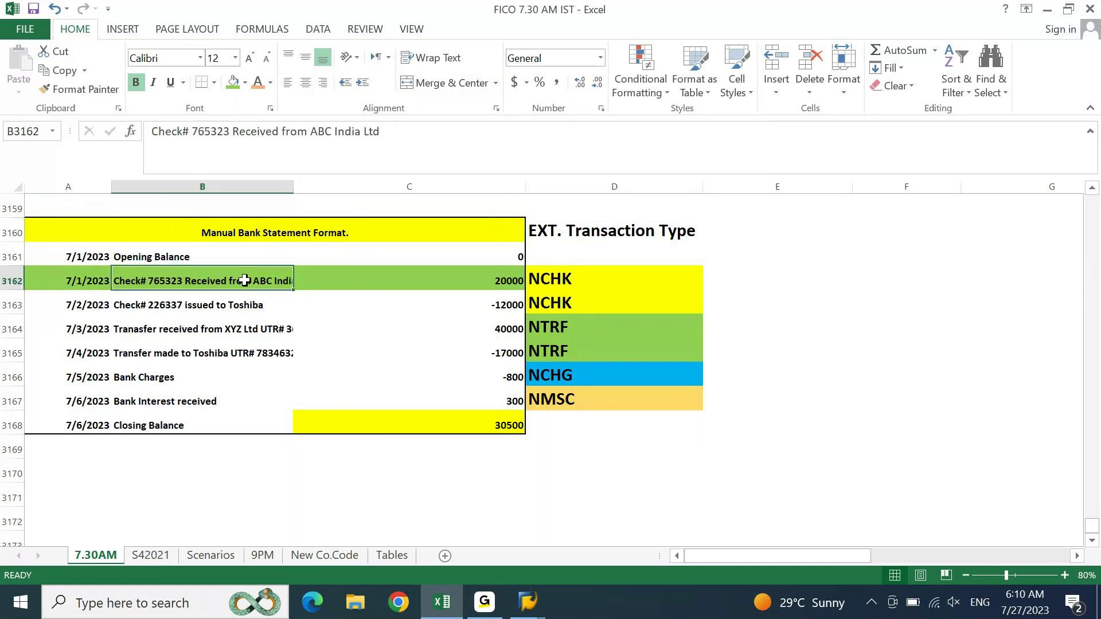
pyautogui.click(236, 300)
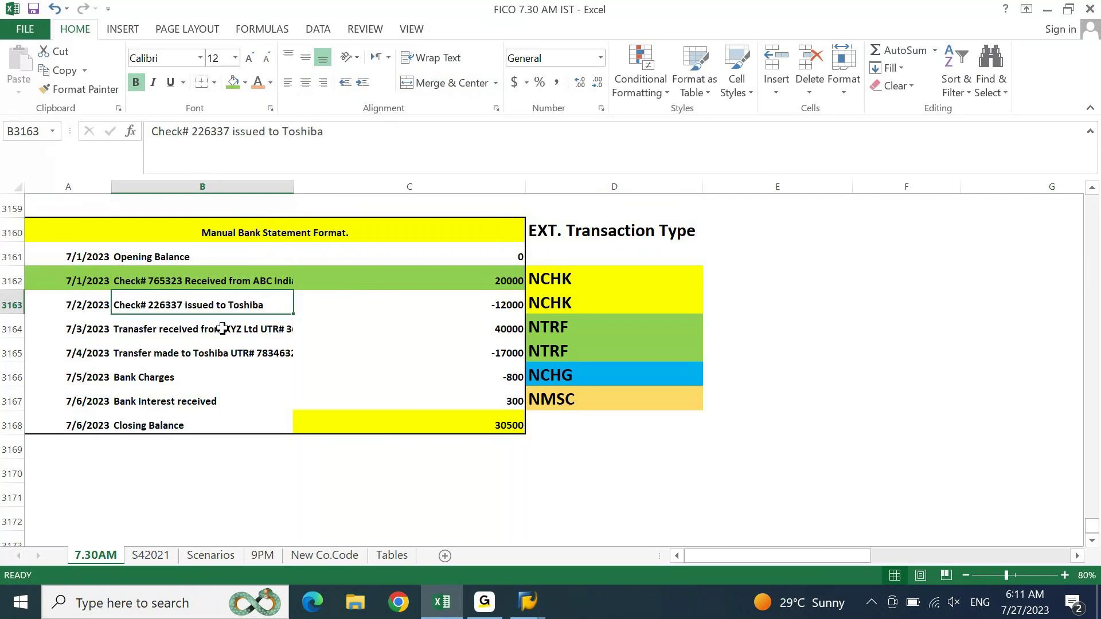
# Step: Fit the width of column B to the Toshiba transfer description in B3165
pyautogui.click(220, 346)
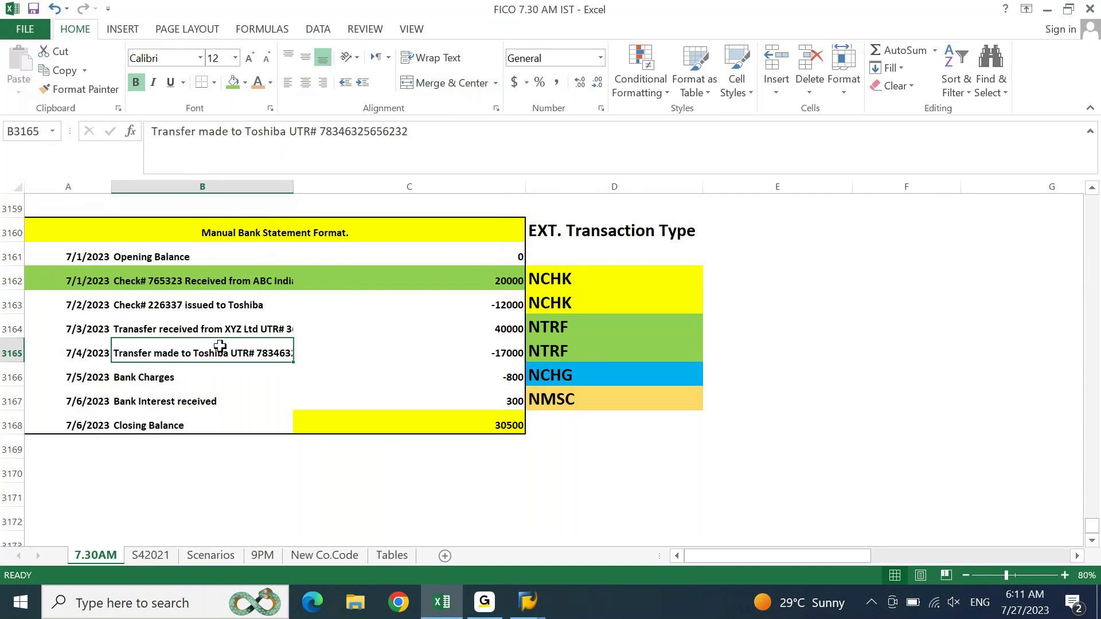
pyautogui.hotkey('alt', 'o')
pyautogui.press('c')
pyautogui.press('a')
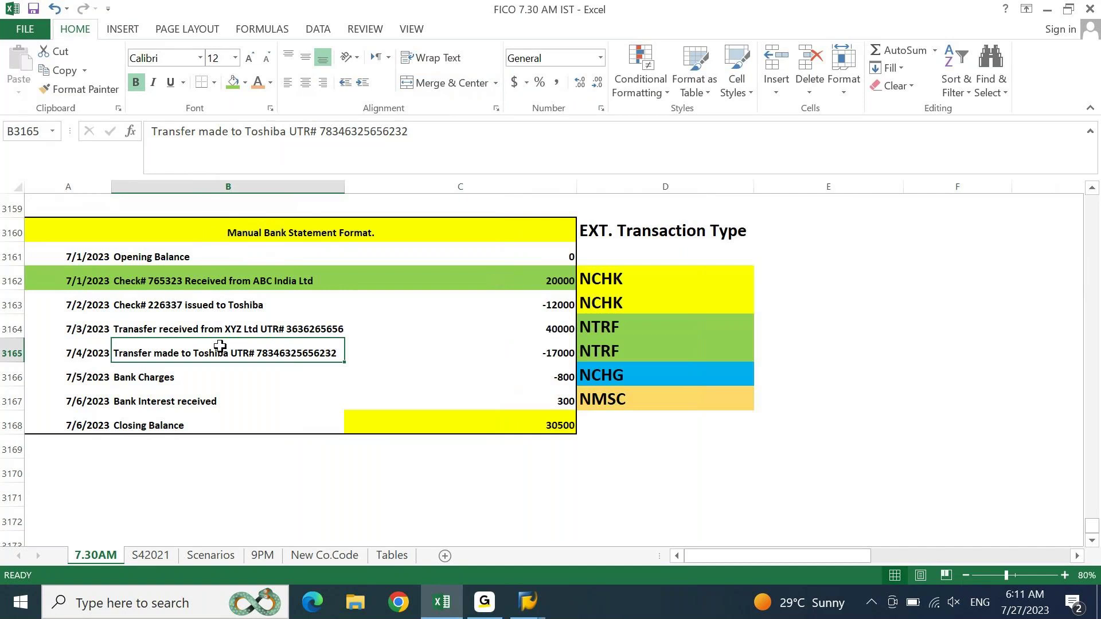
# Step: Enter the signs +, -, +, - in E3162:E3165 to mark the check and transfer lines as incoming or outgoing
pyautogui.press('Right')
pyautogui.press('Right')
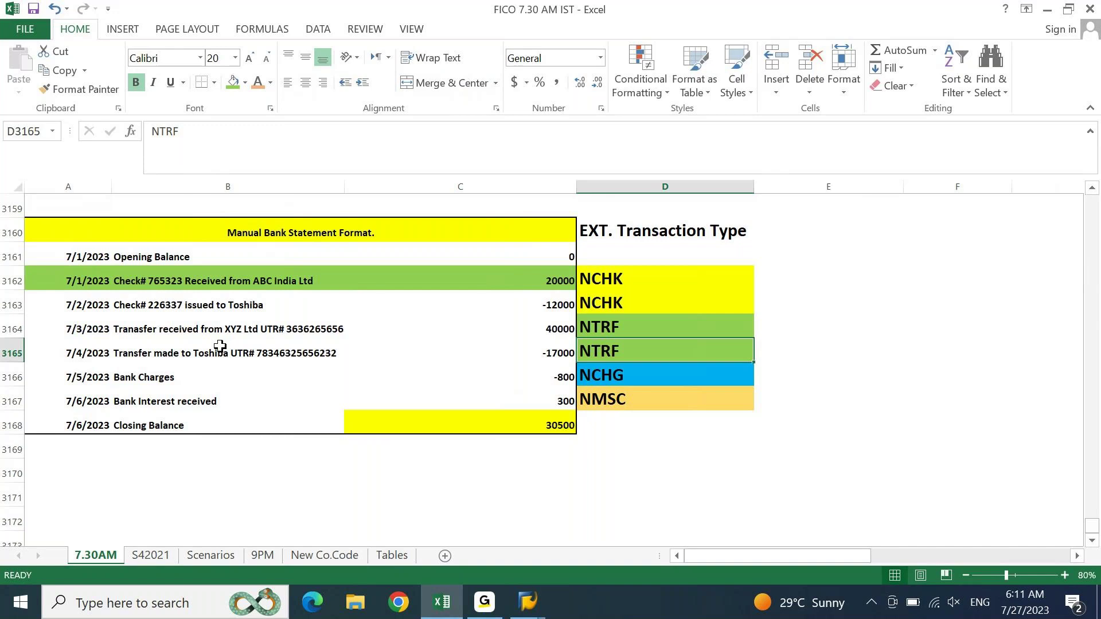
pyautogui.press('Up')
pyautogui.press('Up')
pyautogui.press('Up')
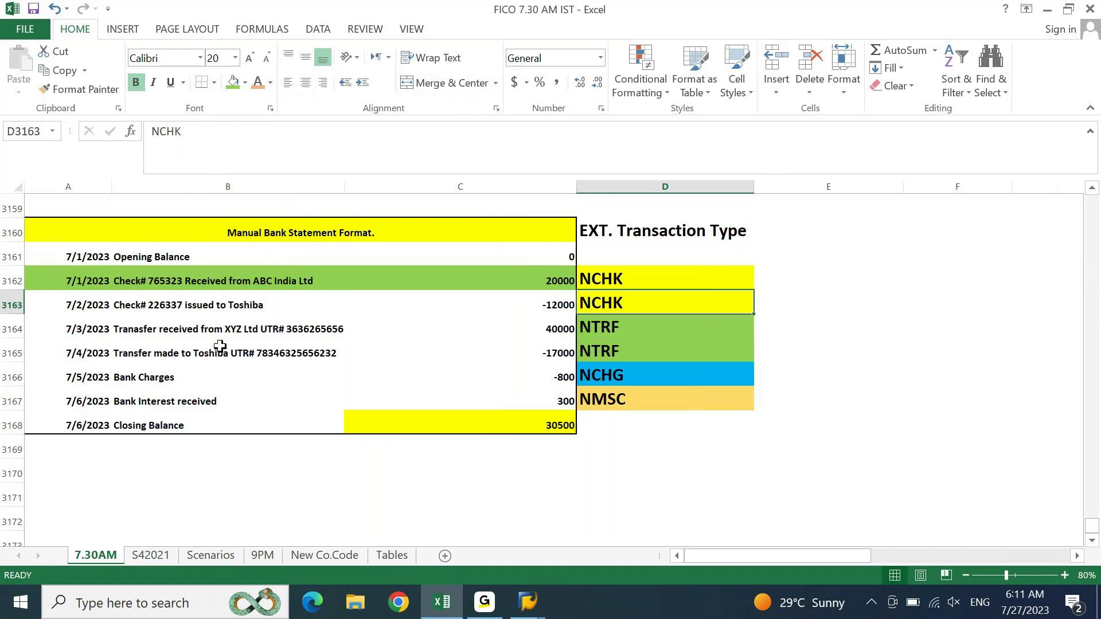
pyautogui.press('Right')
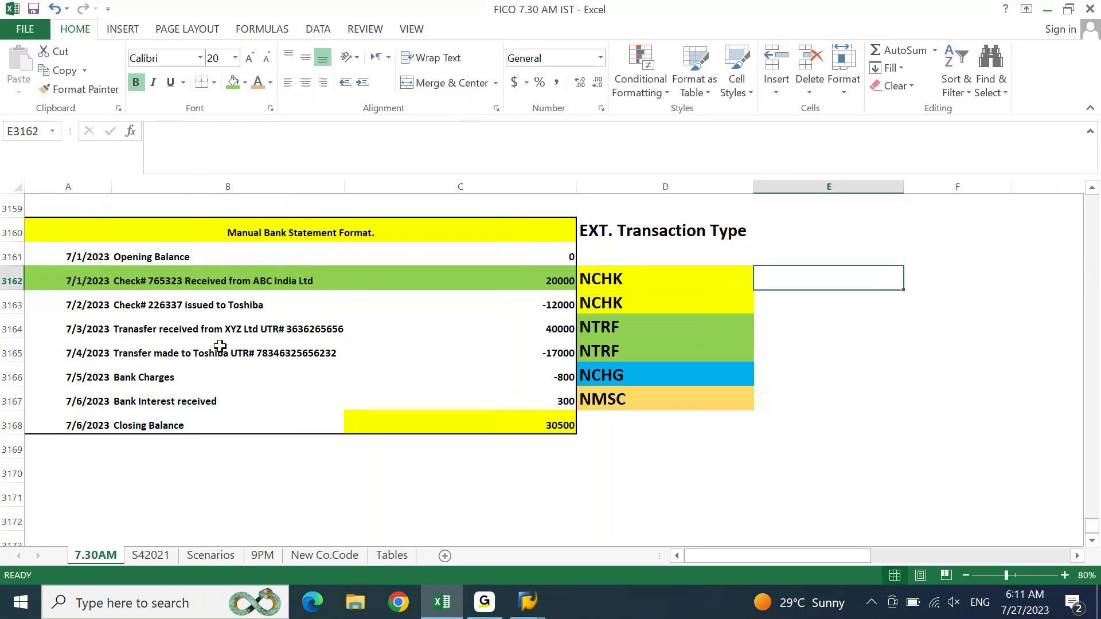
pyautogui.write('+')
pyautogui.press('Return')
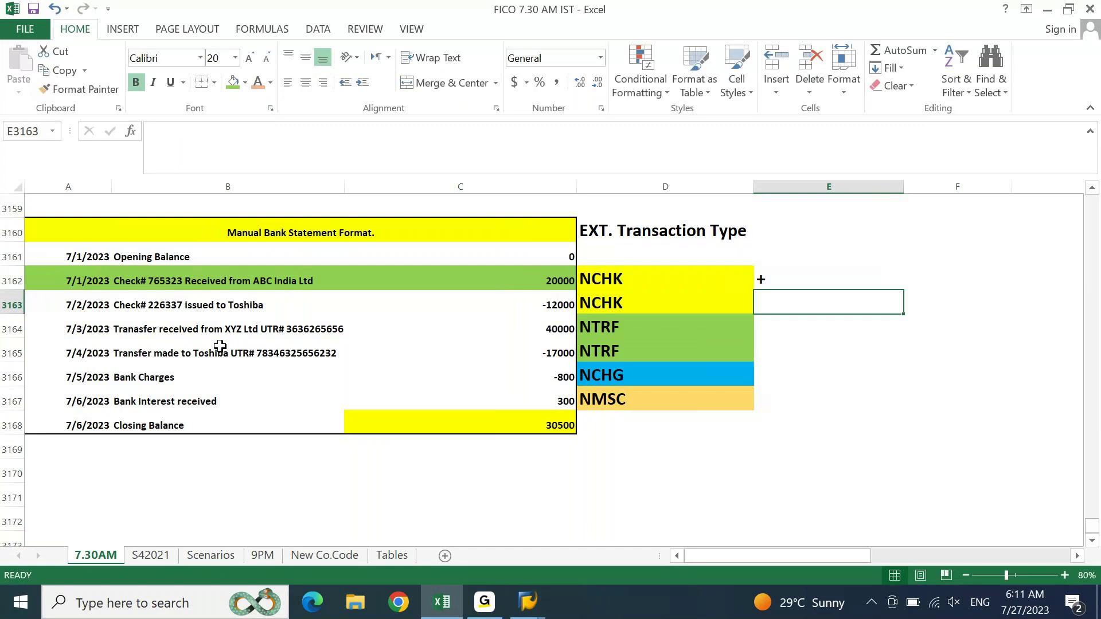
pyautogui.write('-')
pyautogui.press('Return')
pyautogui.write('+')
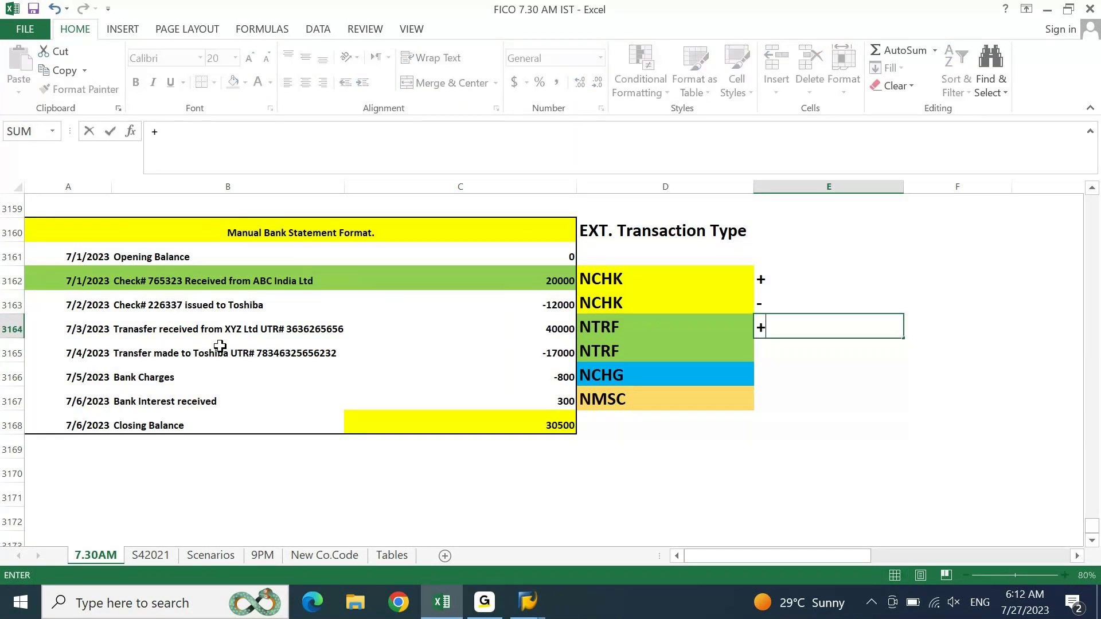
pyautogui.press('Return')
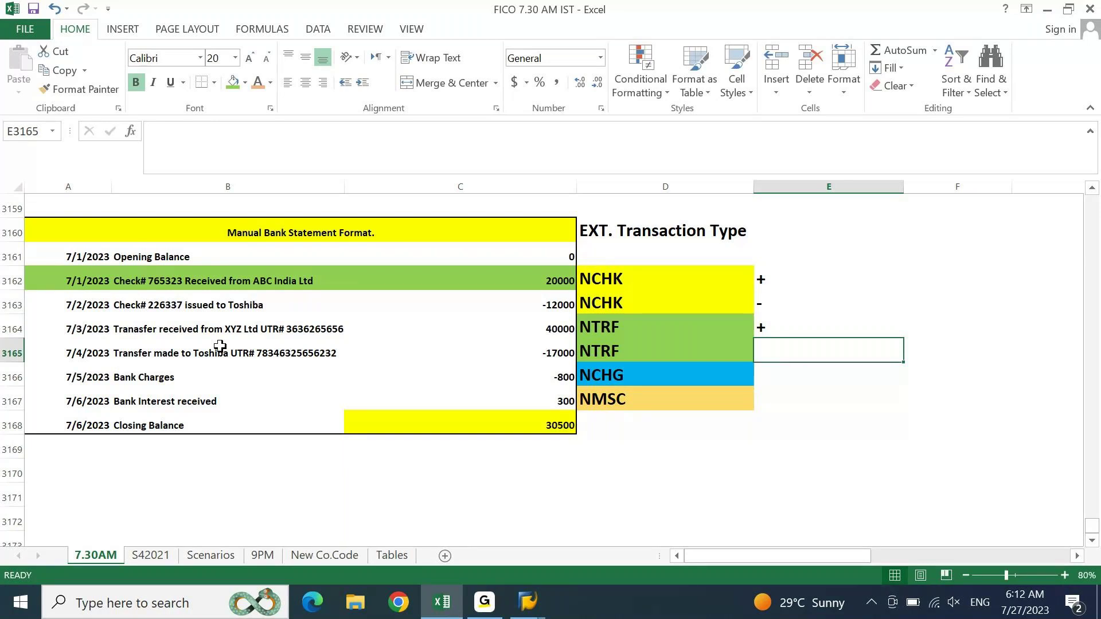
pyautogui.write('-')
pyautogui.press('Return')
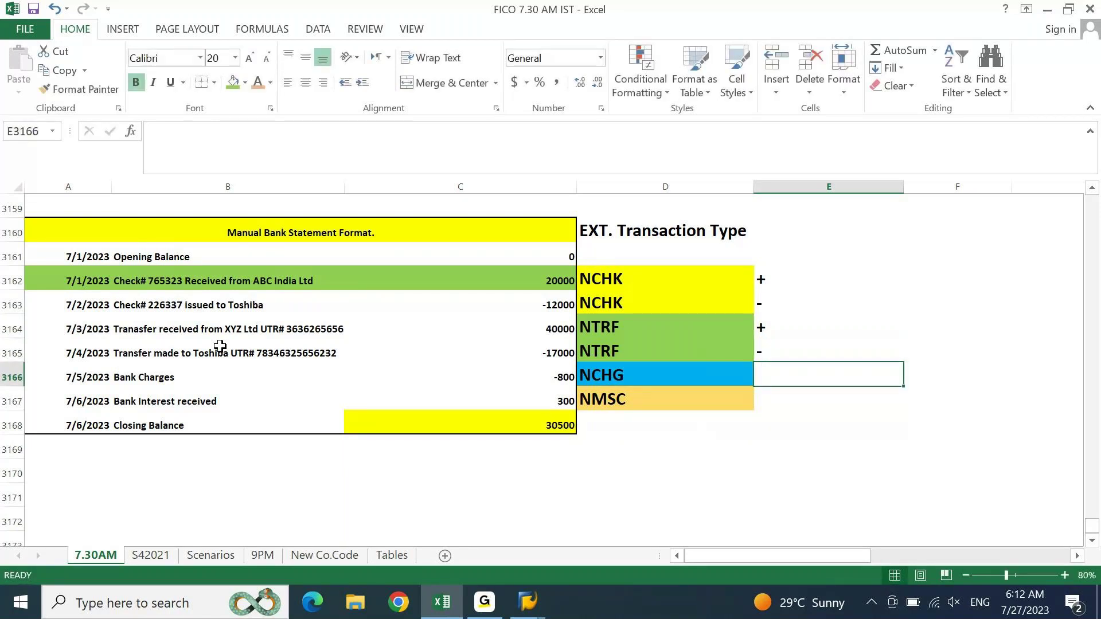
# Step: Enter - in E3166 for Bank Charges and + in E3167 for Bank Interest received
pyautogui.write('-')
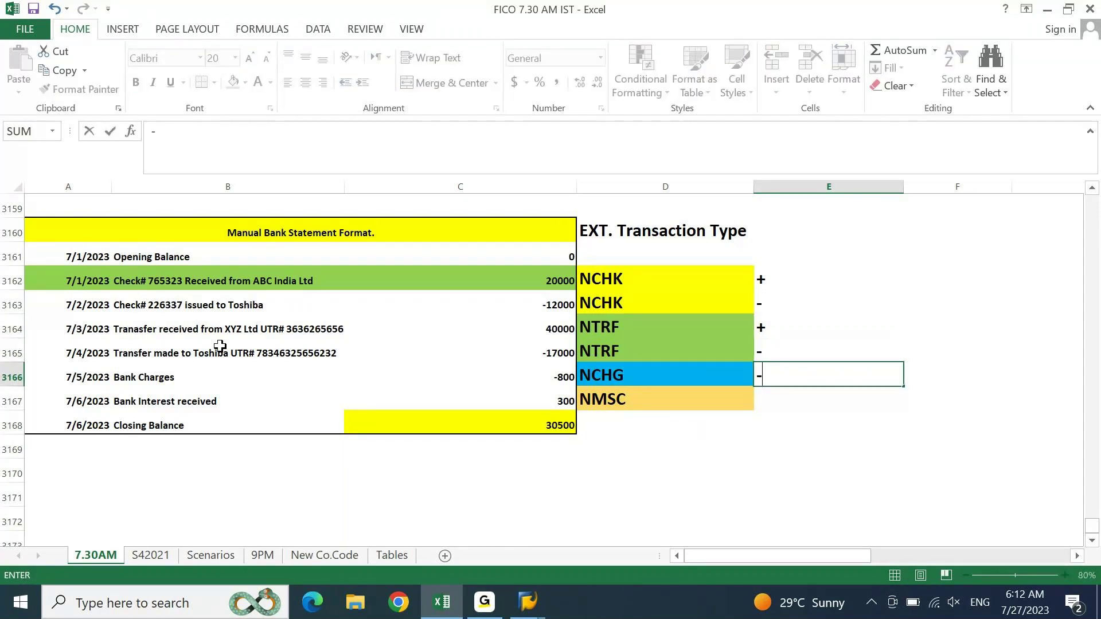
pyautogui.press('Return')
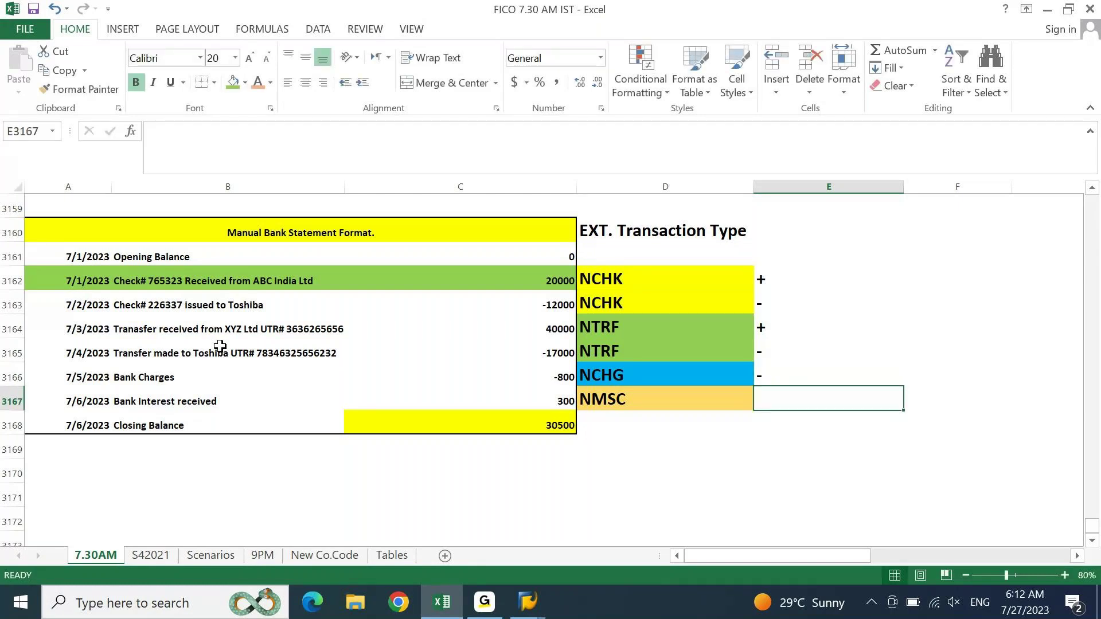
pyautogui.write('+')
pyautogui.press('Return')
pyautogui.press('Up')
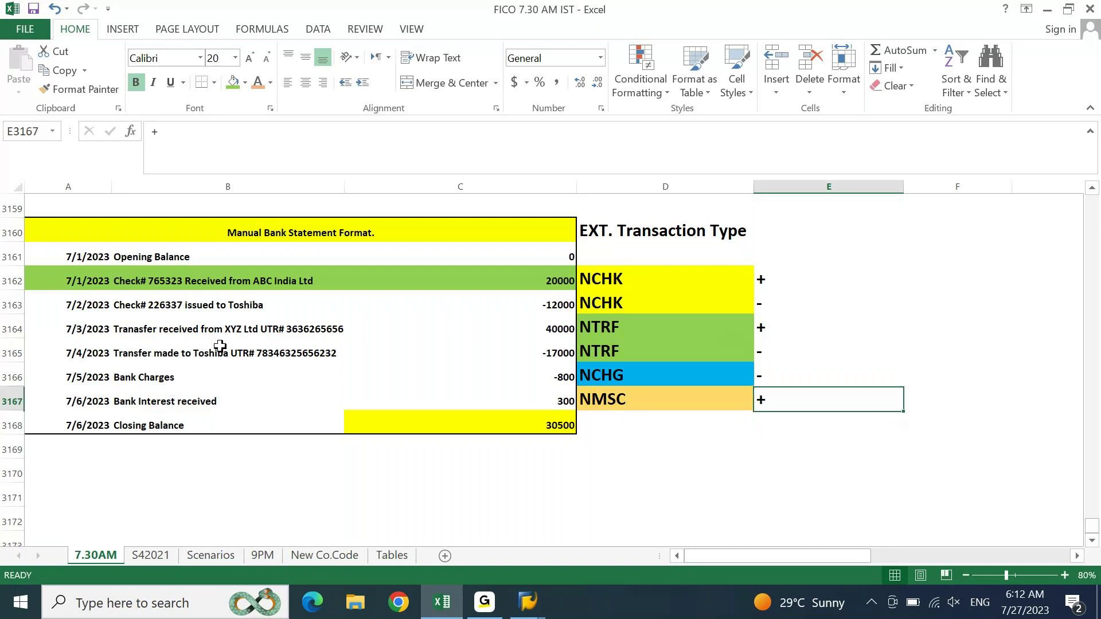
# Step: Center the plus and minus signs in E3162:E3167 horizontally
pyautogui.hotkey('ctrl', 'Up')
pyautogui.hotkey('ctrl', 'shift', 'Down')
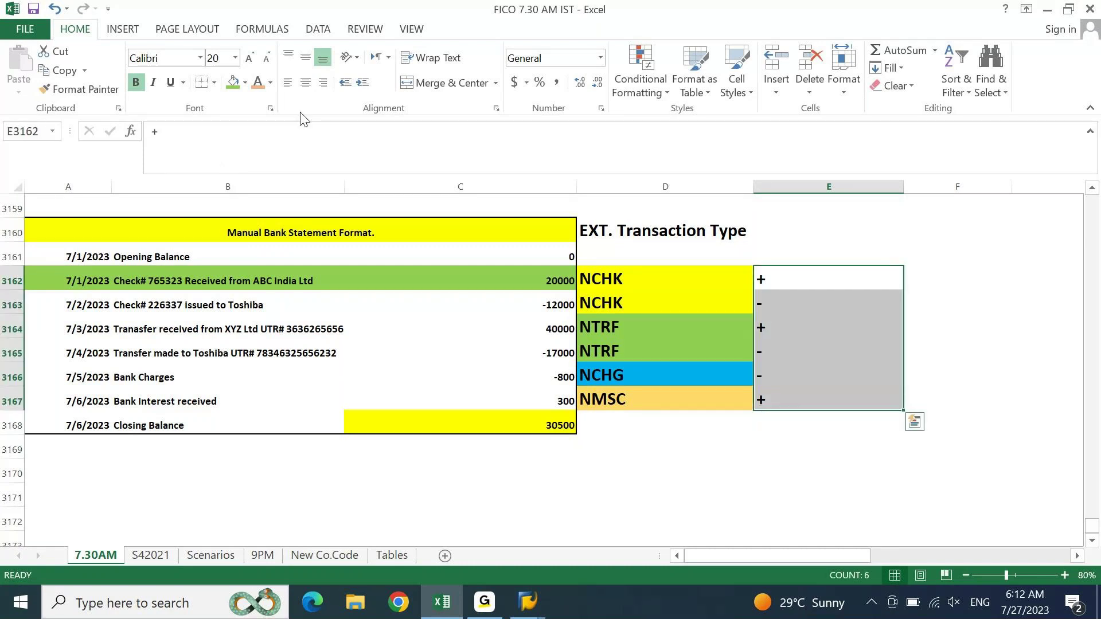
pyautogui.click(305, 85)
# Step: Copy the yellow NCHK formatting of D3162 onto the check signs in E3162:E3163
pyautogui.press('Left')
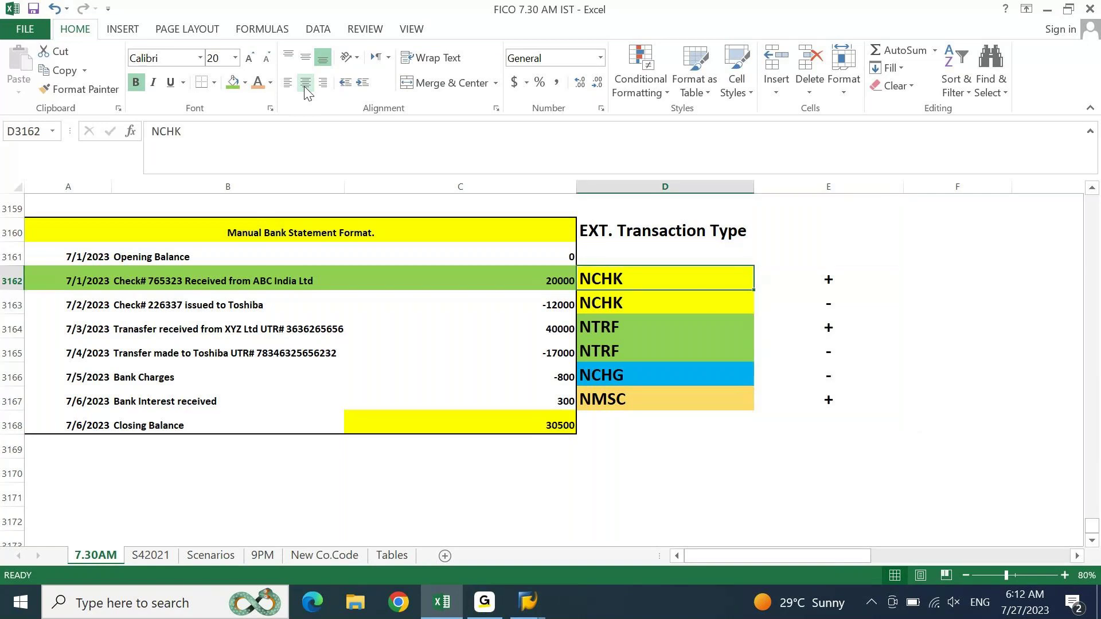
pyautogui.click(46, 90)
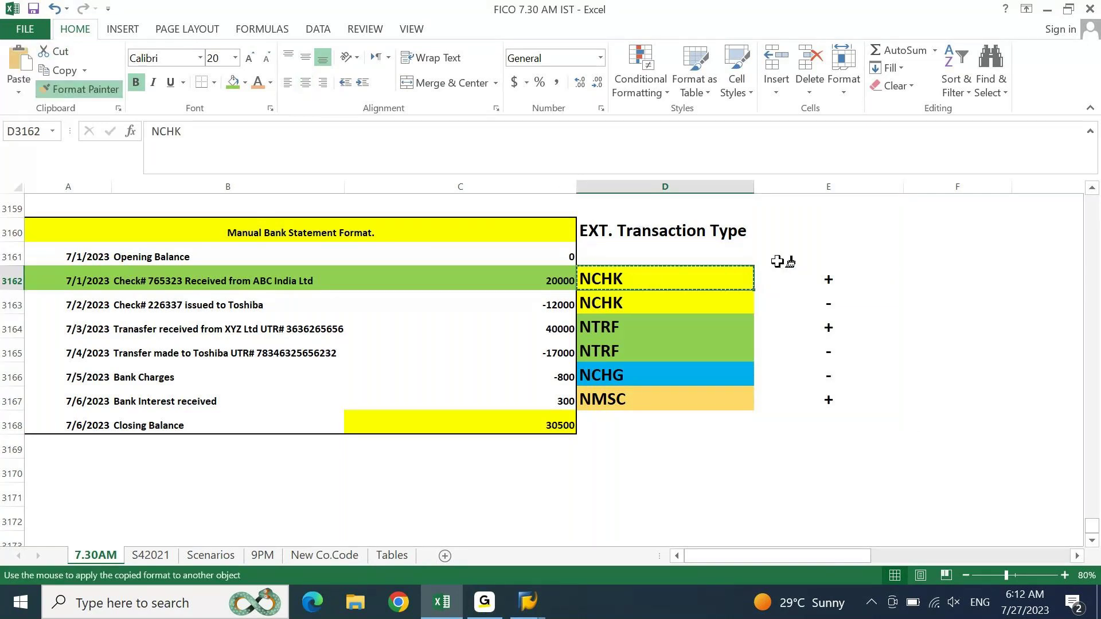
pyautogui.moveTo(788, 278); pyautogui.dragTo(791, 301)
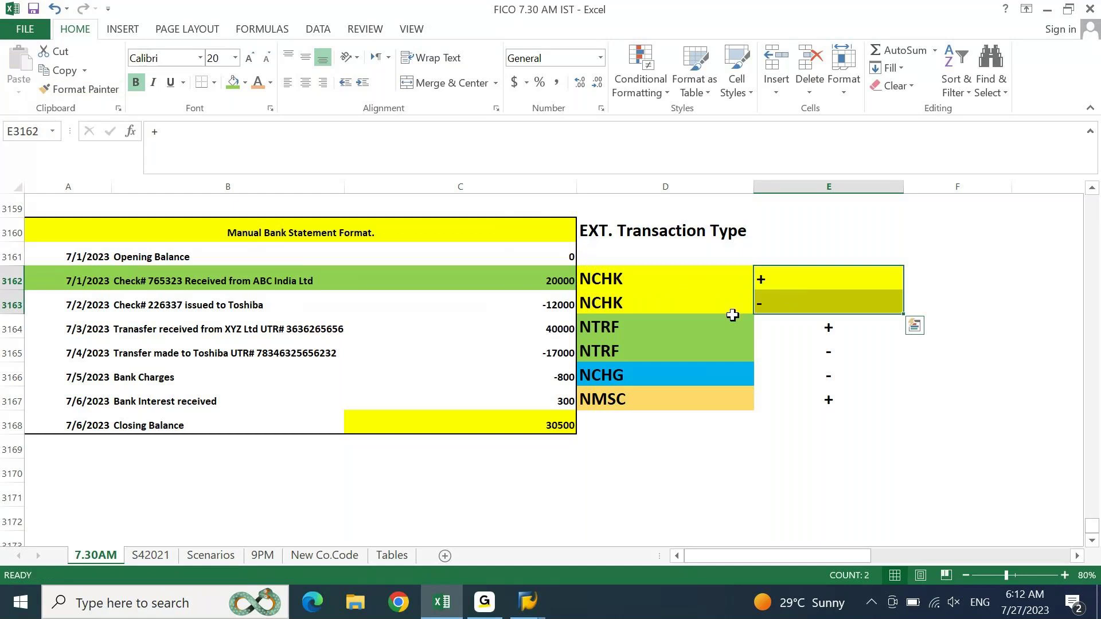
# Step: Fill the transfer signs in E3164:E3165 with the same green as the NTRF cells
pyautogui.click(729, 320)
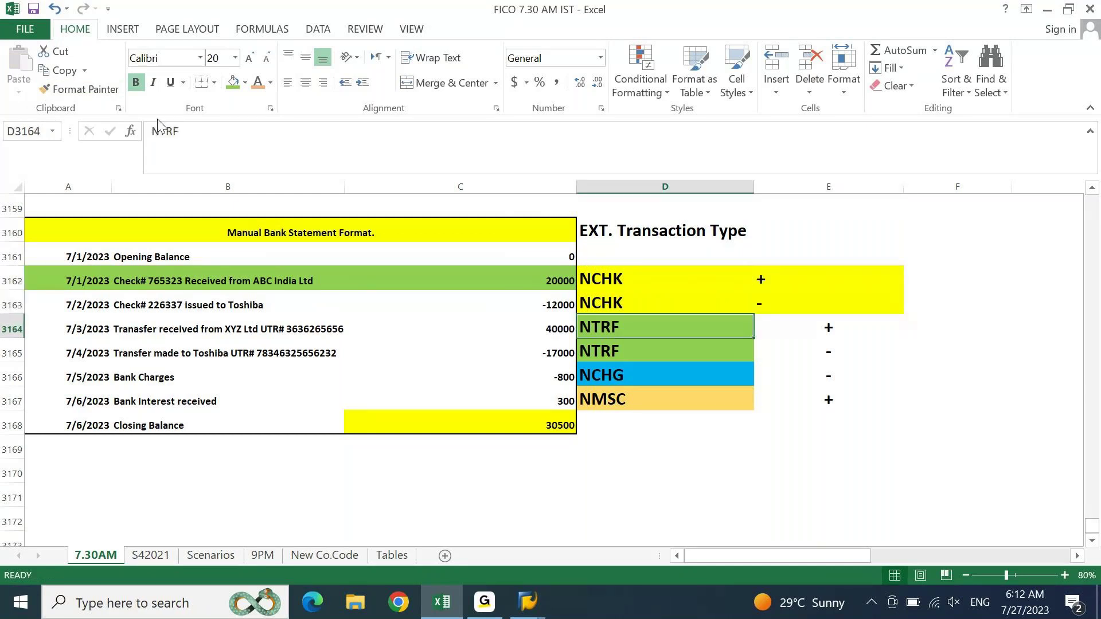
pyautogui.click(774, 324)
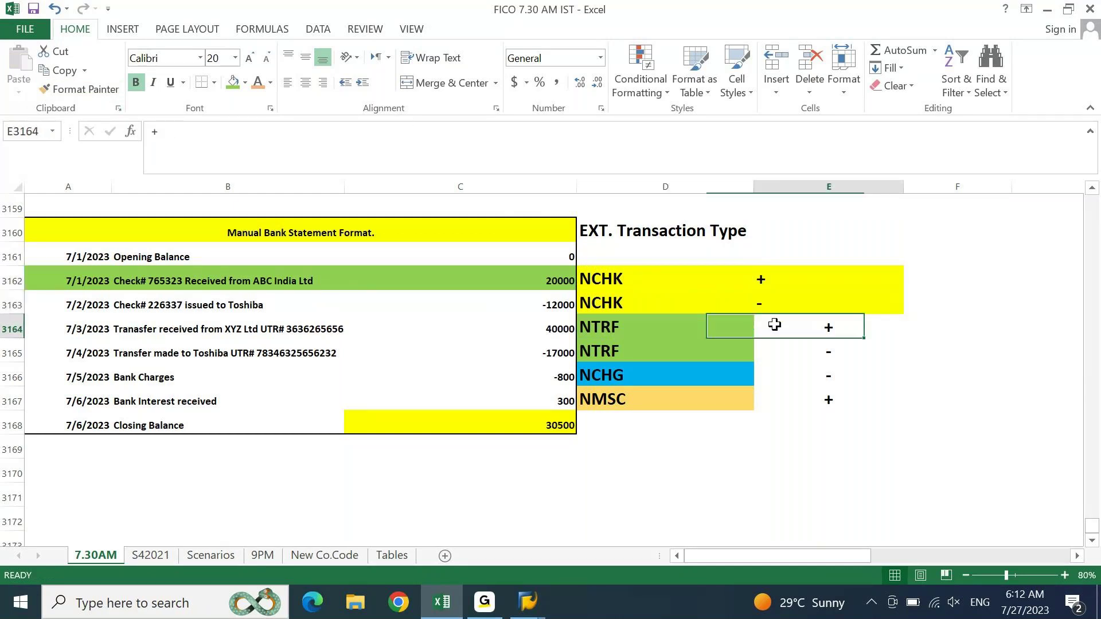
pyautogui.moveTo(773, 325); pyautogui.dragTo(777, 344)
pyautogui.click(233, 82)
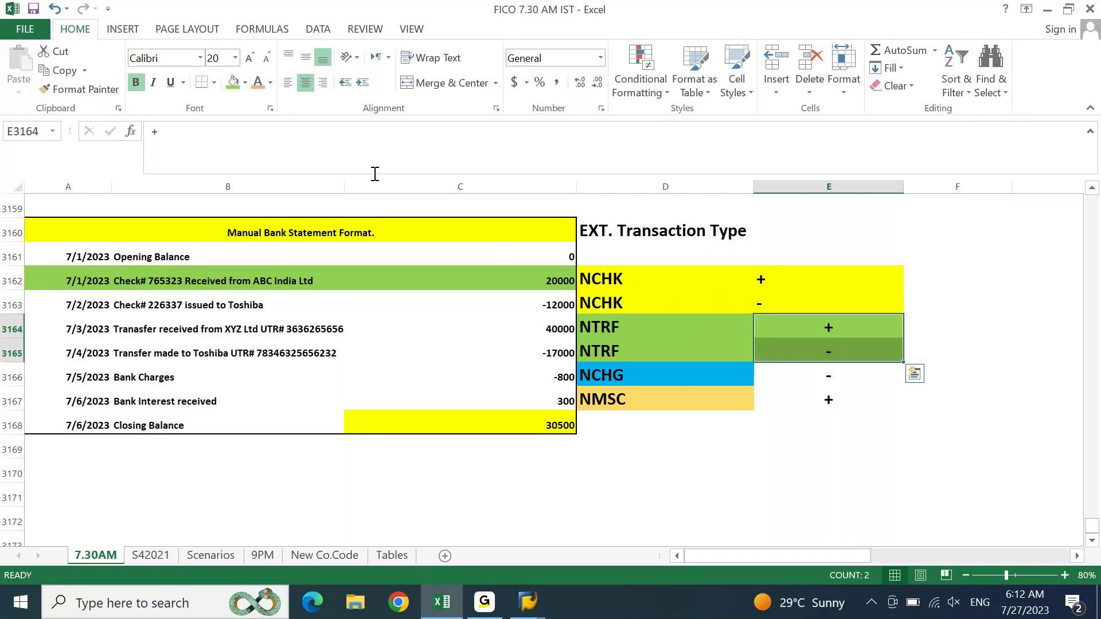
# Step: Copy the blue NCHG formatting of D3166 onto E3166 and the orange NMSC formatting of D3167 onto E3167
pyautogui.click(697, 384)
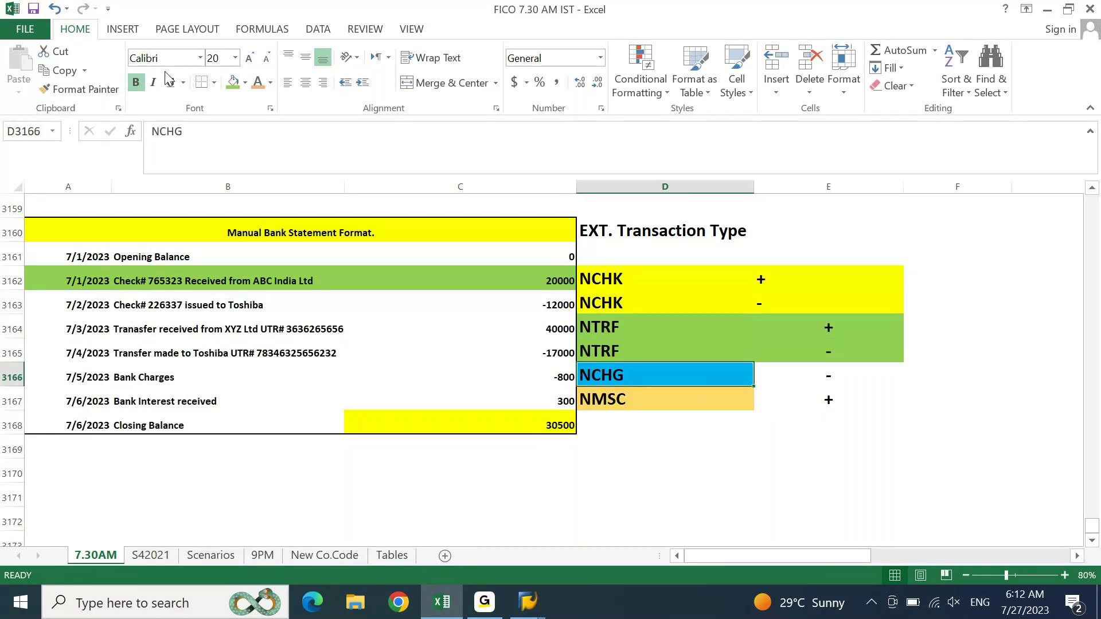
pyautogui.click(86, 90)
pyautogui.click(825, 375)
pyautogui.click(675, 397)
pyautogui.click(86, 89)
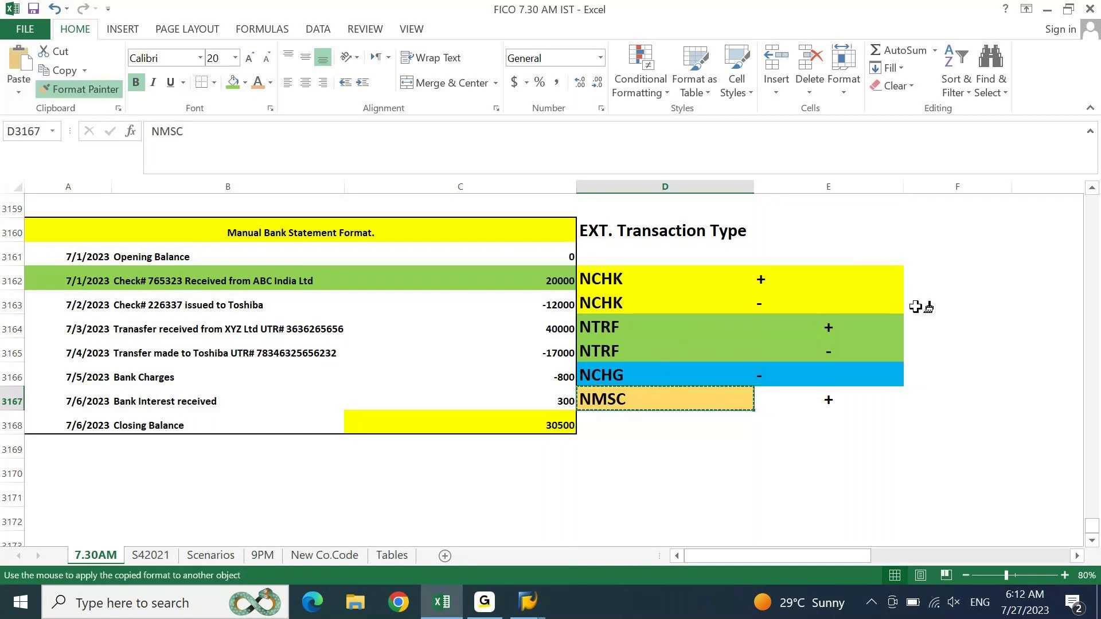
pyautogui.click(835, 400)
# Step: Center all the colored sign cells in E3162:E3167 horizontally
pyautogui.moveTo(786, 277); pyautogui.dragTo(786, 389)
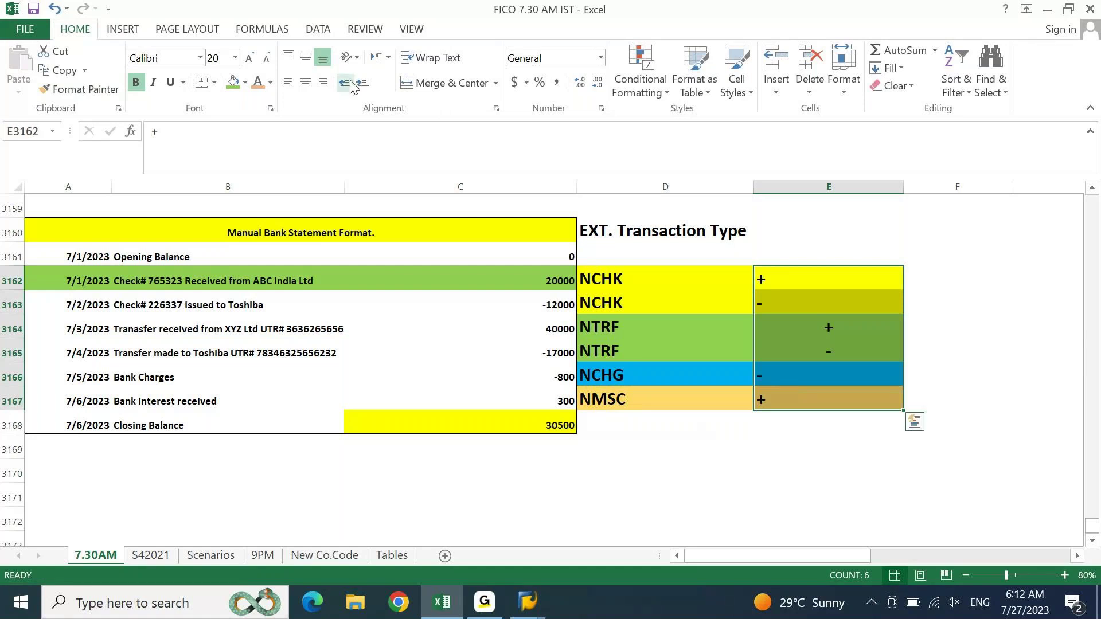
pyautogui.click(306, 82)
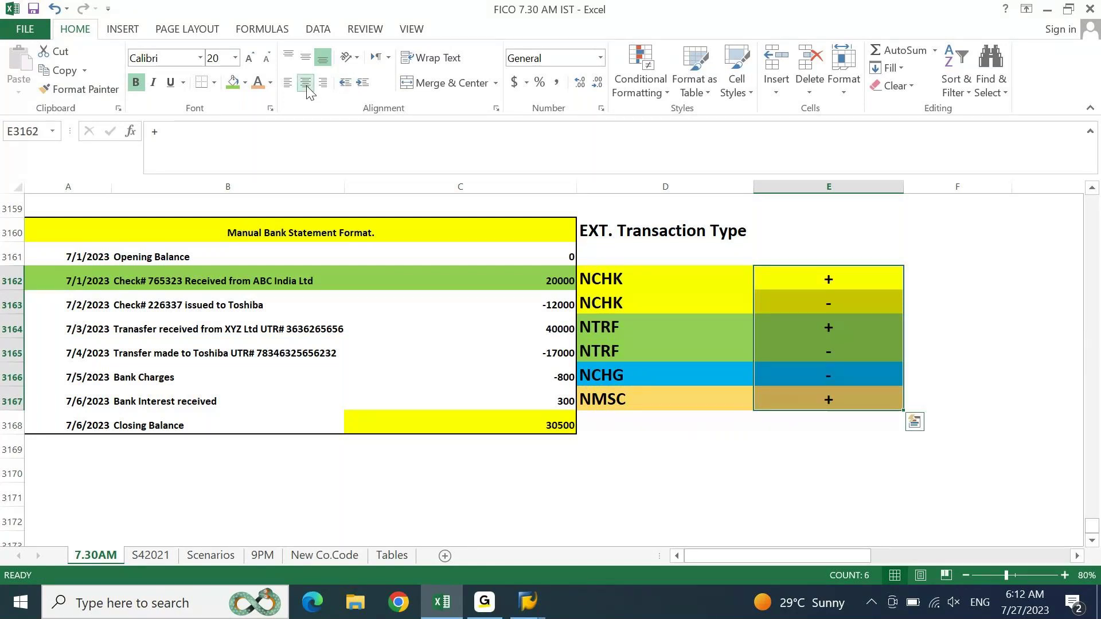
pyautogui.press('Left')
# Step: Enter the formula =D3162&E3162 in F3162 to join the received check's code with its sign
pyautogui.press('Right')
pyautogui.press('Right')
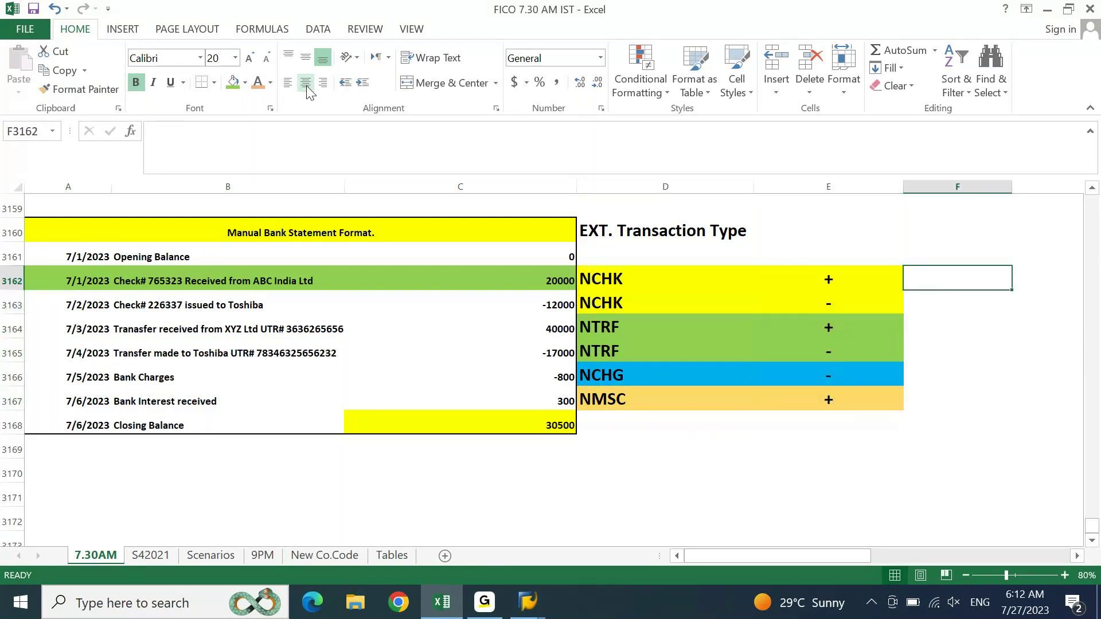
pyautogui.write('=')
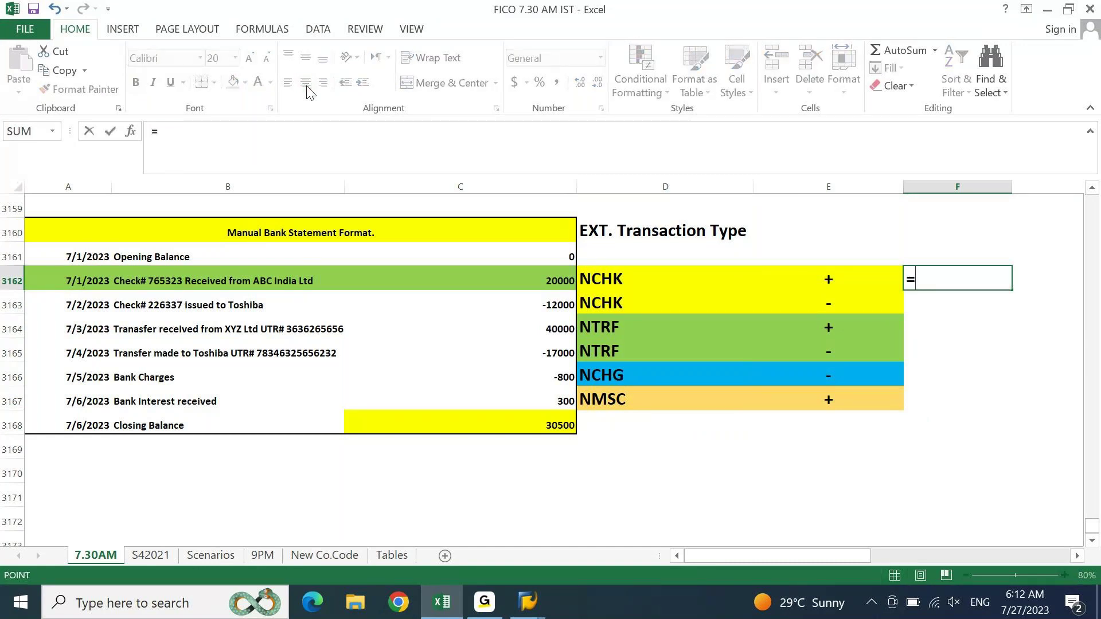
pyautogui.press('Left')
pyautogui.press('Left')
pyautogui.write('&')
pyautogui.press('Left')
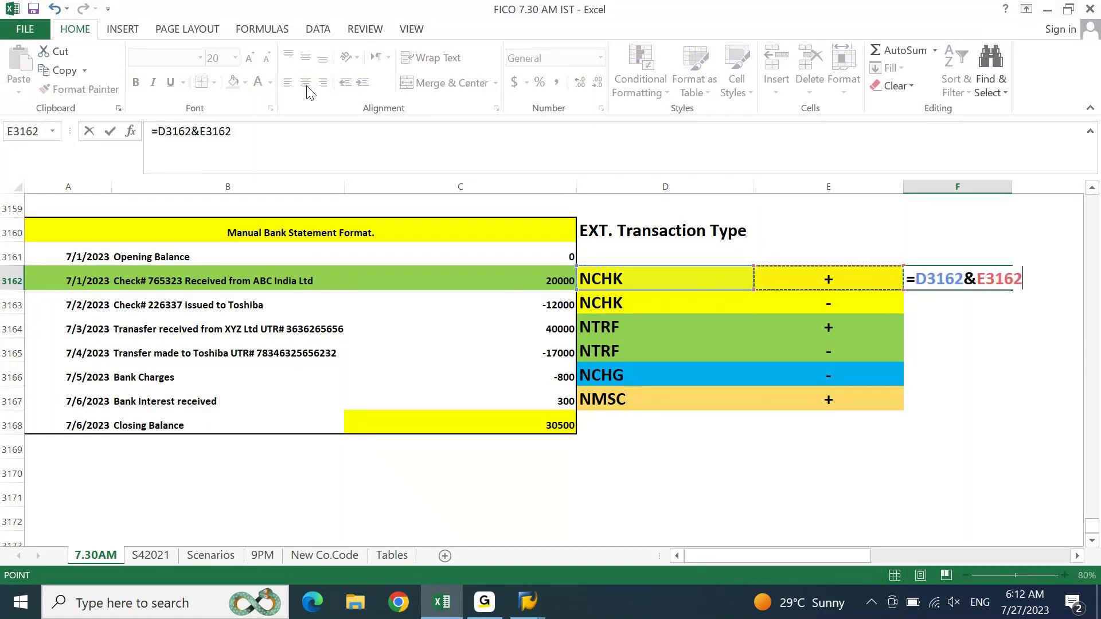
pyautogui.press('Return')
pyautogui.press('Up')
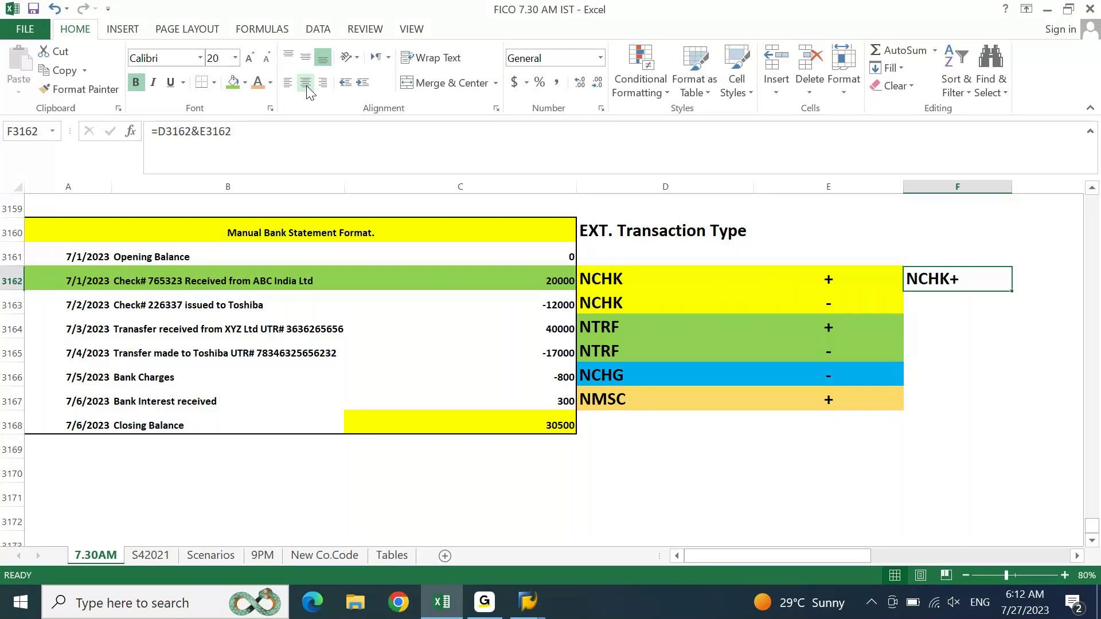
# Step: Enter the formula =D3163&E3163 in F3163 to join the issued check's code with its sign
pyautogui.press('Down')
pyautogui.write('=')
pyautogui.press('Left')
pyautogui.press('Left')
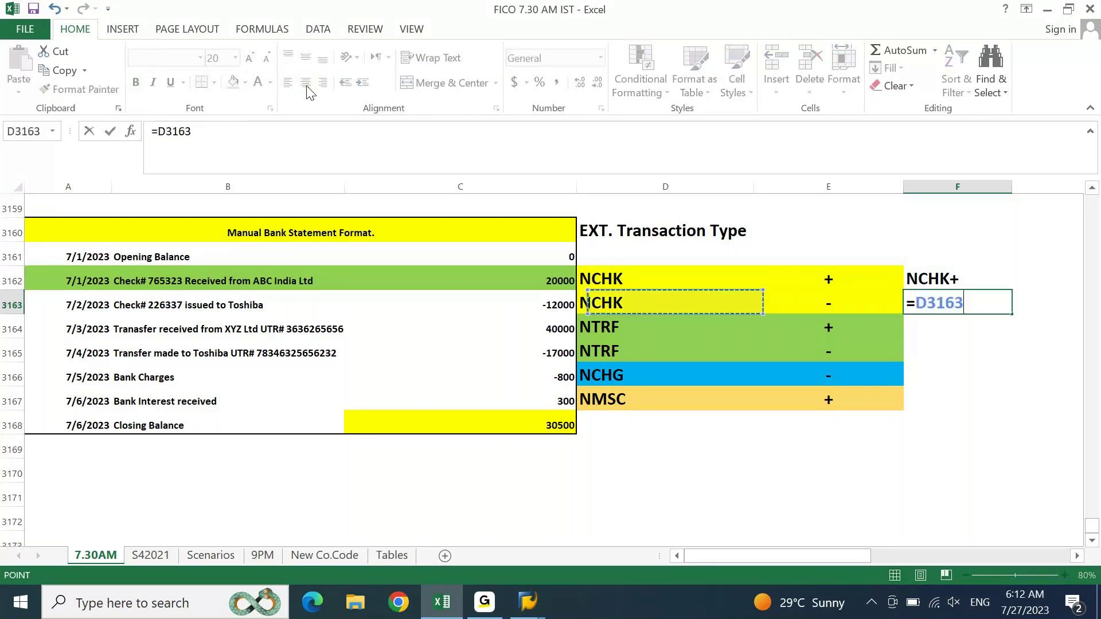
pyautogui.write('&')
pyautogui.press('Left')
pyautogui.press('Return')
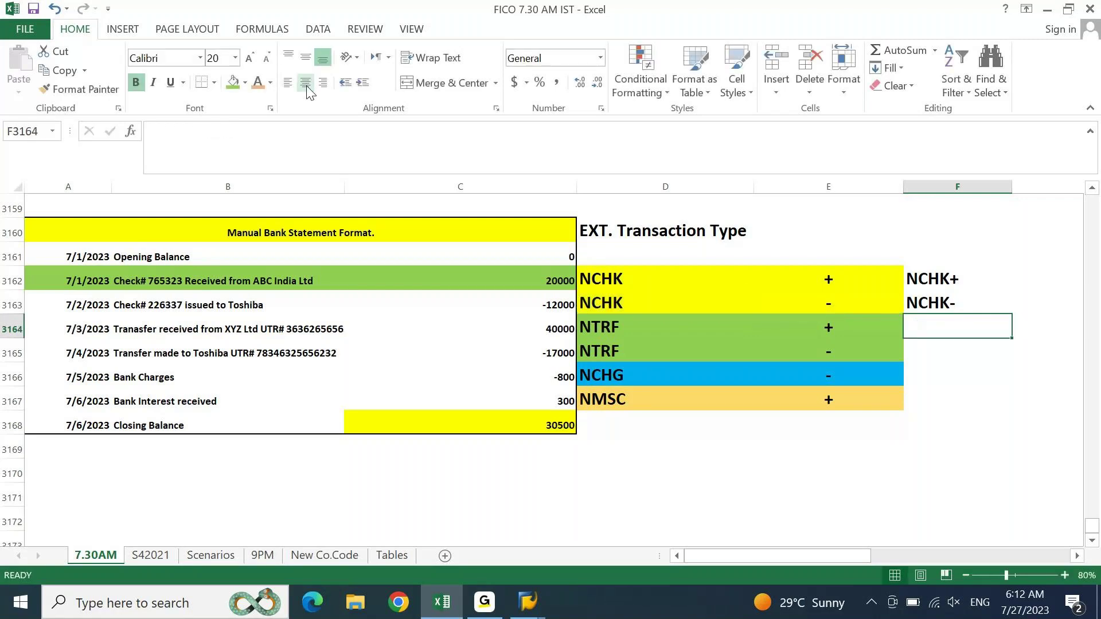
# Step: Enter the formula =D3164&E3164 in F3164 to join the received transfer's code with its sign
pyautogui.write('=')
pyautogui.press('Left')
pyautogui.press('Left')
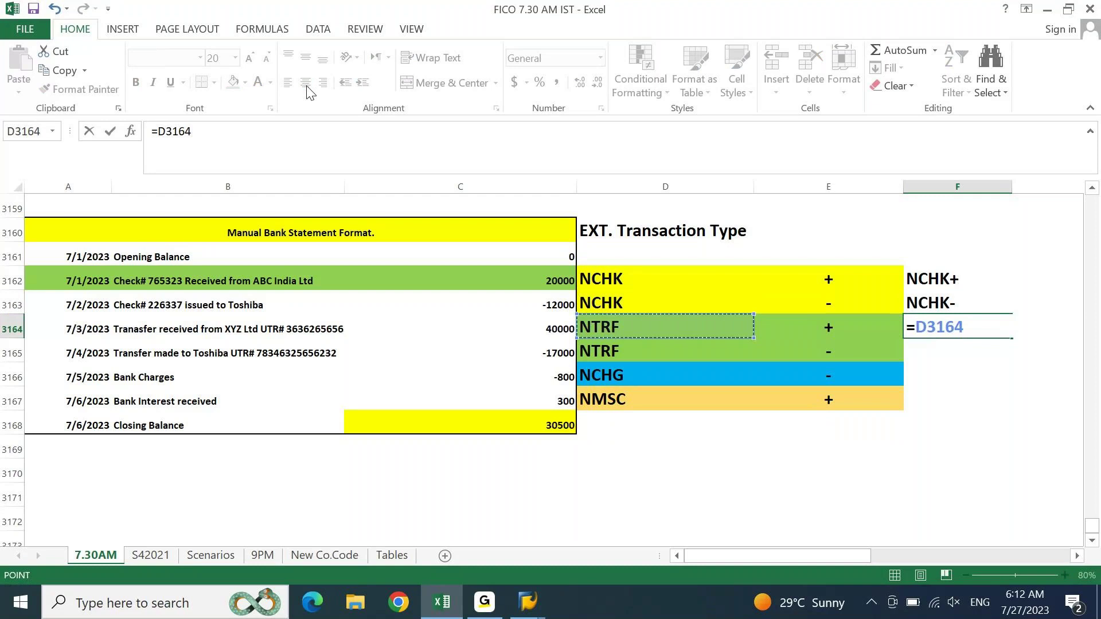
pyautogui.write('&')
pyautogui.press('Left')
pyautogui.press('Return')
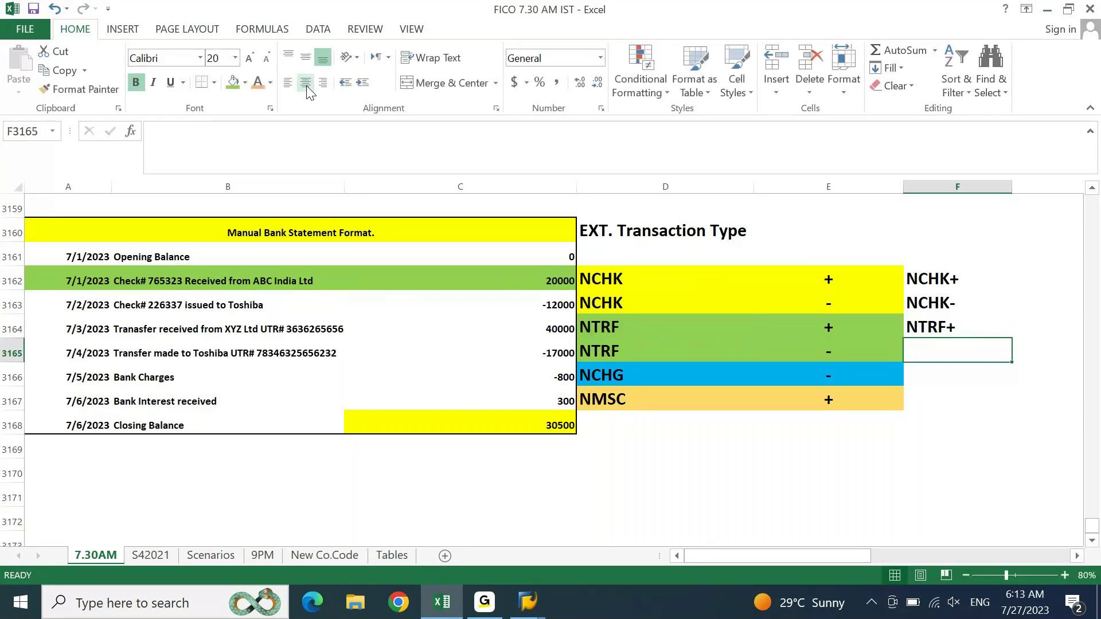
# Step: Enter the formula =D3165&E3165 in F3165 to join the Toshiba transfer's code with its sign
pyautogui.write('=')
pyautogui.press('Left')
pyautogui.press('Left')
pyautogui.write('&')
pyautogui.press('Left')
pyautogui.press('Return')
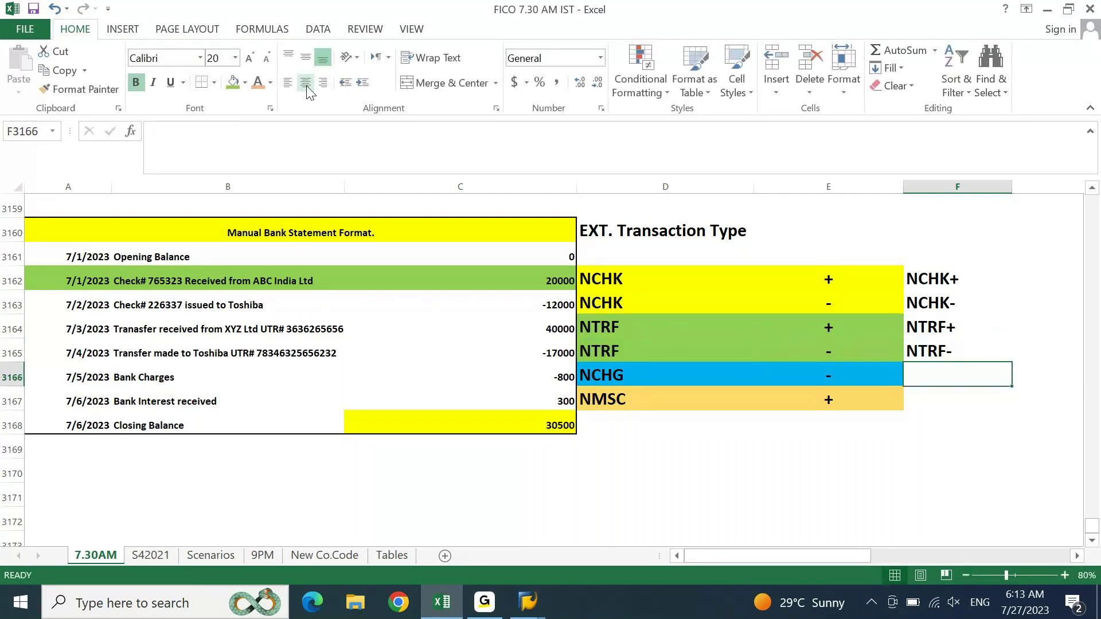
# Step: Enter the formula =D3166&E3166 in F3166 to join the bank charges code with its sign
pyautogui.write('=')
pyautogui.press('Left')
pyautogui.press('Left')
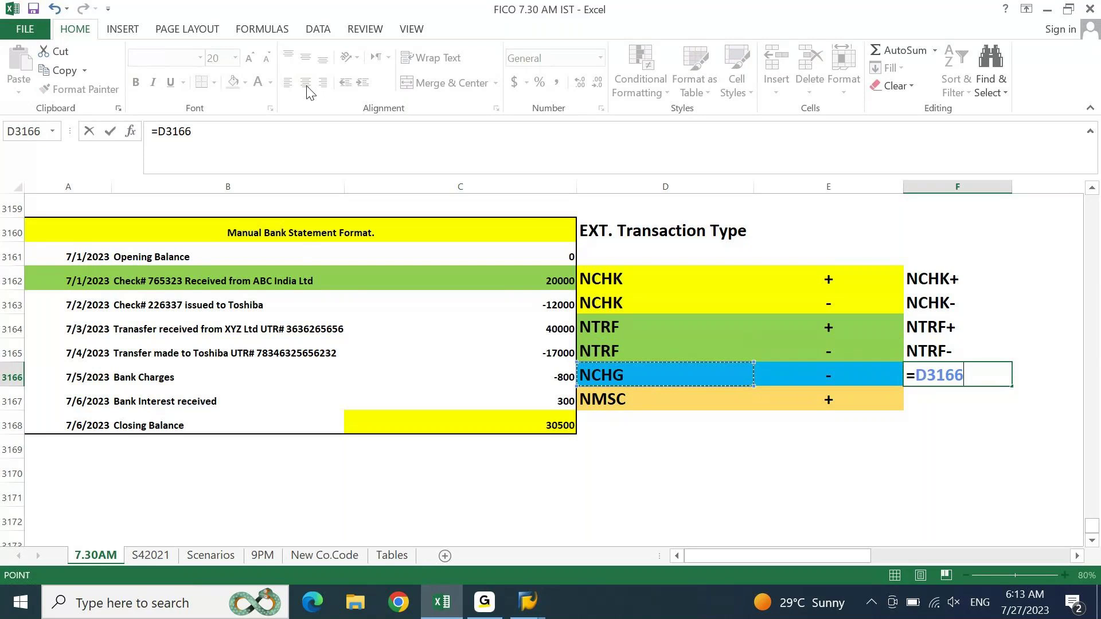
pyautogui.write('&')
pyautogui.press('Left')
pyautogui.press('Return')
# Step: Enter the formula =D3167&E3167 in F3167 to join the bank interest code with its sign
pyautogui.write('=')
pyautogui.press('Left')
pyautogui.press('Left')
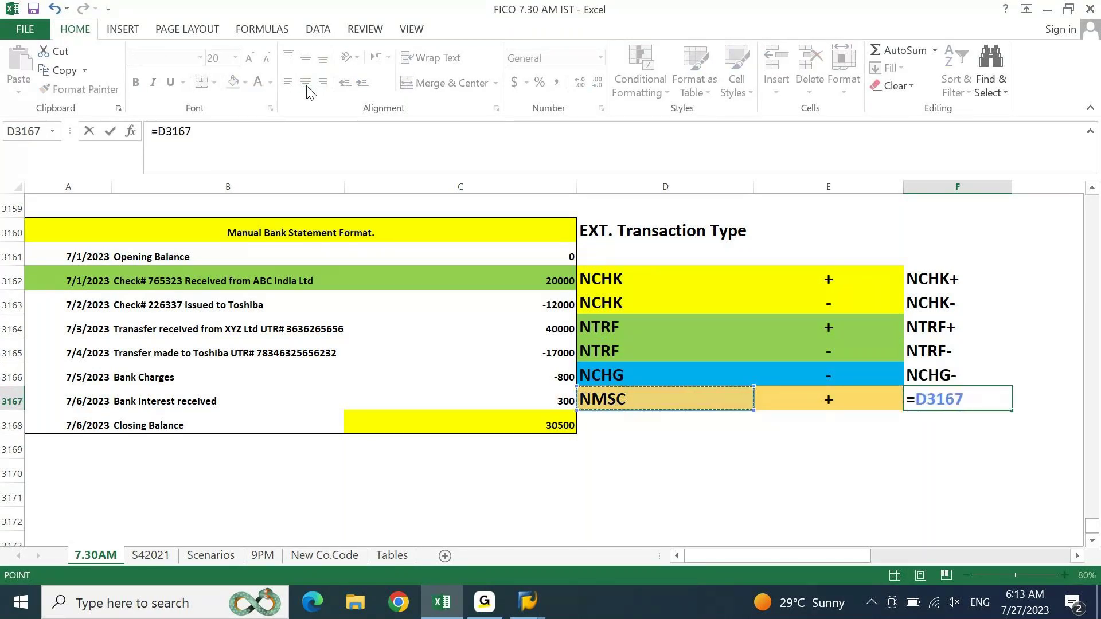
pyautogui.write('&')
pyautogui.press('Left')
pyautogui.press('Return')
pyautogui.press('Up')
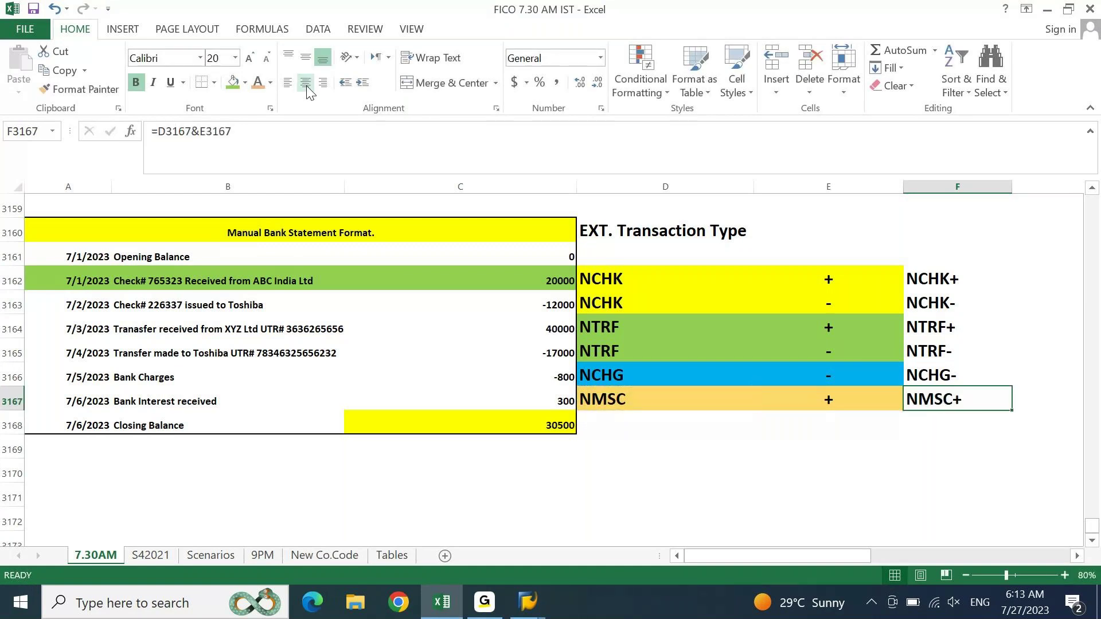
# Step: Review the joined codes in F3162:F3167 against the transaction types and signs in columns D and E
pyautogui.hotkey('ctrl', 'shift', 'Up')
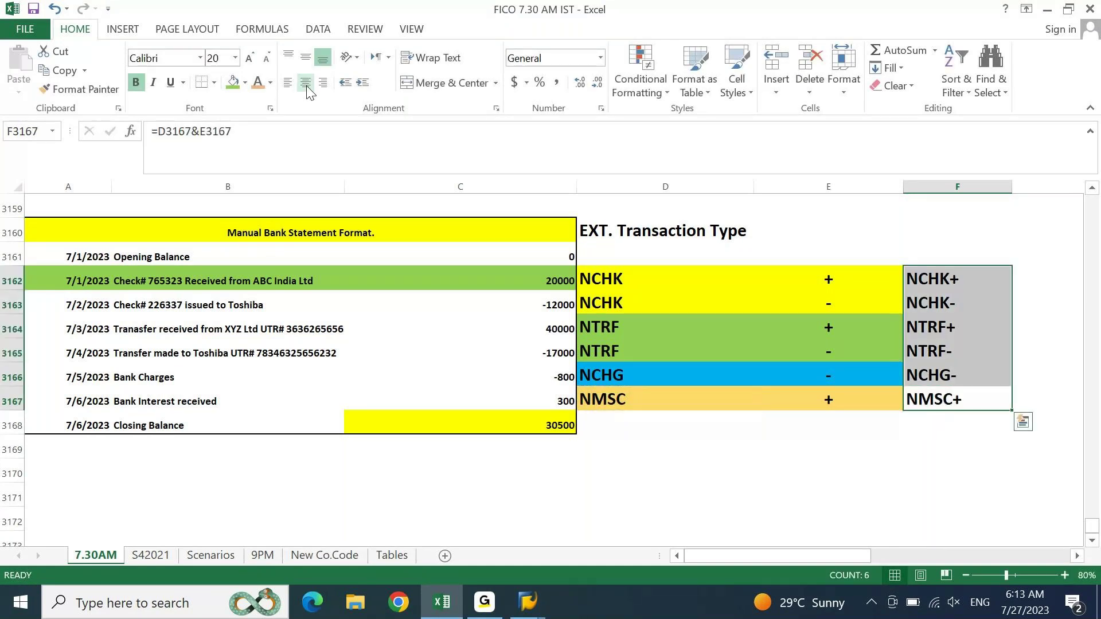
pyautogui.press('Left')
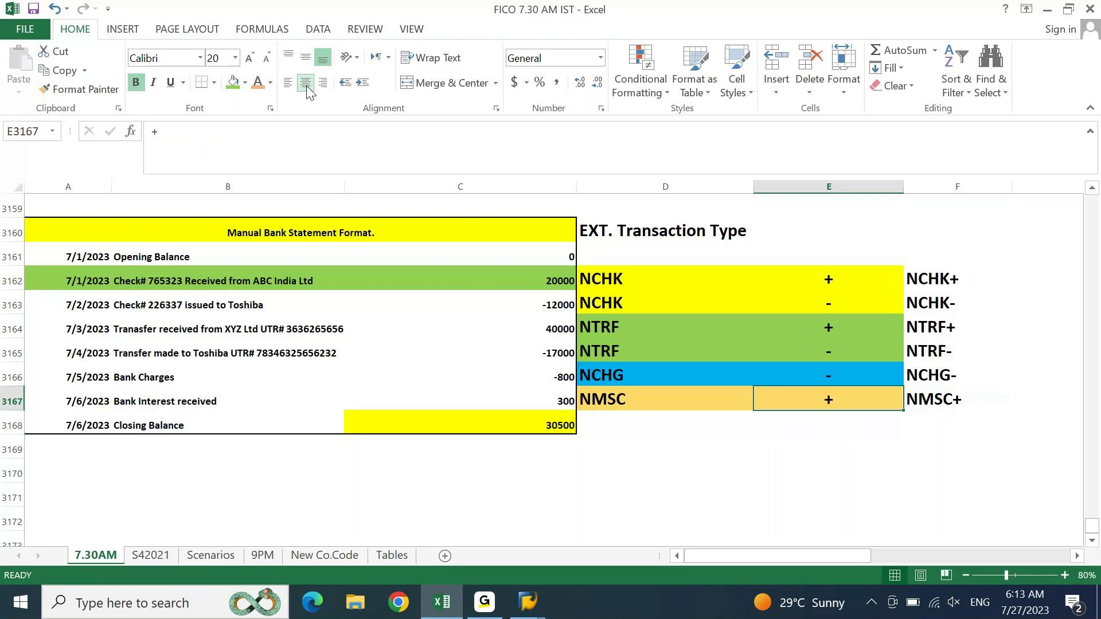
pyautogui.press('Right')
pyautogui.press('Up')
pyautogui.press('Up')
pyautogui.press('Up')
pyautogui.press('Up')
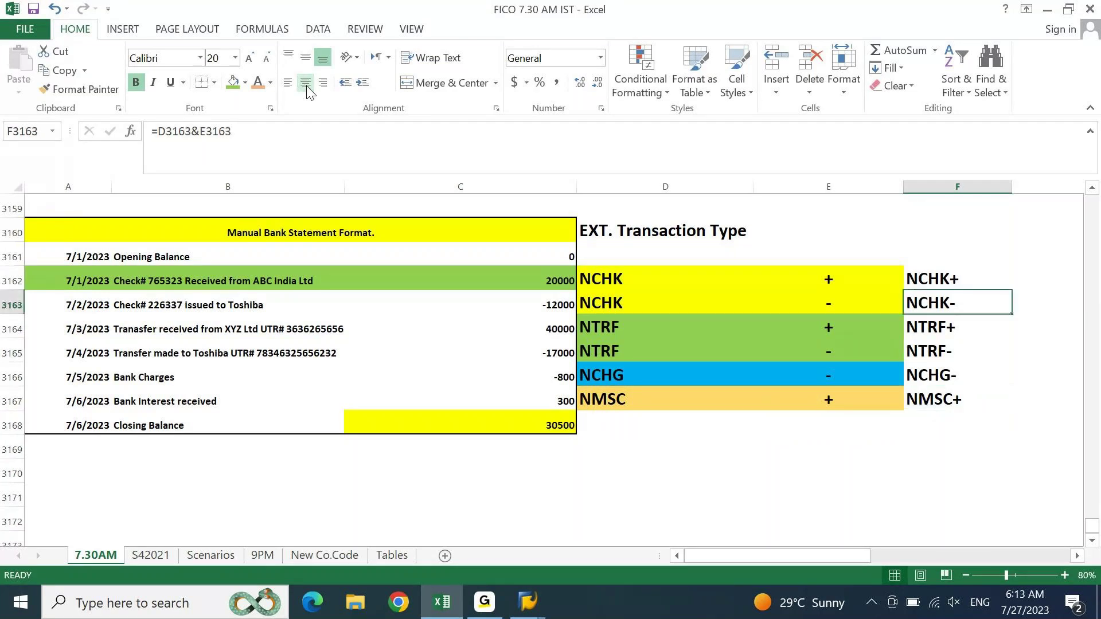
pyautogui.press('Left')
pyautogui.press('Left')
pyautogui.press('Up')
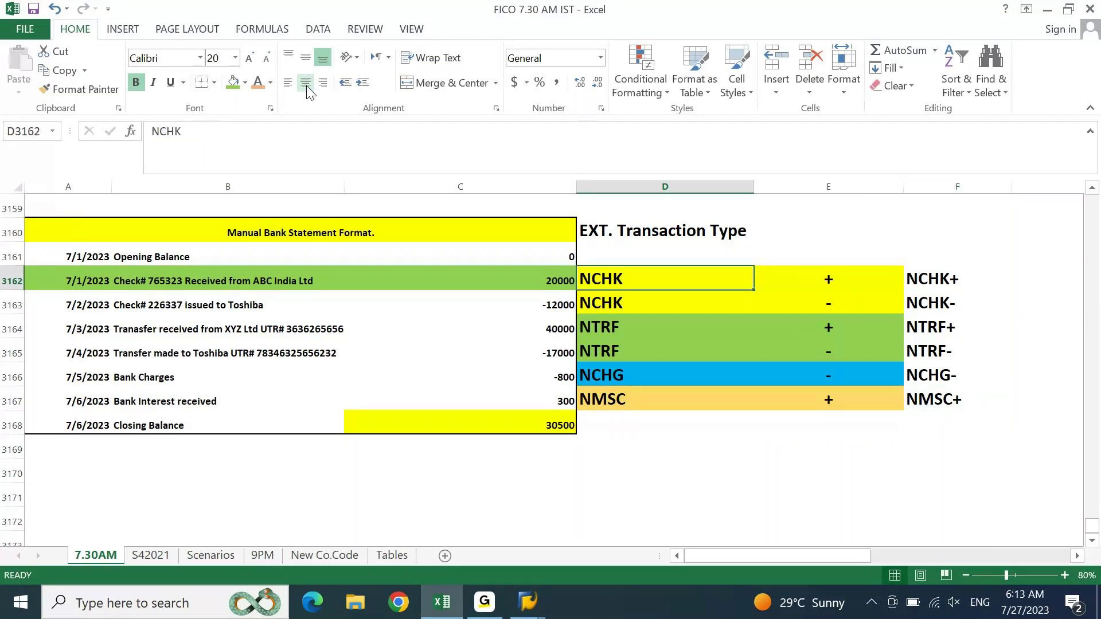
pyautogui.press('Down')
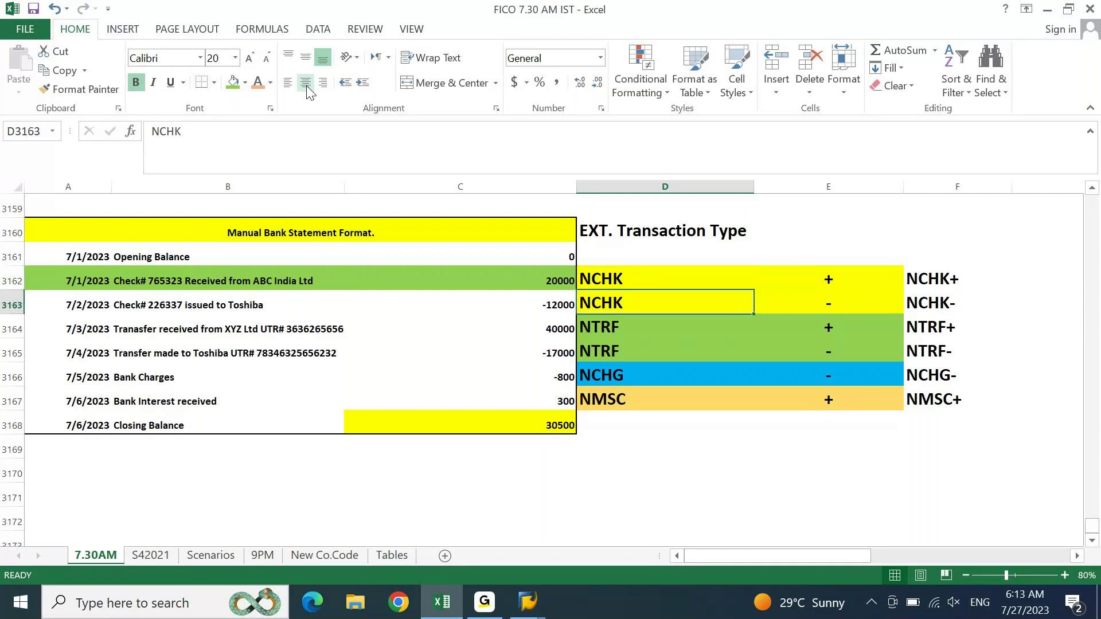
pyautogui.press('Up')
pyautogui.press('Right')
pyautogui.press('Right')
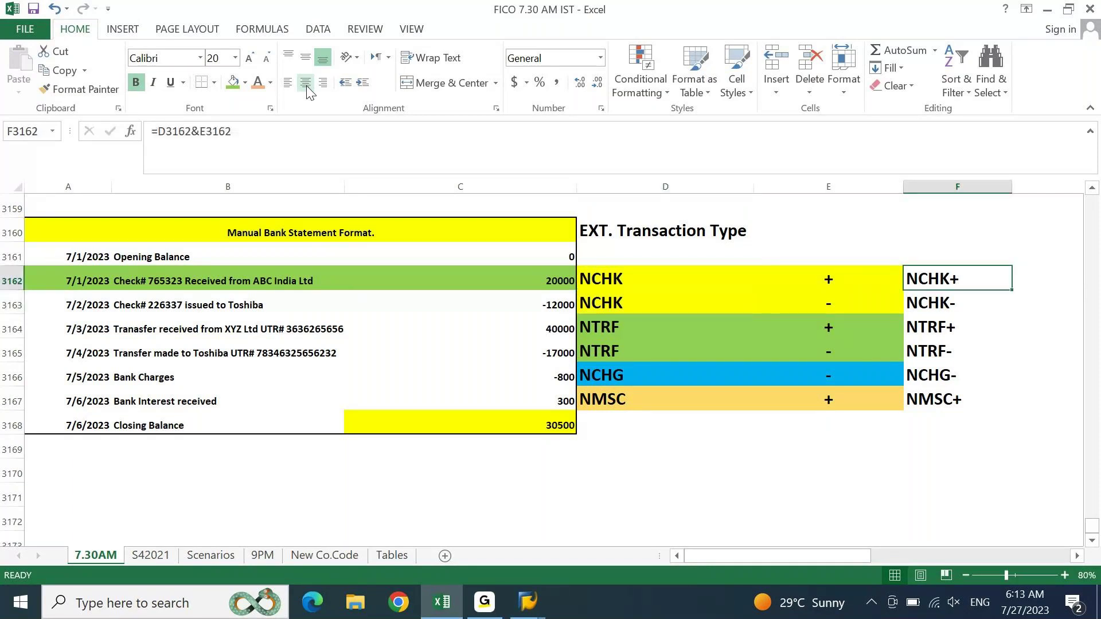
pyautogui.hotkey('ctrl', 'shift', 'Down')
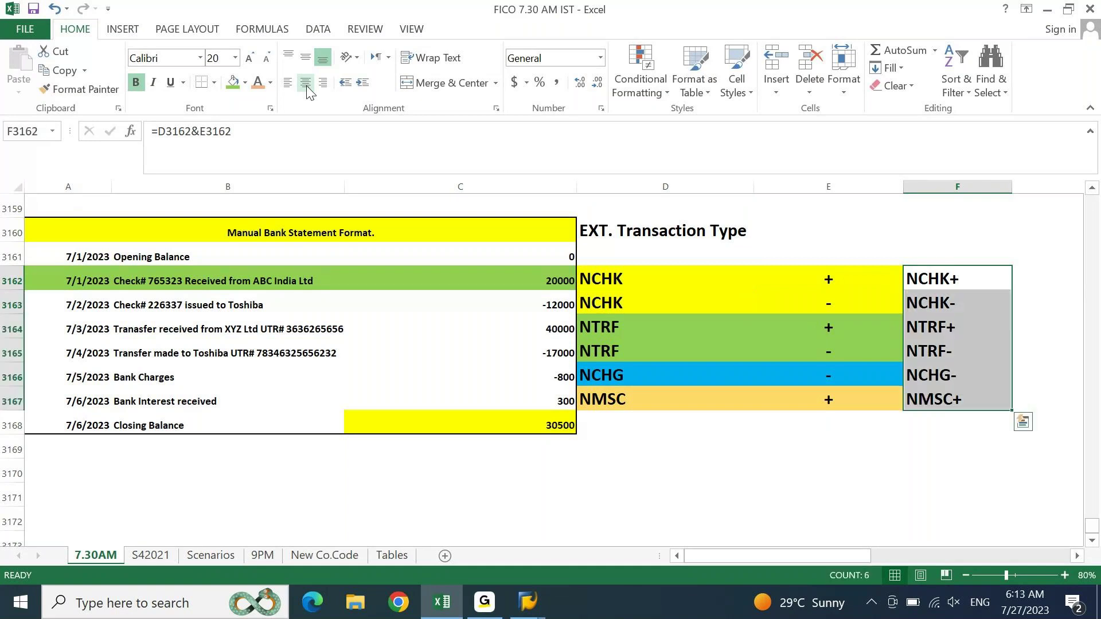
pyautogui.hotkey('ctrl', 'shift', 'Up')
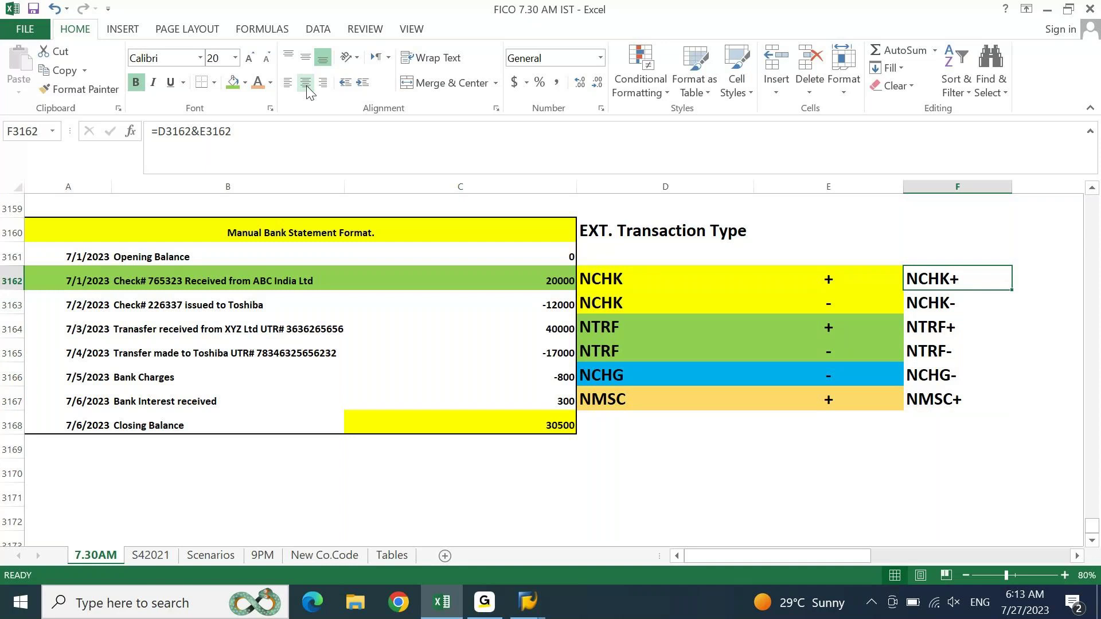
pyautogui.press('Down')
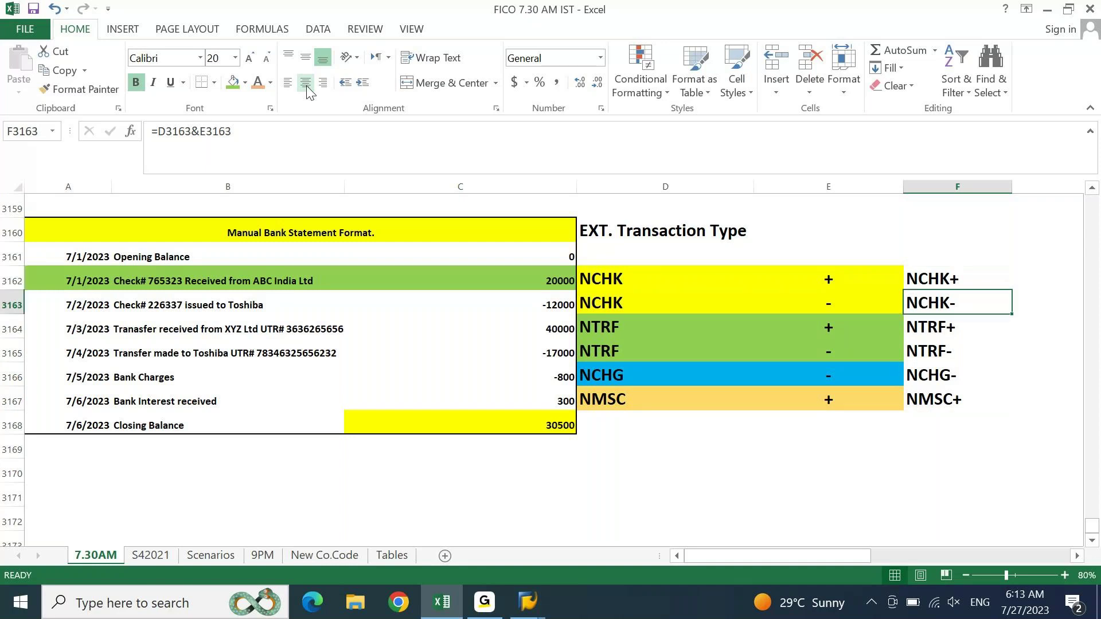
# Step: Check the signed codes down to F3167, then compare them with the first check line in row 3162
pyautogui.press('Down')
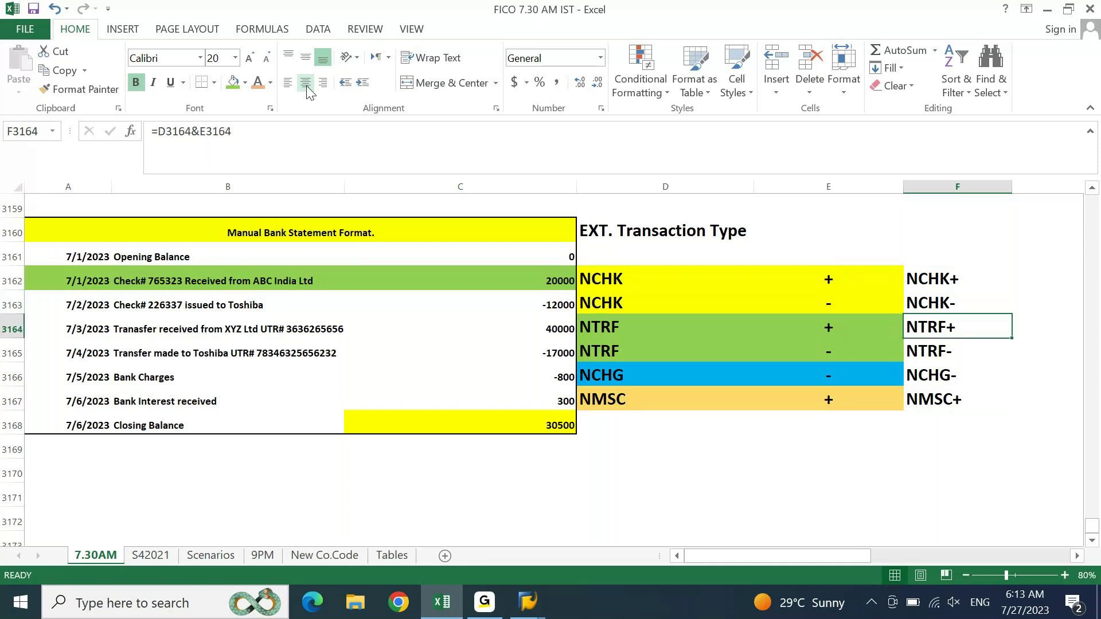
pyautogui.press('Down')
pyautogui.press('Down')
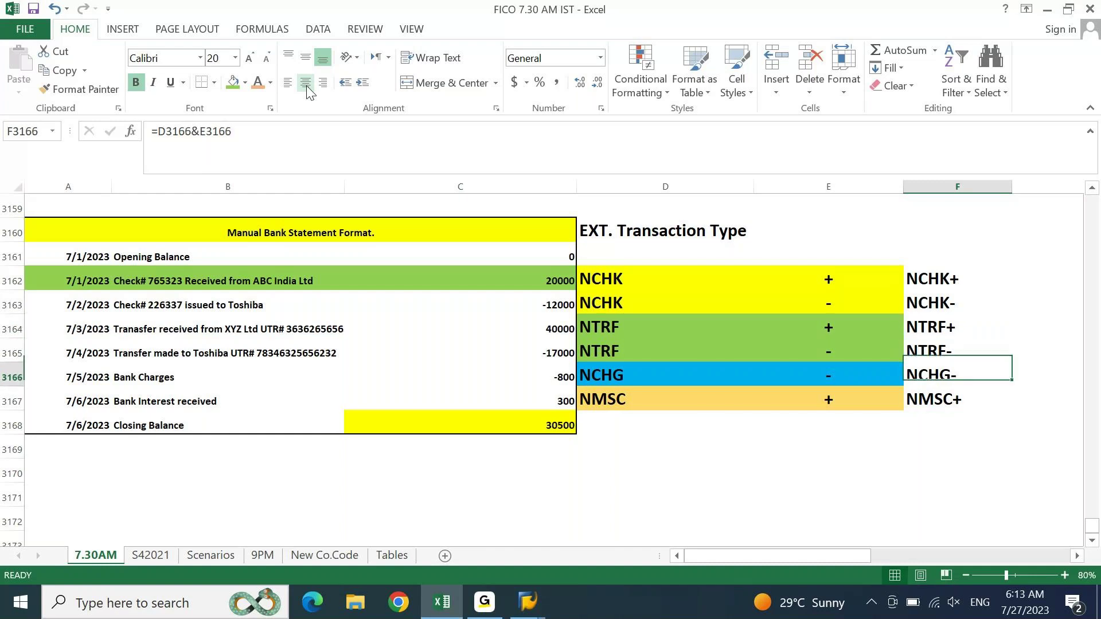
pyautogui.press('Down')
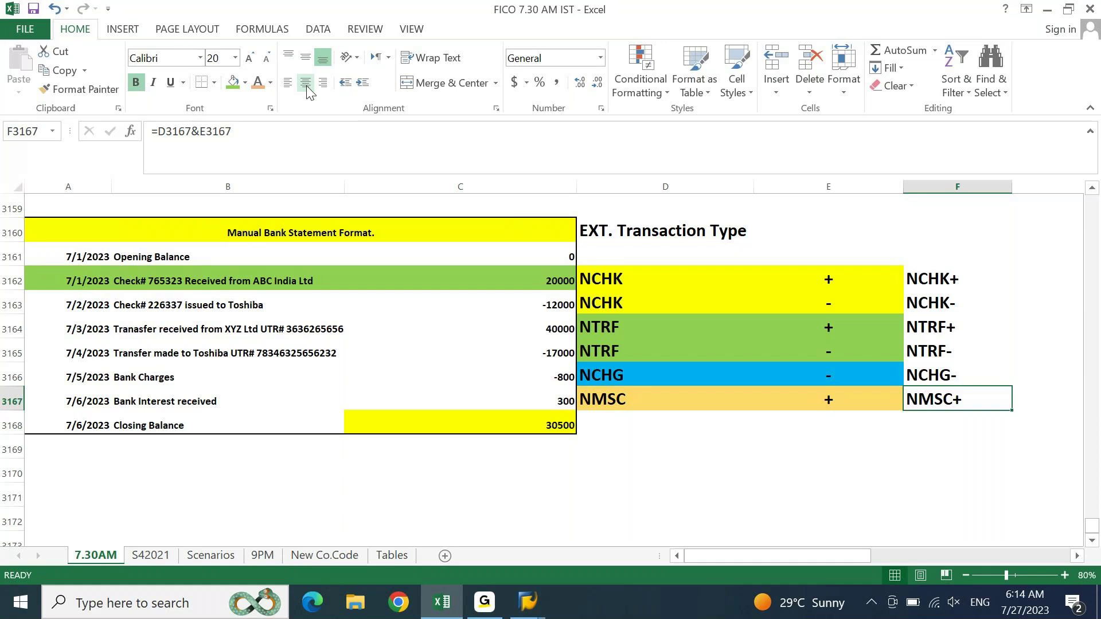
pyautogui.hotkey('ctrl', 'Up')
pyautogui.hotkey('ctrl', 'Left')
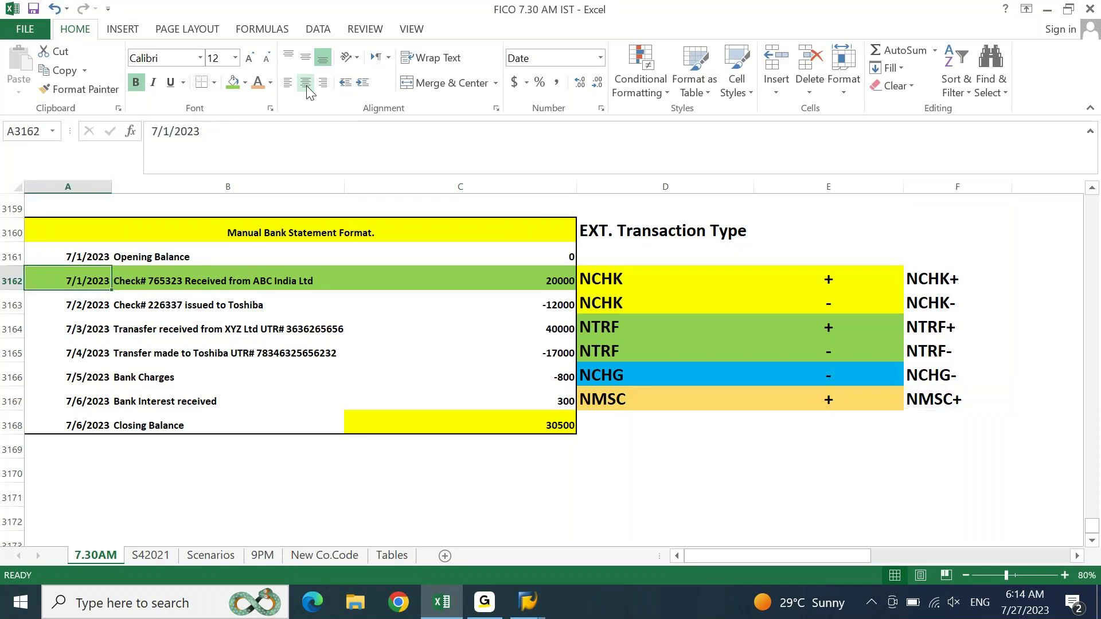
pyautogui.hotkey('ctrl', 'Right')
pyautogui.hotkey('ctrl', 'Left')
# Step: Enter the text Assignment in G3162, beside the first check's signed code
pyautogui.press('Right')
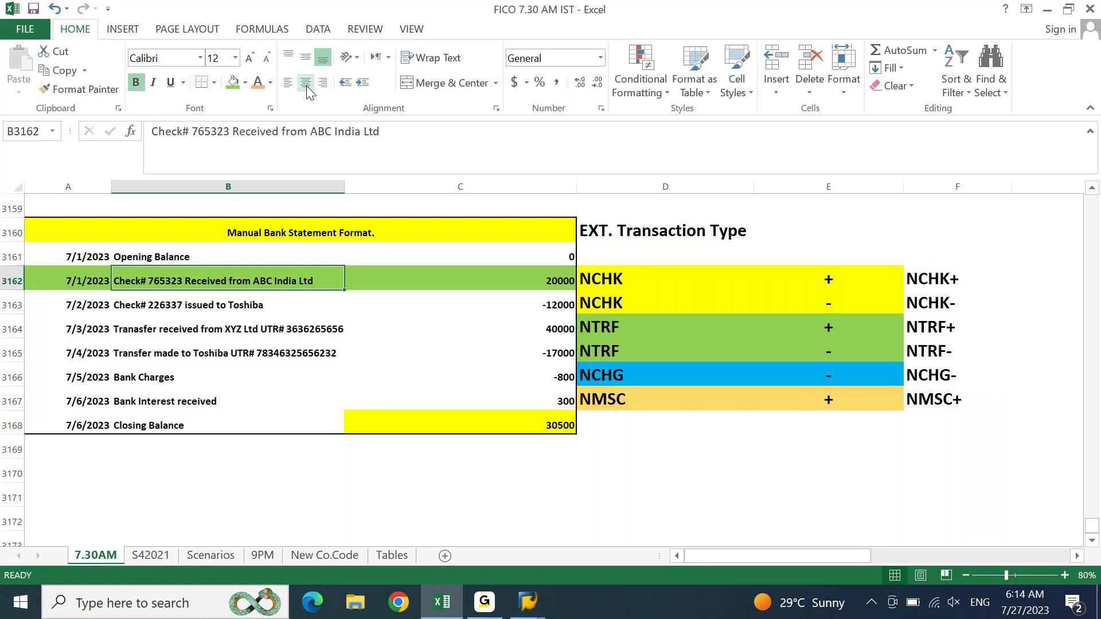
pyautogui.press('Right')
pyautogui.press('Right')
pyautogui.press('Right')
pyautogui.press('Right')
pyautogui.press('Right')
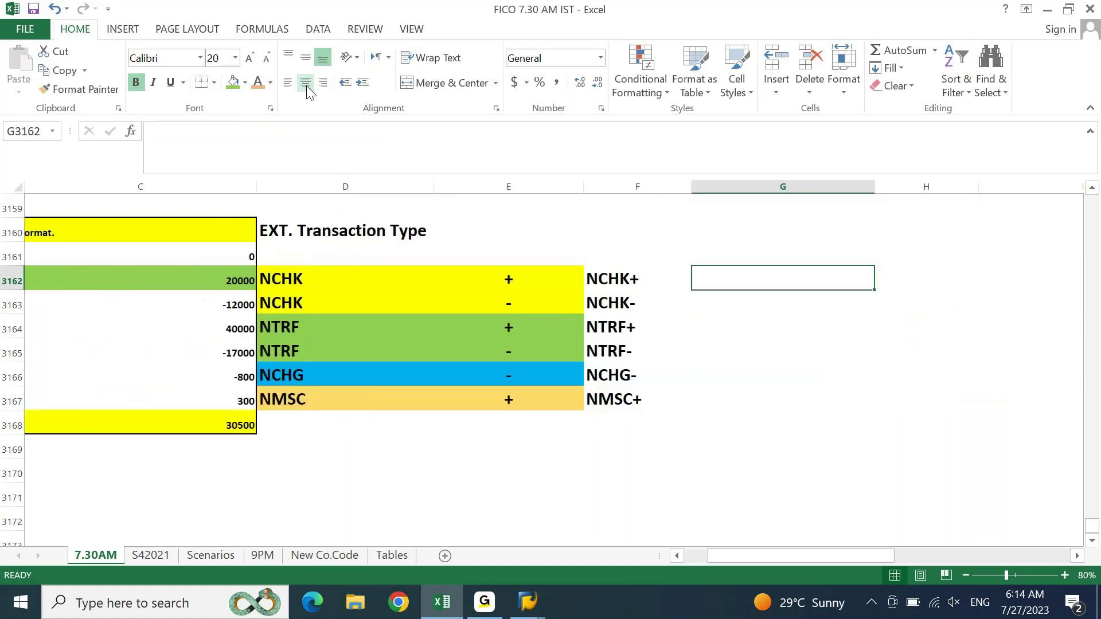
pyautogui.write('Assign,en')
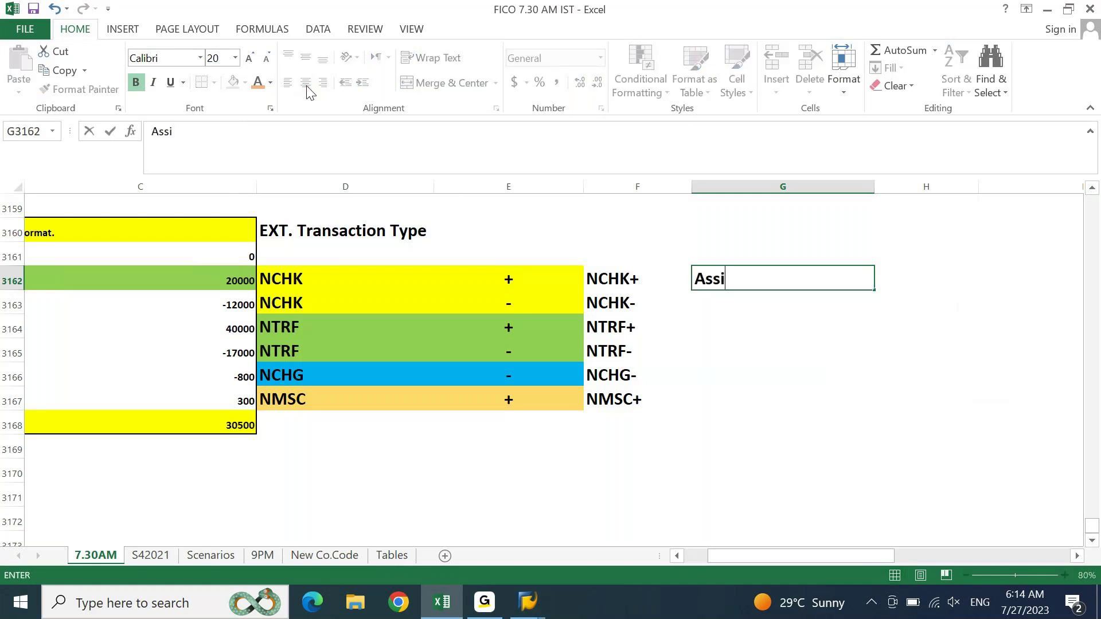
pyautogui.press('BackSpace')
pyautogui.press('BackSpace')
pyautogui.press('BackSpace')
pyautogui.write('ment')
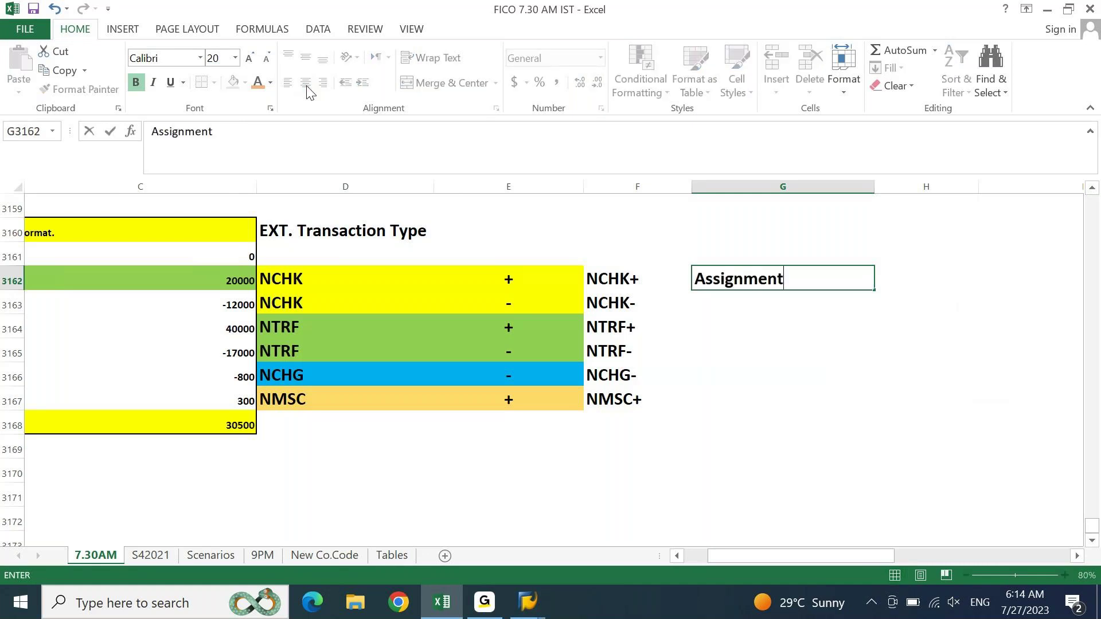
pyautogui.press('Return')
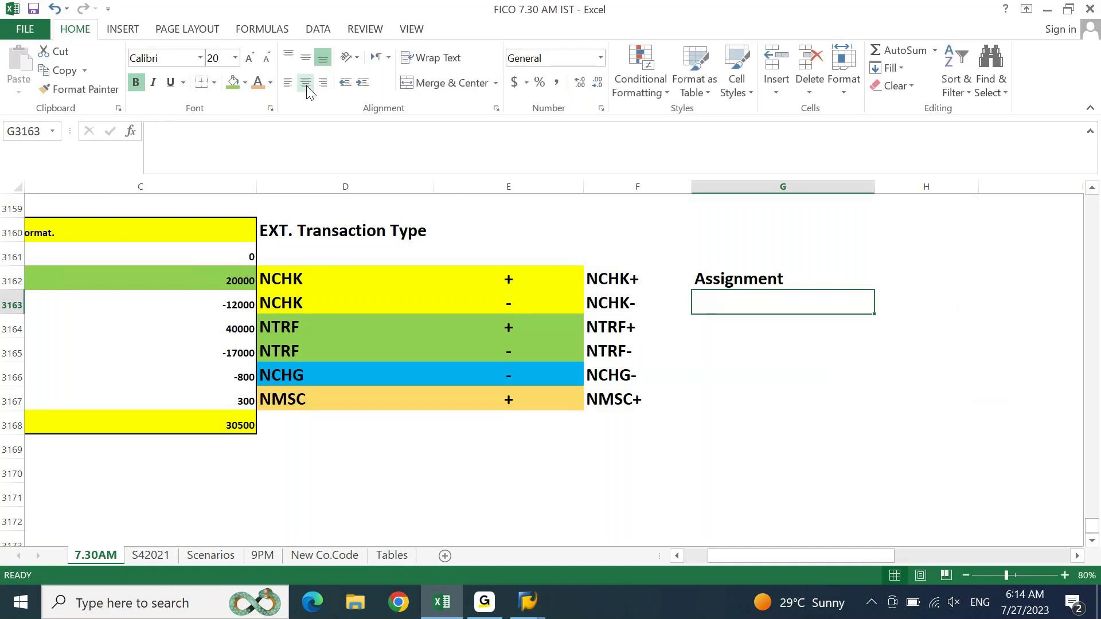
# Step: Append a # sign to the text in G3162 so that it reads "Assignment #"
pyautogui.press('Up')
pyautogui.press('F2')
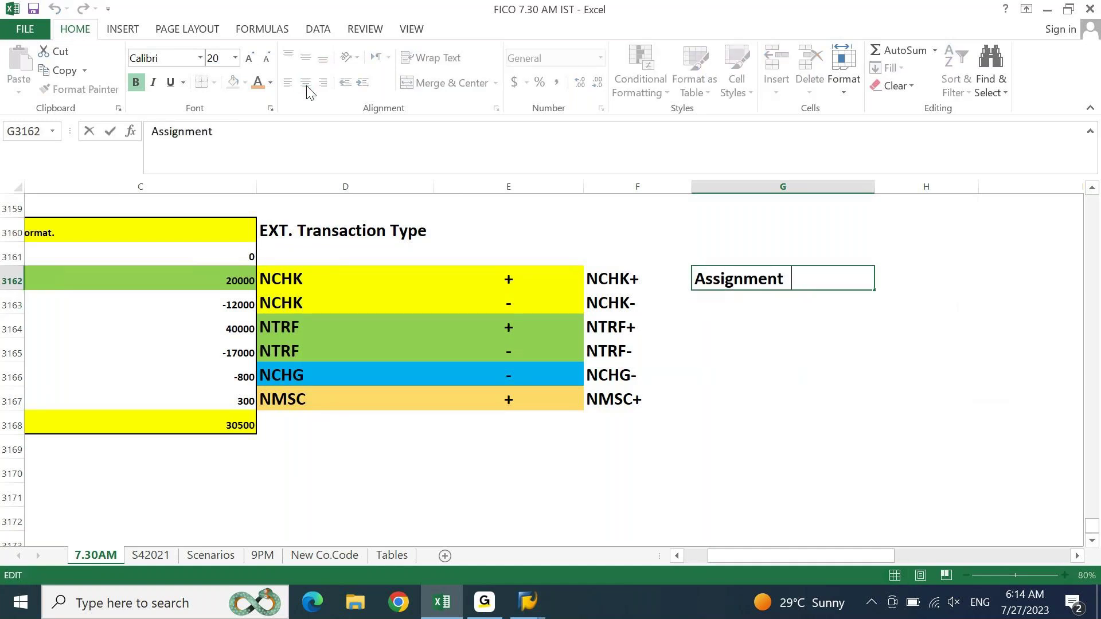
pyautogui.write('#')
pyautogui.press('Return')
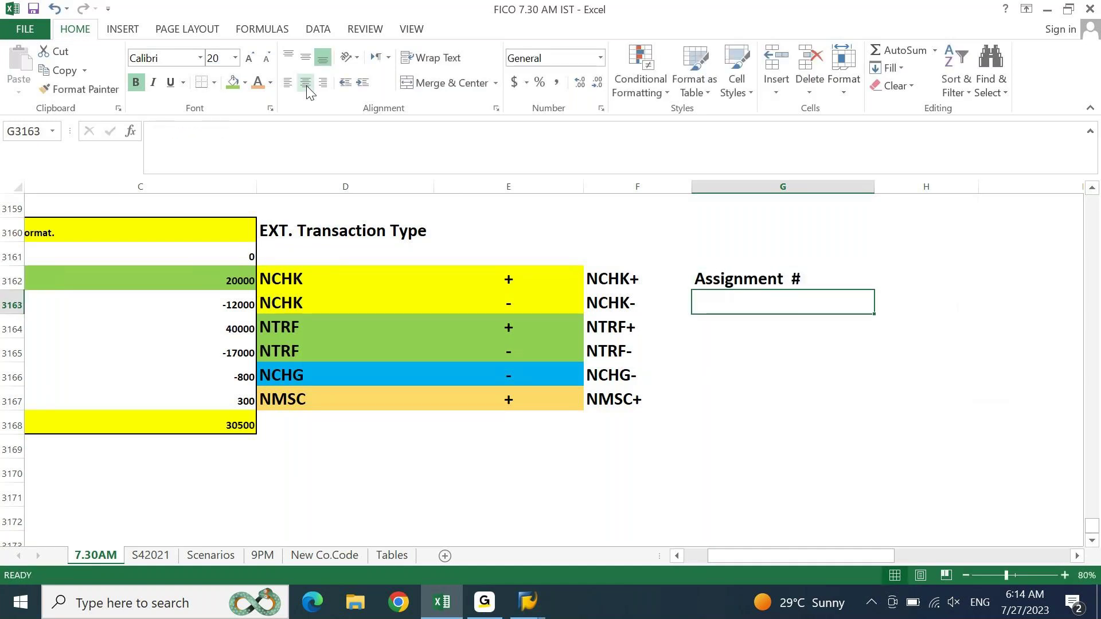
pyautogui.press('Up')
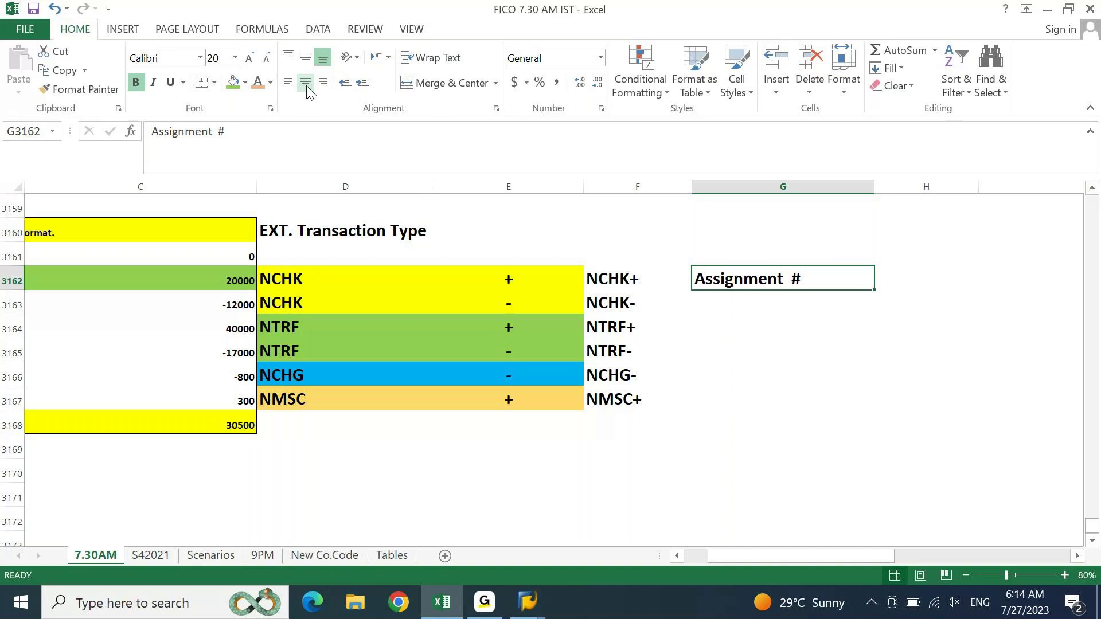
pyautogui.press('Home')
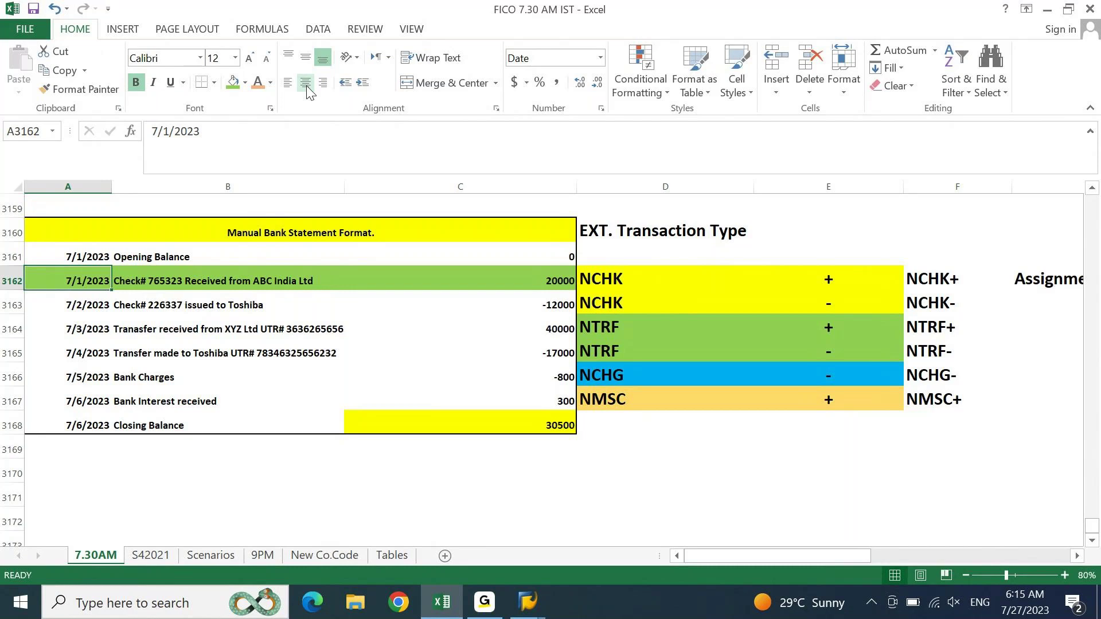
pyautogui.hotkey('ctrl', 'shift', 'Right')
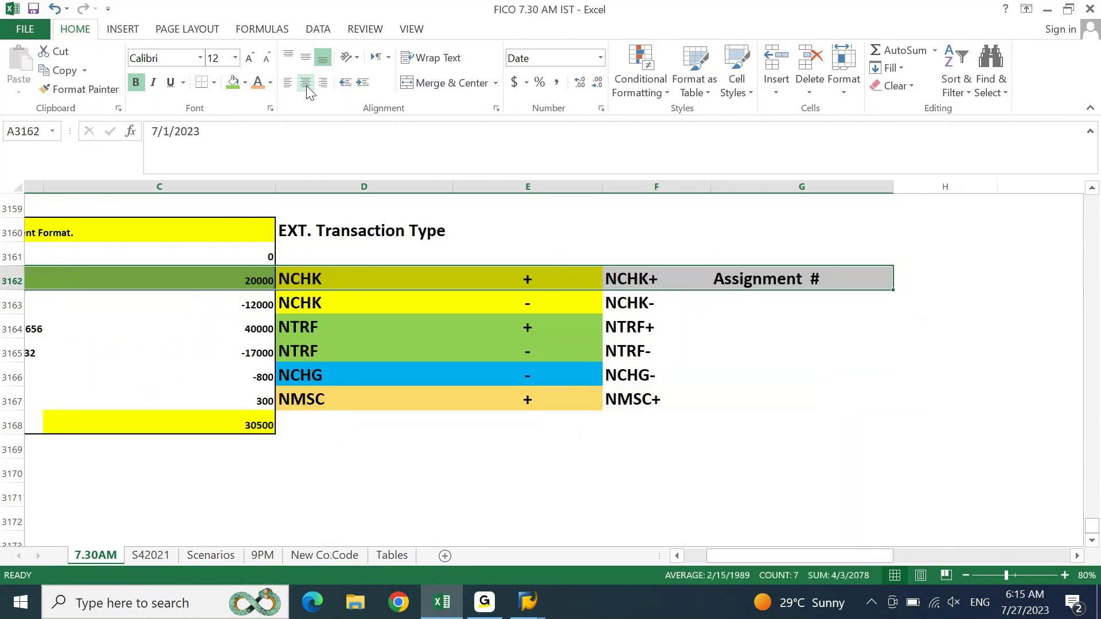
pyautogui.hotkey('ctrl', 'shift', 'Left')
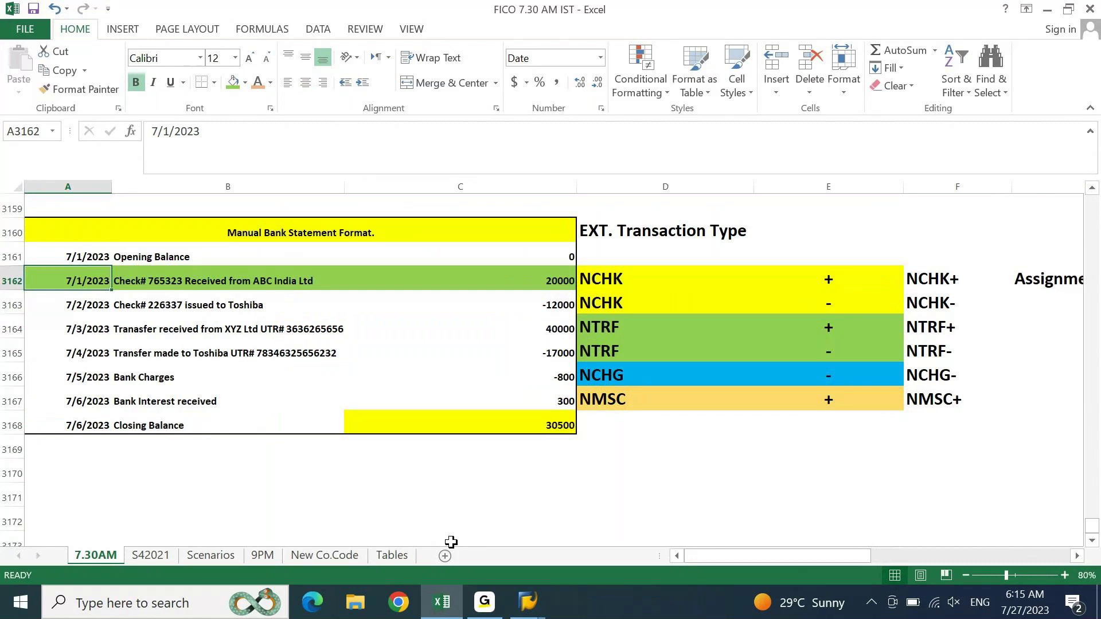
# Step: Switch to SAP and open transaction FB50 for entering a G/L account document
pyautogui.hotkey('alt', 'Tab')
pyautogui.write('fb')
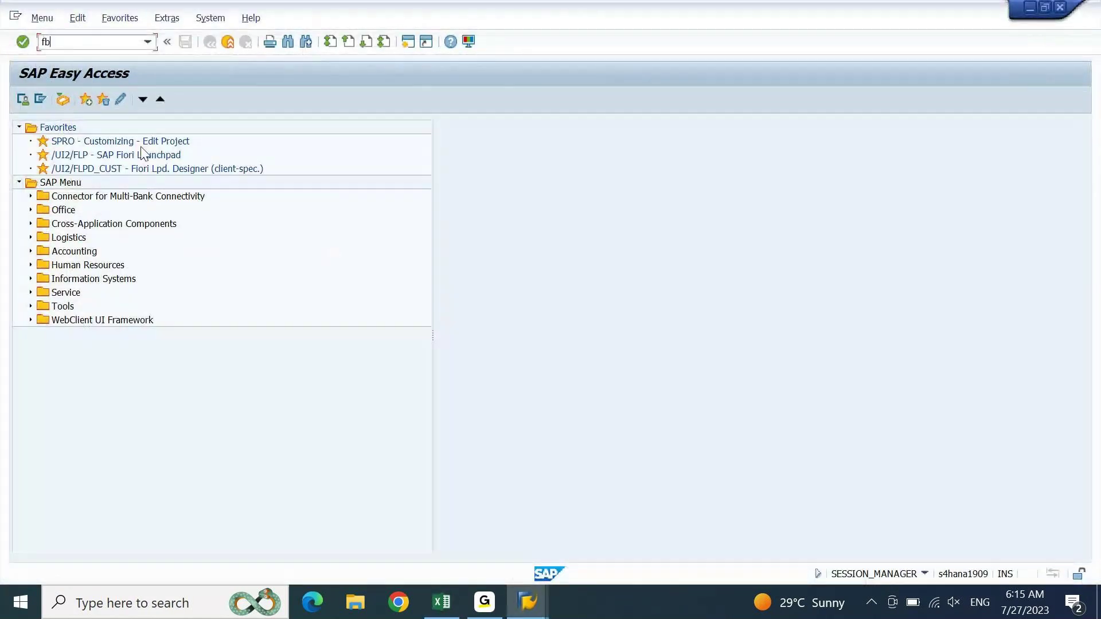
pyautogui.write('50')
pyautogui.press('Return')
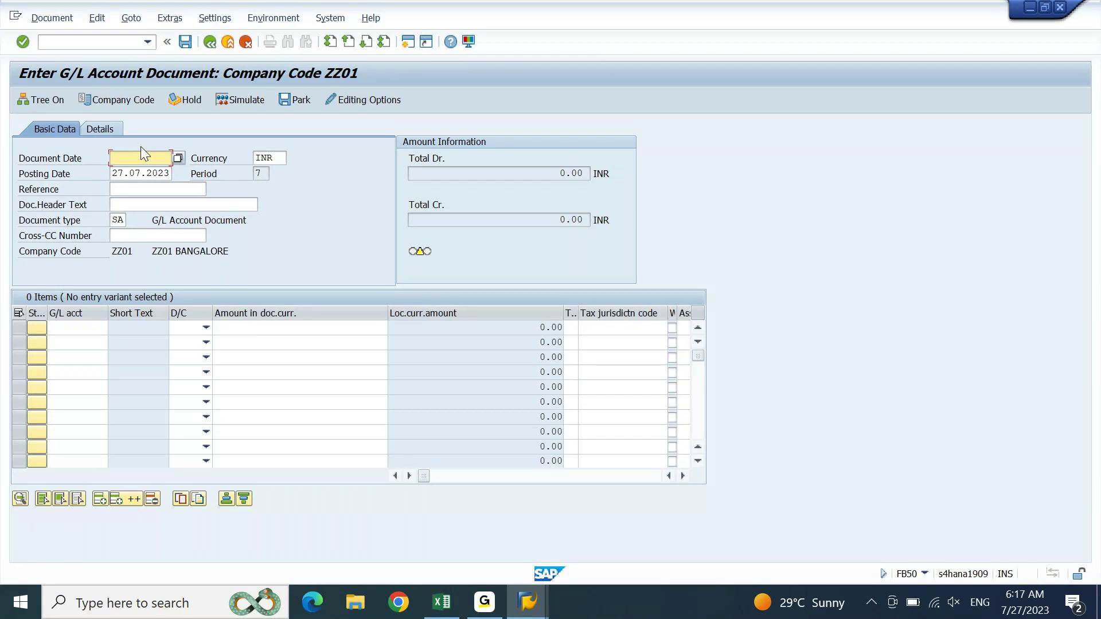
# Step: Switch to Excel and check the date, description and amount of the first check in row 3162
pyautogui.hotkey('alt', 'Tab')
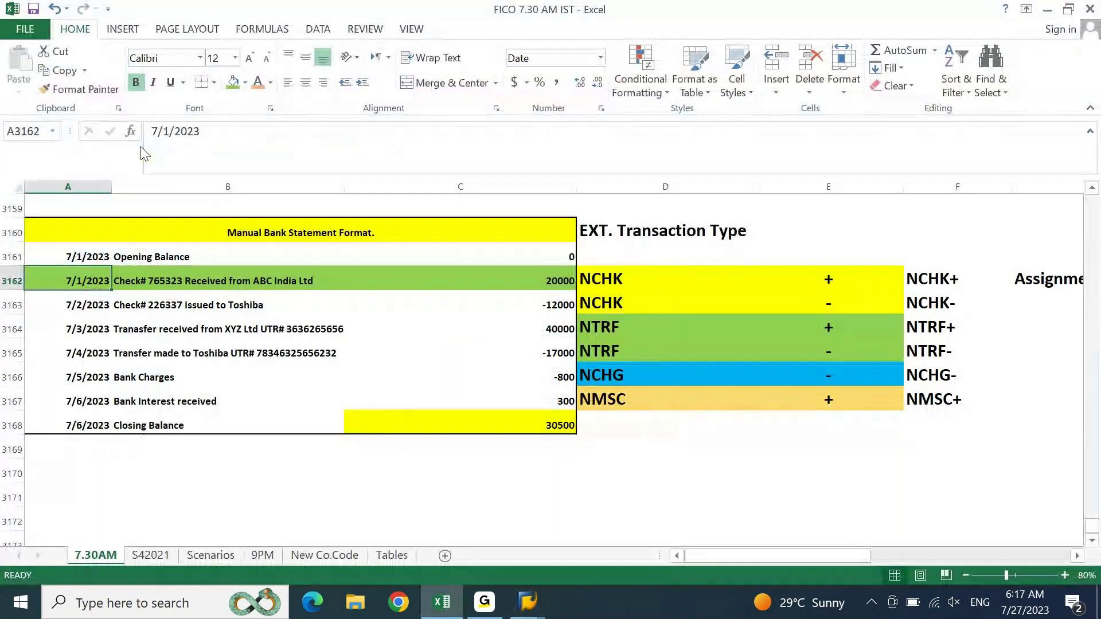
pyautogui.press('Right')
pyautogui.press('Right')
pyautogui.press('Left')
pyautogui.press('Left')
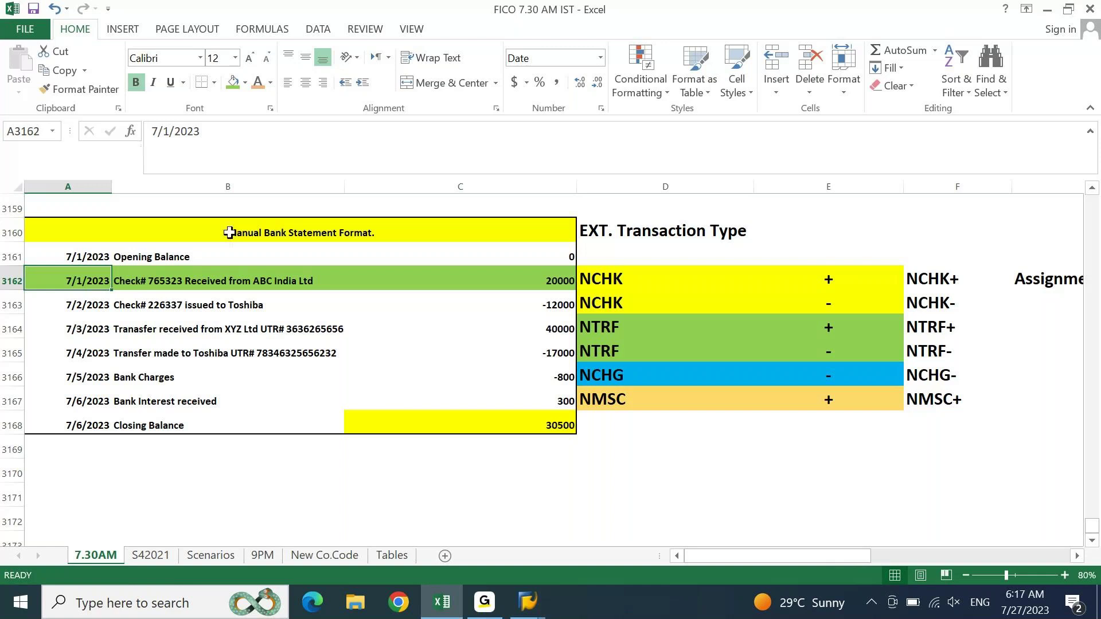
# Step: Return to SAP and set the posting date and document date to 01.07.2023 under company code ZZ01
pyautogui.click(431, 607)
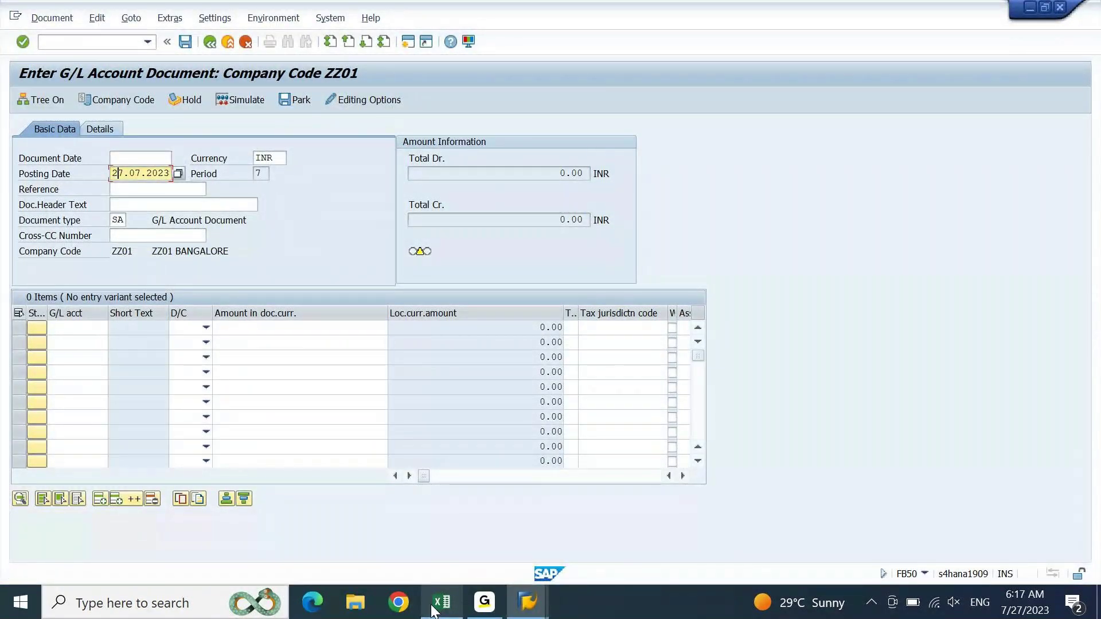
pyautogui.write('01')
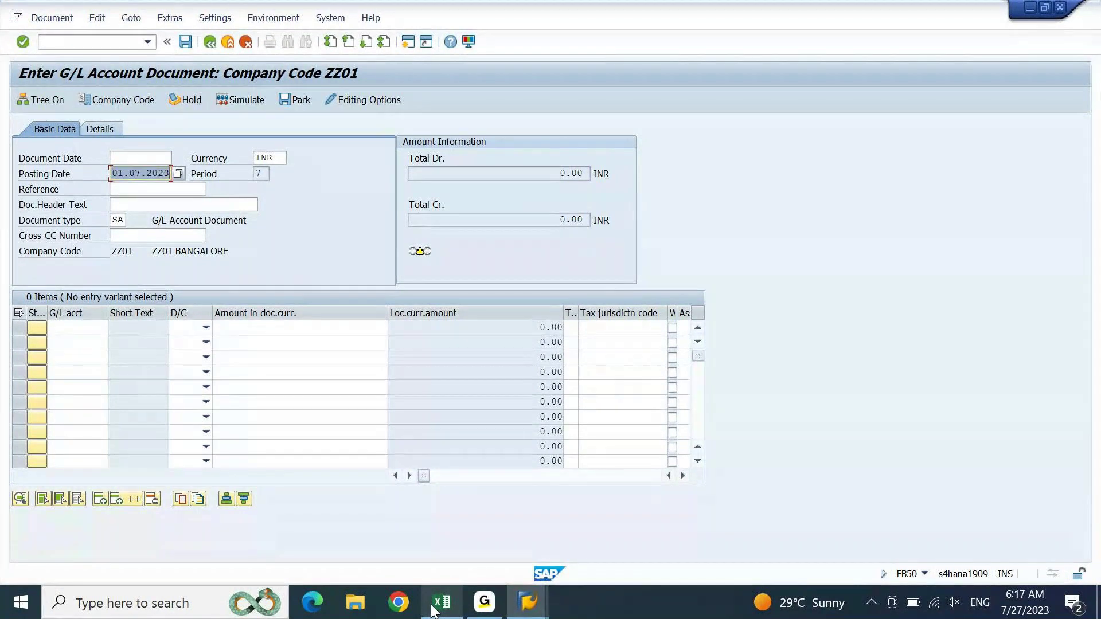
pyautogui.press('Up')
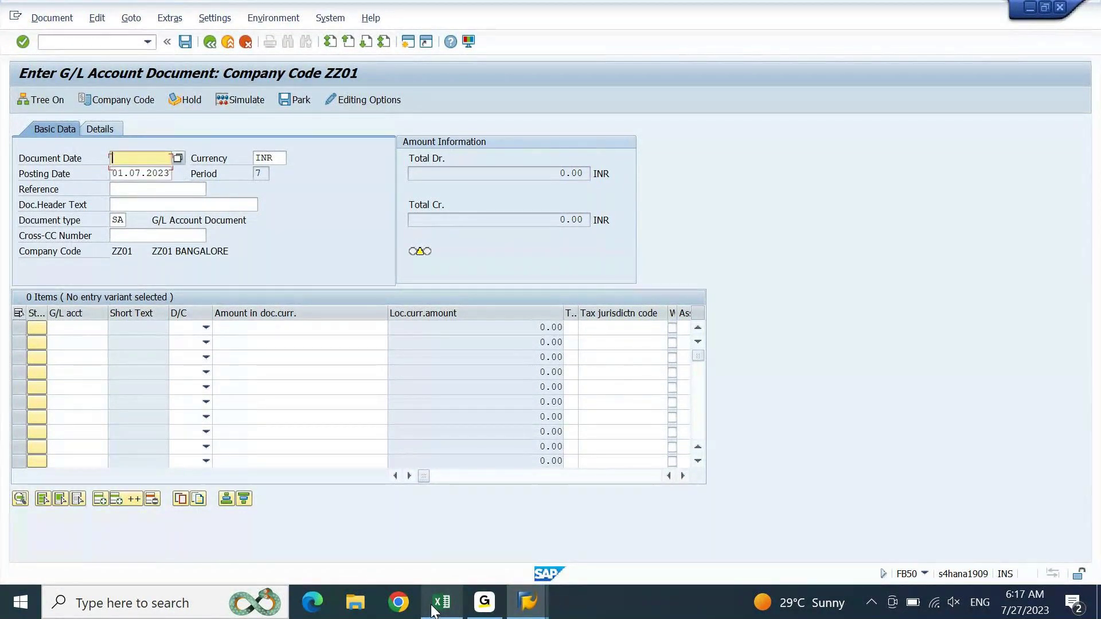
pyautogui.write('01.07.2023')
# Step: Change the company code of the G/L document to DEIN
pyautogui.click(152, 99)
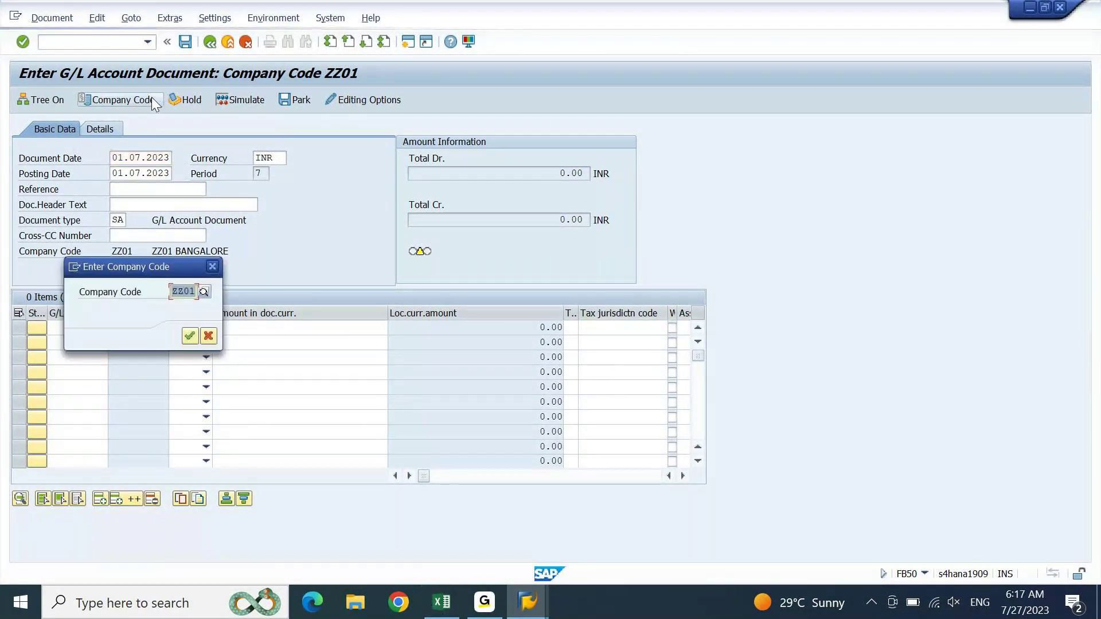
pyautogui.write('dein')
pyautogui.press('Return')
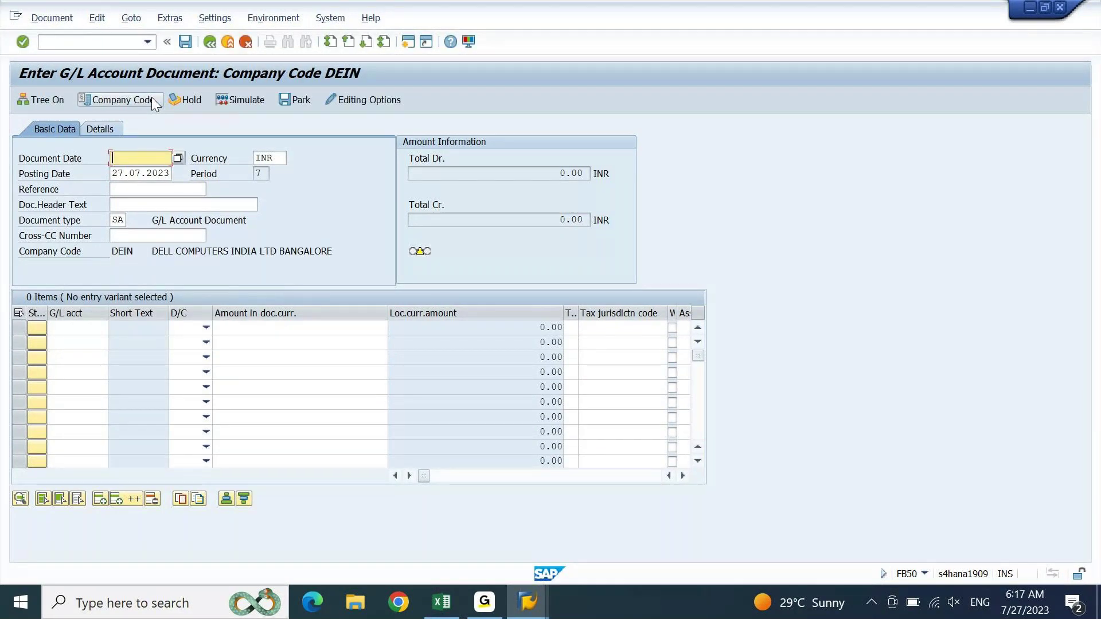
# Step: Set both the document date and the posting date to 01.07.2023 for company code DEIN
pyautogui.write('01.07.2023')
pyautogui.press('Tab')
pyautogui.hotkey('shift', 'Right')
pyautogui.hotkey('shift', 'Right')
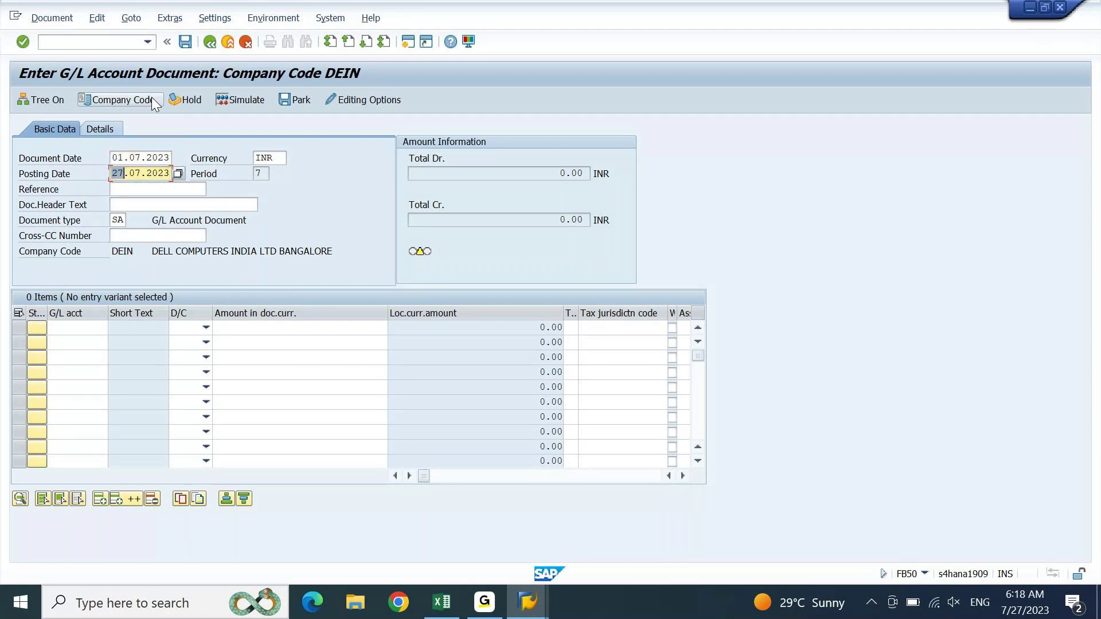
pyautogui.write('01')
pyautogui.press('Tab')
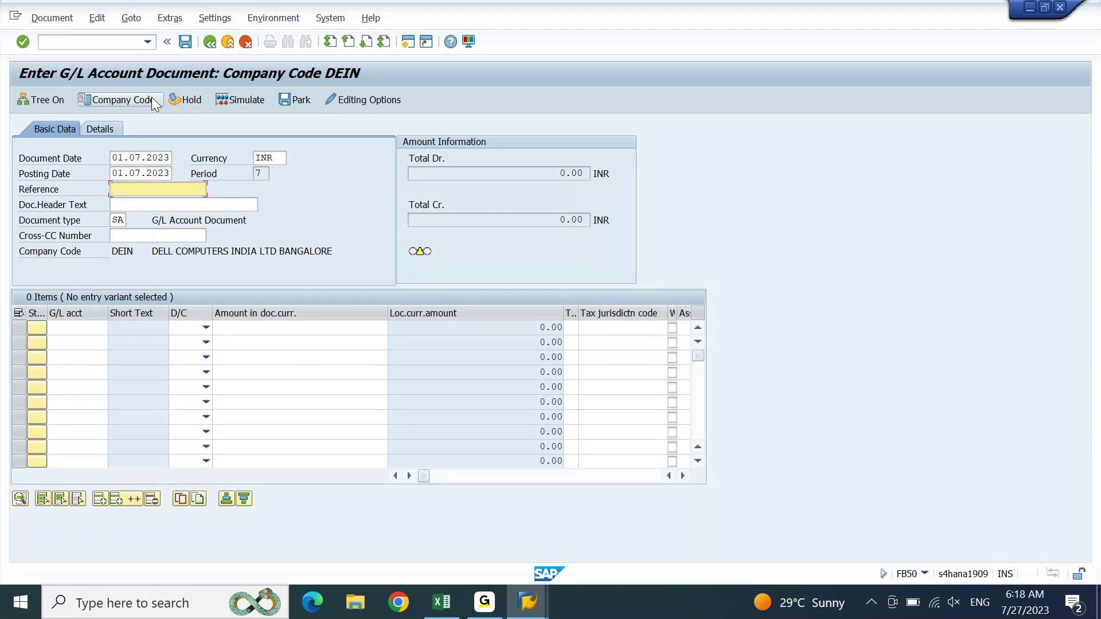
# Step: Enter EBS 1 as the reference and copy it into the document header text
pyautogui.write('EBS 1')
pyautogui.hotkey('ctrl', 'a')
pyautogui.hotkey('ctrl', 'c')
pyautogui.press('Tab')
pyautogui.hotkey('ctrl', 'v')
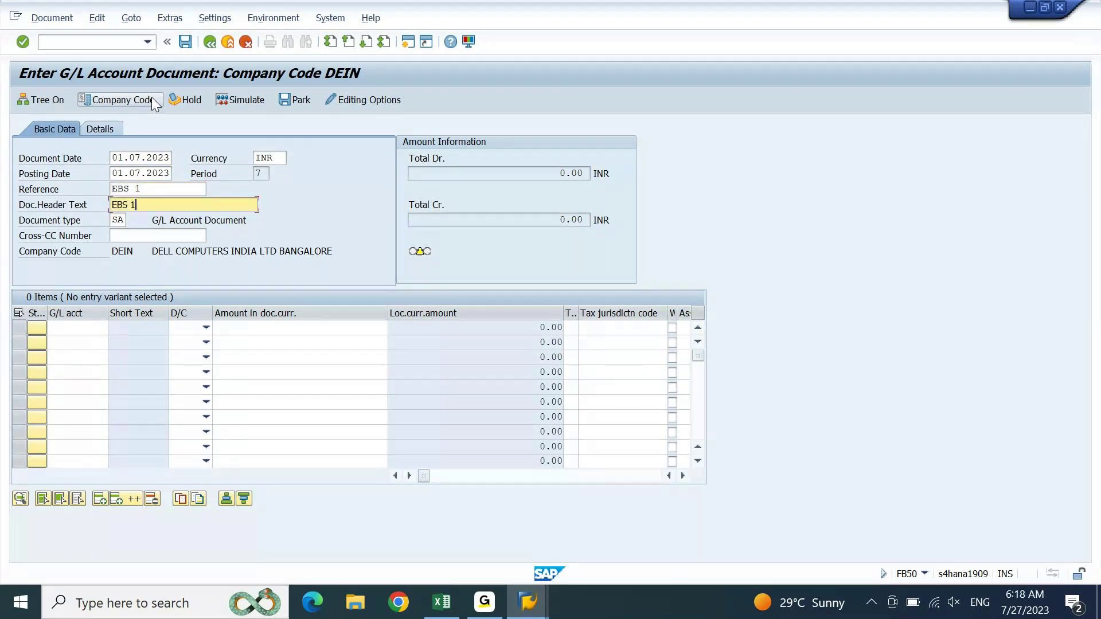
pyautogui.press('Tab')
pyautogui.press('Tab')
pyautogui.hotkey('shift', 'Tab')
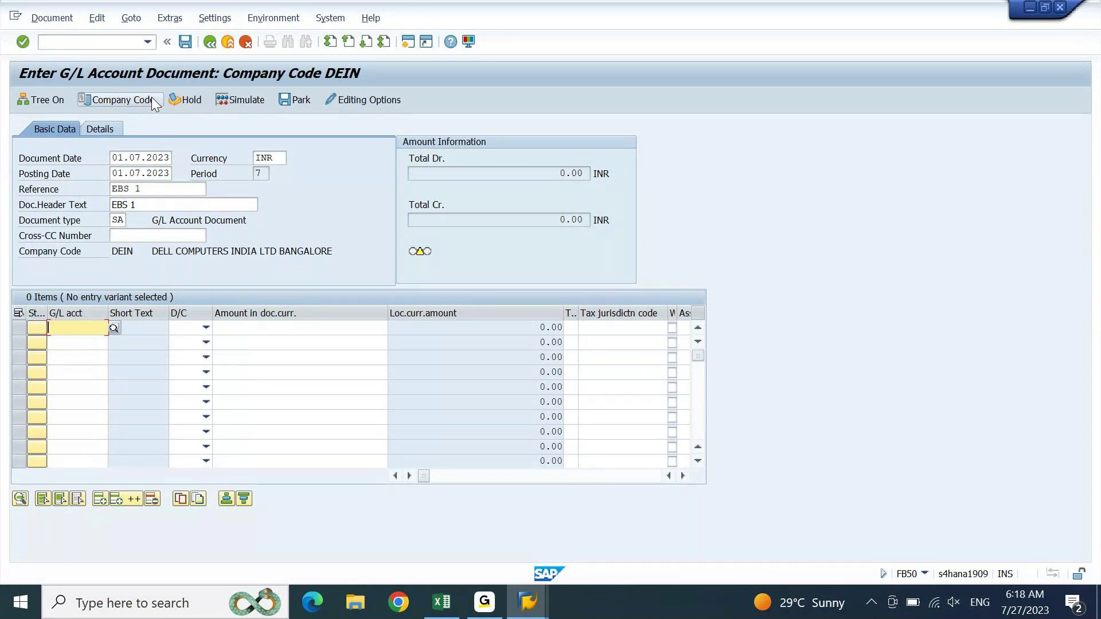
# Step: Switch to Excel and copy the GL Master number from C3133 in the CANARA Bank configuration notes
pyautogui.hotkey('alt', 'Tab')
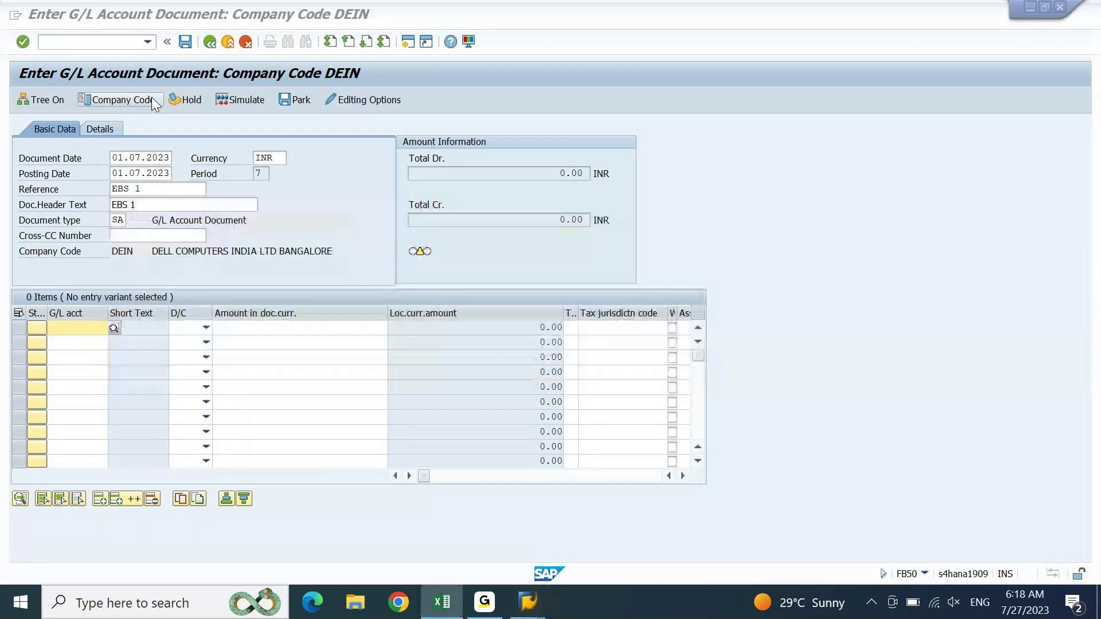
pyautogui.press('Up')
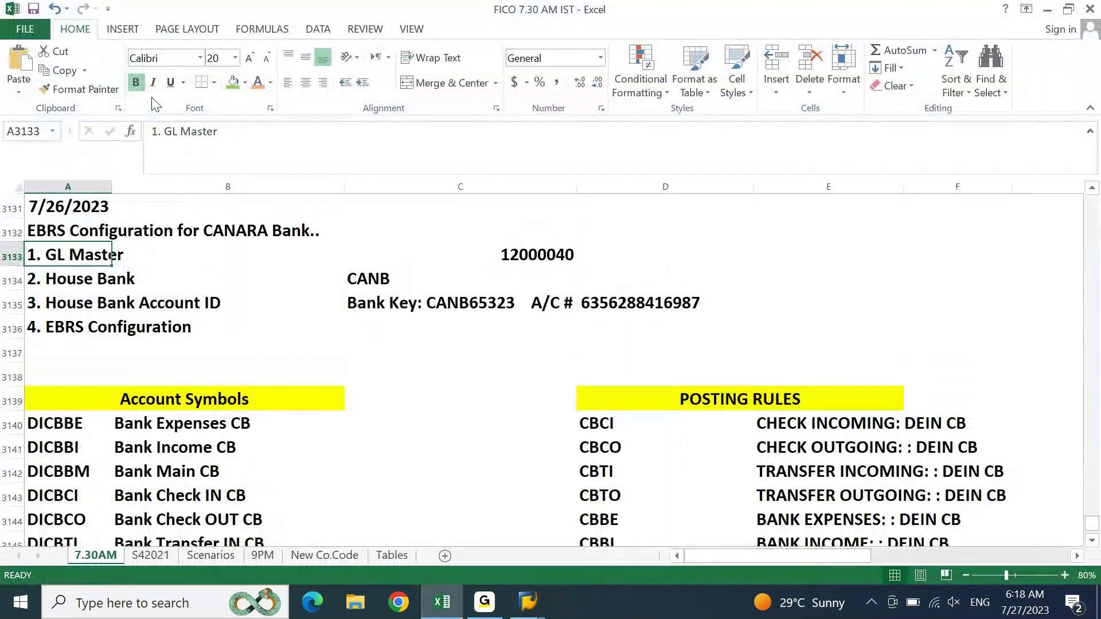
pyautogui.press('Right')
pyautogui.press('Right')
pyautogui.hotkey('ctrl', 'c')
pyautogui.press('Left')
pyautogui.press('Left')
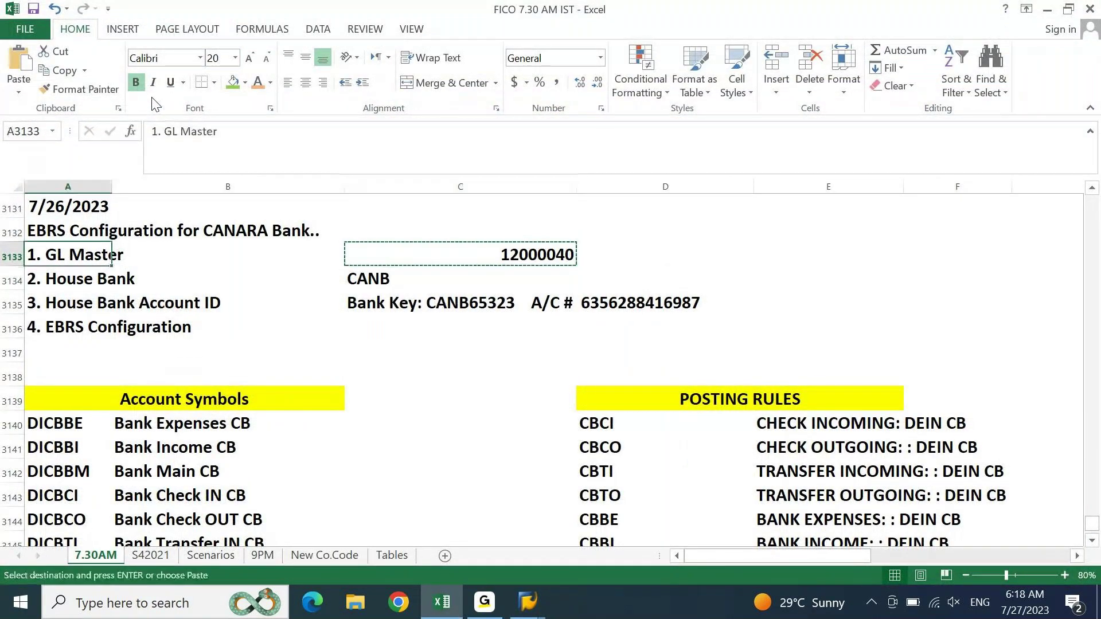
pyautogui.press('pagedown')
pyautogui.press('pagedown')
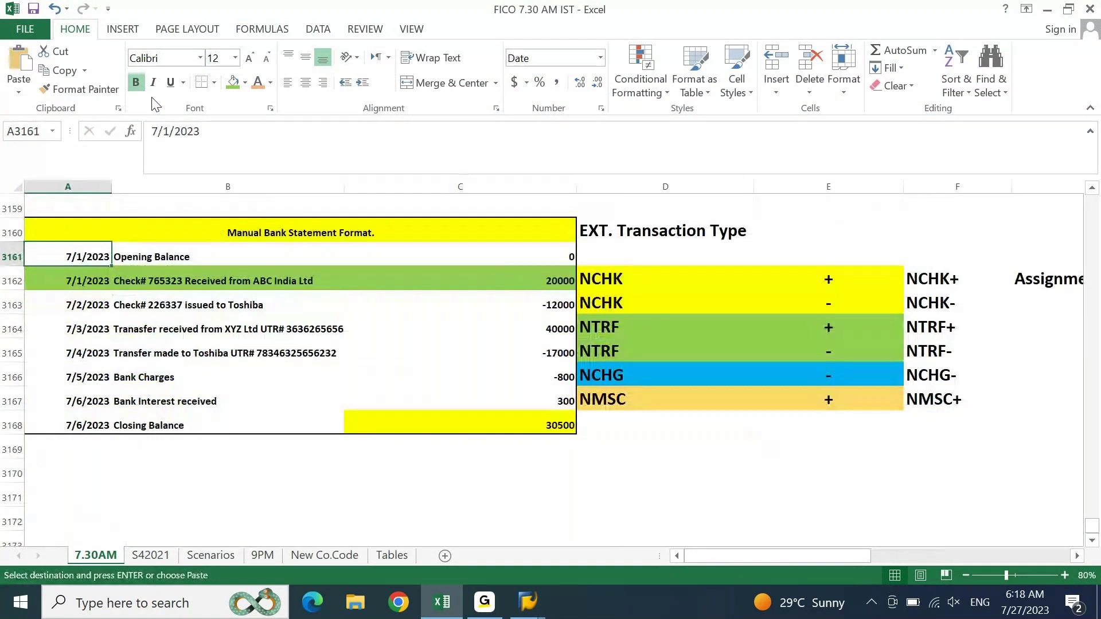
# Step: Return to SAP, paste the copied number as the first line's G/L account and change its last digit to 1
pyautogui.hotkey('alt', 'Tab')
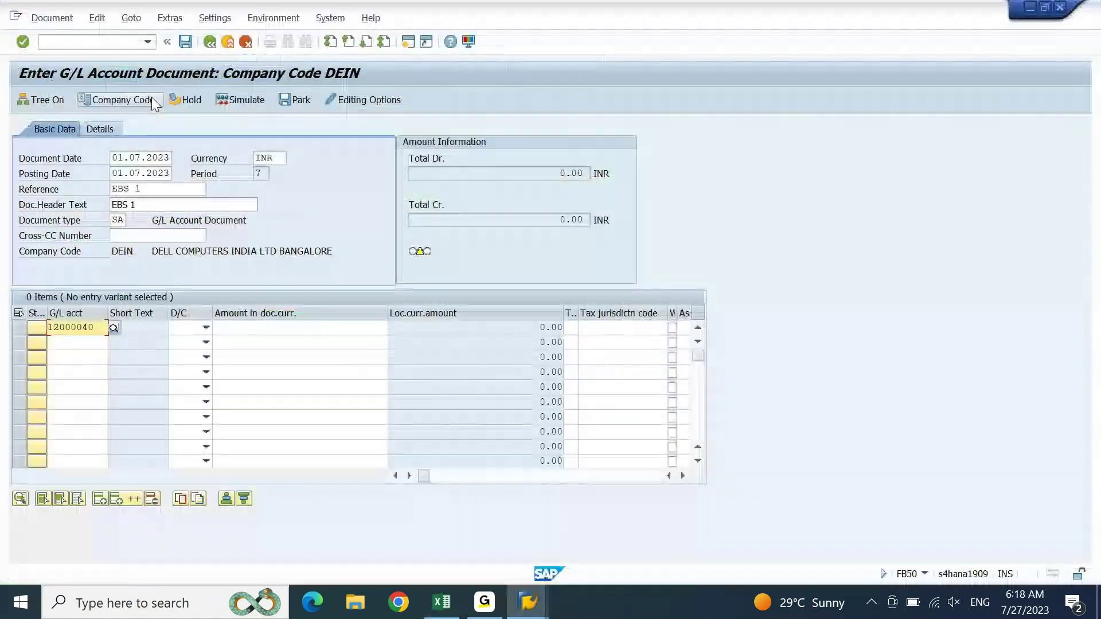
pyautogui.press('Right')
pyautogui.press('Right')
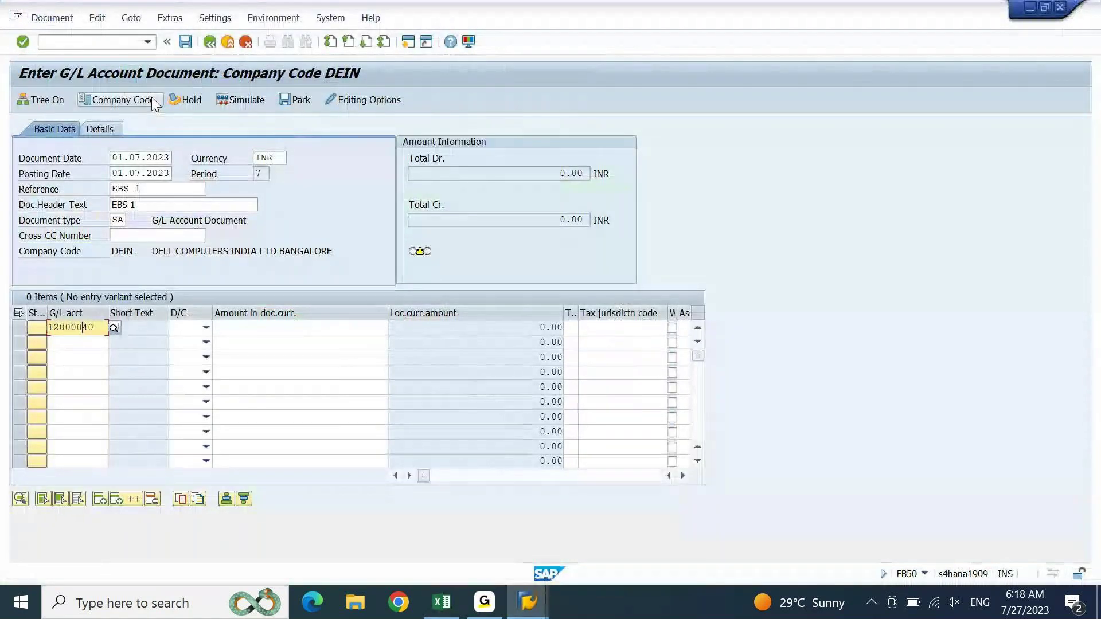
pyautogui.hotkey('shift', 'Right')
pyautogui.write('1')
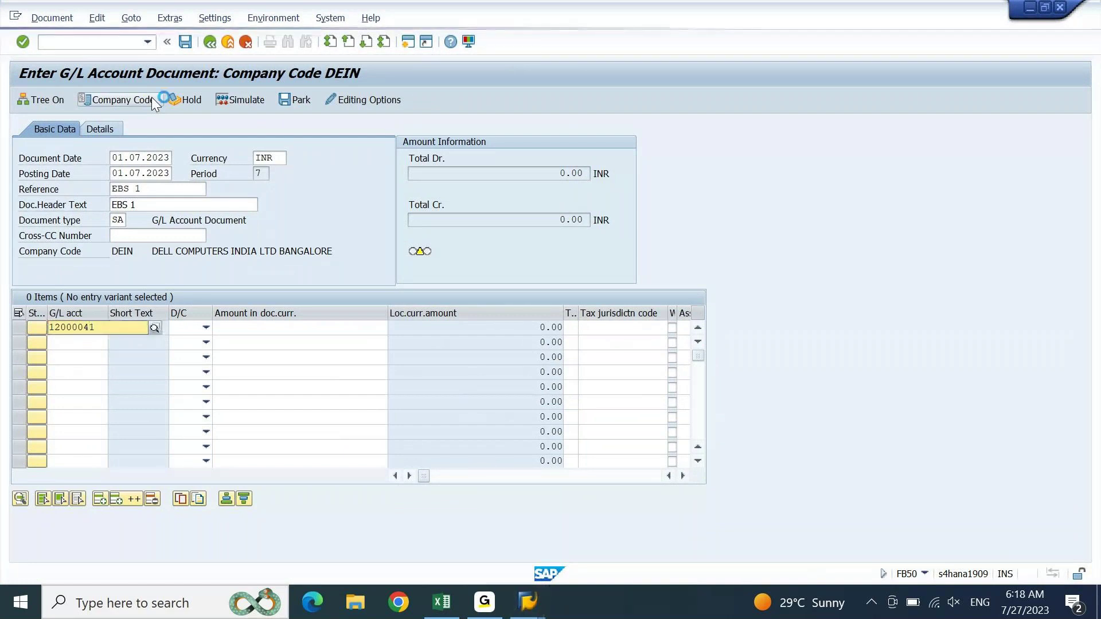
# Step: Confirm the first line's G/L account and enter 15100000 as the second line's G/L account from the suggested values
pyautogui.press('Down')
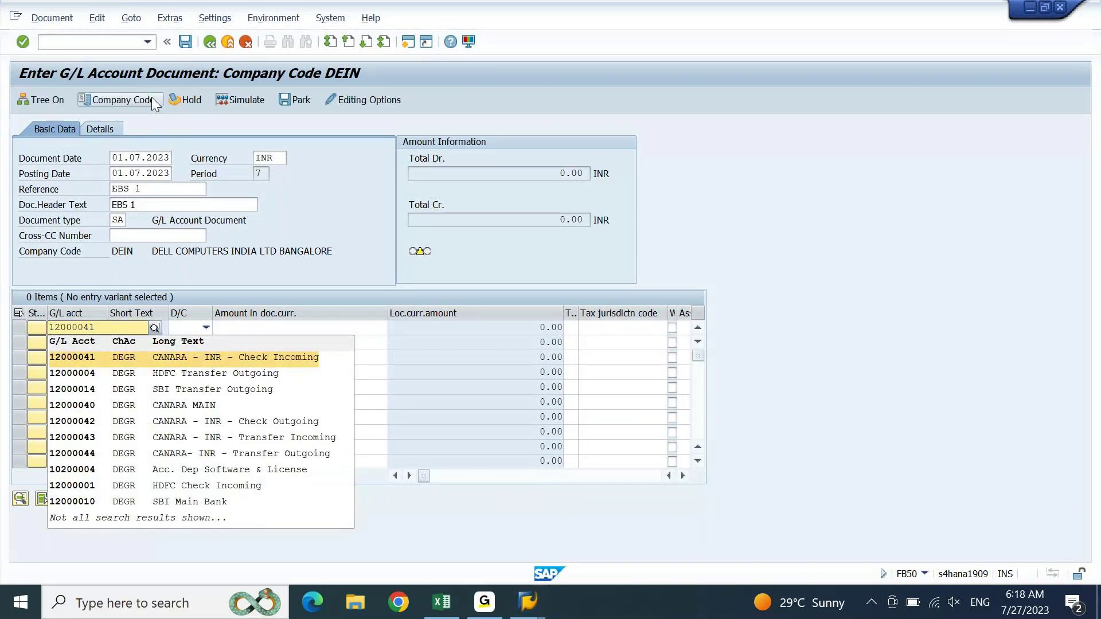
pyautogui.press('Return')
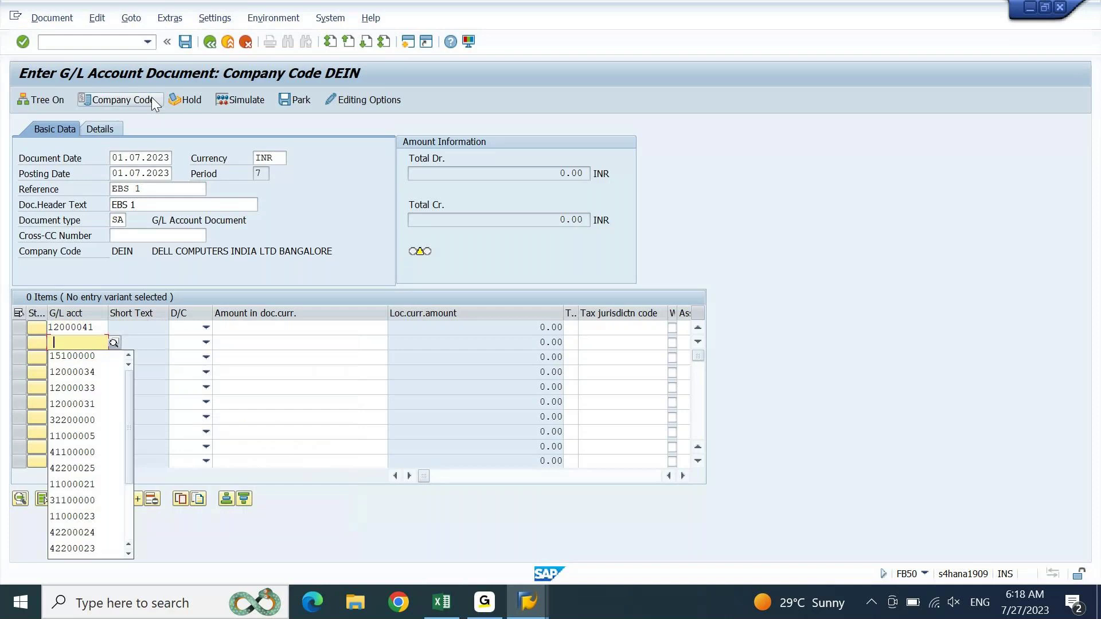
pyautogui.press('Down')
pyautogui.press('Down')
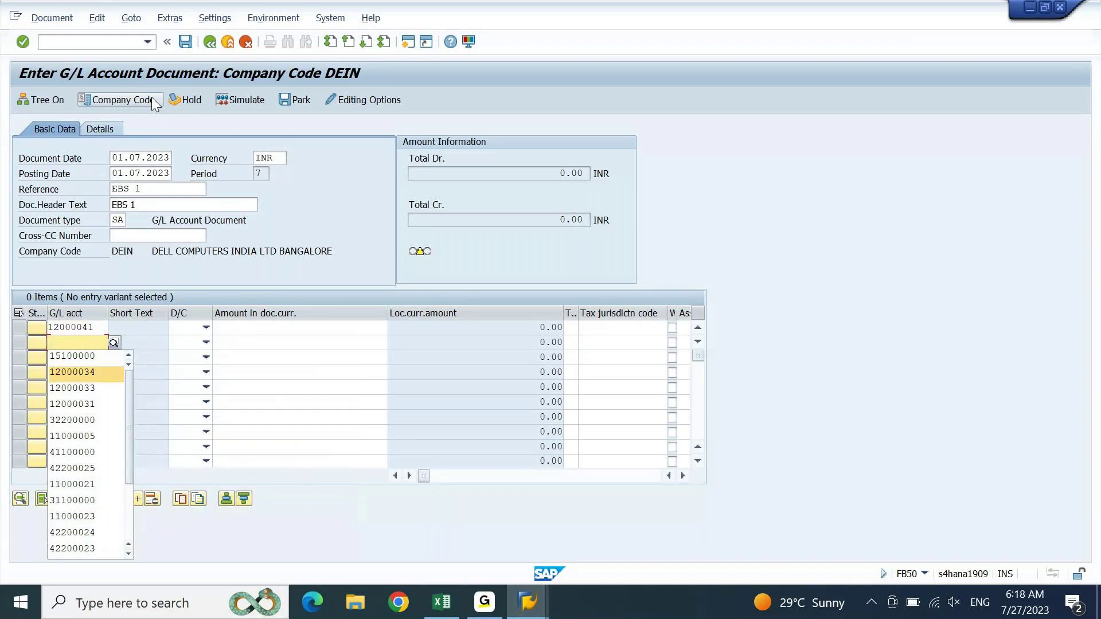
pyautogui.press('Down')
pyautogui.press('Down')
pyautogui.press('Down')
pyautogui.press('Down')
pyautogui.press('Down')
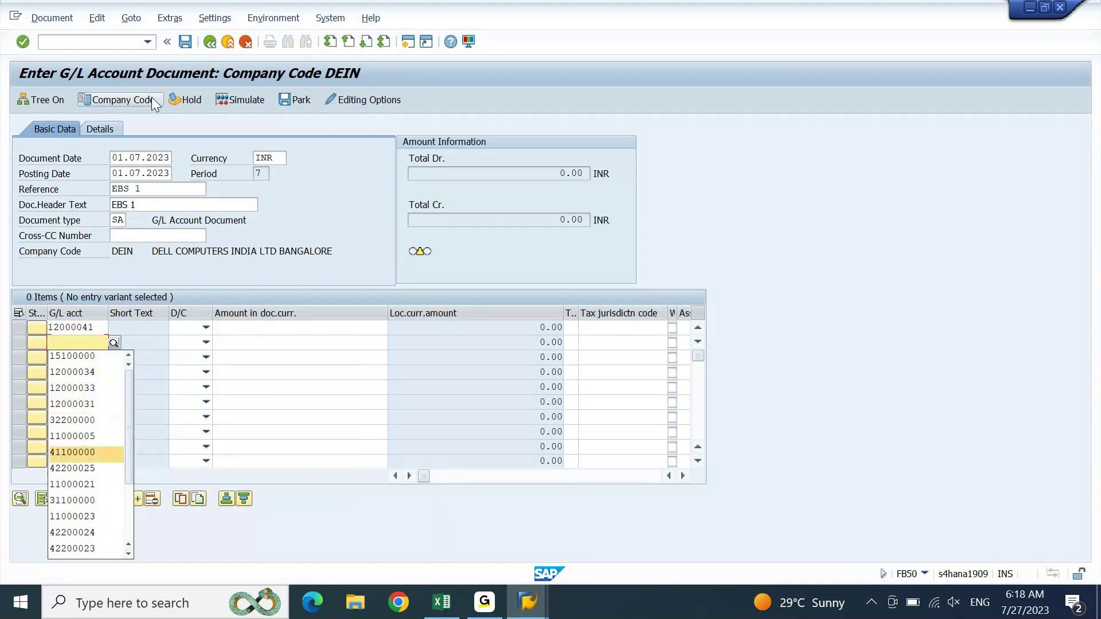
pyautogui.press('Up')
pyautogui.press('Up')
pyautogui.press('Up')
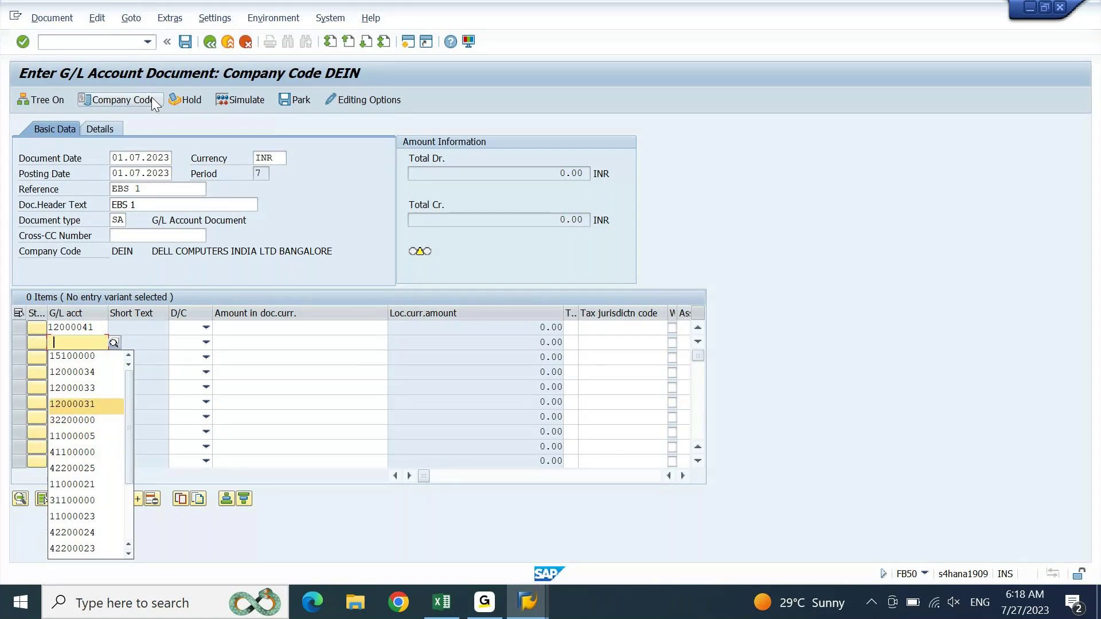
pyautogui.press('Up')
pyautogui.press('Up')
pyautogui.press('Up')
pyautogui.press('Return')
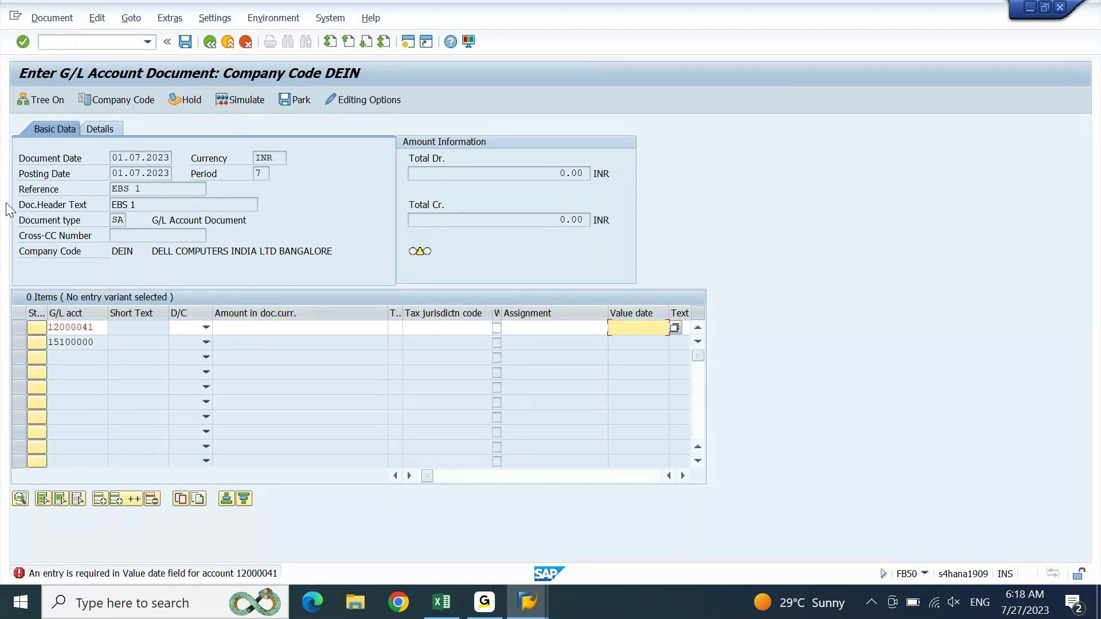
# Step: Set the first line's value date to 01.07.2023 and mark that line as a debit
pyautogui.press('F4')
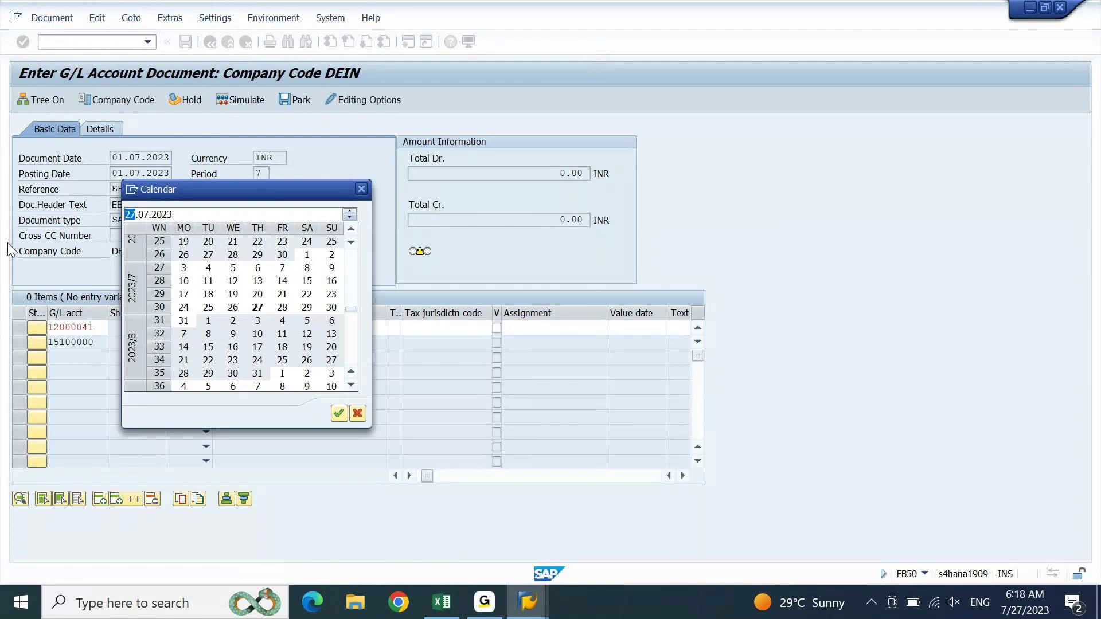
pyautogui.doubleClick(304, 258)
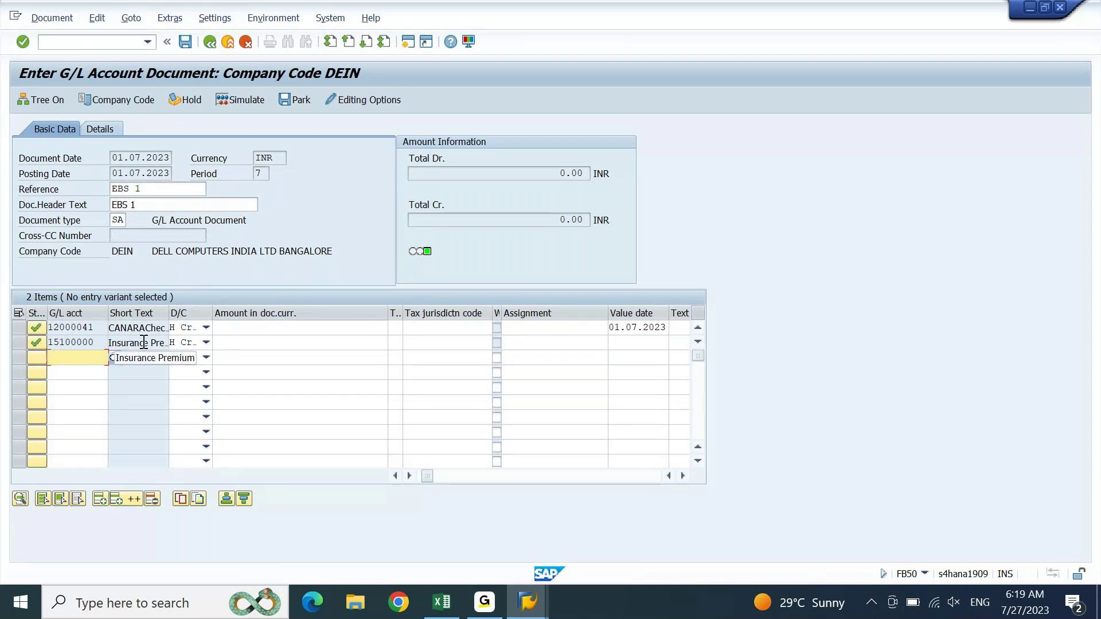
pyautogui.click(205, 329)
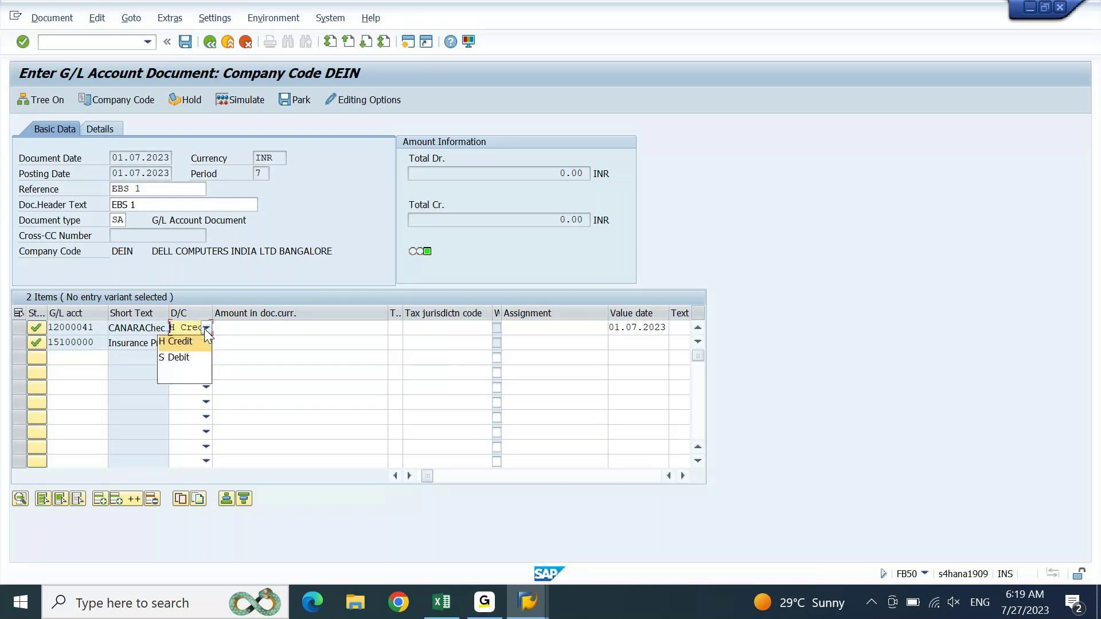
pyautogui.click(179, 359)
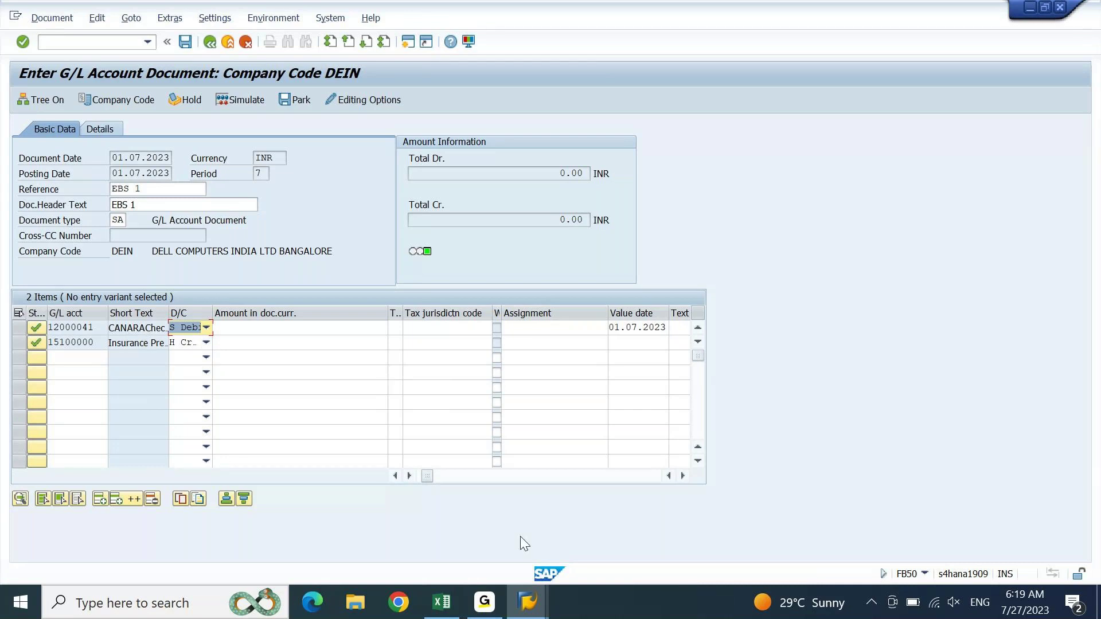
# Step: Switch to Excel and copy the amount of the check received from ABC India Ltd in C3162
pyautogui.click(440, 602)
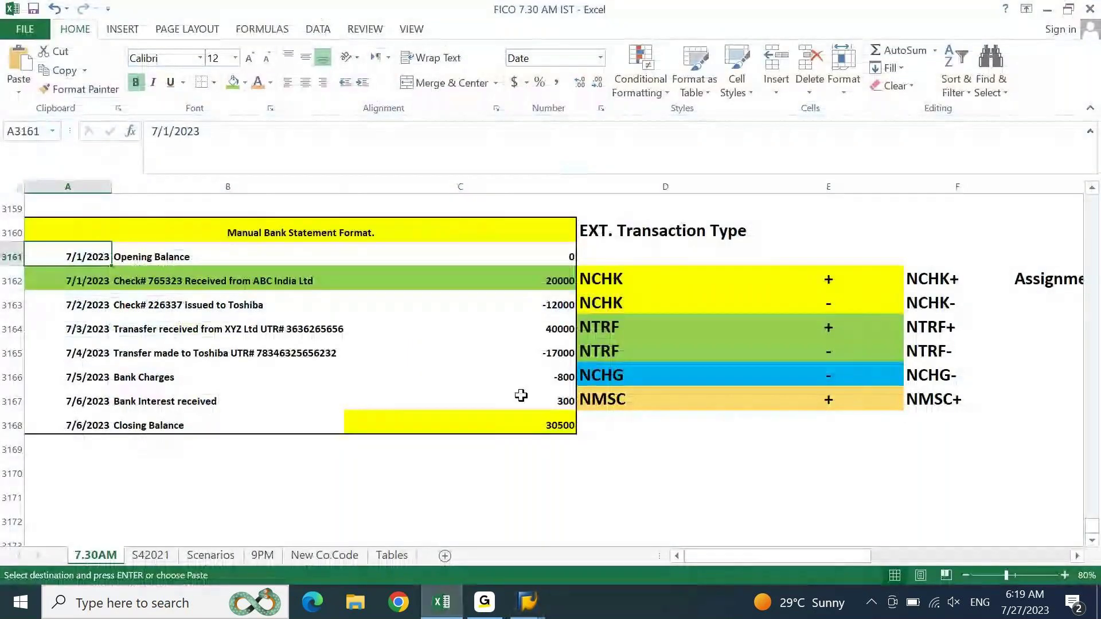
pyautogui.click(530, 282)
pyautogui.hotkey('ctrl', 'c')
# Step: Return to SAP and enter 20000 as the document-currency amount on both the debit and the credit line
pyautogui.click(441, 602)
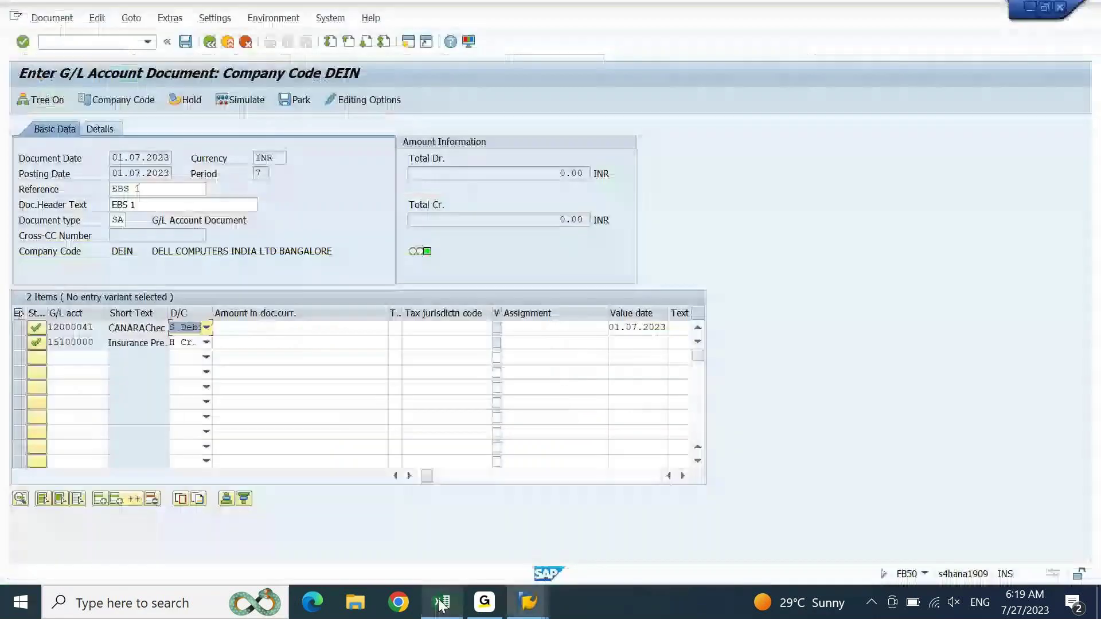
pyautogui.click(344, 324)
pyautogui.write('20000')
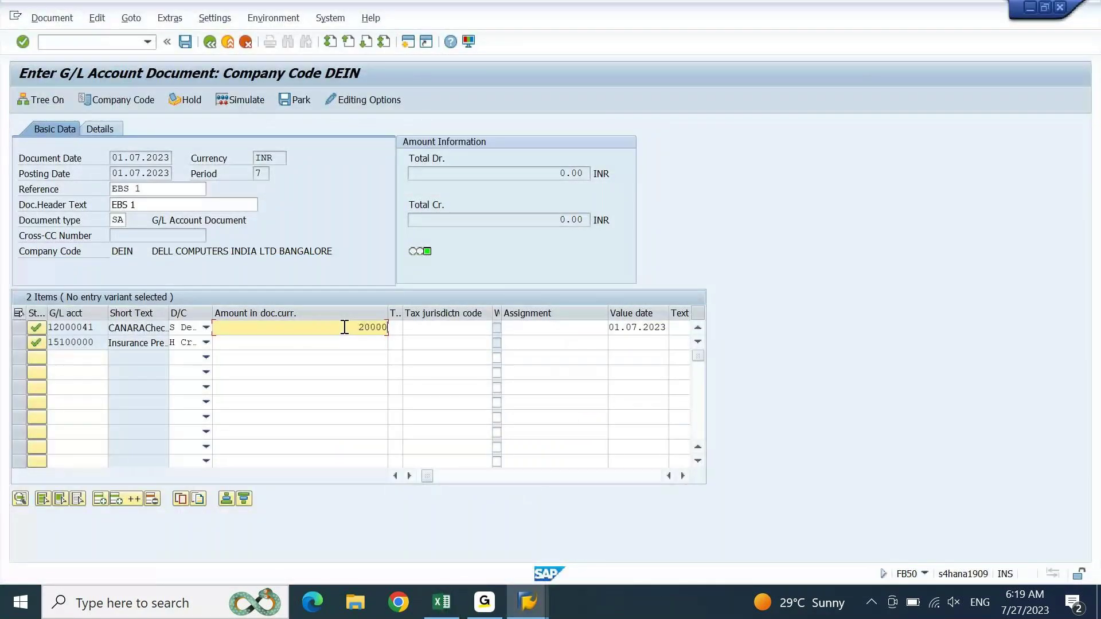
pyautogui.doubleClick(344, 327)
pyautogui.click(344, 327)
pyautogui.press('Down')
pyautogui.hotkey('ctrl', 'v')
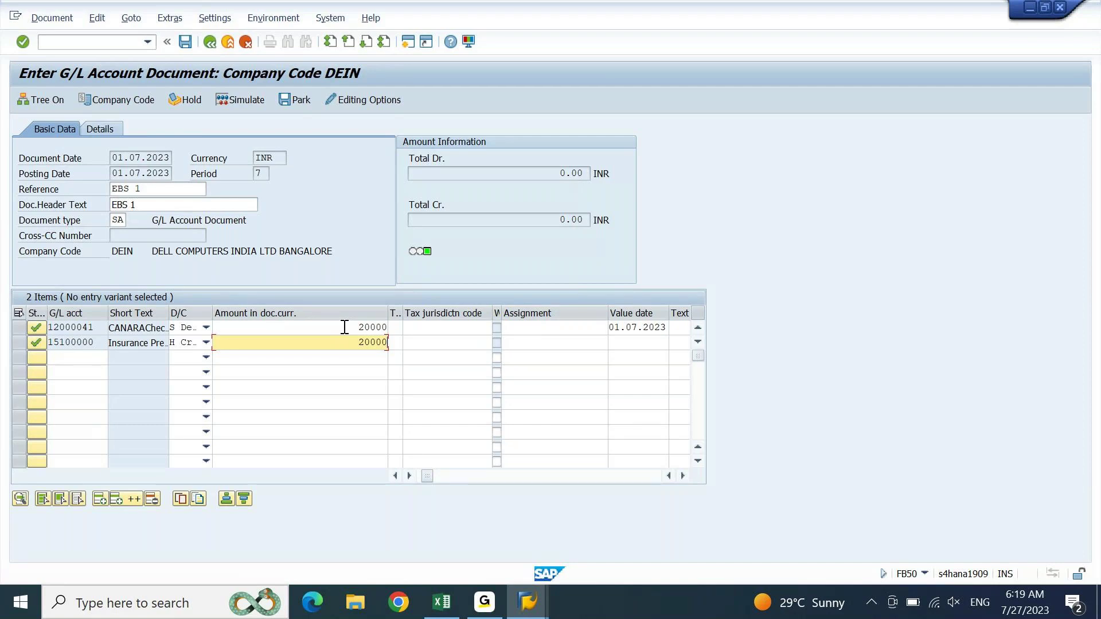
# Step: Check the entered line items for errors and dismiss the information message
pyautogui.click(345, 327)
pyautogui.press('Tab')
pyautogui.press('Tab')
pyautogui.press('Tab')
pyautogui.press('Tab')
pyautogui.press('Tab')
pyautogui.press('Tab')
pyautogui.press('Tab')
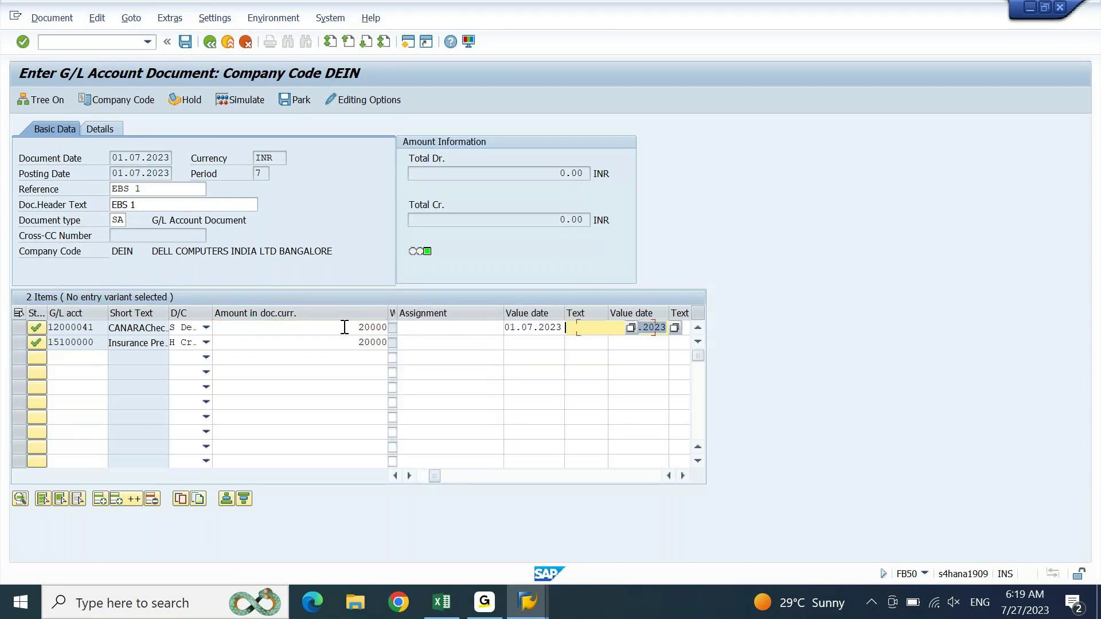
pyautogui.press('Tab')
pyautogui.press('Tab')
pyautogui.press('Tab')
pyautogui.press('Tab')
pyautogui.hotkey('shift', 'Tab')
pyautogui.hotkey('shift', 'Tab')
pyautogui.hotkey('shift', 'Tab')
pyautogui.press('Return')
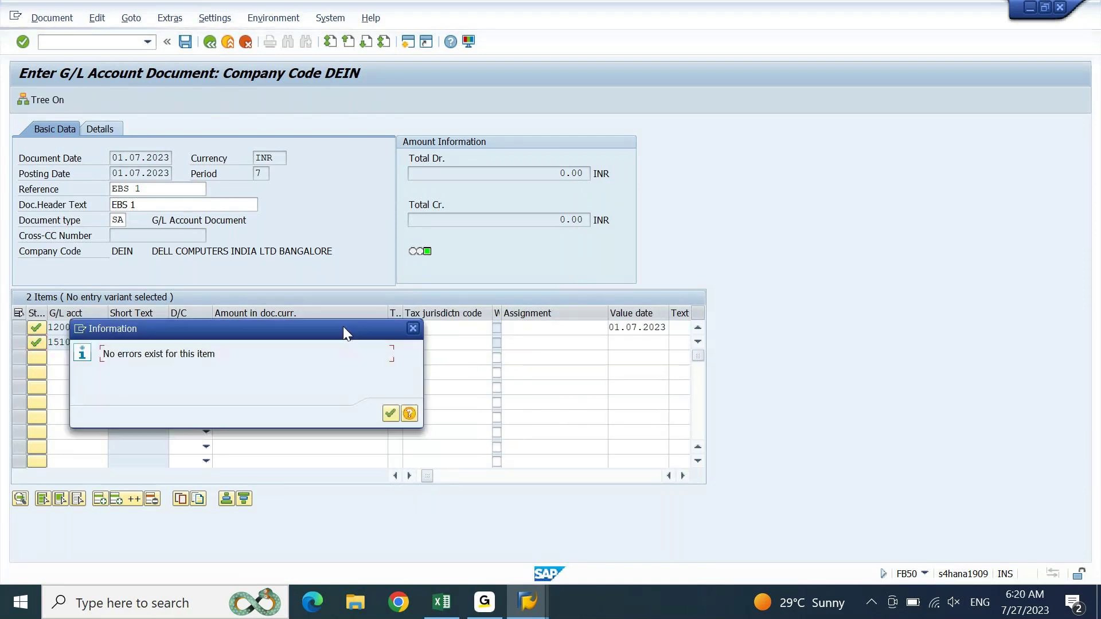
pyautogui.press('Return')
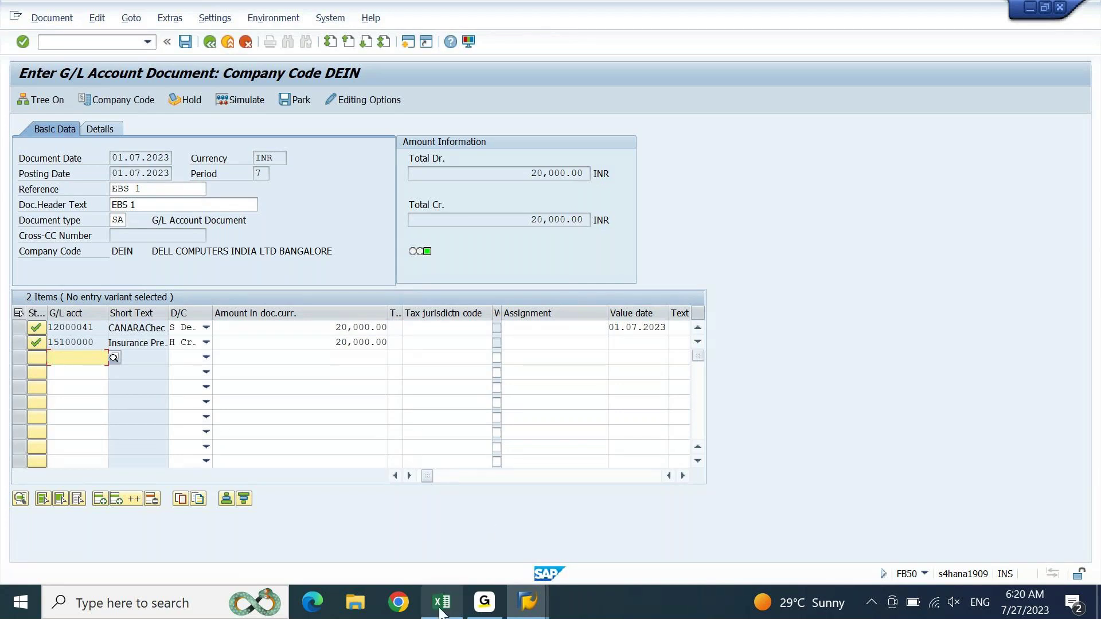
# Step: Look up the ABC India Ltd check number in Excel and enter 765323 as the first line's assignment in SAP
pyautogui.click(457, 327)
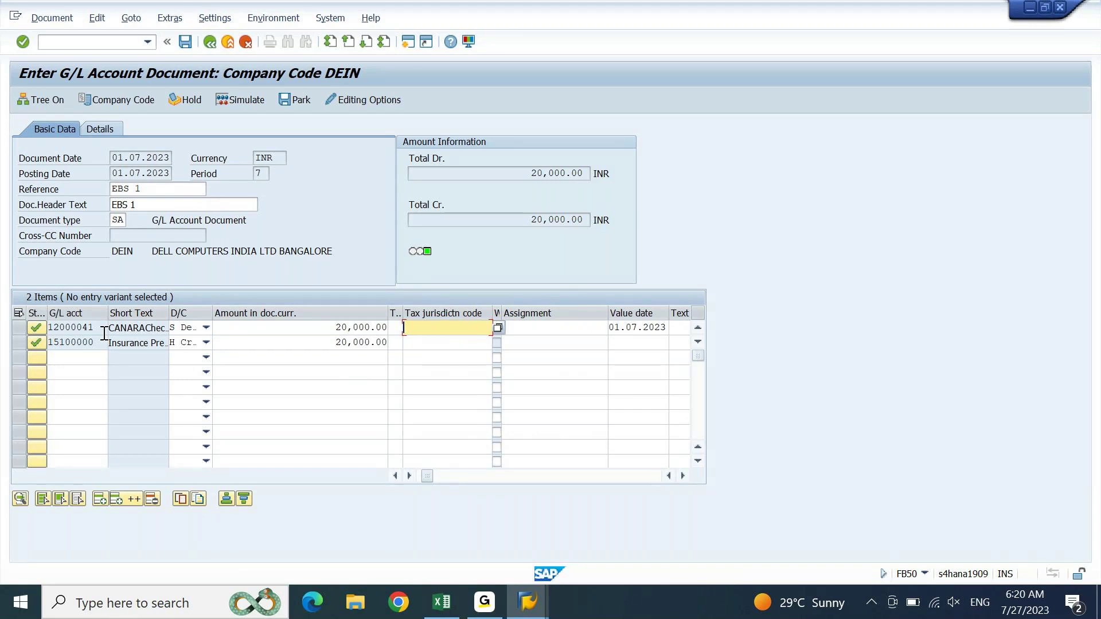
pyautogui.click(545, 328)
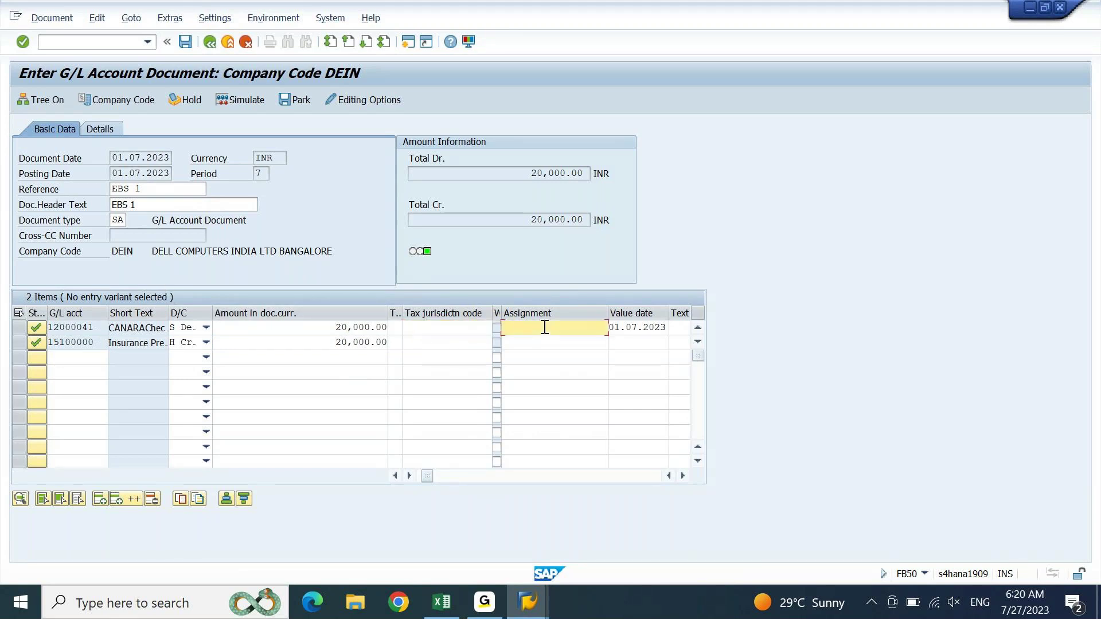
pyautogui.click(442, 599)
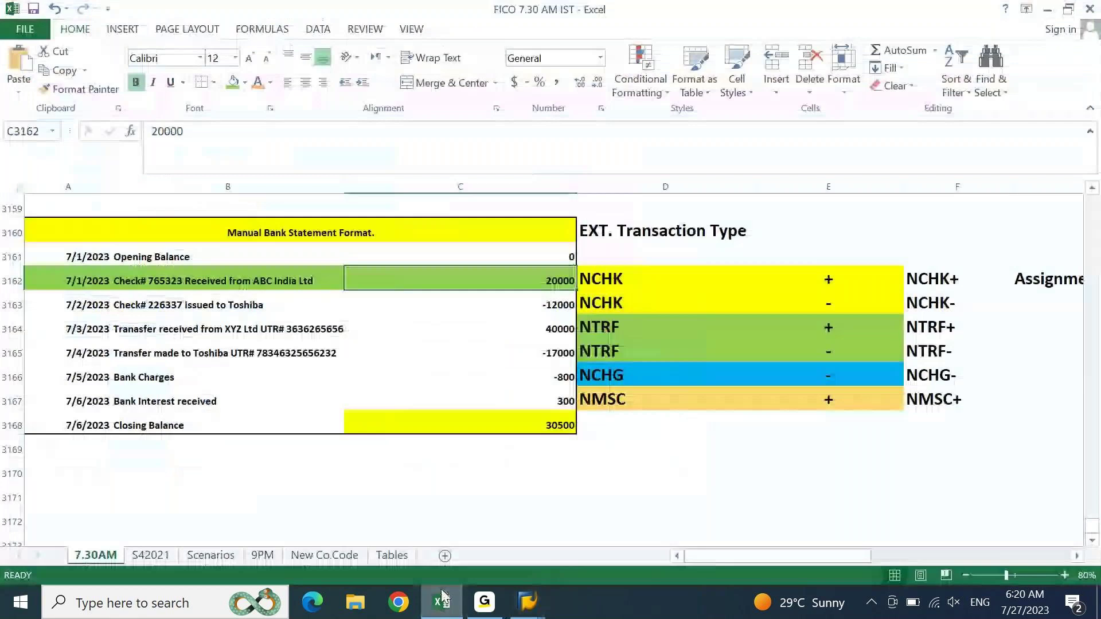
pyautogui.click(123, 285)
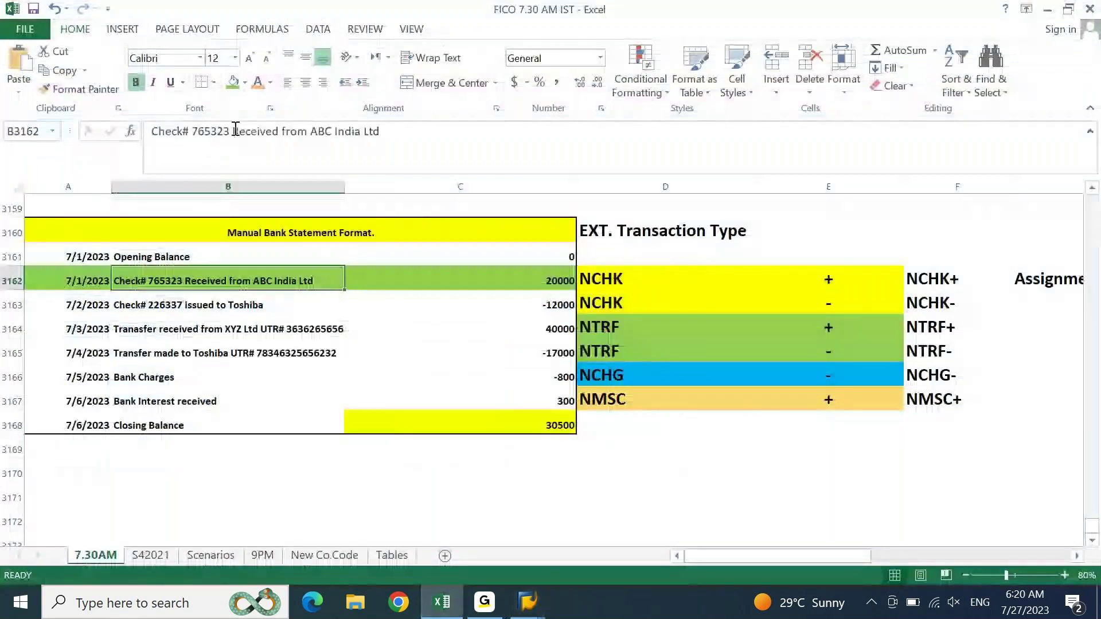
pyautogui.click(235, 130)
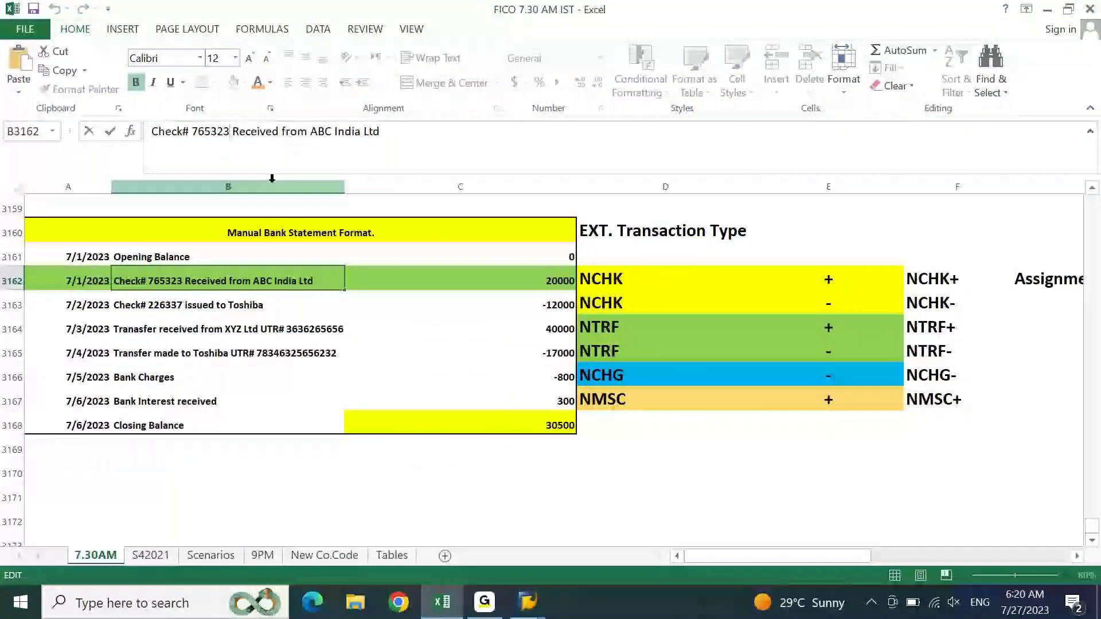
pyautogui.hotkey('alt', 'Tab')
pyautogui.write('765323')
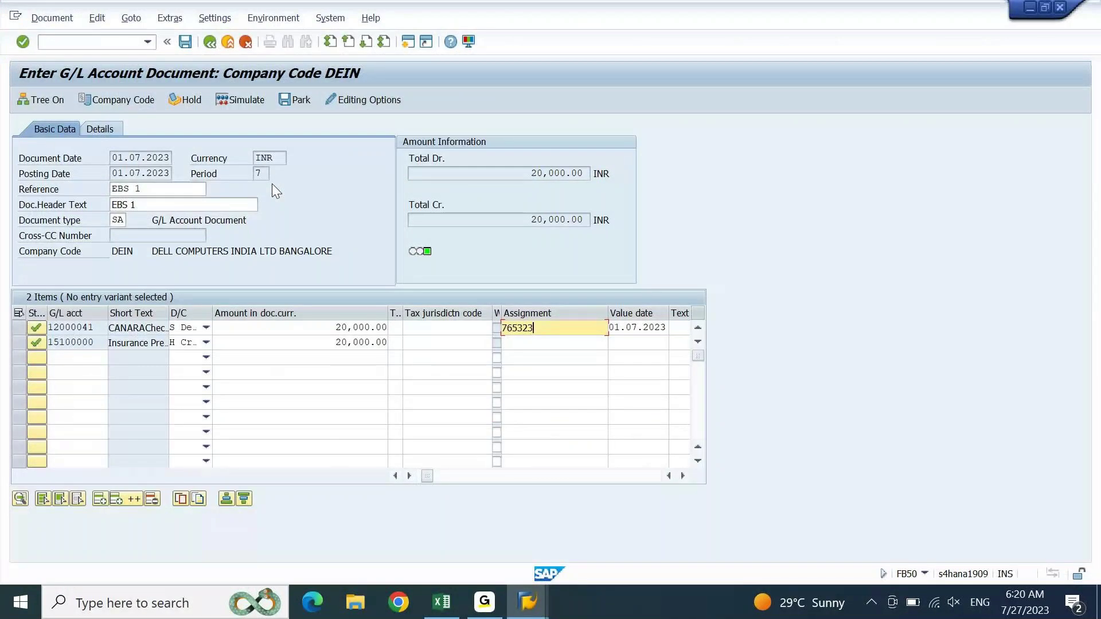
pyautogui.press('Return')
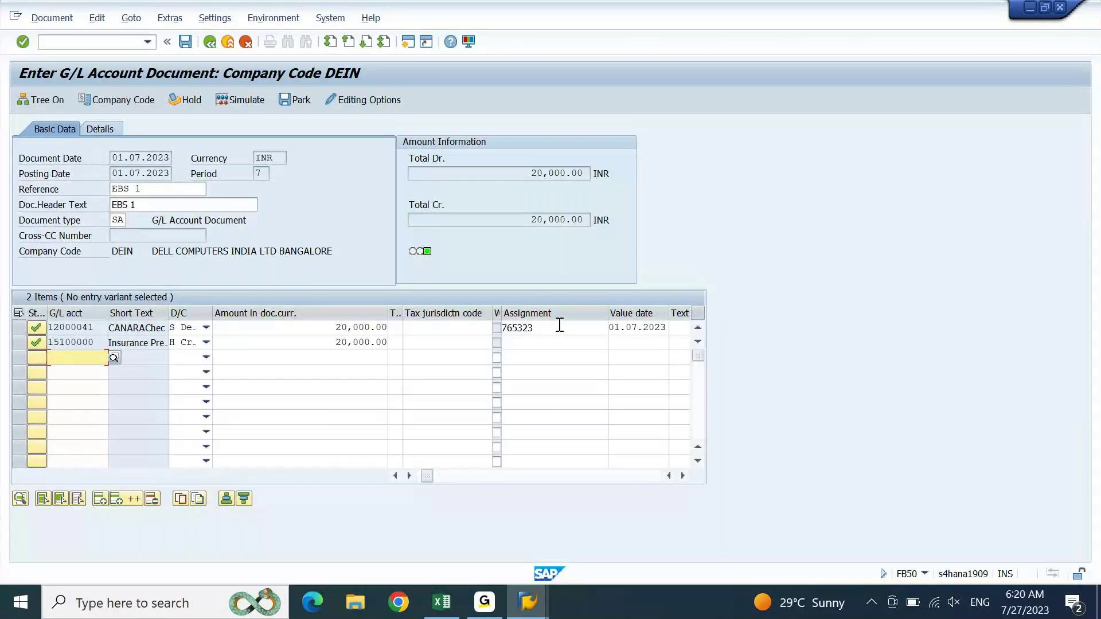
# Step: Widen the Short Text column to show the full account names and post the G/L document
pyautogui.moveTo(558, 326); pyautogui.dragTo(479, 325)
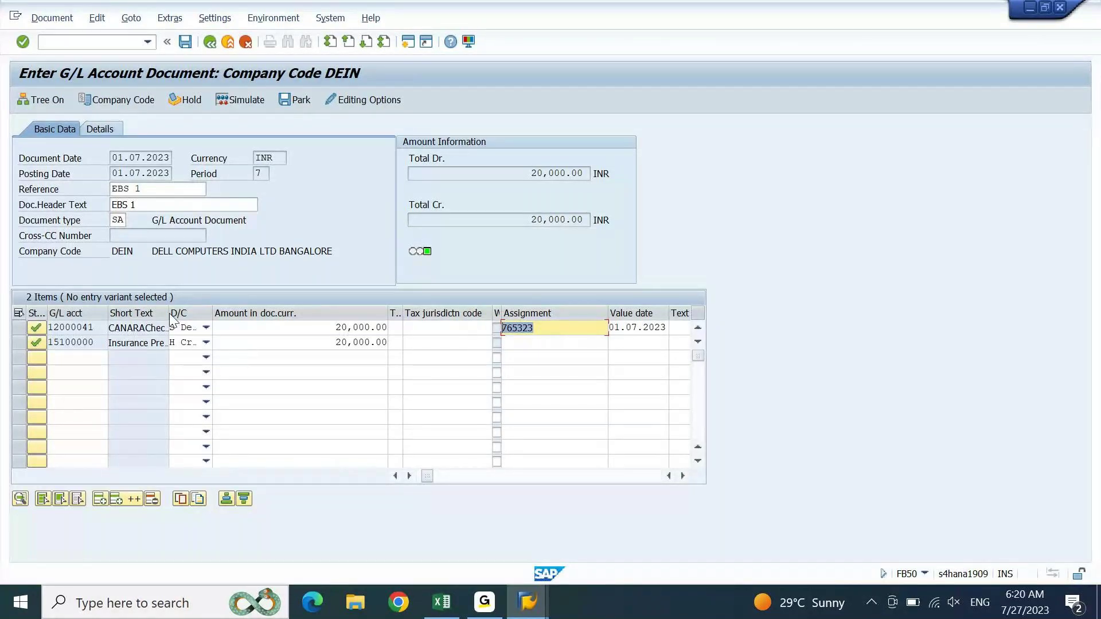
pyautogui.moveTo(169, 311); pyautogui.dragTo(235, 309)
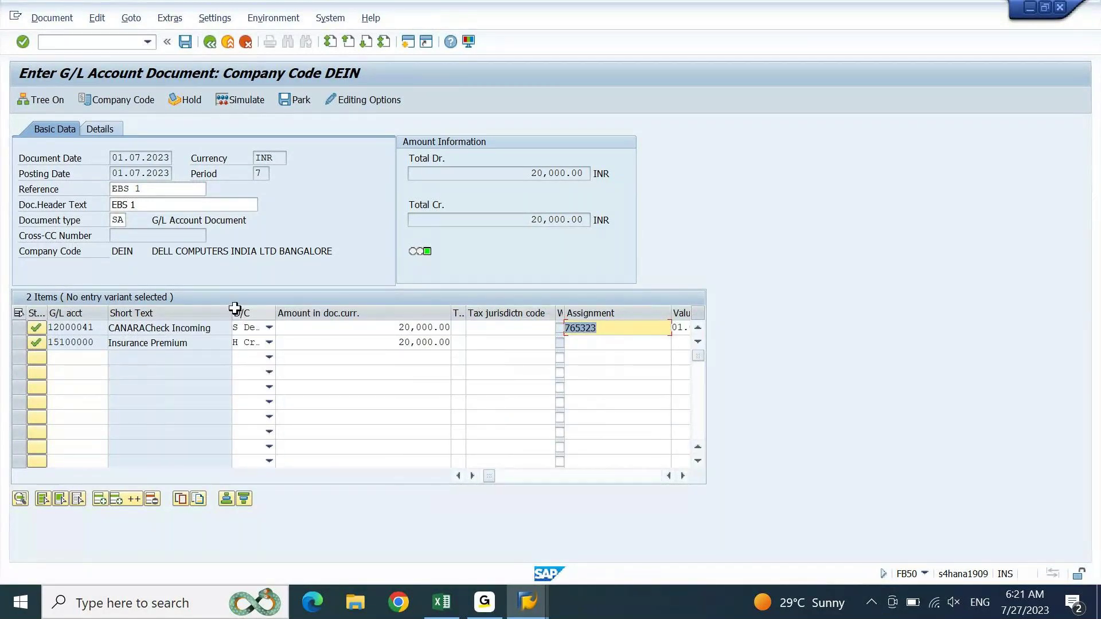
pyautogui.click(185, 41)
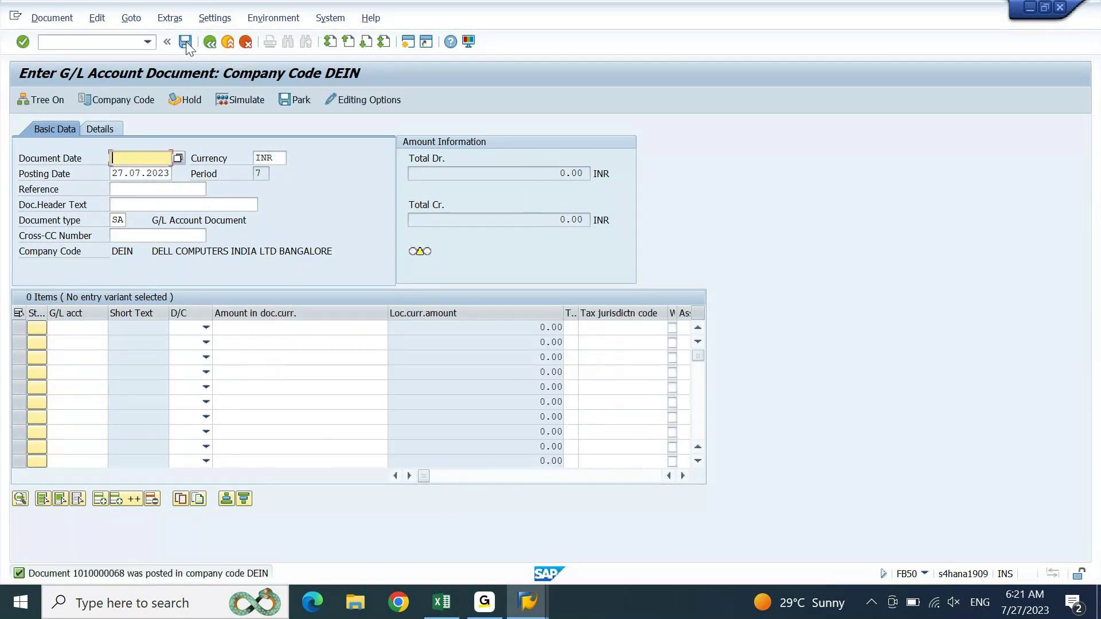
pyautogui.click(52, 18)
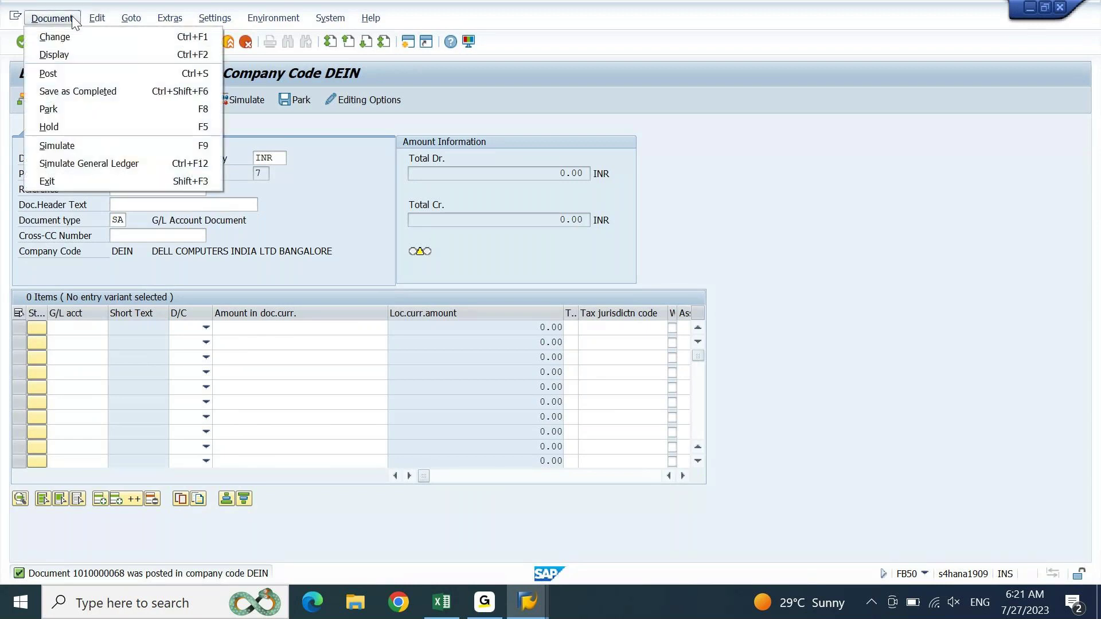
pyautogui.click(477, 94)
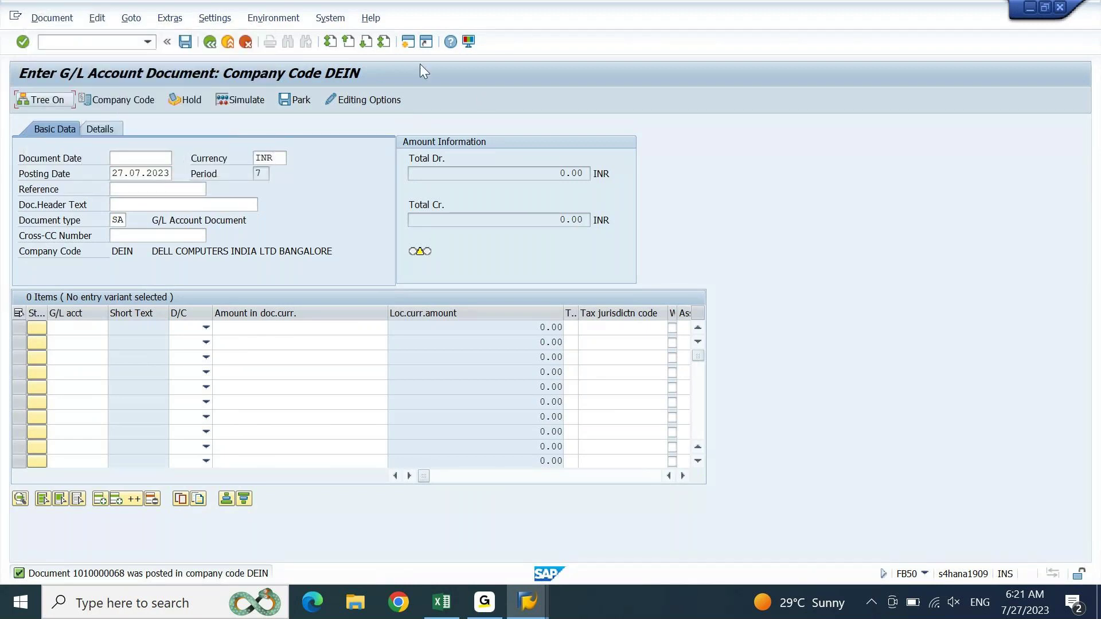
# Step: Start a new SAP session and open the G/L line item display with transaction FAGLL03
pyautogui.click(408, 41)
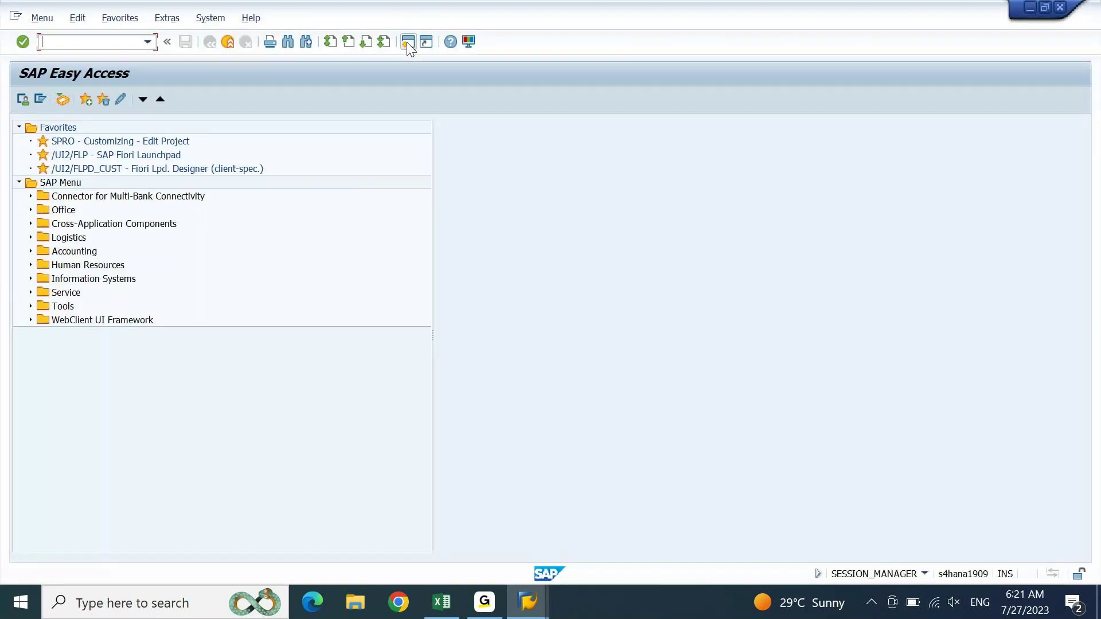
pyautogui.write('FAGLL03')
pyautogui.press('Return')
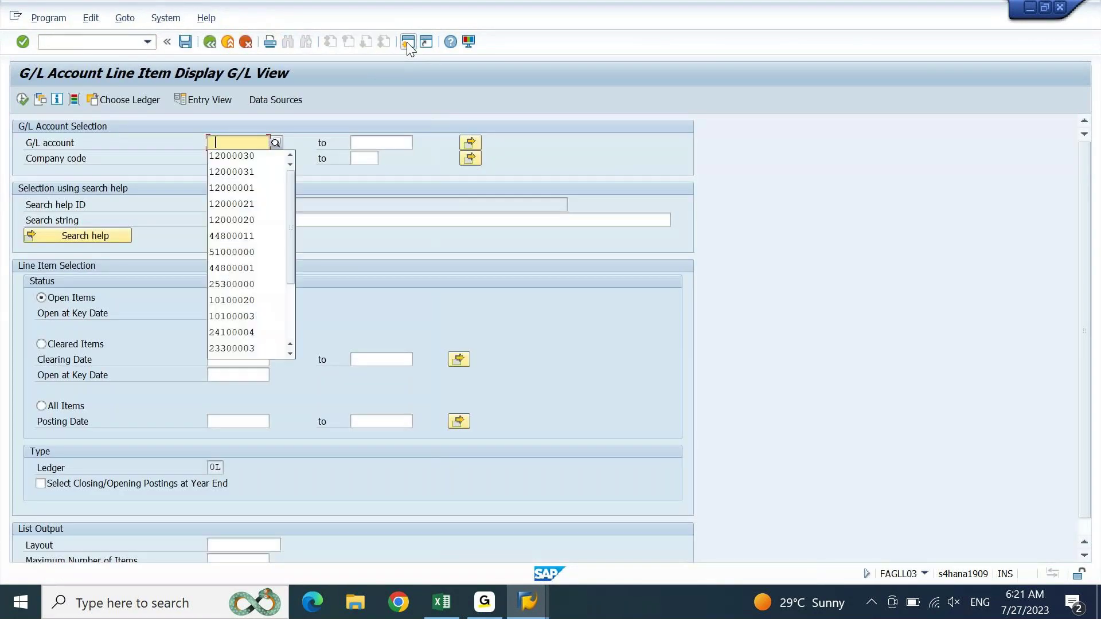
# Step: Display the open items of G/L account 12000041 in company code DEIN at key date 27.07.2023
pyautogui.press('Down')
pyautogui.press('Return')
pyautogui.press('BackSpace')
pyautogui.press('BackSpace')
pyautogui.write('41')
pyautogui.press('Return')
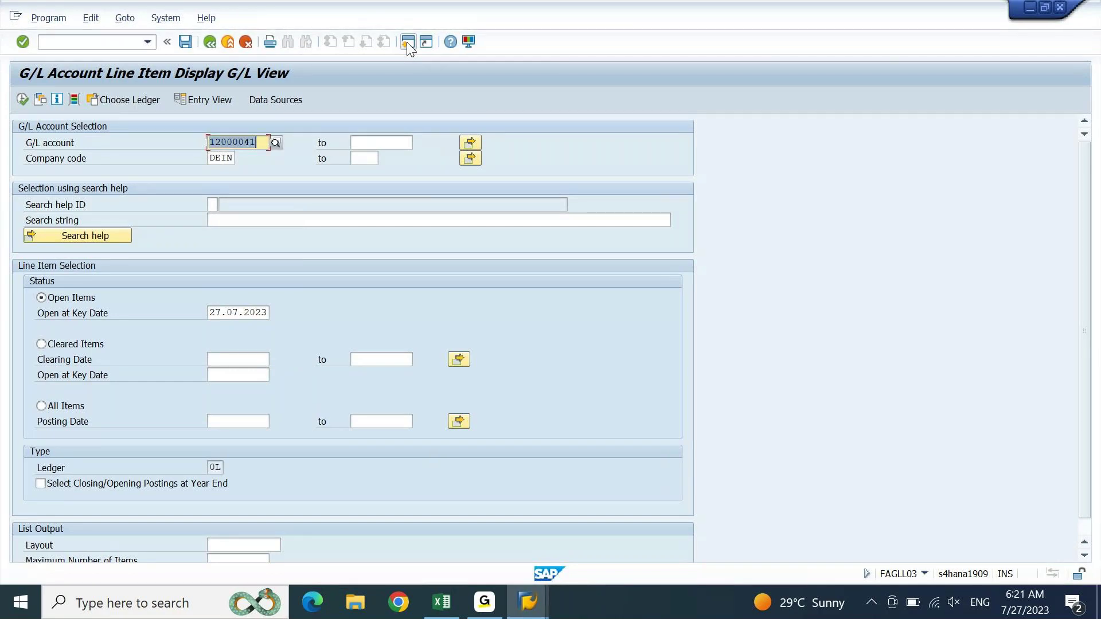
pyautogui.press('F8')
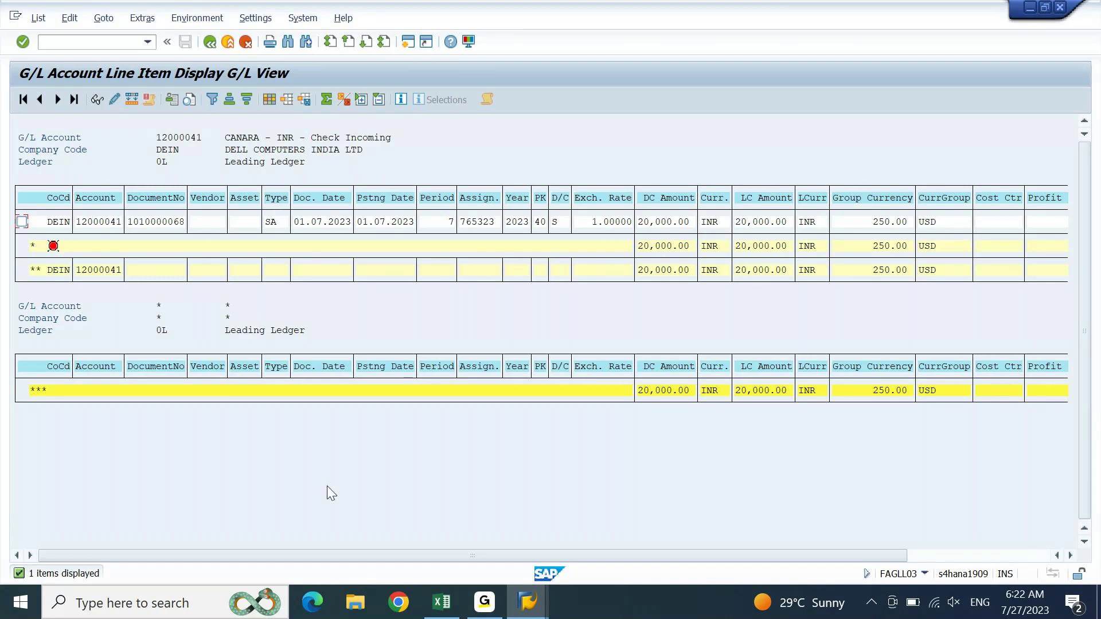
# Step: Switch to the Windows desktop and move the MT940 BRS FORMAT - Copy file to the empty area beside MT940 BRS FORMAT
pyautogui.press('super+d')
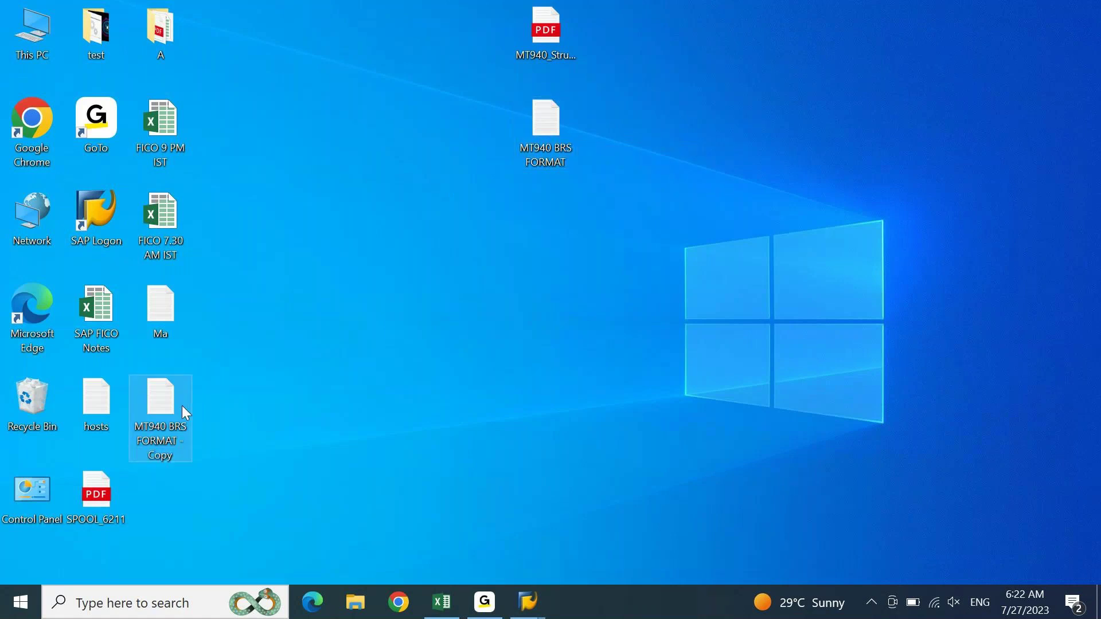
pyautogui.moveTo(153, 431); pyautogui.dragTo(370, 163)
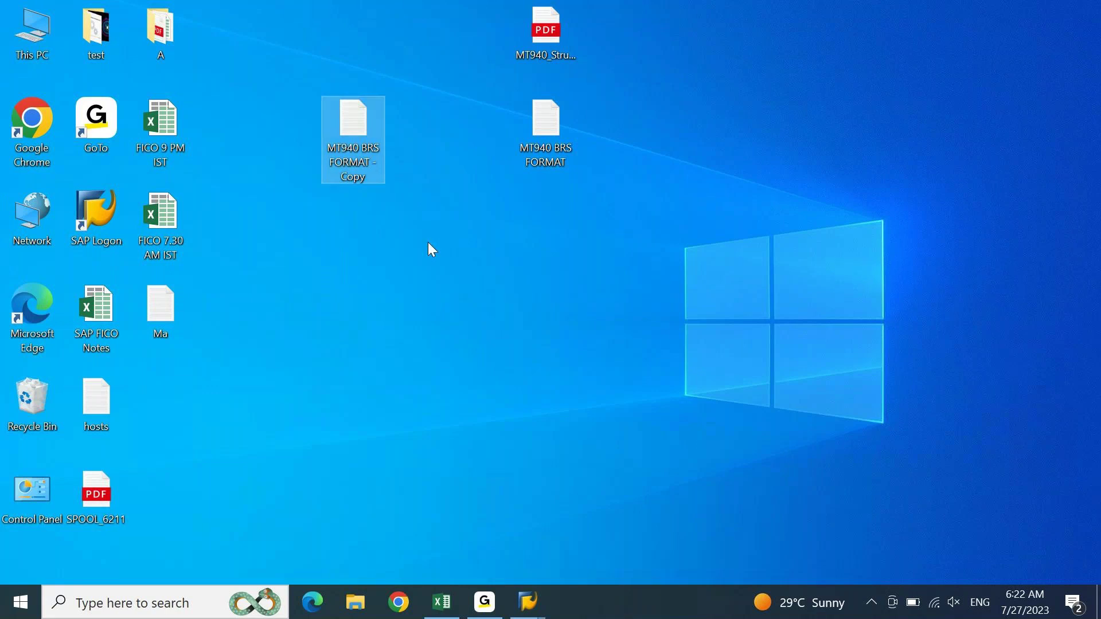
# Step: Rename the MT940 BRS FORMAT - Copy file as NCHK+
pyautogui.press('F2')
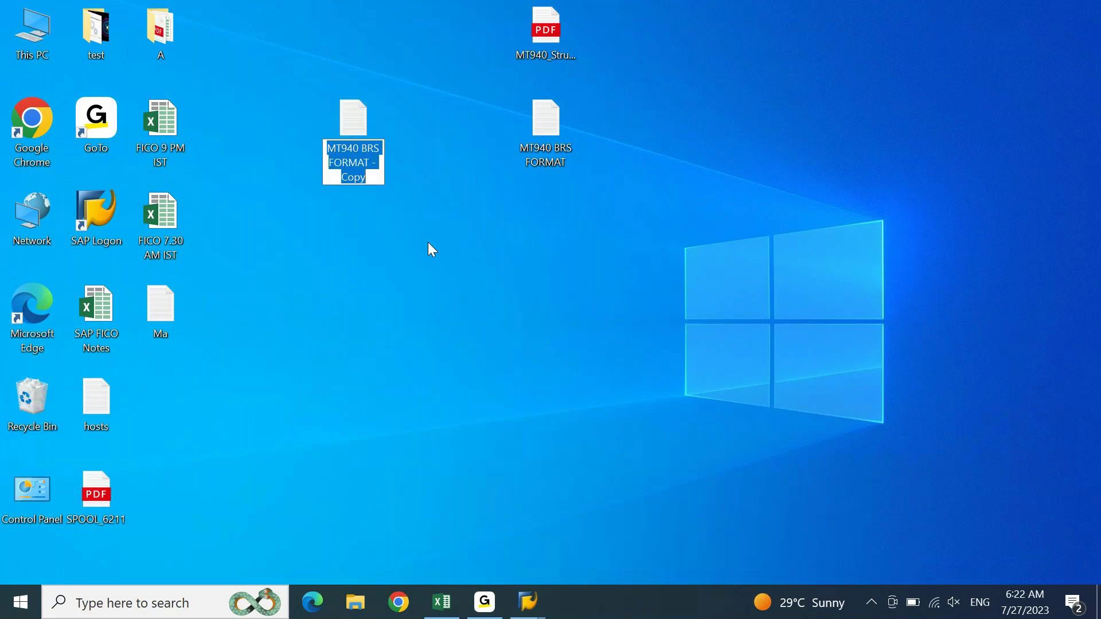
pyautogui.write('nch')
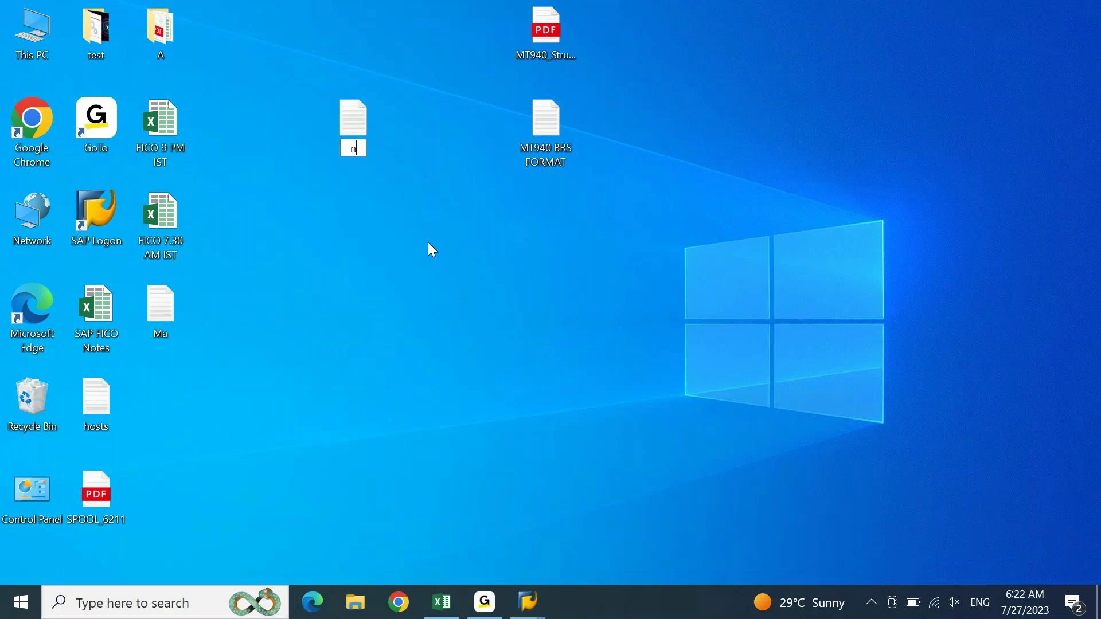
pyautogui.press('BackSpace')
pyautogui.press('BackSpace')
pyautogui.press('BackSpace')
pyautogui.write('NCH')
pyautogui.press('Return')
pyautogui.write('K+')
pyautogui.press('Return')
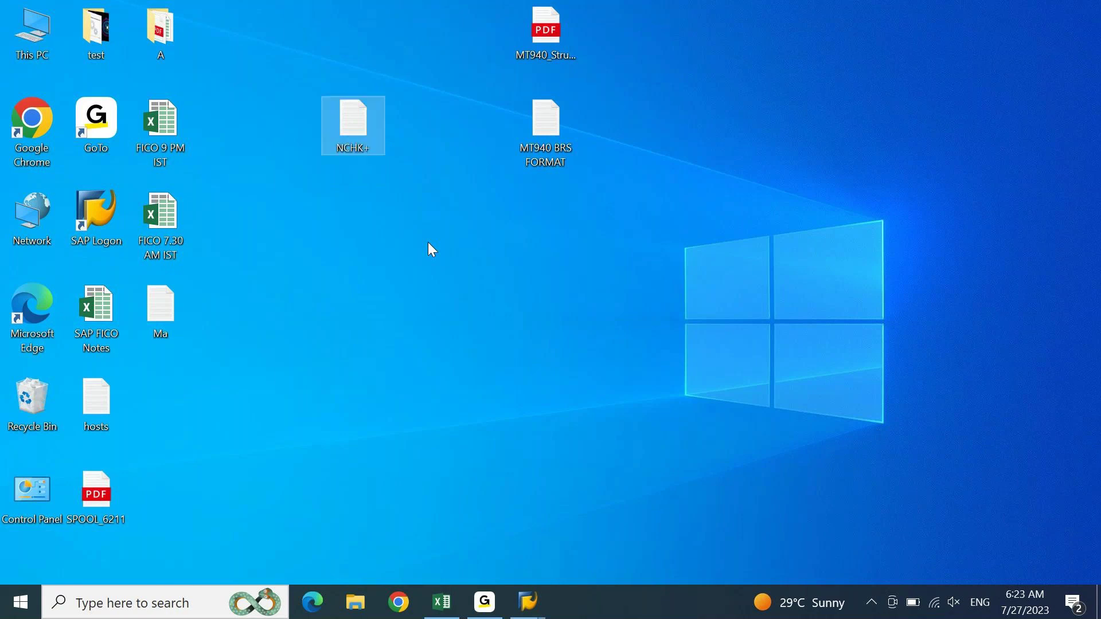
# Step: Open the NCHK+ file in Notepad and narrow and place its window beside the bank statement table in the Excel workbook
pyautogui.doubleClick(363, 138)
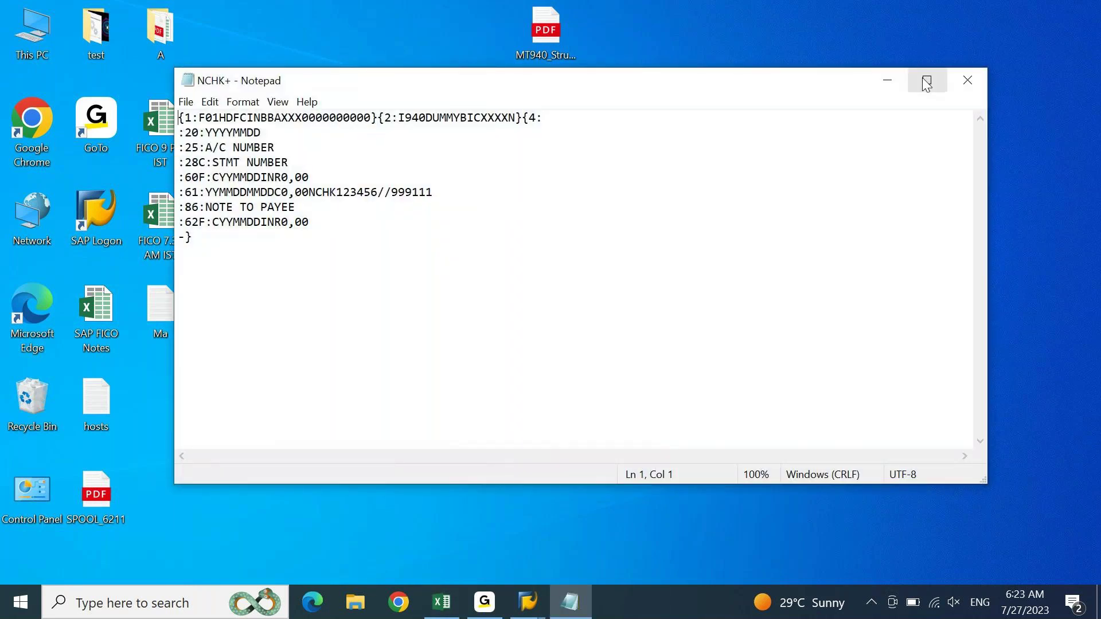
pyautogui.click(443, 603)
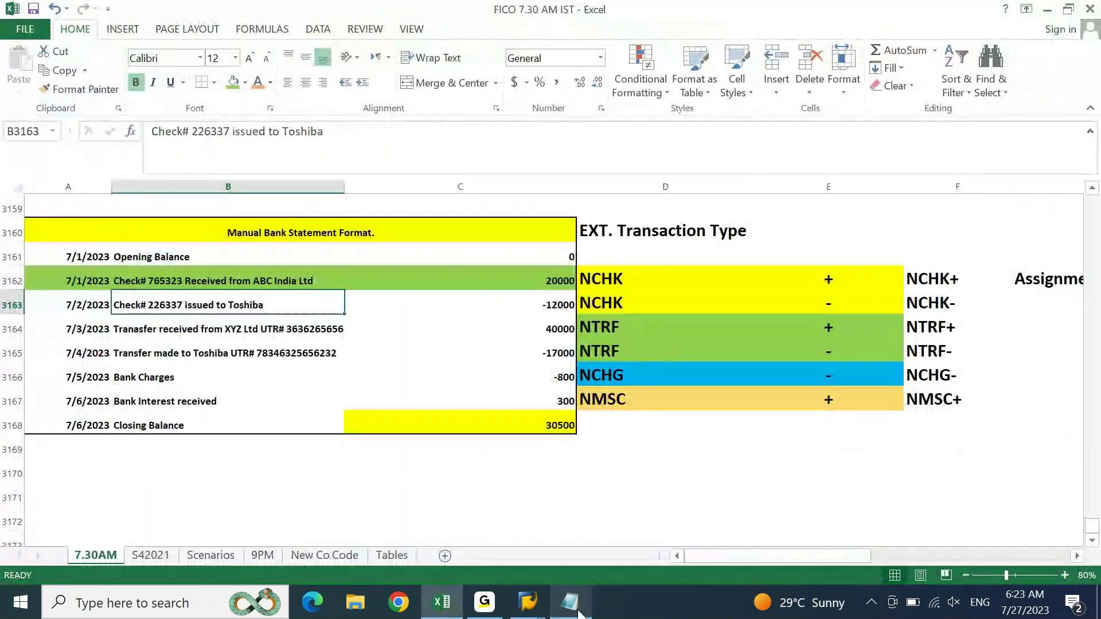
pyautogui.click(570, 602)
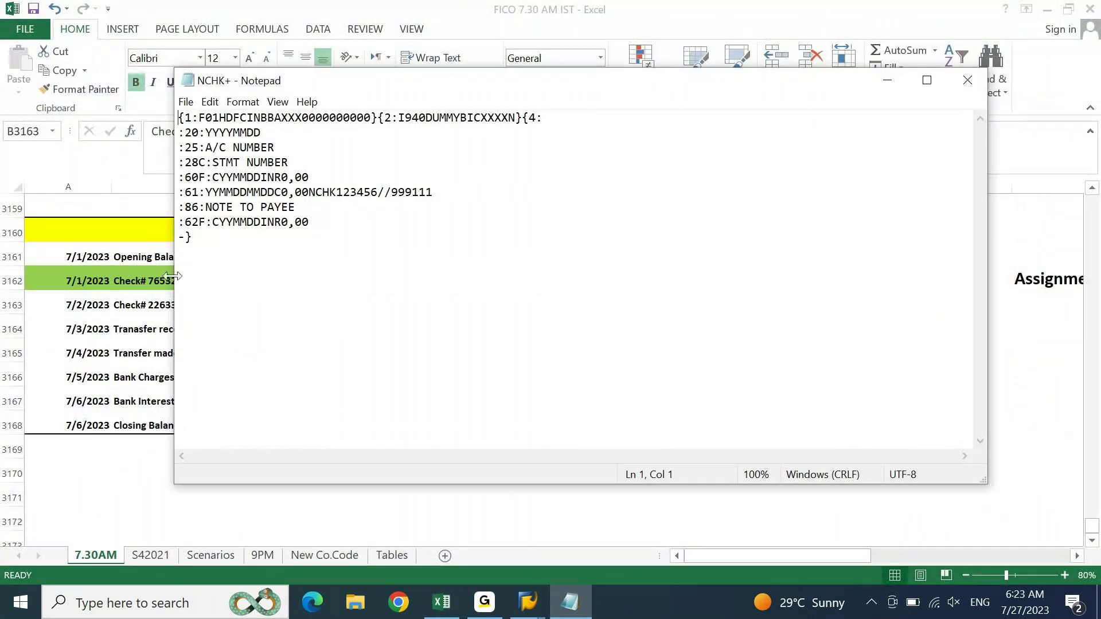
pyautogui.moveTo(175, 275); pyautogui.dragTo(213, 275)
pyautogui.moveTo(293, 248); pyautogui.dragTo(434, 248)
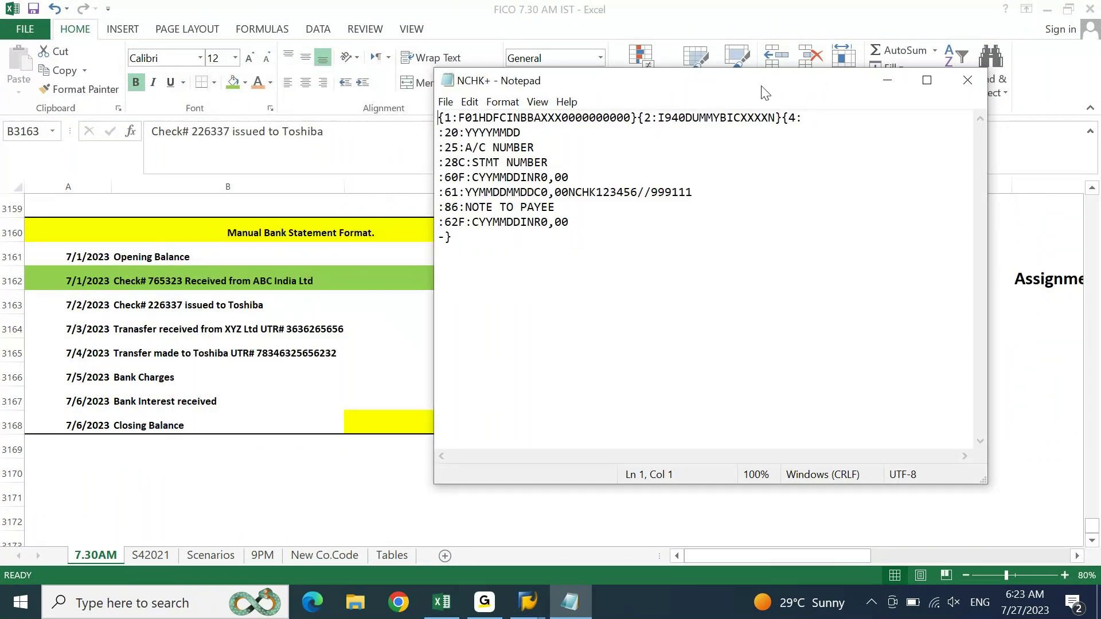
pyautogui.moveTo(764, 92); pyautogui.dragTo(903, 86)
pyautogui.click(892, 136)
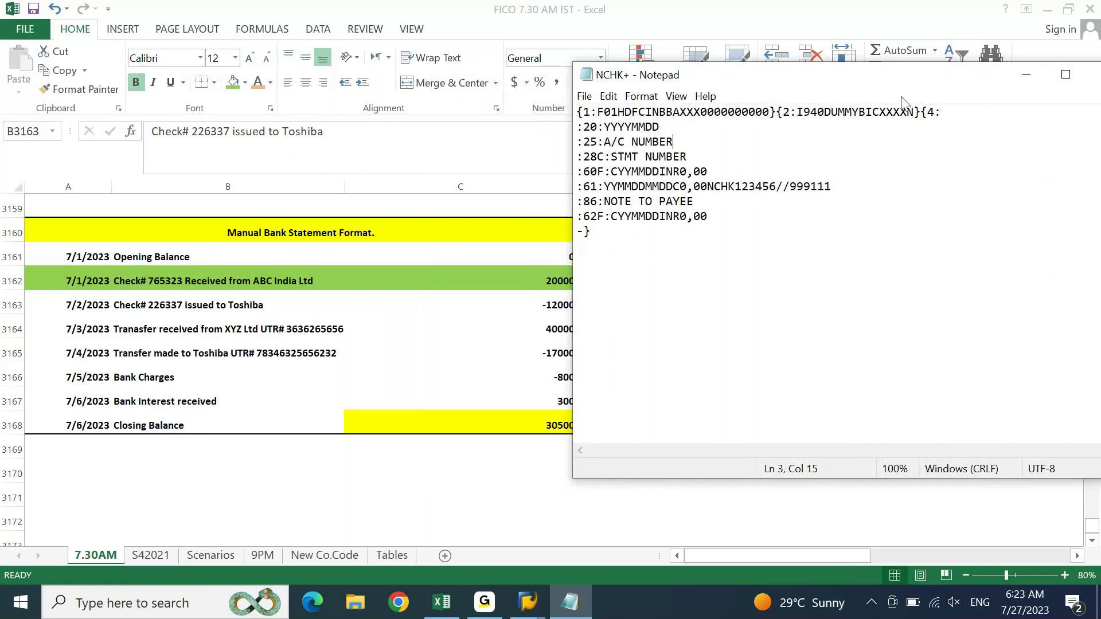
pyautogui.moveTo(908, 87); pyautogui.dragTo(916, 139)
pyautogui.click(956, 172)
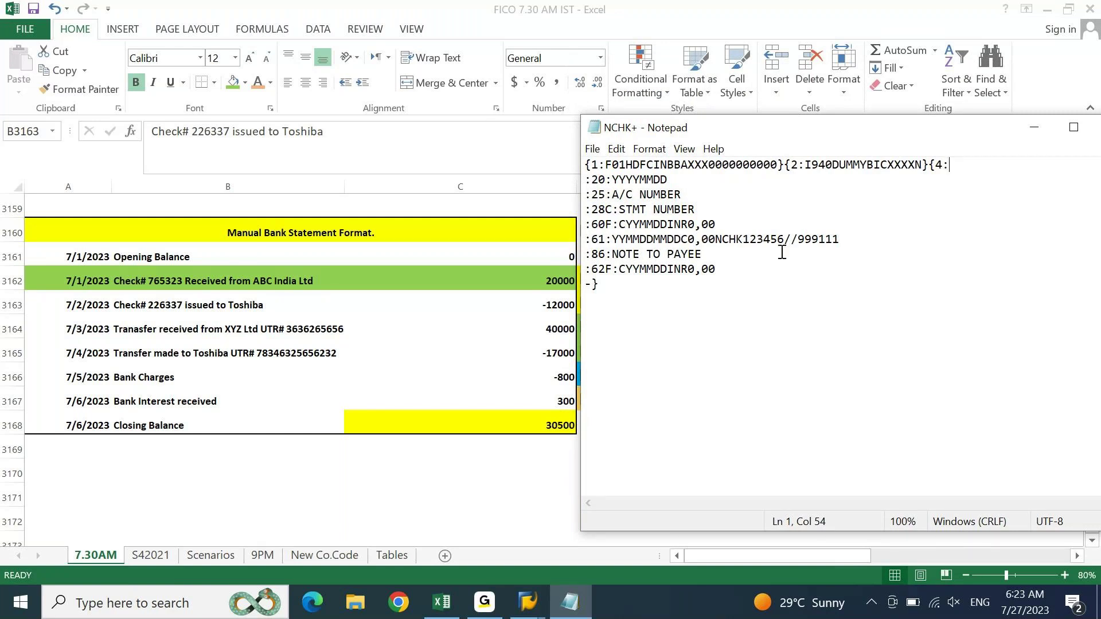
# Step: Look up the statement date format of tag :20: in the workbook's MT940 tag table
pyautogui.press('Down')
pyautogui.press('Left')
pyautogui.press('Home')
pyautogui.press('Up')
pyautogui.press('Down')
pyautogui.press('Right')
pyautogui.hotkey('alt', 'Tab')
pyautogui.press('Left')
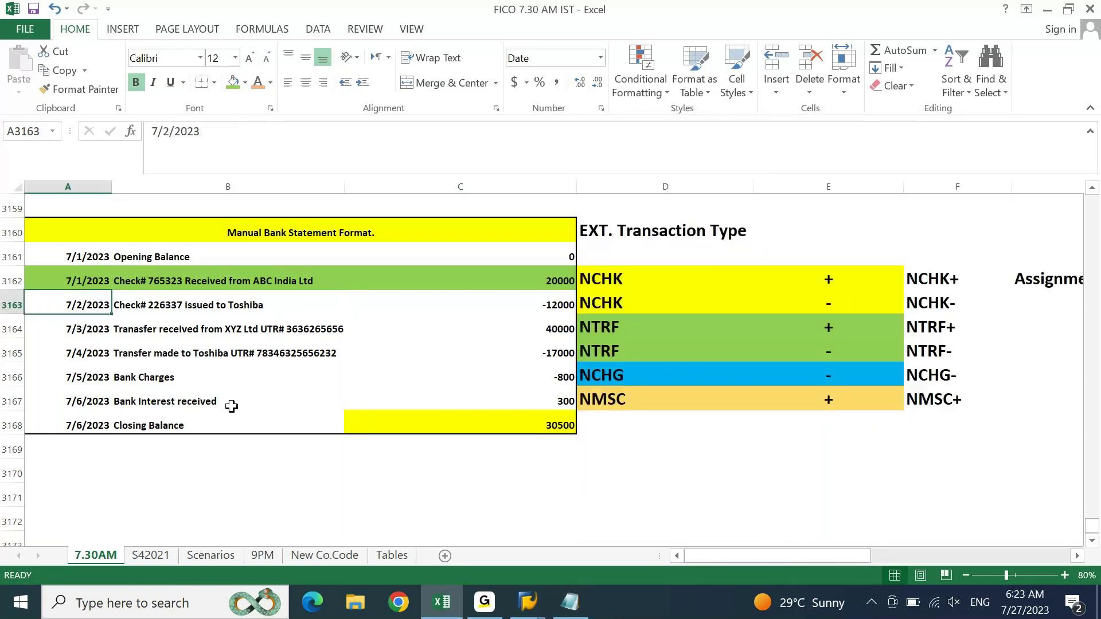
pyautogui.press('pageup')
pyautogui.press('pageup')
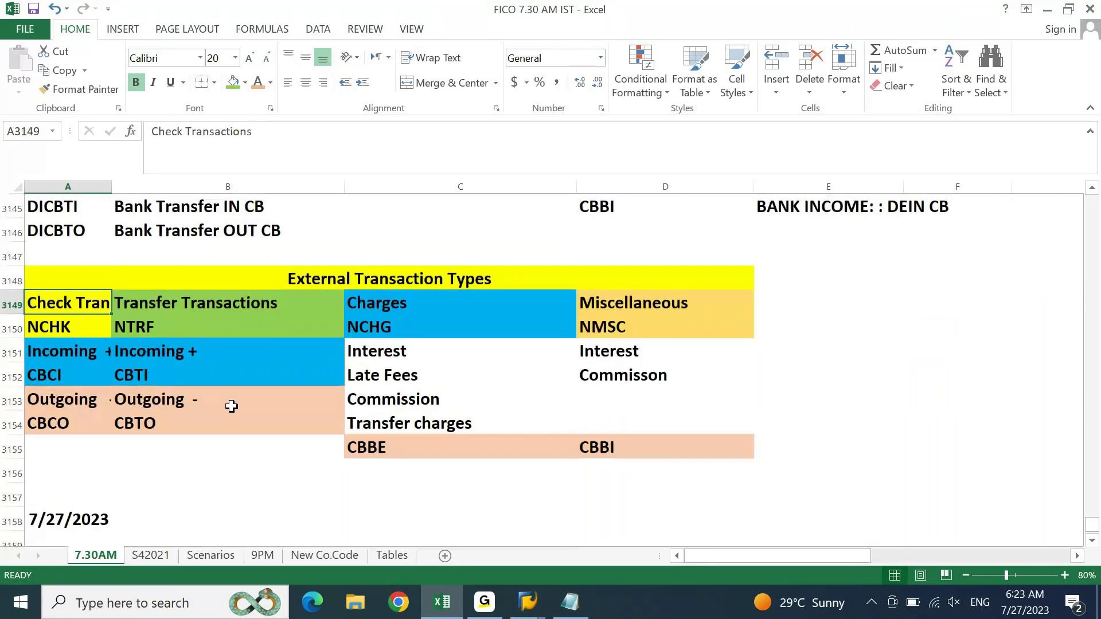
pyautogui.press('pageup')
pyautogui.press('Up')
pyautogui.press('Up')
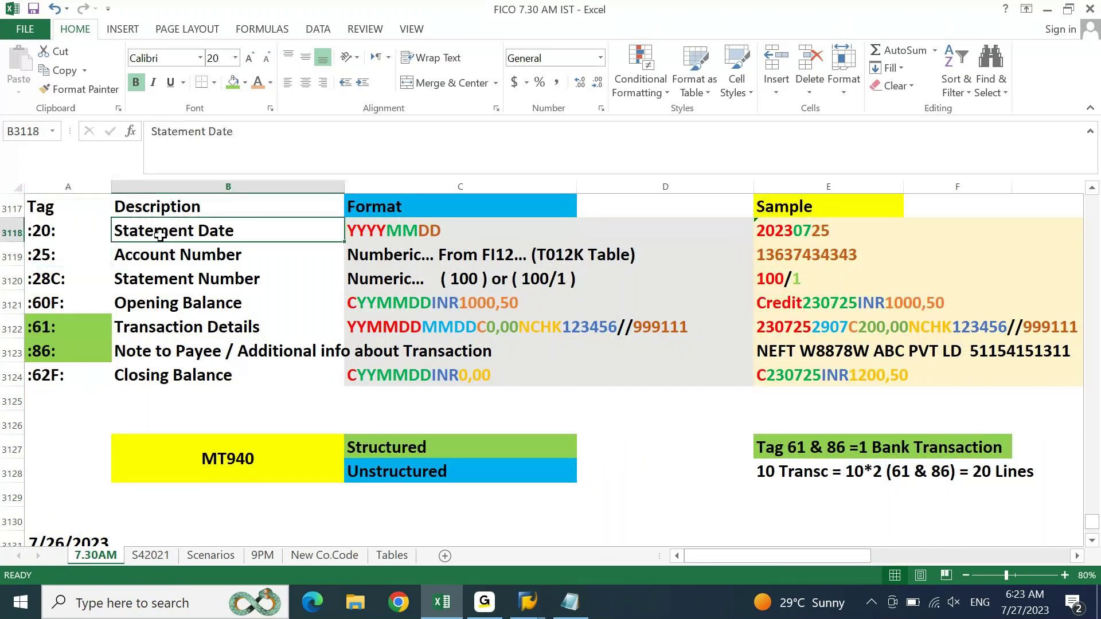
# Step: Switch to the NCHK+ file and set the statement date in tag :20: to 20230727
pyautogui.click(571, 603)
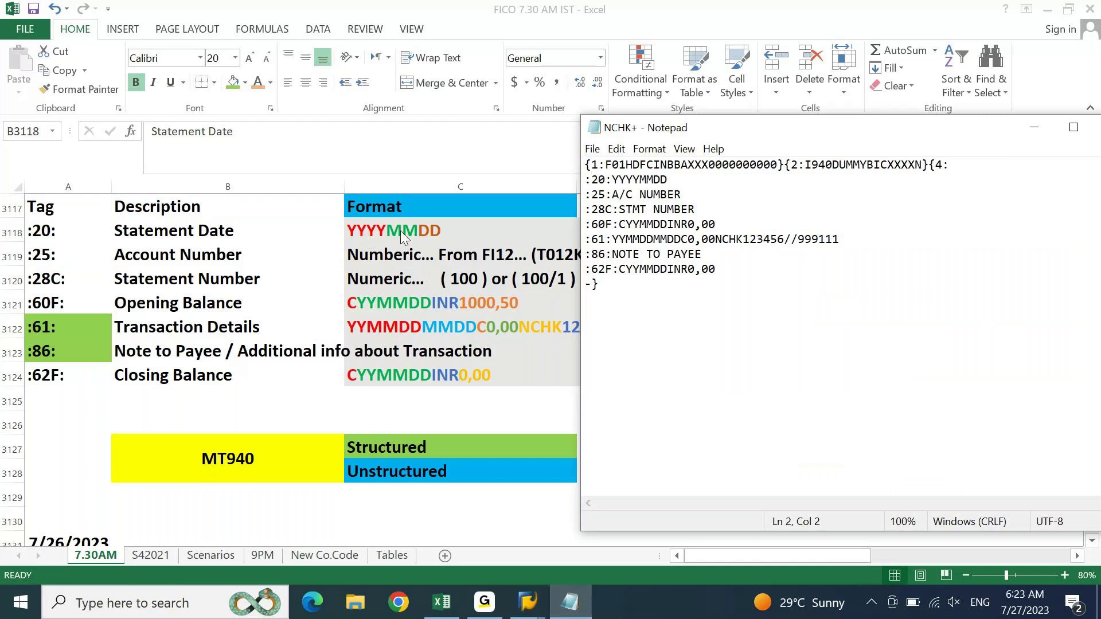
pyautogui.click(690, 179)
pyautogui.press('Left')
pyautogui.press('Left')
pyautogui.press('Left')
pyautogui.press('Left')
pyautogui.hotkey('shift', 'Left')
pyautogui.hotkey('shift', 'Left')
pyautogui.hotkey('shift', 'Left')
pyautogui.hotkey('shift', 'Left')
pyautogui.write('2023')
pyautogui.hotkey('shift', 'Right')
pyautogui.hotkey('shift', 'Right')
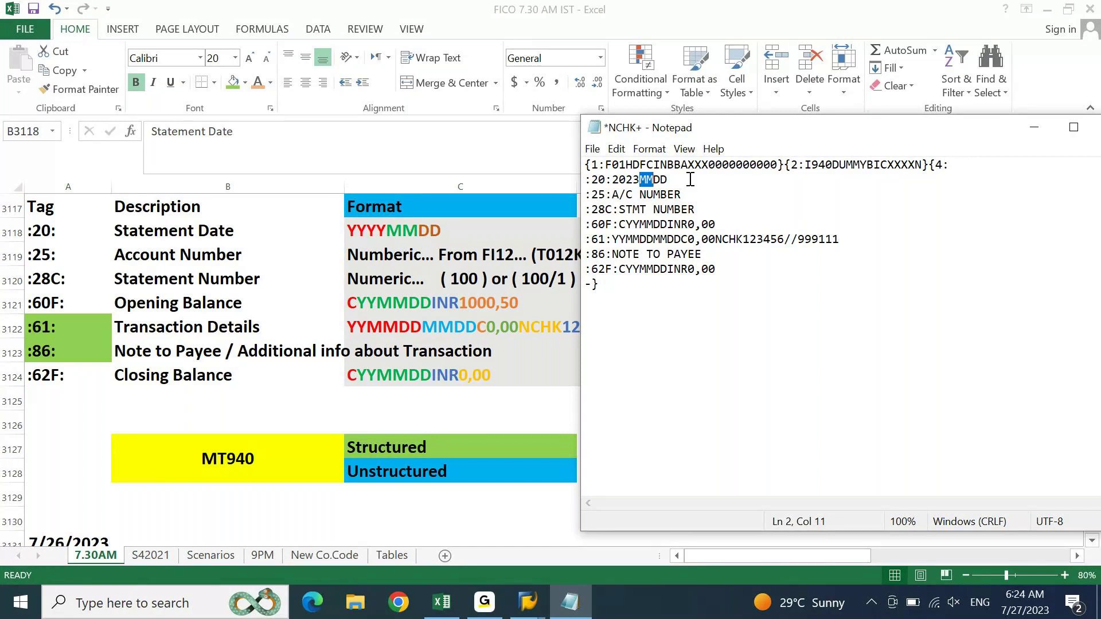
pyautogui.write('07')
pyautogui.hotkey('shift', 'Right')
pyautogui.hotkey('shift', 'Right')
pyautogui.write('27')
pyautogui.press('Right')
pyautogui.click(723, 275)
# Step: Switch to the Excel workbook and copy the Canara Bank account number from the House Bank Account ID entry in cell C3135
pyautogui.hotkey('alt', 'Tab')
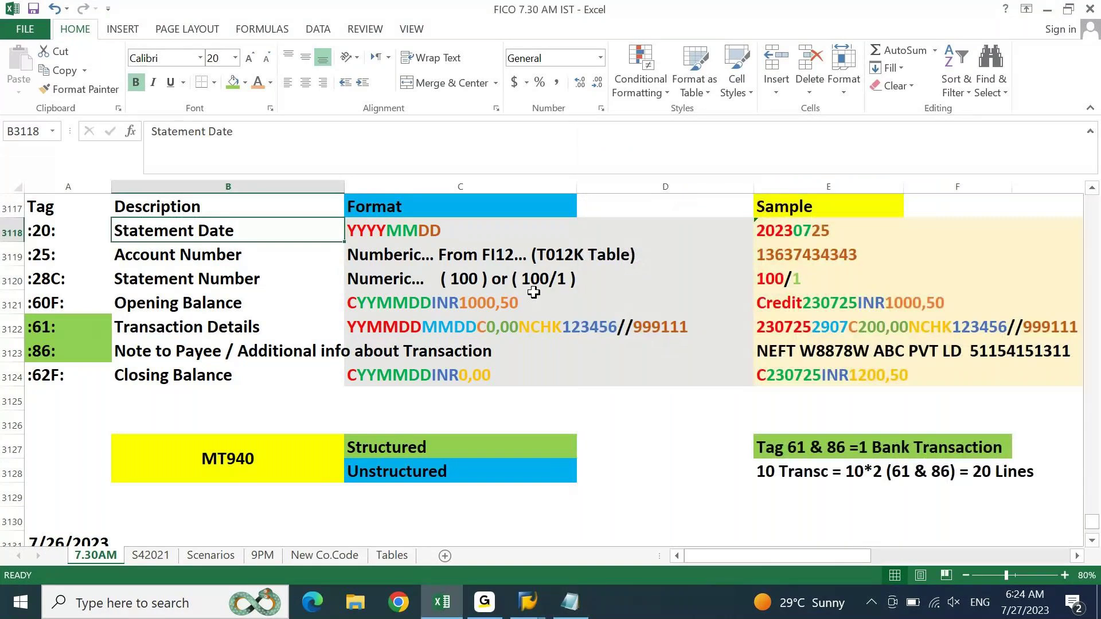
pyautogui.press('Left')
pyautogui.press('Down')
pyautogui.press('Down')
pyautogui.press('Down')
pyautogui.press('Down')
pyautogui.press('Down')
pyautogui.press('Down')
pyautogui.press('Down')
pyautogui.press('Down')
pyautogui.press('Down')
pyautogui.press('Down')
pyautogui.press('Down')
pyautogui.press('Down')
pyautogui.press('Down')
pyautogui.press('Down')
pyautogui.press('Down')
pyautogui.press('Down')
pyautogui.press('Down')
pyautogui.press('Down')
pyautogui.press('Down')
pyautogui.press('Right')
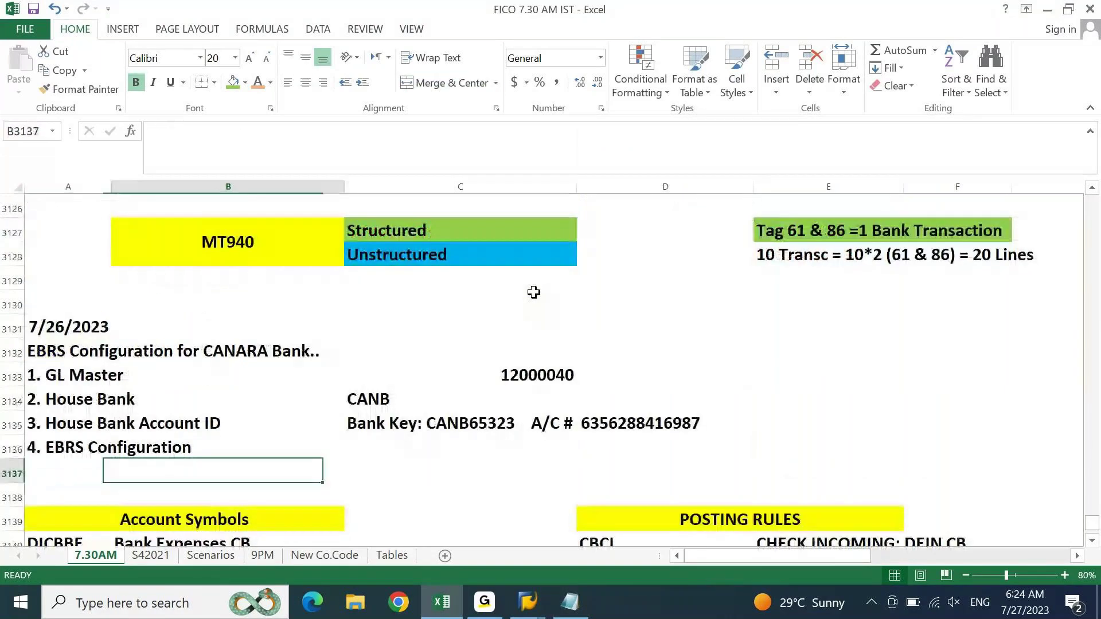
pyautogui.press('Up')
pyautogui.press('Up')
pyautogui.press('Right')
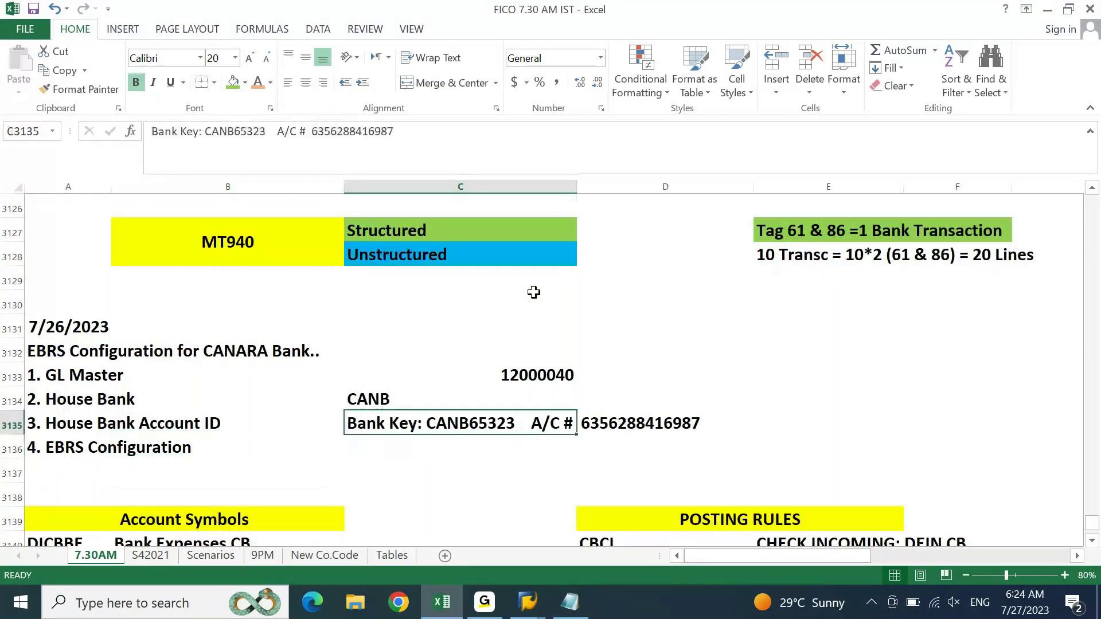
pyautogui.press('F2')
pyautogui.hotkey('ctrl', 'shift', 'Left')
pyautogui.hotkey('ctrl', 'c')
# Step: Replace the A/C NUMBER placeholder in tag :25: of the NCHK+ file with the copied bank account number and save
pyautogui.hotkey('alt', 'Tab')
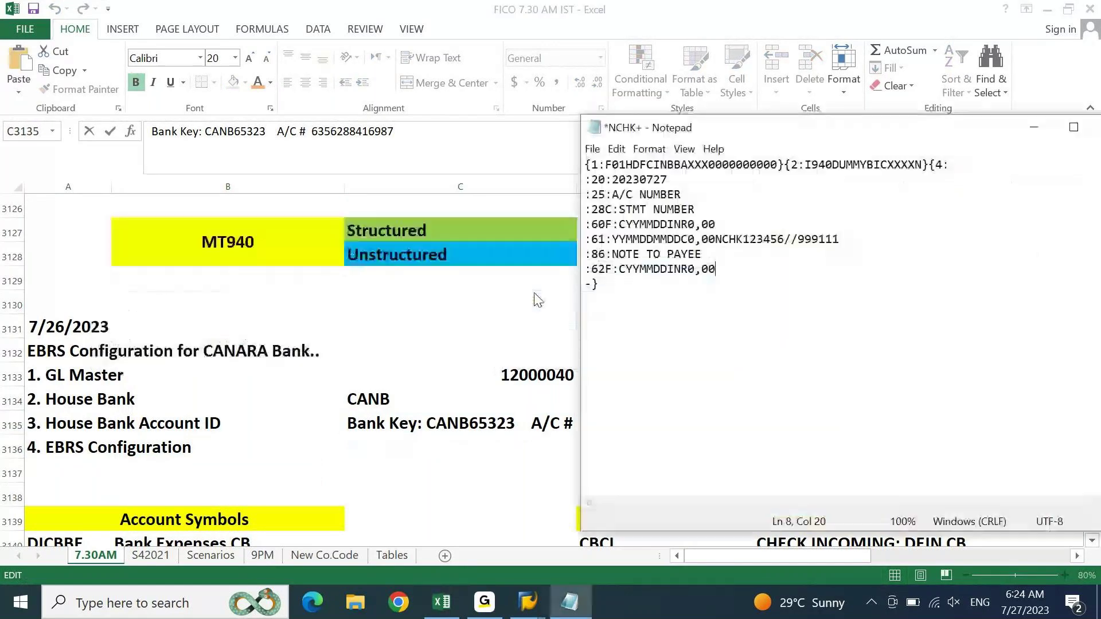
pyautogui.press('Up')
pyautogui.press('Up')
pyautogui.press('Up')
pyautogui.press('Up')
pyautogui.press('Up')
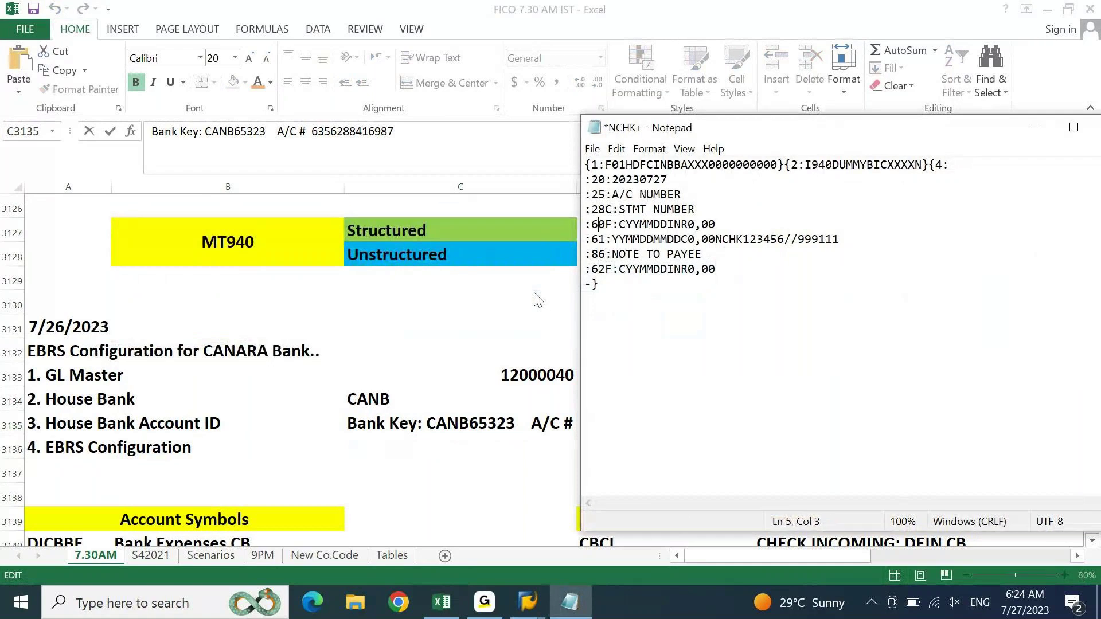
pyautogui.press('Right')
pyautogui.press('Right')
pyautogui.press('Right')
pyautogui.press('Right')
pyautogui.press('Right')
pyautogui.press('Right')
pyautogui.press('Right')
pyautogui.press('Right')
pyautogui.press('Up')
pyautogui.hotkey('ctrl', 'shift', 'Left')
pyautogui.hotkey('ctrl', 'shift', 'Left')
pyautogui.hotkey('ctrl', 'shift', 'Left')
pyautogui.hotkey('shift', 'Right')
pyautogui.hotkey('shift', 'Right')
pyautogui.hotkey('shift', 'Right')
pyautogui.hotkey('shift', 'Right')
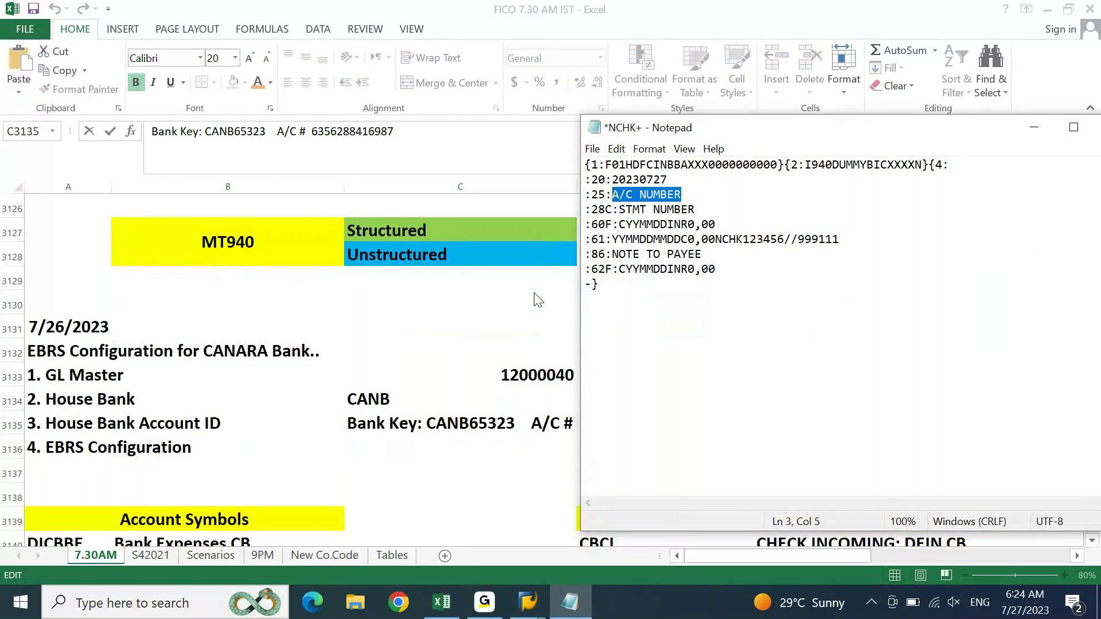
pyautogui.hotkey('ctrl', 'v')
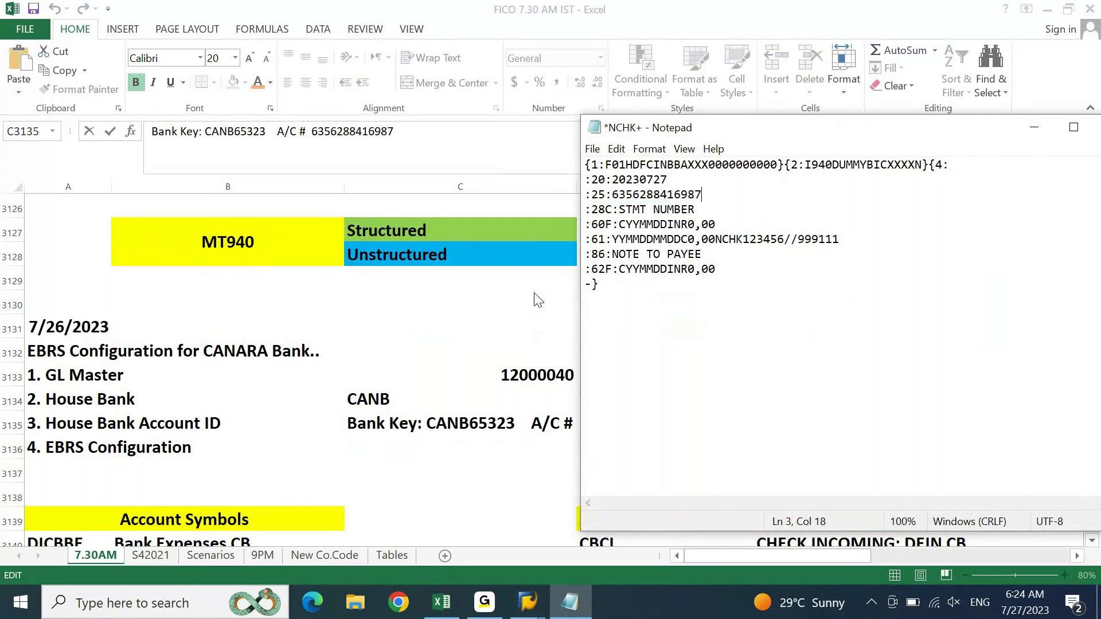
pyautogui.hotkey('ctrl', 's')
# Step: Replace the STMT NUMBER placeholder in tag :28C: with 101/1 and save the file
pyautogui.press('Down')
pyautogui.hotkey('shift', 'Home')
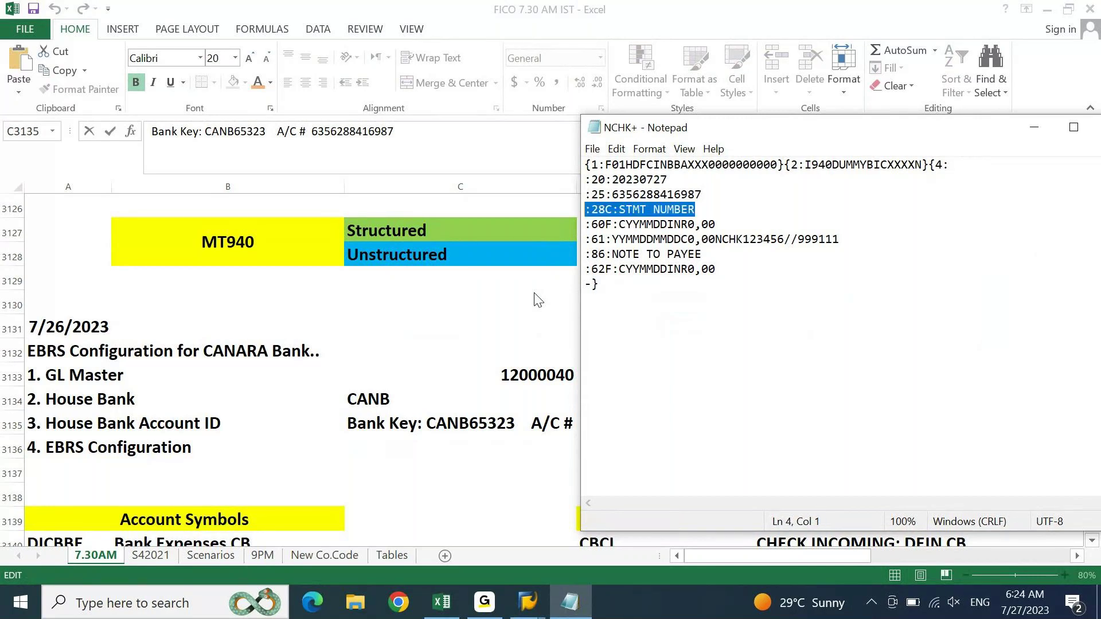
pyautogui.hotkey('shift', 'Right')
pyautogui.hotkey('shift', 'Right')
pyautogui.hotkey('shift', 'Right')
pyautogui.hotkey('shift', 'Right')
pyautogui.hotkey('shift', 'Right')
pyautogui.write('101')
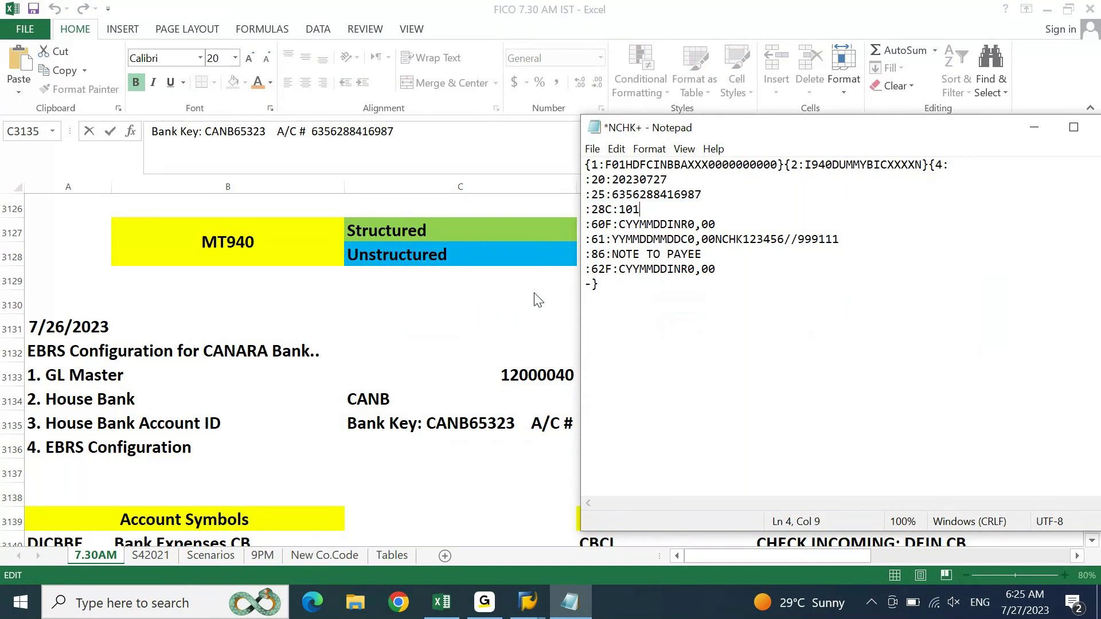
pyautogui.write('/1')
pyautogui.hotkey('ctrl', 's')
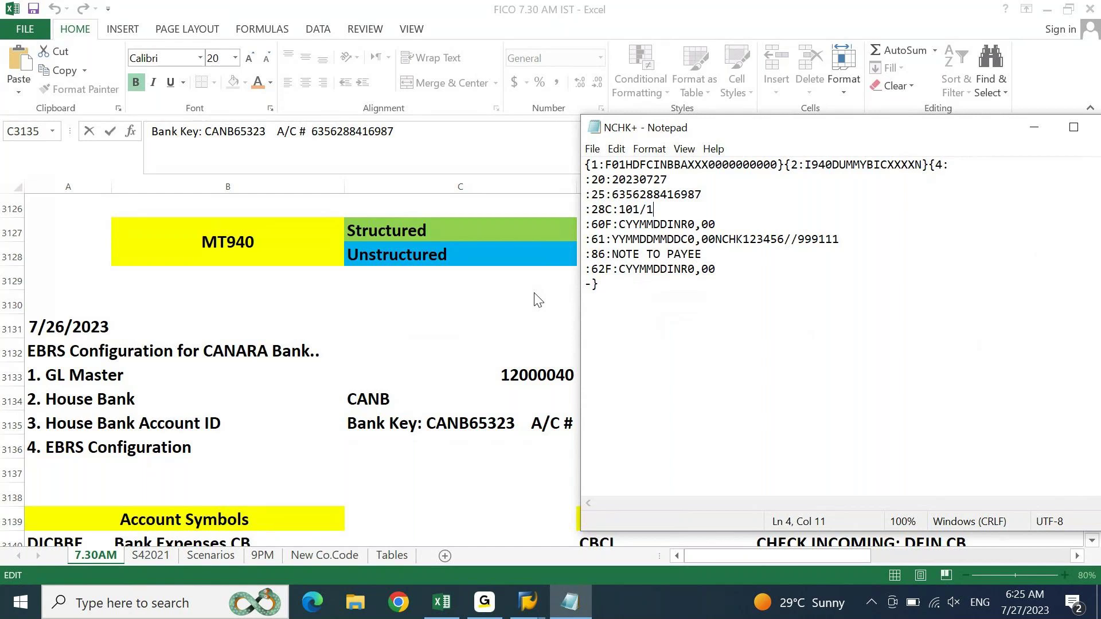
# Step: Look up the opening balance format of tag :60F: in the workbook's MT940 tag table and return to the NCHK+ file
pyautogui.press('Down')
pyautogui.hotkey('alt', 'Tab')
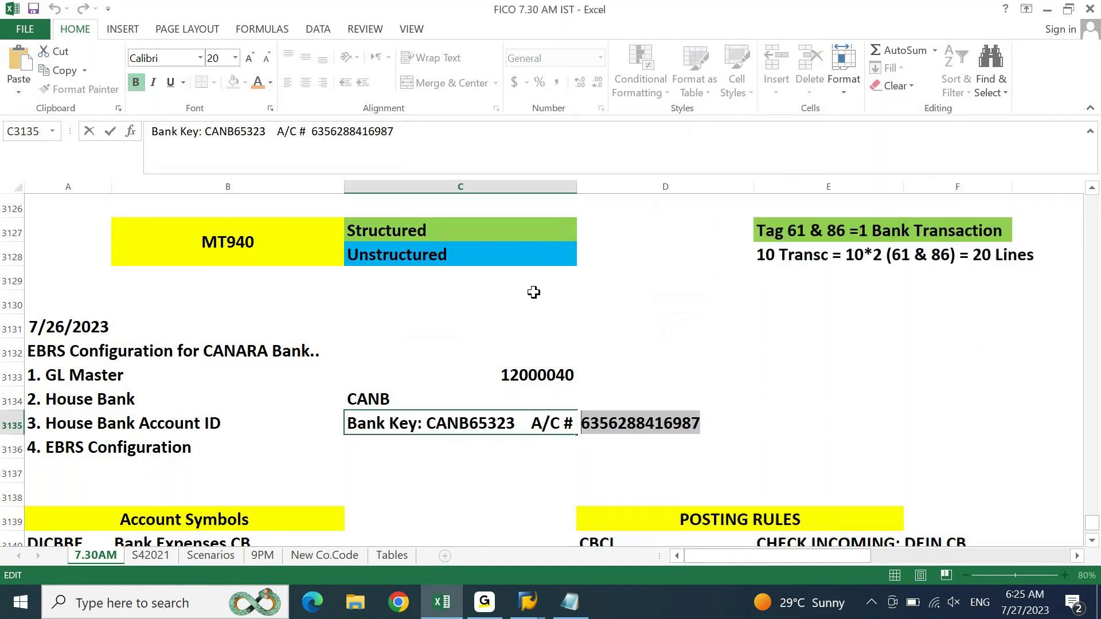
pyautogui.press('Left')
pyautogui.hotkey('ctrl', 'Left')
pyautogui.hotkey('ctrl', 'Left')
pyautogui.hotkey('ctrl', 'Left')
pyautogui.hotkey('ctrl', 'Left')
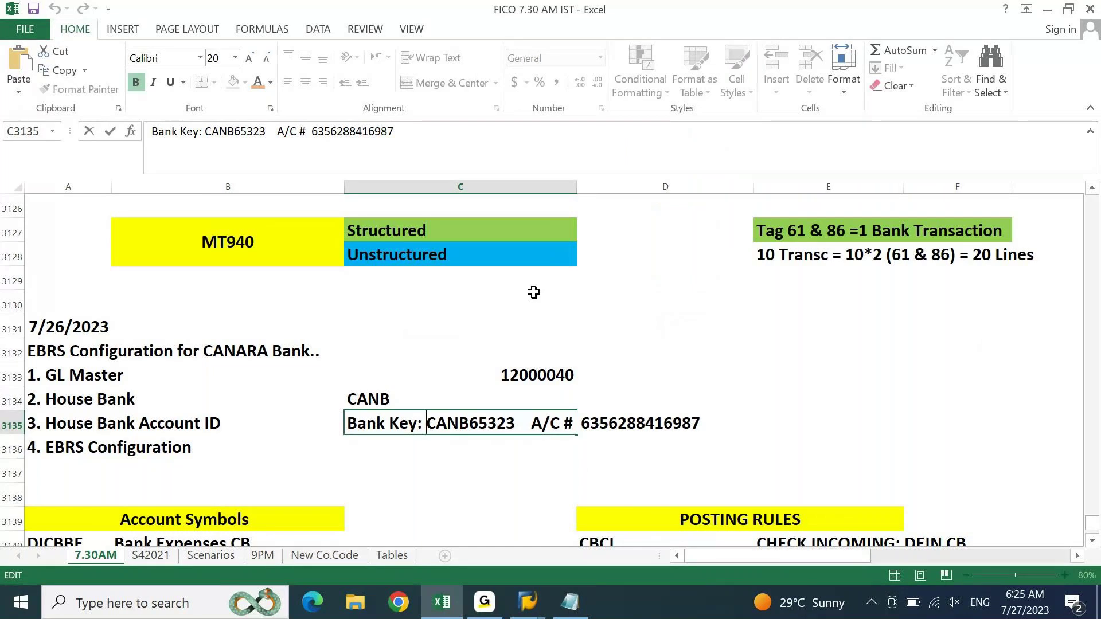
pyautogui.press('pageup')
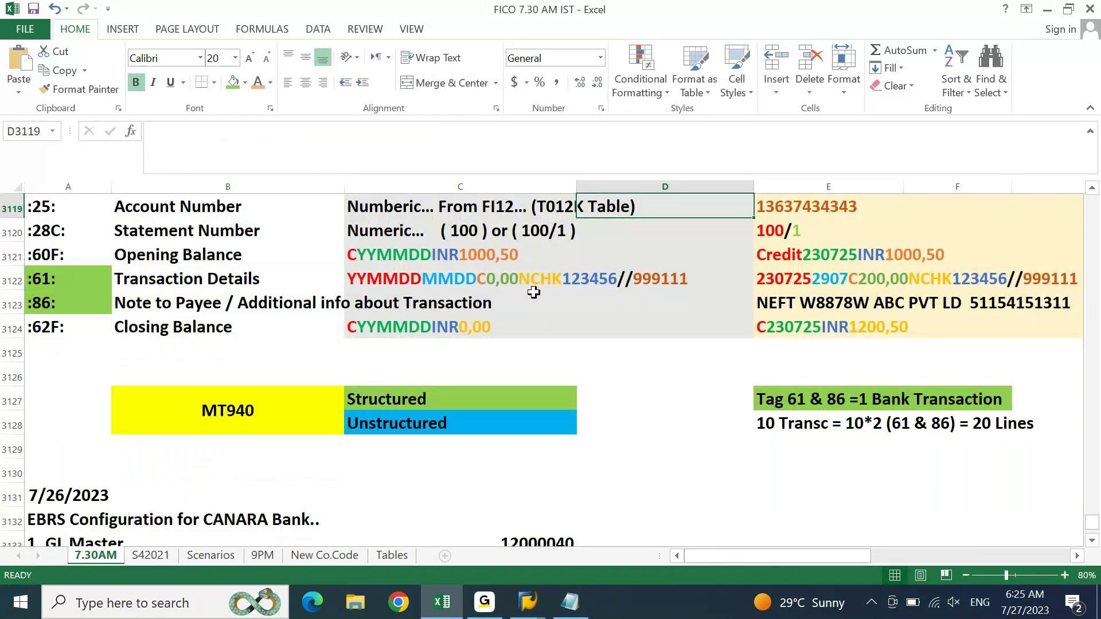
pyautogui.hotkey('alt', 'Tab')
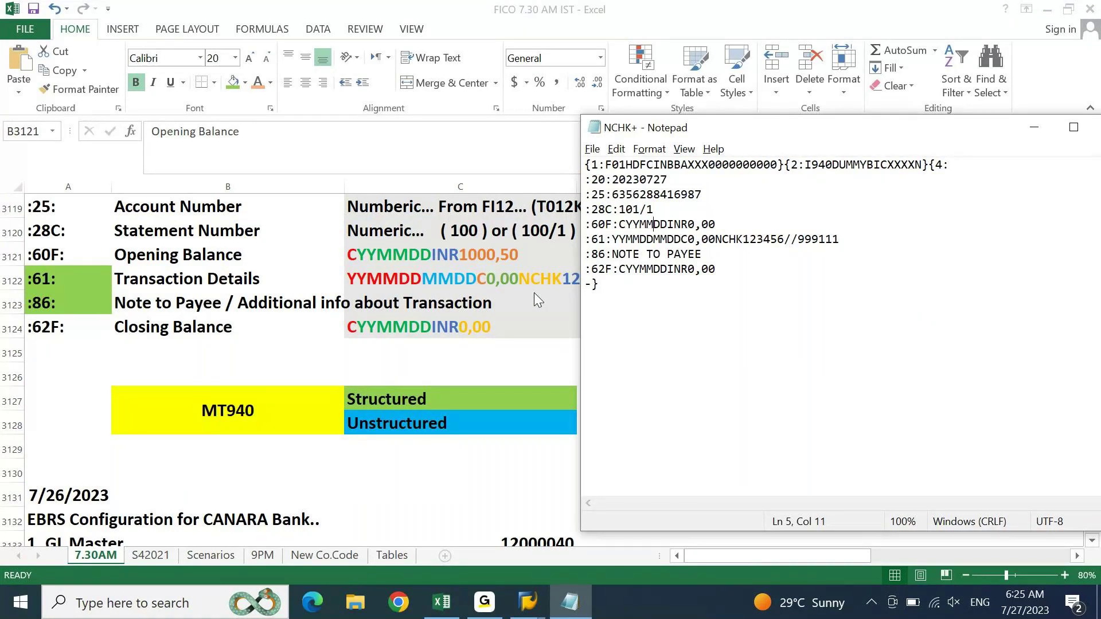
# Step: Switch to the SAP line item display and list the open items of G/L account 12000040 in company code DEIN at 27.07.2023
pyautogui.click(527, 601)
pyautogui.click(664, 514)
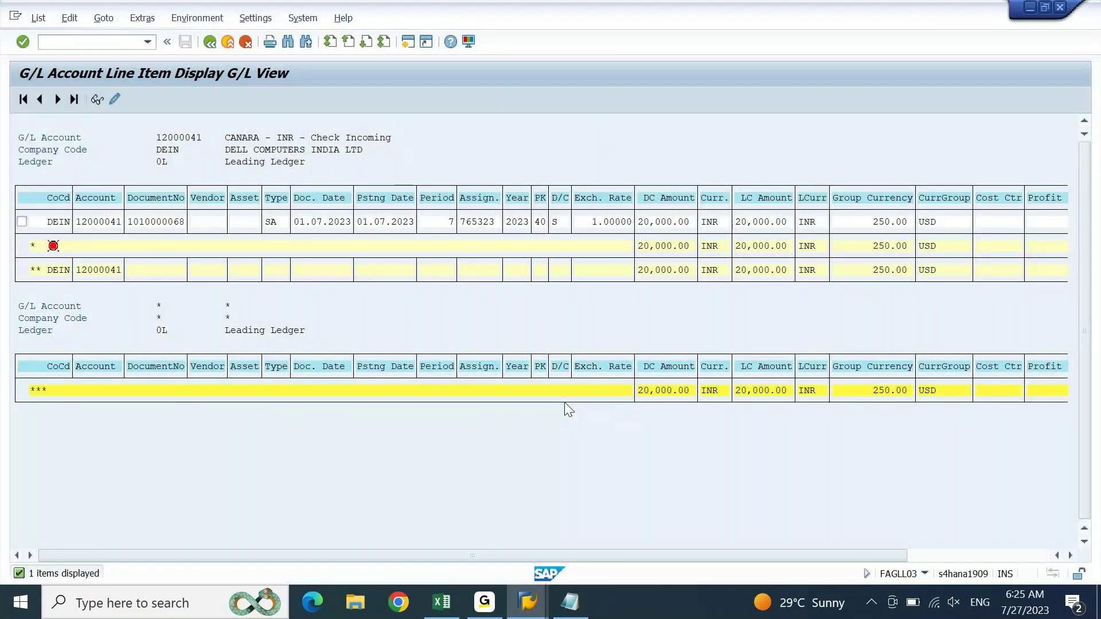
pyautogui.press('F3')
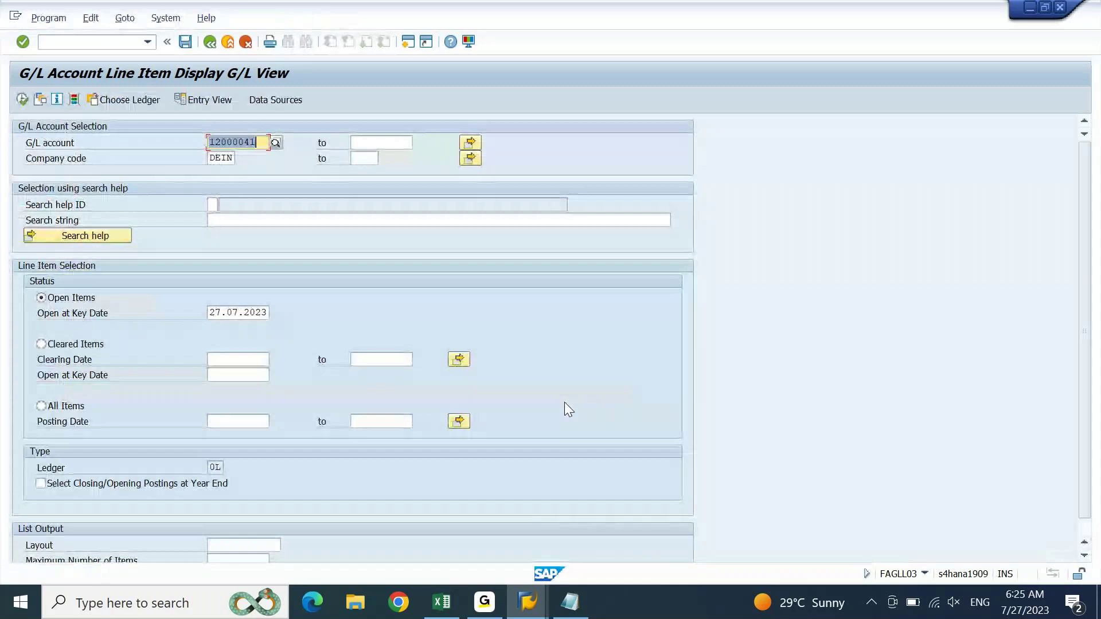
pyautogui.press('Right')
pyautogui.hotkey('shift', 'Left')
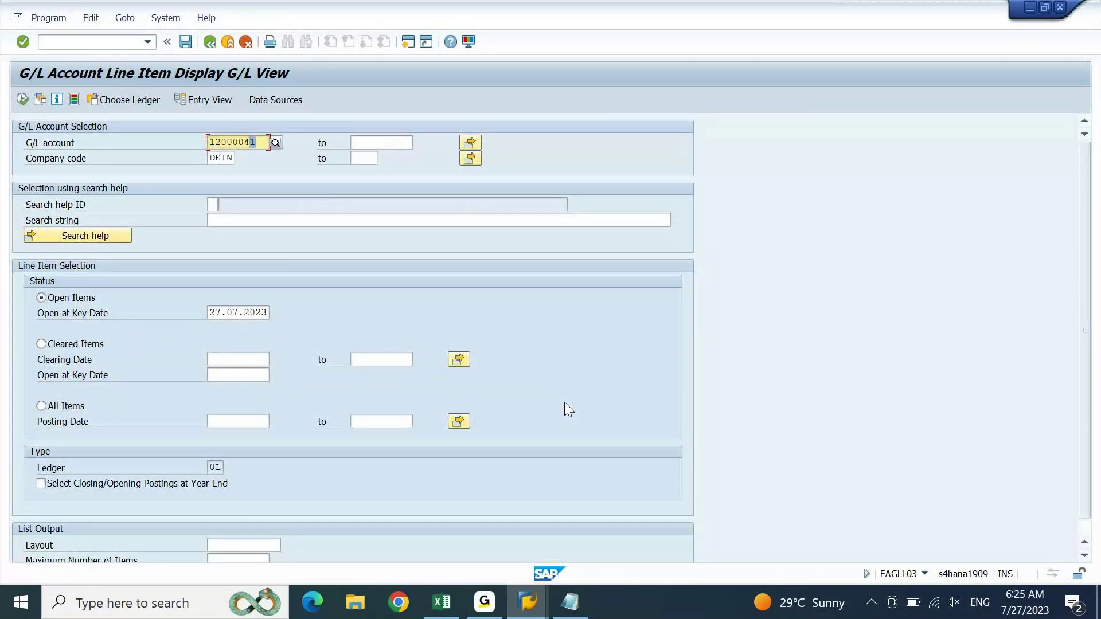
pyautogui.write('0')
pyautogui.hotkey('shift', 'Home')
pyautogui.press('F8')
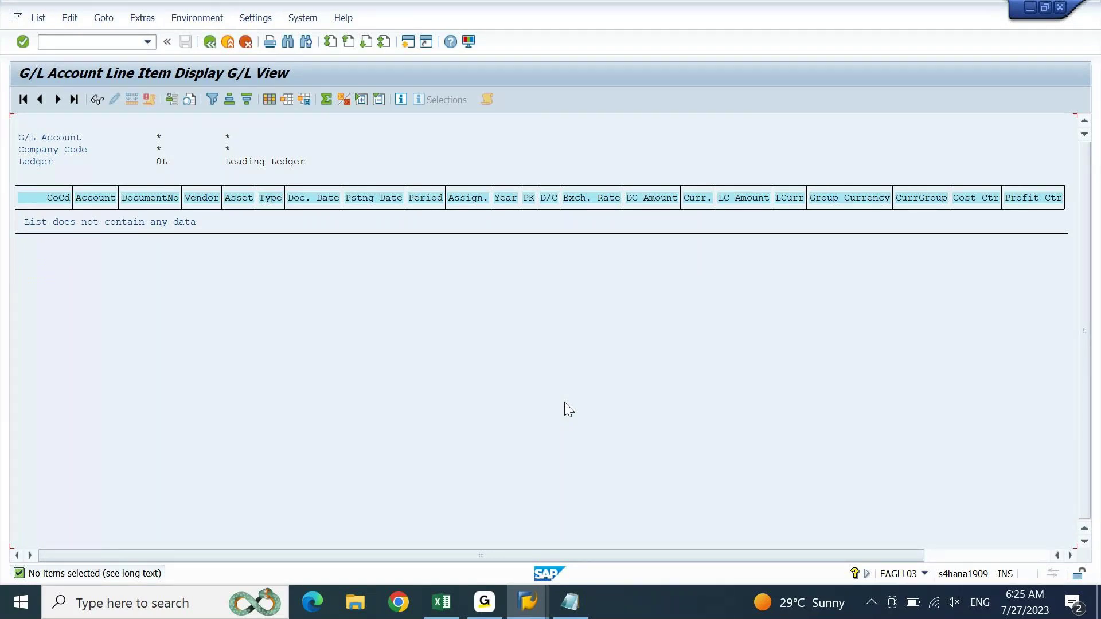
# Step: Bring the NCHK+ file back in front of the workbook's MT940 tag table for comparison
pyautogui.click(580, 608)
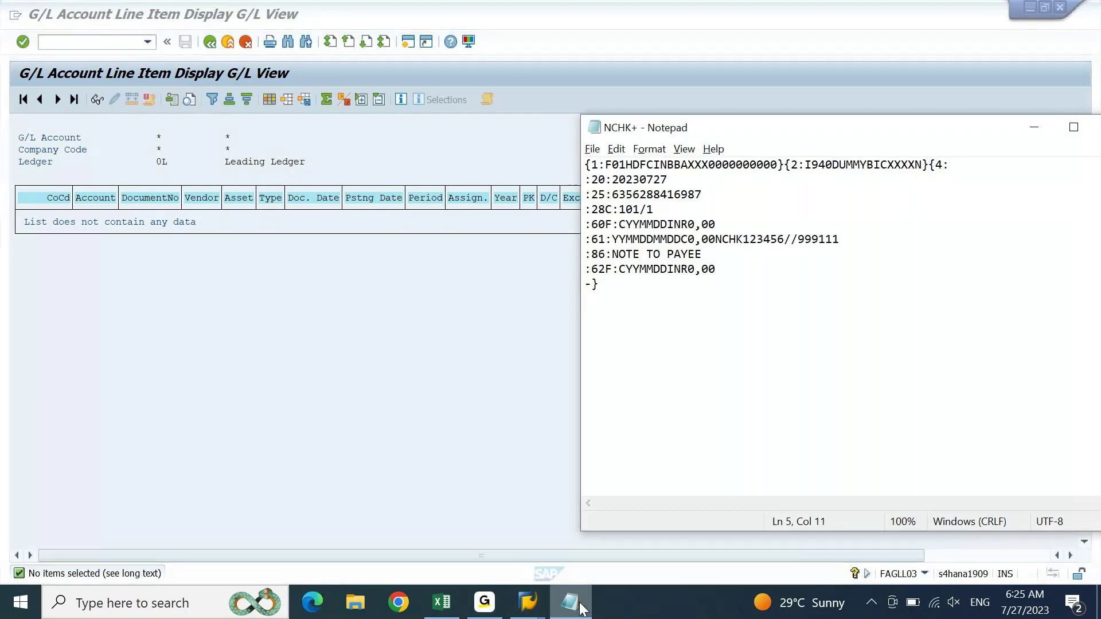
pyautogui.click(442, 610)
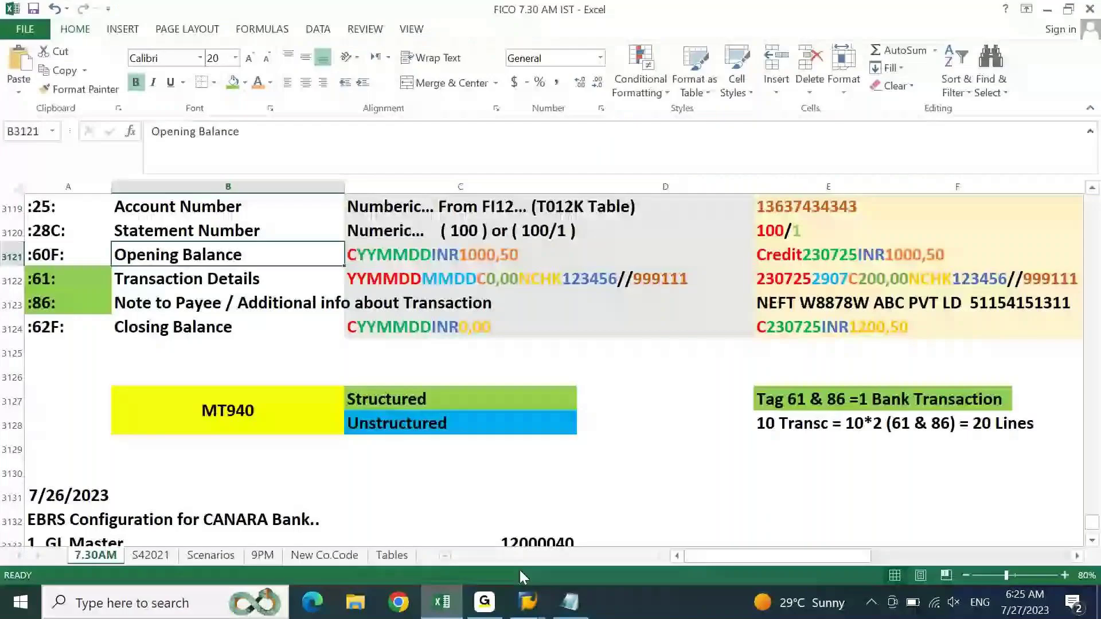
pyautogui.click(569, 610)
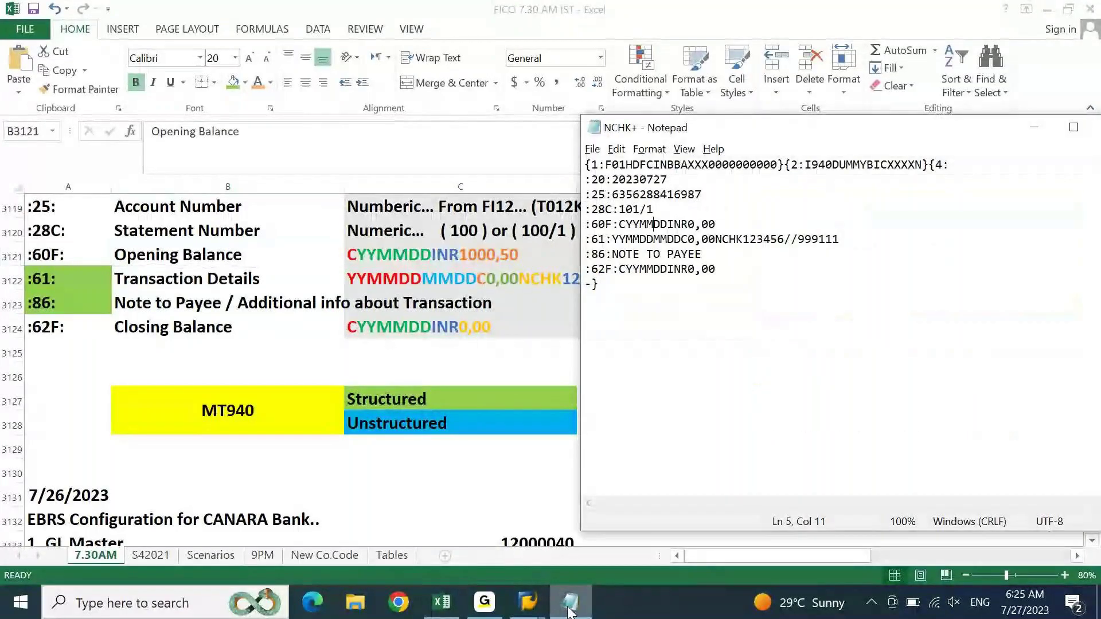
# Step: Replace the YYMMDD placeholder in opening balance tag :60F: with 230727
pyautogui.press('Up')
pyautogui.press('Up')
pyautogui.press('Down')
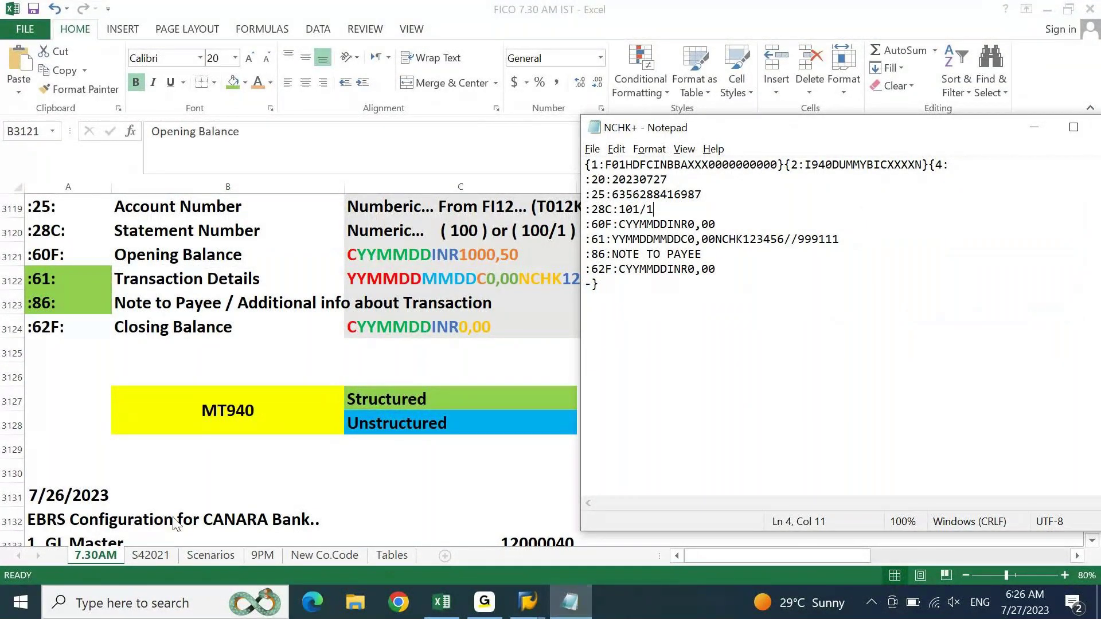
pyautogui.press('Down')
pyautogui.press('Right')
pyautogui.press('Right')
pyautogui.press('Right')
pyautogui.press('Right')
pyautogui.hotkey('shift', 'Left')
pyautogui.press('Right')
pyautogui.hotkey('shift', 'Right')
pyautogui.hotkey('shift', 'Right')
pyautogui.press('Left')
pyautogui.hotkey('shift', 'Right')
pyautogui.hotkey('shift', 'Right')
pyautogui.write('23')
pyautogui.hotkey('shift', 'Right')
pyautogui.hotkey('shift', 'Right')
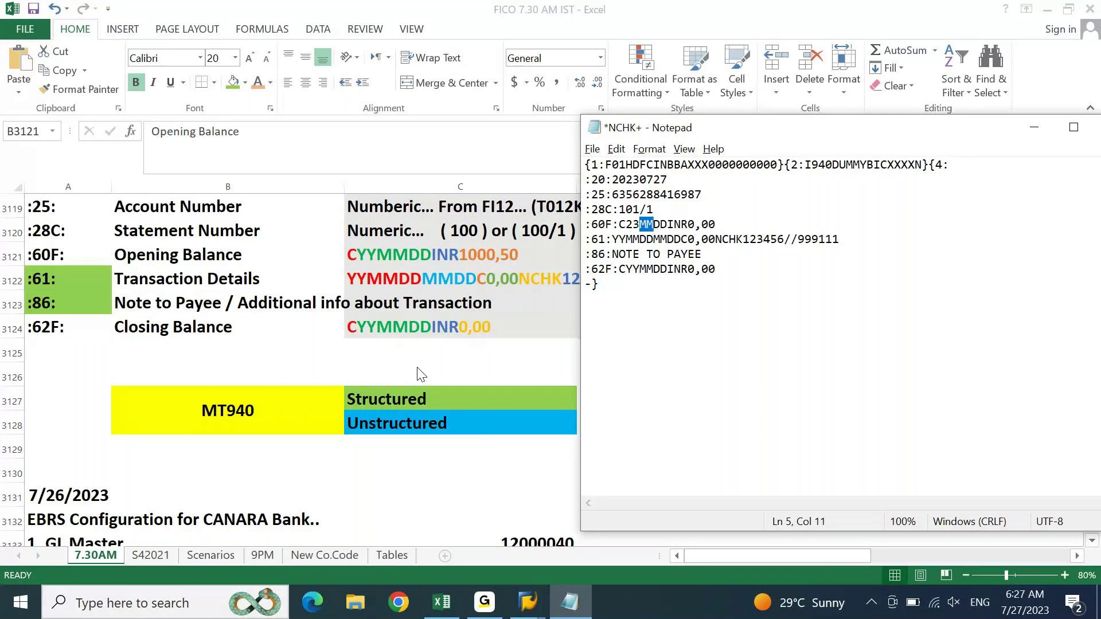
pyautogui.write('07')
pyautogui.hotkey('shift', 'Right')
pyautogui.hotkey('shift', 'Right')
pyautogui.write('27')
# Step: Highlight the opening balance amount in tag :60F: to review it
pyautogui.press('Right')
pyautogui.press('Right')
pyautogui.press('Down')
pyautogui.press('Down')
pyautogui.press('Right')
pyautogui.press('Right')
pyautogui.press('Right')
pyautogui.press('Right')
pyautogui.press('Right')
pyautogui.hotkey('shift', 'Right')
pyautogui.hotkey('shift', 'Right')
pyautogui.hotkey('shift', 'Right')
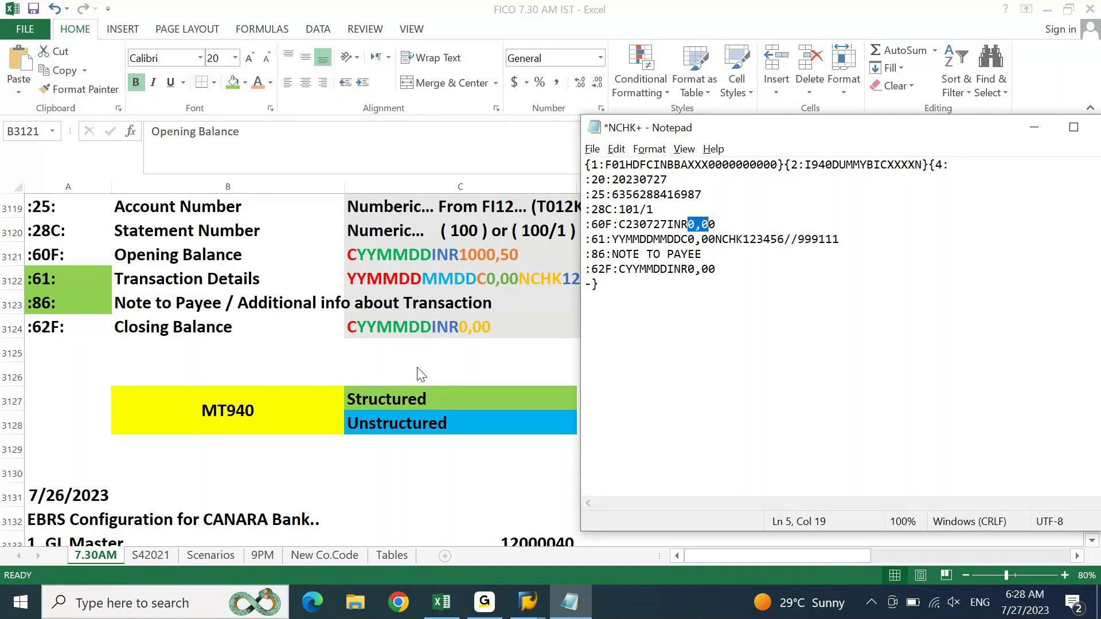
# Step: Check the tag :61: transaction details format in the workbook and examine the matching YYMMDD placeholder in the NCHK+ file
pyautogui.press('Down')
pyautogui.press('Home')
pyautogui.press('Right')
pyautogui.hotkey('alt', 'Tab')
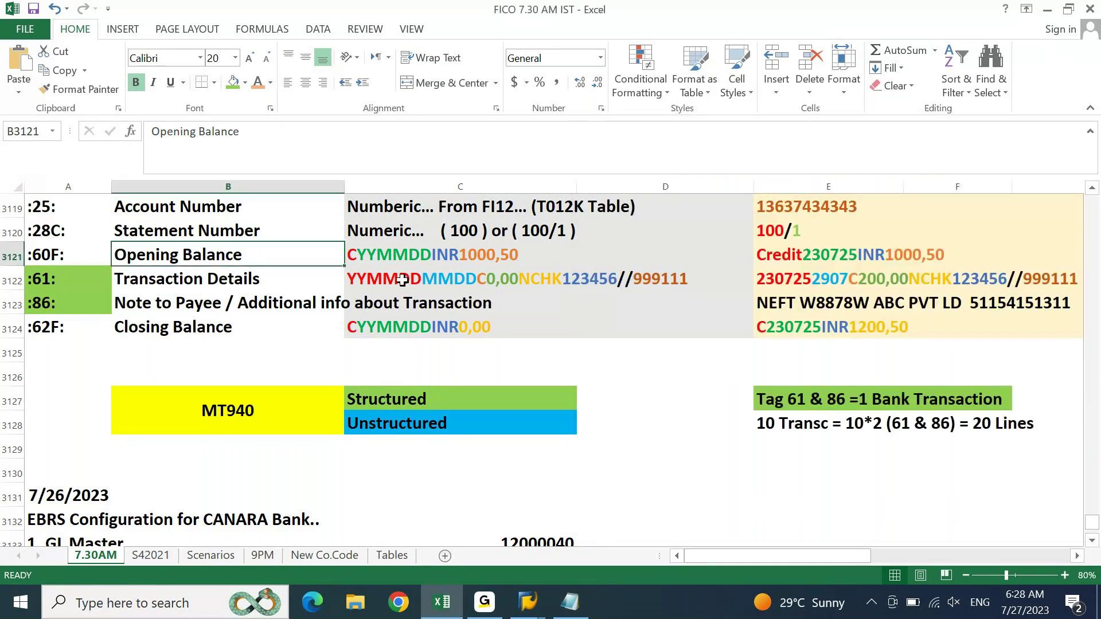
pyautogui.hotkey('alt', 'Tab')
pyautogui.press('Left')
pyautogui.hotkey('shift', 'Right')
pyautogui.hotkey('shift', 'Right')
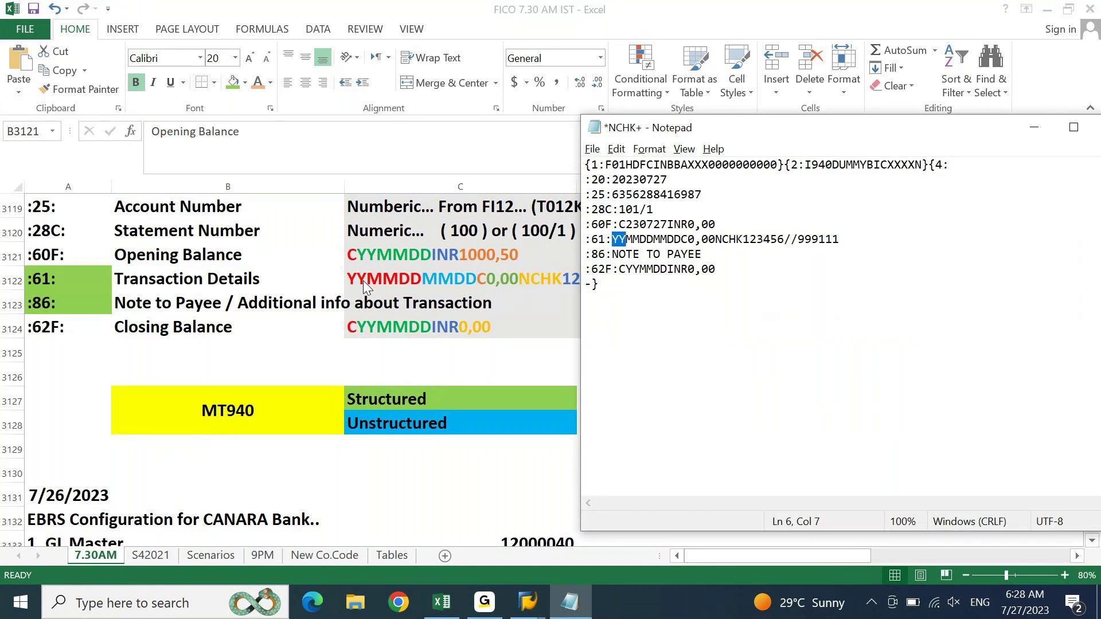
pyautogui.press('Right')
pyautogui.press('Left')
pyautogui.press('Left')
pyautogui.hotkey('shift', 'Right')
pyautogui.hotkey('shift', 'Right')
pyautogui.hotkey('shift', 'Right')
pyautogui.hotkey('shift', 'Right')
pyautogui.hotkey('shift', 'Right')
pyautogui.hotkey('shift', 'Right')
# Step: Replace the YYMMDD placeholder at the start of tag :61: with 230727
pyautogui.press('Home')
pyautogui.press('Right')
pyautogui.press('Right')
pyautogui.press('Right')
pyautogui.press('Right')
pyautogui.press('Right')
pyautogui.hotkey('shift', 'Left')
pyautogui.write('27')
pyautogui.hotkey('shift', 'Right')
pyautogui.hotkey('shift', 'Right')
pyautogui.write('0')
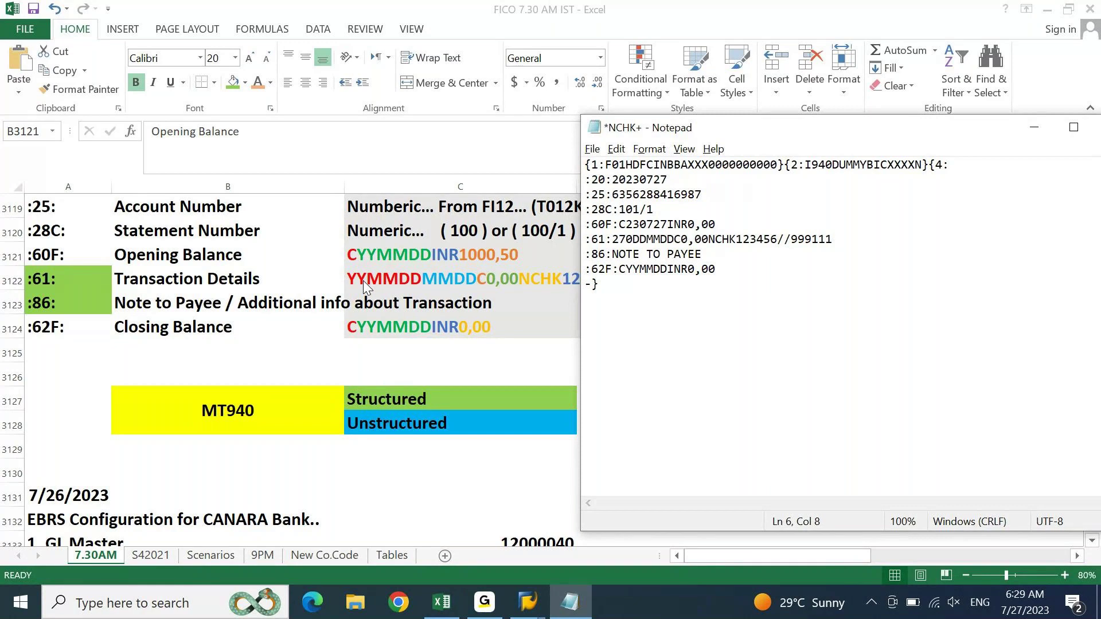
pyautogui.write('7')
pyautogui.hotkey('shift', 'Right')
pyautogui.hotkey('shift', 'Right')
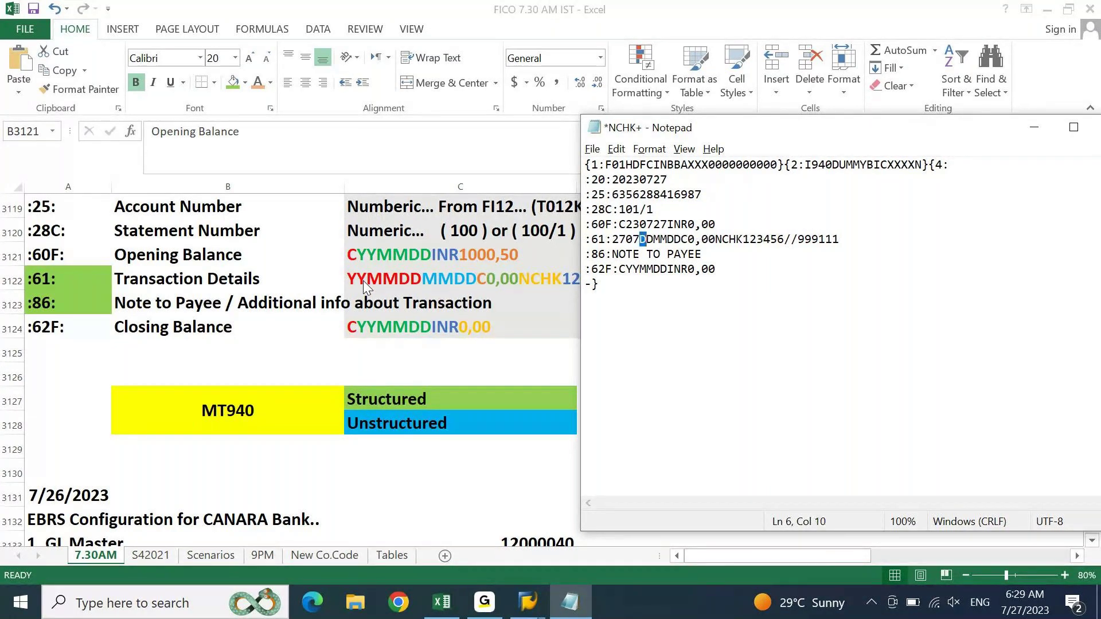
pyautogui.press('Left')
pyautogui.press('Left')
pyautogui.press('Left')
pyautogui.press('BackSpace')
pyautogui.write('3')
pyautogui.press('Right')
pyautogui.press('Right')
pyautogui.hotkey('shift', 'Right')
pyautogui.hotkey('shift', 'Right')
pyautogui.write('27')
# Step: Examine the six-digit date and the MMDD placeholder following it in tag :61:
pyautogui.hotkey('shift', 'Home')
pyautogui.hotkey('shift', 'Right')
pyautogui.hotkey('shift', 'Right')
pyautogui.hotkey('shift', 'Right')
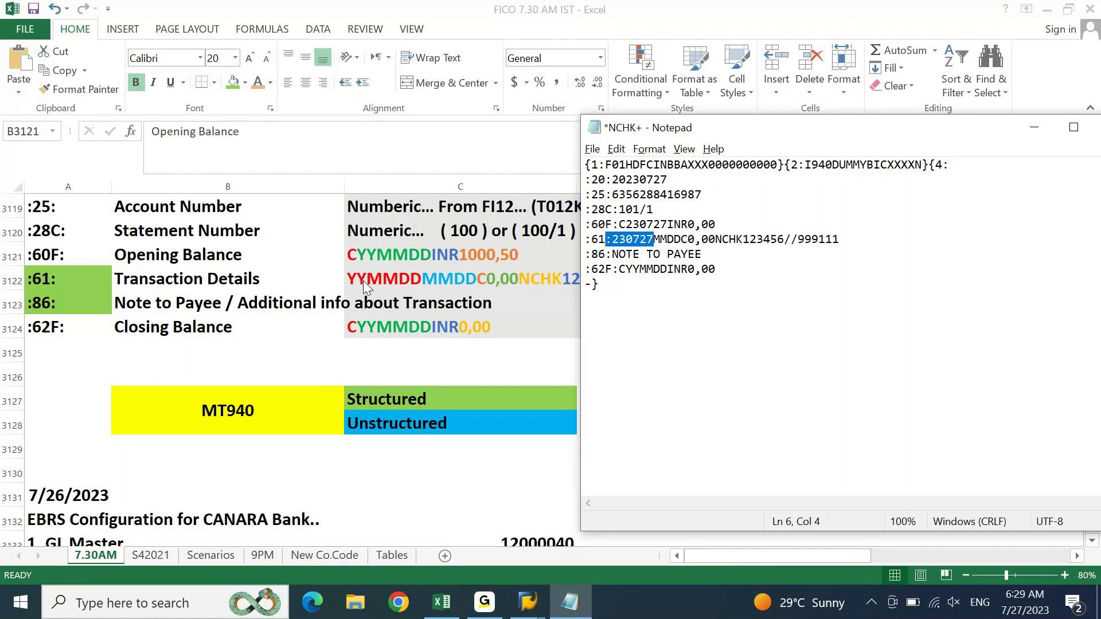
pyautogui.hotkey('shift', 'Right')
pyautogui.press('Right')
pyautogui.hotkey('shift', 'Right')
pyautogui.hotkey('shift', 'Right')
pyautogui.hotkey('shift', 'Right')
pyautogui.hotkey('shift', 'Right')
pyautogui.hotkey('shift', 'Right')
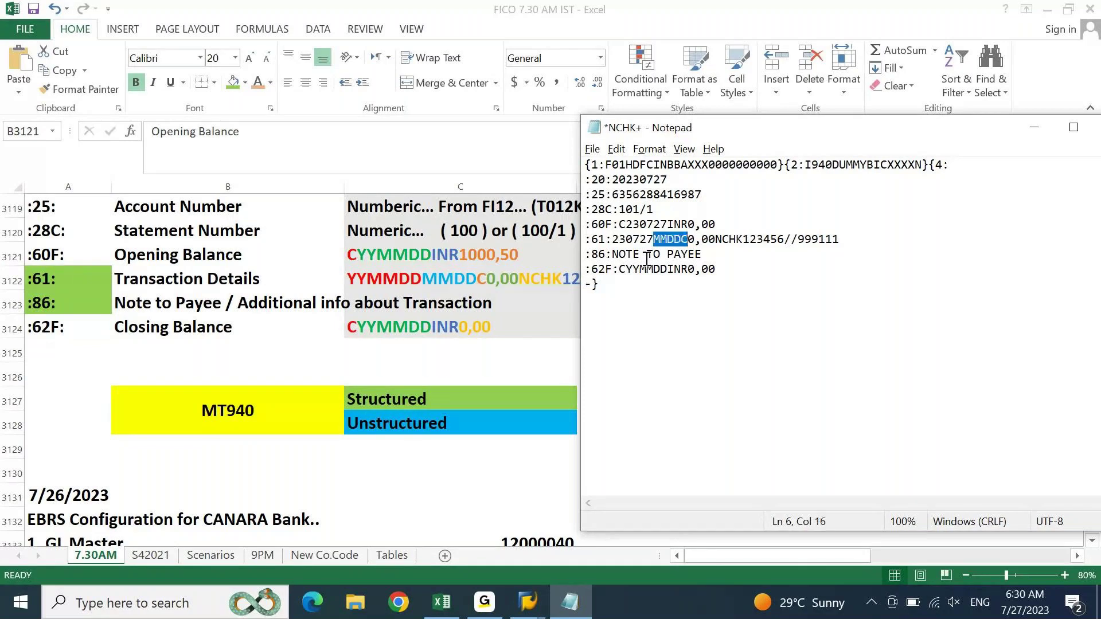
# Step: Replace the MMDD placeholder in tag :61: with 0723
pyautogui.hotkey('shift', 'Left')
pyautogui.press('Left')
pyautogui.press('Right')
pyautogui.press('Left')
pyautogui.hotkey('shift', 'Right')
pyautogui.hotkey('shift', 'Right')
pyautogui.write('07')
pyautogui.hotkey('shift', 'Right')
pyautogui.hotkey('shift', 'Right')
pyautogui.write('23')
# Step: Change the day of the four-digit date in tag :61: to 30 and save the file
pyautogui.press('Right')
pyautogui.press('Right')
pyautogui.hotkey('shift', 'Right')
pyautogui.hotkey('shift', 'Right')
pyautogui.press('Left')
pyautogui.press('Right')
pyautogui.hotkey('shift', 'Left')
pyautogui.hotkey('shift', 'Left')
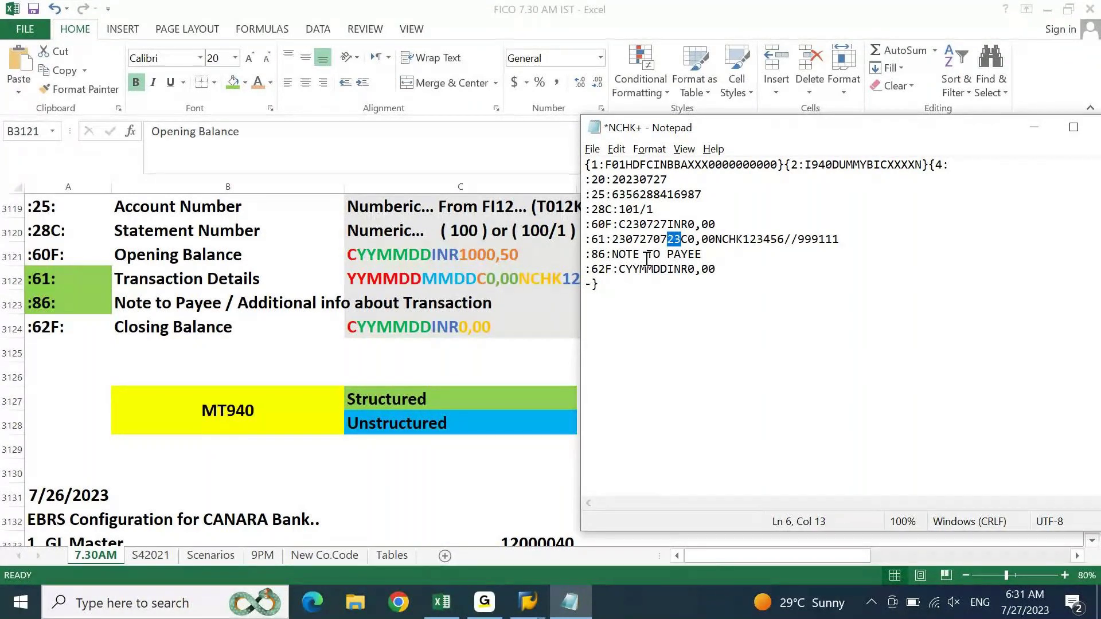
pyautogui.write('30')
pyautogui.hotkey('ctrl', 's')
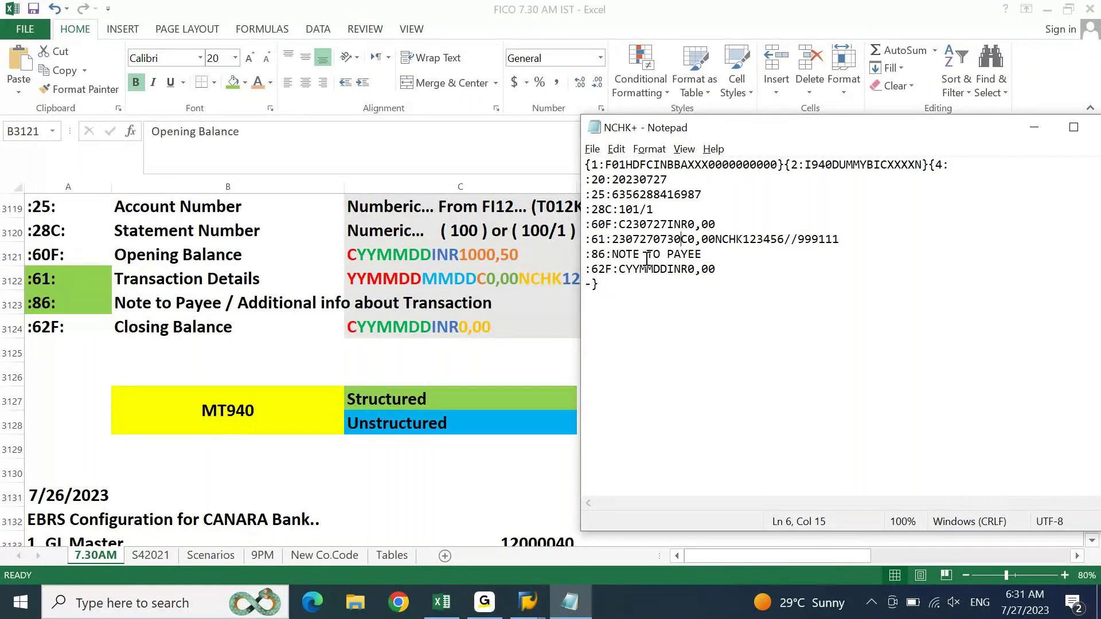
# Step: Compare the six-digit date with the four-digit date in tag :61: by highlighting each of them
pyautogui.hotkey('ctrl', 'Left')
pyautogui.hotkey('shift', 'Right')
pyautogui.hotkey('shift', 'Right')
pyautogui.hotkey('shift', 'Right')
pyautogui.hotkey('shift', 'Right')
pyautogui.hotkey('shift', 'Right')
pyautogui.press('Right')
pyautogui.press('Right')
pyautogui.press('Left')
pyautogui.hotkey('shift', 'Right')
pyautogui.hotkey('shift', 'Right')
pyautogui.hotkey('shift', 'Right')
pyautogui.hotkey('shift', 'Right')
pyautogui.press('Left')
pyautogui.press('Right')
pyautogui.press('Left')
pyautogui.press('Left')
pyautogui.press('Left')
pyautogui.press('Left')
pyautogui.press('Left')
# Step: Set the four-digit date in tag :61: to 0727 and the six-digit date to 230724
pyautogui.press('Right')
pyautogui.press('Right')
pyautogui.press('Right')
pyautogui.press('Right')
pyautogui.press('Right')
pyautogui.press('Right')
pyautogui.press('Right')
pyautogui.hotkey('shift', 'Left')
pyautogui.hotkey('shift', 'Left')
pyautogui.write('27')
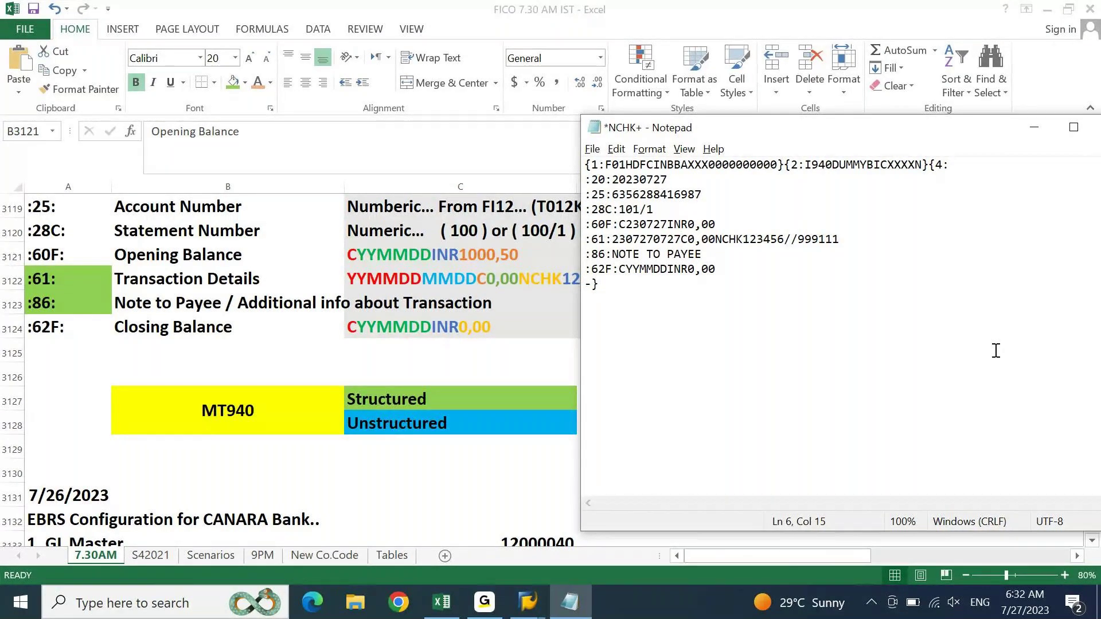
pyautogui.hotkey('shift', 'Left')
pyautogui.write('4')
# Step: Highlight the six-digit date at the start of tag :61: to review it
pyautogui.press('Right')
pyautogui.press('Right')
pyautogui.press('Right')
pyautogui.hotkey('shift', 'Right')
pyautogui.hotkey('shift', 'Right')
pyautogui.hotkey('shift', 'Right')
pyautogui.hotkey('shift', 'Right')
pyautogui.hotkey('shift', 'Right')
pyautogui.hotkey('shift', 'Right')
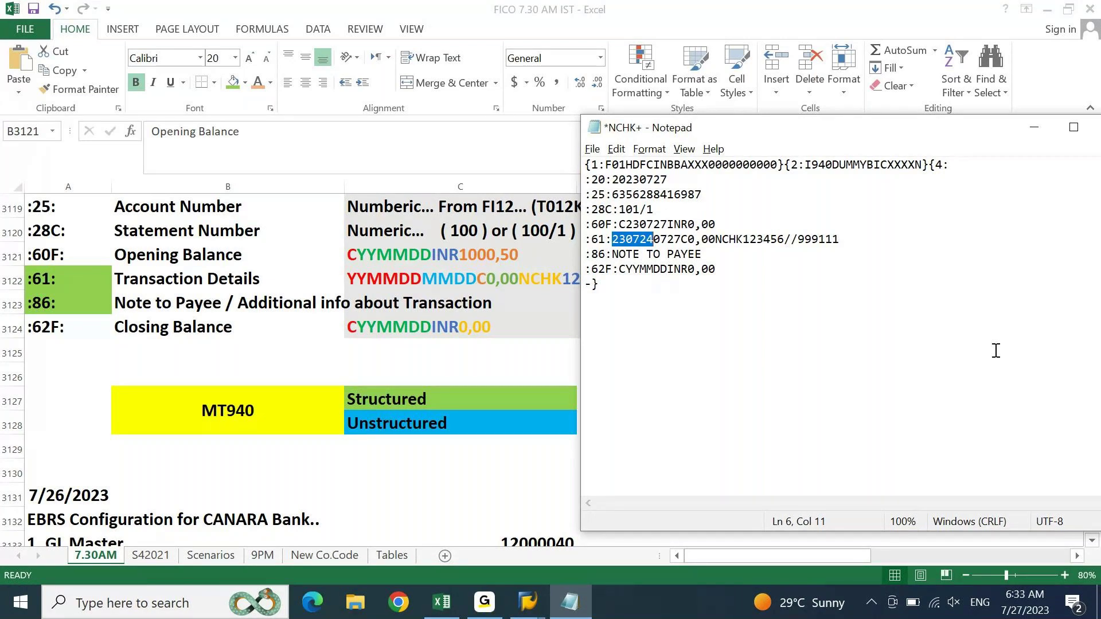
# Step: Examine the credit indicator C in tag :61: and return to the workbook's MT940 tag table to compare it
pyautogui.press('Right')
pyautogui.press('Right')
pyautogui.press('Right')
pyautogui.press('Right')
pyautogui.press('Right')
pyautogui.hotkey('shift', 'Right')
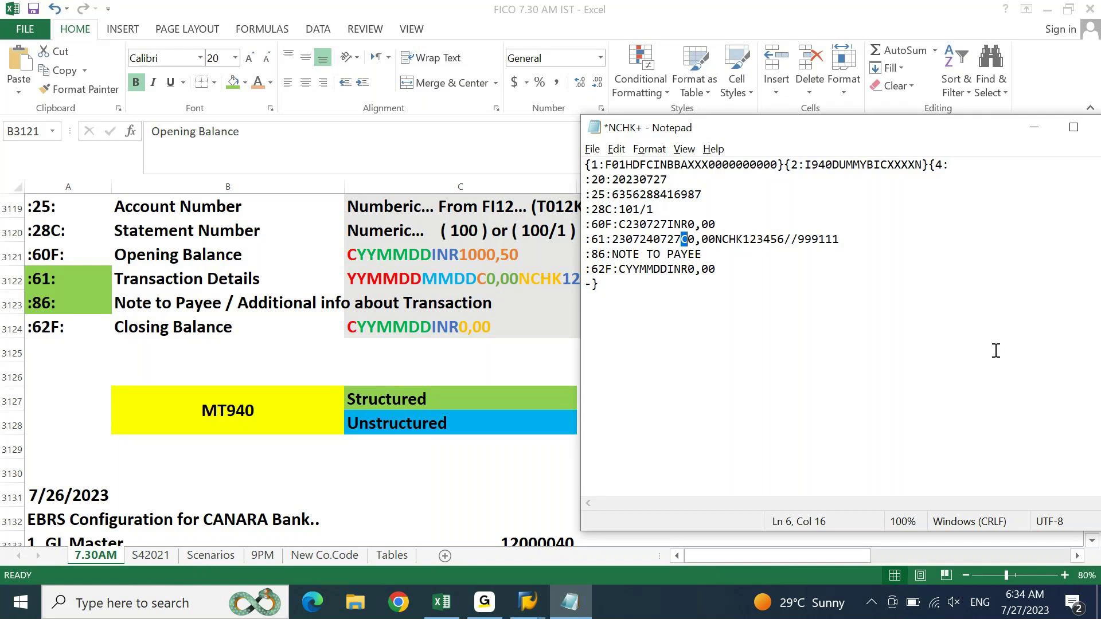
pyautogui.press('Left')
pyautogui.hotkey('shift', 'Right')
pyautogui.press('Left')
pyautogui.hotkey('shift', 'Left')
pyautogui.hotkey('alt', 'Tab')
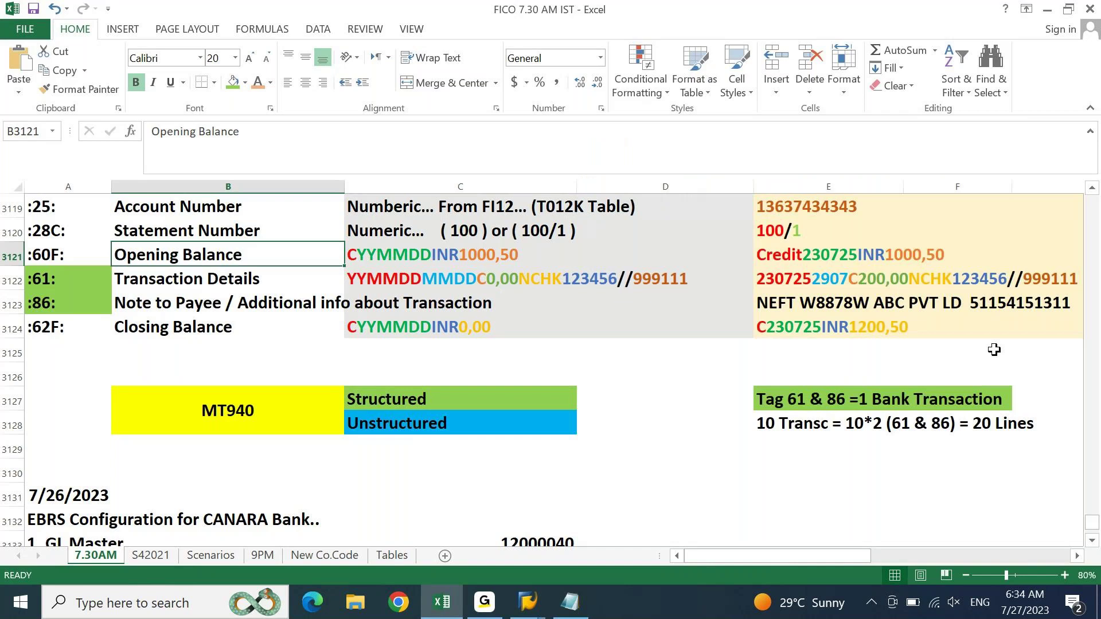
# Step: Check the sign beside the NCHK code for the received check in the workbook's sample bank statement
pyautogui.press('pagedown')
pyautogui.press('pagedown')
pyautogui.press('pagedown')
pyautogui.press('Right')
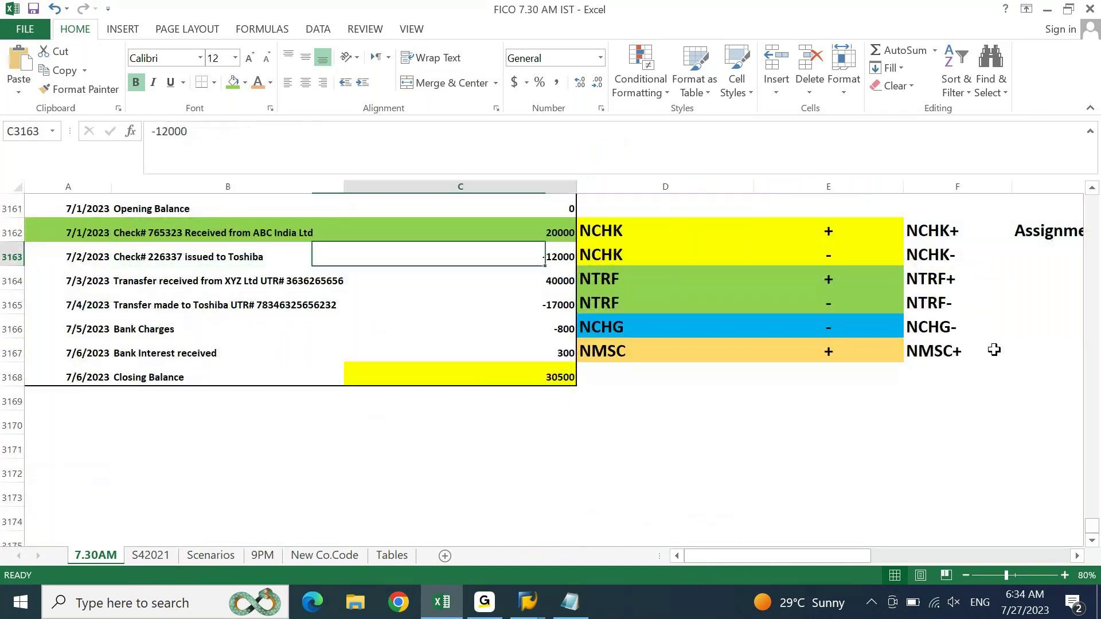
pyautogui.press('Right')
pyautogui.press('Right')
pyautogui.press('Up')
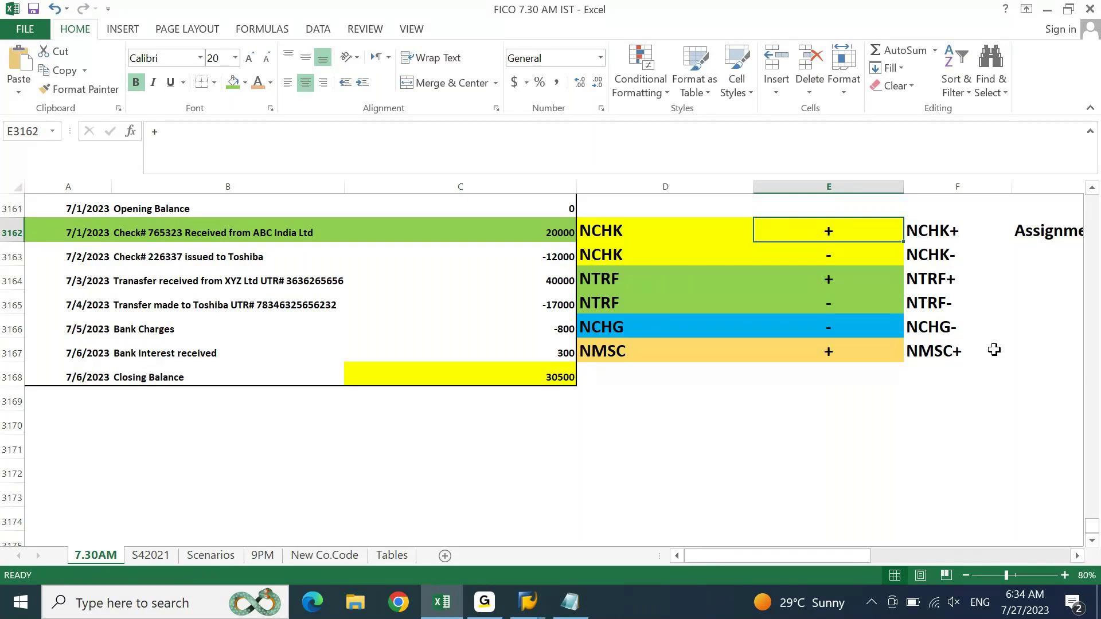
# Step: Look up the received check's amount in the workbook and set the amount in tag :61: of the NCHK+ file to 20000
pyautogui.hotkey('alt', 'Tab')
pyautogui.press('Left')
pyautogui.hotkey('alt', 'Tab')
pyautogui.press('Left')
pyautogui.press('Left')
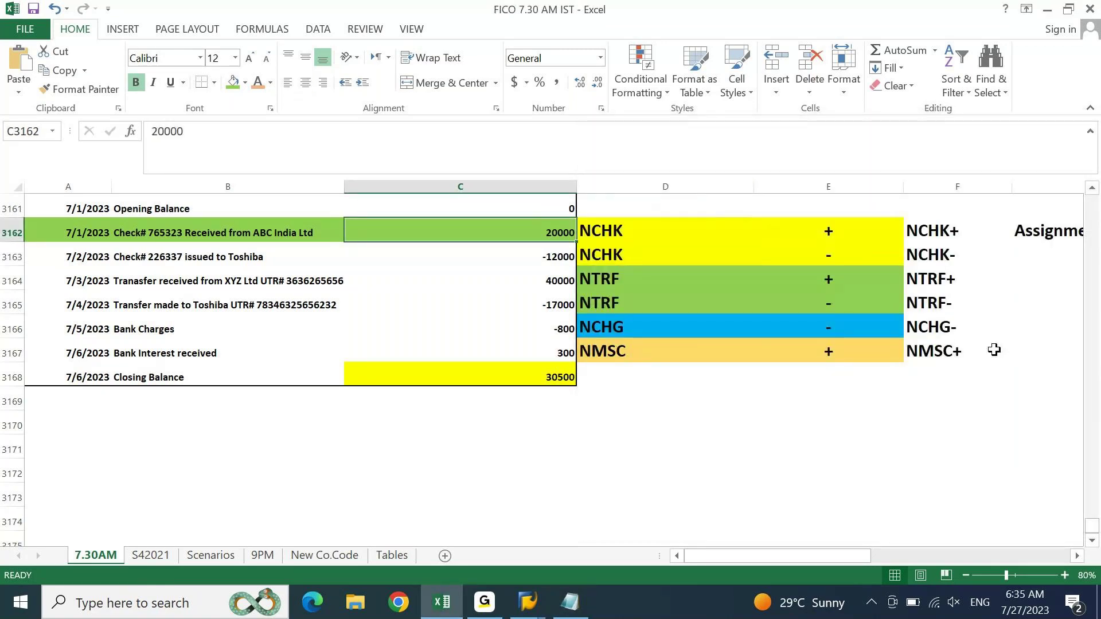
pyautogui.hotkey('alt', 'Tab')
pyautogui.press('Right')
pyautogui.hotkey('shift', 'Right')
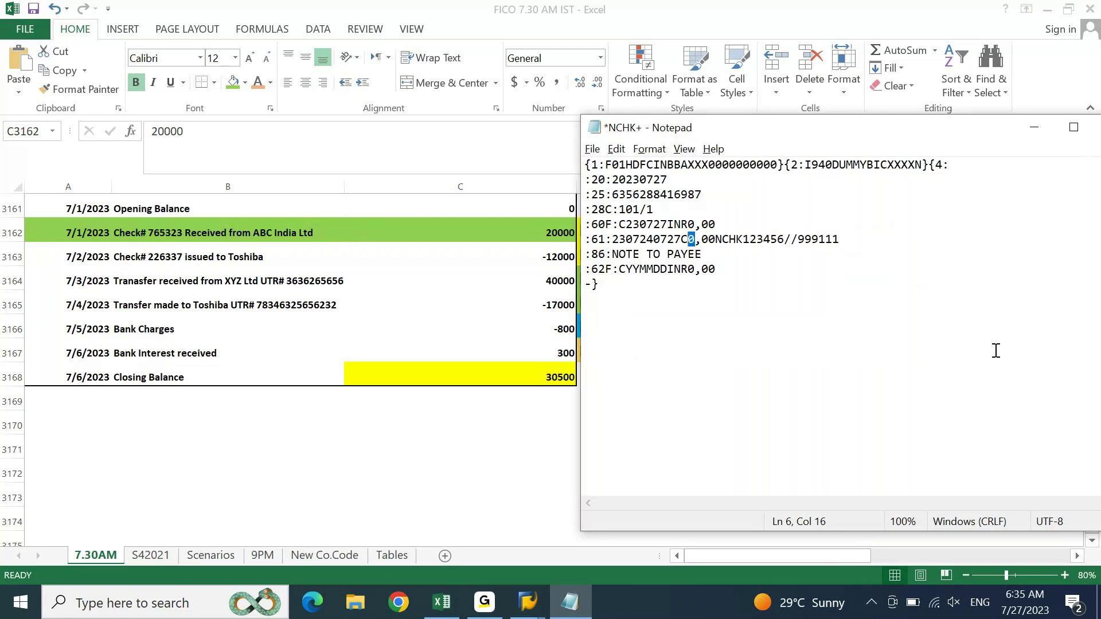
pyautogui.write('20000')
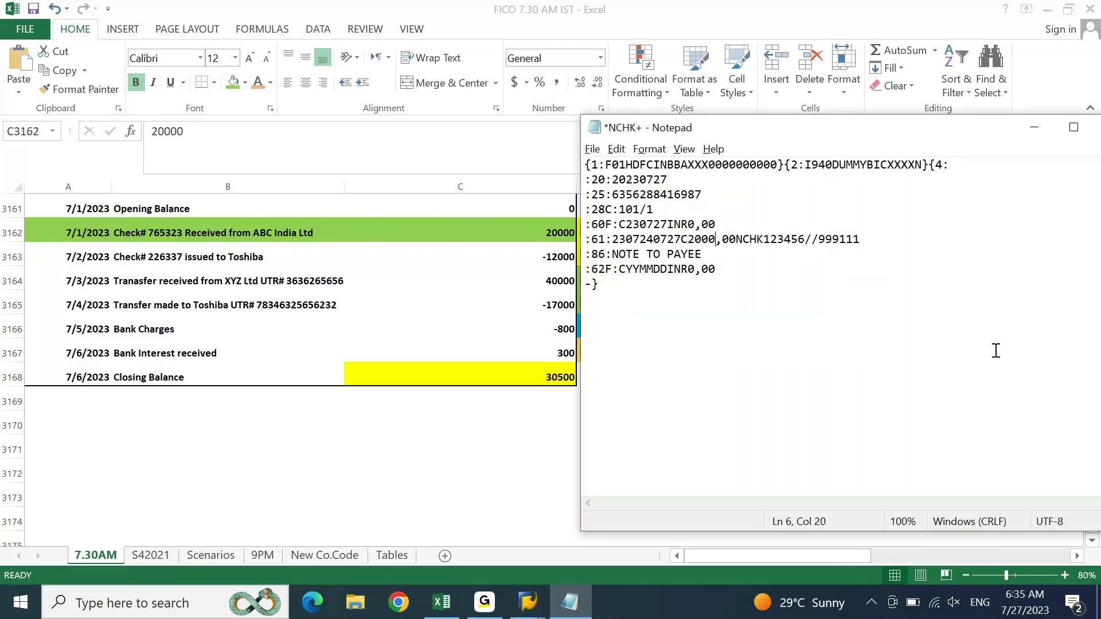
pyautogui.press('Left')
pyautogui.press('Left')
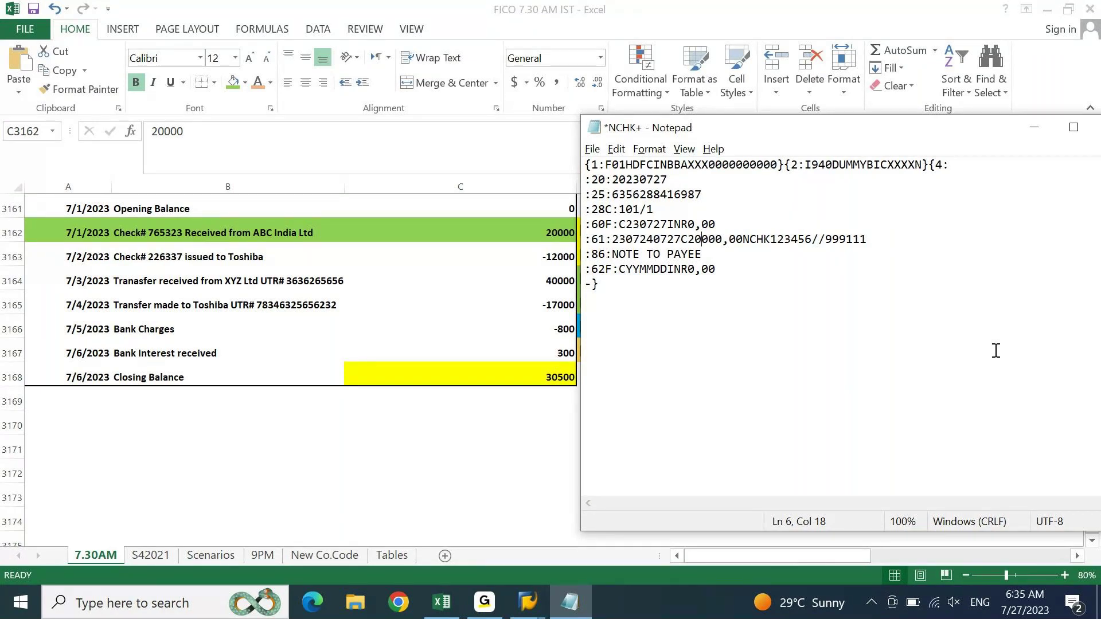
# Step: Review the amount's decimals, the NCHK code and the credit indicator C in tag :61: by highlighting them
pyautogui.press('Right')
pyautogui.press('Right')
pyautogui.press('Right')
pyautogui.hotkey('shift', 'Right')
pyautogui.hotkey('shift', 'Right')
pyautogui.hotkey('shift', 'Left')
pyautogui.hotkey('shift', 'Left')
pyautogui.hotkey('shift', 'Left')
pyautogui.press('Left')
pyautogui.hotkey('shift', 'Right')
pyautogui.press('Right')
pyautogui.press('Right')
pyautogui.press('Right')
pyautogui.press('Left')
pyautogui.hotkey('shift', 'Right')
pyautogui.hotkey('shift', 'Right')
pyautogui.hotkey('shift', 'Right')
pyautogui.hotkey('shift', 'Right')
pyautogui.press('Left')
pyautogui.hotkey('shift', 'Right')
pyautogui.hotkey('shift', 'Right')
pyautogui.hotkey('shift', 'Right')
pyautogui.hotkey('shift', 'Right')
pyautogui.moveTo(681, 239); pyautogui.dragTo(688, 239)
# Step: Replace the placeholder check number after NCHK in tag :61: with 765323
pyautogui.press('Right')
pyautogui.press('Down')
pyautogui.press('Home')
pyautogui.press('Right')
pyautogui.press('Right')
pyautogui.press('Right')
pyautogui.press('Right')
pyautogui.press('Right')
pyautogui.press('Right')
pyautogui.press('Right')
pyautogui.press('Right')
pyautogui.press('Right')
pyautogui.press('Right')
pyautogui.press('Down')
pyautogui.press('Left')
pyautogui.press('Right')
pyautogui.press('Right')
pyautogui.press('Right')
pyautogui.press('Right')
pyautogui.press('Right')
pyautogui.press('Right')
pyautogui.press('Right')
pyautogui.press('Right')
pyautogui.press('Right')
pyautogui.press('Right')
pyautogui.press('Right')
pyautogui.press('Right')
pyautogui.hotkey('shift', 'Right')
pyautogui.hotkey('shift', 'Right')
pyautogui.hotkey('shift', 'Right')
pyautogui.hotkey('shift', 'Right')
pyautogui.hotkey('shift', 'Right')
pyautogui.hotkey('shift', 'Right')
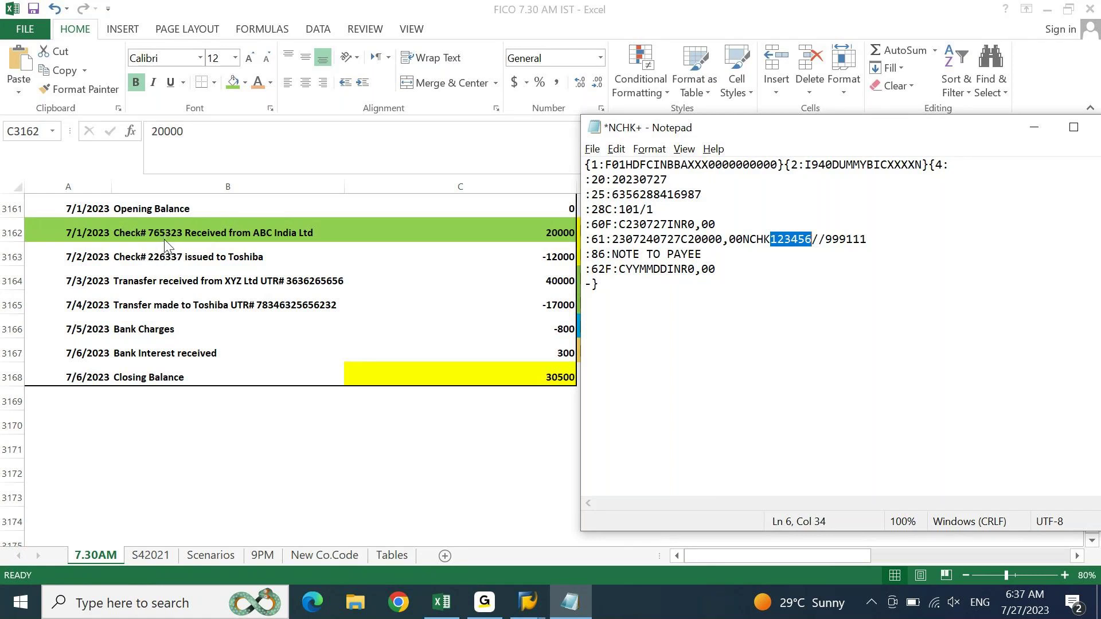
pyautogui.write('765323')
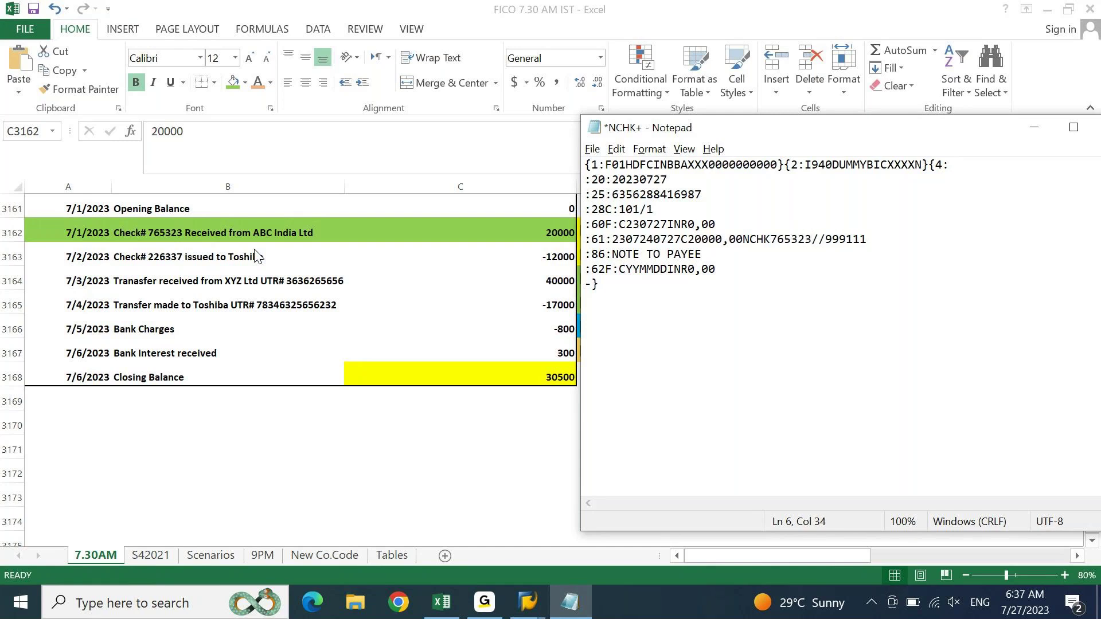
# Step: Switch to SAP, examine the open line items of the Canara incoming check G/L account in company code DEIN, and return to the NCHK+ file
pyautogui.click(525, 595)
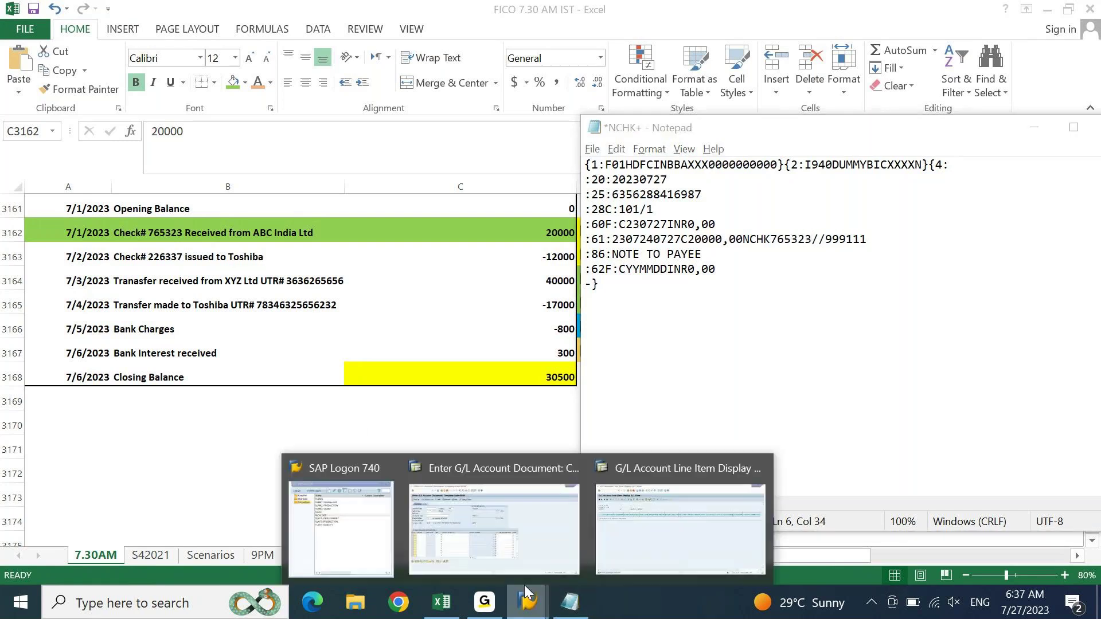
pyautogui.click(656, 529)
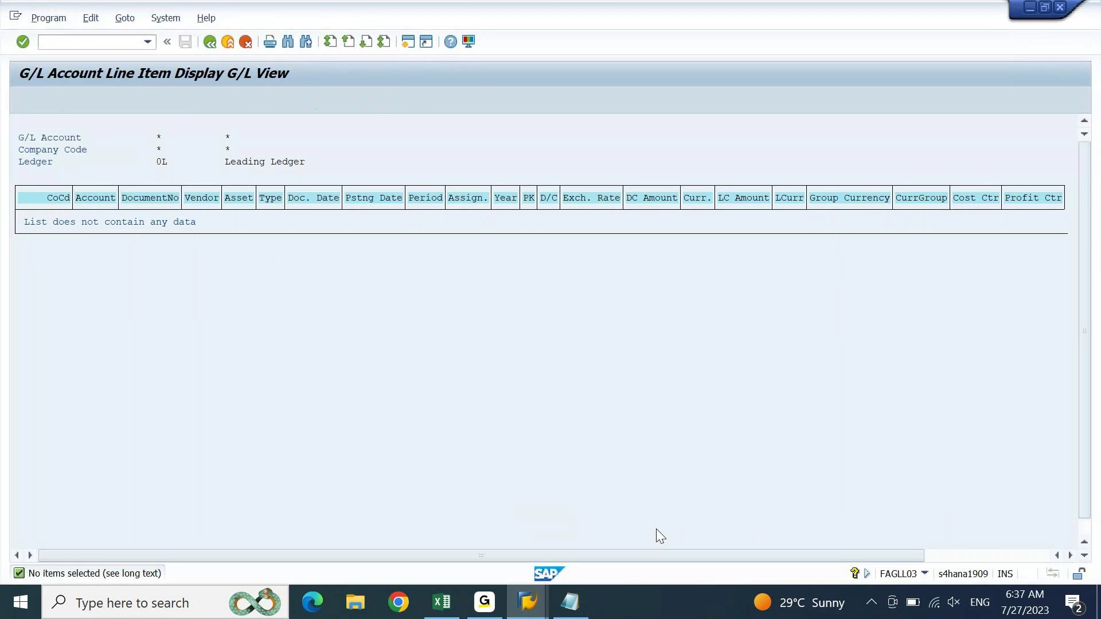
pyautogui.press('F3')
pyautogui.press('End')
pyautogui.hotkey('shift', 'Left')
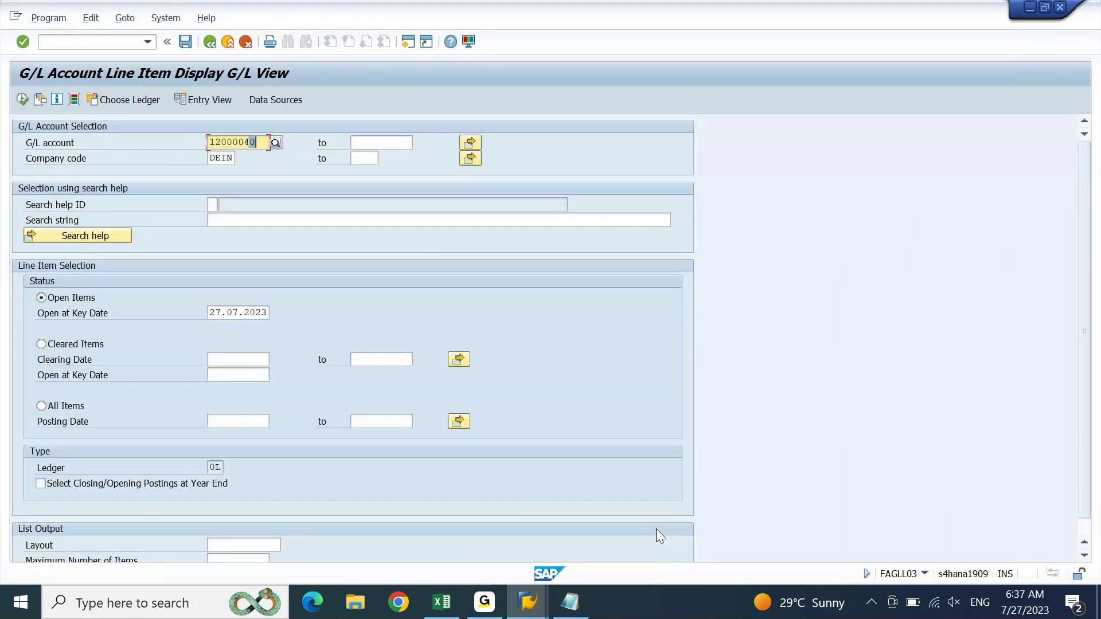
pyautogui.write('1')
pyautogui.press('Return')
pyautogui.press('F8')
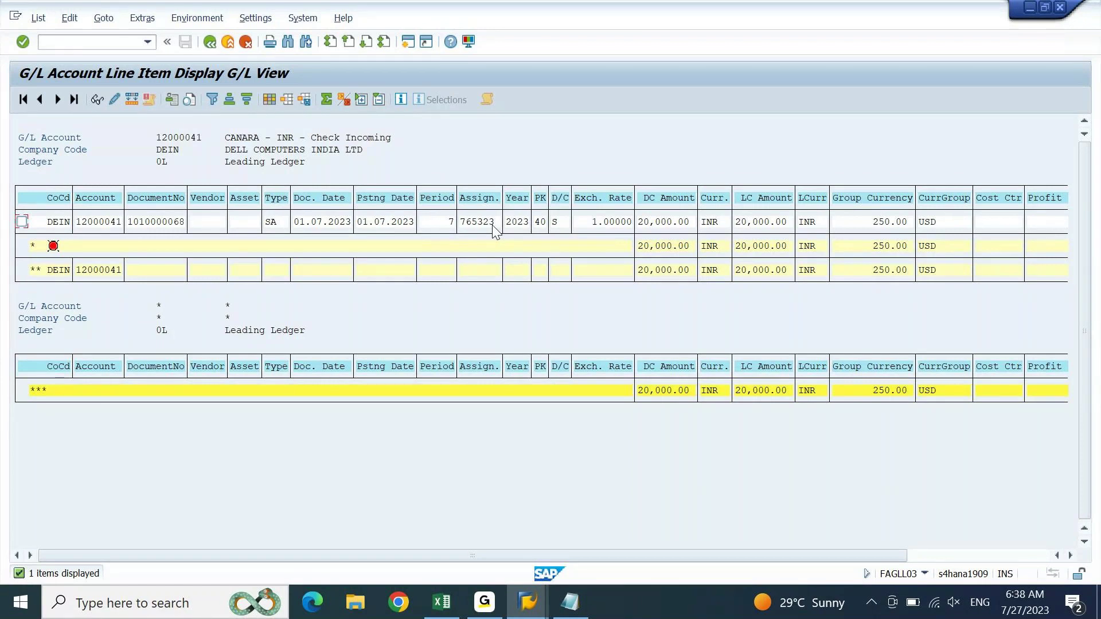
pyautogui.press('F3')
pyautogui.click(443, 602)
pyautogui.click(569, 601)
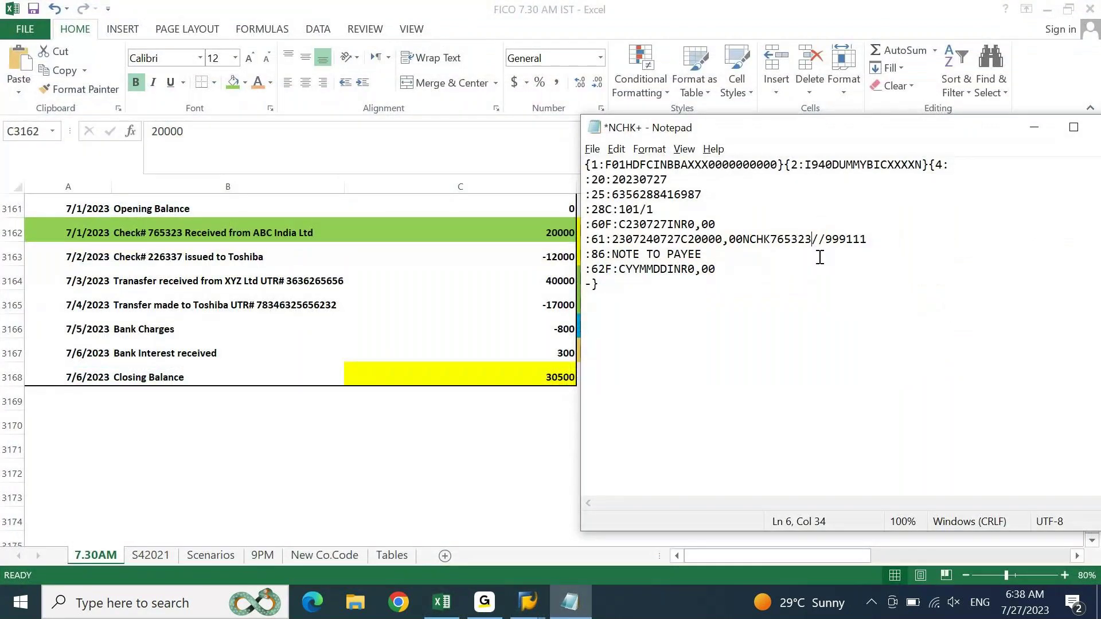
# Step: Compare the reference after the double slash with the check number in tag :61: by highlighting each of them
pyautogui.press('Right')
pyautogui.press('Right')
pyautogui.hotkey('shift', 'End')
pyautogui.press('Left')
pyautogui.press('Left')
pyautogui.press('Left')
pyautogui.hotkey('shift', 'Left')
pyautogui.hotkey('shift', 'Left')
pyautogui.hotkey('shift', 'Left')
pyautogui.hotkey('shift', 'Left')
pyautogui.hotkey('shift', 'Left')
pyautogui.hotkey('shift', 'Left')
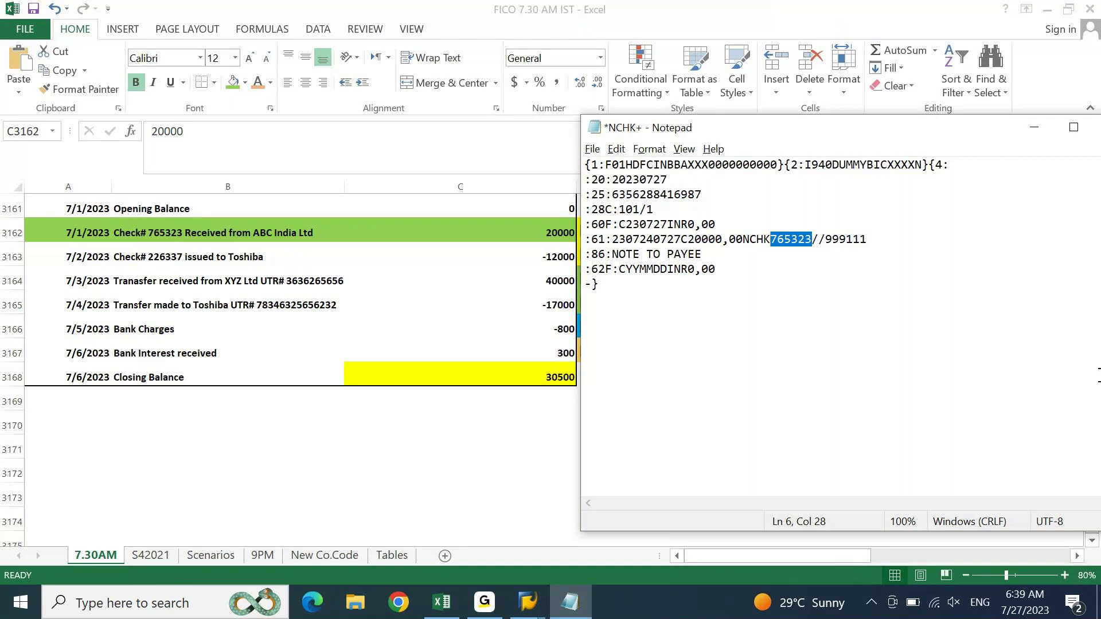
# Step: Replace the reference 999111 after the double slash in tag :61: with CHQ DEPOSIT and save the file
pyautogui.press('Right')
pyautogui.hotkey('shift', 'End')
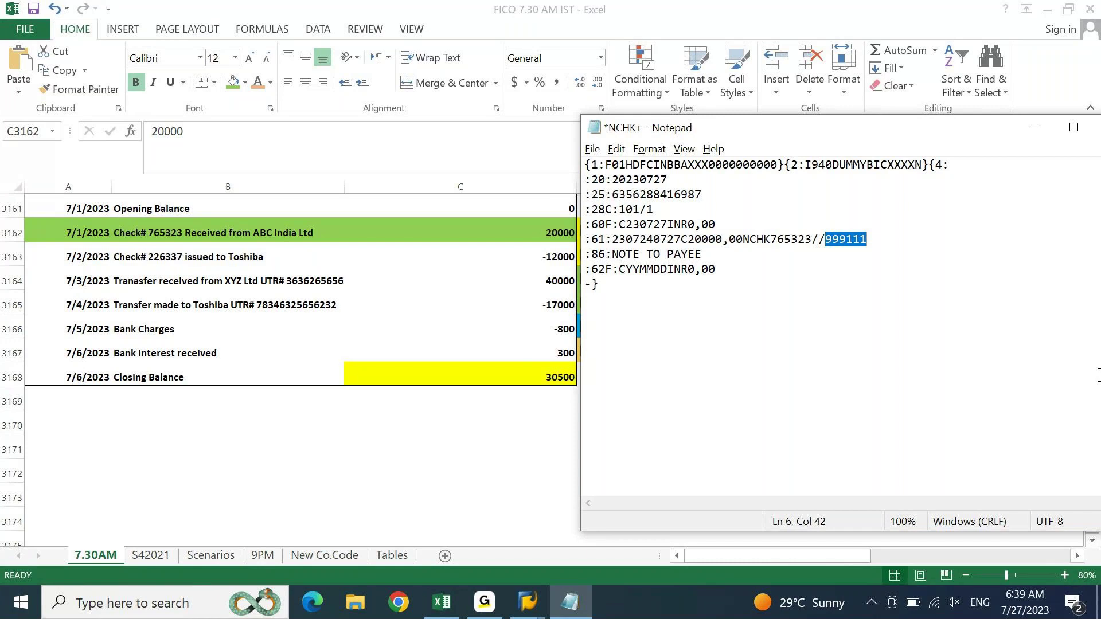
pyautogui.write('CG')
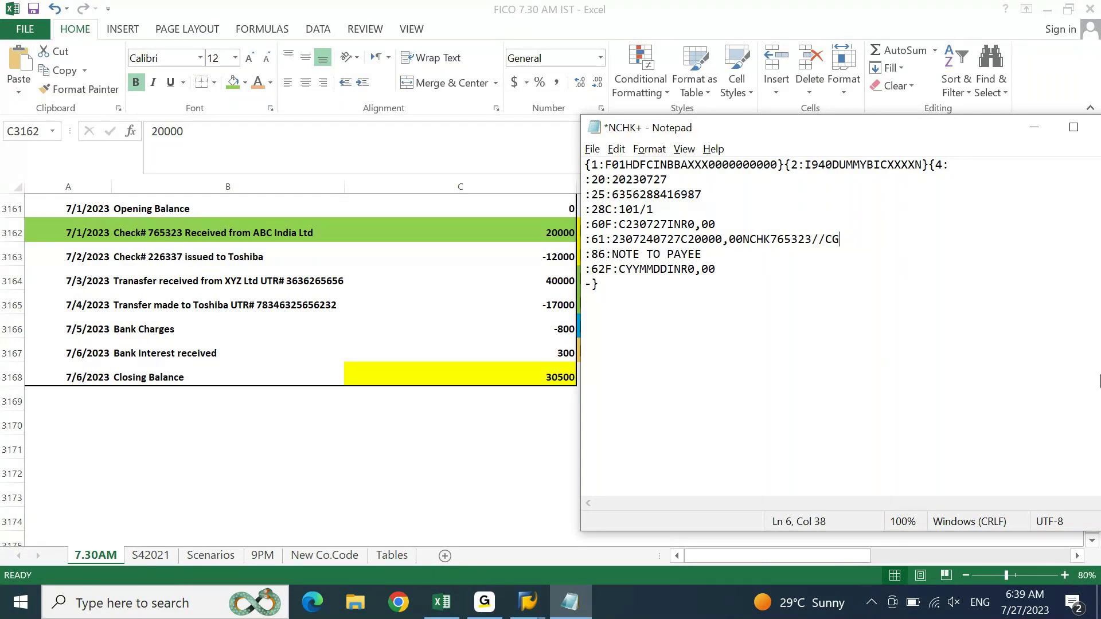
pyautogui.write('Q')
pyautogui.press('BackSpace')
pyautogui.press('BackSpace')
pyautogui.write('HQ DEPOSIT')
pyautogui.hotkey('ctrl', 's')
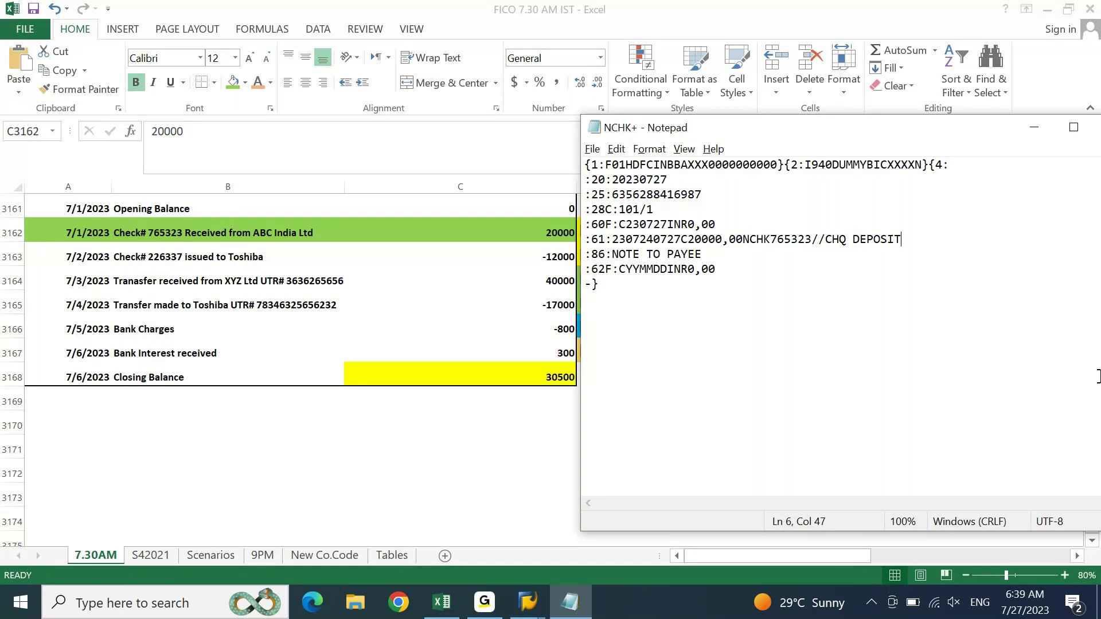
# Step: Highlight the check number between NCHK and the double slash in tag :61: to review it
pyautogui.hotkey('ctrl', 'Left')
pyautogui.hotkey('ctrl', 'Left')
pyautogui.press('Left')
pyautogui.hotkey('shift', 'Left')
pyautogui.hotkey('shift', 'Left')
pyautogui.hotkey('shift', 'Left')
pyautogui.hotkey('shift', 'Left')
pyautogui.hotkey('shift', 'Left')
pyautogui.hotkey('shift', 'Left')
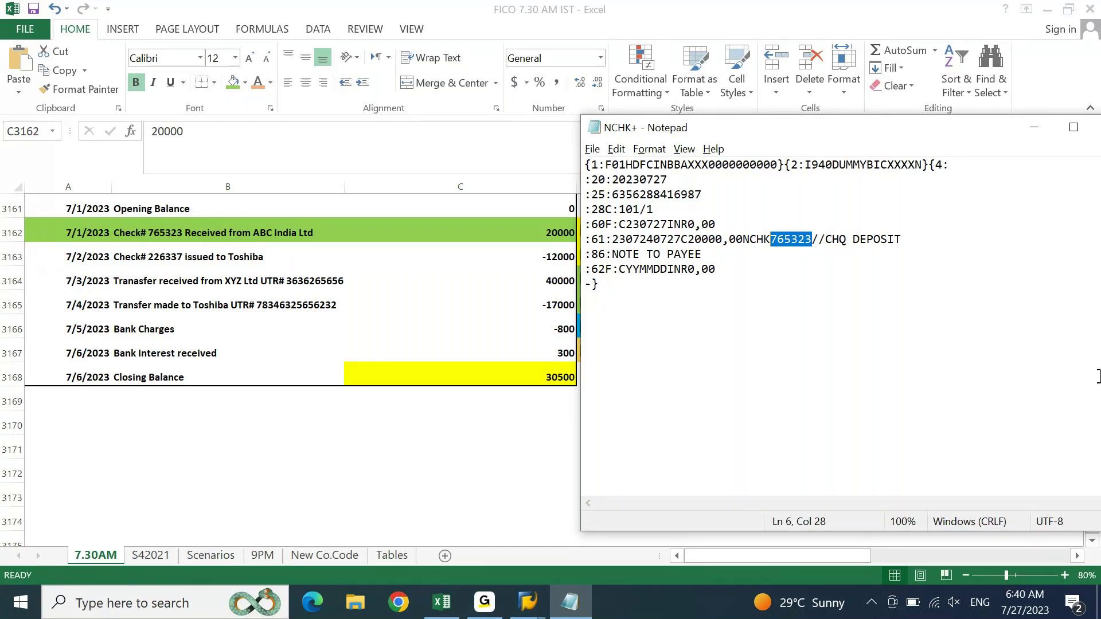
# Step: Examine the tag :86: line and its placeholder note text by highlighting them
pyautogui.press('Down')
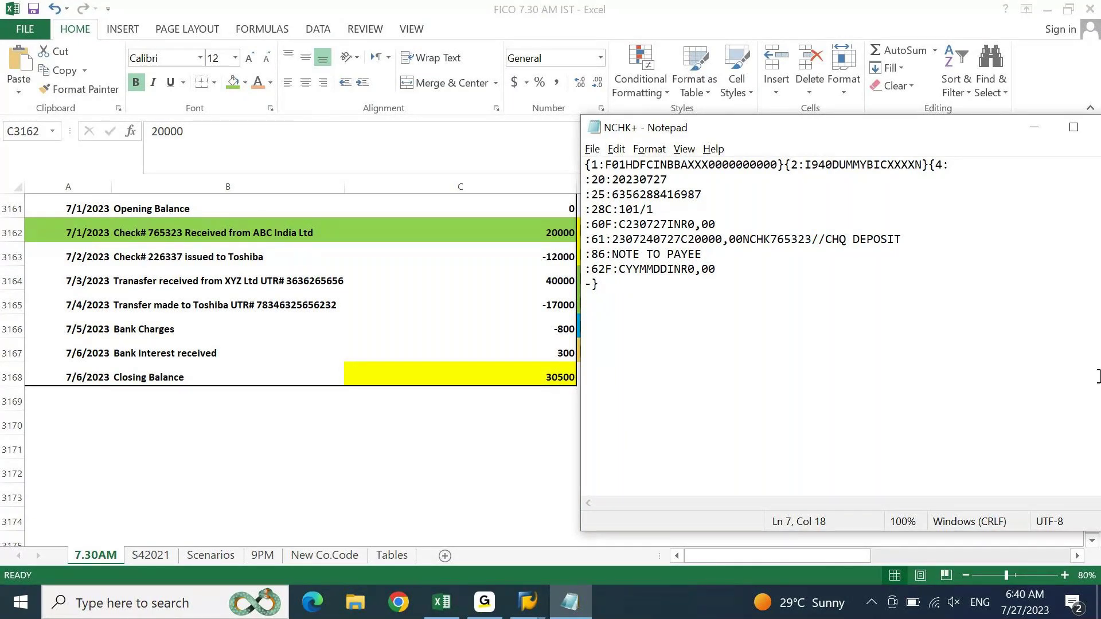
pyautogui.hotkey('shift', 'Left')
pyautogui.hotkey('shift', 'Left')
pyautogui.hotkey('shift', 'Left')
pyautogui.hotkey('shift', 'Left')
pyautogui.hotkey('shift', 'Left')
pyautogui.hotkey('shift', 'Left')
pyautogui.hotkey('shift', 'Left')
pyautogui.hotkey('shift', 'Left')
pyautogui.hotkey('shift', 'Left')
pyautogui.hotkey('shift', 'Left')
pyautogui.hotkey('shift', 'Left')
pyautogui.hotkey('shift', 'Left')
pyautogui.hotkey('shift', 'Left')
pyautogui.hotkey('shift', 'Left')
pyautogui.hotkey('shift', 'Left')
pyautogui.hotkey('shift', 'Left')
pyautogui.hotkey('shift', 'Left')
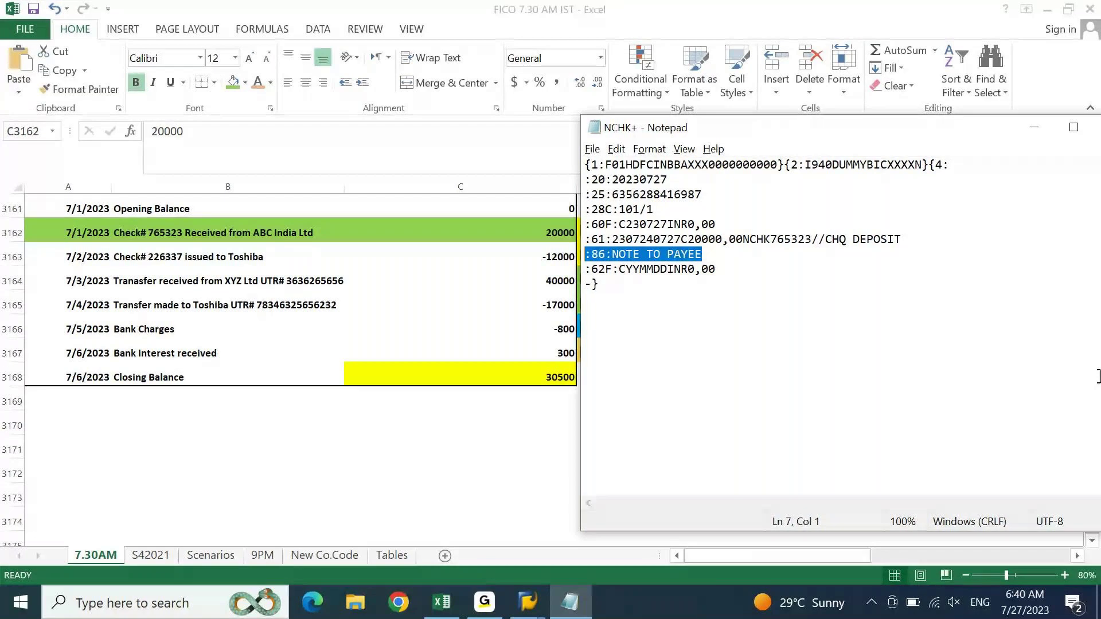
pyautogui.hotkey('shift', 'Right')
pyautogui.hotkey('shift', 'Right')
pyautogui.hotkey('shift', 'Right')
pyautogui.hotkey('shift', 'Right')
pyautogui.hotkey('shift', 'Right')
pyautogui.hotkey('shift', 'Right')
pyautogui.hotkey('shift', 'Right')
pyautogui.hotkey('shift', 'Right')
pyautogui.hotkey('shift', 'Right')
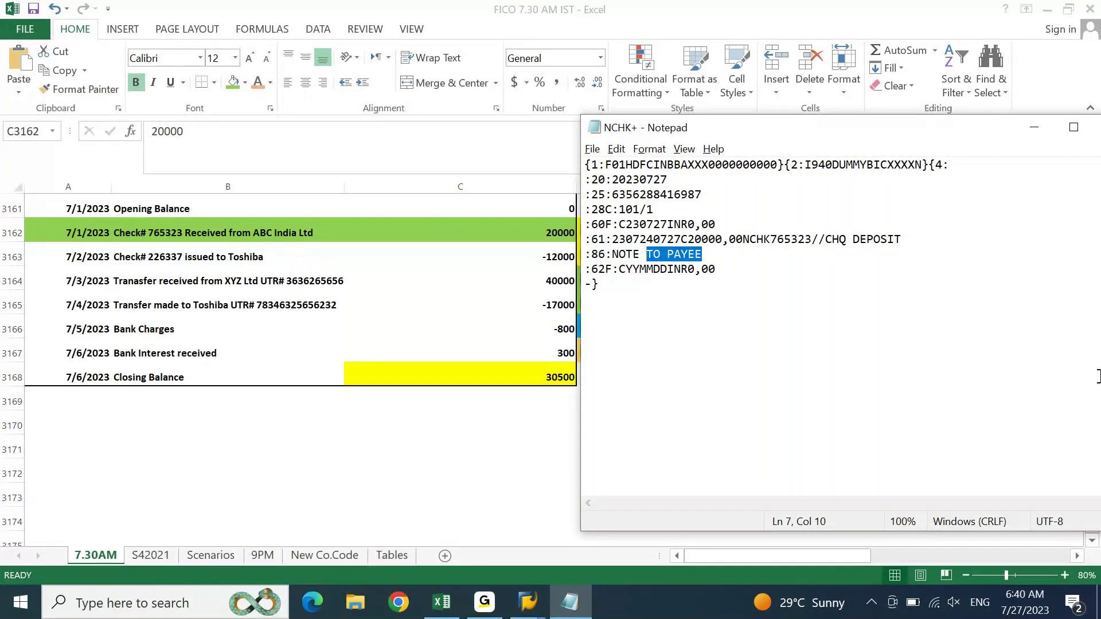
pyautogui.hotkey('shift', 'Left')
pyautogui.hotkey('shift', 'Left')
pyautogui.hotkey('shift', 'Left')
pyautogui.hotkey('shift', 'Left')
pyautogui.hotkey('shift', 'Left')
pyautogui.press('Right')
pyautogui.press('Right')
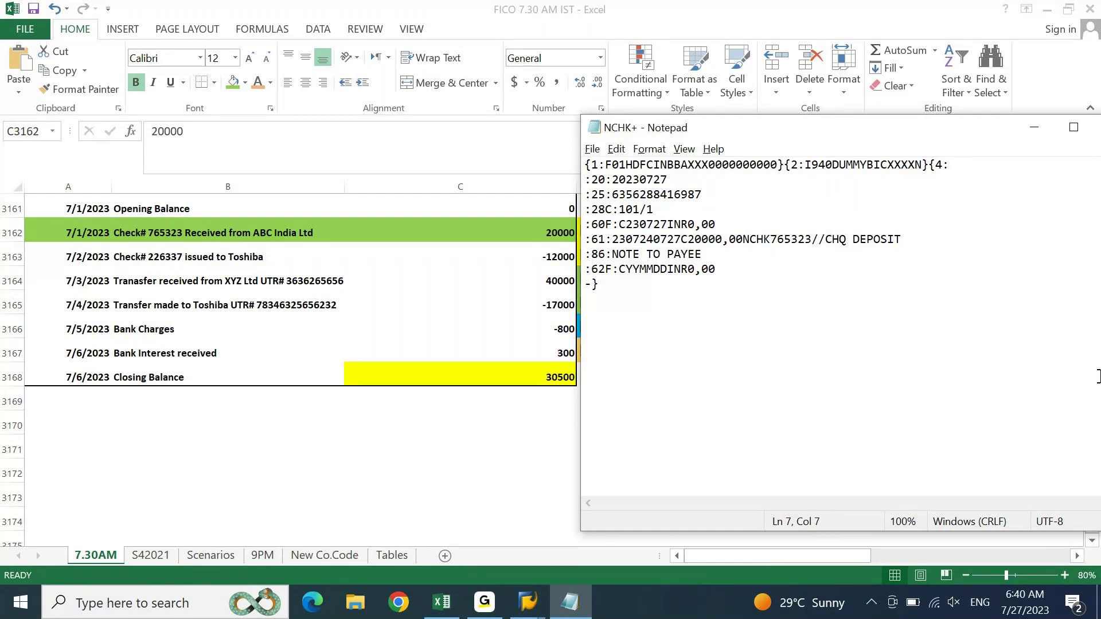
# Step: Replace the note text in tag :86: with "CHQ DEPOSIT 765323 D-MART INDIA" and save the file
pyautogui.hotkey('shift', 'Right')
pyautogui.hotkey('shift', 'Right')
pyautogui.hotkey('shift', 'Right')
pyautogui.hotkey('shift', 'Right')
pyautogui.hotkey('ctrl', 'shift', 'Right')
pyautogui.hotkey('ctrl', 'shift', 'Right')
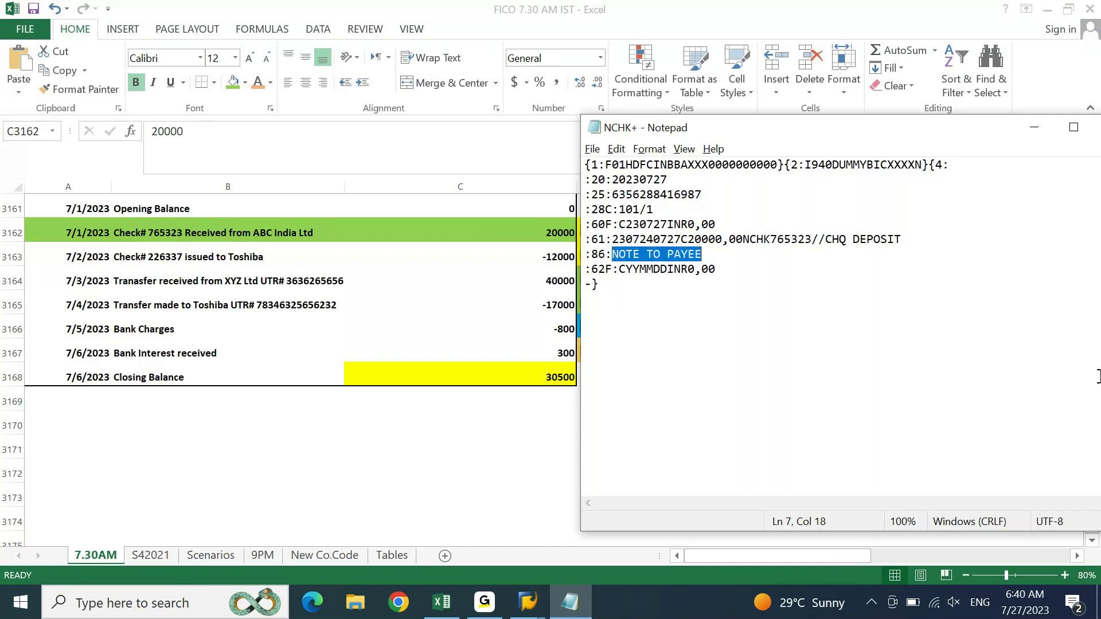
pyautogui.write('CH')
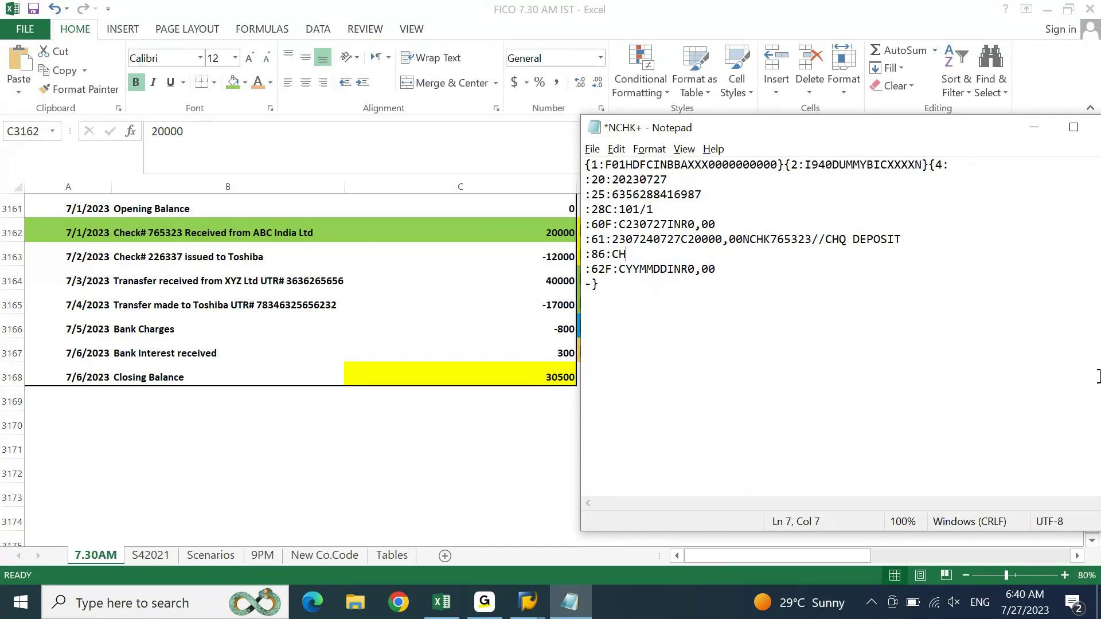
pyautogui.write('Q DEPOSIT 765323')
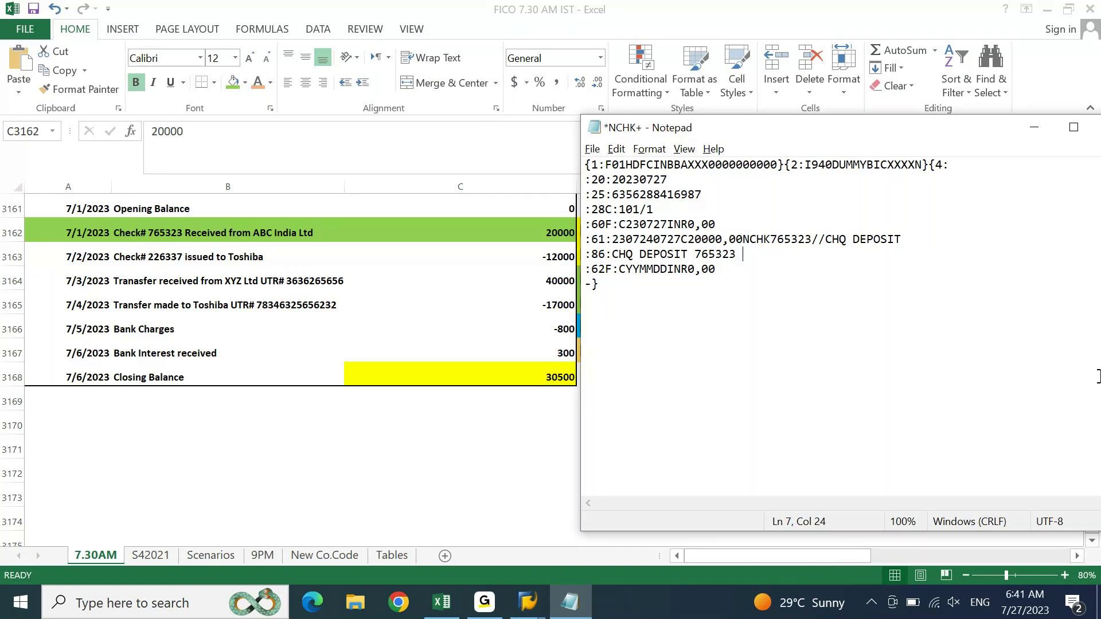
pyautogui.write('D-MART INDIA')
pyautogui.hotkey('ctrl', 's')
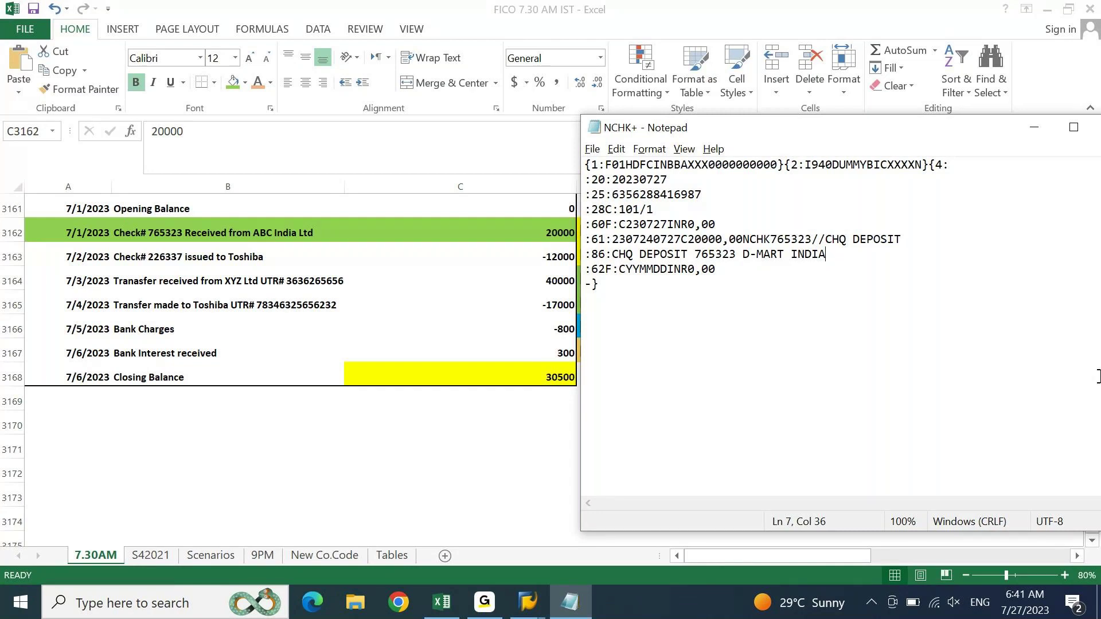
# Step: Highlight the text from NCHK in tag :61: through 765323 in tag :86: to review it
pyautogui.hotkey('ctrl', 'Left')
pyautogui.hotkey('ctrl', 'Left')
pyautogui.hotkey('shift', 'Up')
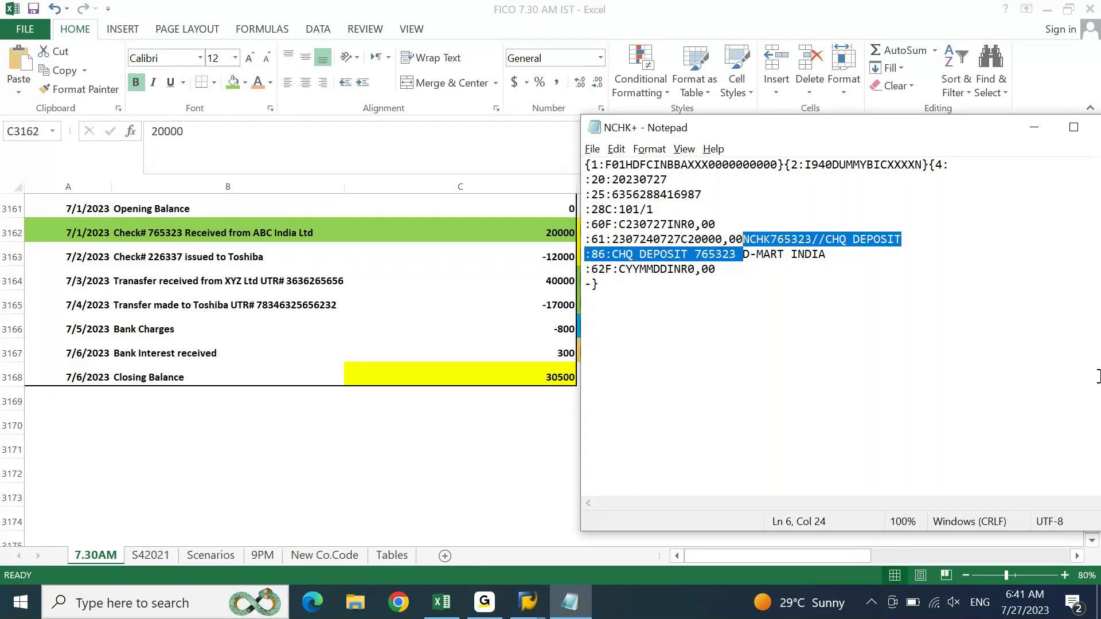
pyautogui.hotkey('shift', 'Down')
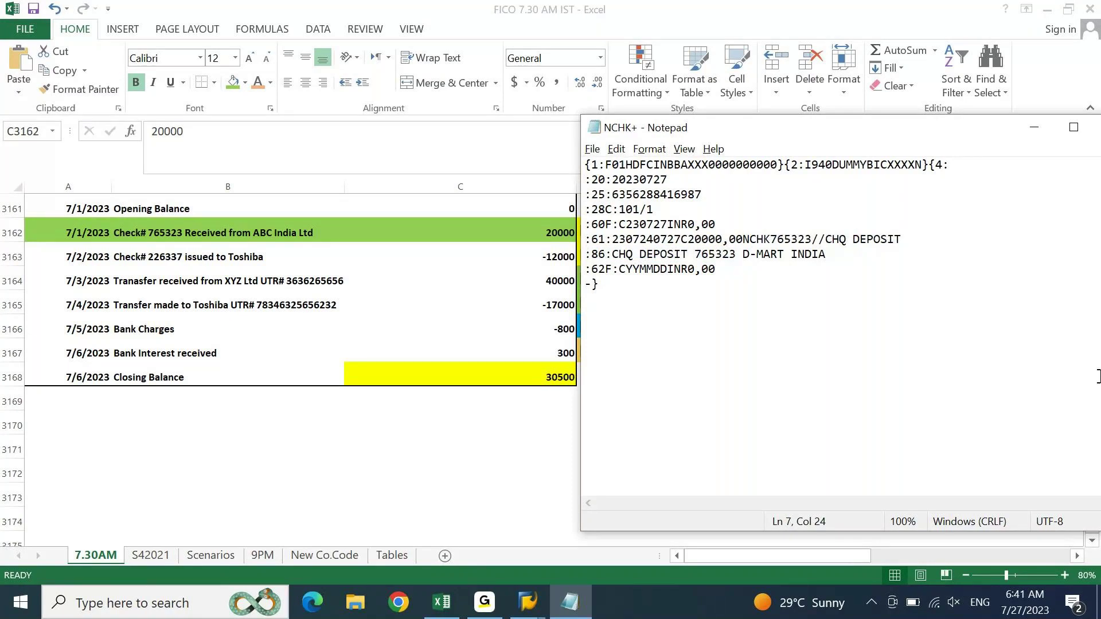
# Step: Examine the closing balance line in tag :62F: and its credit indicator C by highlighting them
pyautogui.press('Down')
pyautogui.press('Home')
pyautogui.press('Right')
pyautogui.press('Right')
pyautogui.hotkey('shift', 'Down')
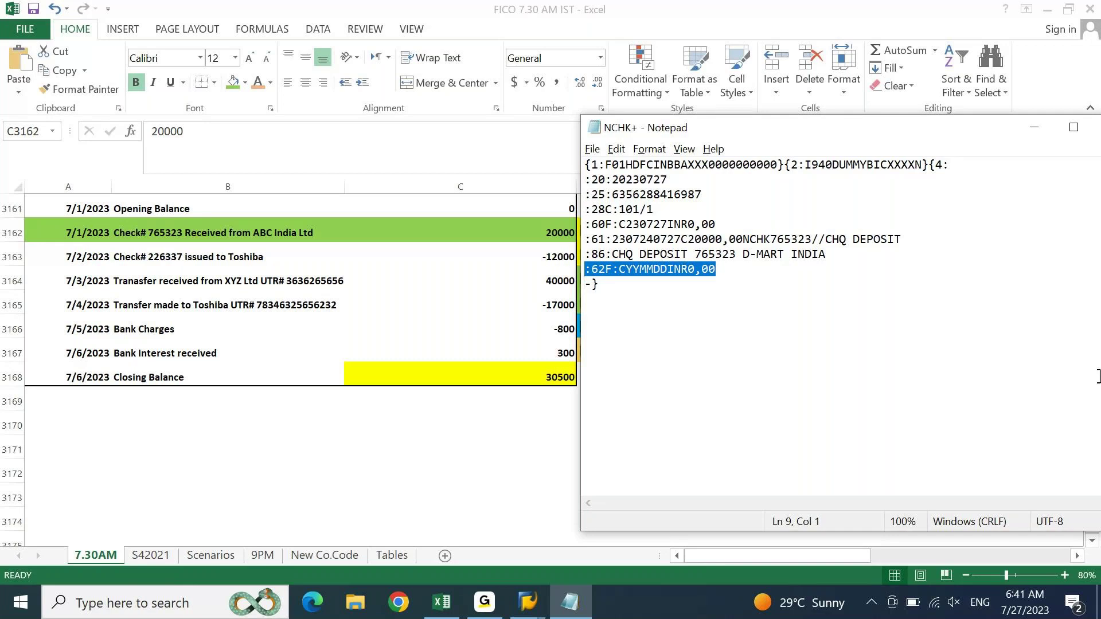
pyautogui.press('Up')
pyautogui.press('Right')
pyautogui.press('Right')
pyautogui.press('Right')
pyautogui.press('Right')
pyautogui.press('Right')
pyautogui.hotkey('shift', 'Right')
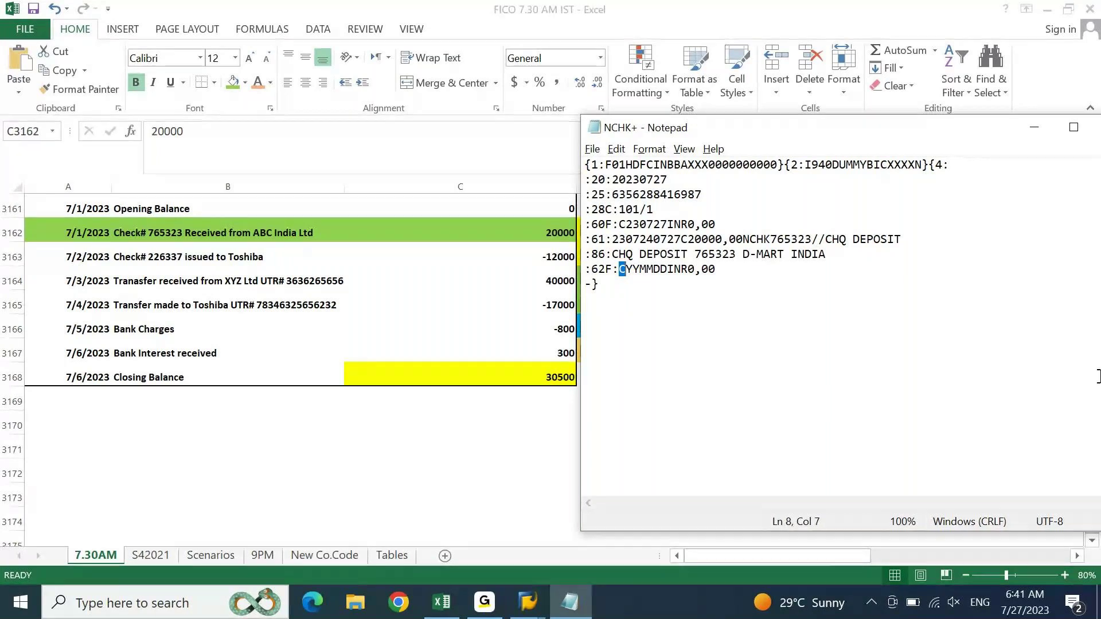
# Step: Highlight the YYMMDD placeholder in tag :62F: and compare it with the month and day in tag :20:
pyautogui.press('Right')
pyautogui.hotkey('shift', 'Right')
pyautogui.hotkey('shift', 'Right')
pyautogui.hotkey('shift', 'Right')
pyautogui.hotkey('shift', 'Right')
pyautogui.hotkey('shift', 'Right')
pyautogui.hotkey('shift', 'Right')
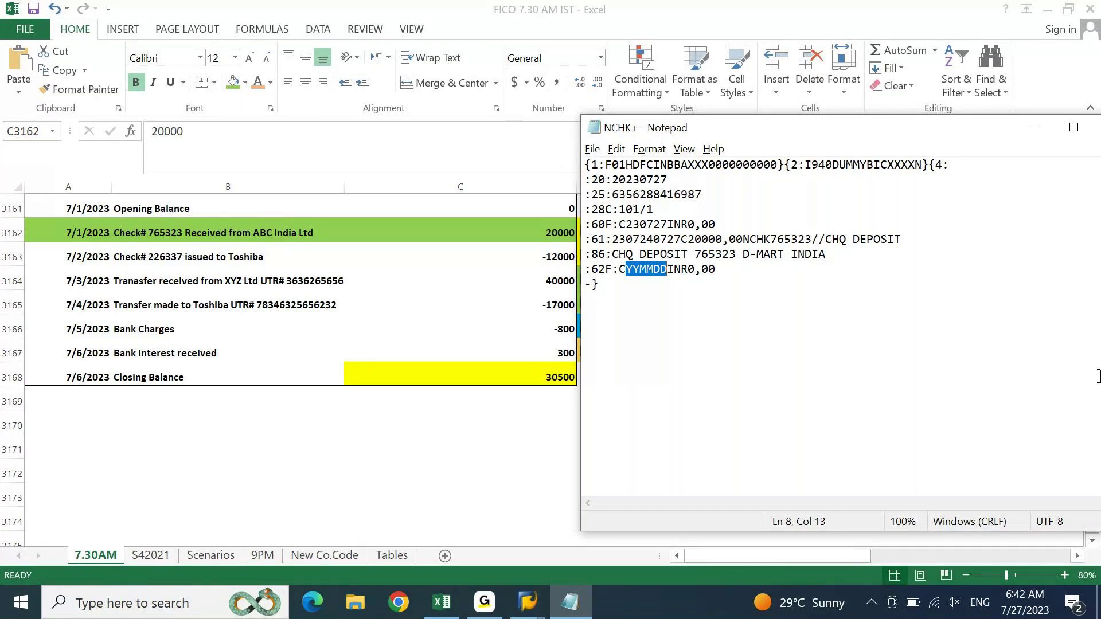
pyautogui.press('Up')
pyautogui.press('Up')
pyautogui.press('Up')
pyautogui.press('Up')
pyautogui.press('Up')
pyautogui.press('Up')
pyautogui.hotkey('shift', 'Left')
pyautogui.hotkey('shift', 'Left')
pyautogui.hotkey('shift', 'Left')
pyautogui.hotkey('shift', 'Left')
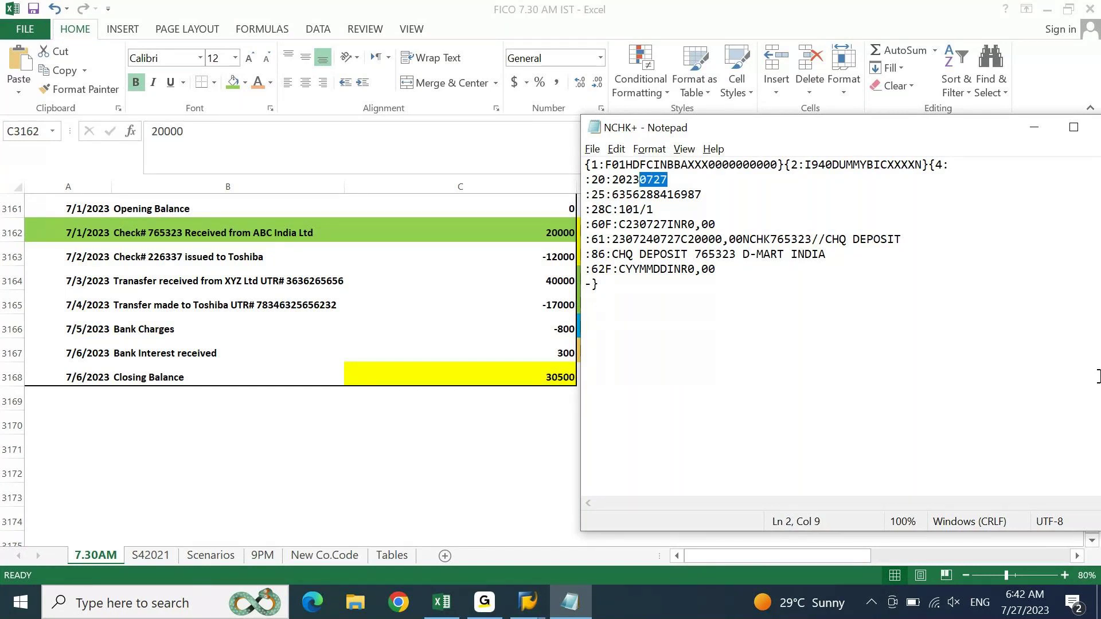
# Step: Review the opening balance amount in tag :60F: and the credit amount in tag :61: by highlighting them
pyautogui.click(629, 269)
pyautogui.press('Left')
pyautogui.moveTo(687, 224); pyautogui.dragTo(717, 225)
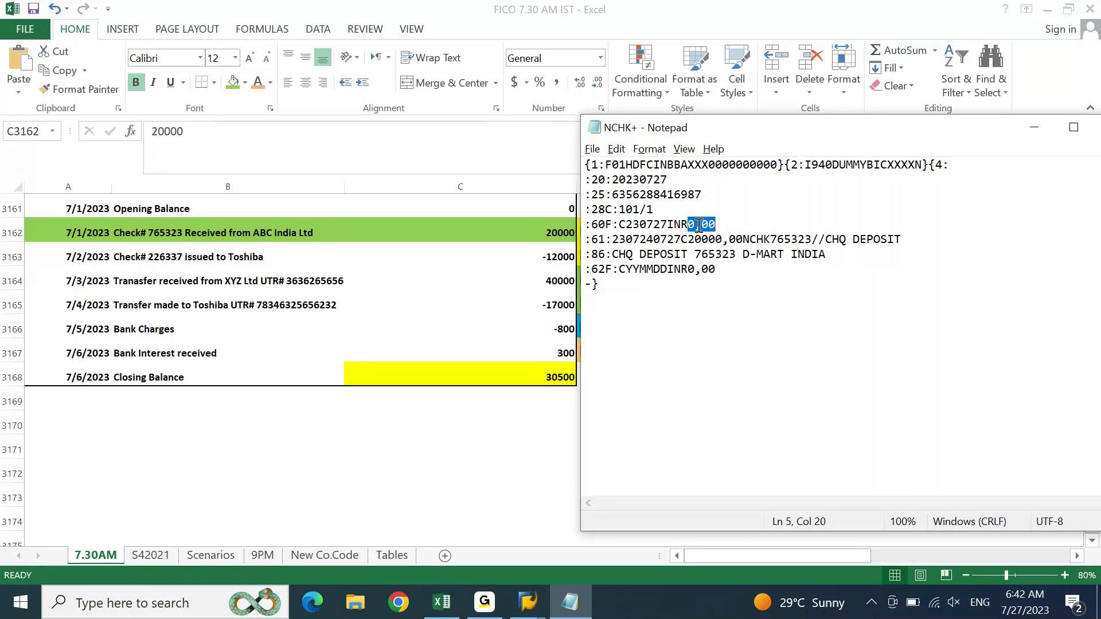
pyautogui.moveTo(681, 239); pyautogui.dragTo(717, 235)
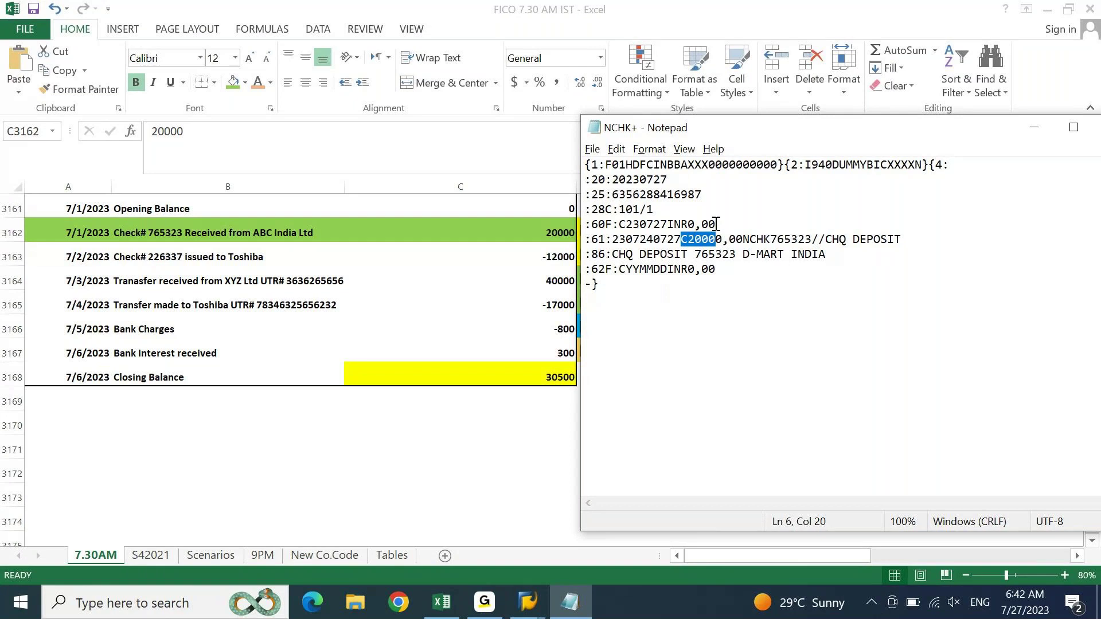
pyautogui.click(709, 224)
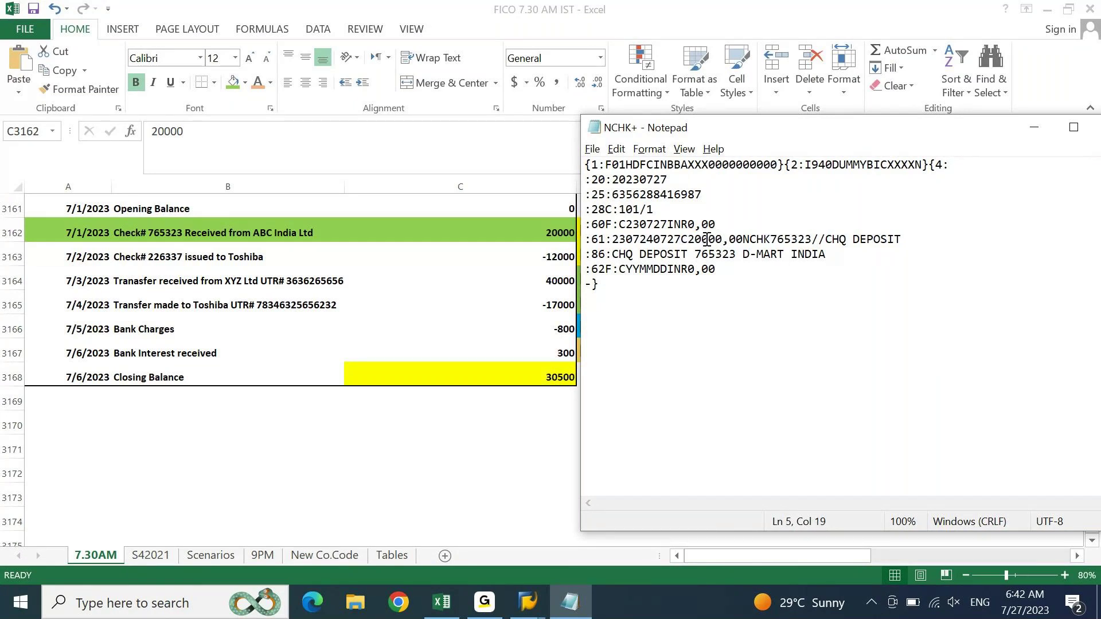
# Step: Set the closing balance amount in tag :62F: to 20000,00
pyautogui.click(695, 269)
pyautogui.hotkey('shift', 'Left')
pyautogui.write('20')
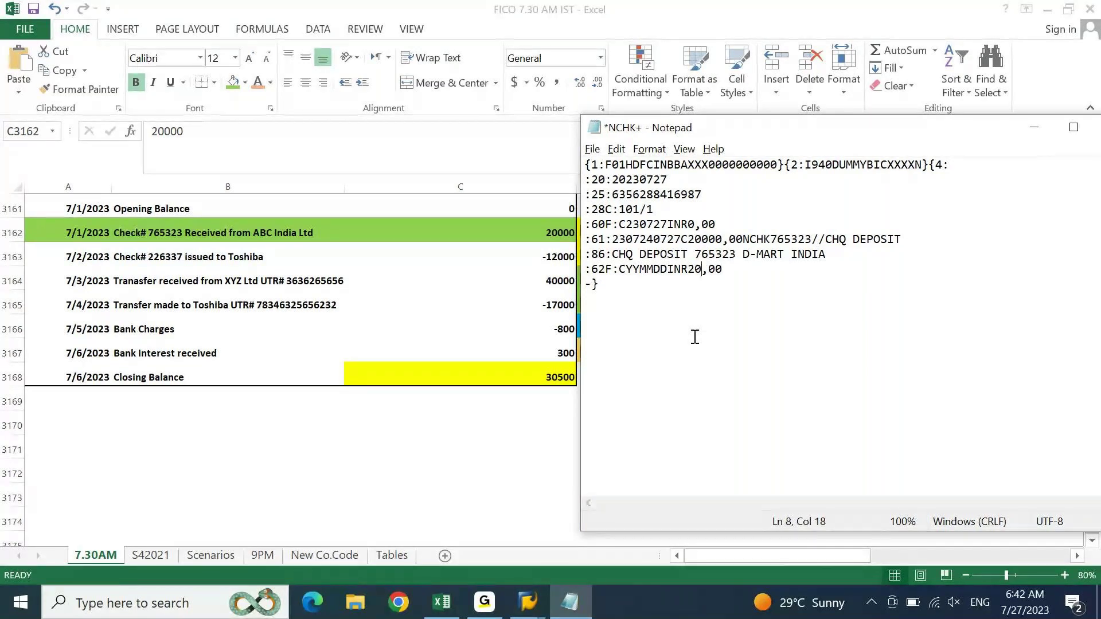
pyautogui.write('0')
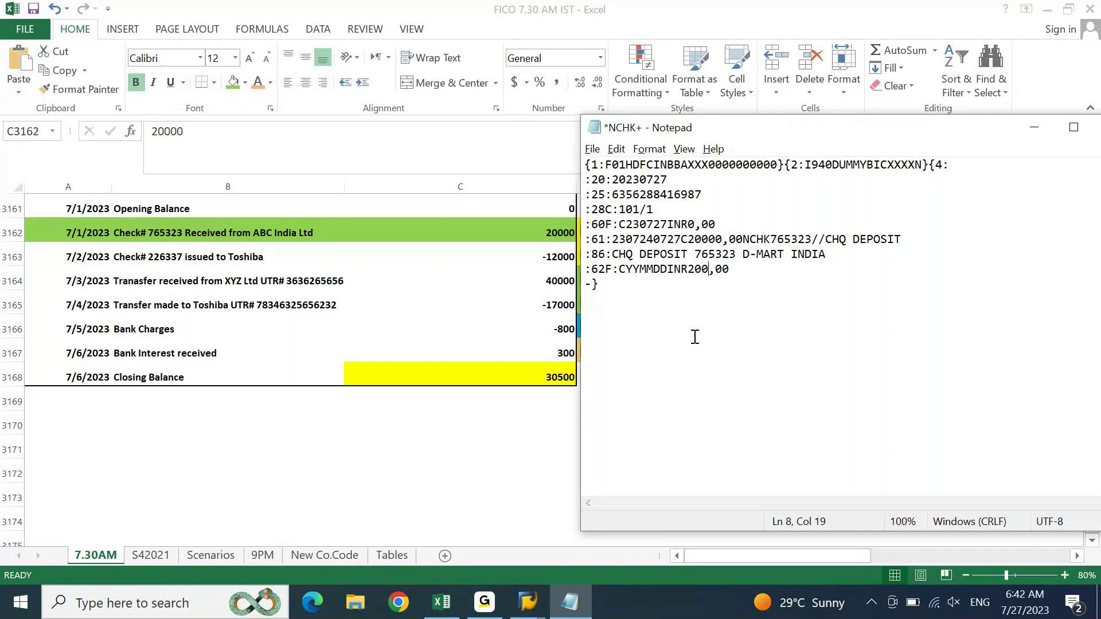
pyautogui.write('00')
# Step: Highlight the closing balance amount after INR in tag :62F: to check it
pyautogui.press('Left')
pyautogui.press('Left')
pyautogui.press('Left')
pyautogui.press('Left')
pyautogui.press('Left')
pyautogui.hotkey('shift', 'End')
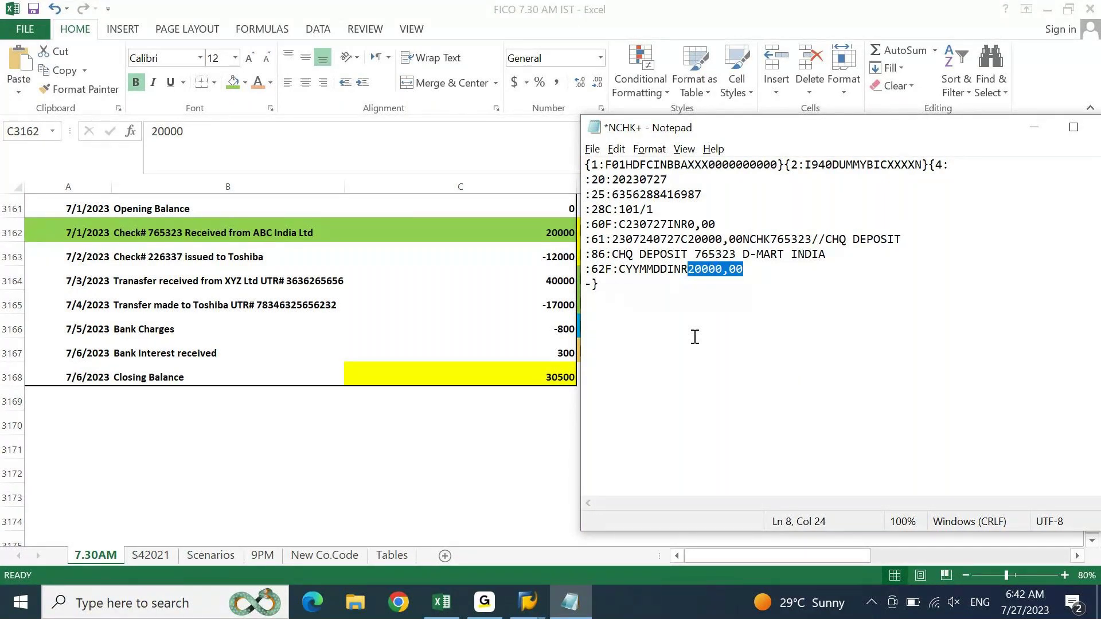
pyautogui.press('Home')
pyautogui.press('Left')
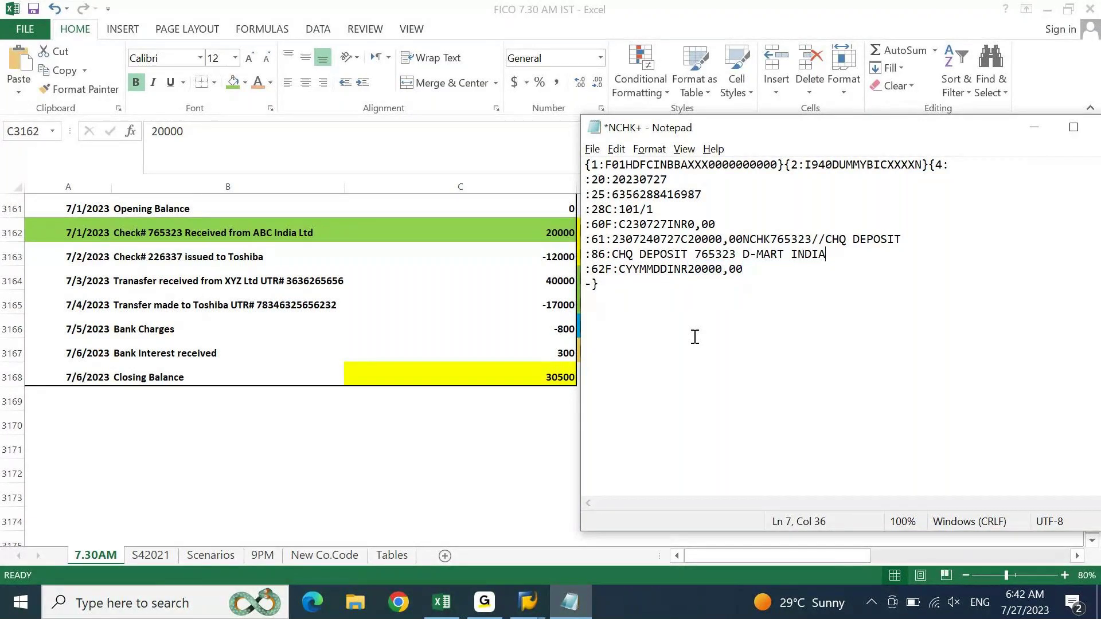
# Step: Replace the YYMMDD placeholder in tag :62F: with 230727 and save the file
pyautogui.press('Down')
pyautogui.moveTo(618, 269); pyautogui.dragTo(625, 269)
pyautogui.press('Right')
pyautogui.hotkey('shift', 'Right')
pyautogui.hotkey('shift', 'Right')
pyautogui.write('23')
pyautogui.hotkey('shift', 'Right')
pyautogui.hotkey('shift', 'Right')
pyautogui.write('07')
pyautogui.hotkey('shift', 'Right')
pyautogui.hotkey('shift', 'Right')
pyautogui.write('27')
pyautogui.hotkey('ctrl', 's')
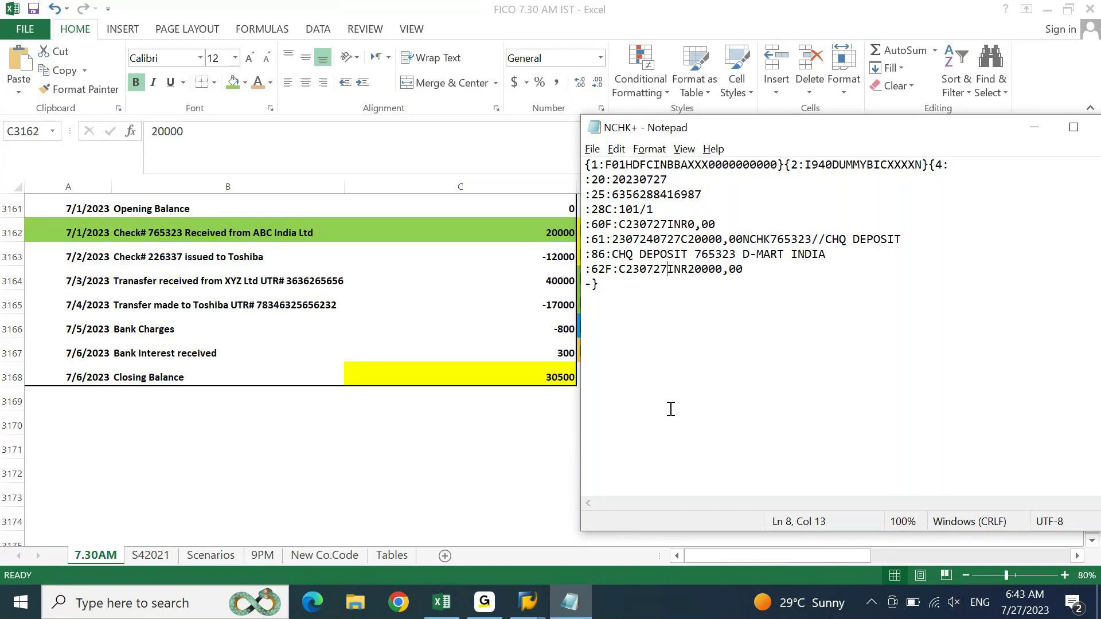
# Step: Review the note text in tag :86: and the transaction amount in tag :61: of the saved file
pyautogui.moveTo(830, 255); pyautogui.dragTo(676, 261)
pyautogui.moveTo(750, 239); pyautogui.dragTo(690, 240)
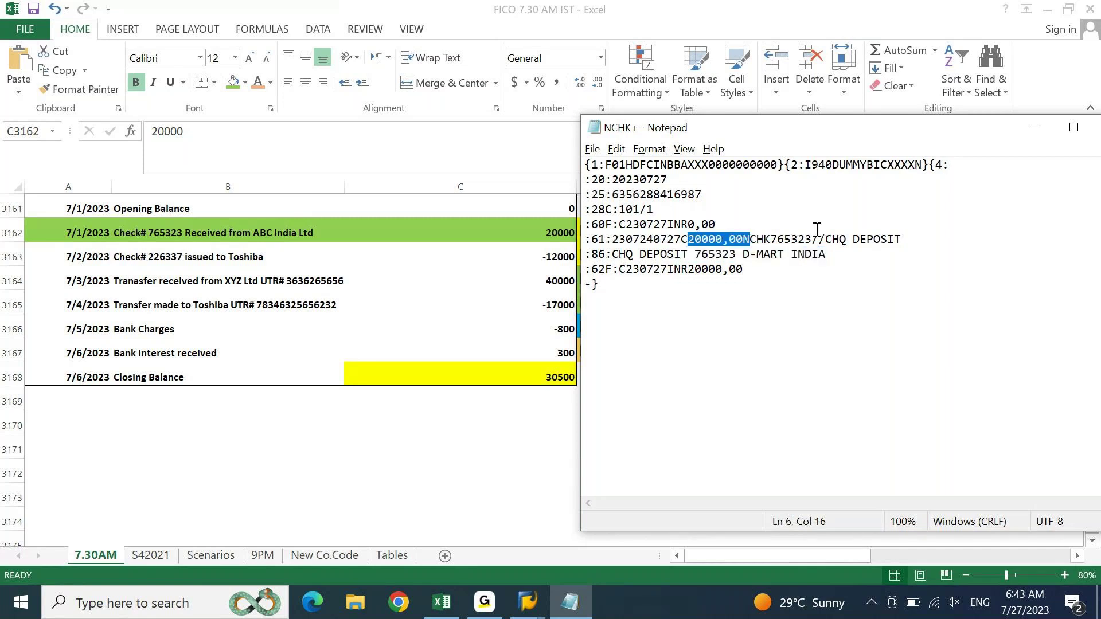
pyautogui.click(816, 253)
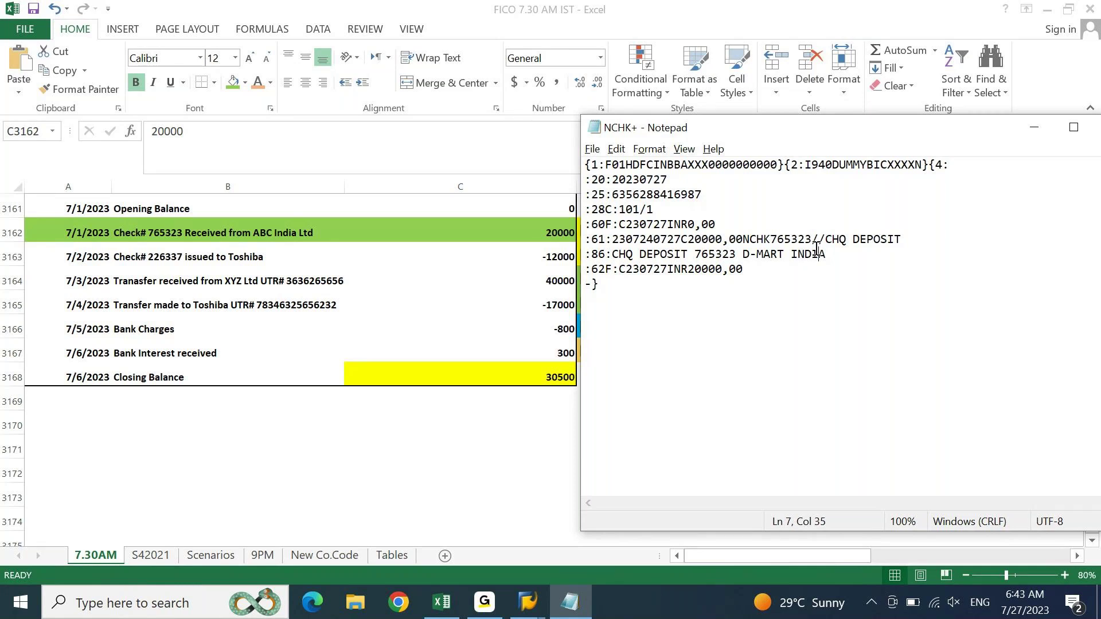
# Step: Switch to SAP, leave the G/L document entry, open transaction FF_5 and display the available electronic bank statement formats
pyautogui.click(528, 602)
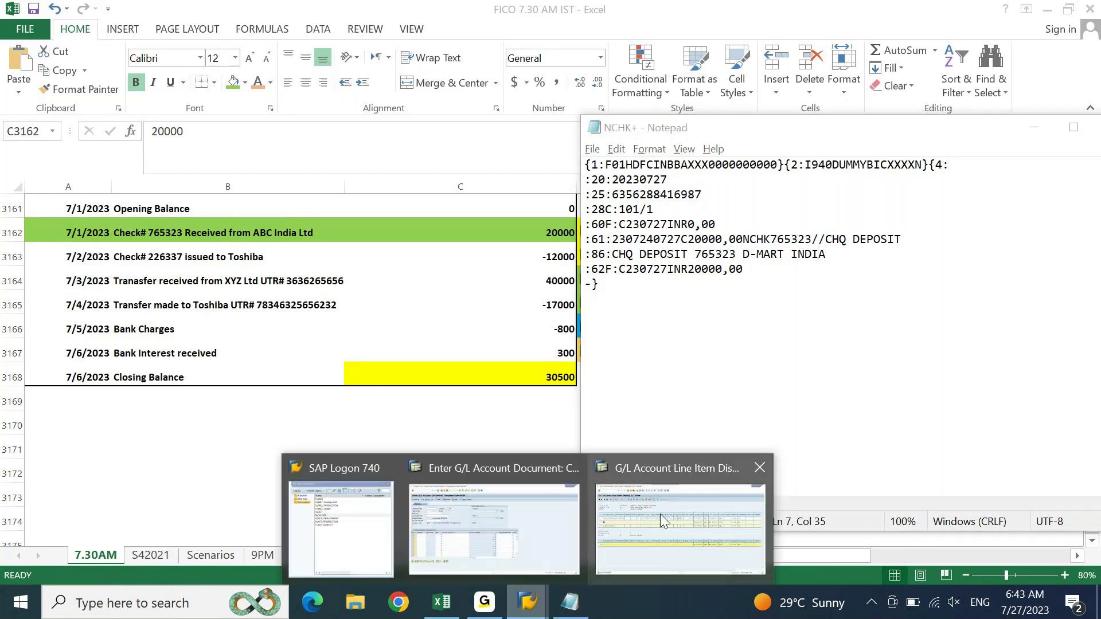
pyautogui.click(517, 523)
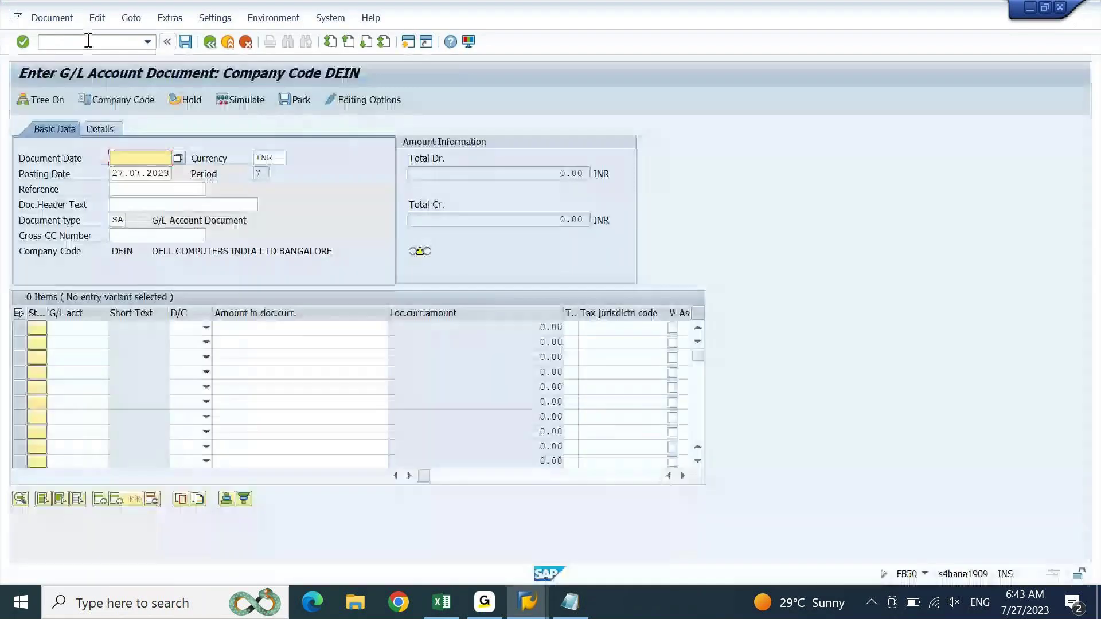
pyautogui.click(89, 41)
pyautogui.write('/n')
pyautogui.press('Return')
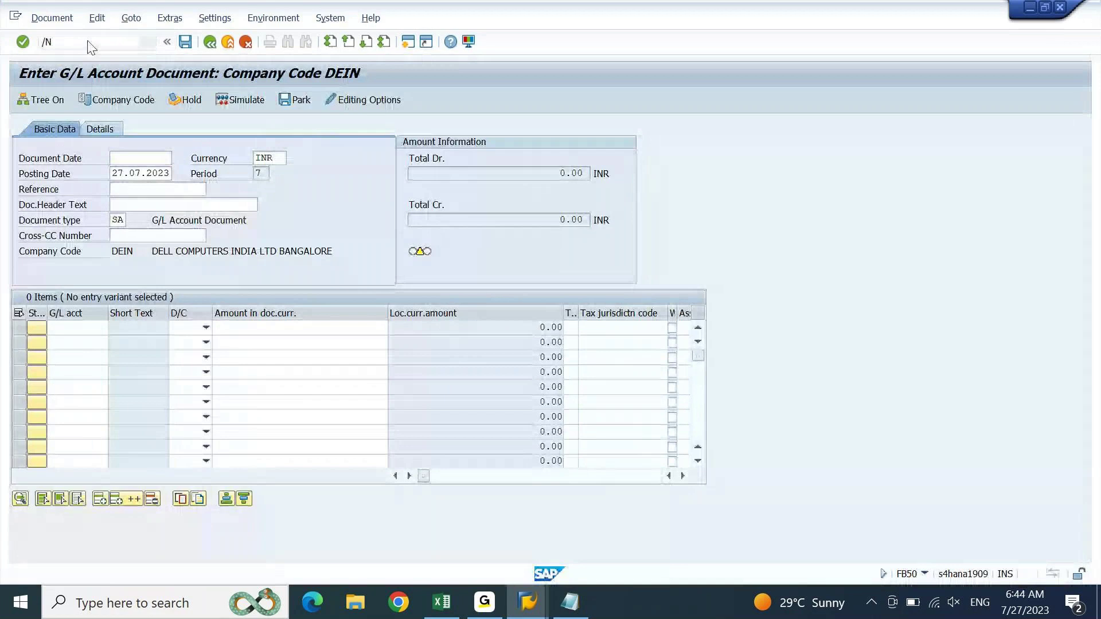
pyautogui.write('FF')
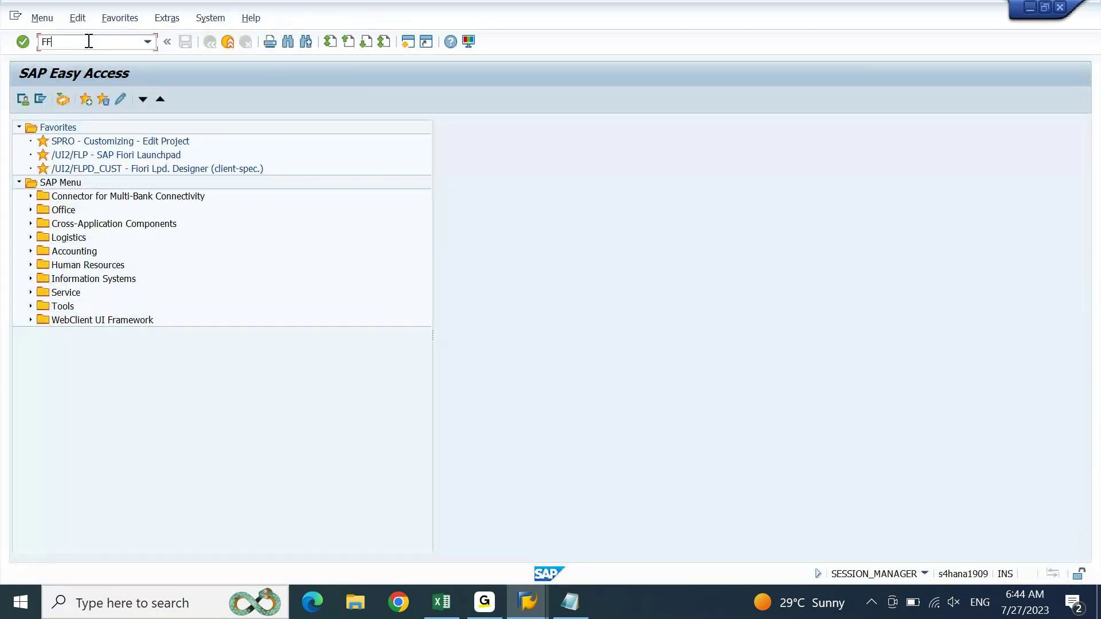
pyautogui.write('_5')
pyautogui.press('Return')
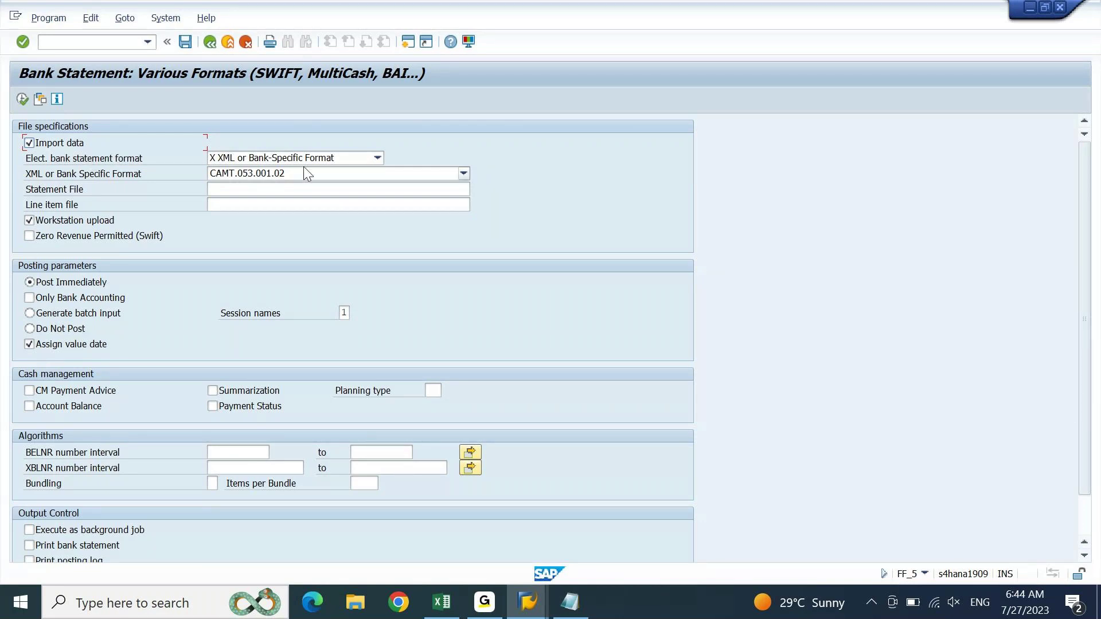
pyautogui.click(361, 160)
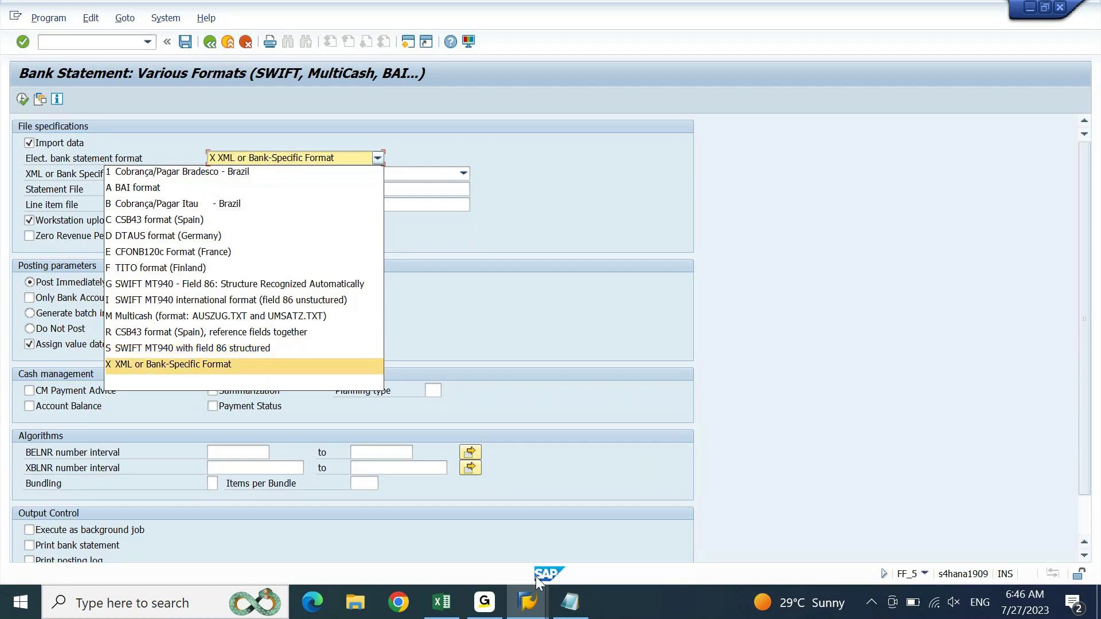
# Step: Switch to the NCHK+ file in Notepad and insert a slash before 765323 and before D-MART in tag :86:
pyautogui.click(572, 602)
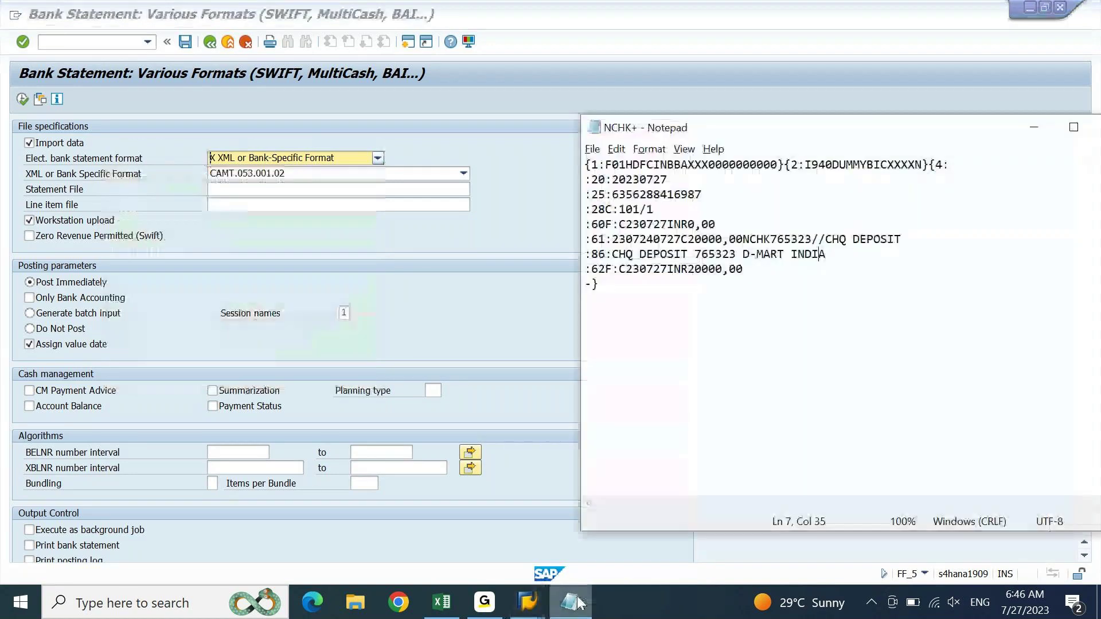
pyautogui.click(696, 255)
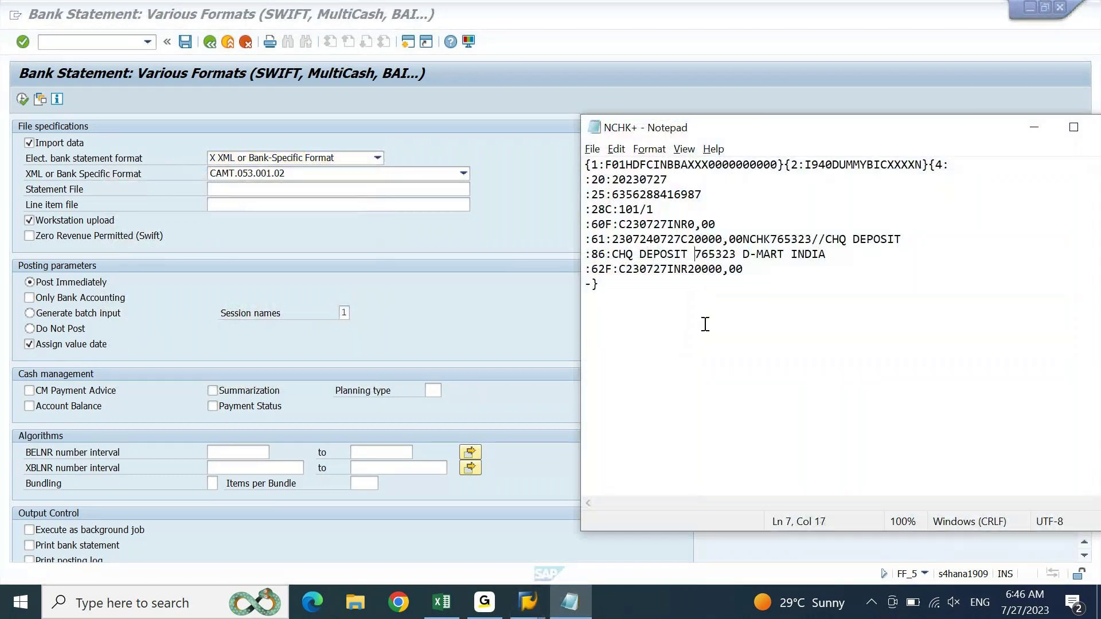
pyautogui.write('/')
pyautogui.press('Right')
pyautogui.press('Right')
pyautogui.press('Right')
pyautogui.press('Right')
pyautogui.press('Right')
pyautogui.press('Right')
pyautogui.press('Right')
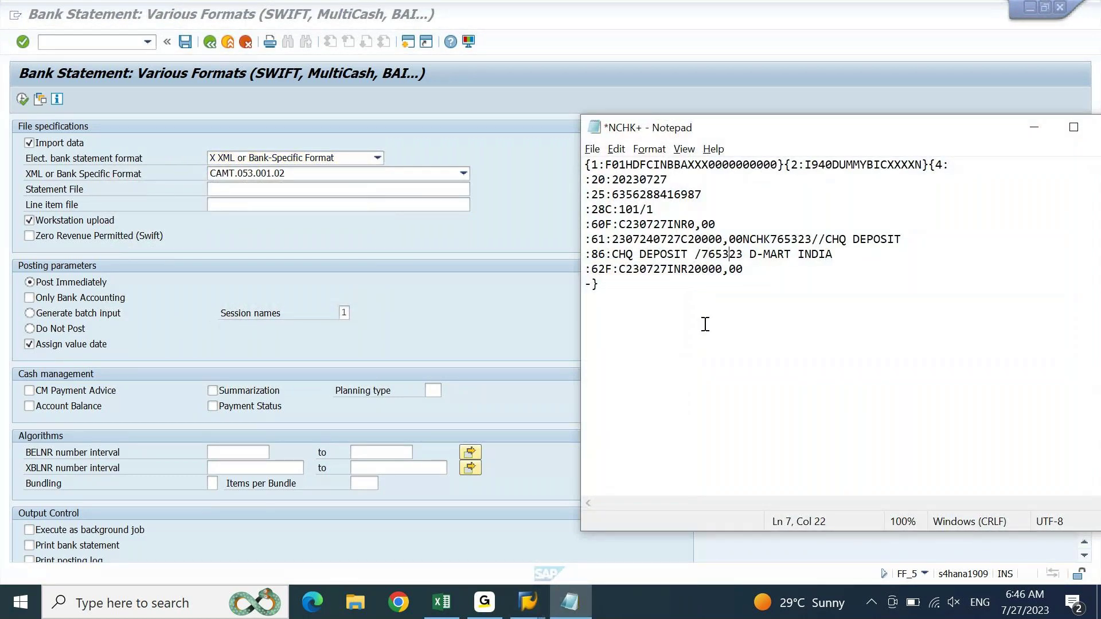
pyautogui.write('/')
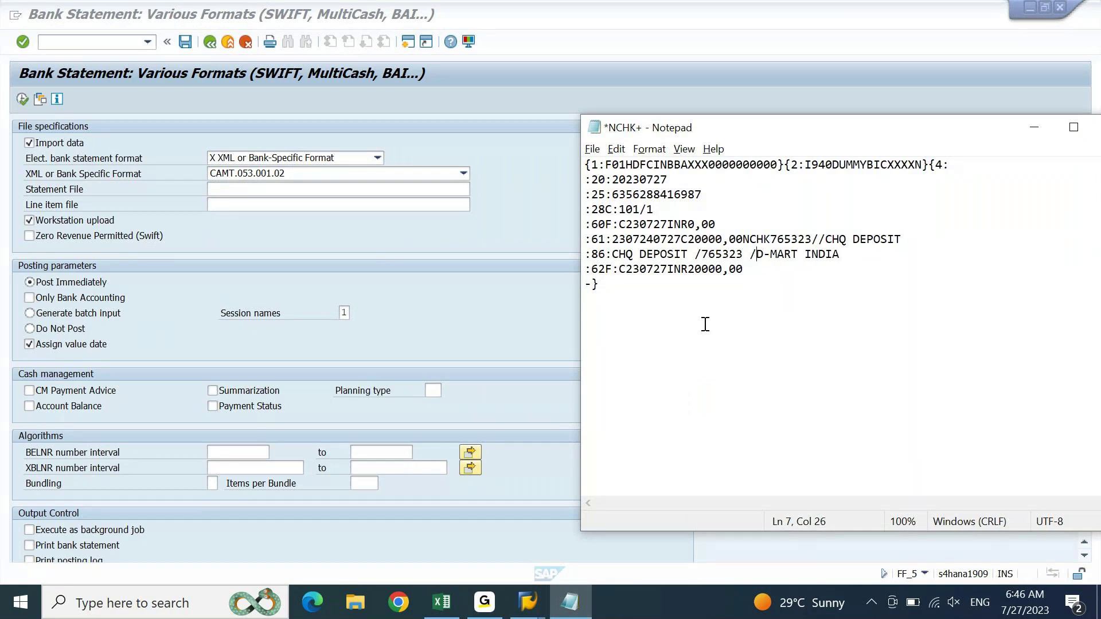
# Step: Remove both slashes from the note text in tag :86: and save the file
pyautogui.hotkey('shift', 'Left')
pyautogui.press('BackSpace')
pyautogui.press('Left')
pyautogui.press('Left')
pyautogui.press('Left')
pyautogui.press('Left')
pyautogui.press('Left')
pyautogui.press('Left')
pyautogui.press('Left')
pyautogui.press('Left')
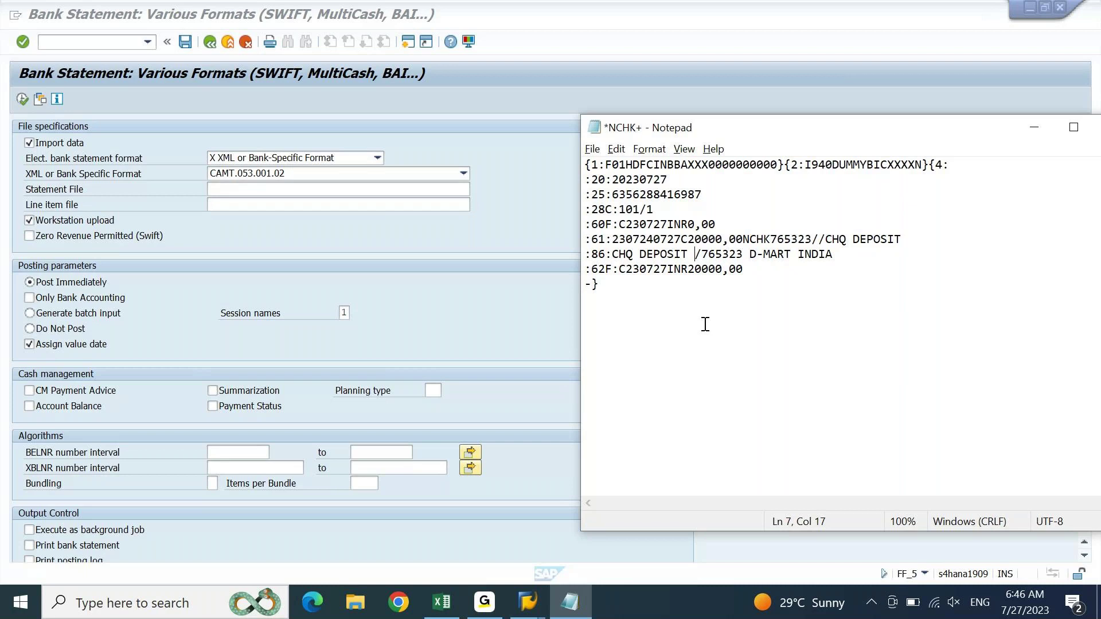
pyautogui.hotkey('shift', 'Right')
pyautogui.press('BackSpace')
pyautogui.hotkey('ctrl', 's')
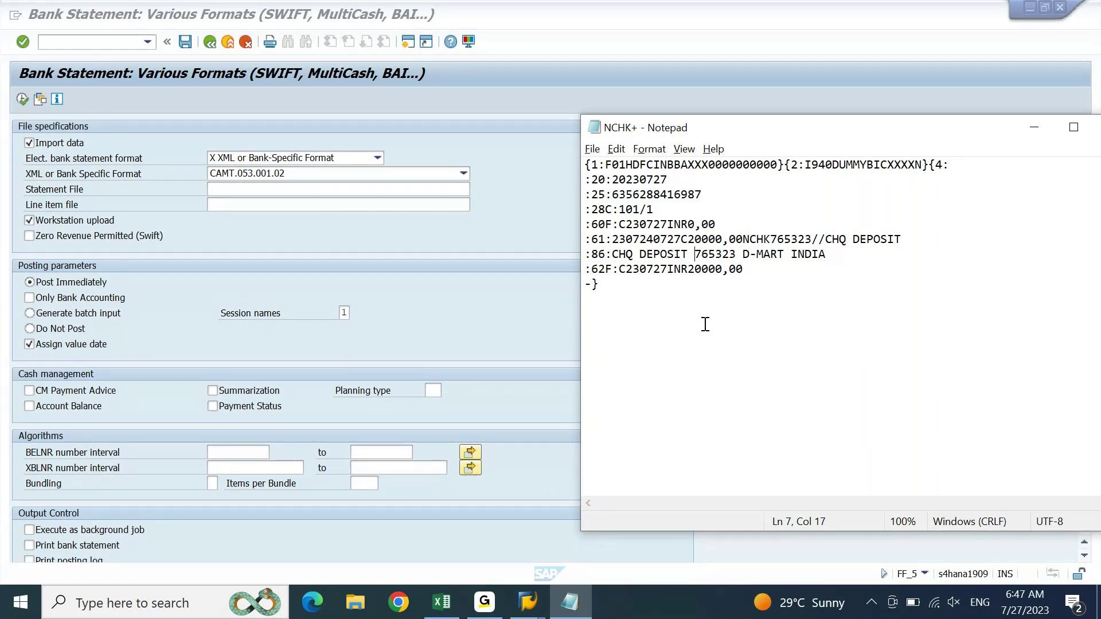
# Step: Return to SAP and set the electronic bank statement format to G SWIFT MT940 - Field 86: Structure Recognized Automatically
pyautogui.hotkey('alt', 'Tab')
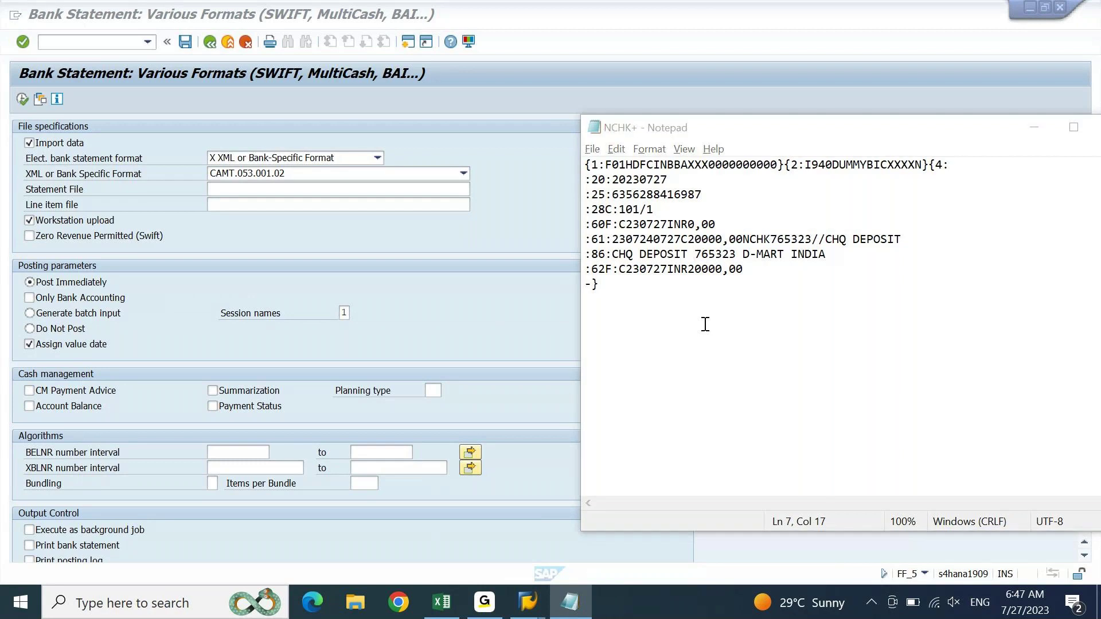
pyautogui.hotkey('alt', 'Tab')
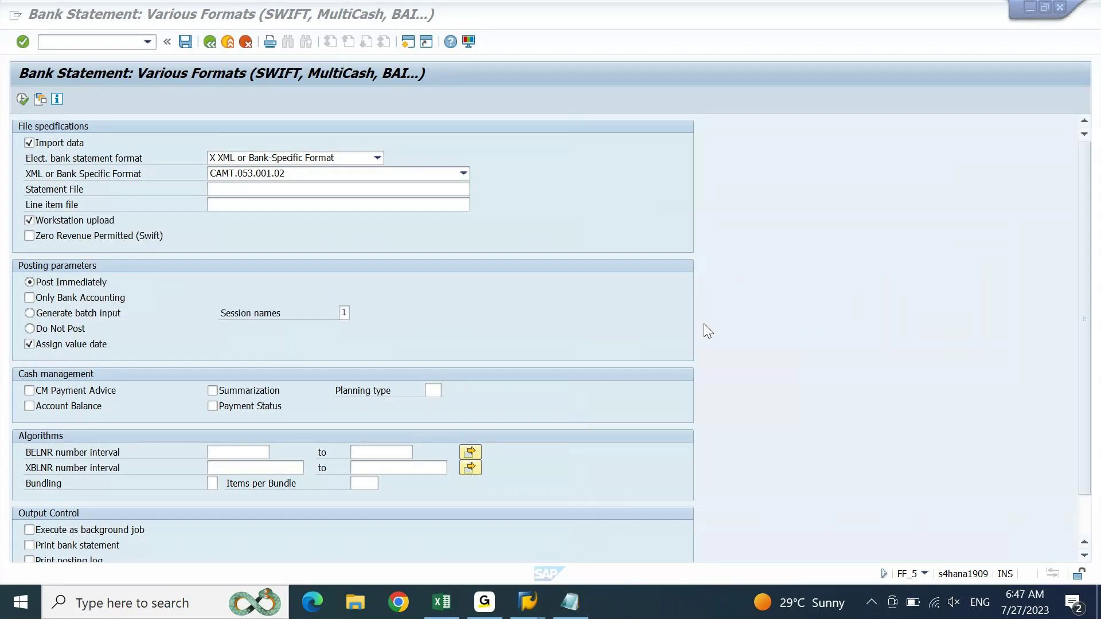
pyautogui.click(378, 158)
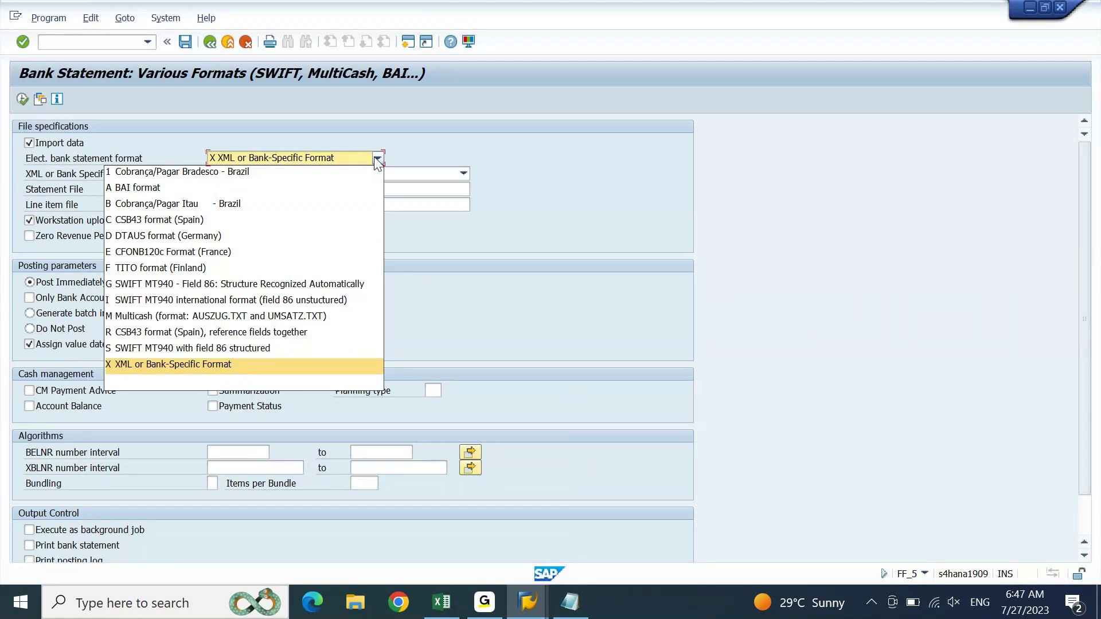
pyautogui.click(345, 285)
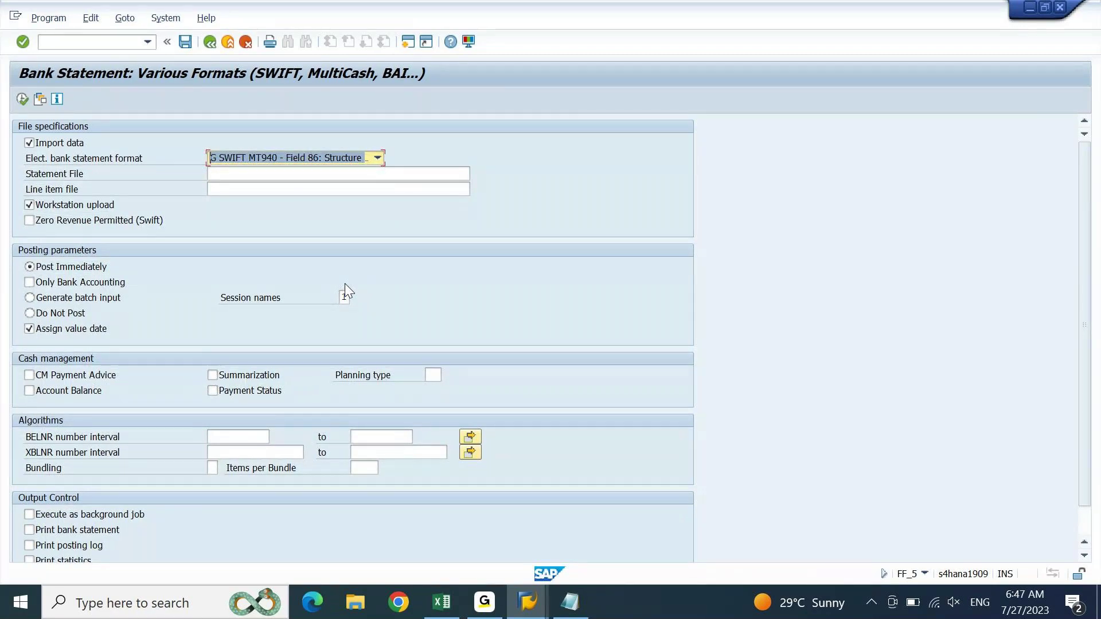
pyautogui.click(377, 156)
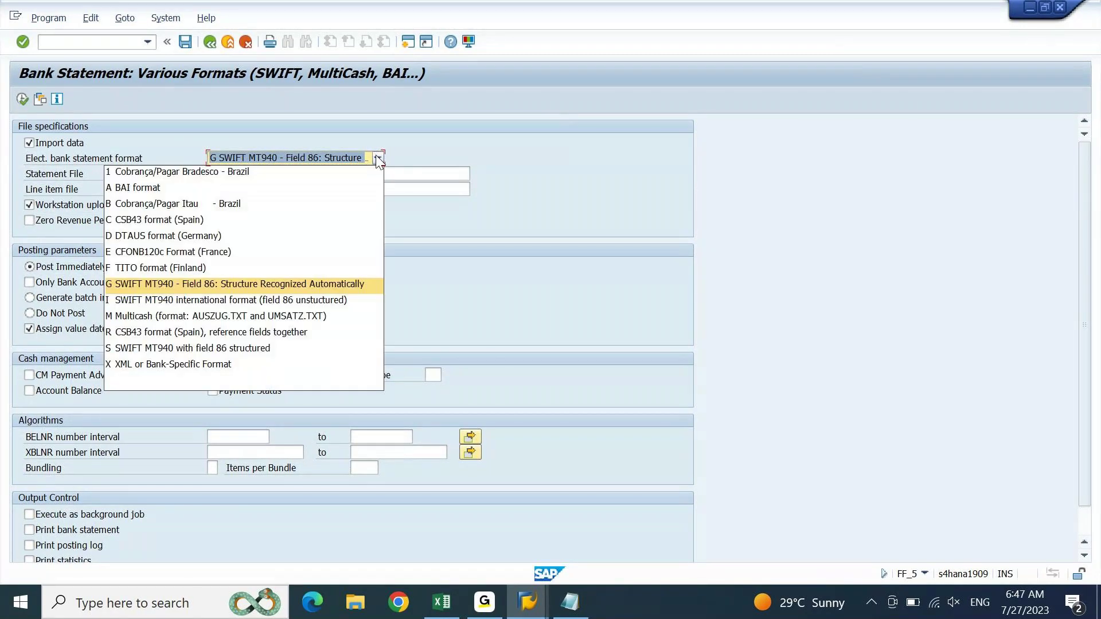
pyautogui.click(356, 284)
# Step: Switch to Notepad to review the completed NCHK+ statement text and return to the SAP bank statement import screen
pyautogui.click(239, 173)
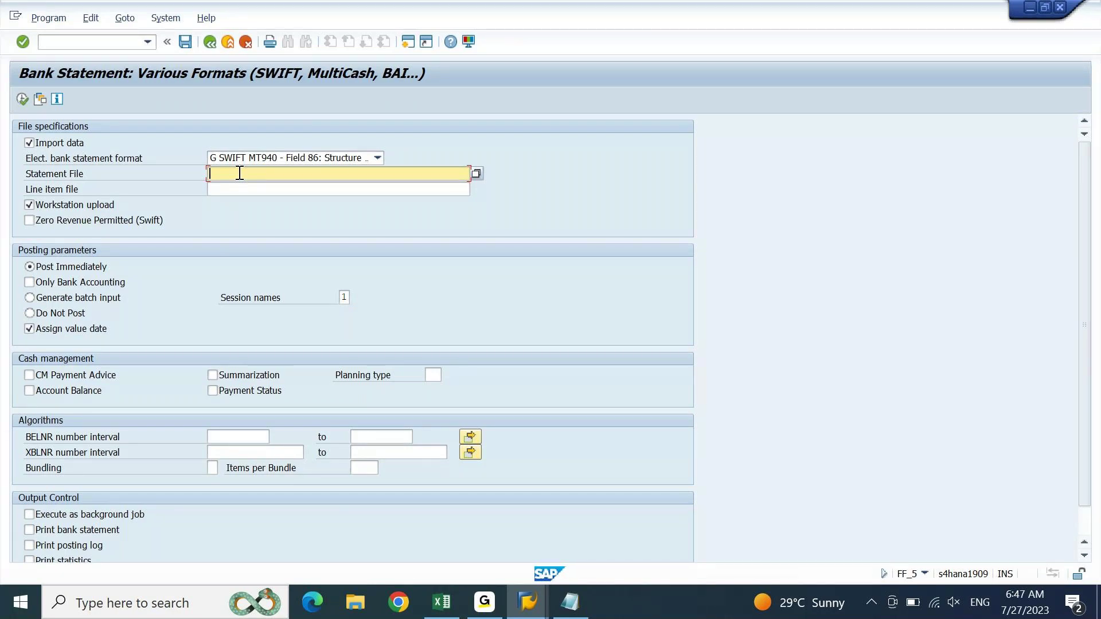
pyautogui.click(570, 602)
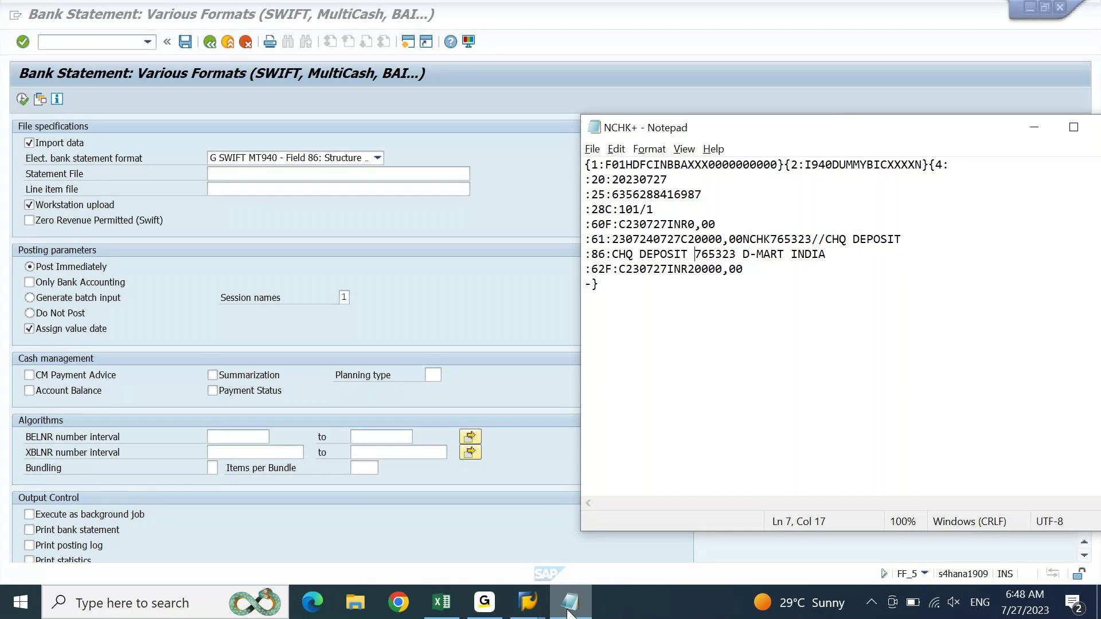
pyautogui.click(891, 472)
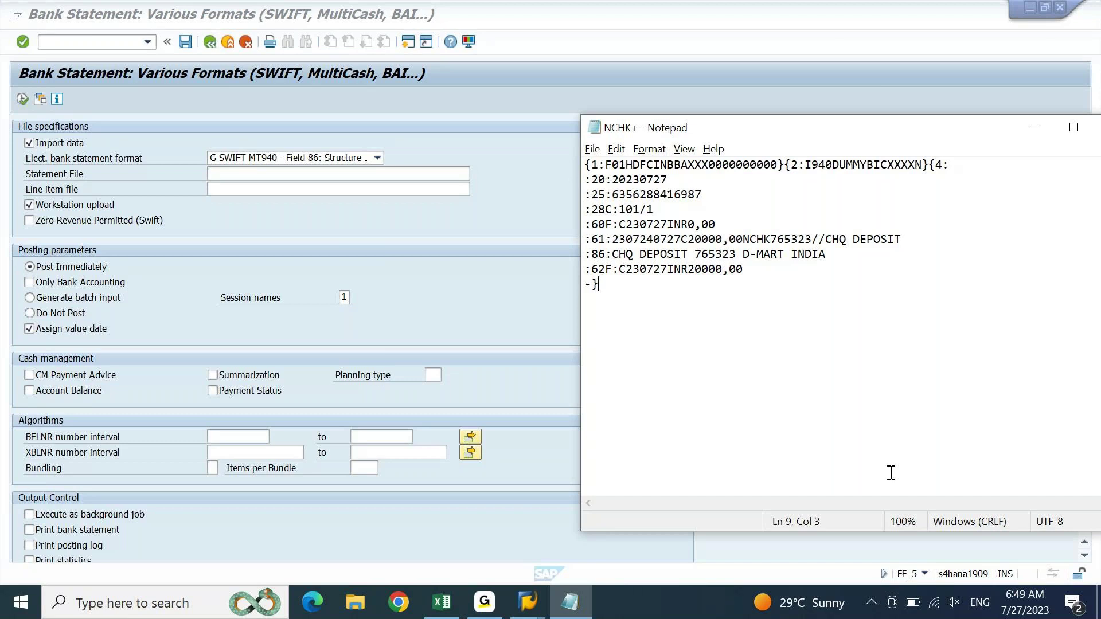
pyautogui.click(447, 257)
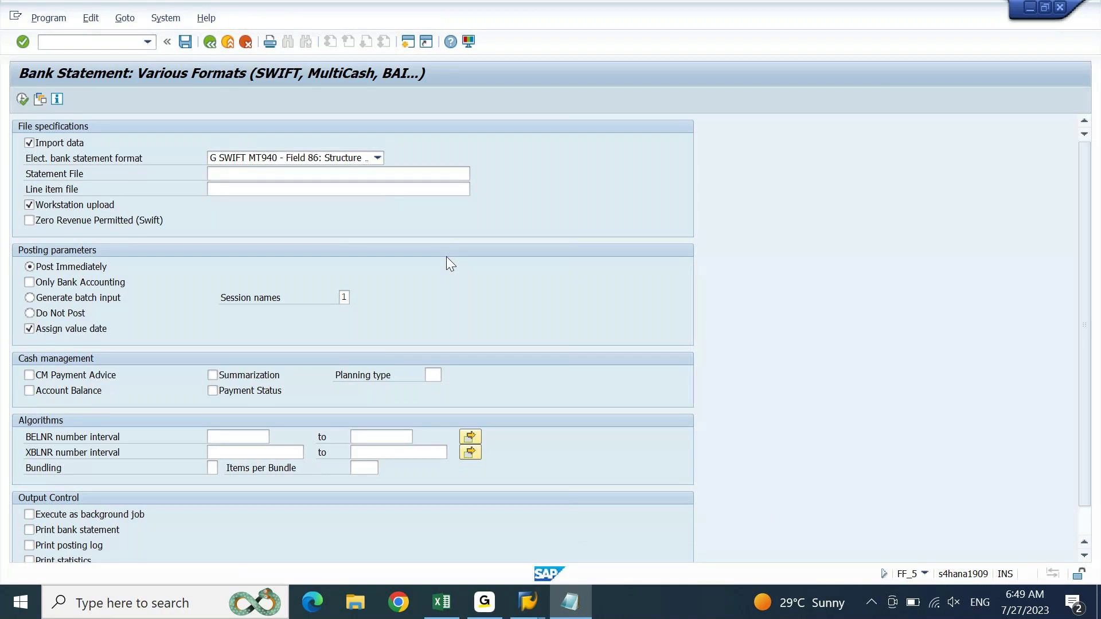
# Step: Select NCHK+.txt from the Desktop as the statement file and set the posting parameters to Generate batch input
pyautogui.click(310, 171)
pyautogui.press('F4')
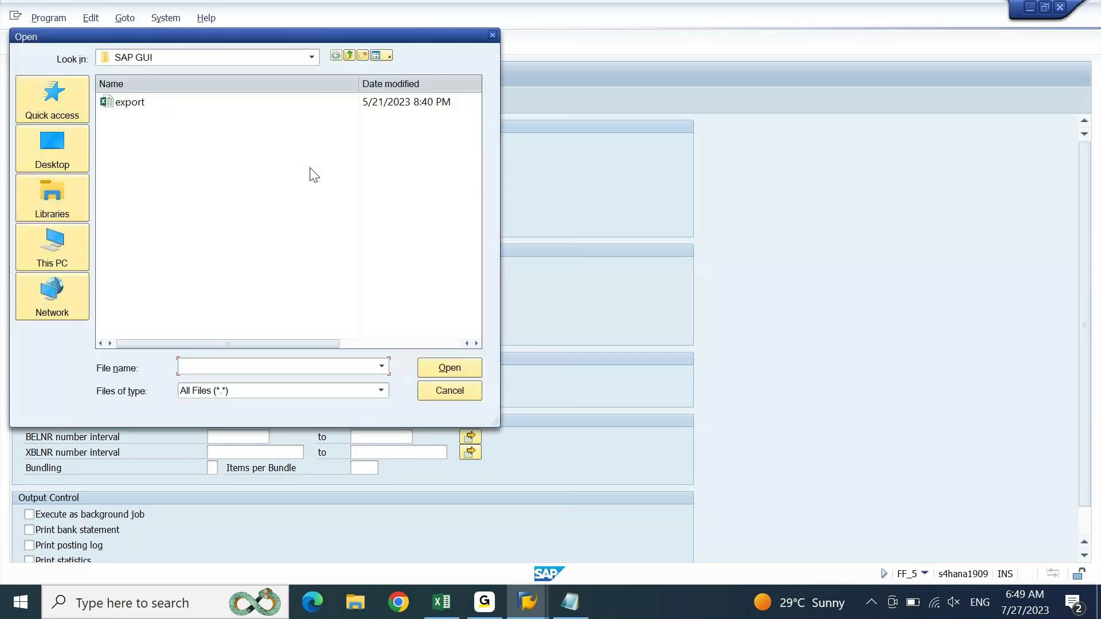
pyautogui.click(70, 166)
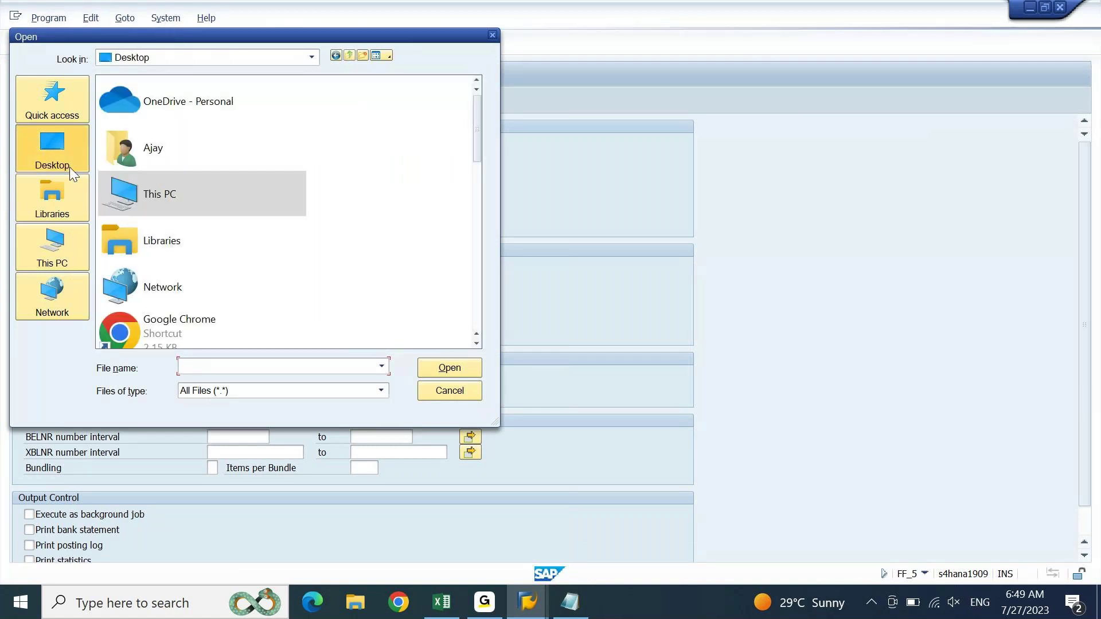
pyautogui.moveTo(478, 121); pyautogui.dragTo(467, 270)
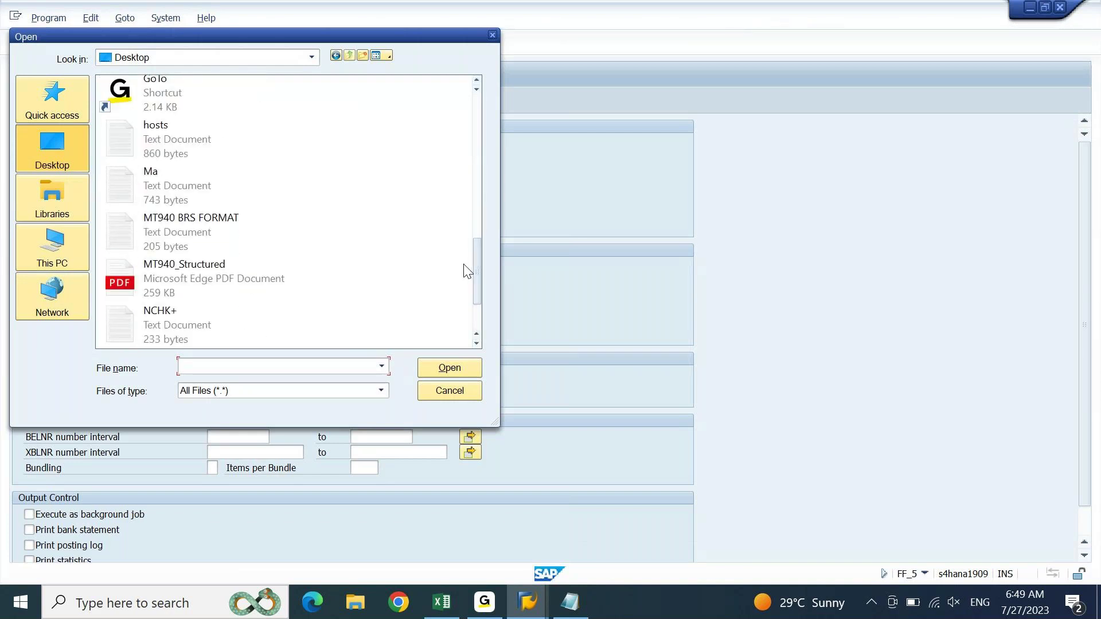
pyautogui.doubleClick(199, 322)
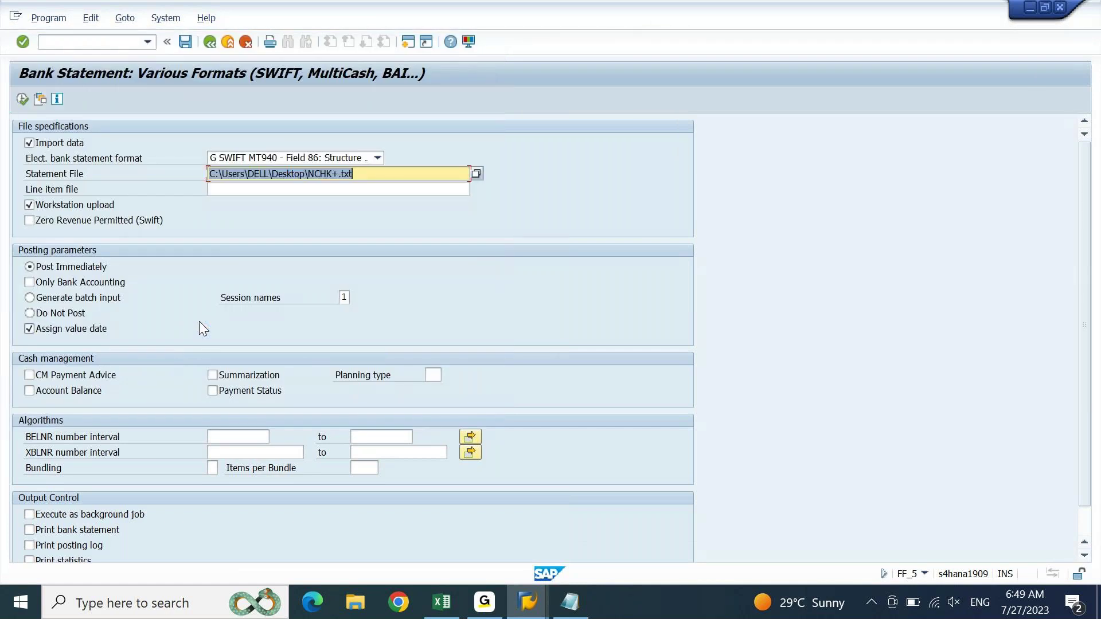
pyautogui.click(361, 193)
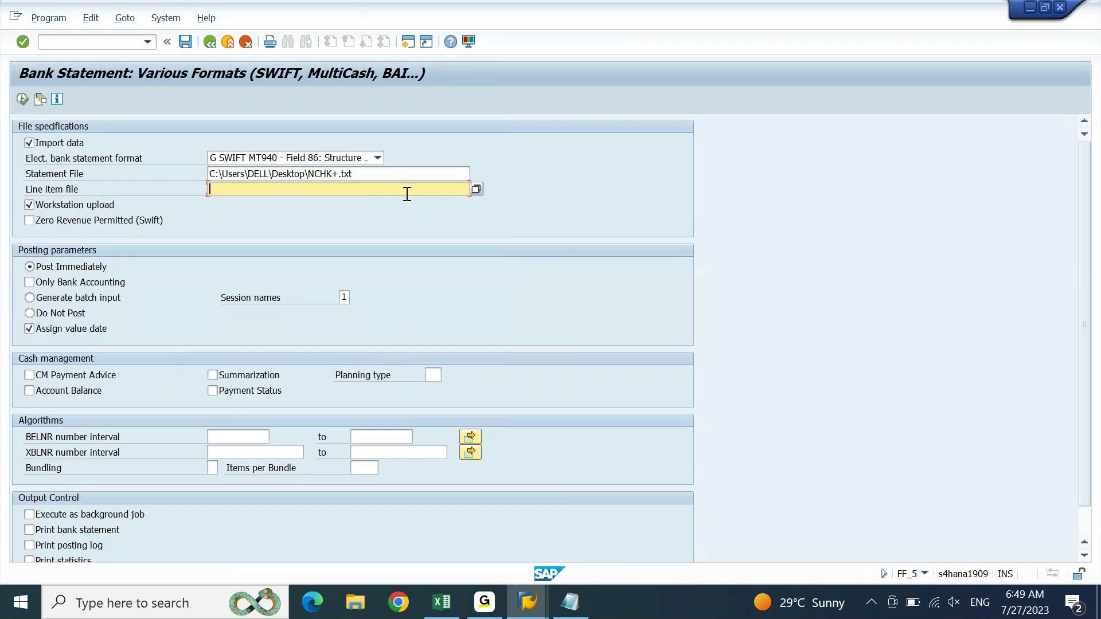
pyautogui.click(98, 176)
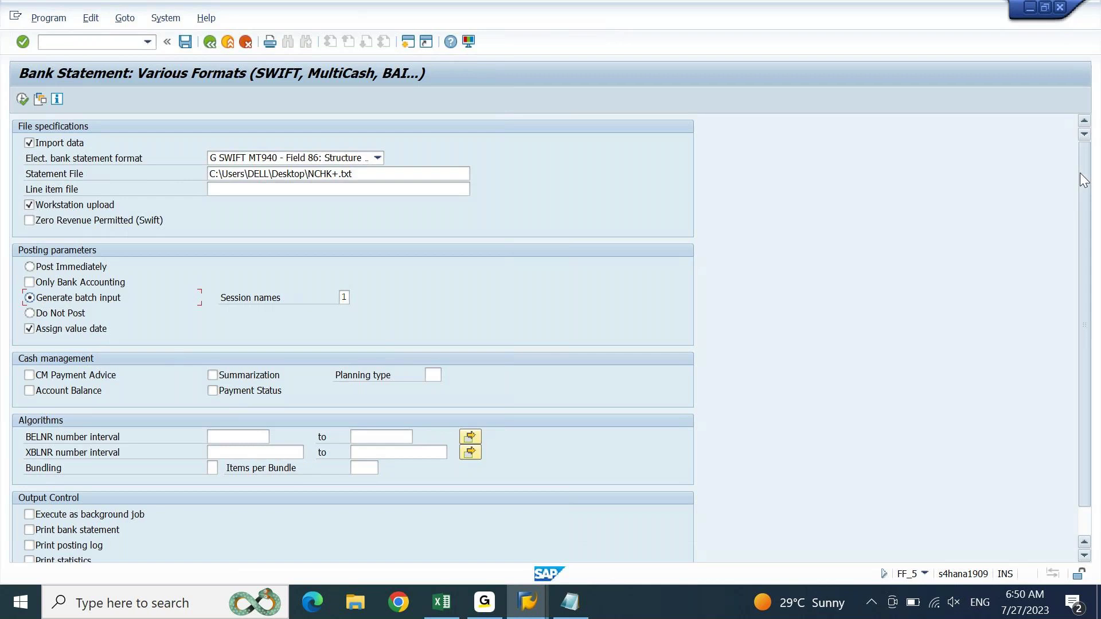
# Step: Examine the BELNR and XBLNR number interval and Bundling settings, checking them against the cheque deposit line of NCHK+ in Notepad
pyautogui.scroll(-2, 1083, 180)
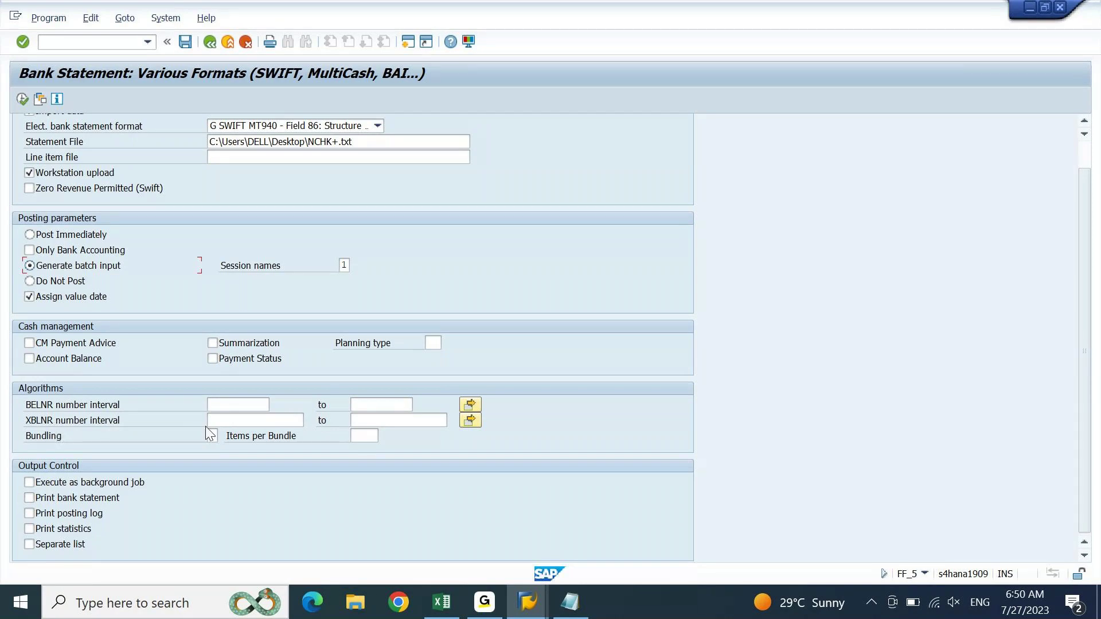
pyautogui.click(242, 408)
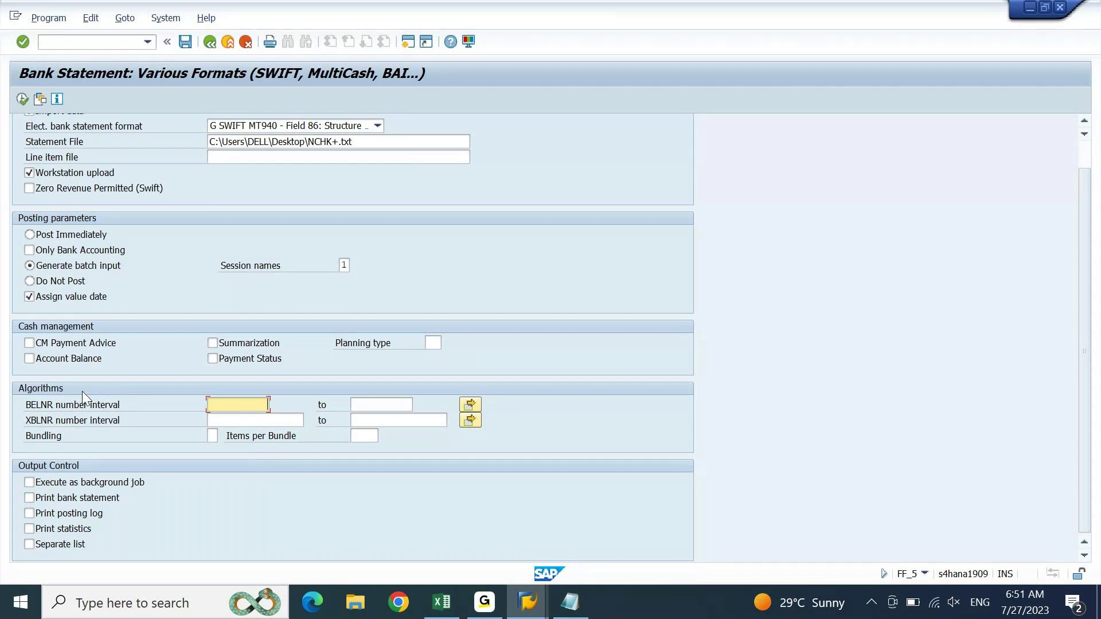
pyautogui.click(99, 435)
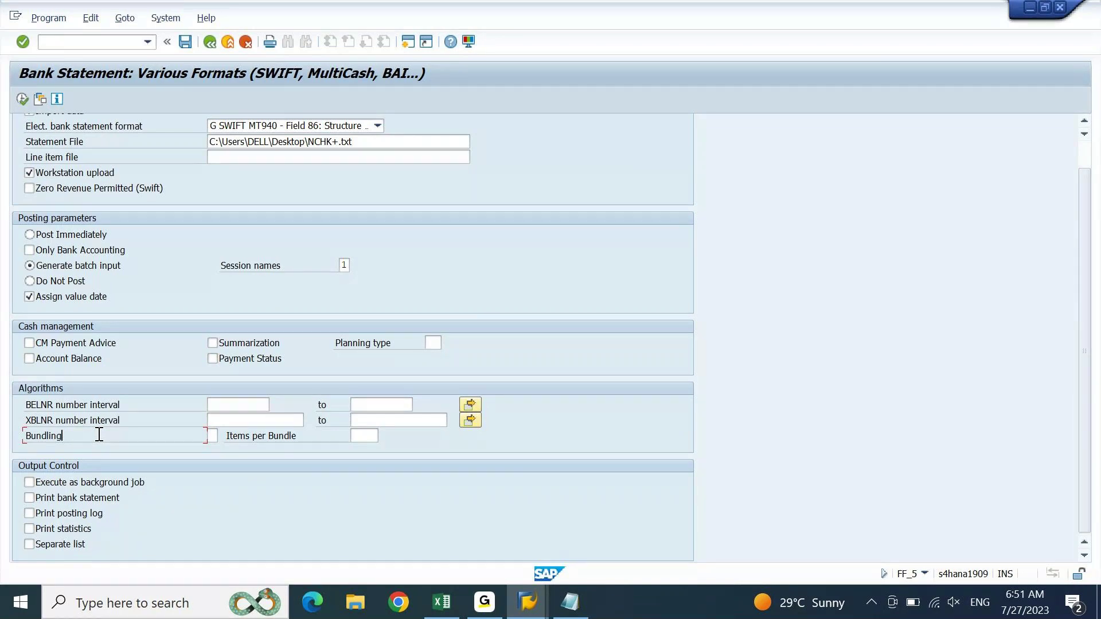
pyautogui.click(243, 404)
pyautogui.press('Tab')
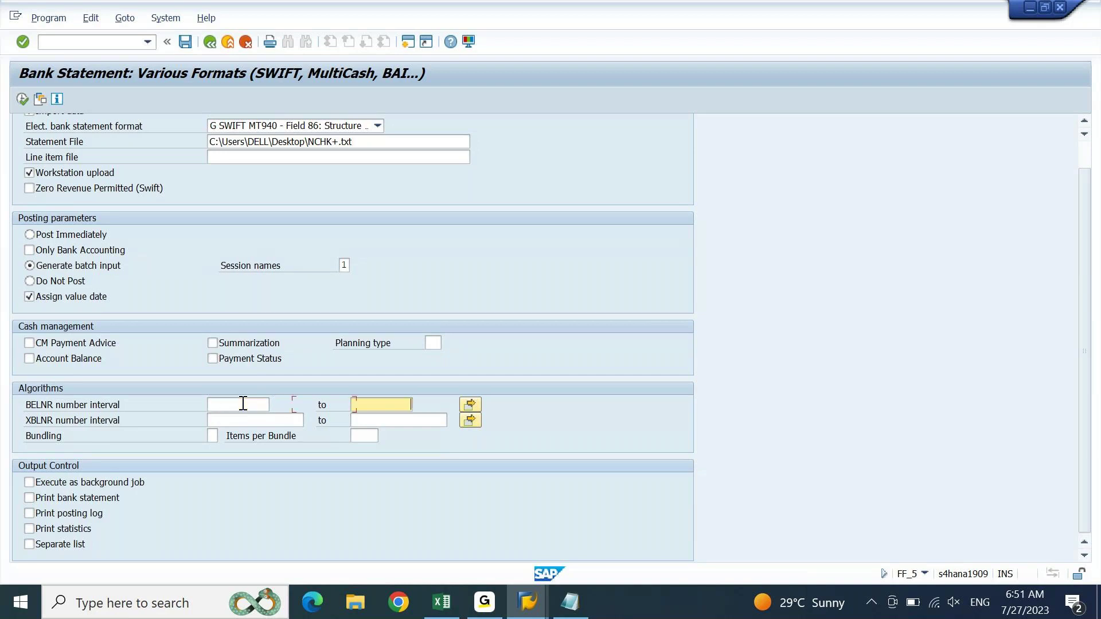
pyautogui.click(243, 405)
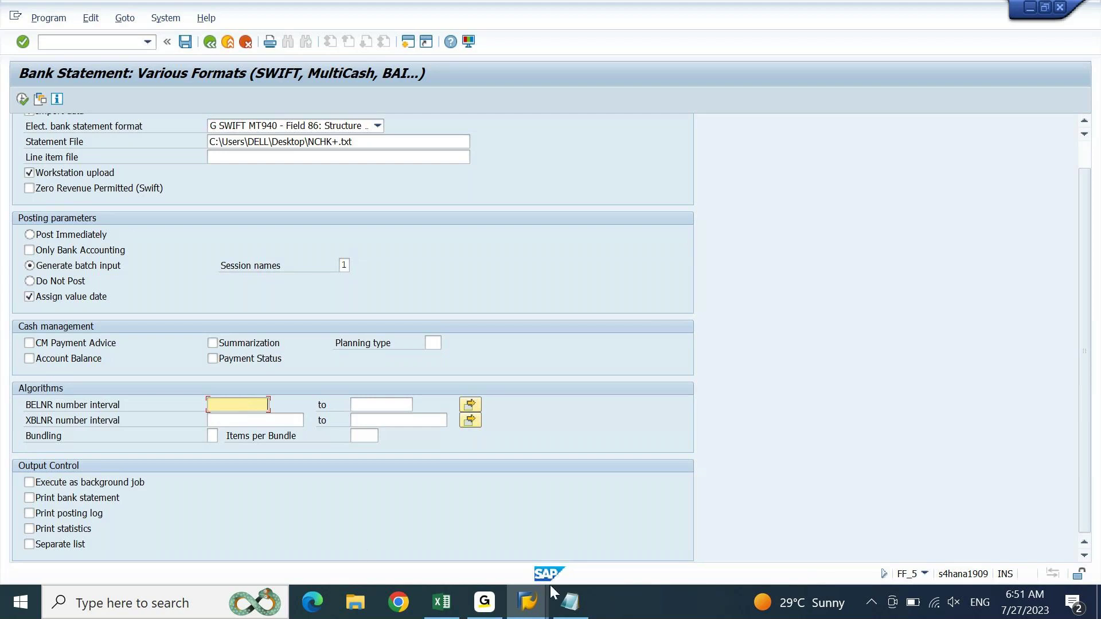
pyautogui.click(569, 602)
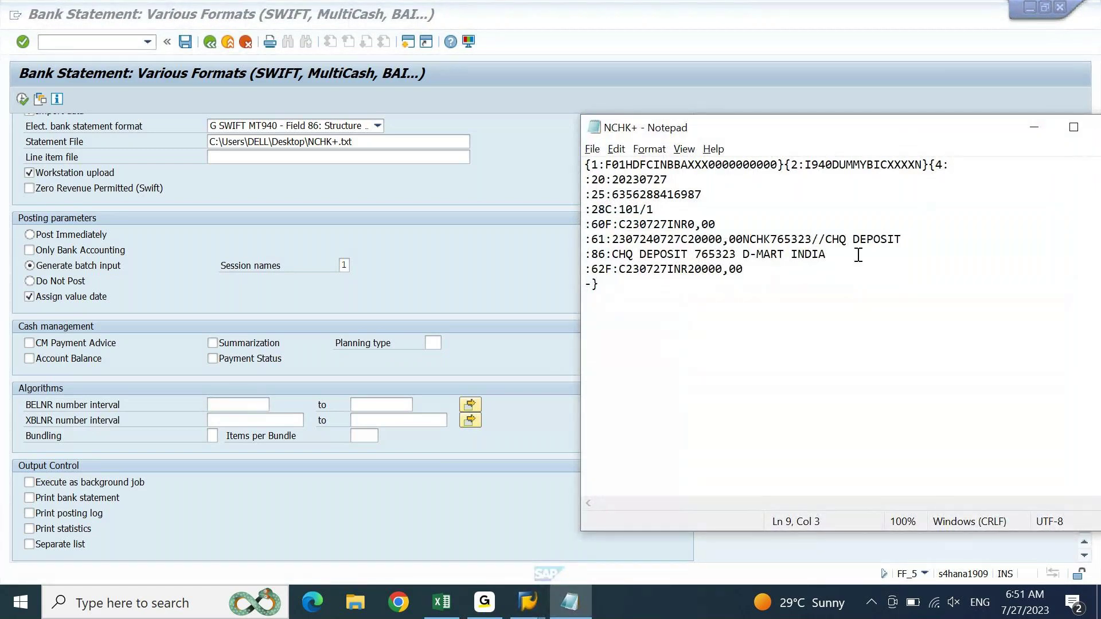
pyautogui.click(813, 238)
pyautogui.click(95, 397)
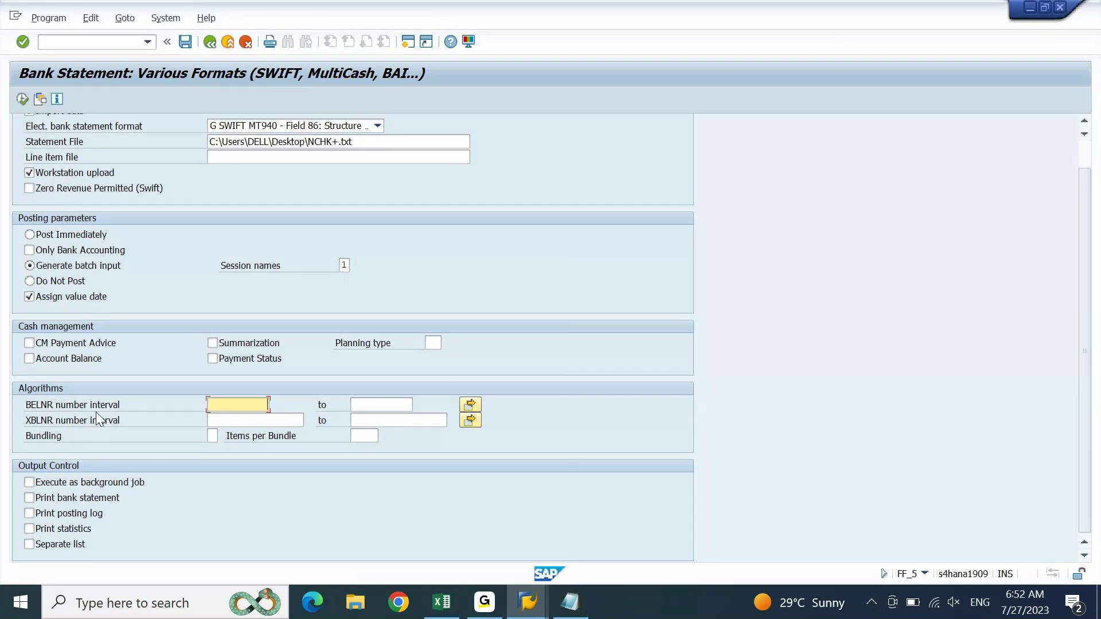
pyautogui.click(96, 419)
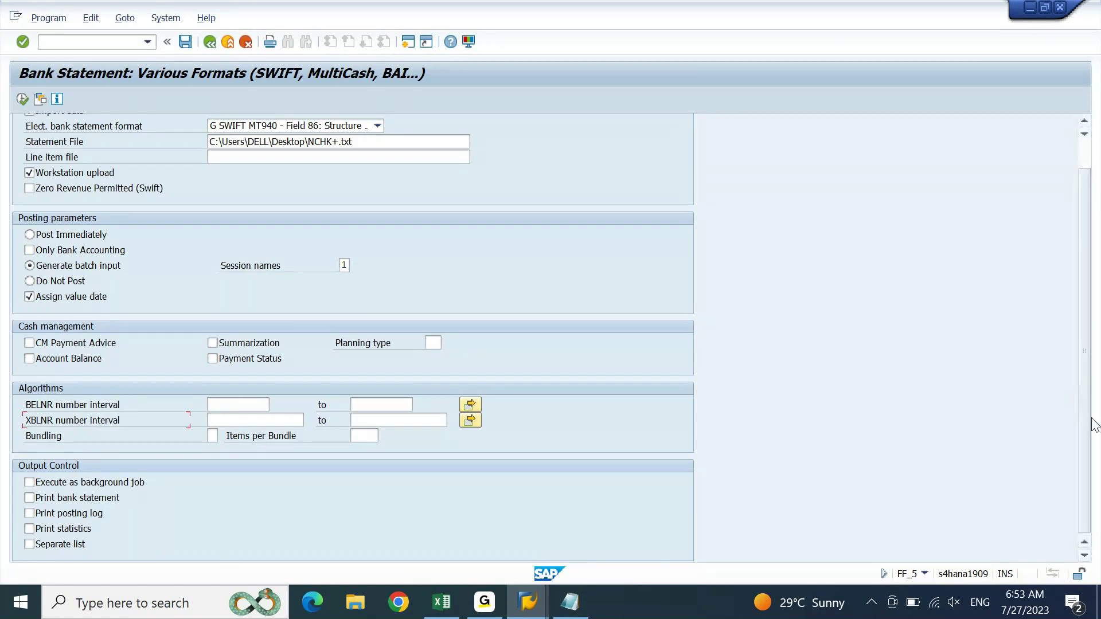
# Step: Enable printing of the bank statement, posting log and statistics in the output control options
pyautogui.click(39, 497)
pyautogui.click(29, 528)
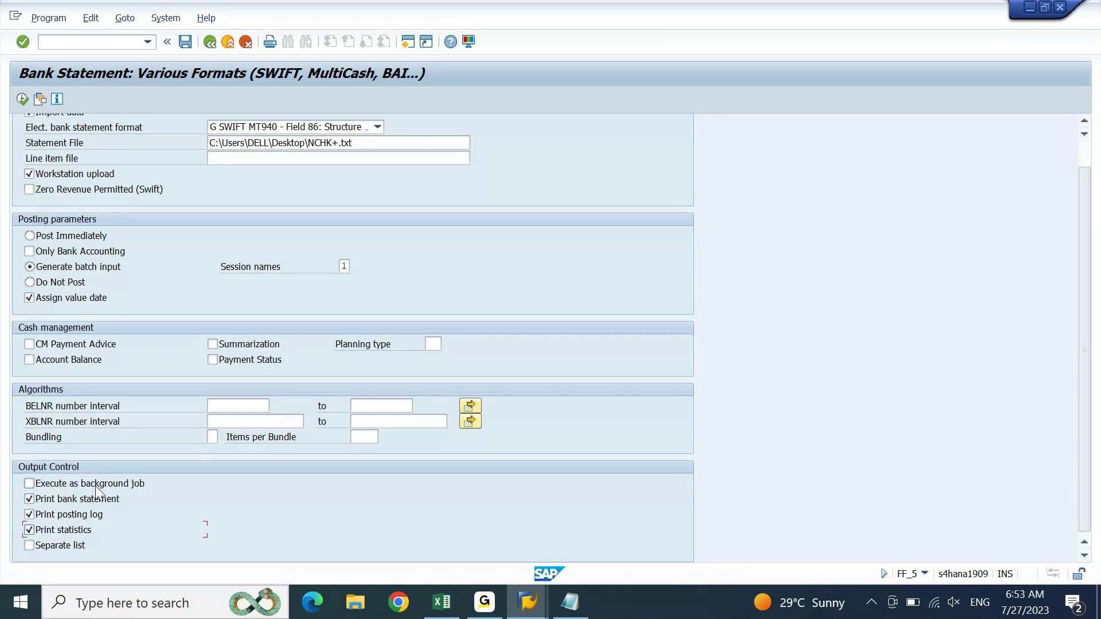
pyautogui.click(231, 406)
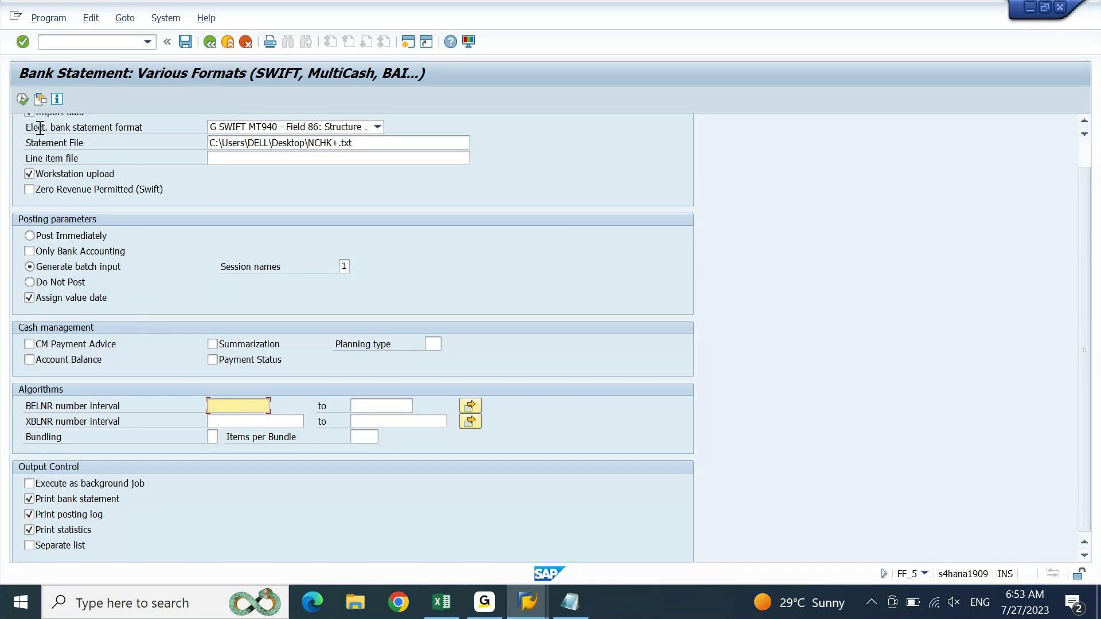
# Step: Execute the bank statement import, granting access to NCHK+.txt with the decision remembered
pyautogui.click(22, 100)
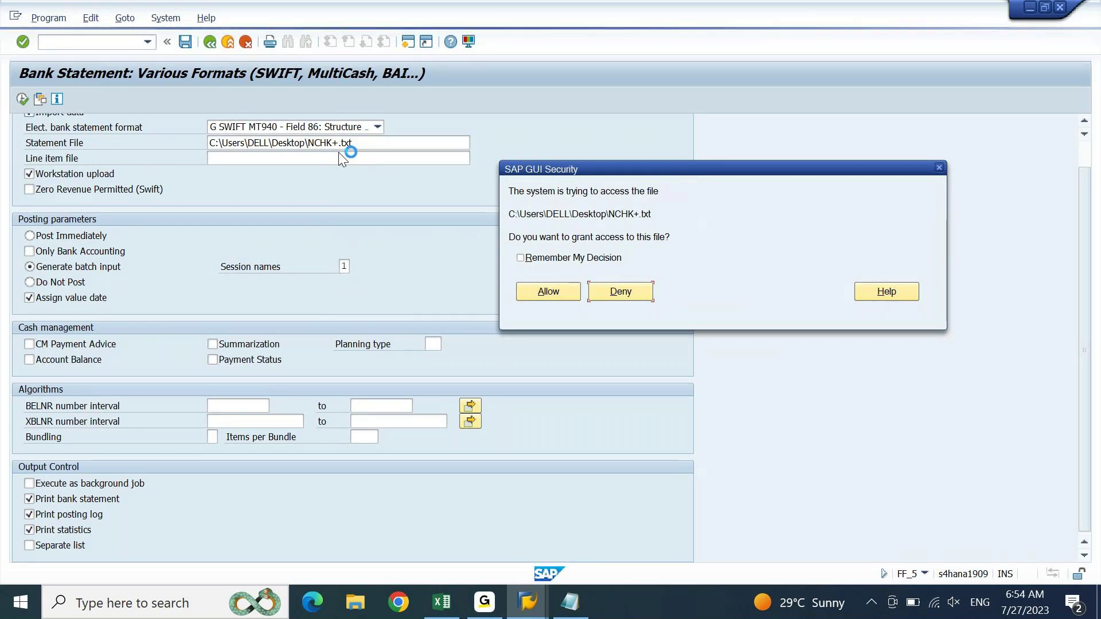
pyautogui.click(575, 260)
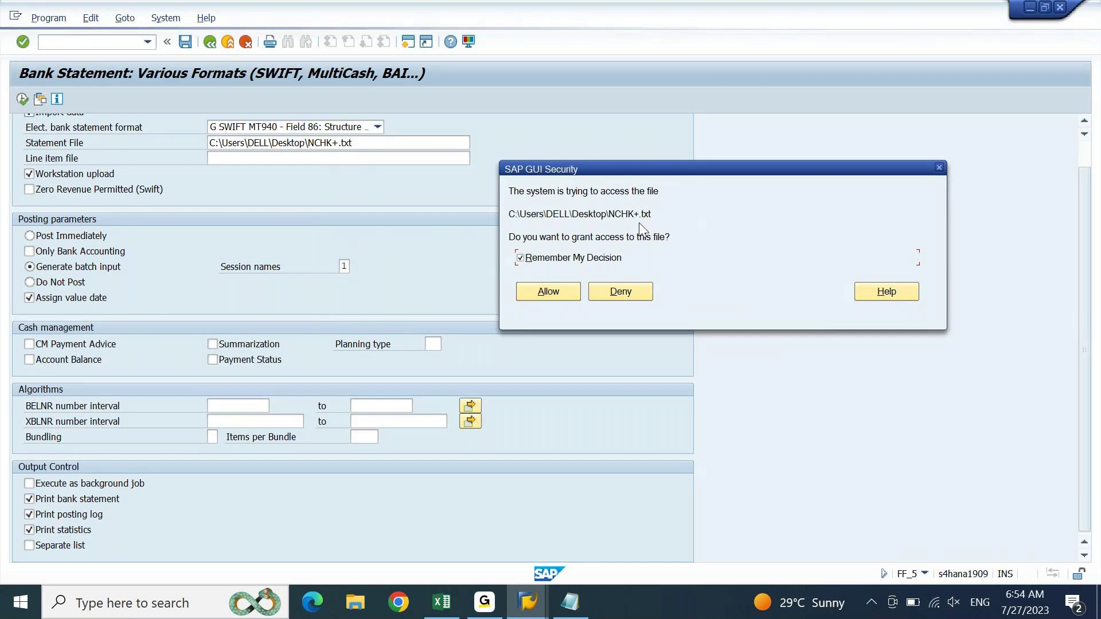
pyautogui.click(552, 292)
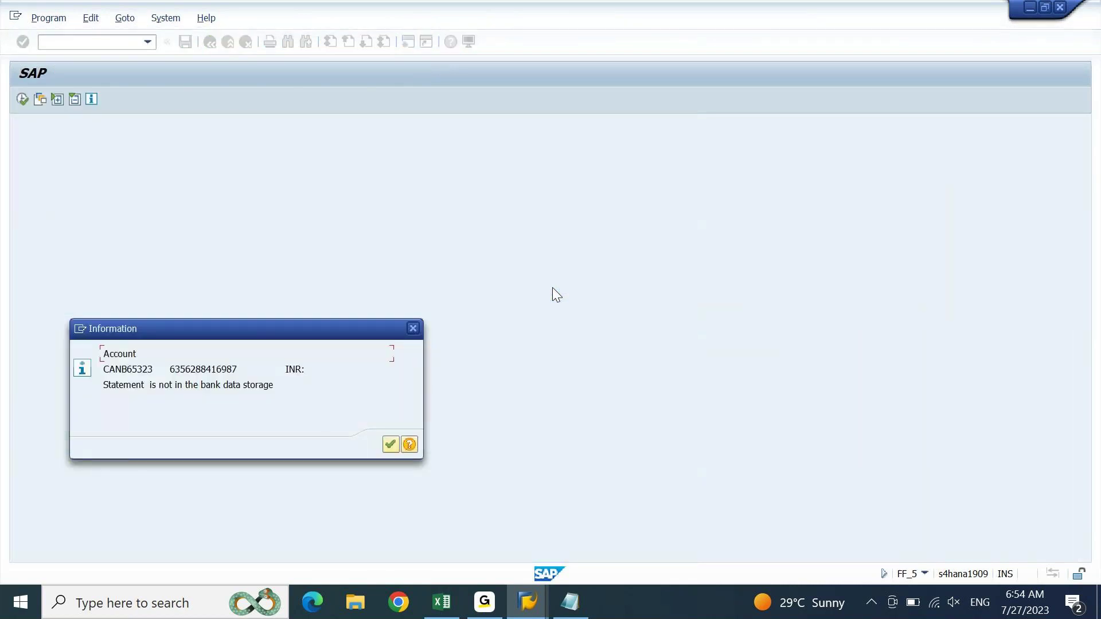
# Step: Review the bank key and account details in the information dialog and acknowledge it
pyautogui.moveTo(328, 327); pyautogui.dragTo(714, 133)
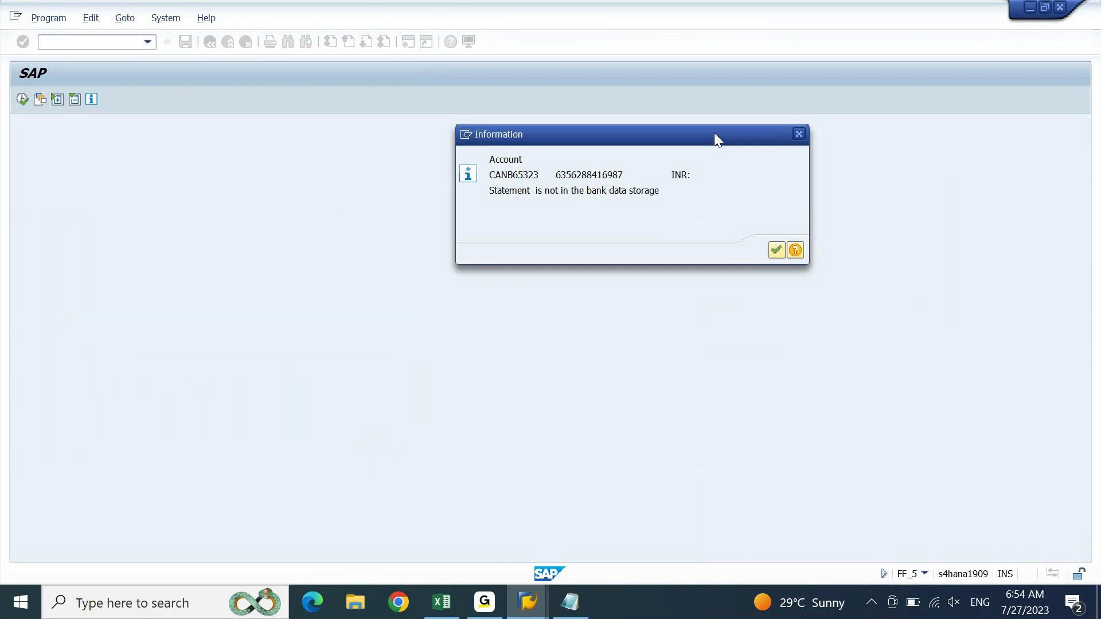
pyautogui.moveTo(714, 132); pyautogui.dragTo(712, 147)
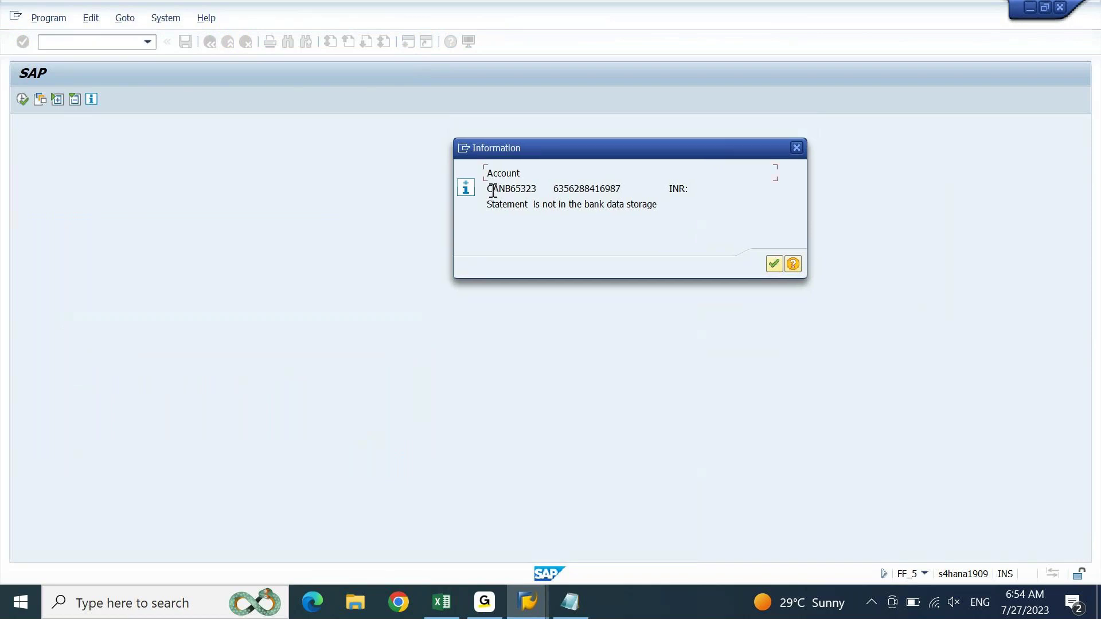
pyautogui.moveTo(492, 191); pyautogui.dragTo(606, 189)
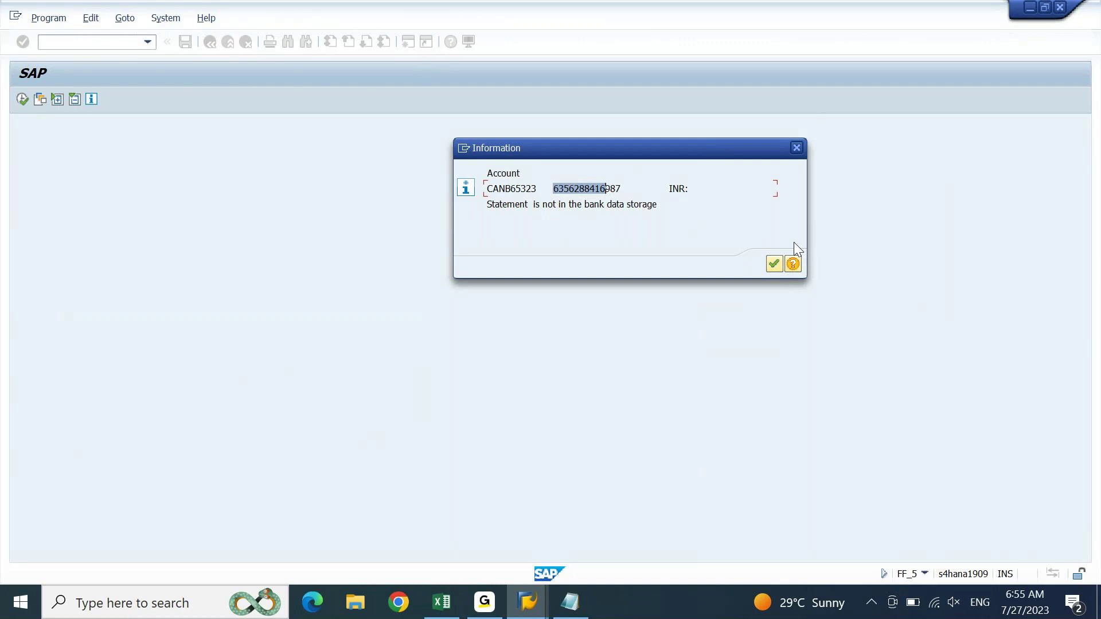
pyautogui.click(774, 264)
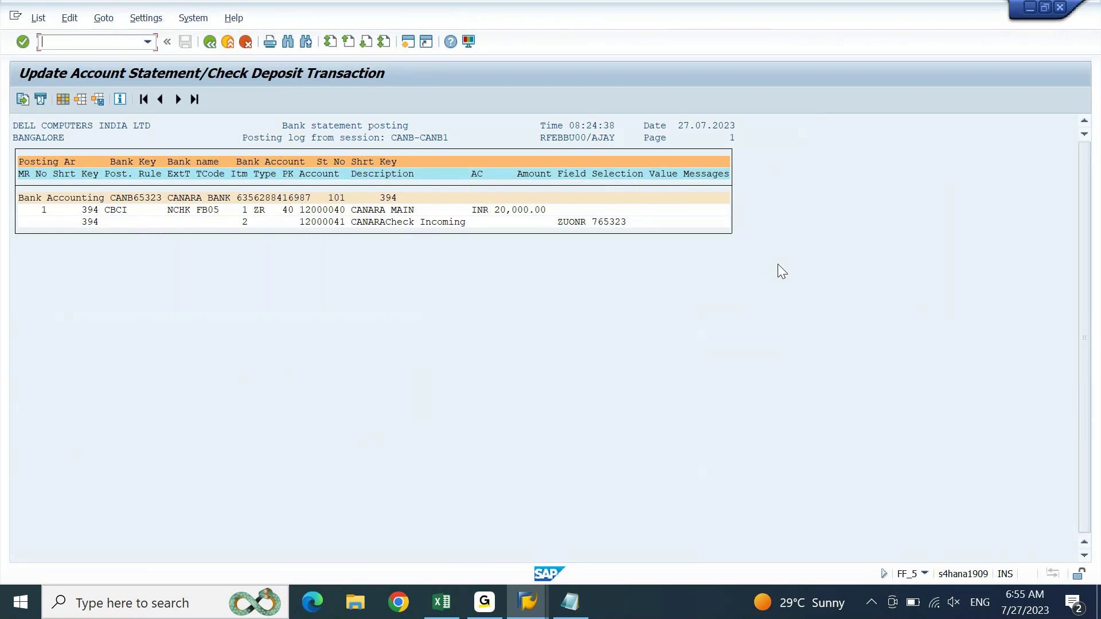
# Step: Examine the posting rule in the posting log and locate the incoming codes in Excel's External Transaction Types table
pyautogui.click(92, 215)
pyautogui.click(114, 215)
pyautogui.click(112, 213)
pyautogui.click(442, 602)
pyautogui.press('pageup')
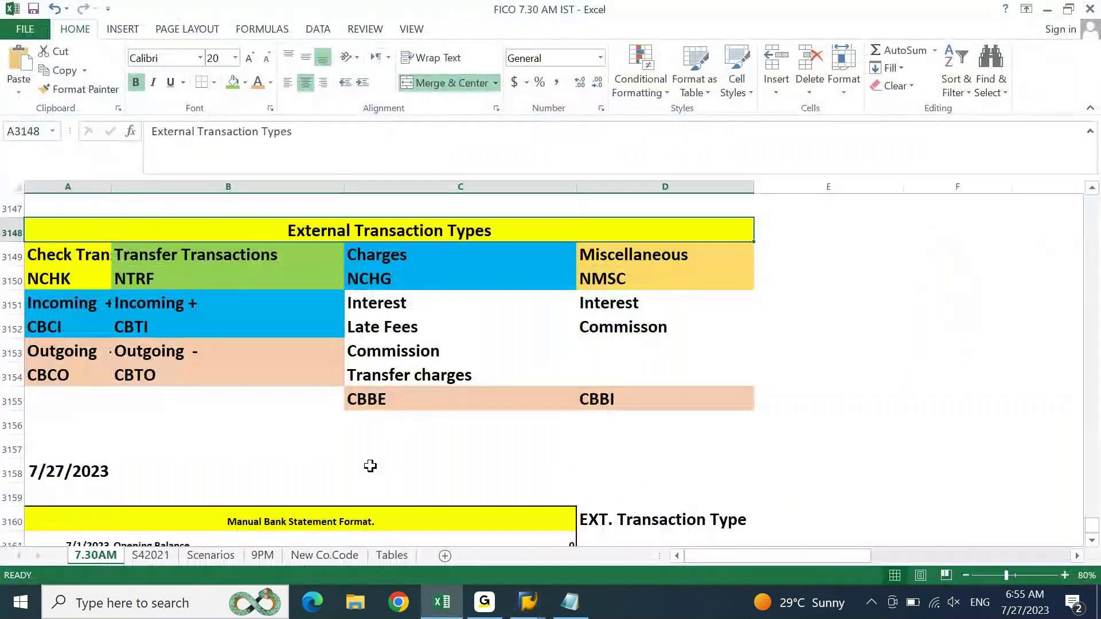
pyautogui.press('Down')
pyautogui.press('Down')
pyautogui.press('Left')
pyautogui.press('Left')
pyautogui.press('Down')
pyautogui.press('Down')
pyautogui.hotkey('shift', 'Right')
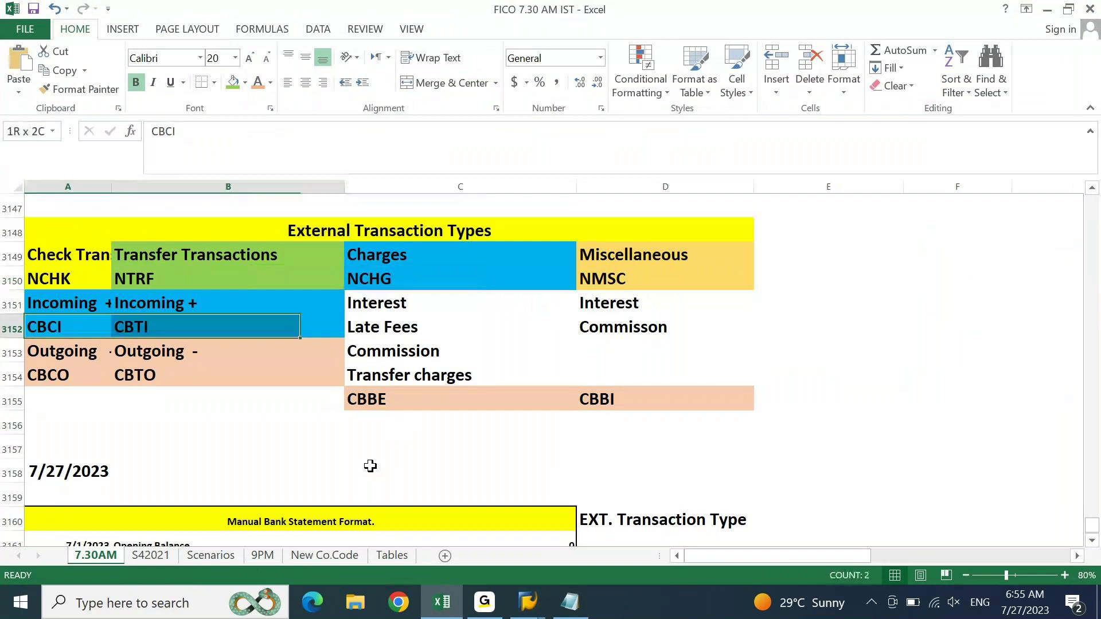
# Step: Widen column A of the External Transaction Types table and review its NCHK and incoming check cells
pyautogui.click(75, 281)
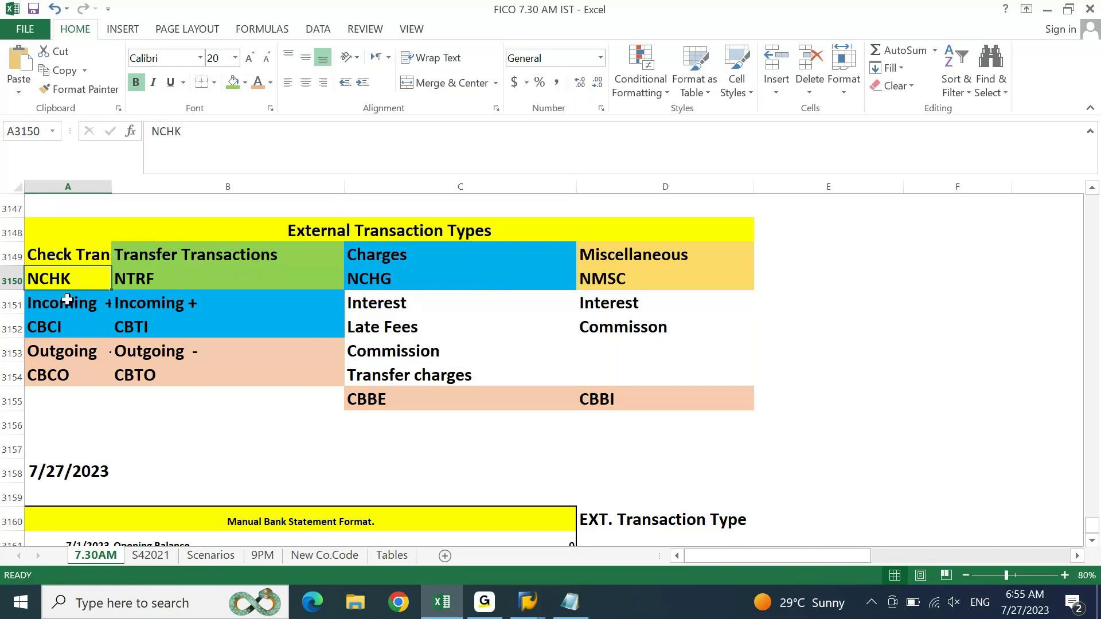
pyautogui.click(67, 301)
pyautogui.click(58, 325)
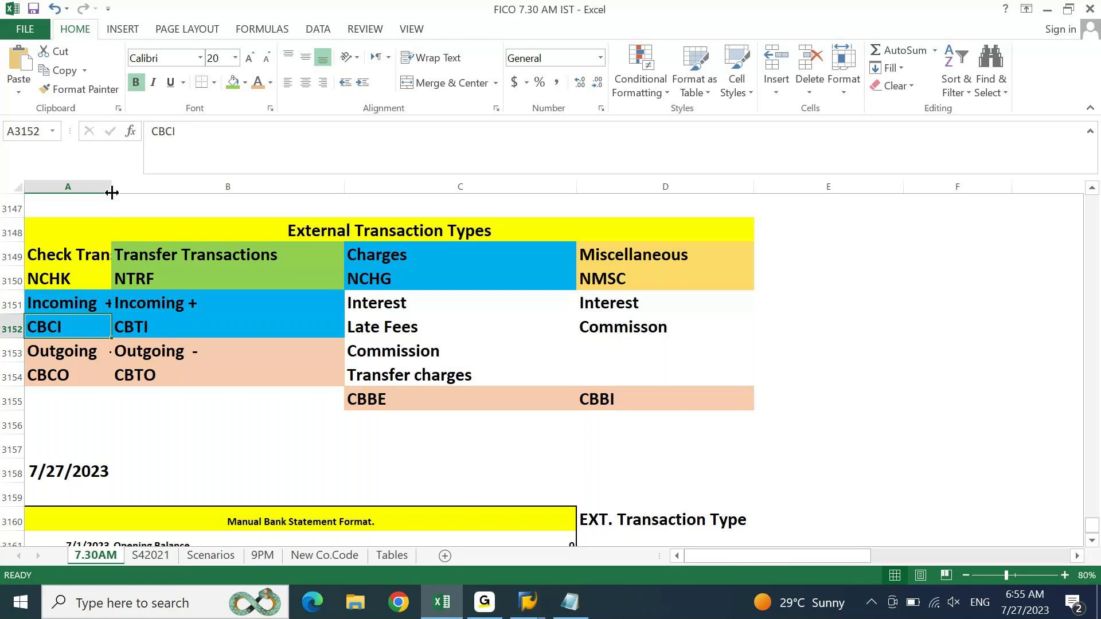
pyautogui.moveTo(110, 188); pyautogui.dragTo(139, 189)
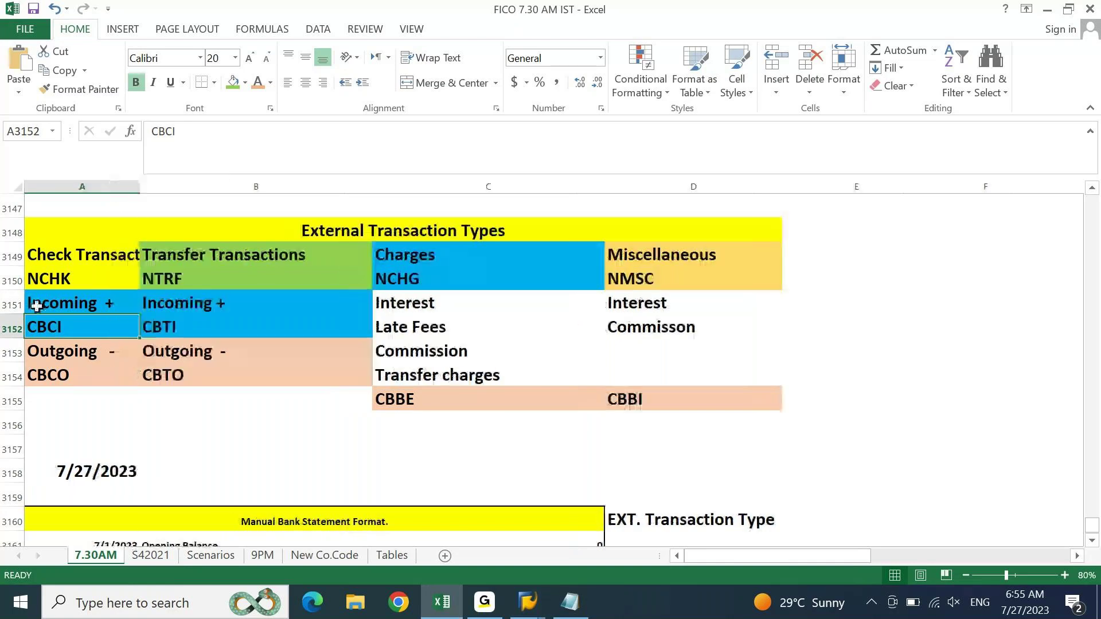
pyautogui.click(62, 283)
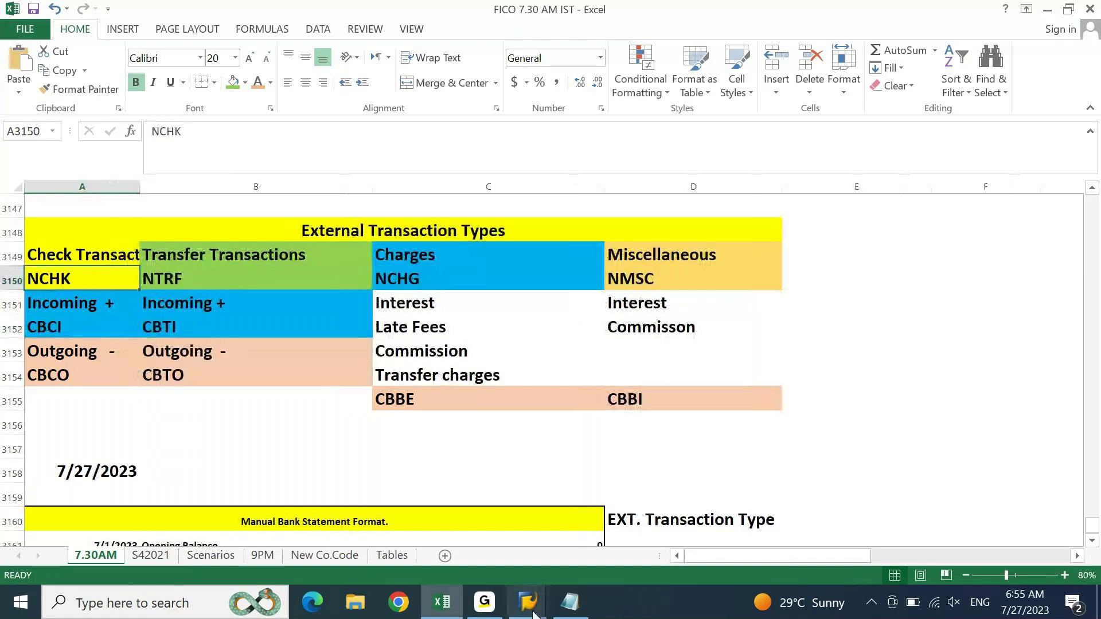
# Step: Switch to the NCHK+ file in Notepad and check the NCHK code and credit indicator C in the :61: line
pyautogui.click(570, 600)
pyautogui.click(770, 239)
pyautogui.hotkey('shift', 'Left')
pyautogui.hotkey('shift', 'Left')
pyautogui.hotkey('shift', 'Left')
pyautogui.hotkey('shift', 'Left')
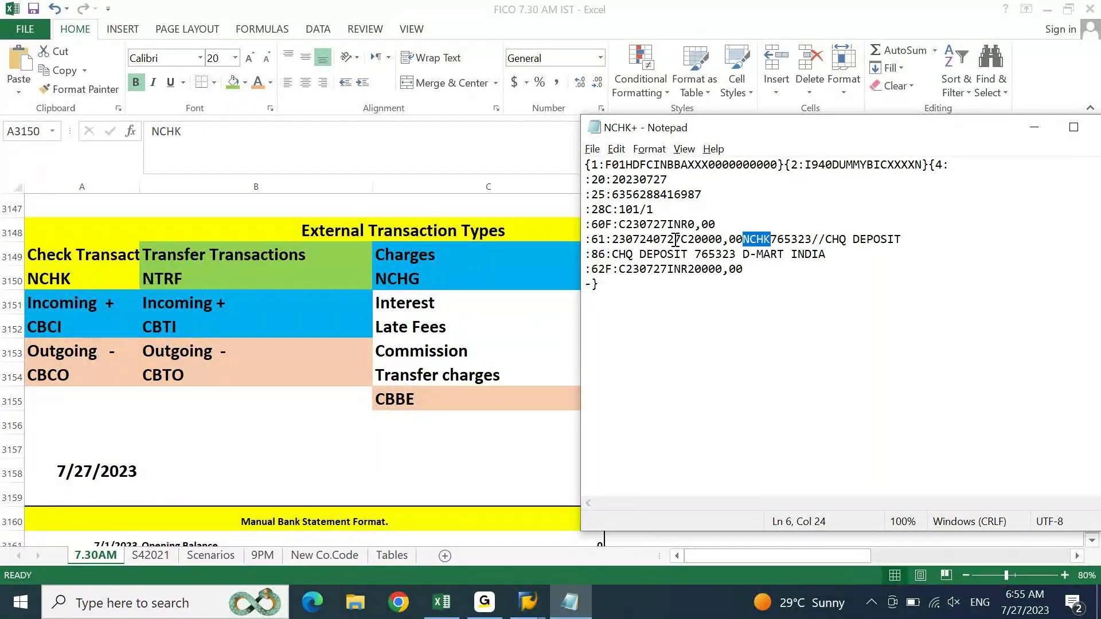
pyautogui.moveTo(688, 240); pyautogui.dragTo(680, 241)
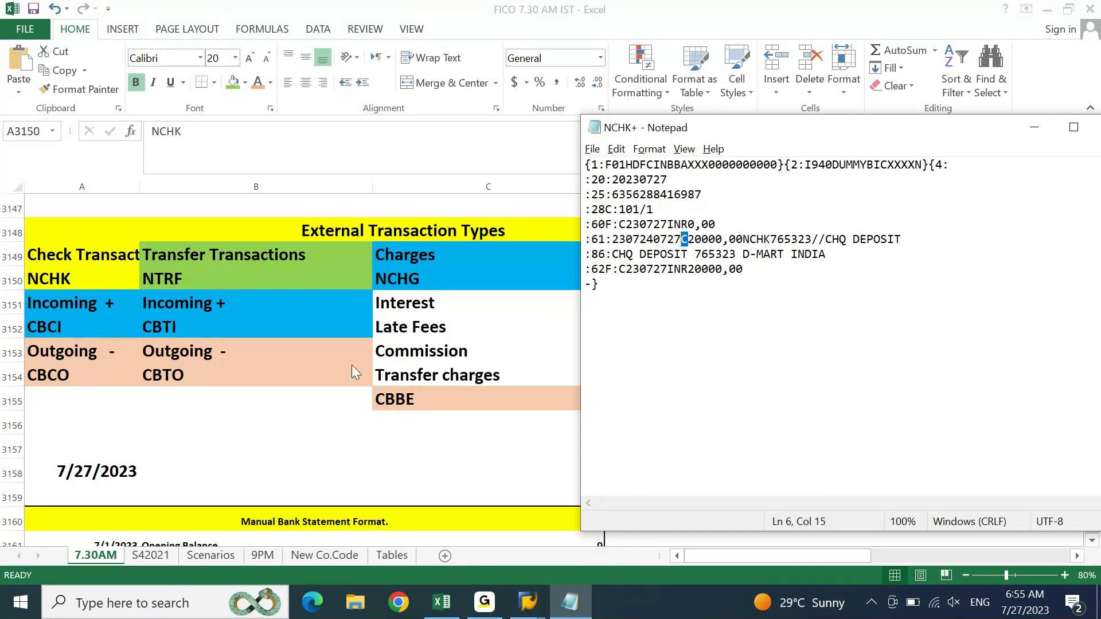
# Step: Compare the plus sign of the incoming check entry in Excel with the Notepad statement, and check its CBCI posting rule
pyautogui.hotkey('alt', 'Tab')
pyautogui.click(84, 302)
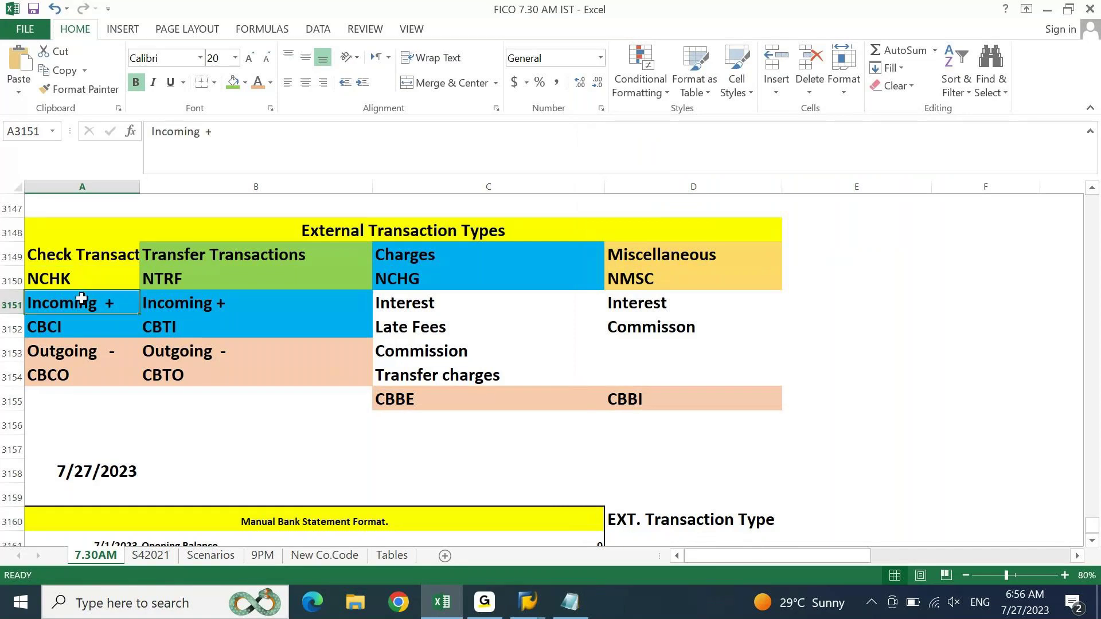
pyautogui.doubleClick(211, 133)
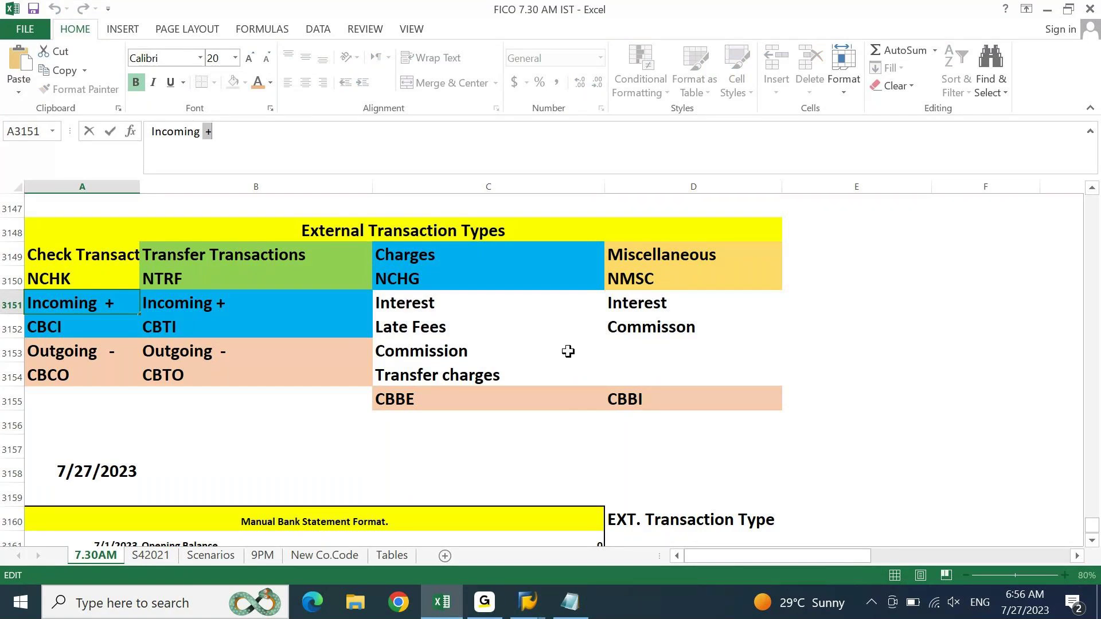
pyautogui.click(571, 602)
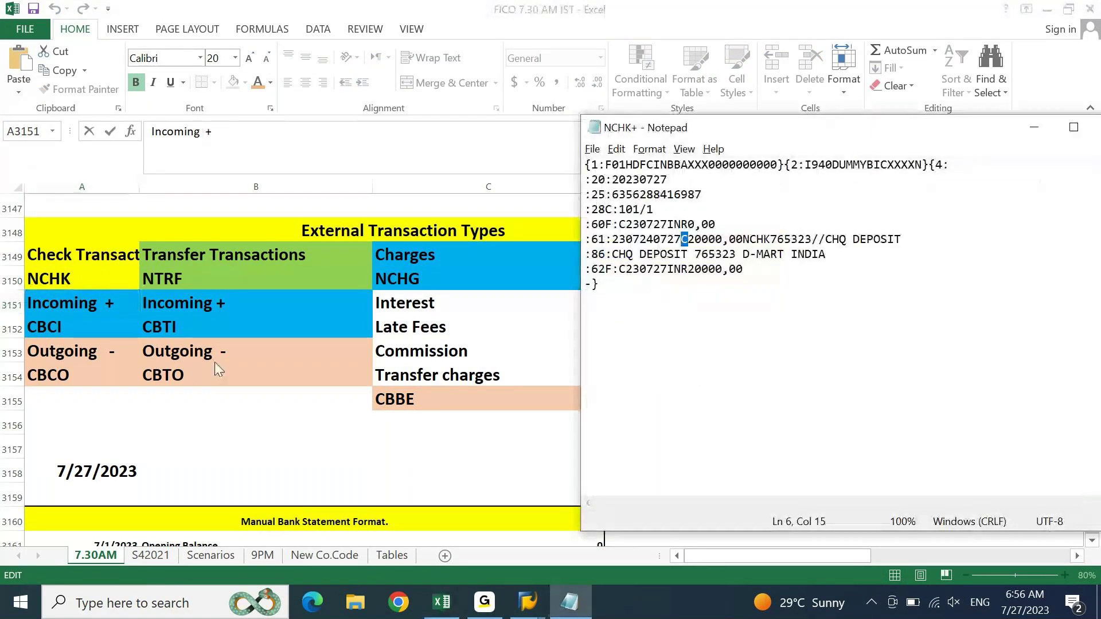
pyautogui.click(47, 321)
pyautogui.click(58, 325)
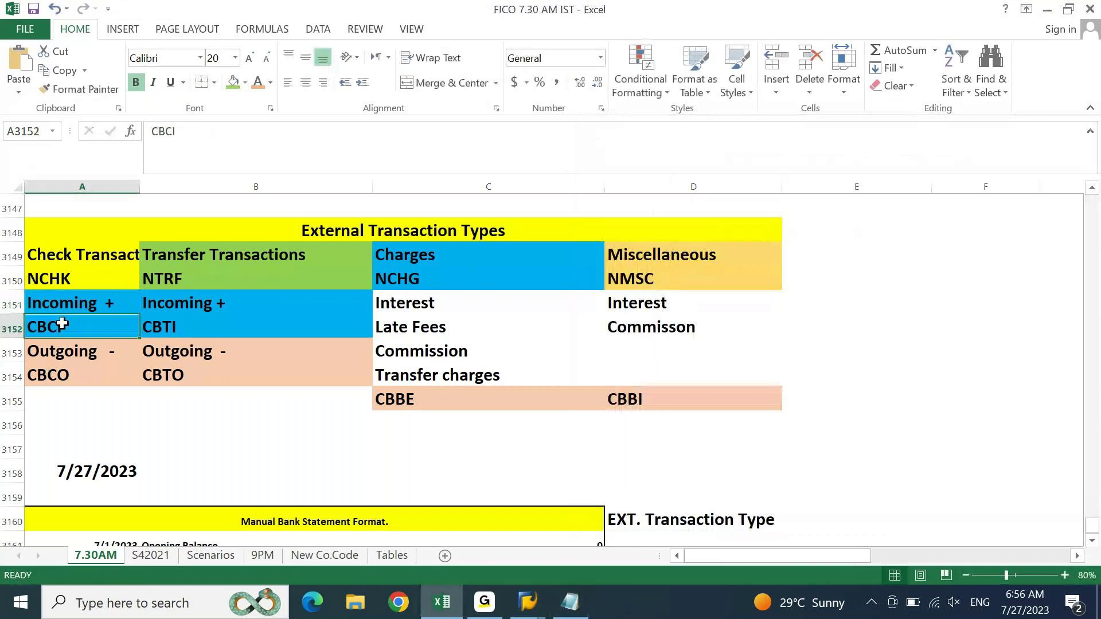
# Step: Return to the SAP posting log and examine its posting rule, transaction code, document type, posting key, accounts and description
pyautogui.click(528, 602)
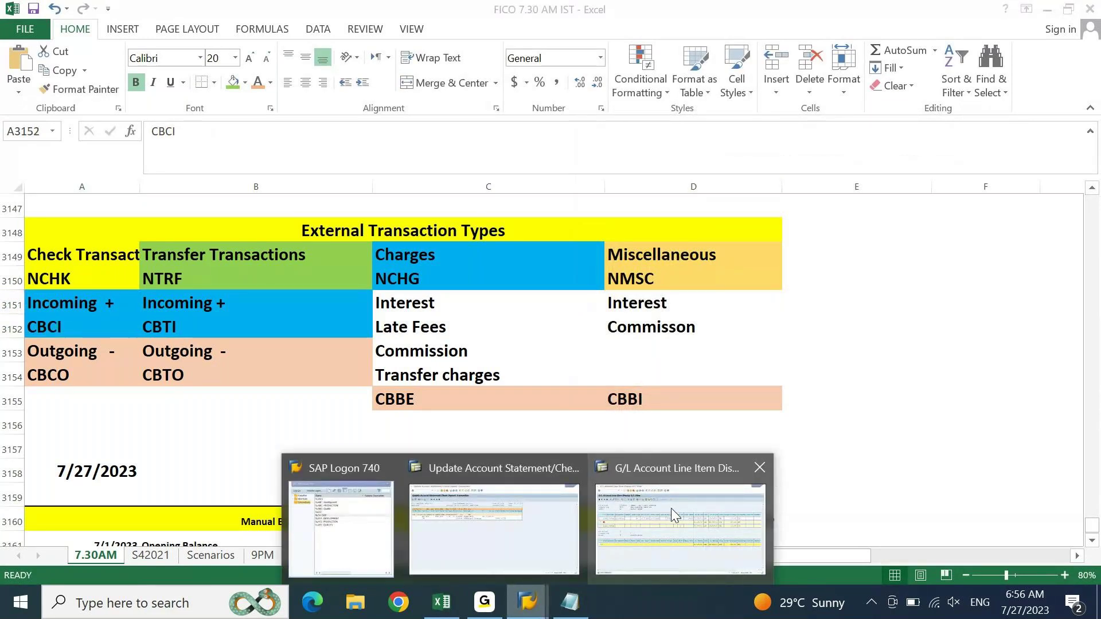
pyautogui.click(670, 508)
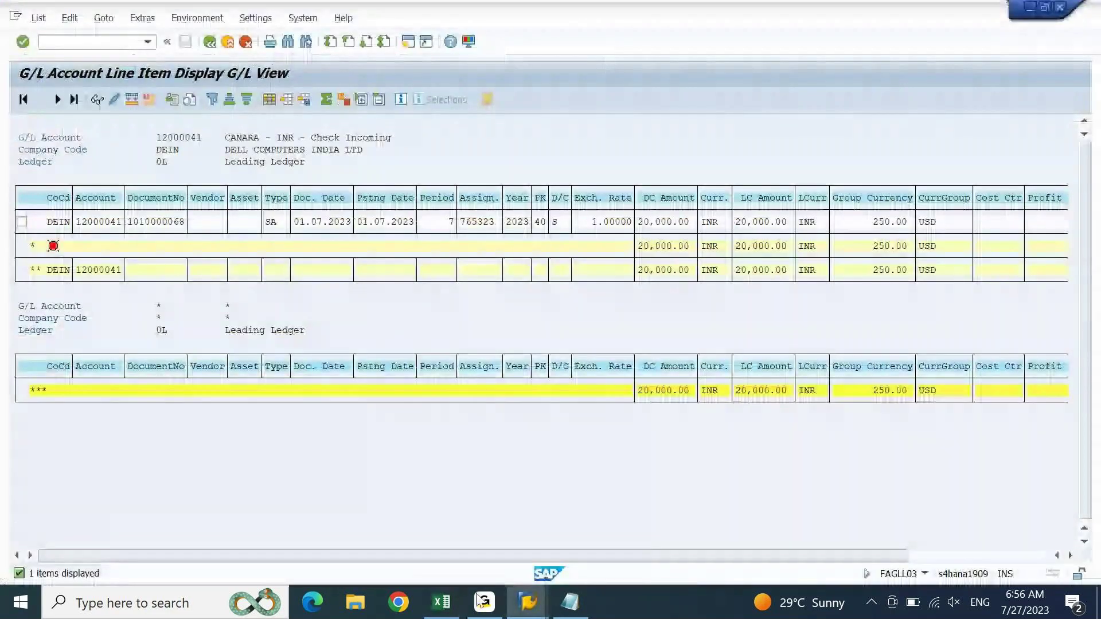
pyautogui.click(539, 605)
pyautogui.click(506, 536)
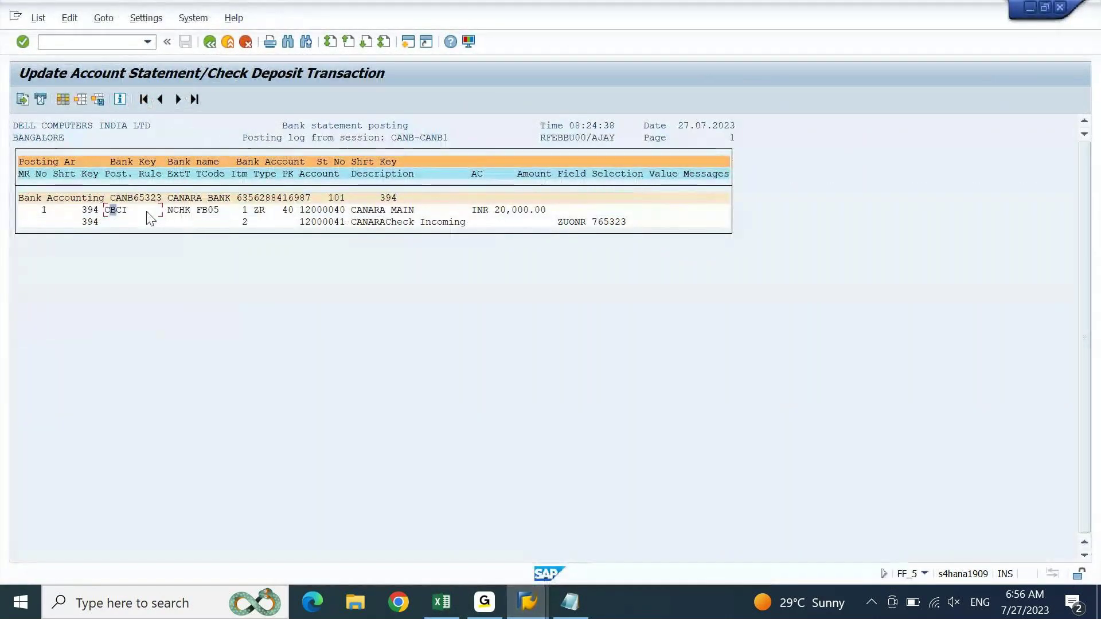
pyautogui.click(129, 210)
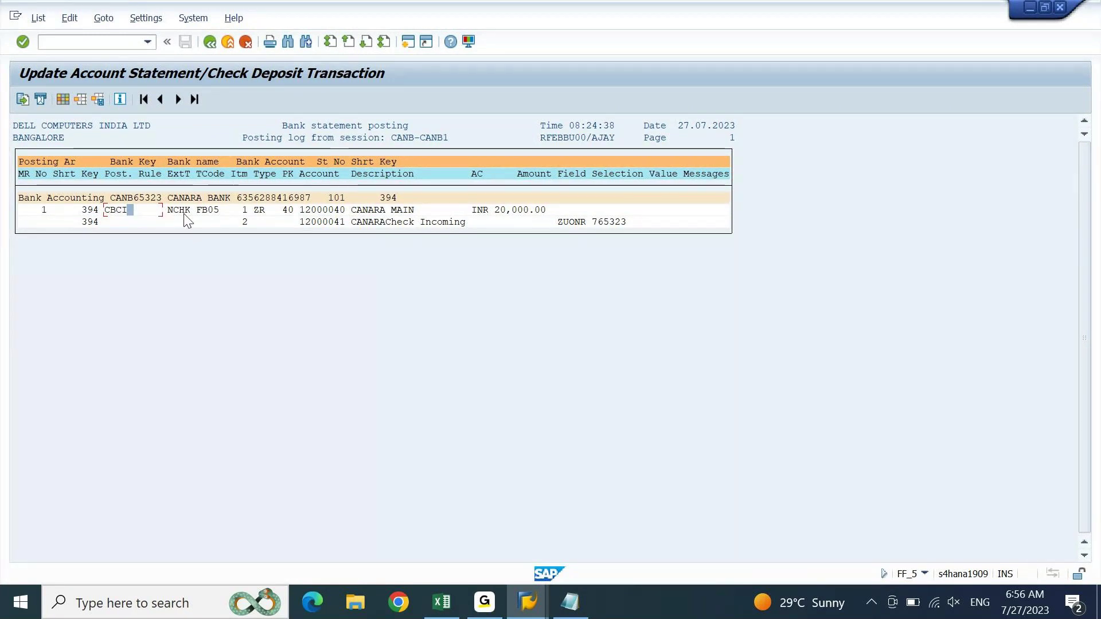
pyautogui.click(212, 216)
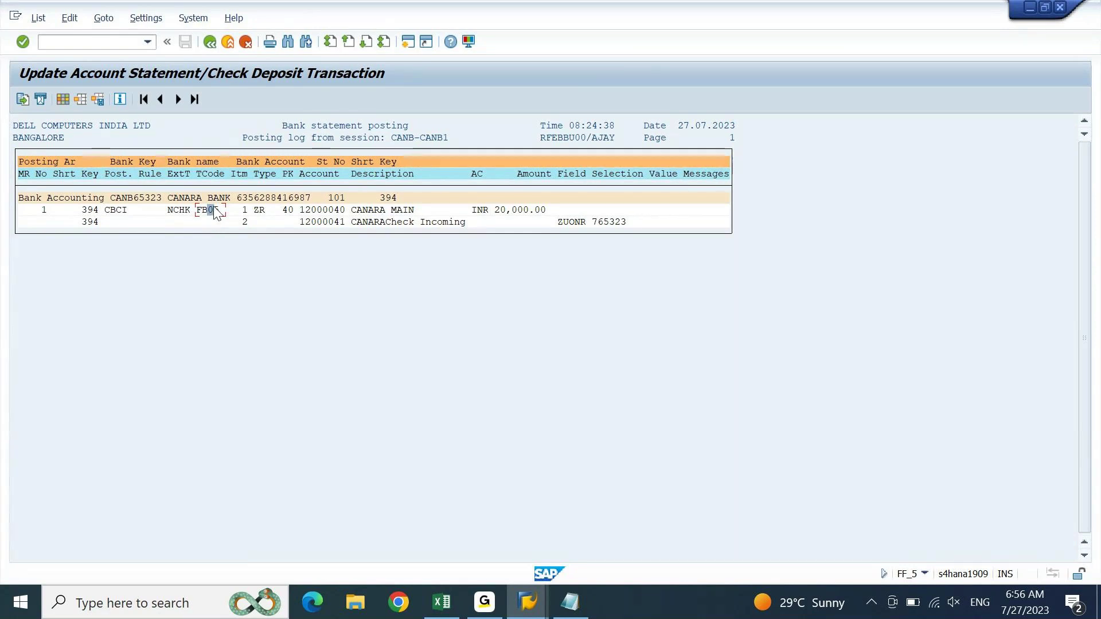
pyautogui.click(264, 212)
pyautogui.click(297, 212)
pyautogui.click(332, 211)
pyautogui.click(381, 223)
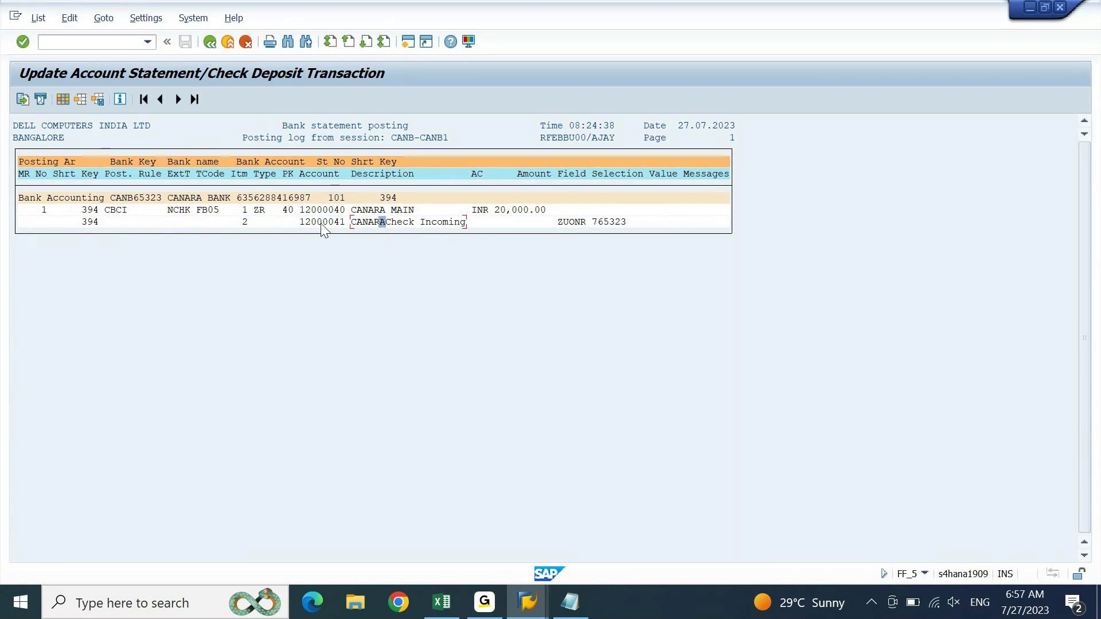
# Step: Examine the posting keys and the incoming check clearing account on both line items of the posting log
pyautogui.click(293, 222)
pyautogui.click(288, 210)
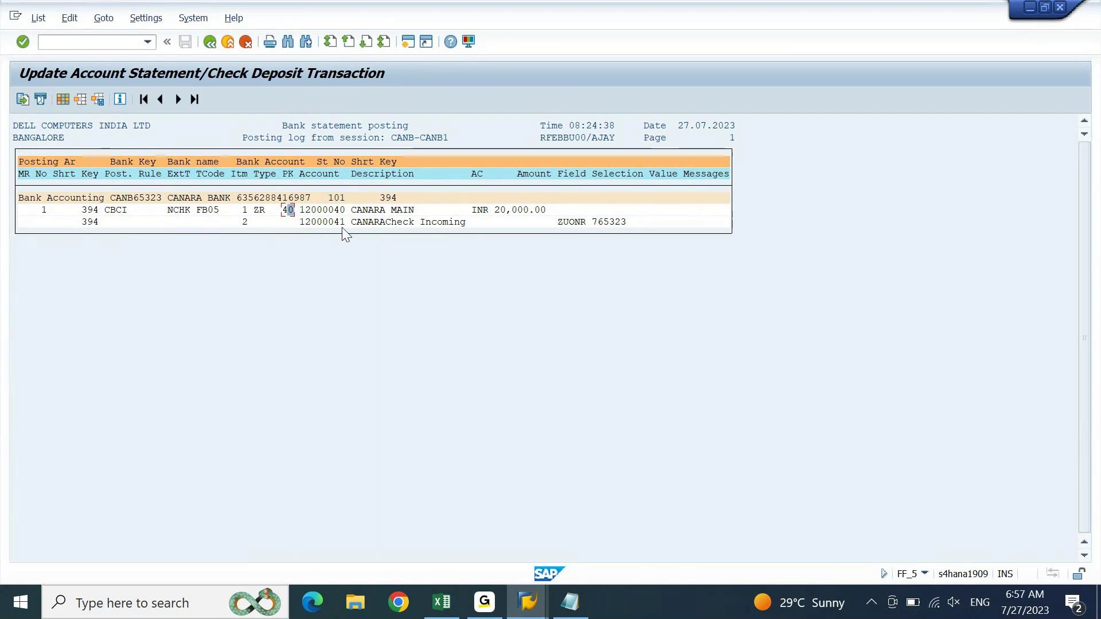
pyautogui.click(296, 223)
pyautogui.click(286, 224)
pyautogui.click(339, 223)
pyautogui.click(327, 224)
# Step: Examine the ZUONR selection field and its value on the posting log's second line item
pyautogui.click(571, 224)
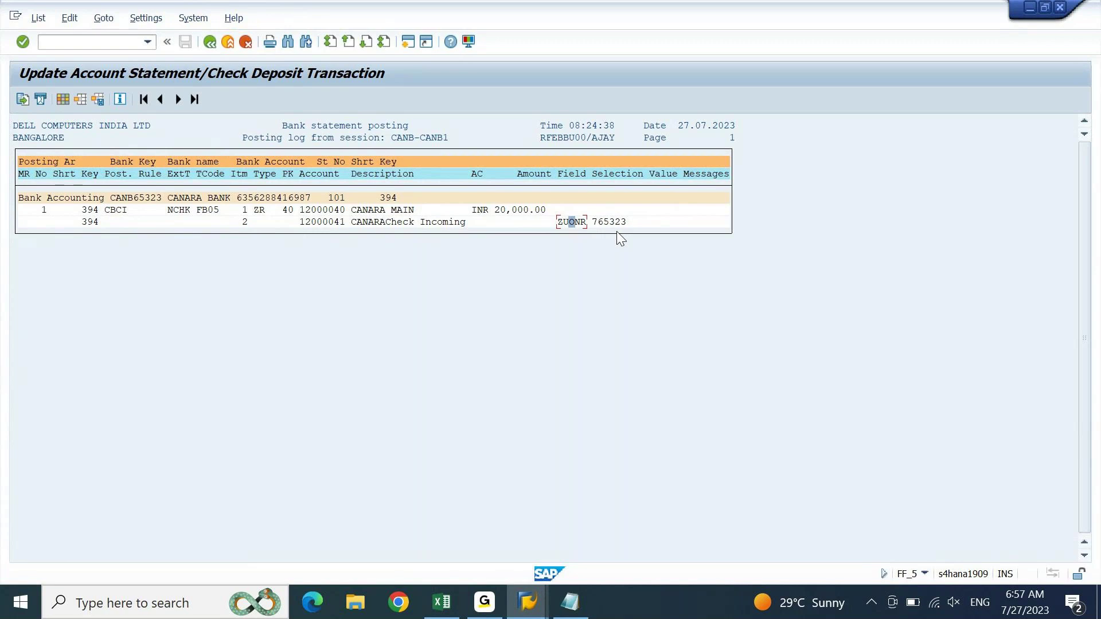
pyautogui.click(339, 223)
pyautogui.click(566, 225)
pyautogui.click(606, 224)
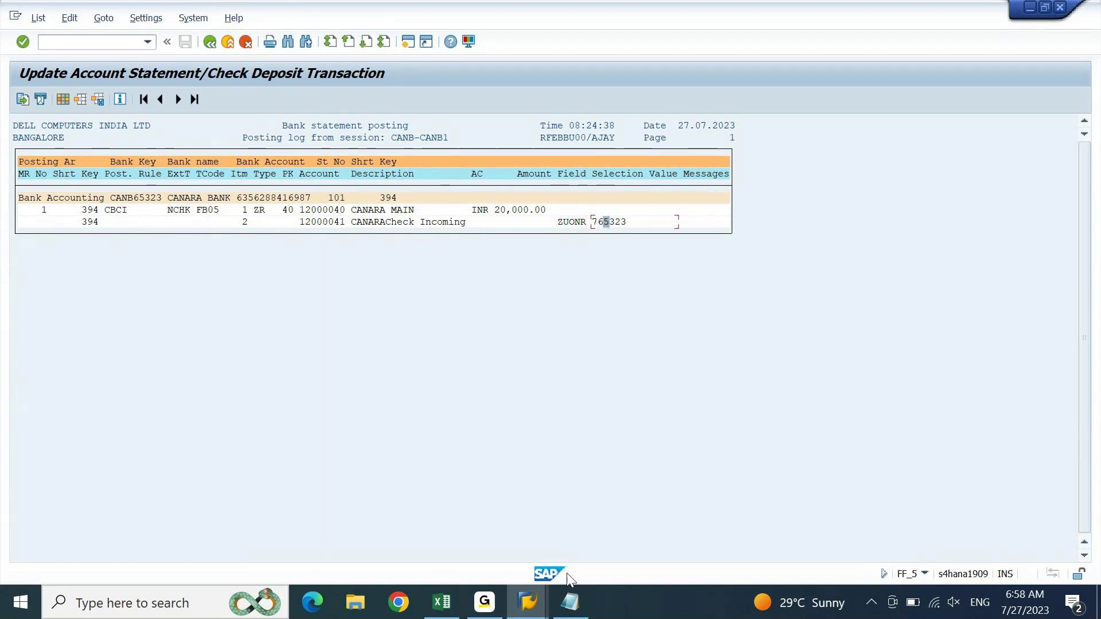
# Step: Highlight the cheque number in the :61: line of the NCHK+ file in Notepad, compare it with the selection value, and return to SAP
pyautogui.click(569, 602)
pyautogui.moveTo(866, 131); pyautogui.dragTo(653, 304)
pyautogui.click(548, 413)
pyautogui.hotkey('shift', 'Right')
pyautogui.hotkey('shift', 'Right')
pyautogui.hotkey('shift', 'Right')
pyautogui.hotkey('shift', 'Right')
pyautogui.hotkey('shift', 'Right')
pyautogui.hotkey('shift', 'Right')
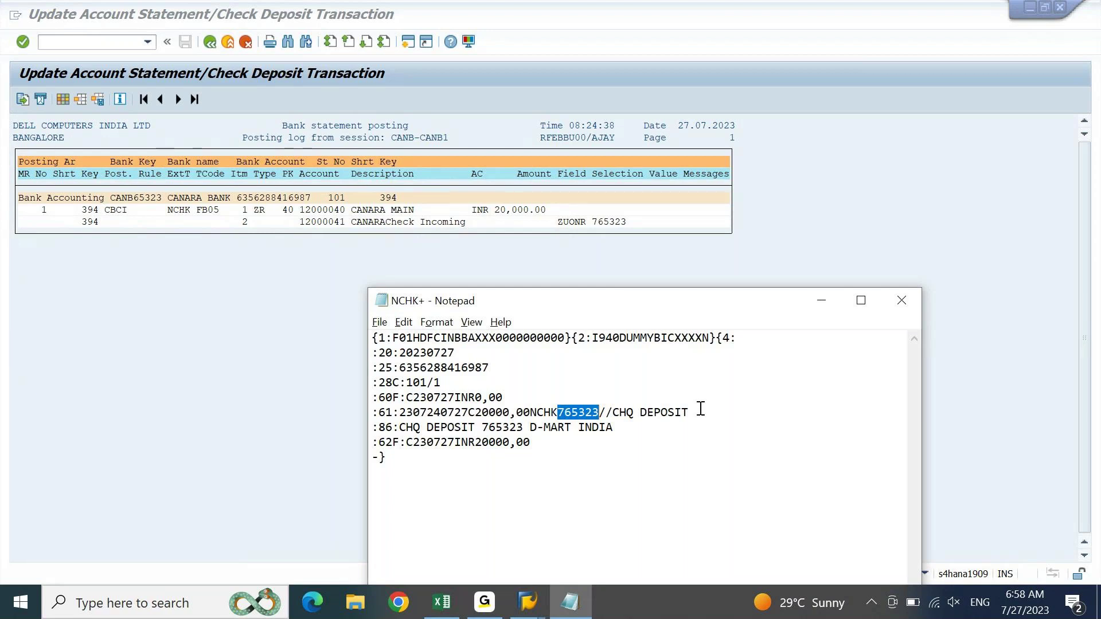
pyautogui.press('Left')
pyautogui.hotkey('shift', 'Right')
pyautogui.hotkey('shift', 'Right')
pyautogui.hotkey('shift', 'Right')
pyautogui.hotkey('shift', 'Right')
pyautogui.hotkey('shift', 'Right')
pyautogui.hotkey('shift', 'Right')
pyautogui.click(428, 268)
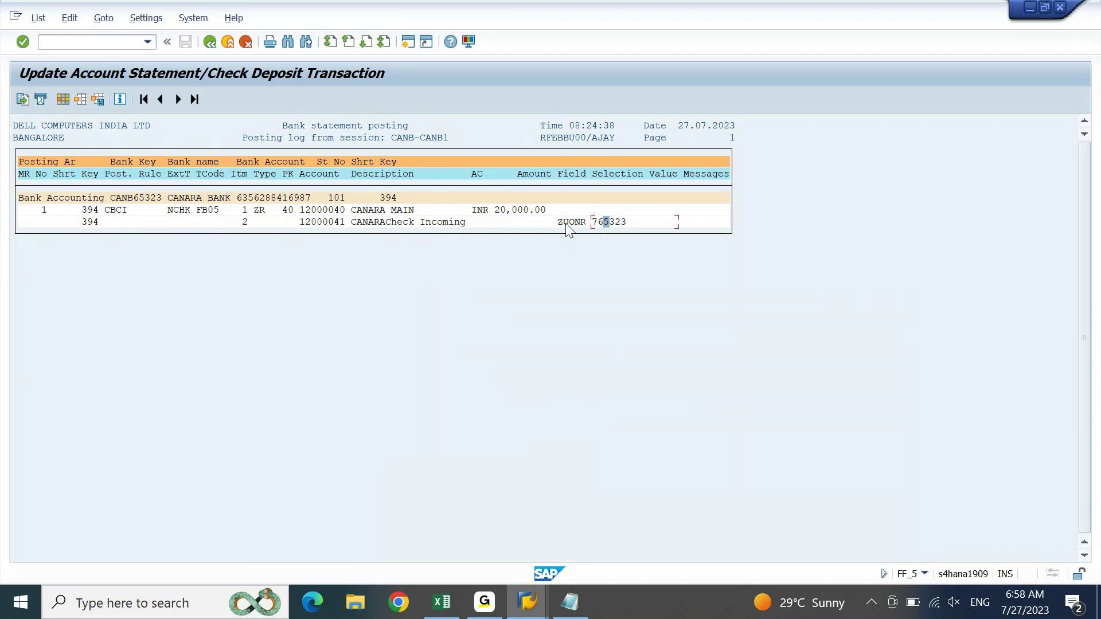
# Step: Go back through the processing statistics to the bank statement report and check its total debit
pyautogui.press('F3')
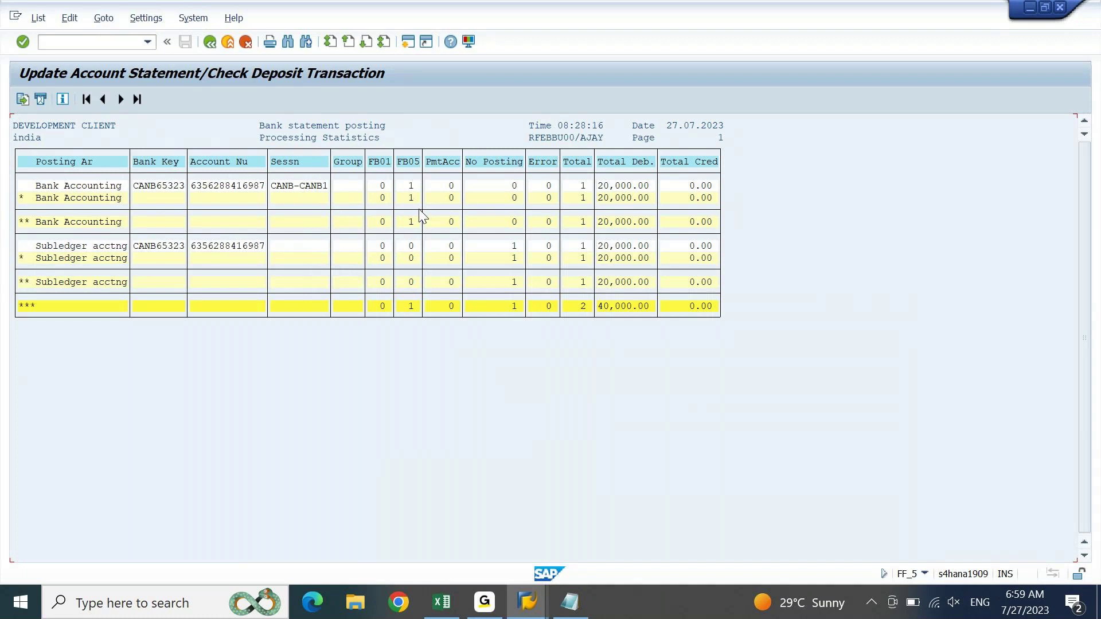
pyautogui.press('F3')
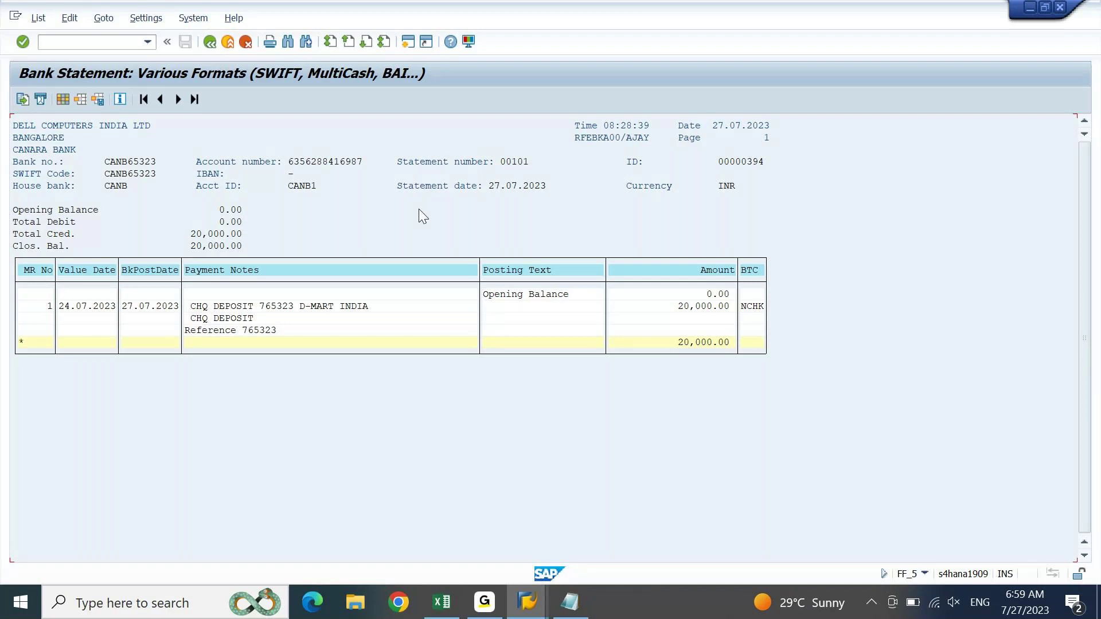
pyautogui.click(240, 222)
# Step: Compare the report's balances with the opening balance amount and credit indicator C in the NCHK+ file in Notepad
pyautogui.click(569, 602)
pyautogui.moveTo(673, 301); pyautogui.dragTo(777, 291)
pyautogui.click(614, 388)
pyautogui.hotkey('shift', 'Left')
pyautogui.hotkey('shift', 'Left')
pyautogui.hotkey('shift', 'Left')
pyautogui.hotkey('shift', 'Left')
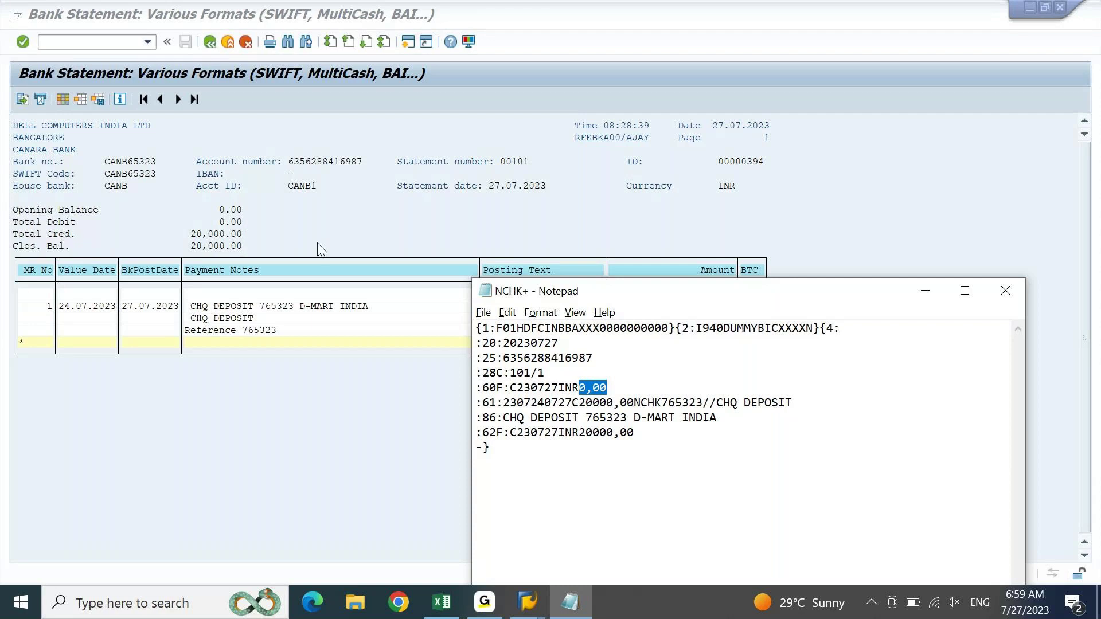
pyautogui.click(522, 403)
pyautogui.hotkey('shift', 'Left')
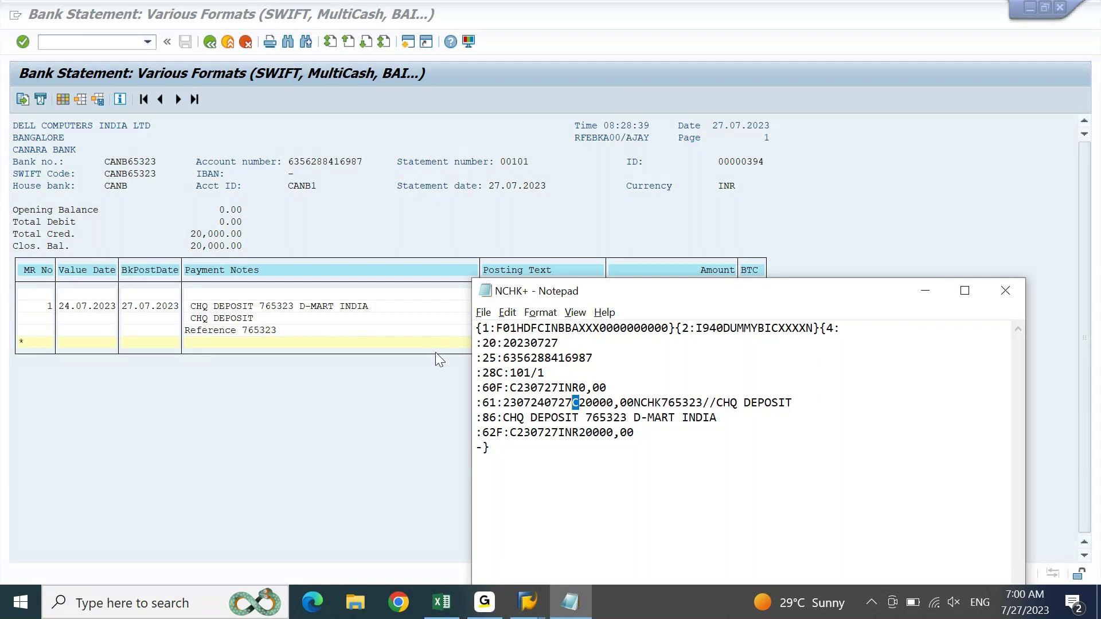
# Step: Check the closing balance, opening balance line and value date column in the SAP bank statement report
pyautogui.click(233, 246)
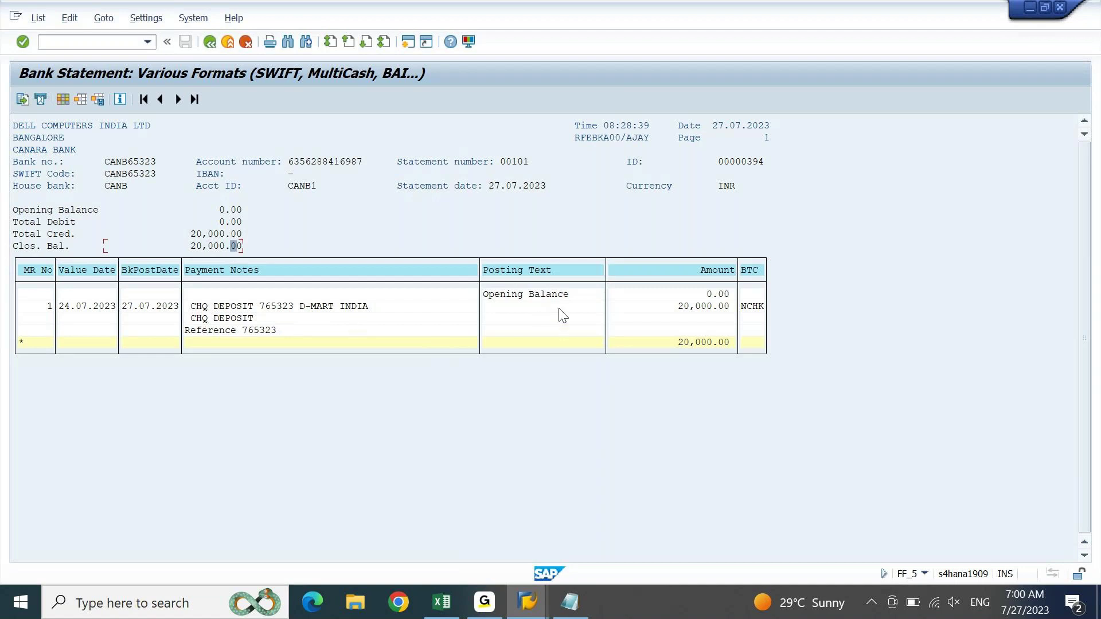
pyautogui.click(720, 295)
pyautogui.click(84, 271)
# Step: Highlight the value date 230724 in the :61: line of the NCHK+ file in Notepad and compare it with the report
pyautogui.click(572, 606)
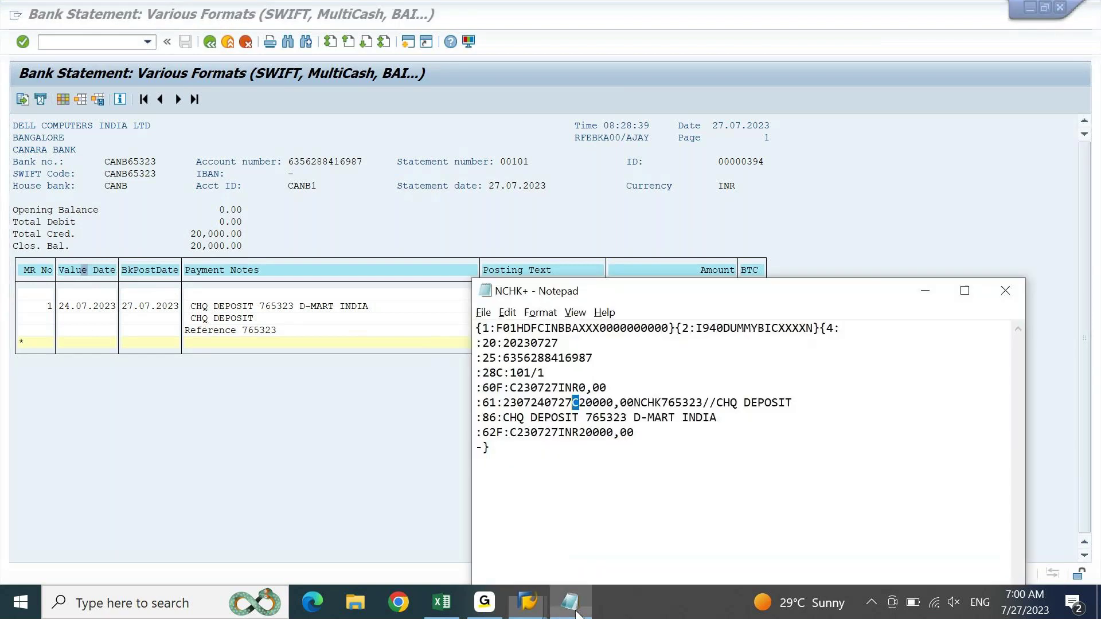
pyautogui.click(554, 403)
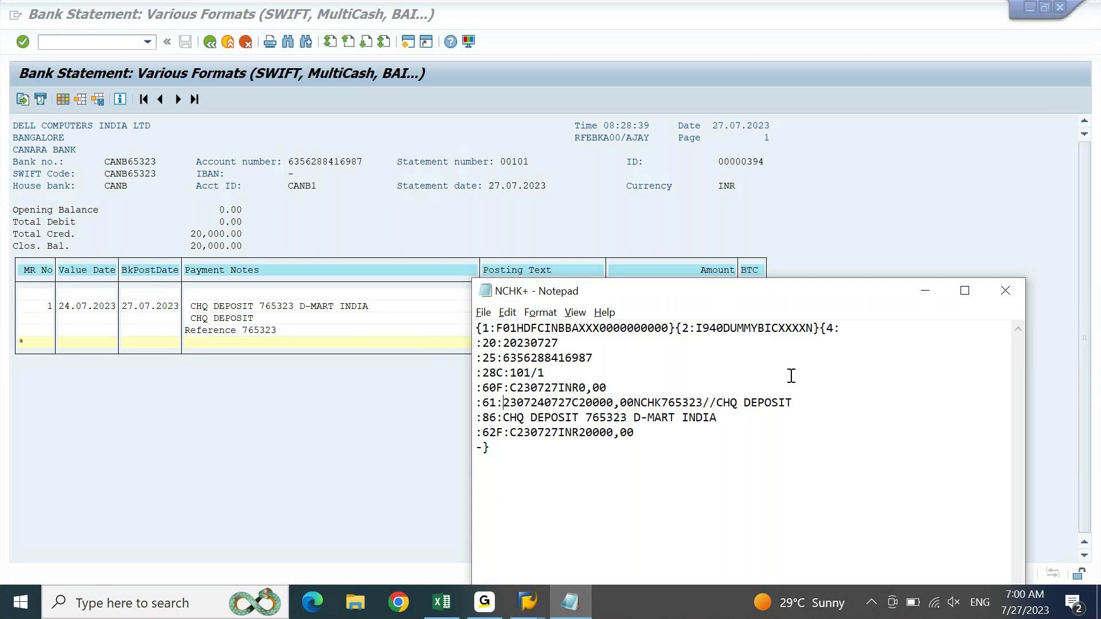
pyautogui.hotkey('shift', 'Right')
pyautogui.hotkey('shift', 'Right')
pyautogui.hotkey('shift', 'Right')
pyautogui.hotkey('shift', 'Right')
pyautogui.hotkey('shift', 'Right')
pyautogui.hotkey('shift', 'Right')
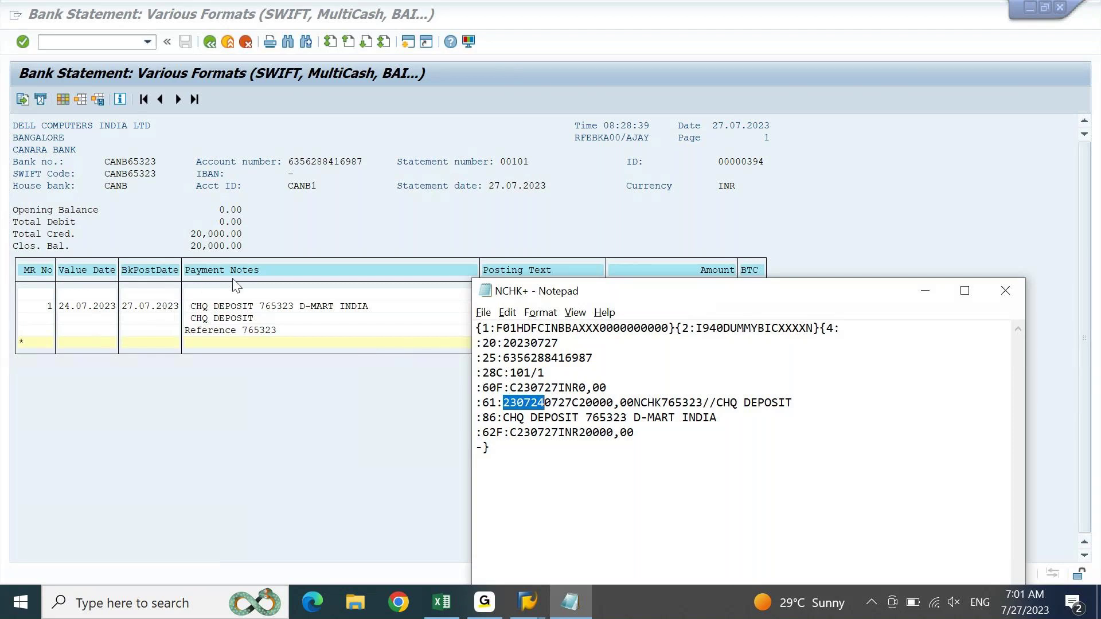
# Step: Switch to the FICO 7.30 AM IST workbook in Excel and find the MT940 tag table
pyautogui.click(440, 602)
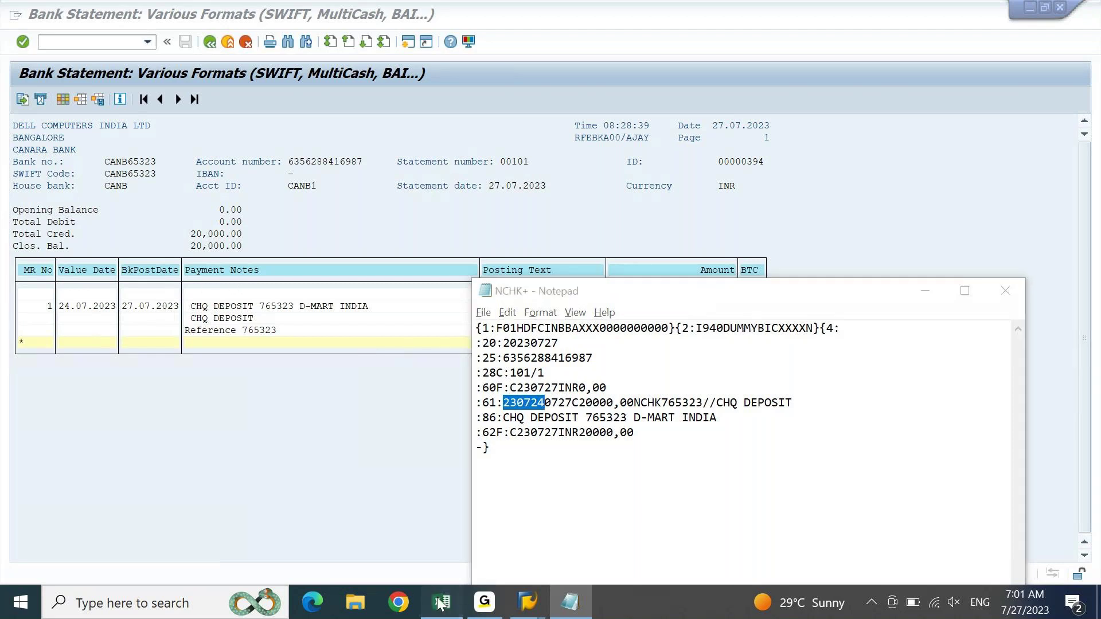
pyautogui.press('pagedown')
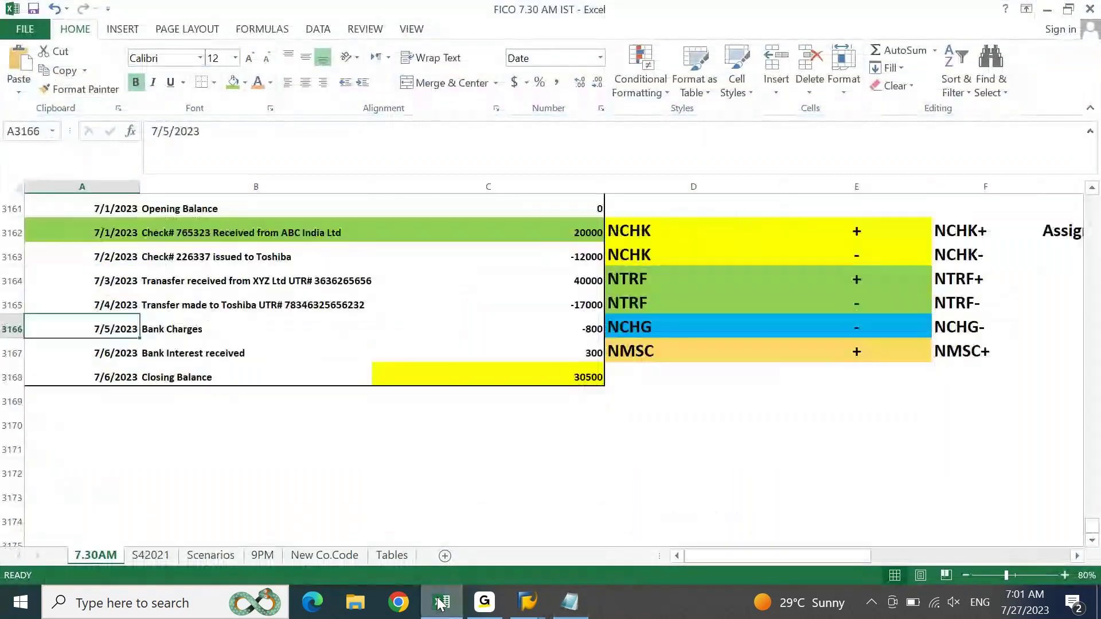
pyautogui.press('pagedown')
pyautogui.press('pageup')
pyautogui.press('pageup')
pyautogui.press('pageup')
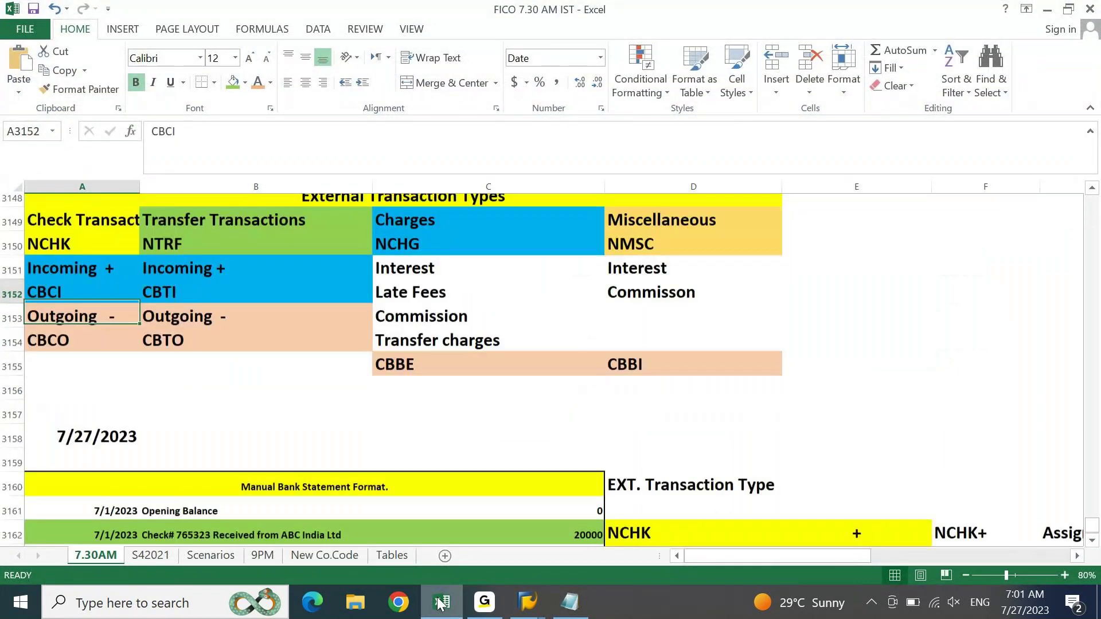
pyautogui.press('pageup')
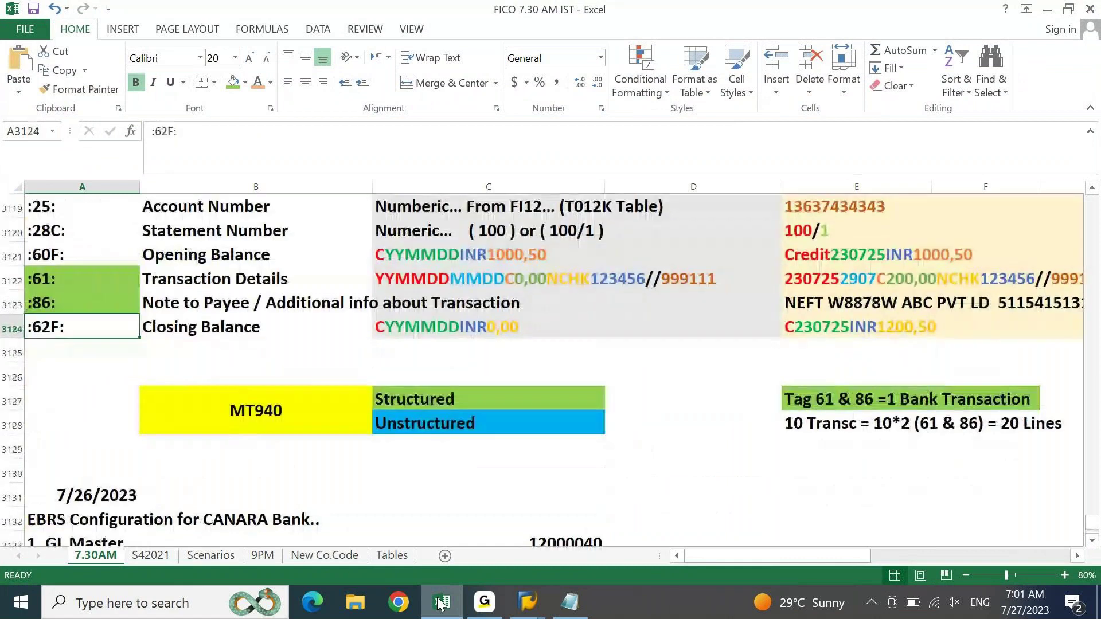
# Step: Examine the :61: Transaction Details row of the MT940 table, including its format and example value
pyautogui.press('Up')
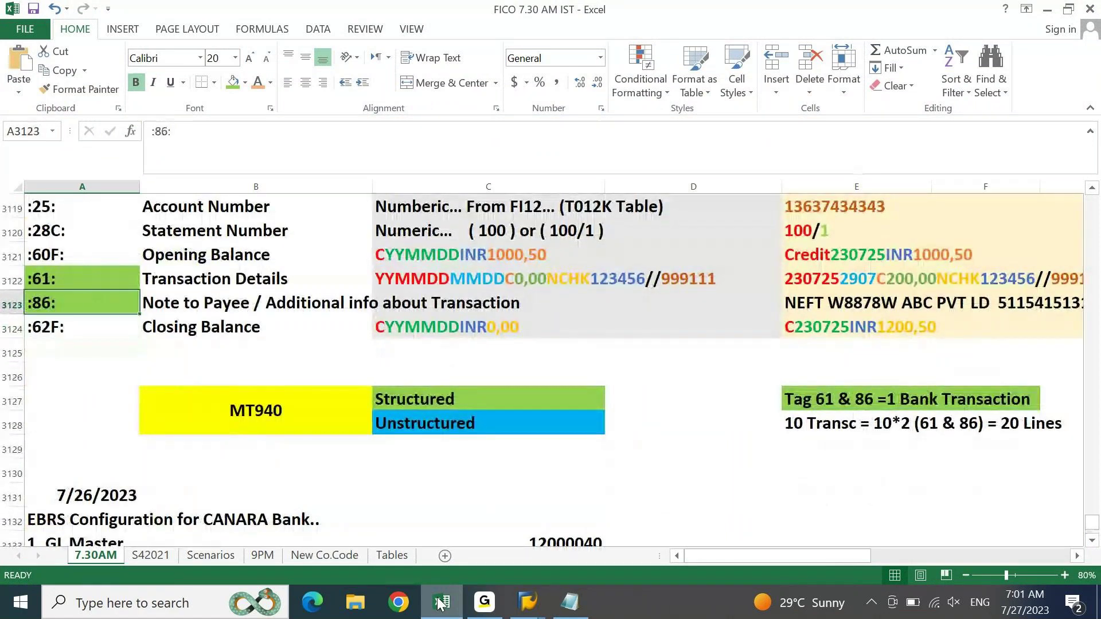
pyautogui.press('Up')
pyautogui.press('Right')
pyautogui.press('Right')
pyautogui.press('Right')
pyautogui.press('Right')
pyautogui.press('Right')
pyautogui.press('Right')
pyautogui.press('Right')
pyautogui.press('Right')
pyautogui.press('Left')
pyautogui.press('Left')
pyautogui.press('Left')
pyautogui.press('Left')
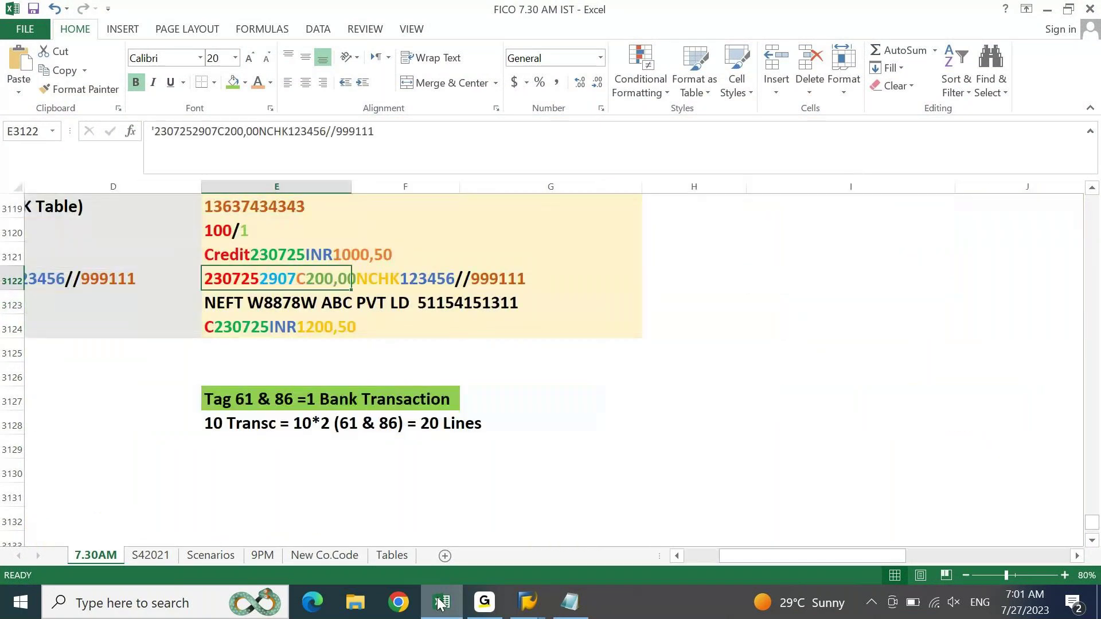
pyautogui.press('Home')
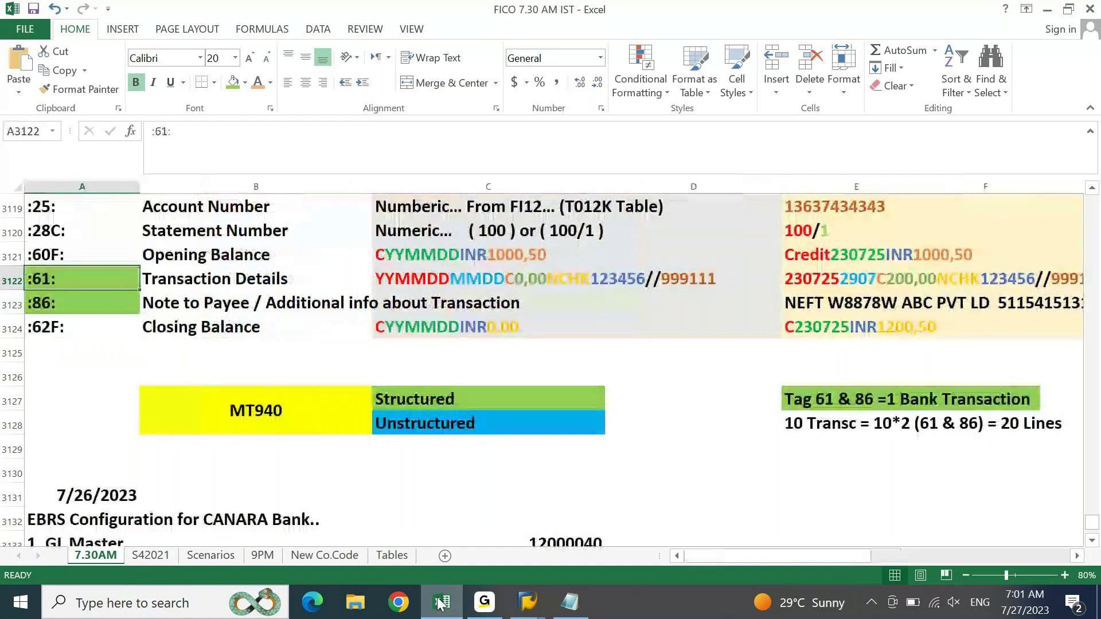
# Step: Bring the SAP bank statement report and the NCHK+ Notepad file up together and compare the value and bank posting dates
pyautogui.hotkey('alt', 'Tab')
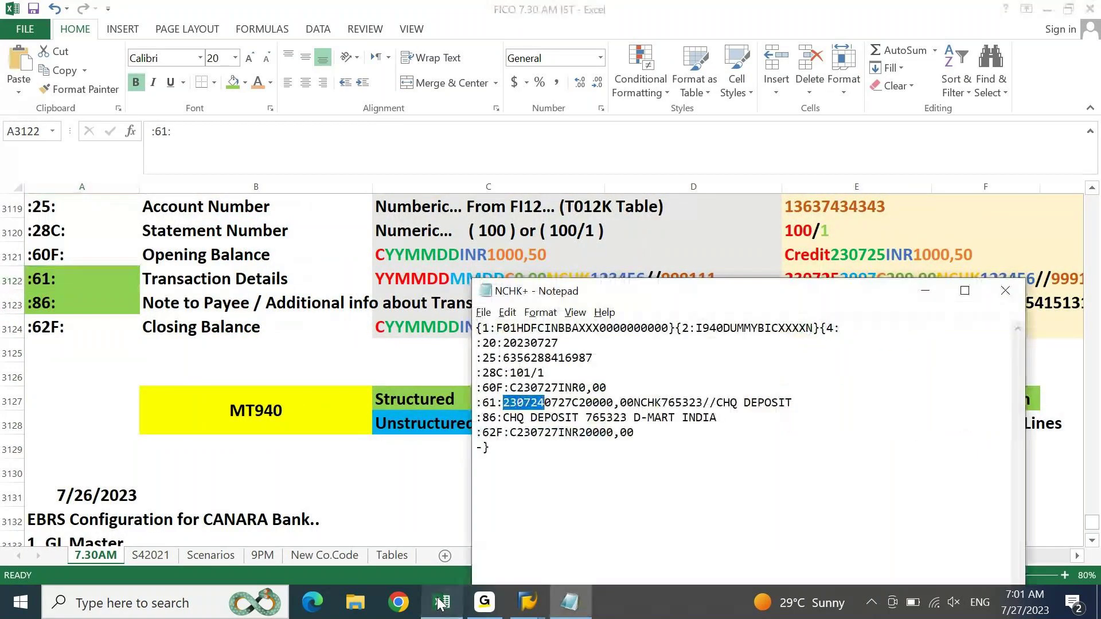
pyautogui.hotkey('alt', 'Tab')
pyautogui.hotkey('alt', 'Tab')
pyautogui.hotkey('alt', 'Tab')
pyautogui.hotkey('alt', 'Tab')
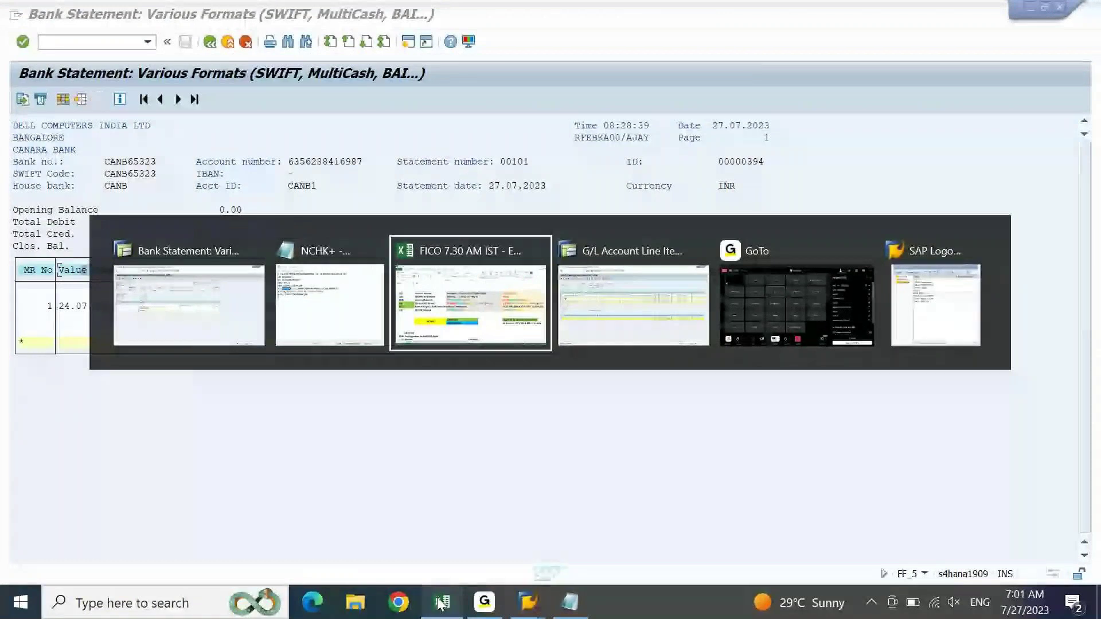
pyautogui.hotkey('alt', 'shift', 'Tab')
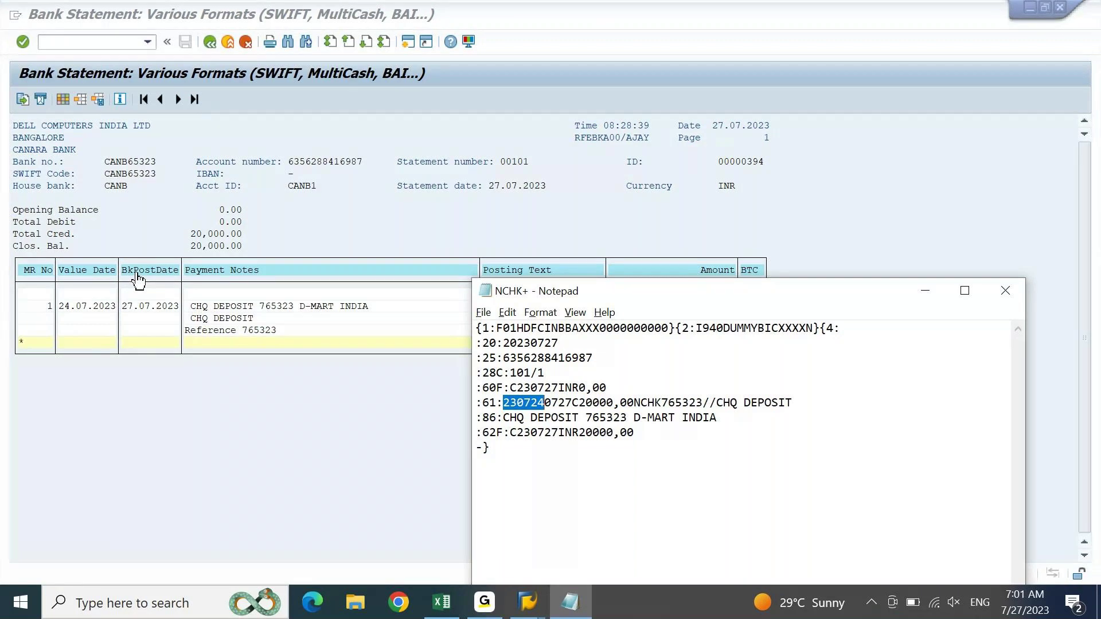
# Step: Return to the FF_5 selection screen and review its posting parameters and output control settings
pyautogui.click(160, 211)
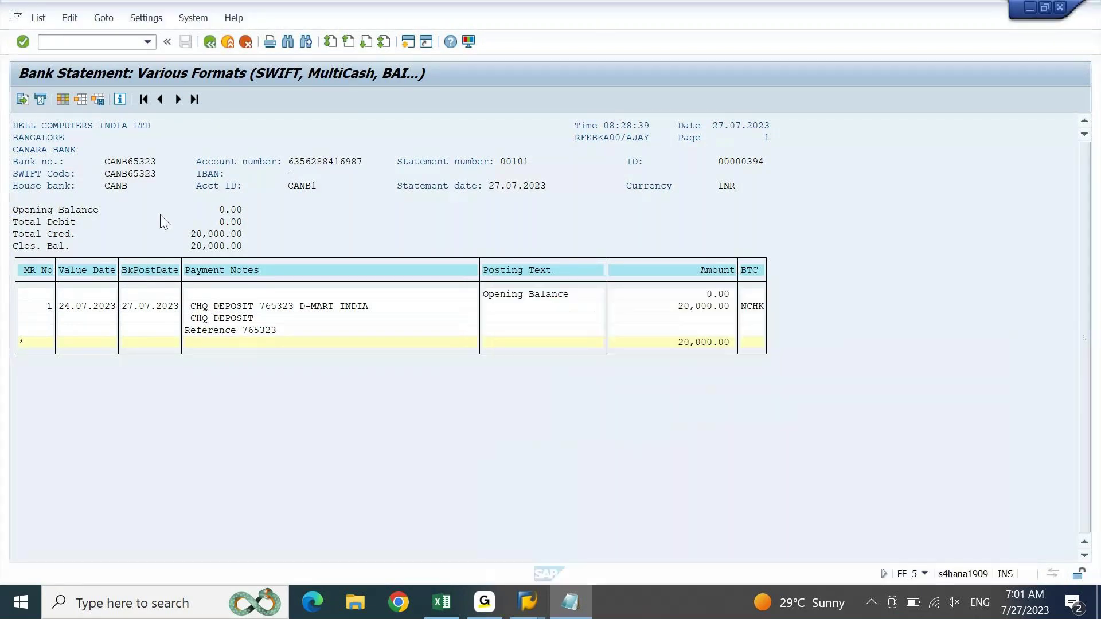
pyautogui.click(211, 43)
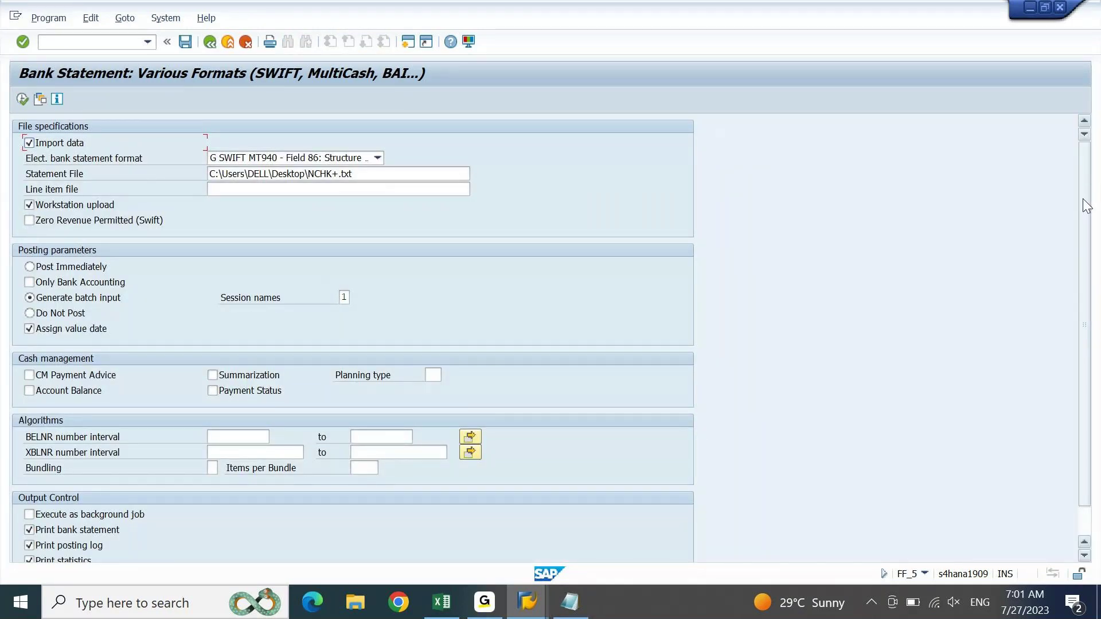
pyautogui.scroll(-2, 1085, 205)
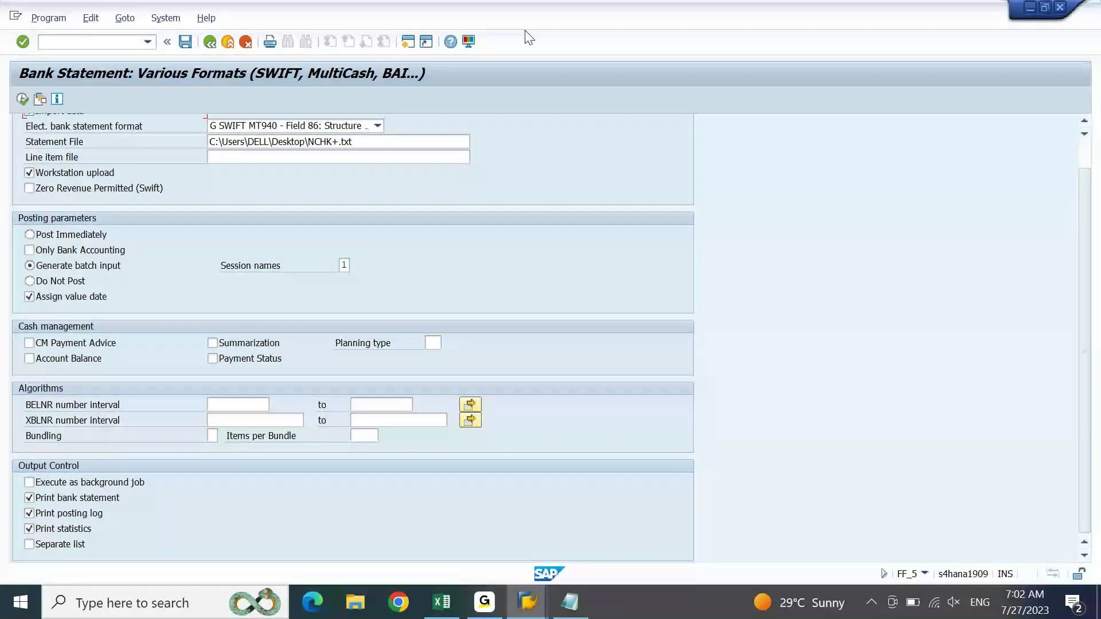
# Step: Open the batch input session overview (SM35) in a new SAP session
pyautogui.click(410, 44)
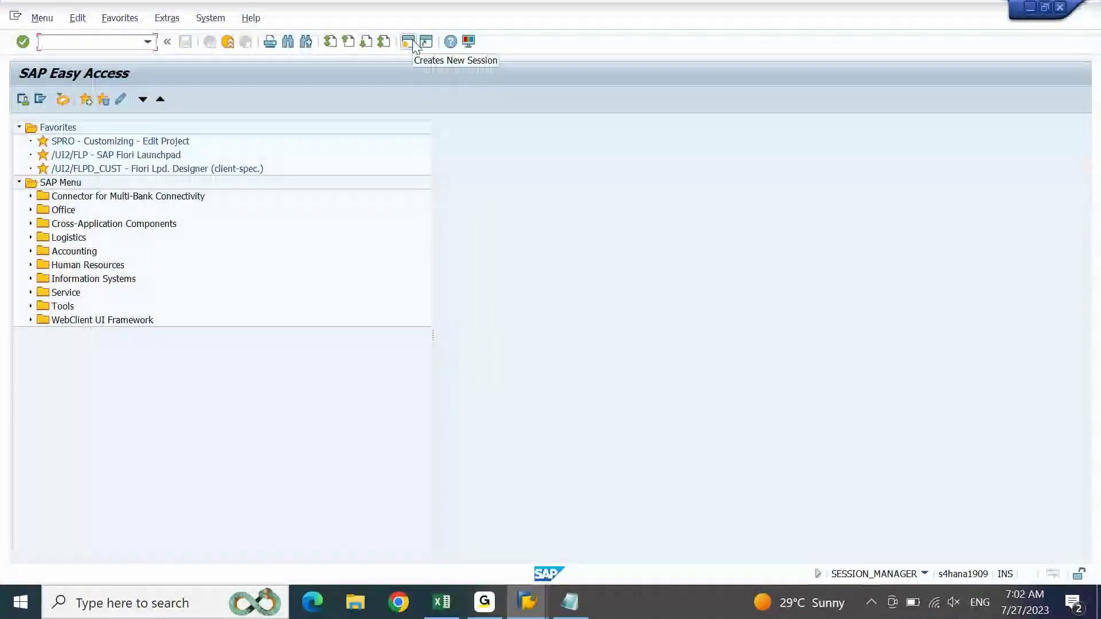
pyautogui.write('SM35')
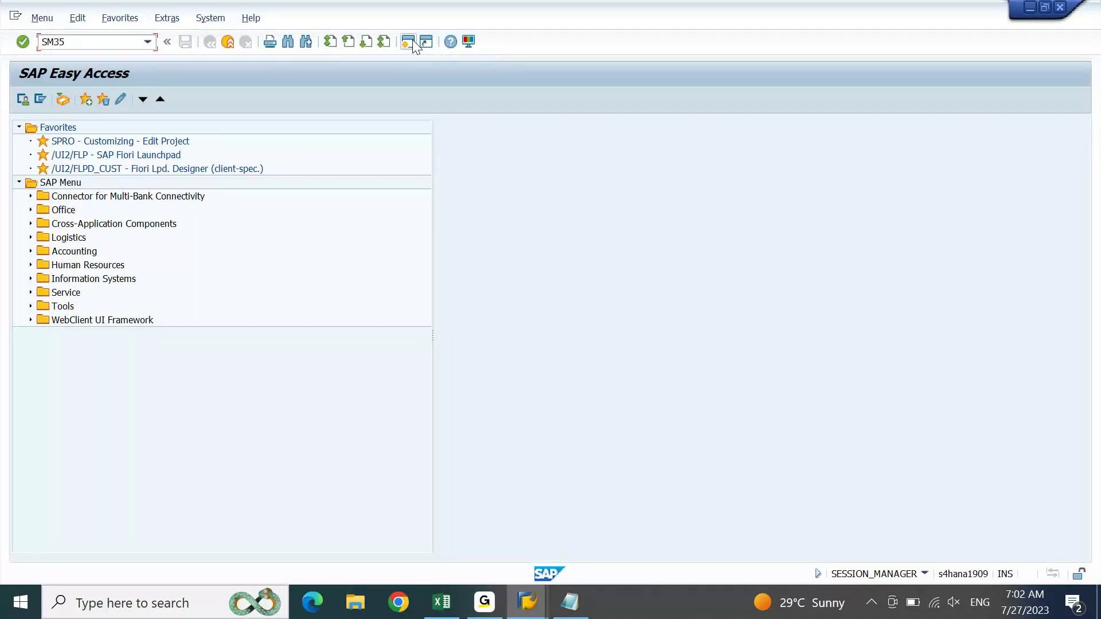
pyautogui.press('Return')
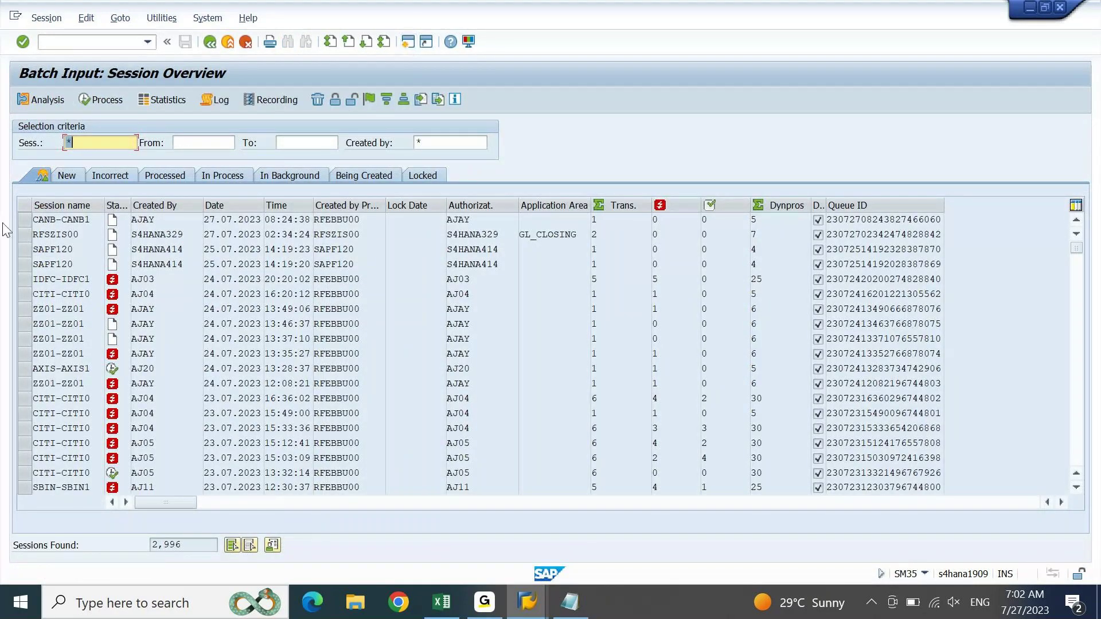
# Step: Start processing batch input session CANB-CANB1 in Process/foreground mode with the default dynpro size
pyautogui.click(24, 221)
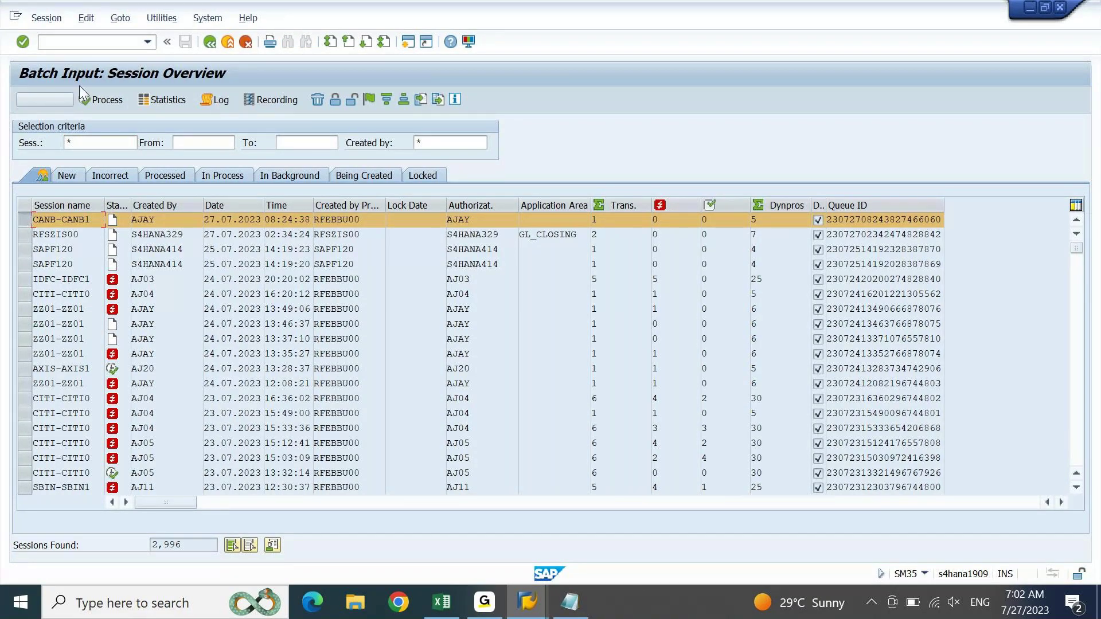
pyautogui.click(100, 101)
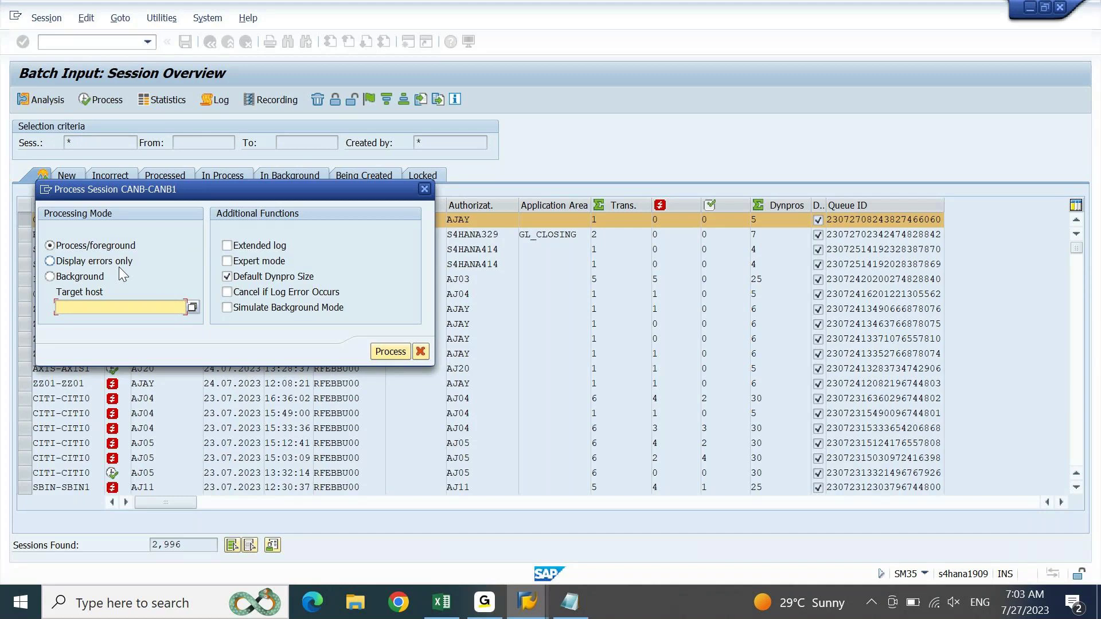
pyautogui.press('Return')
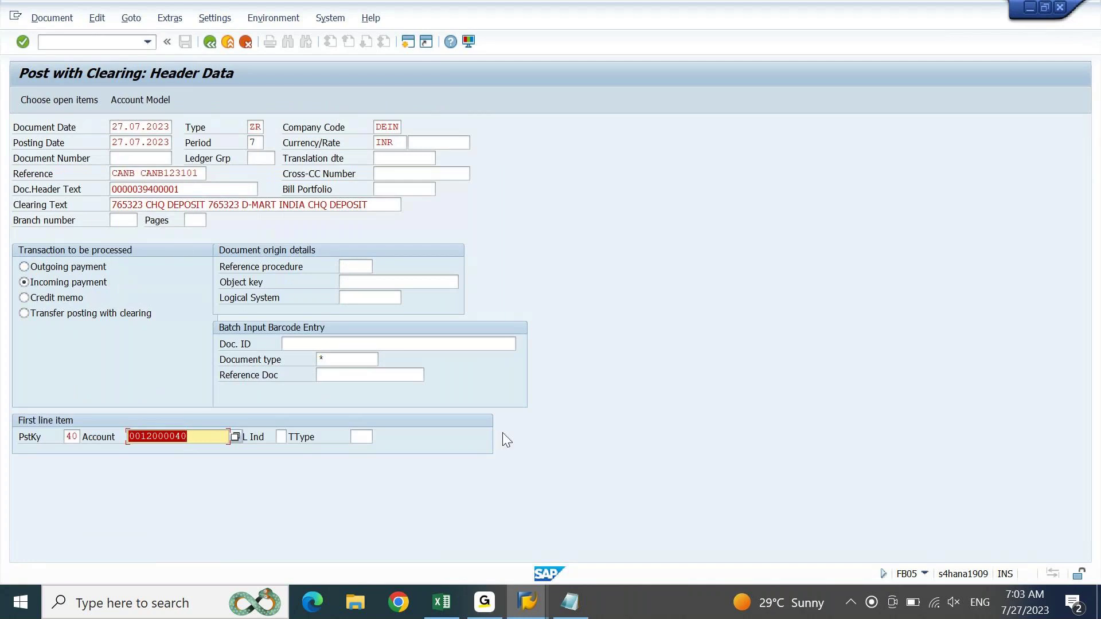
# Step: Place the NCHK+ Notepad file beside the posting header and highlight 0727 in its :61: line to compare the dates
pyautogui.click(571, 602)
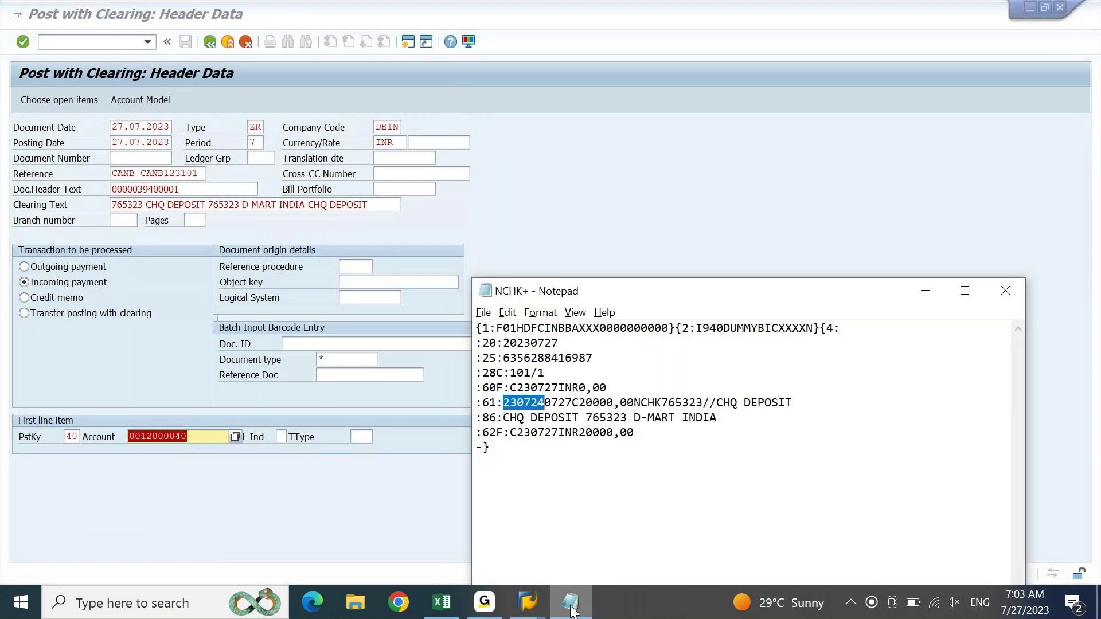
pyautogui.moveTo(761, 299); pyautogui.dragTo(814, 128)
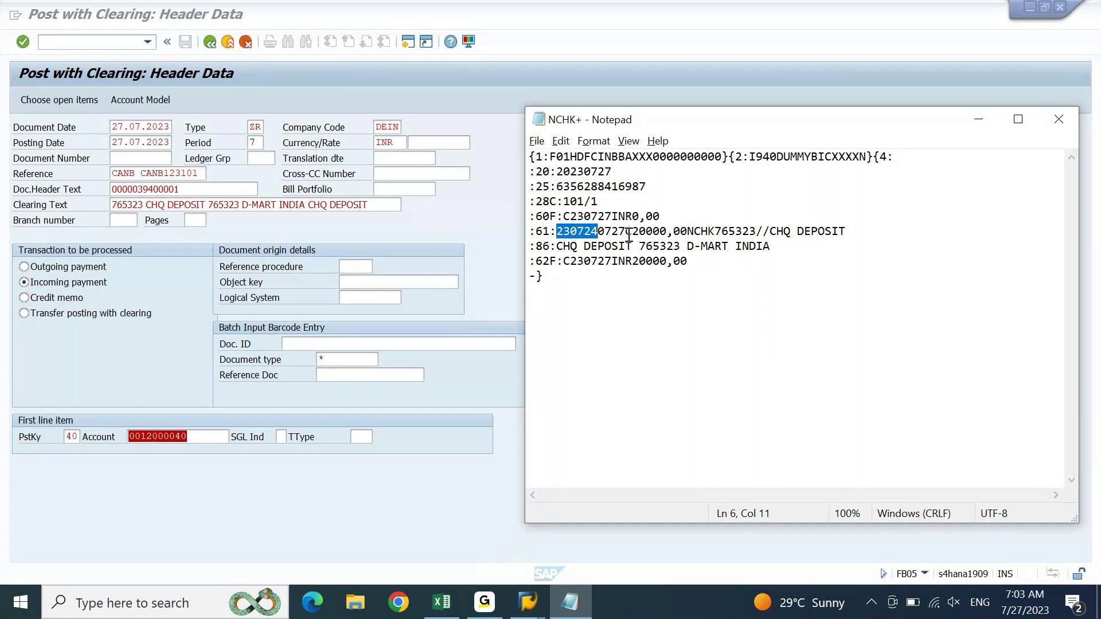
pyautogui.moveTo(625, 232); pyautogui.dragTo(598, 233)
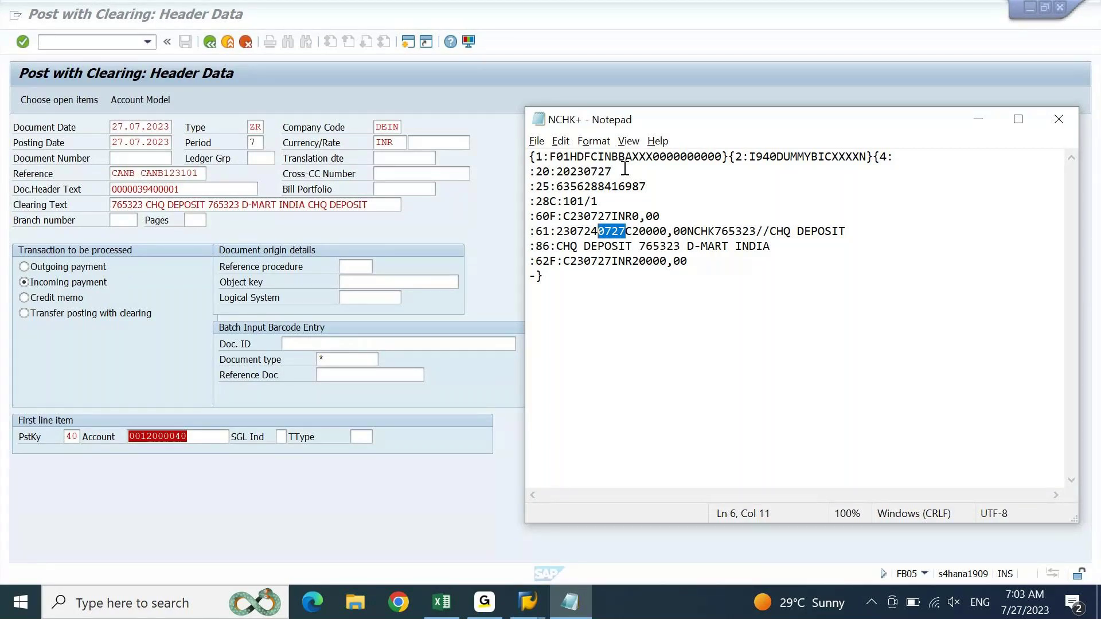
# Step: Highlight the value date 230724 in the :61: line of the NCHK+ file, then clear the selection
pyautogui.press('Left')
pyautogui.hotkey('shift', 'Home')
pyautogui.hotkey('shift', 'Right')
pyautogui.hotkey('shift', 'Right')
pyautogui.hotkey('shift', 'Right')
pyautogui.hotkey('shift', 'Right')
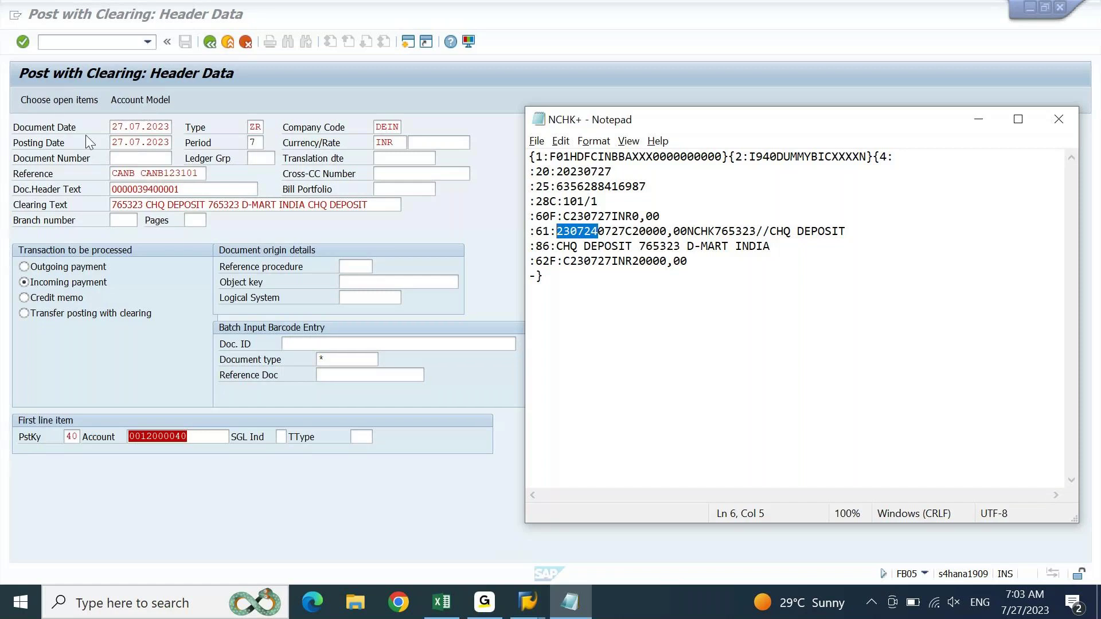
pyautogui.click(528, 303)
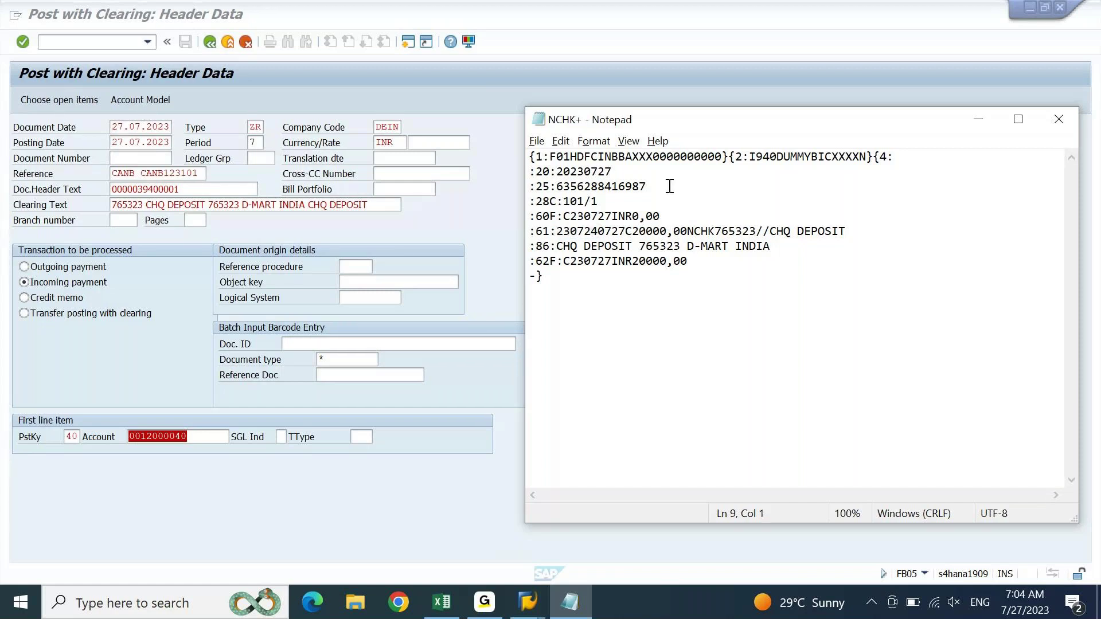
# Step: Compare the dates in the NCHK+ file by highlighting 20230727 in the :20: line and 0727 in the :61: line
pyautogui.moveTo(613, 171); pyautogui.dragTo(557, 172)
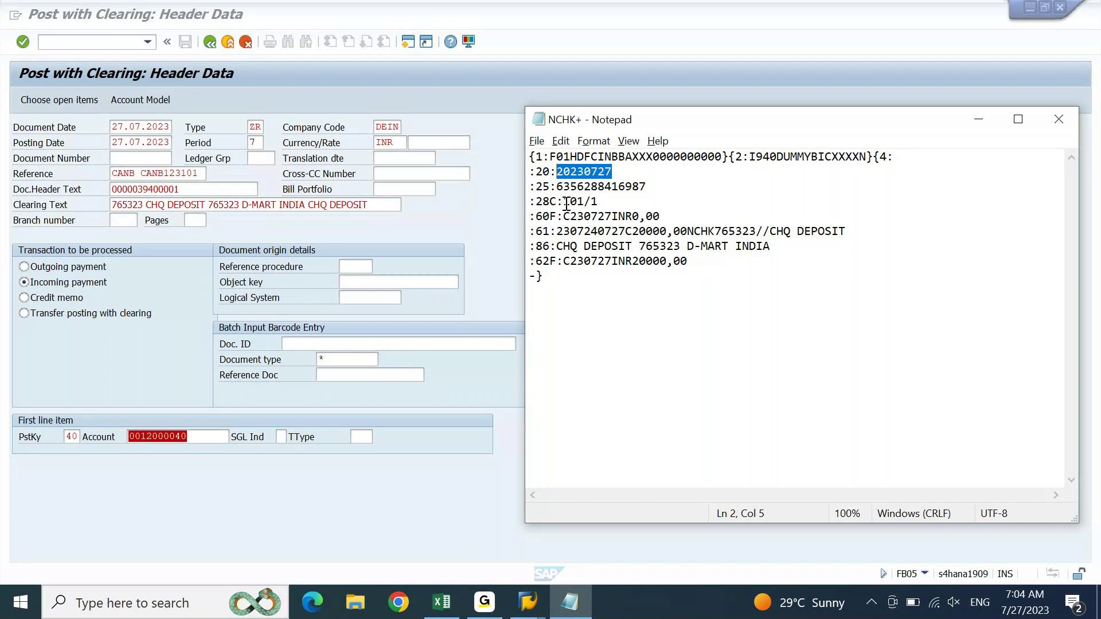
pyautogui.click(625, 231)
pyautogui.hotkey('shift', 'Left')
pyautogui.hotkey('shift', 'Left')
pyautogui.hotkey('shift', 'Left')
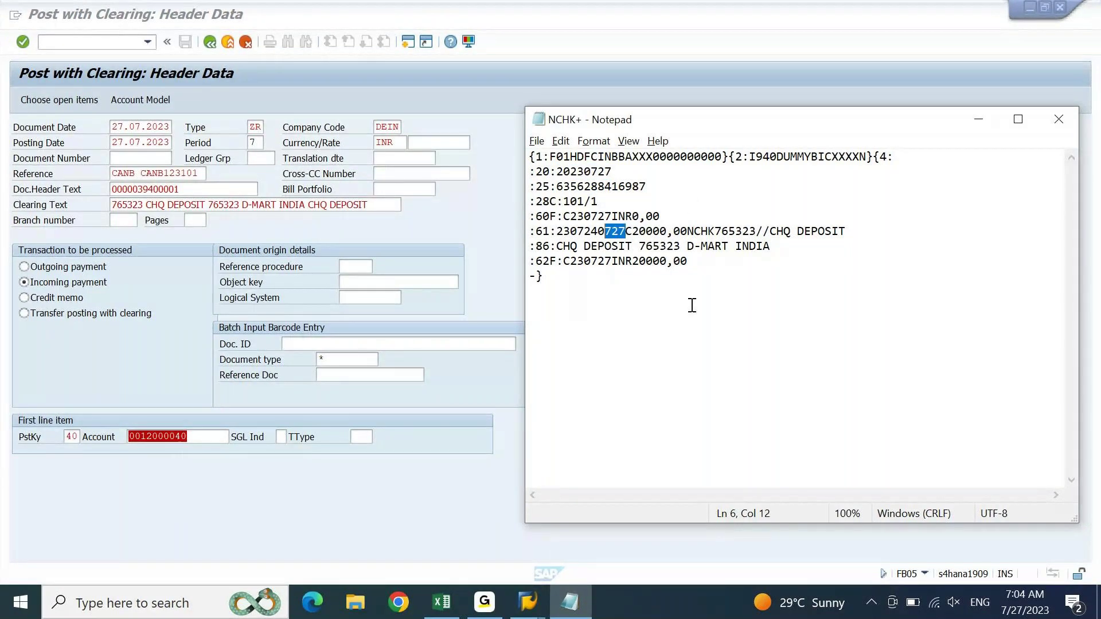
pyautogui.hotkey('shift', 'Left')
# Step: Highlight the value date 230724 again in the :61: line of the NCHK+ file
pyautogui.press('Left')
pyautogui.hotkey('shift', 'Left')
pyautogui.hotkey('shift', 'Left')
pyautogui.hotkey('shift', 'Left')
pyautogui.hotkey('shift', 'Left')
pyautogui.hotkey('shift', 'Left')
pyautogui.hotkey('shift', 'Left')
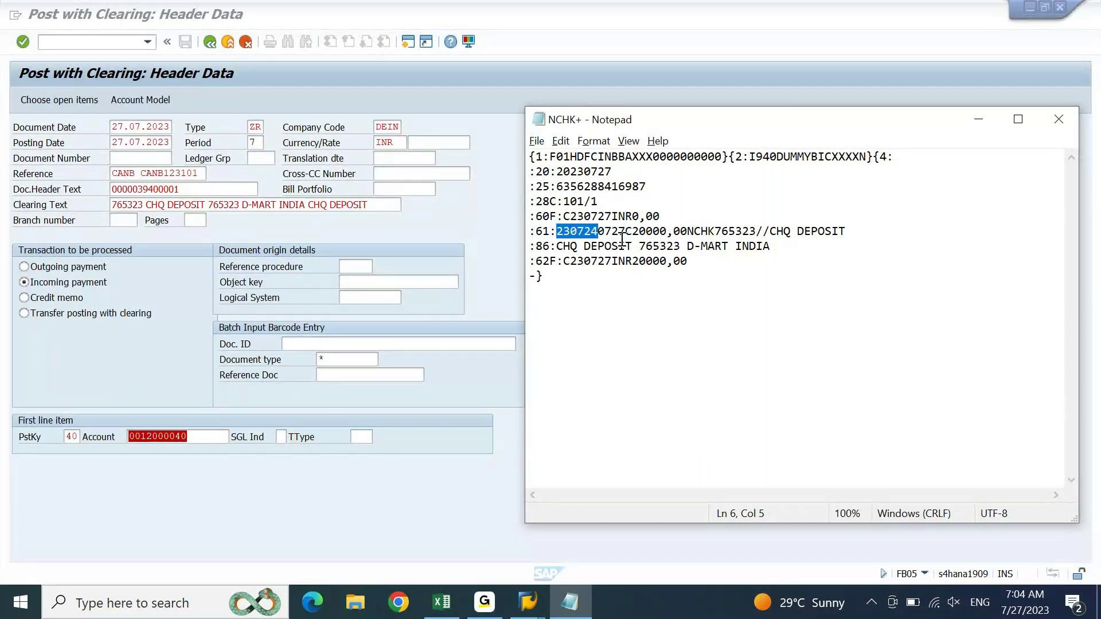
# Step: Highlight 0727 directly after the value date in the :61: line, then clear the selection
pyautogui.press('Right')
pyautogui.hotkey('shift', 'Right')
pyautogui.hotkey('shift', 'Right')
pyautogui.hotkey('shift', 'Right')
pyautogui.hotkey('shift', 'Right')
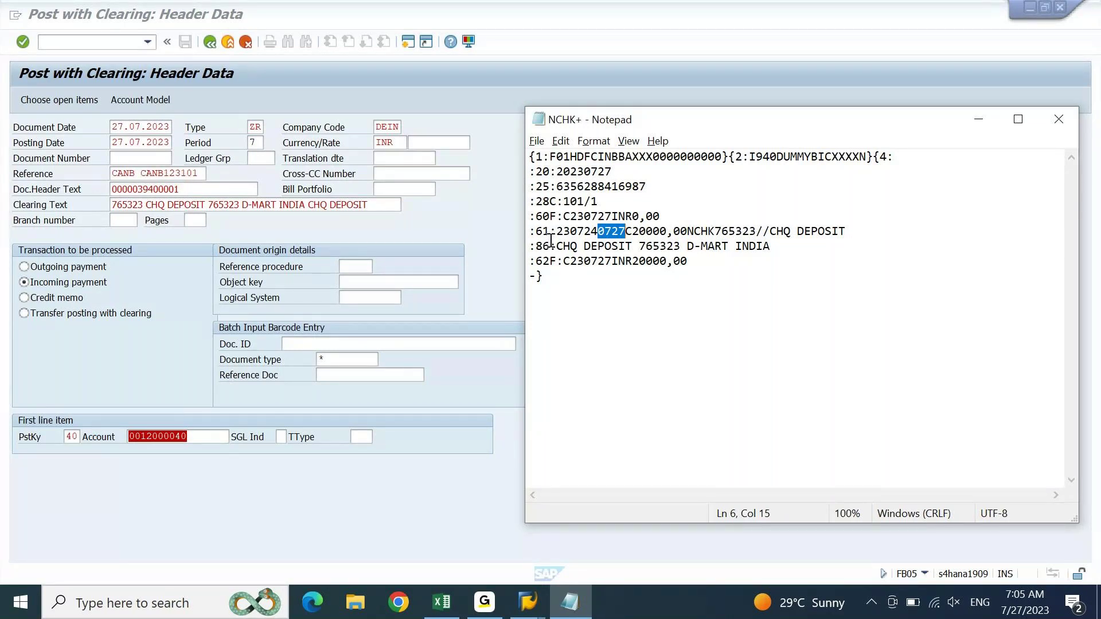
pyautogui.click(585, 190)
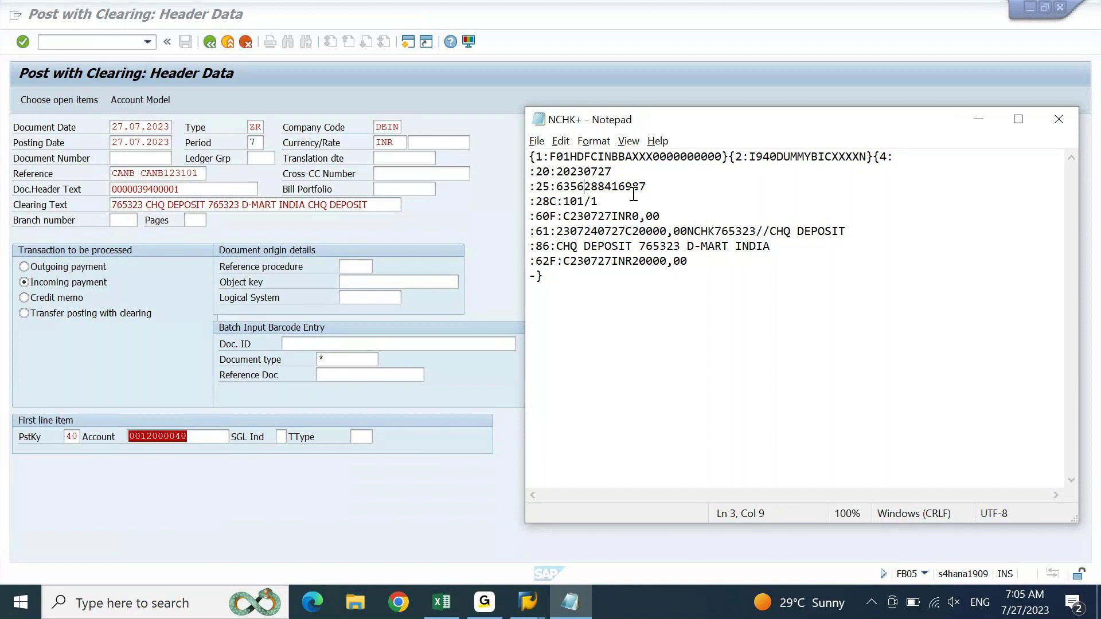
# Step: Highlight the year 2023 in the :20: line of the NCHK+ file
pyautogui.click(619, 172)
pyautogui.press('Left')
pyautogui.press('Left')
pyautogui.press('Left')
pyautogui.press('Left')
pyautogui.hotkey('shift', 'Home')
pyautogui.hotkey('shift', 'Right')
pyautogui.hotkey('shift', 'Right')
pyautogui.hotkey('shift', 'Right')
pyautogui.hotkey('shift', 'Right')
# Step: Compare the posting header's Reference with the statement number by highlighting 101 in the :28C: line of the NCHK+ file
pyautogui.click(204, 174)
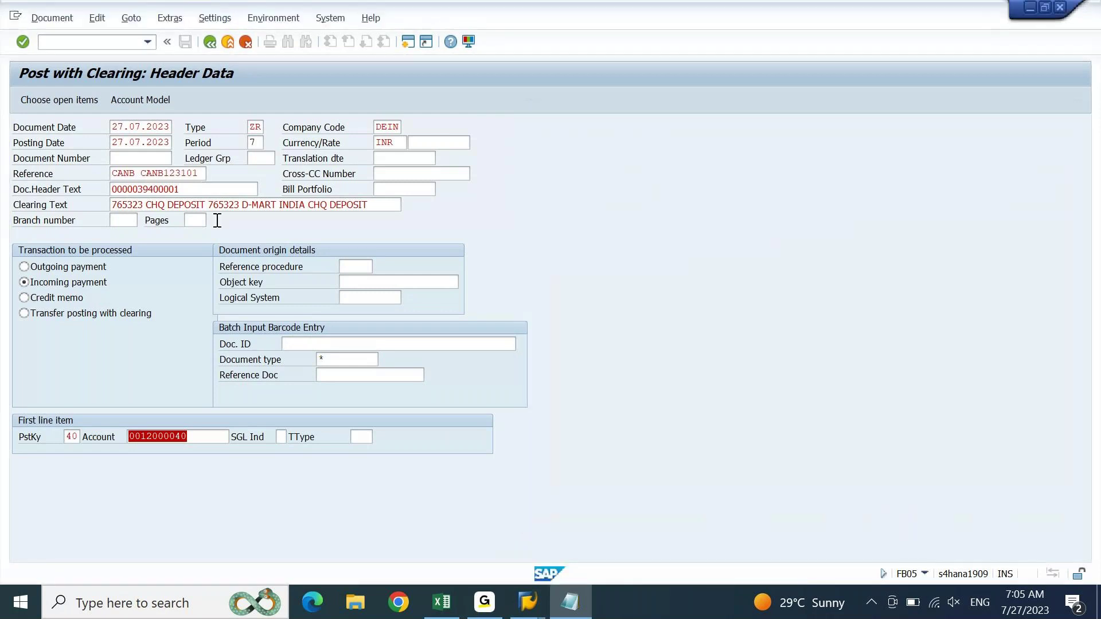
pyautogui.hotkey('alt', 'Tab')
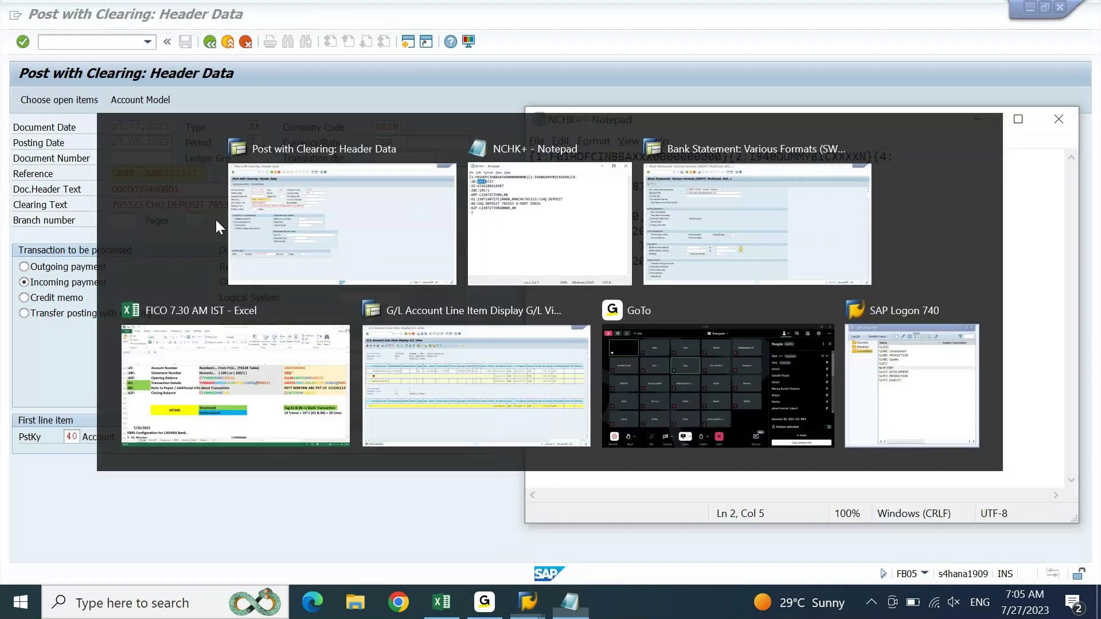
pyautogui.moveTo(585, 201); pyautogui.dragTo(564, 201)
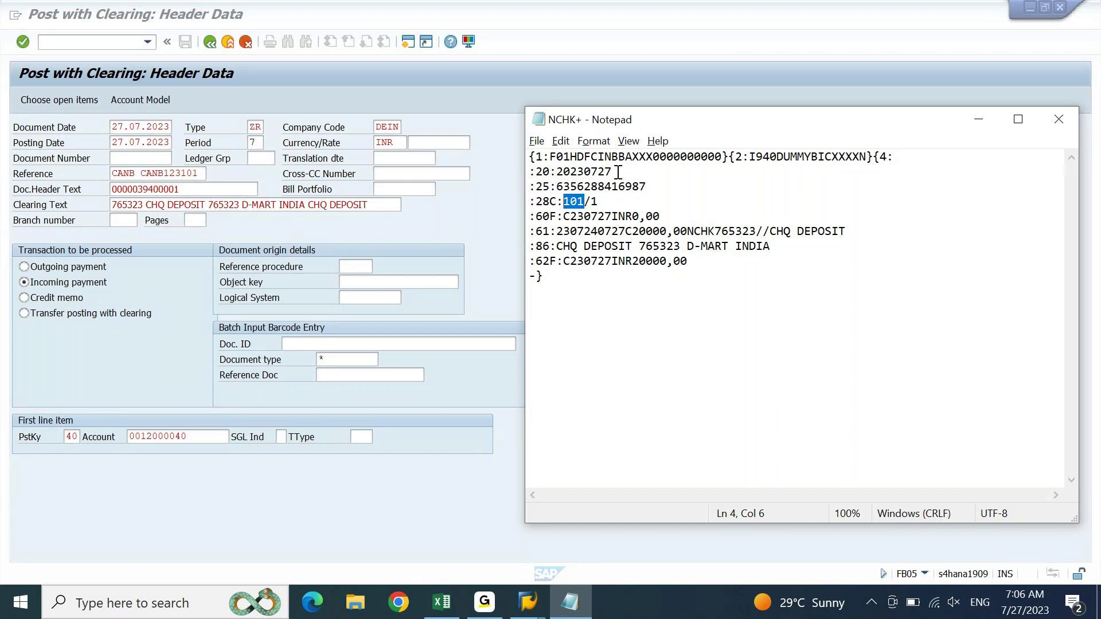
# Step: Highlight the whole :86: line of the NCHK+ file to compare it with the posting header's Clearing Text
pyautogui.click(804, 248)
pyautogui.hotkey('shift', 'Up')
pyautogui.hotkey('shift', 'Right')
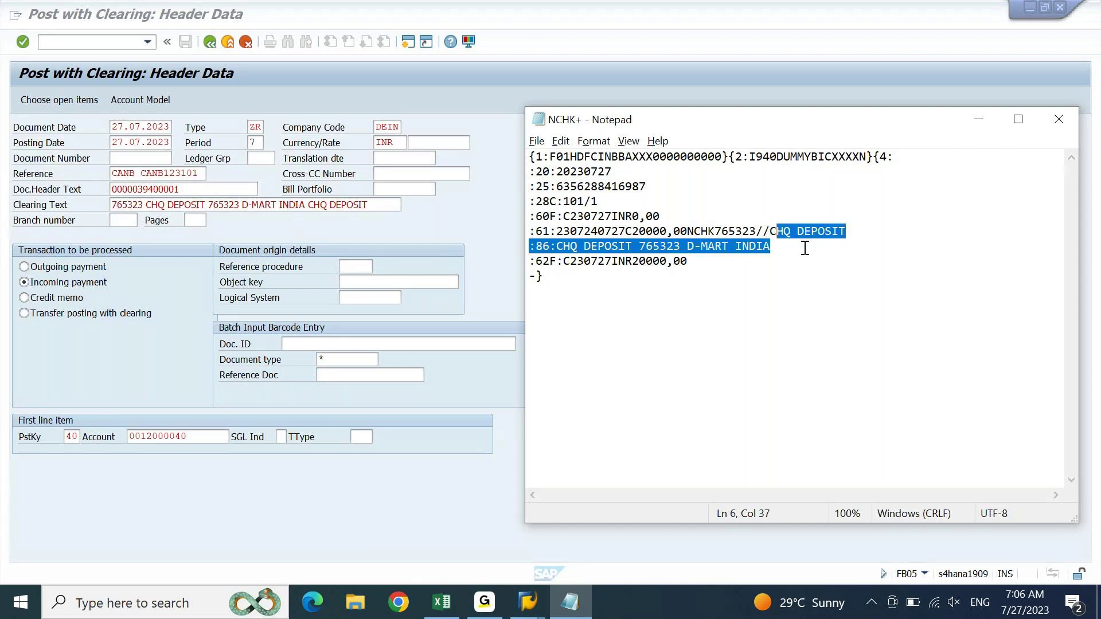
pyautogui.hotkey('shift', 'Down')
pyautogui.hotkey('shift', 'Up')
pyautogui.hotkey('shift', 'Right')
pyautogui.hotkey('shift', 'Right')
pyautogui.hotkey('shift', 'Right')
pyautogui.hotkey('shift', 'Right')
pyautogui.hotkey('shift', 'Right')
pyautogui.hotkey('shift', 'Right')
pyautogui.hotkey('shift', 'Right')
pyautogui.hotkey('shift', 'Right')
pyautogui.hotkey('shift', 'Right')
pyautogui.hotkey('shift', 'Right')
pyautogui.hotkey('shift', 'Right')
pyautogui.hotkey('shift', 'Right')
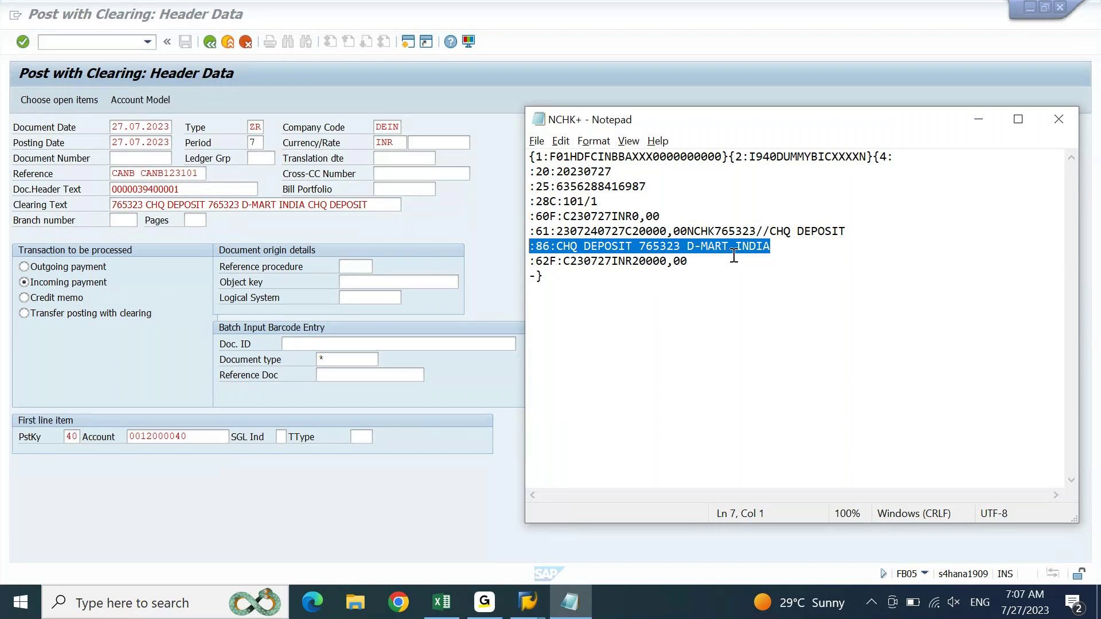
# Step: Process the posting header through to the G/L account item and move the OK-Code dialog clear of the item fields
pyautogui.click(274, 205)
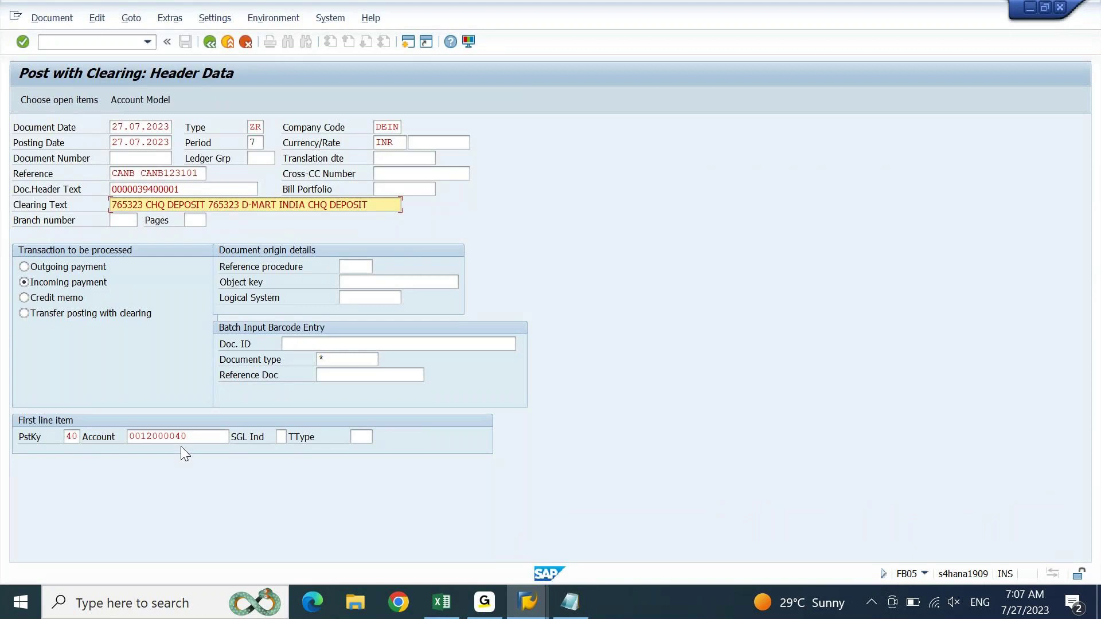
pyautogui.press('Return')
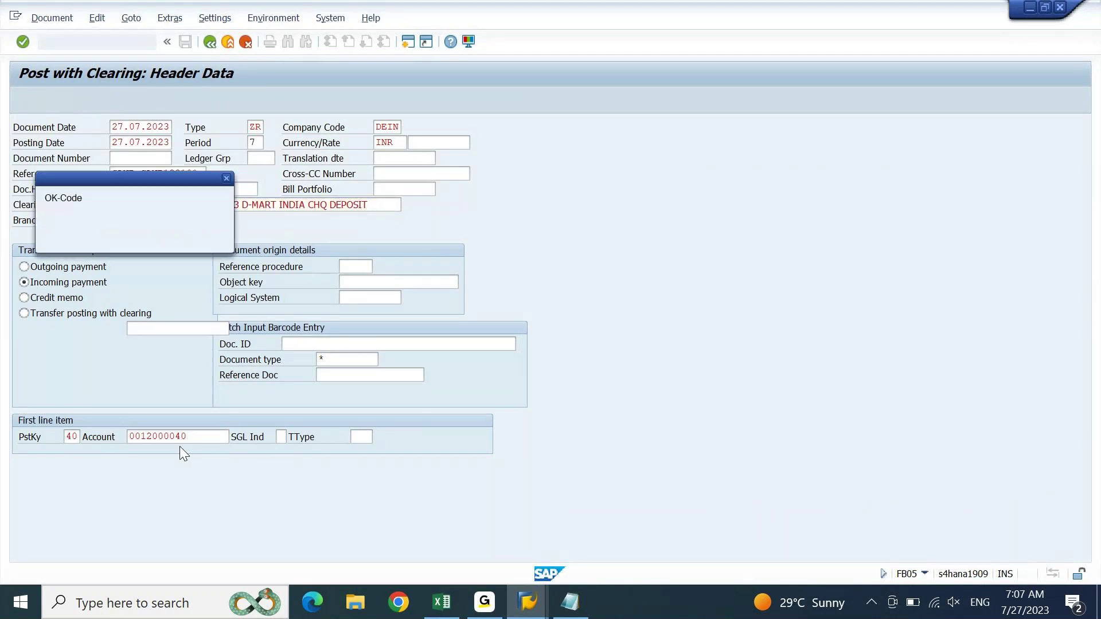
pyautogui.moveTo(112, 177); pyautogui.dragTo(797, 172)
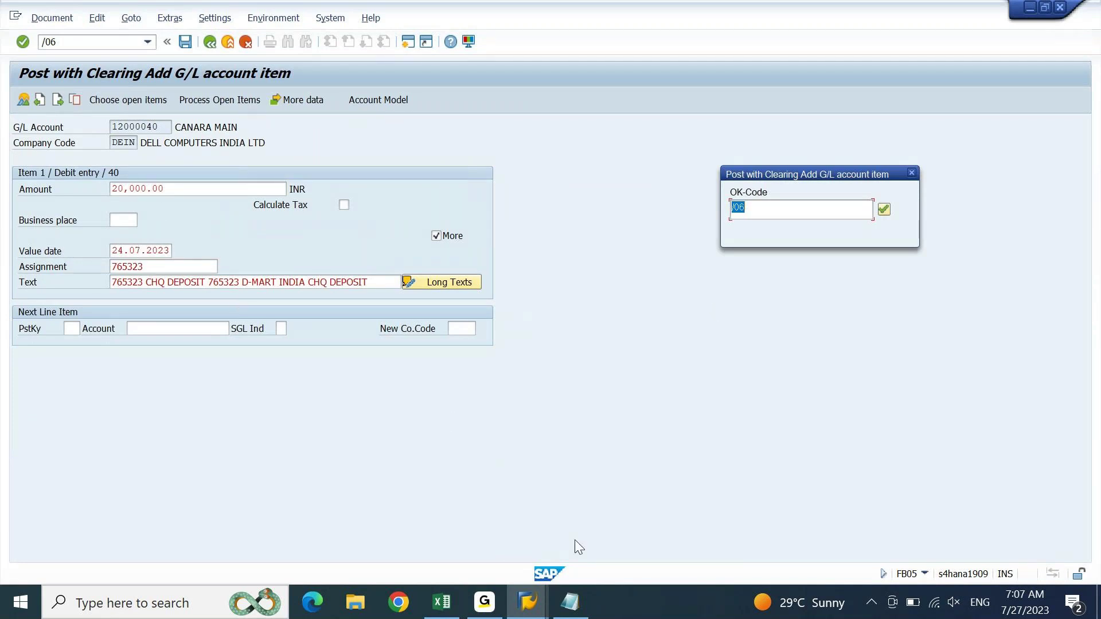
# Step: Bring up the NCHK+ file and highlight 230724 in its :61: line to compare it with the G/L item's value date
pyautogui.click(570, 602)
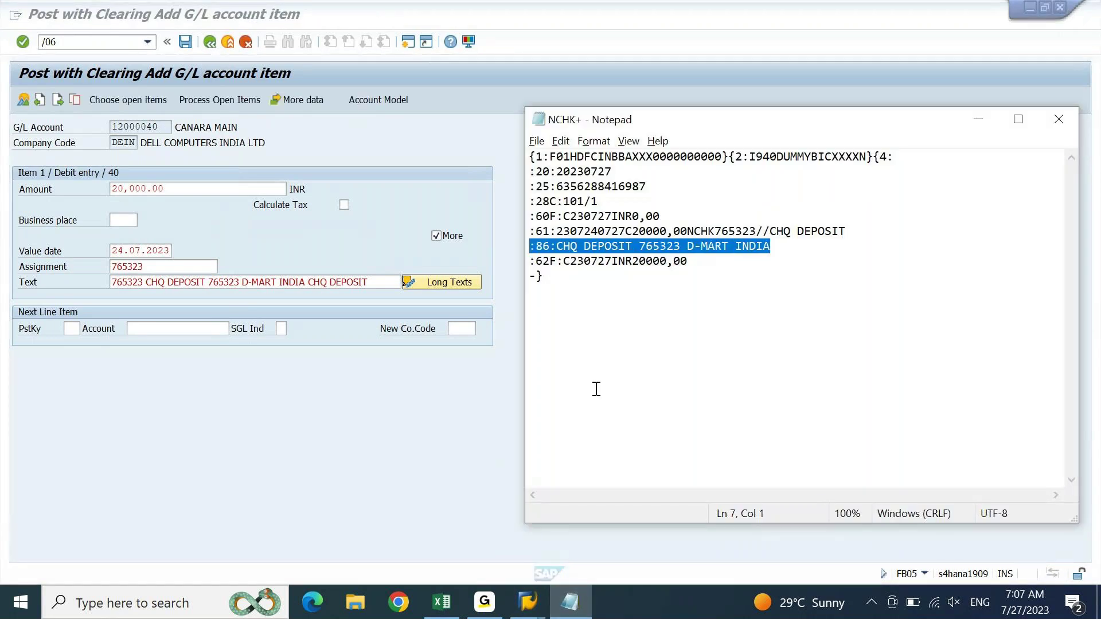
pyautogui.click(604, 231)
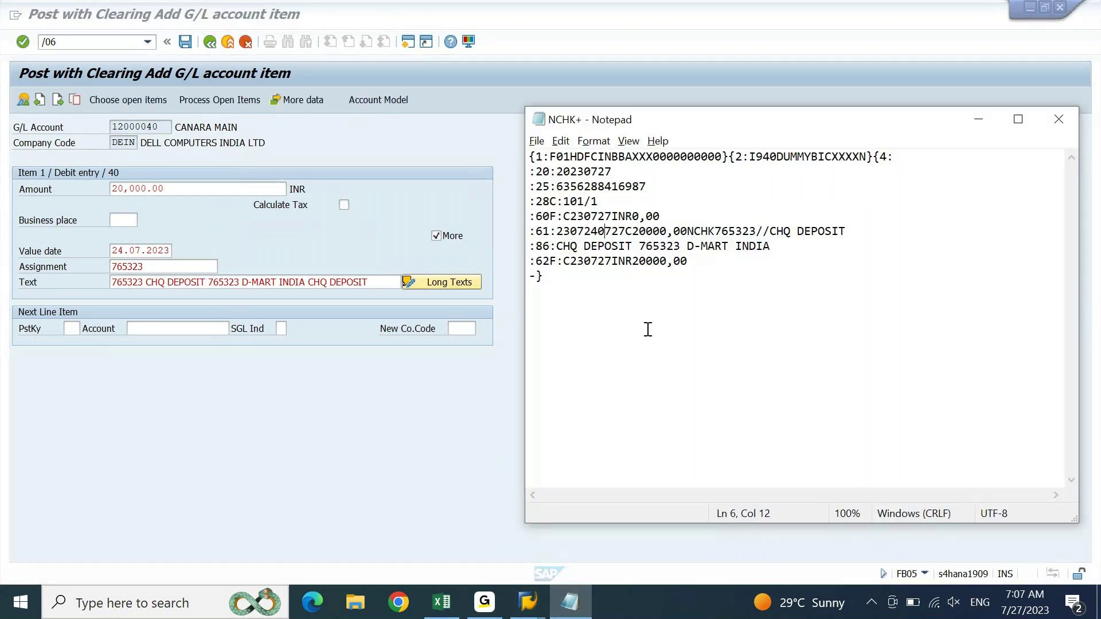
pyautogui.press('Left')
pyautogui.hotkey('shift', 'Home')
pyautogui.hotkey('shift', 'Right')
pyautogui.hotkey('shift', 'Right')
pyautogui.hotkey('shift', 'Right')
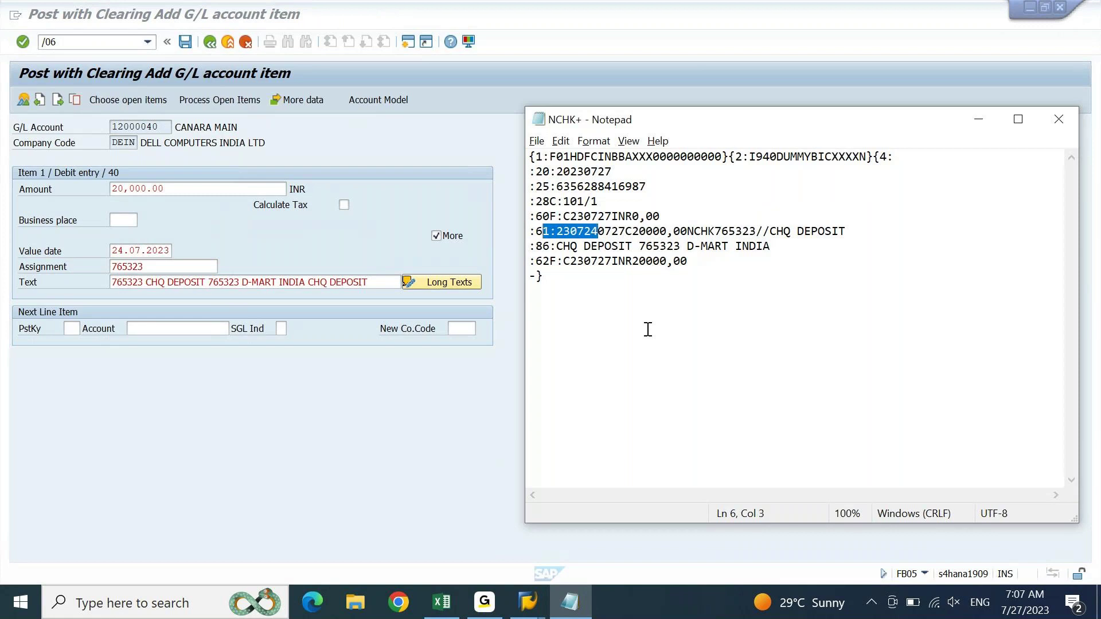
pyautogui.hotkey('shift', 'Right')
# Step: Return to the batch posting and process the G/L account item, coding block and open item selection screens
pyautogui.click(391, 244)
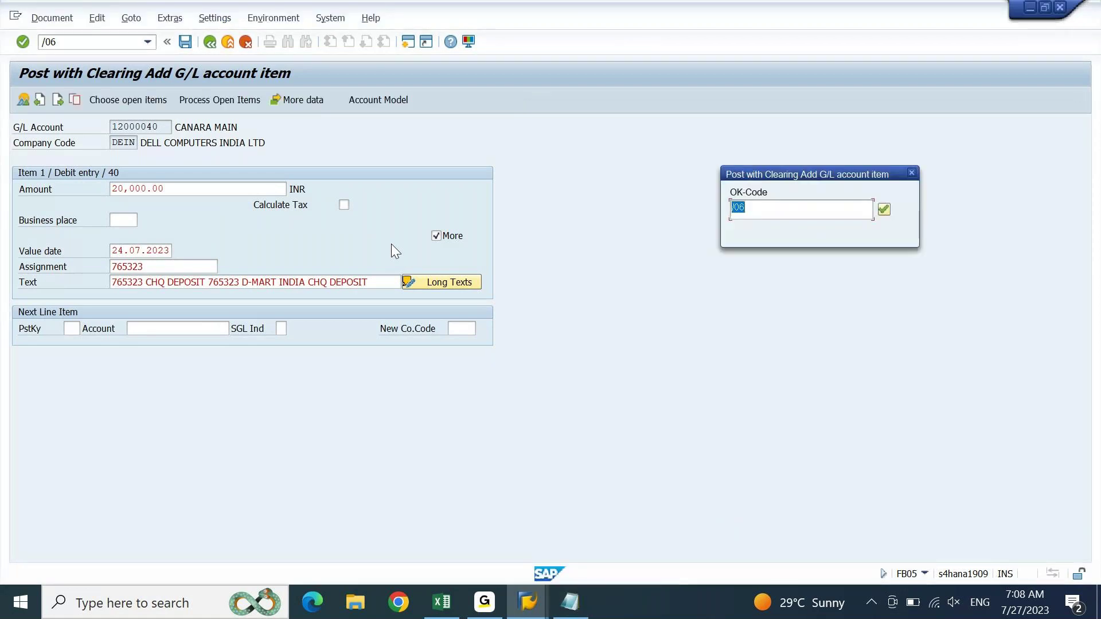
pyautogui.press('Return')
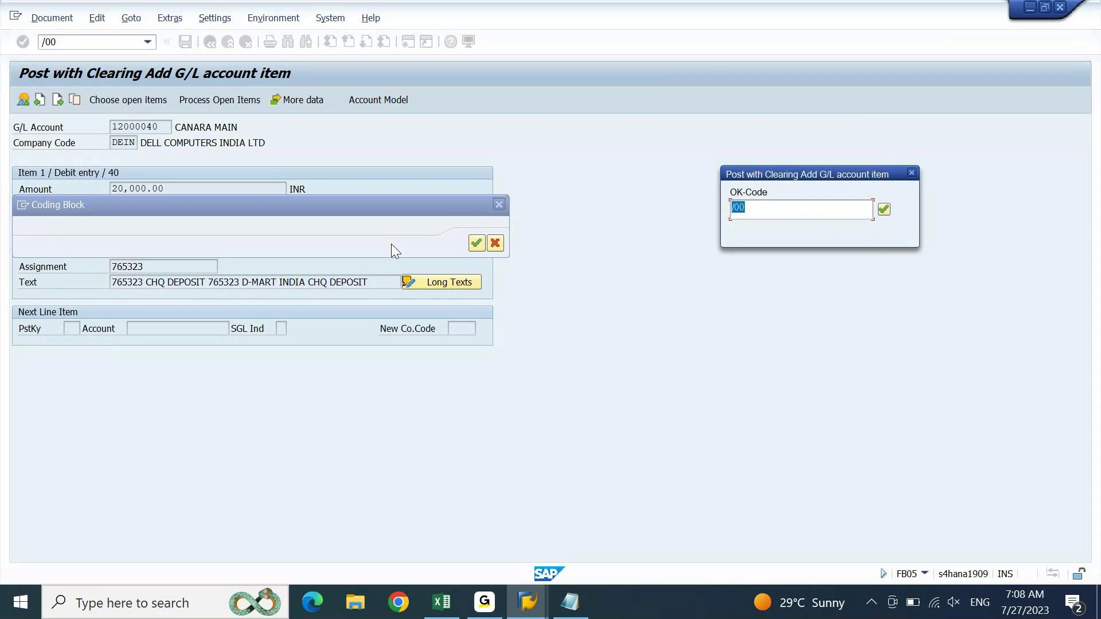
pyautogui.press('Return')
pyautogui.press('Return')
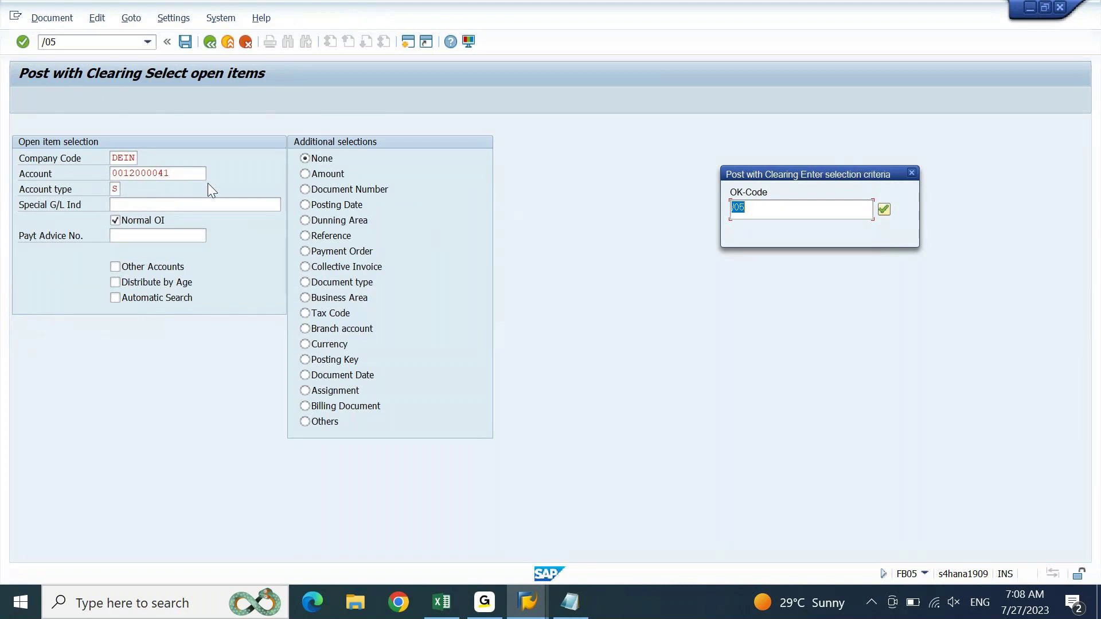
pyautogui.press('Return')
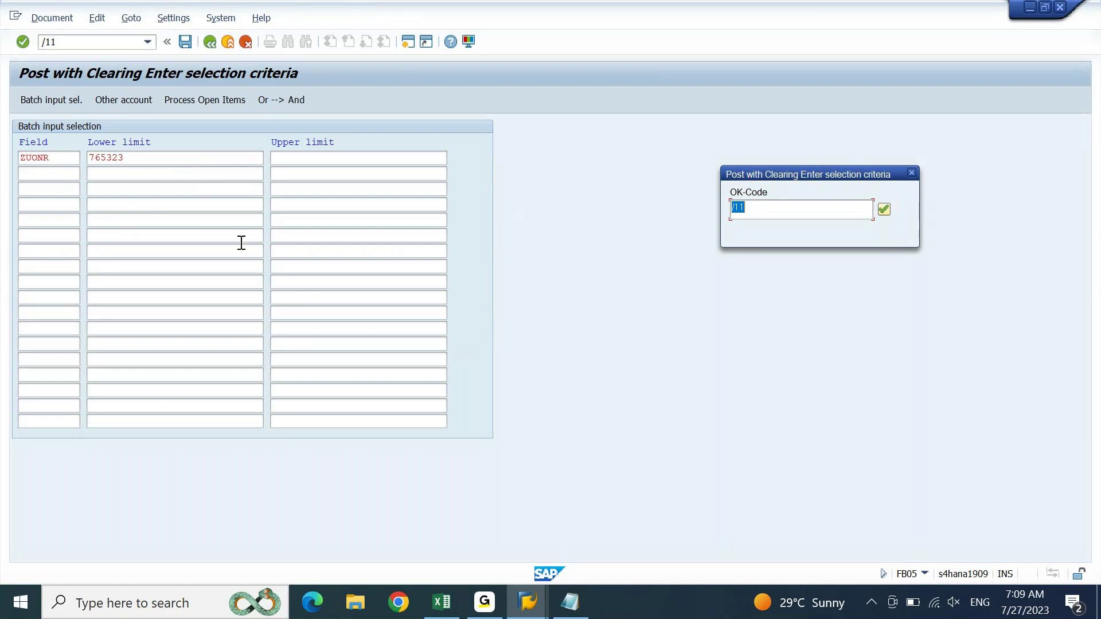
# Step: Highlight the cheque number 765323 in the NCHK+ file's :61: line to compare it with the ZUONR selection value
pyautogui.click(573, 608)
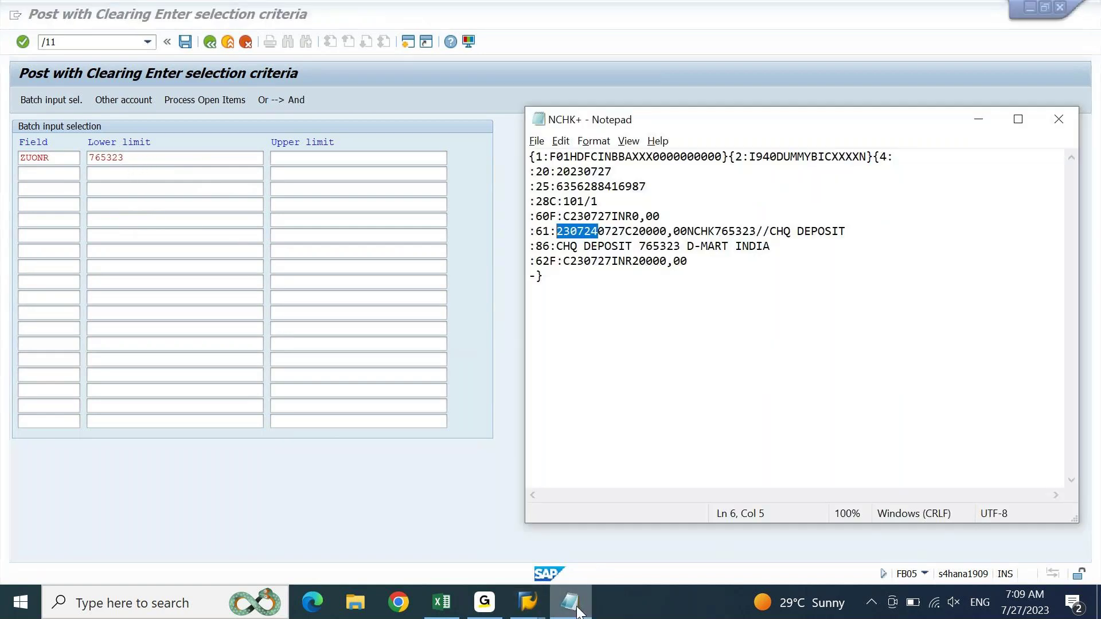
pyautogui.click(757, 232)
pyautogui.hotkey('shift', 'Left')
pyautogui.hotkey('shift', 'Left')
pyautogui.hotkey('shift', 'Left')
pyautogui.hotkey('shift', 'Left')
pyautogui.hotkey('shift', 'Left')
pyautogui.hotkey('shift', 'Left')
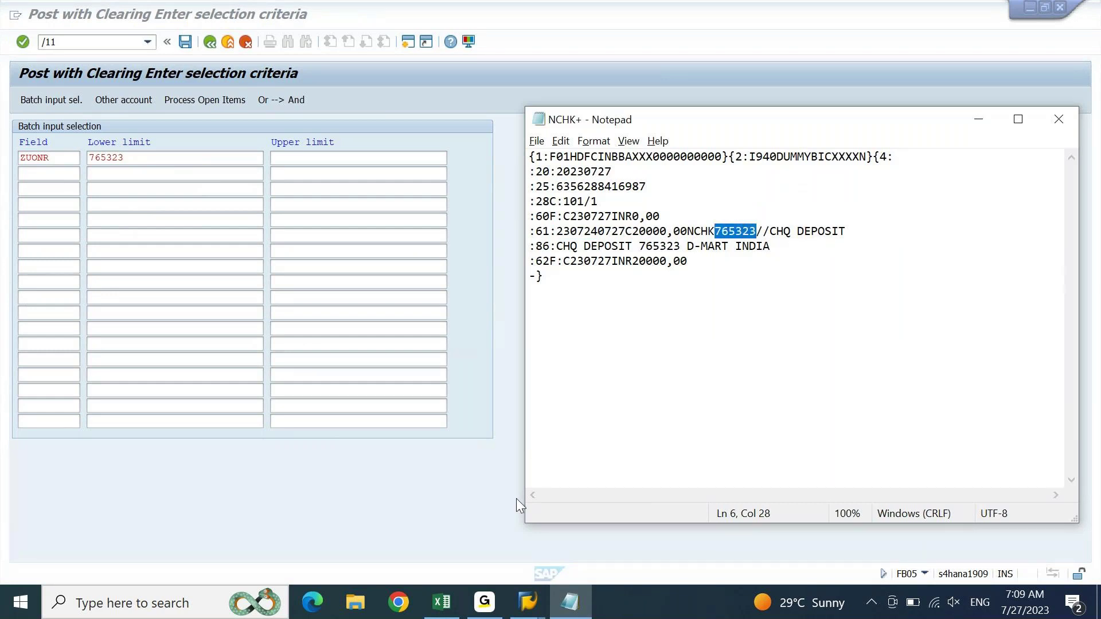
# Step: Switch to the G/L line item display of account 12000041 to check the open item's assignment
pyautogui.click(528, 599)
pyautogui.click(589, 524)
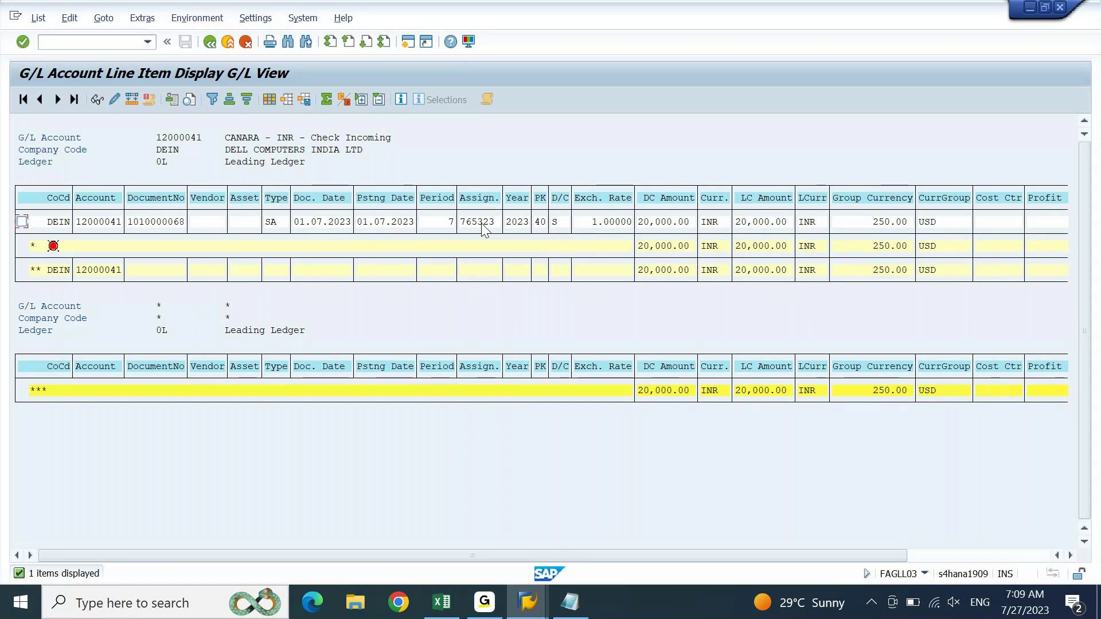
# Step: Return to the batch posting and process the selection criteria screen for ZUONR 765323
pyautogui.click(527, 601)
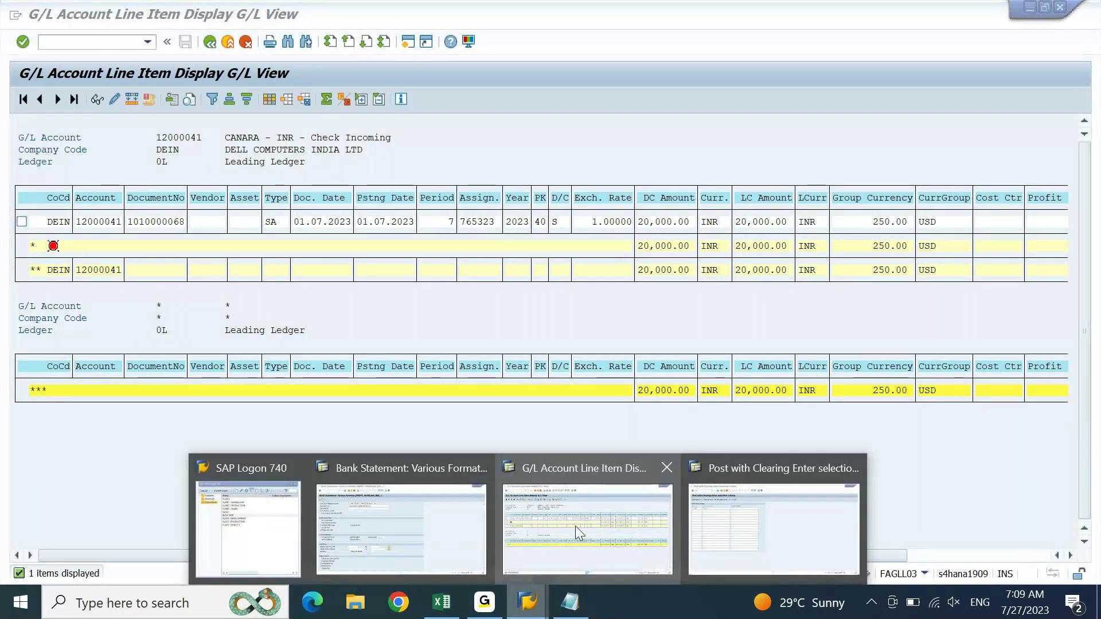
pyautogui.click(764, 494)
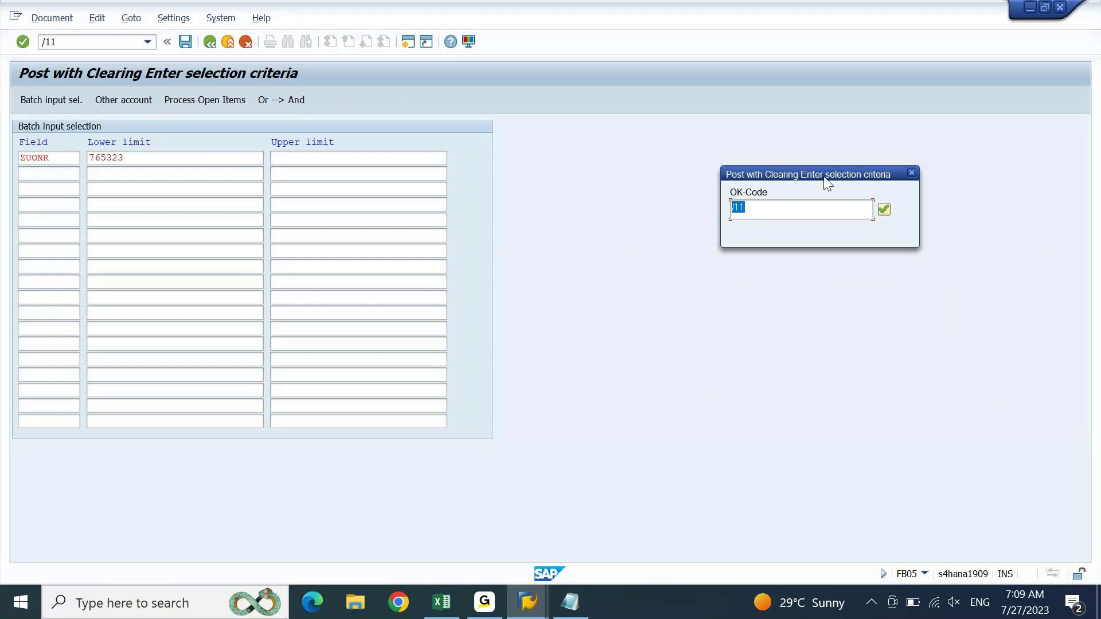
pyautogui.press('Return')
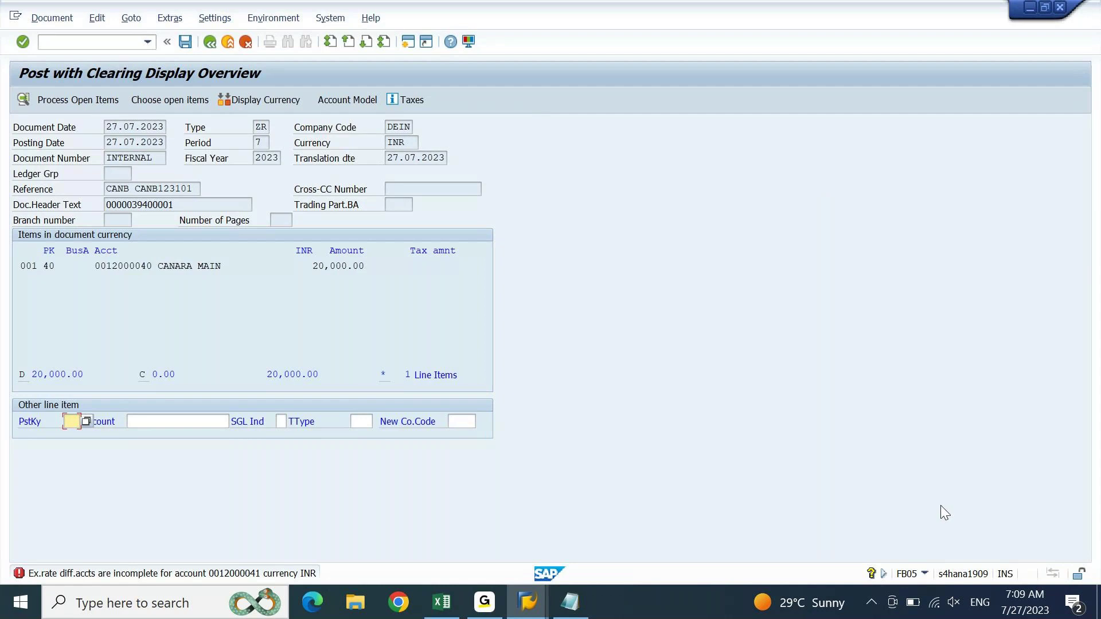
# Step: Open exchange rate difference account determination (OB09) in a new SAP session for chart of accounts DEGR
pyautogui.click(528, 602)
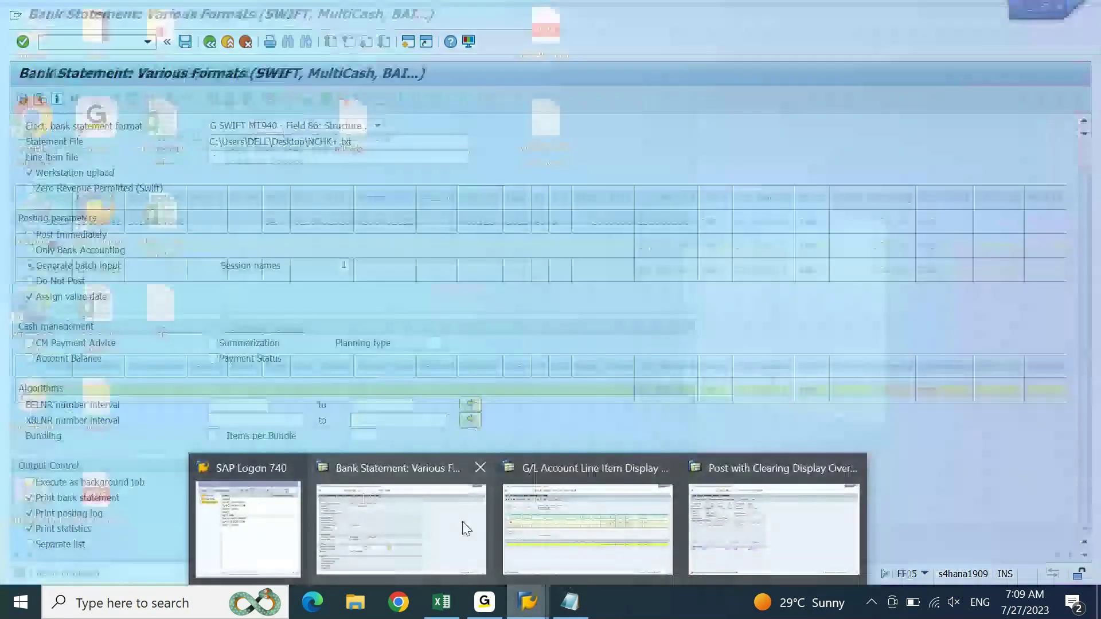
pyautogui.click(622, 494)
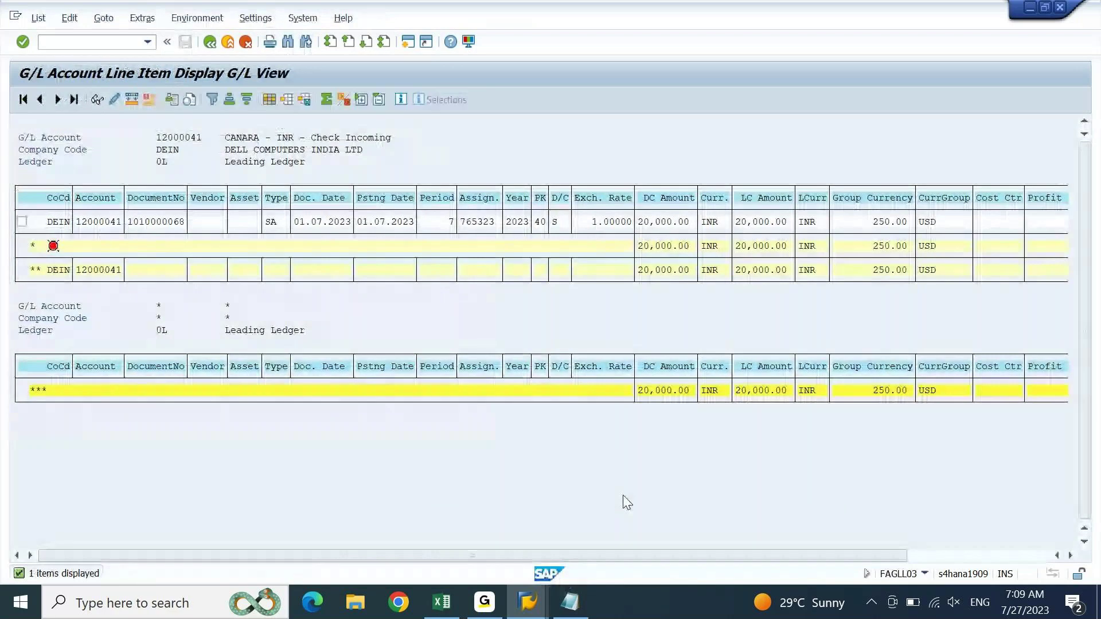
pyautogui.hotkey('ctrl', 'n')
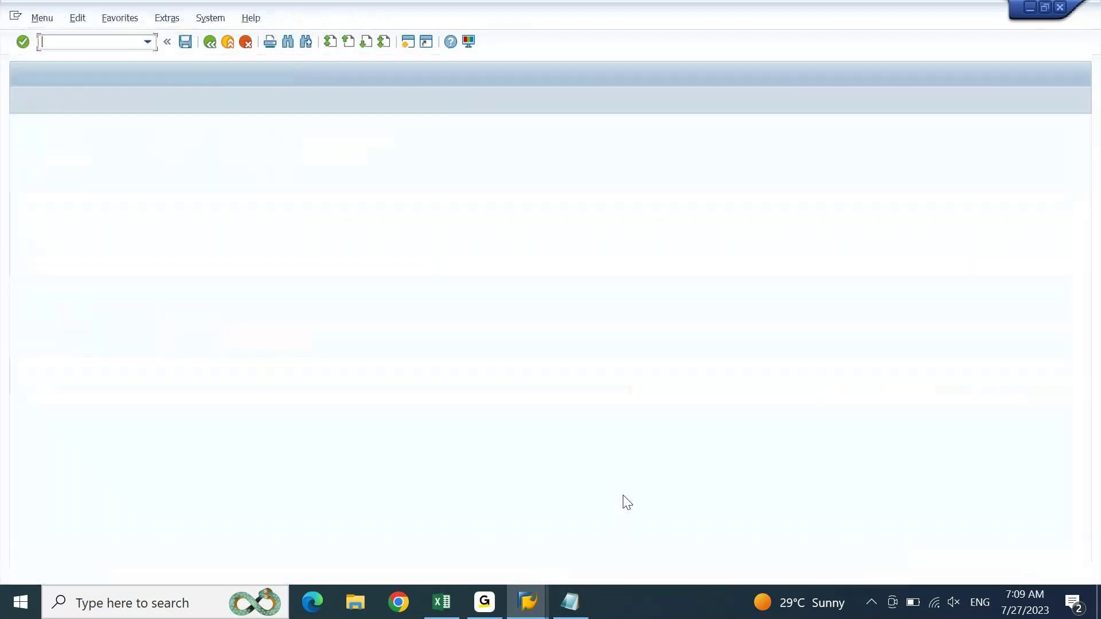
pyautogui.write('OB52')
pyautogui.press('Return')
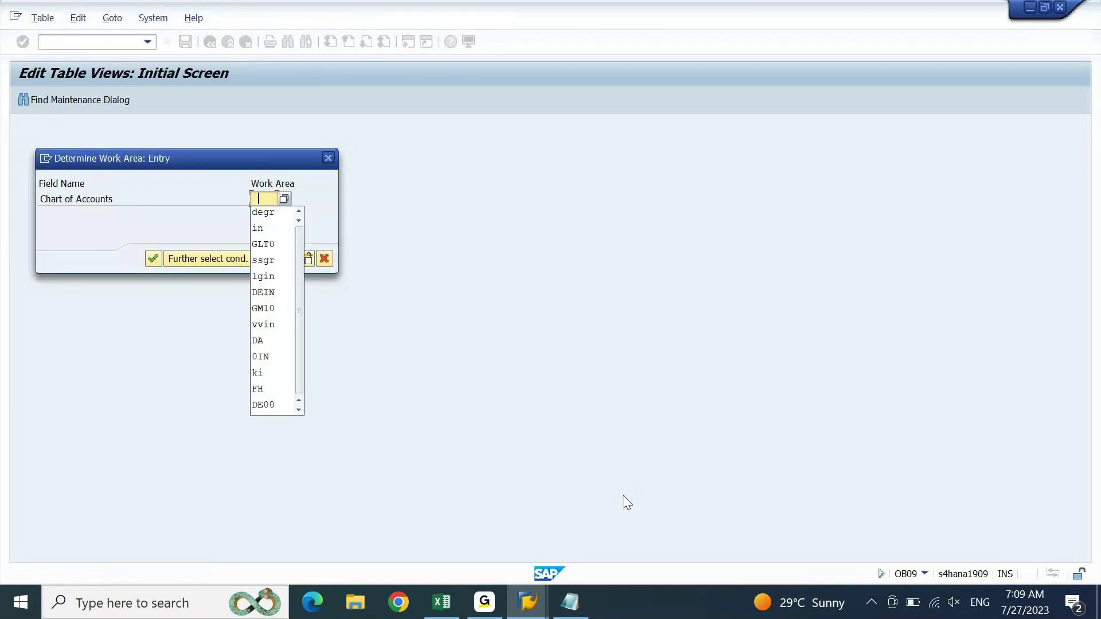
pyautogui.press('Down')
pyautogui.press('Return')
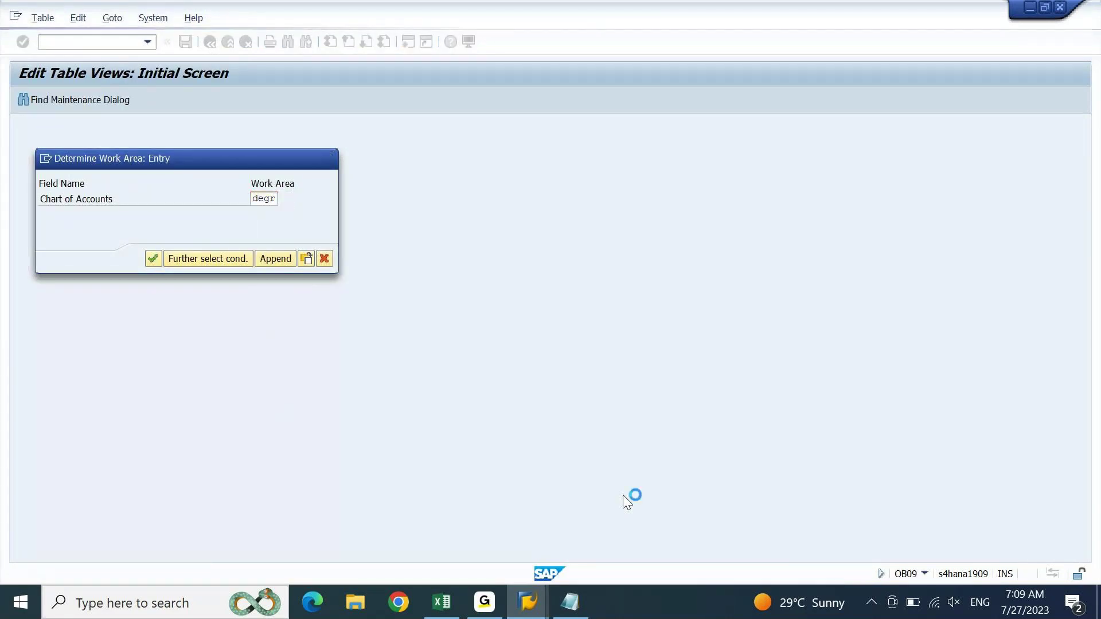
pyautogui.press('Return')
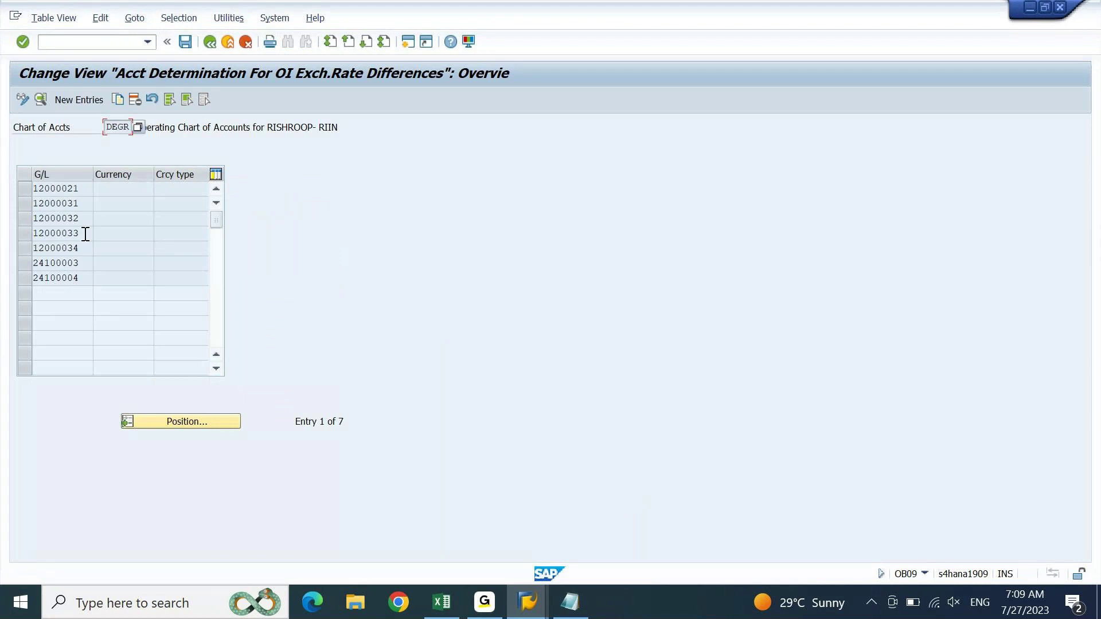
# Step: Copy the exchange rate difference entry of G/L account 12000031 as a new entry for 12000041 and save it
pyautogui.click(25, 203)
pyautogui.click(119, 99)
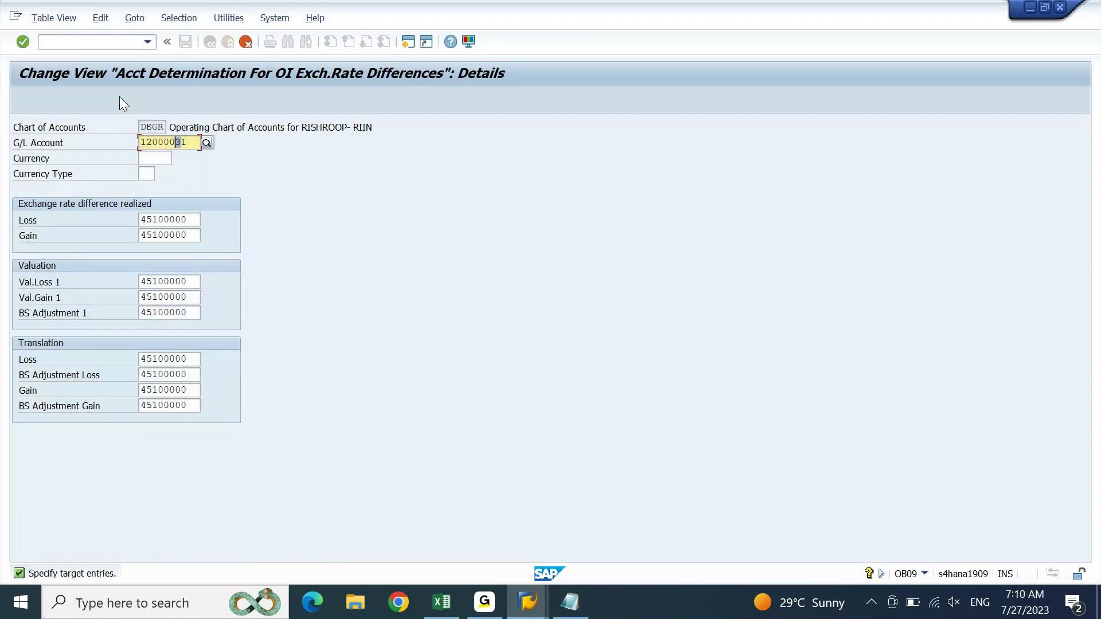
pyautogui.write('4')
pyautogui.press('Return')
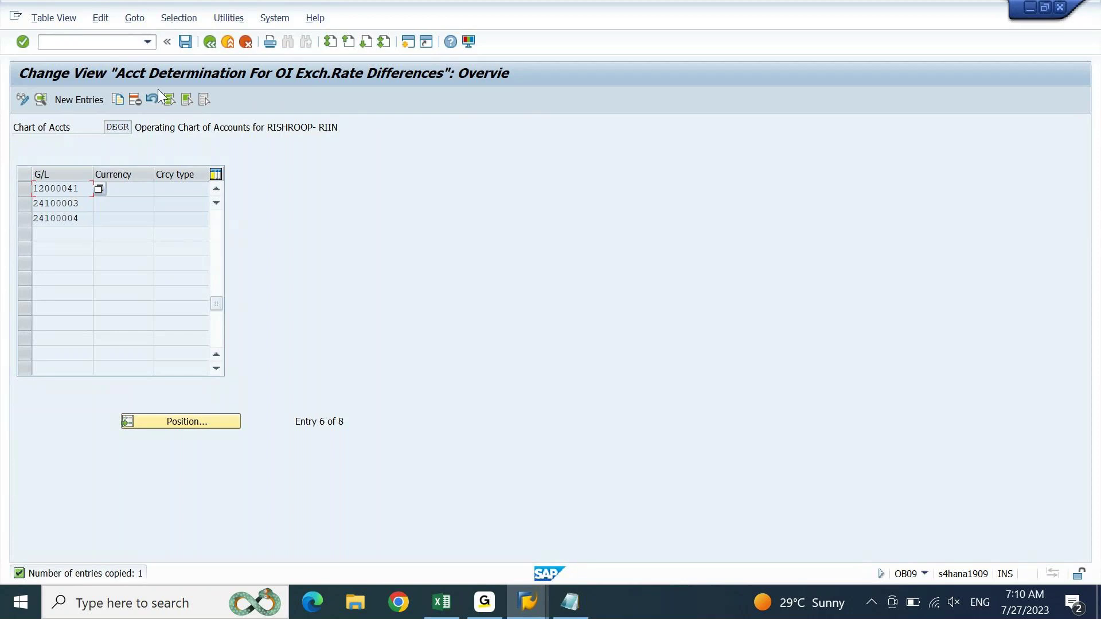
pyautogui.click(185, 43)
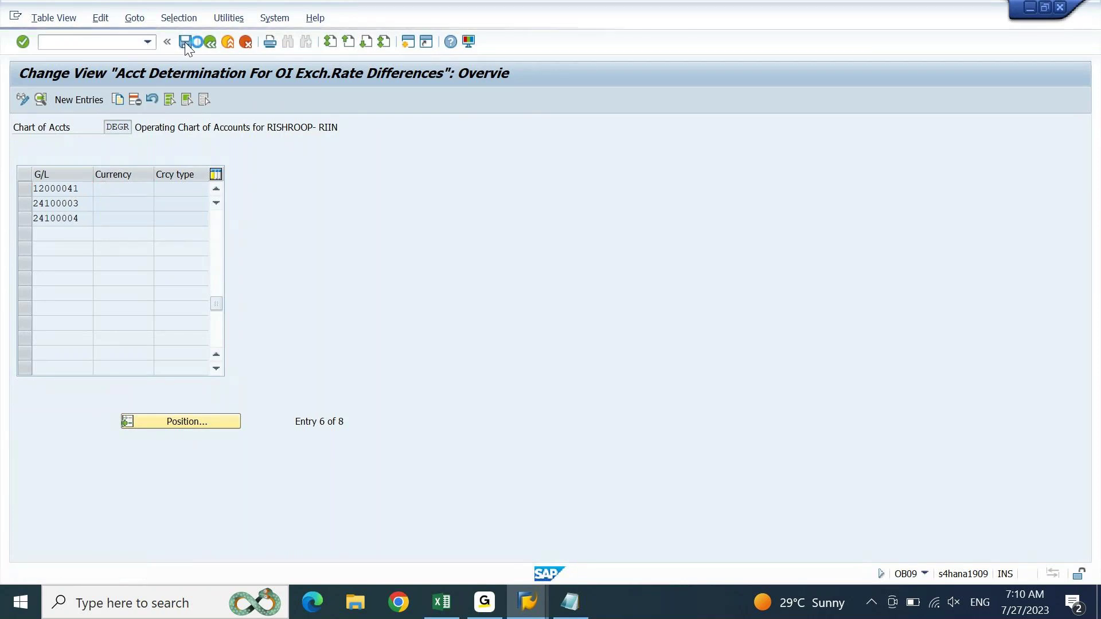
pyautogui.press('Return')
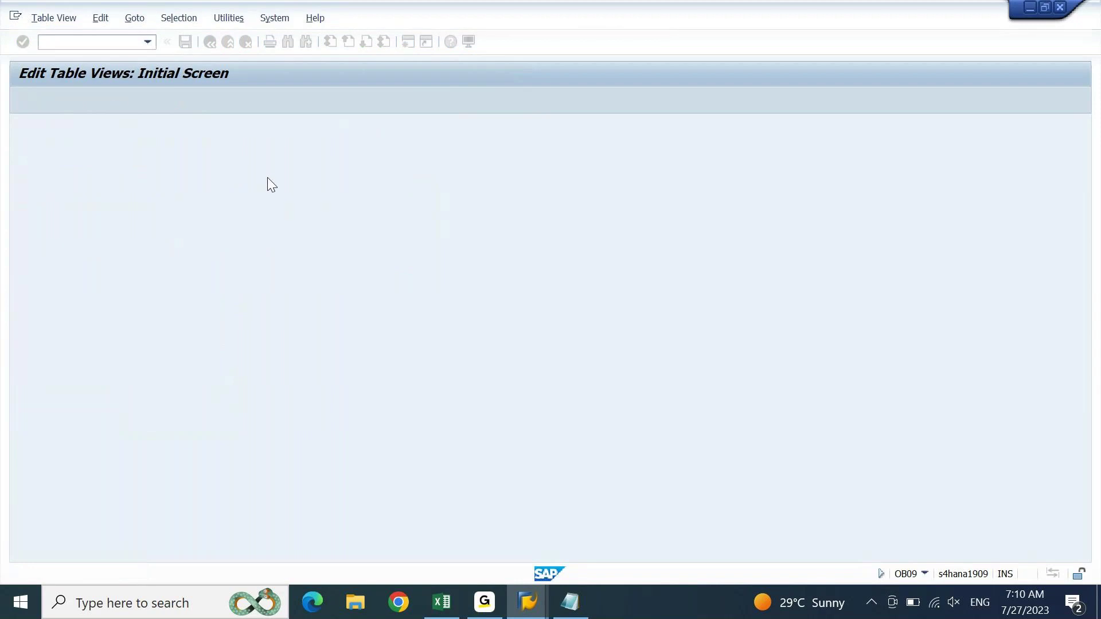
# Step: Return to the batch posting, simulate the post-with-clearing document and post it
pyautogui.moveTo(530, 603)
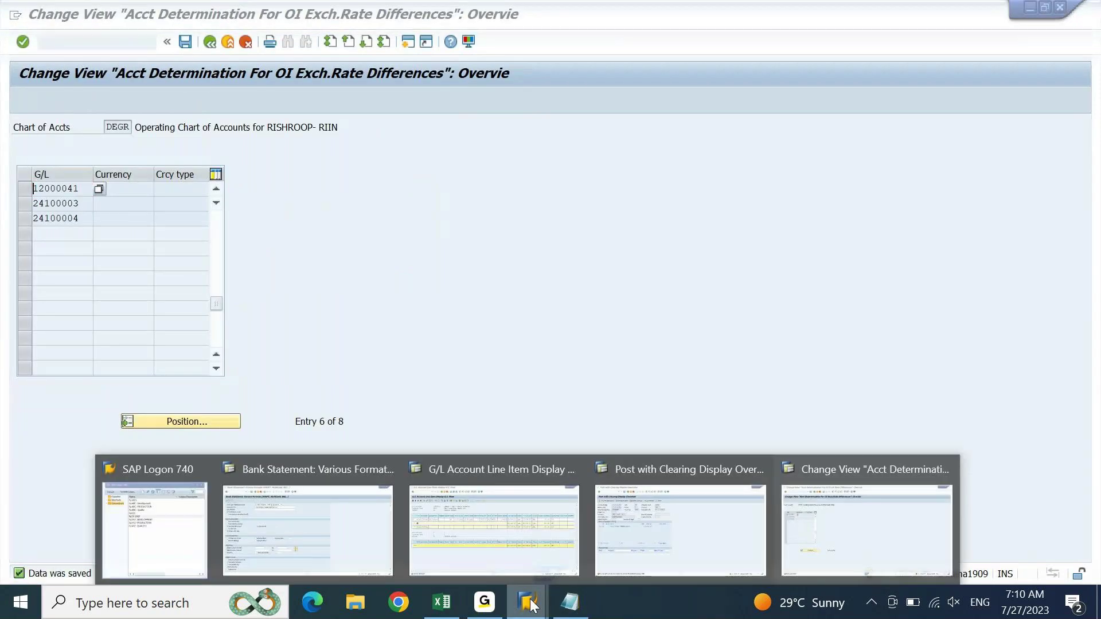
pyautogui.click(710, 510)
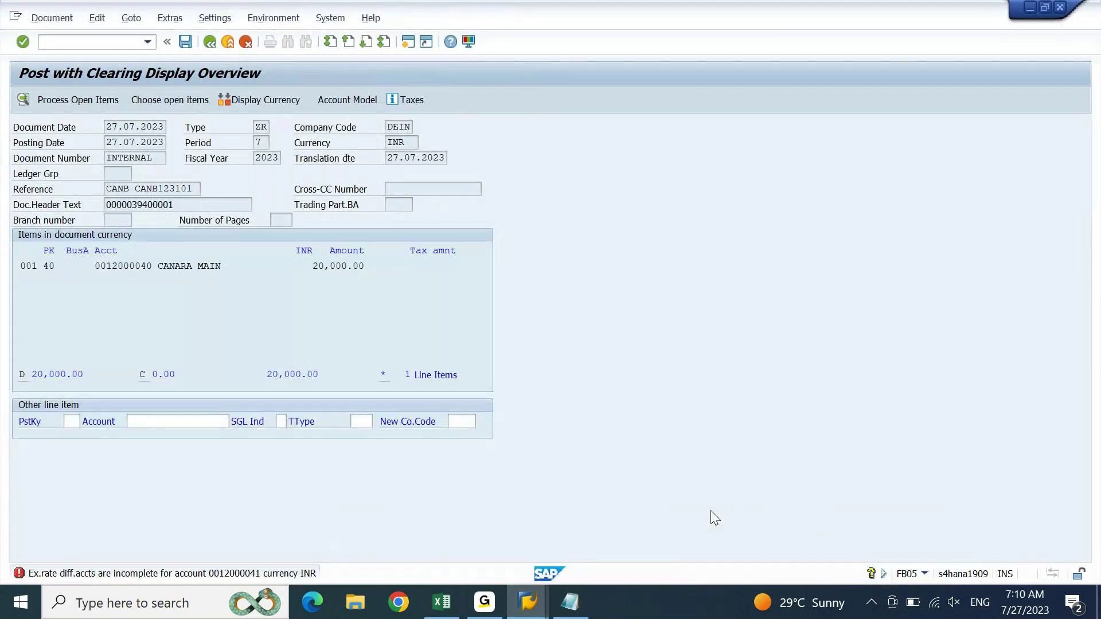
pyautogui.click(62, 21)
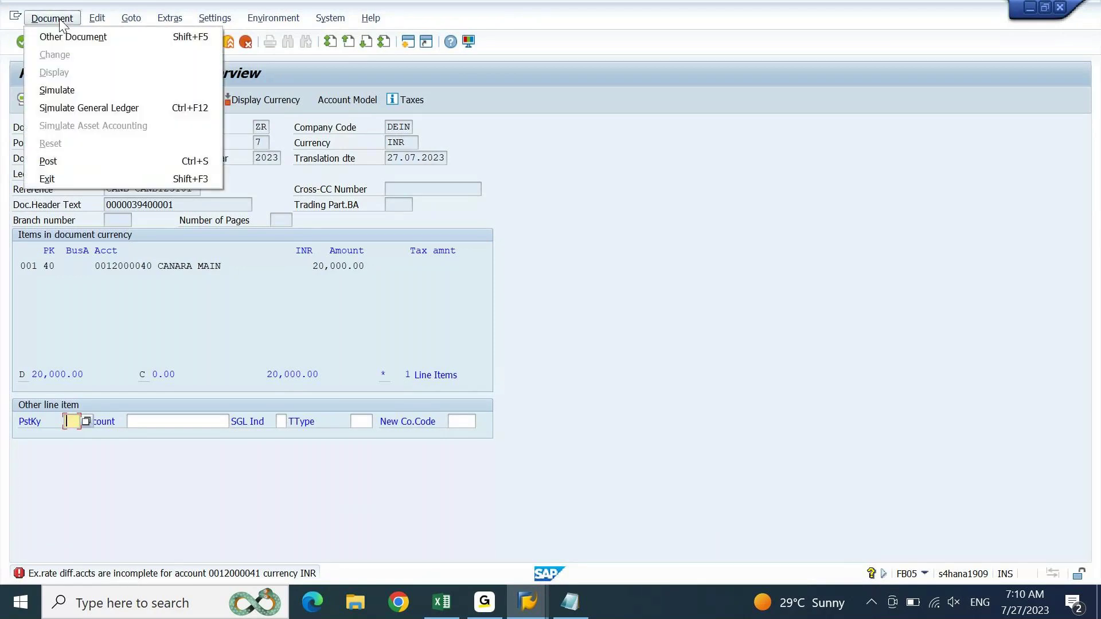
pyautogui.click(65, 90)
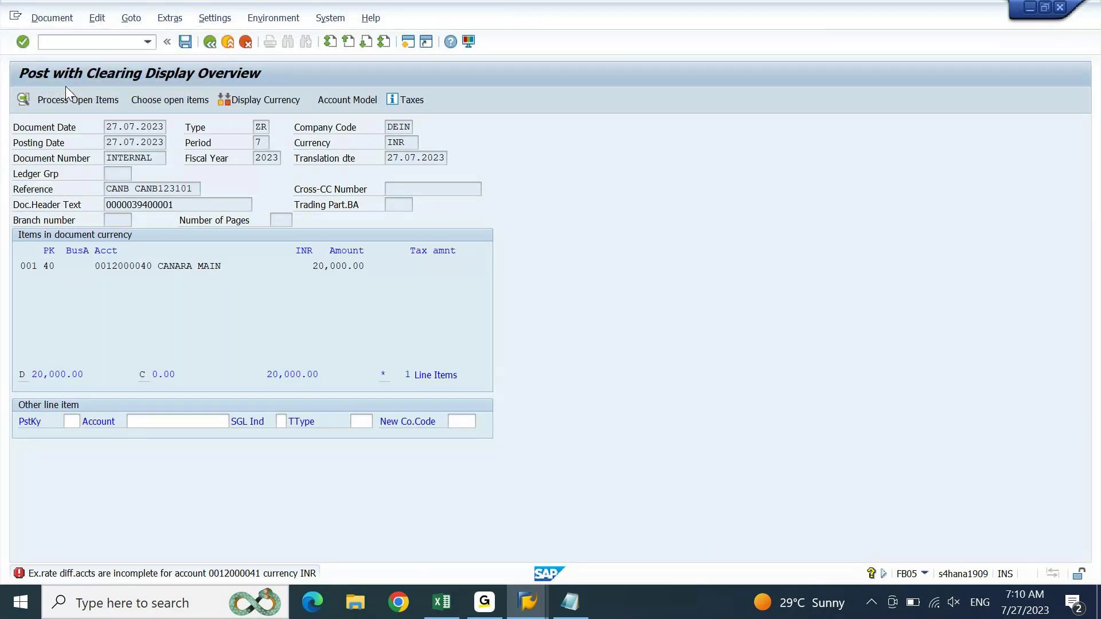
pyautogui.click(59, 19)
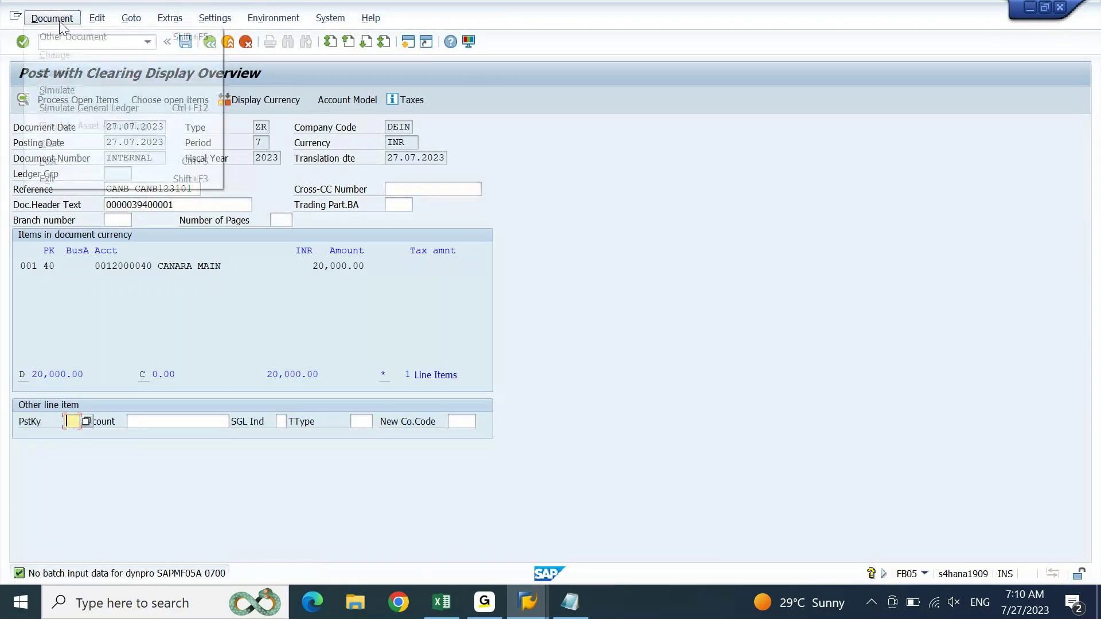
pyautogui.click(60, 88)
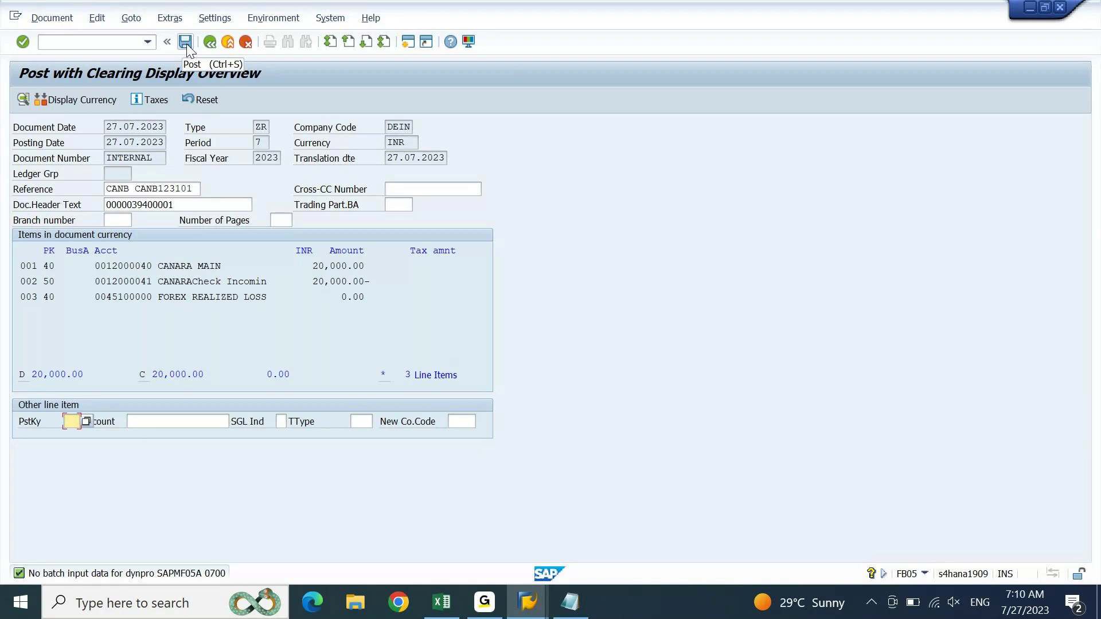
pyautogui.click(187, 46)
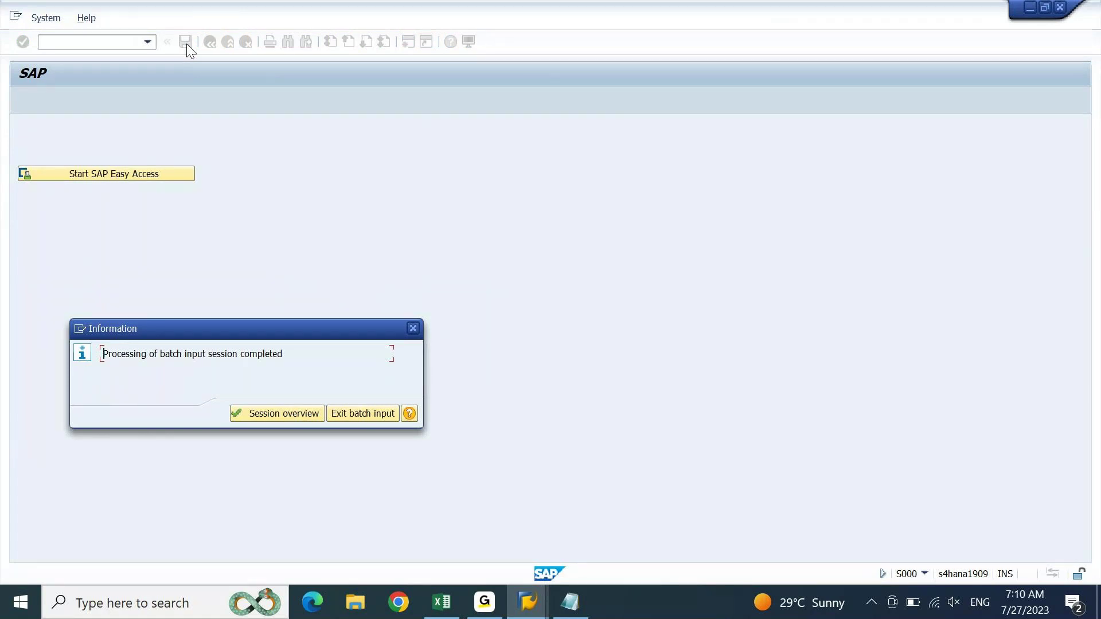
# Step: Look through the batch input session overview by status, including Processed, Incorrect and New, and leave the overview
pyautogui.click(284, 416)
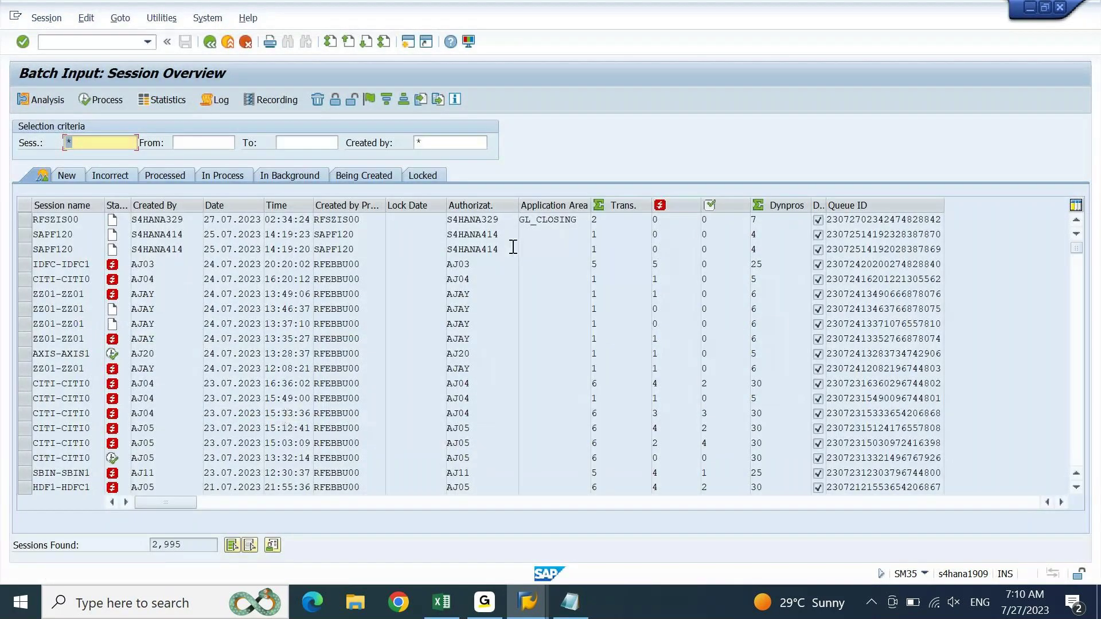
pyautogui.click(161, 172)
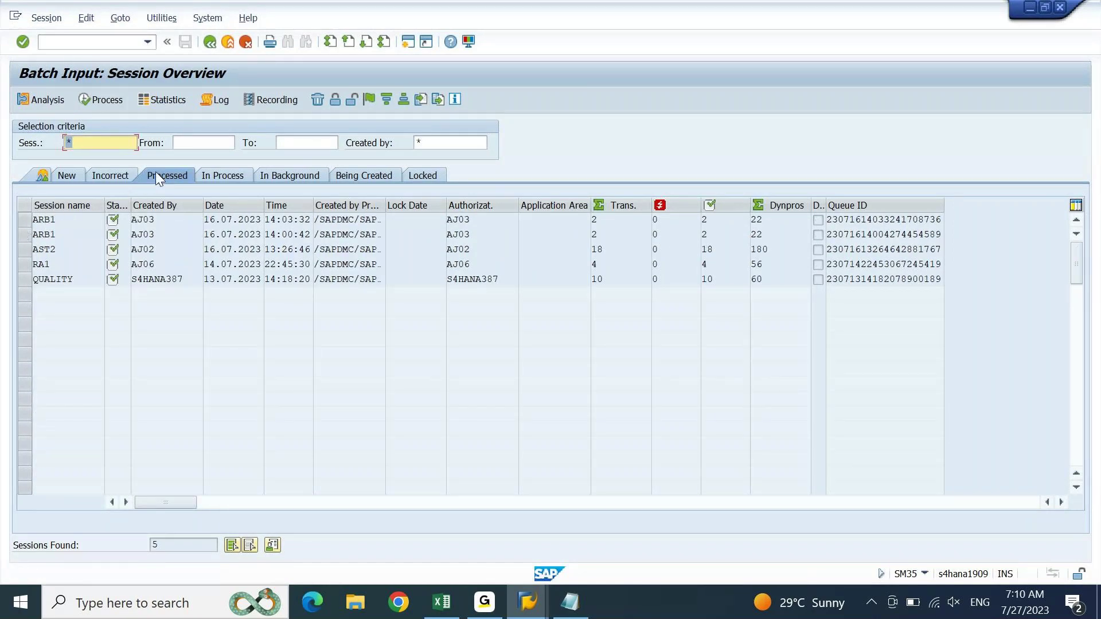
pyautogui.click(283, 173)
pyautogui.click(388, 173)
pyautogui.click(289, 175)
pyautogui.click(200, 178)
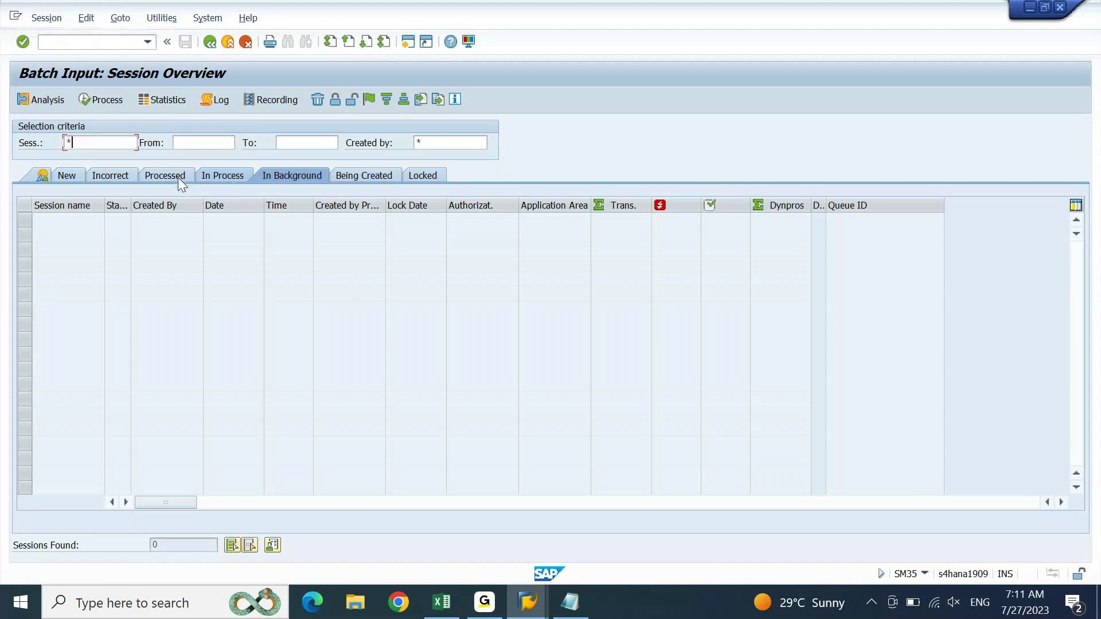
pyautogui.click(177, 177)
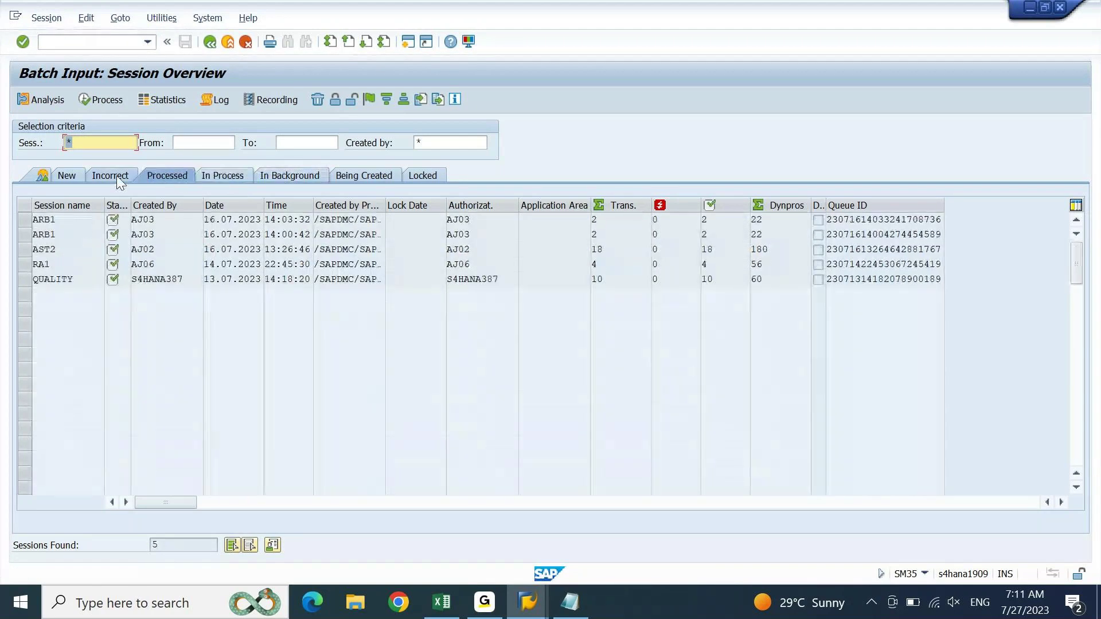
pyautogui.click(115, 175)
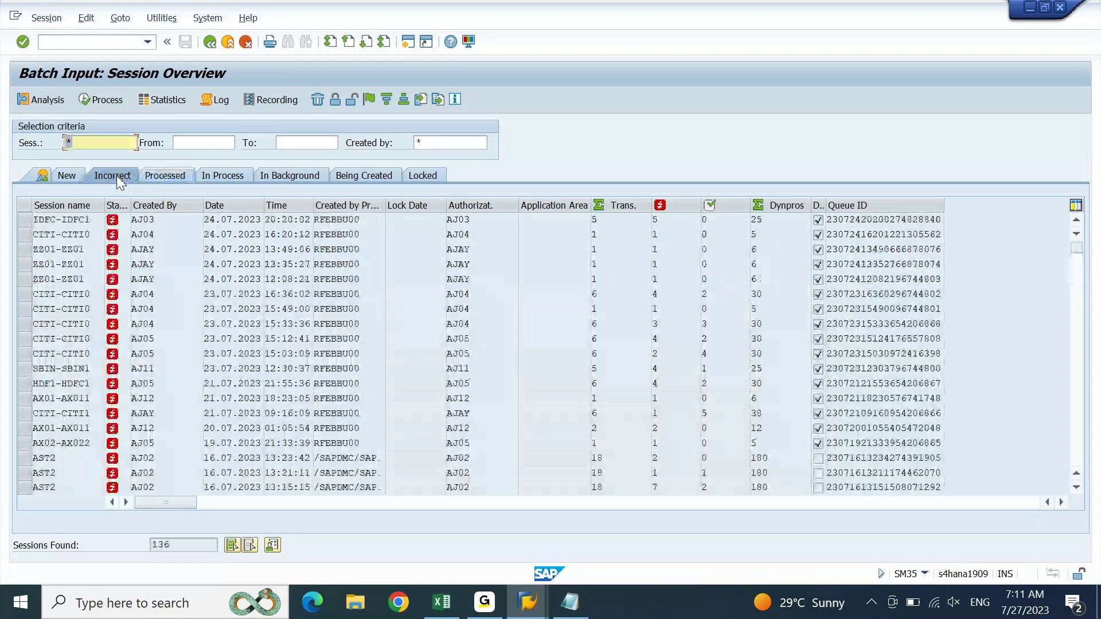
pyautogui.click(71, 174)
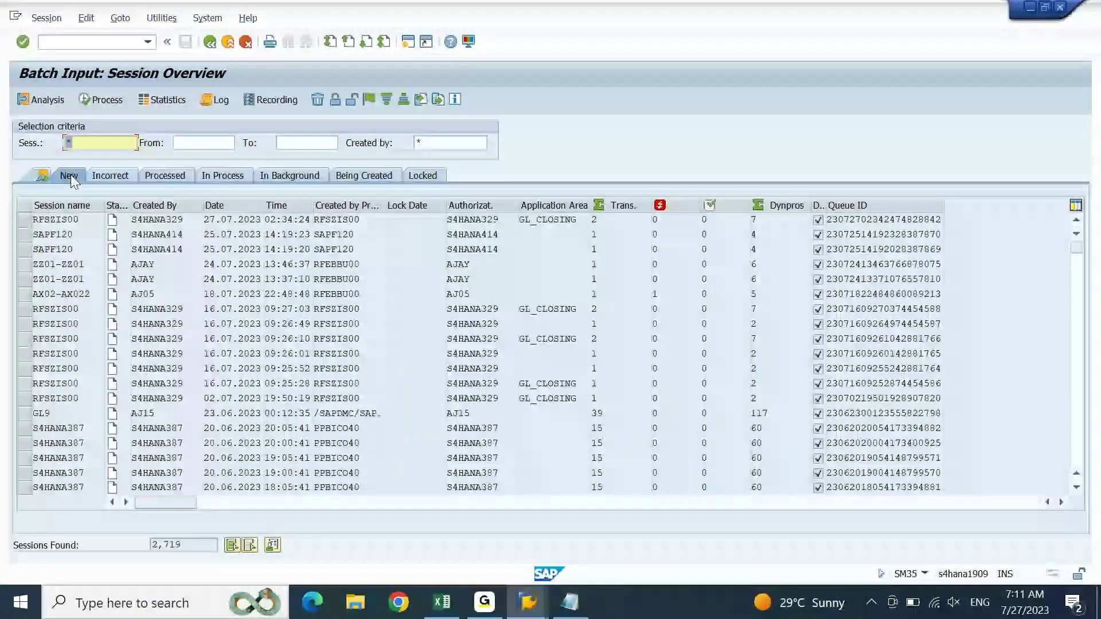
pyautogui.click(160, 177)
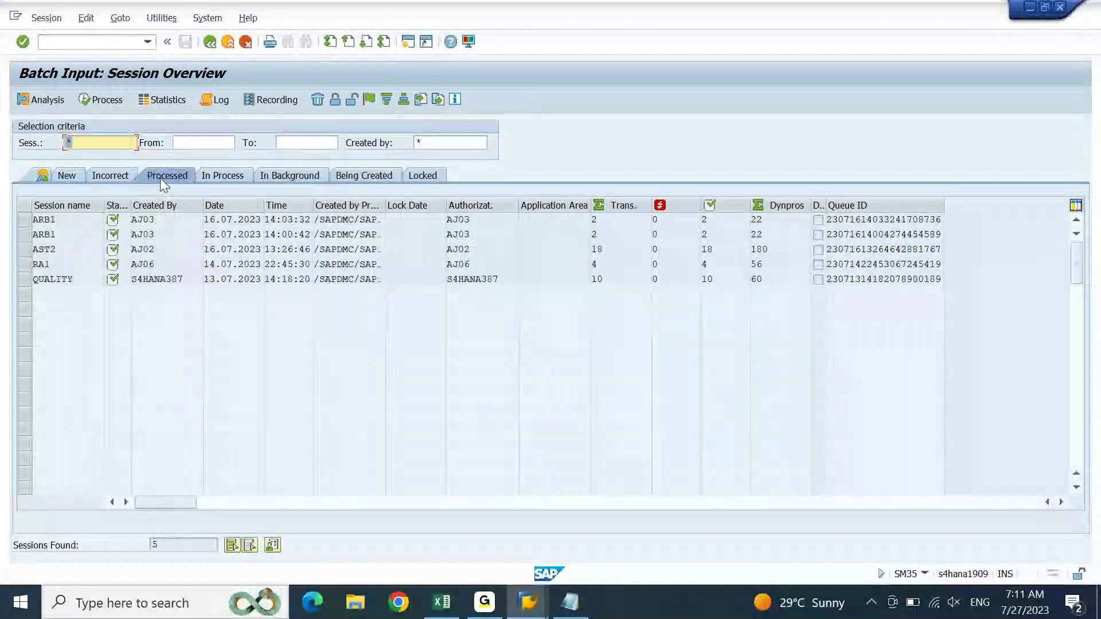
pyautogui.press('F3')
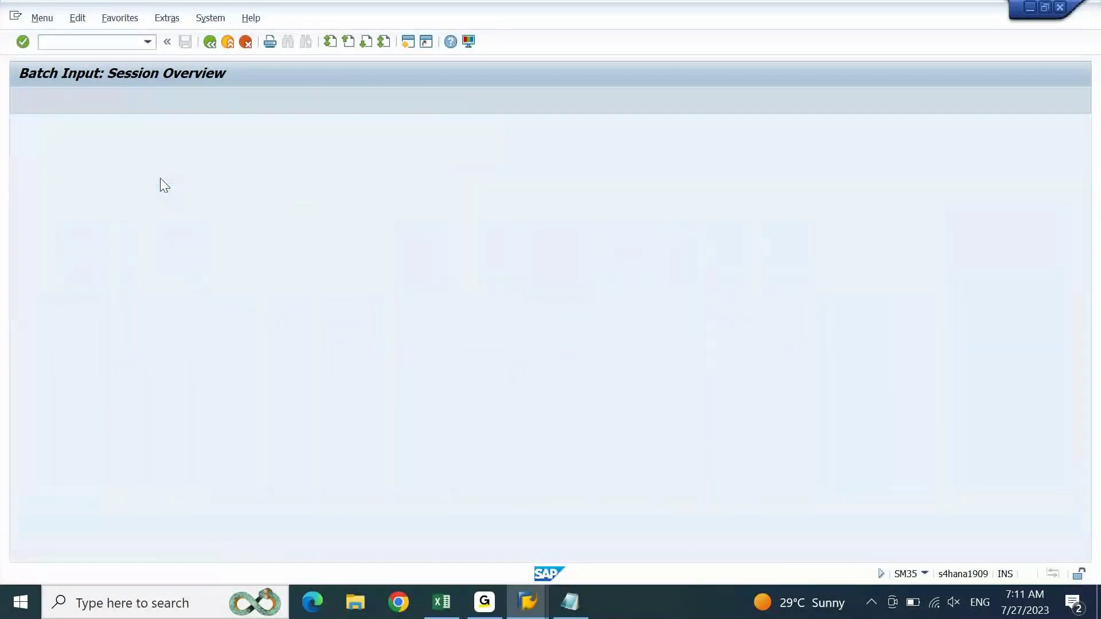
# Step: Switch to the G/L line item display of account 12000041 and refresh its open items
pyautogui.click(541, 597)
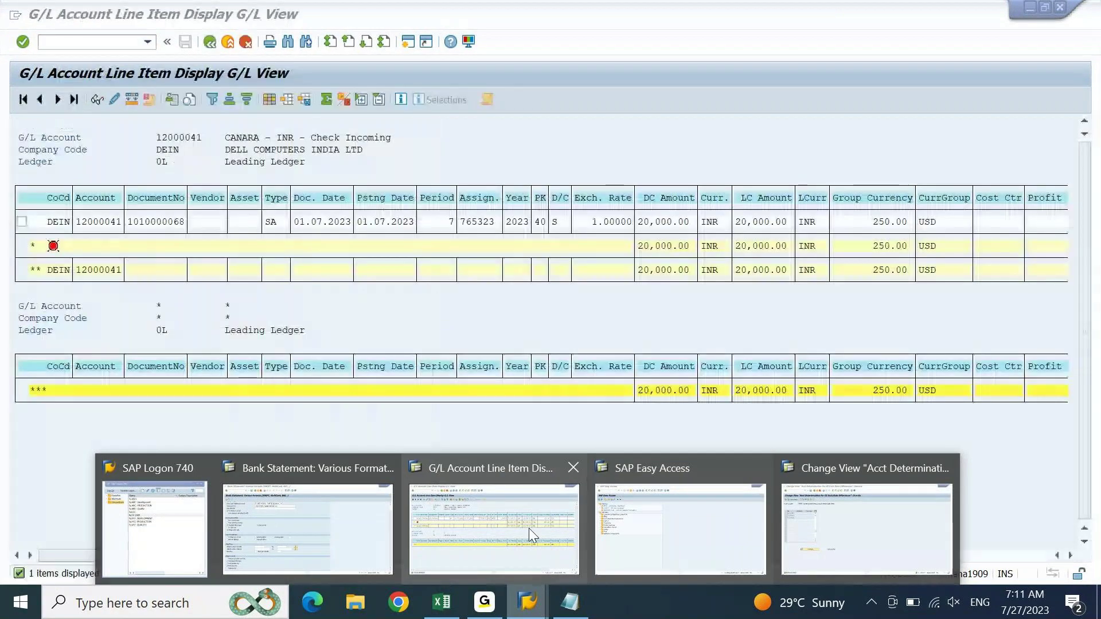
pyautogui.click(528, 528)
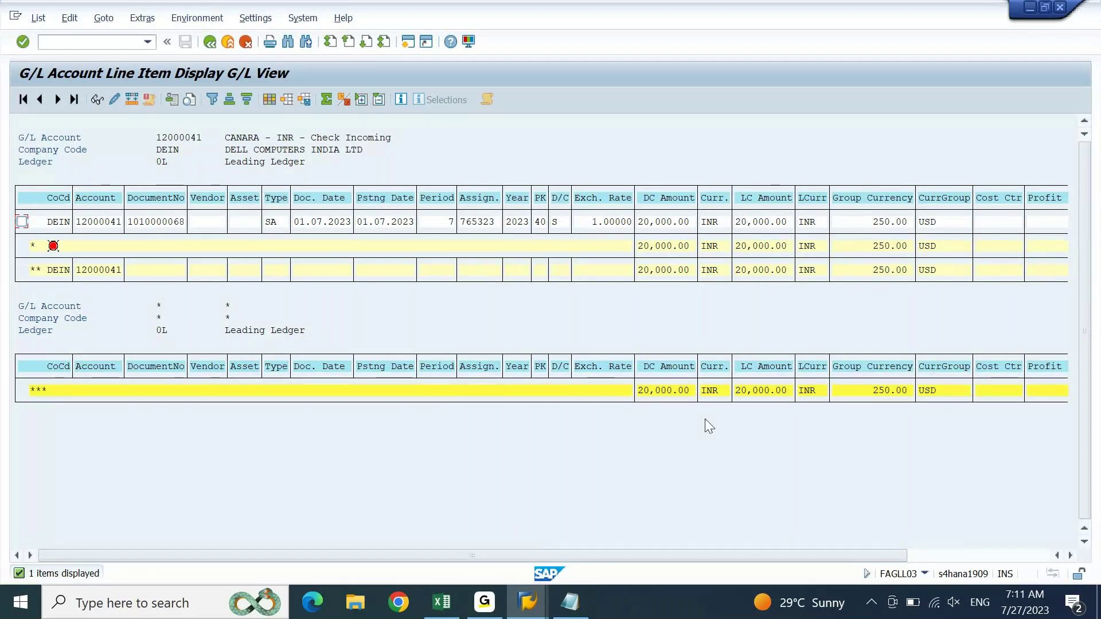
pyautogui.click(37, 17)
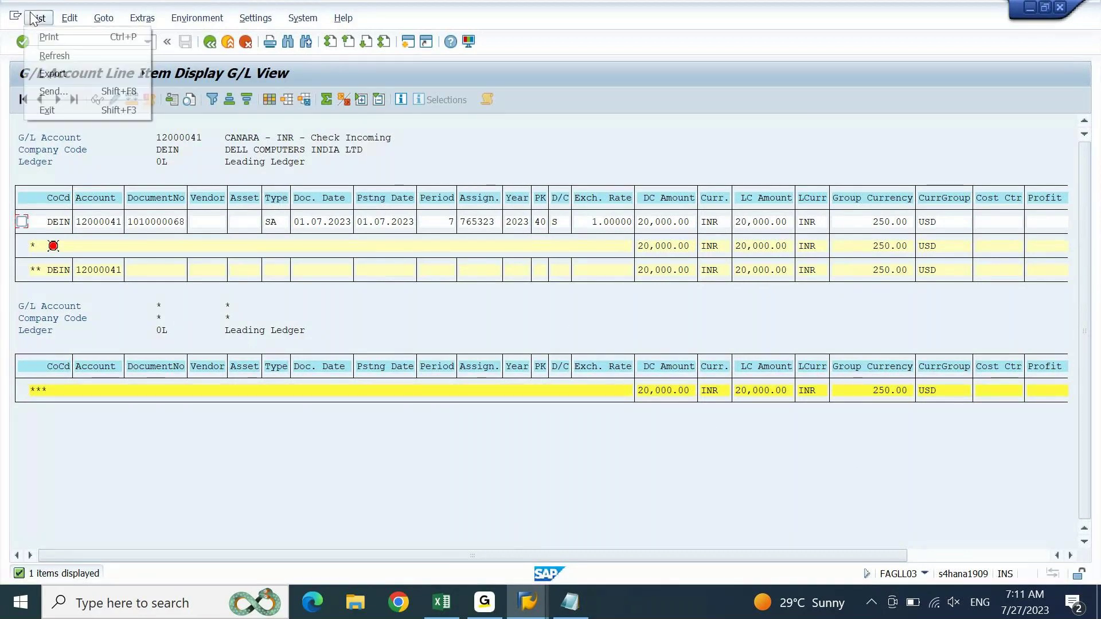
pyautogui.click(41, 50)
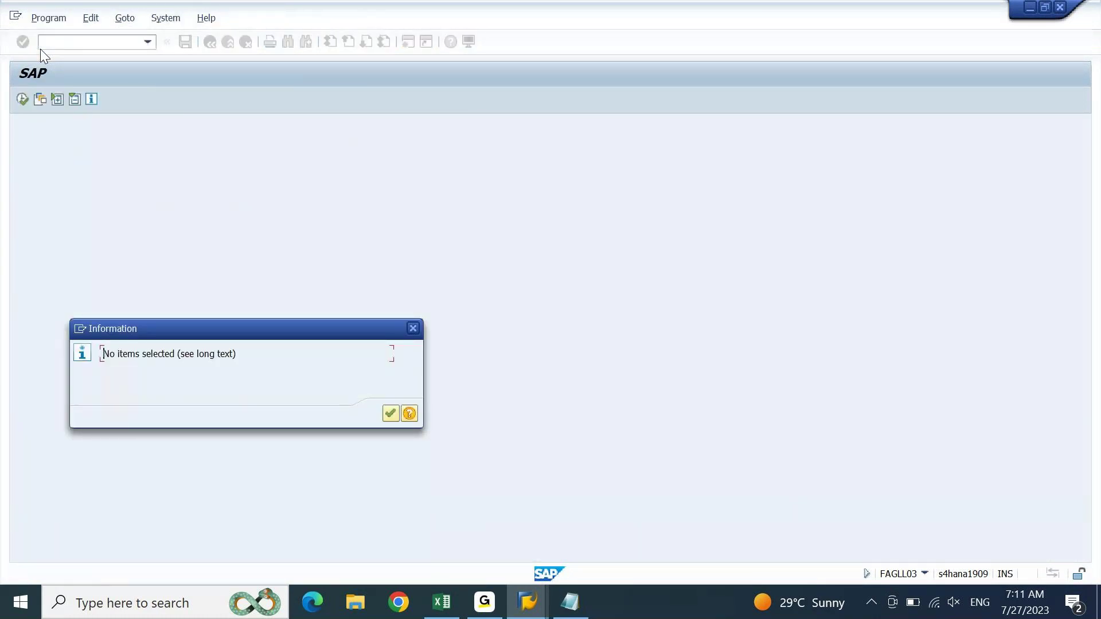
pyautogui.press('Return')
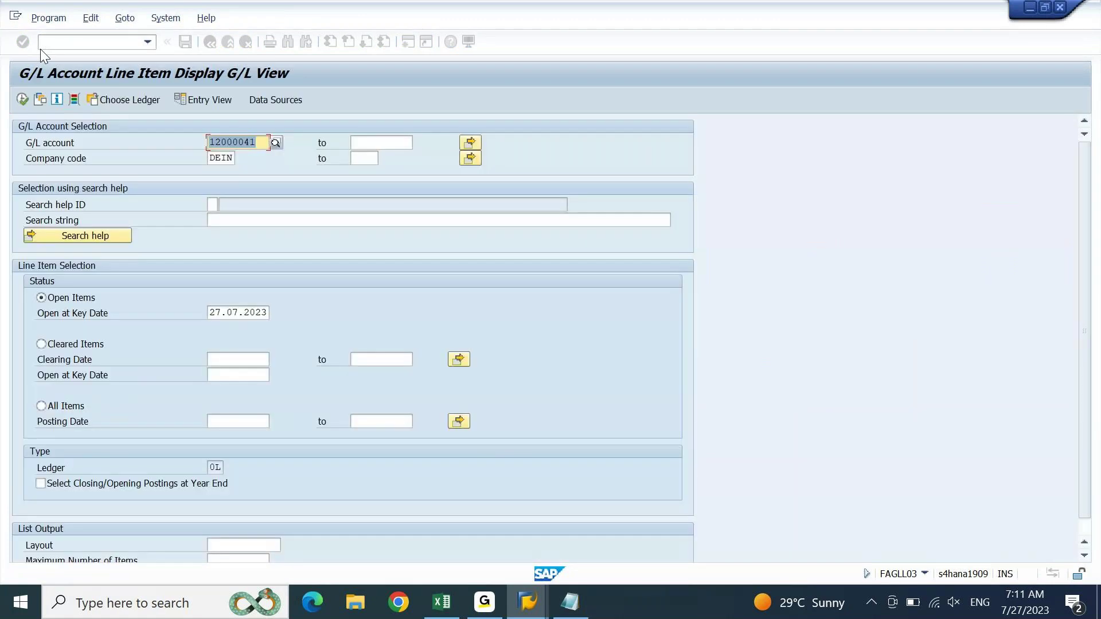
# Step: Display the open line items of G/L account 12000040 in company code DEIN
pyautogui.write('12000040')
pyautogui.press('F8')
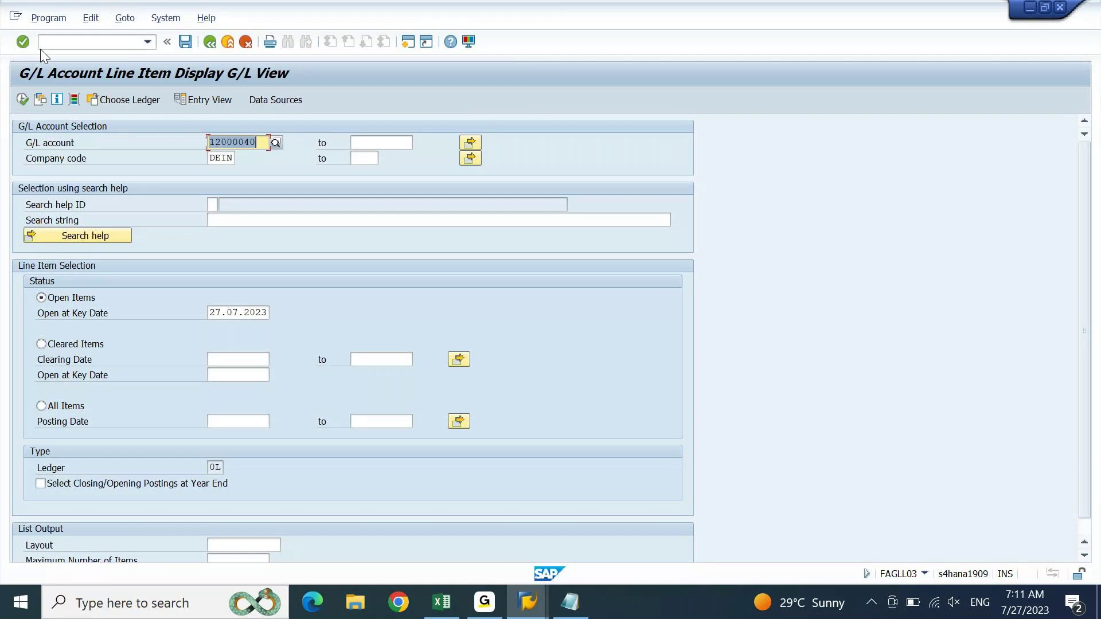
pyautogui.press('F8')
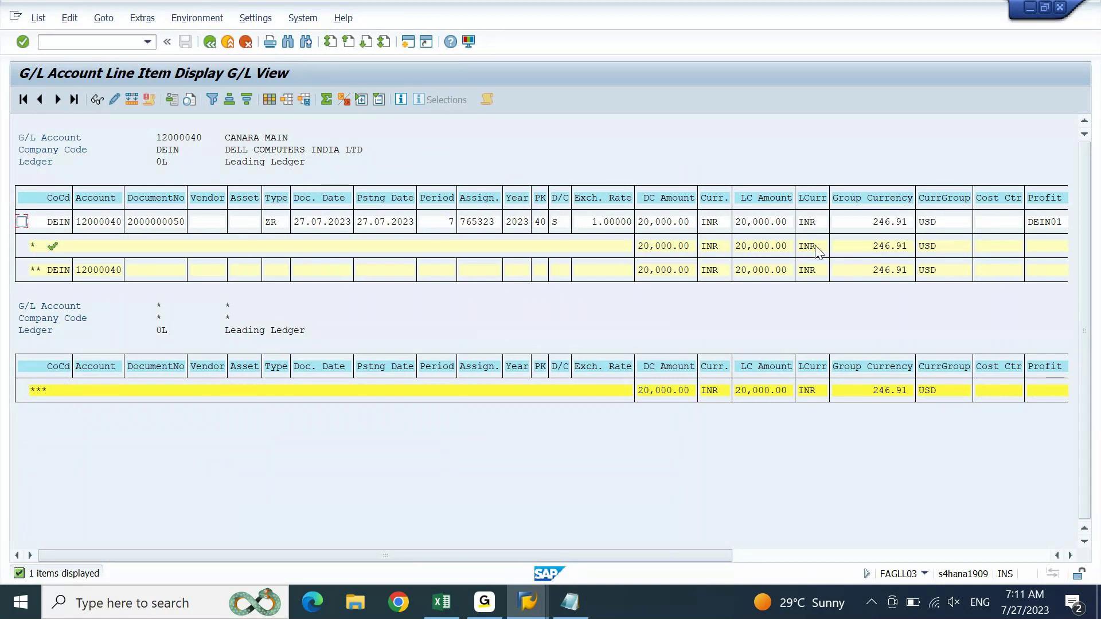
# Step: Compare the NCHK+ statement file in Notepad with the line item of account 12000040, then return to SAP
pyautogui.click(570, 602)
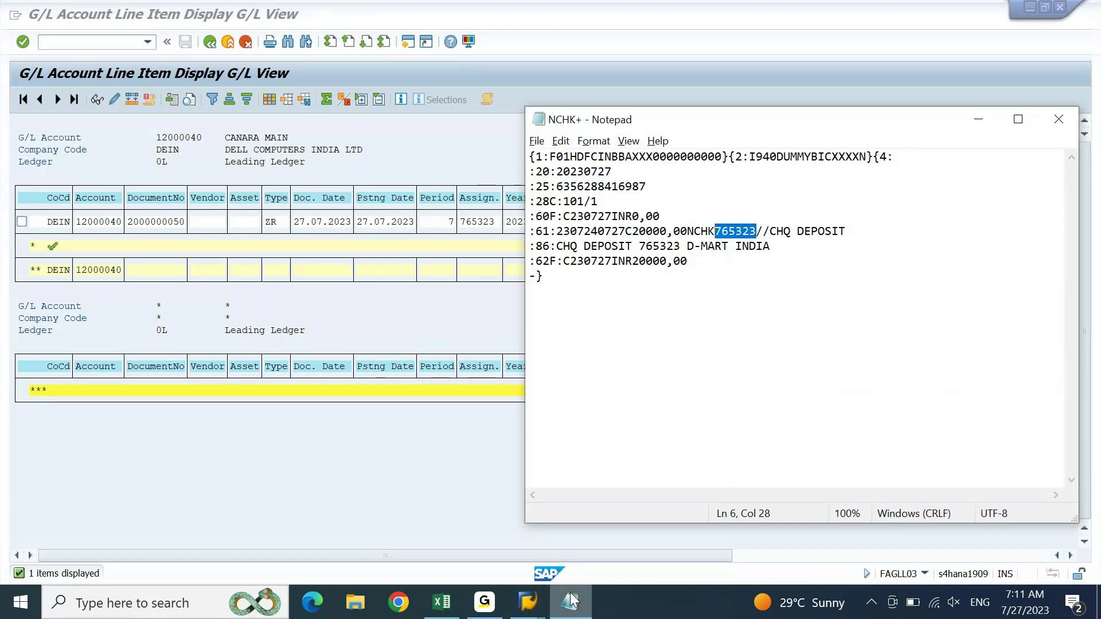
pyautogui.moveTo(862, 122); pyautogui.dragTo(454, 308)
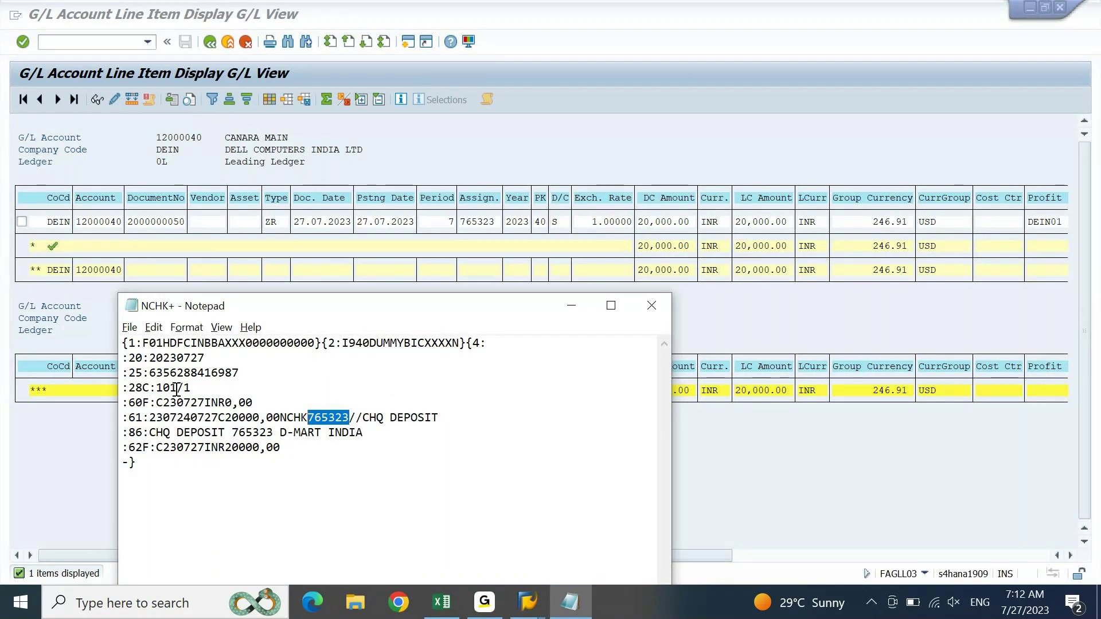
pyautogui.click(203, 373)
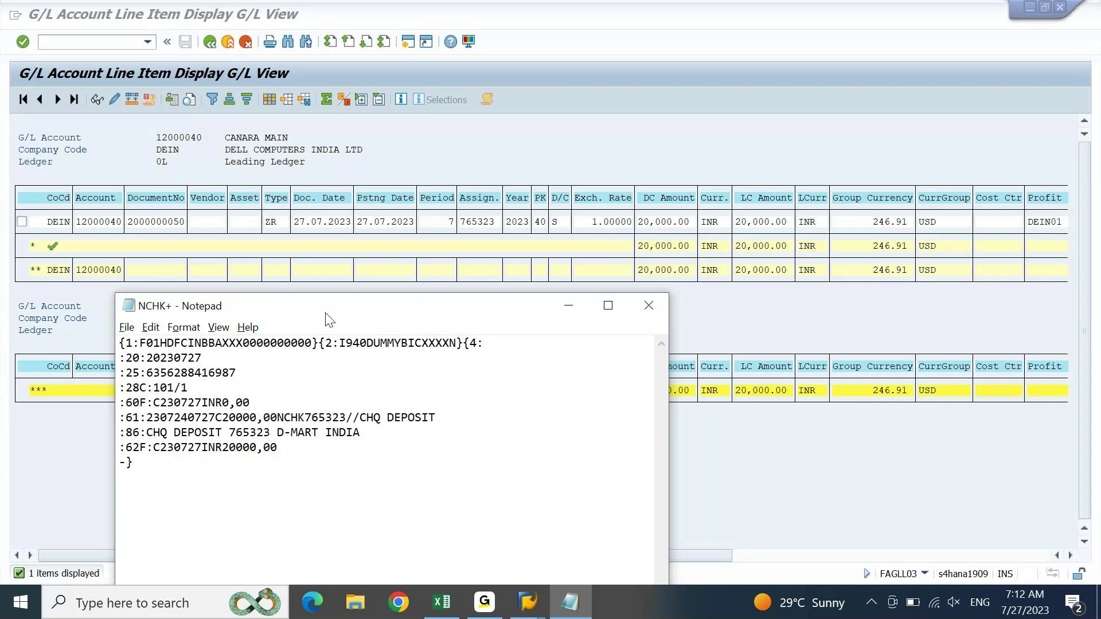
pyautogui.moveTo(342, 316); pyautogui.dragTo(280, 338)
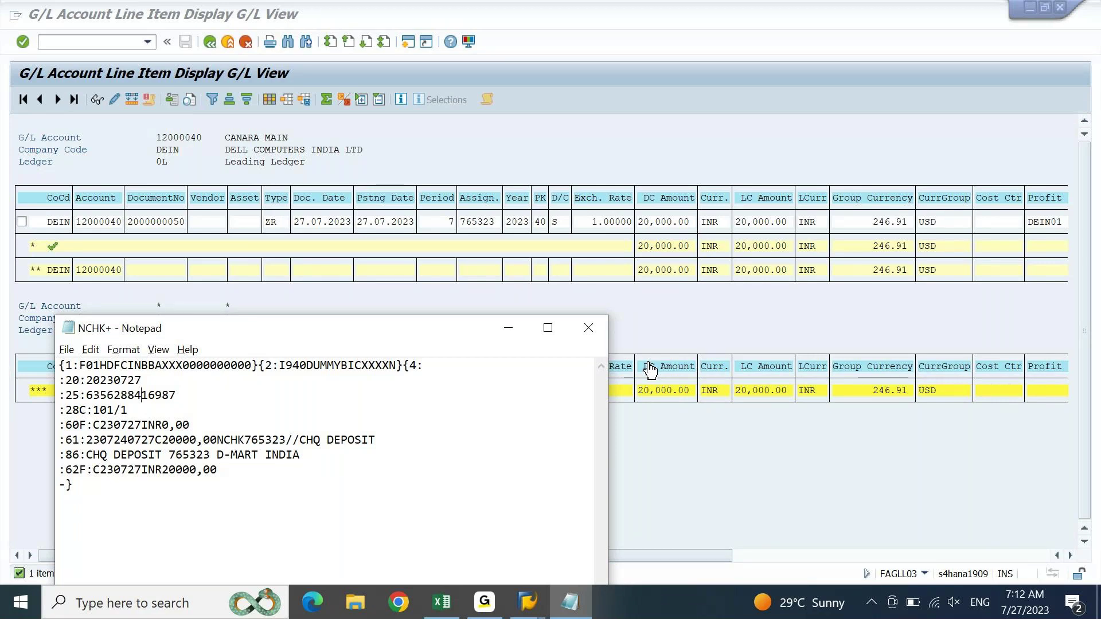
pyautogui.click(985, 466)
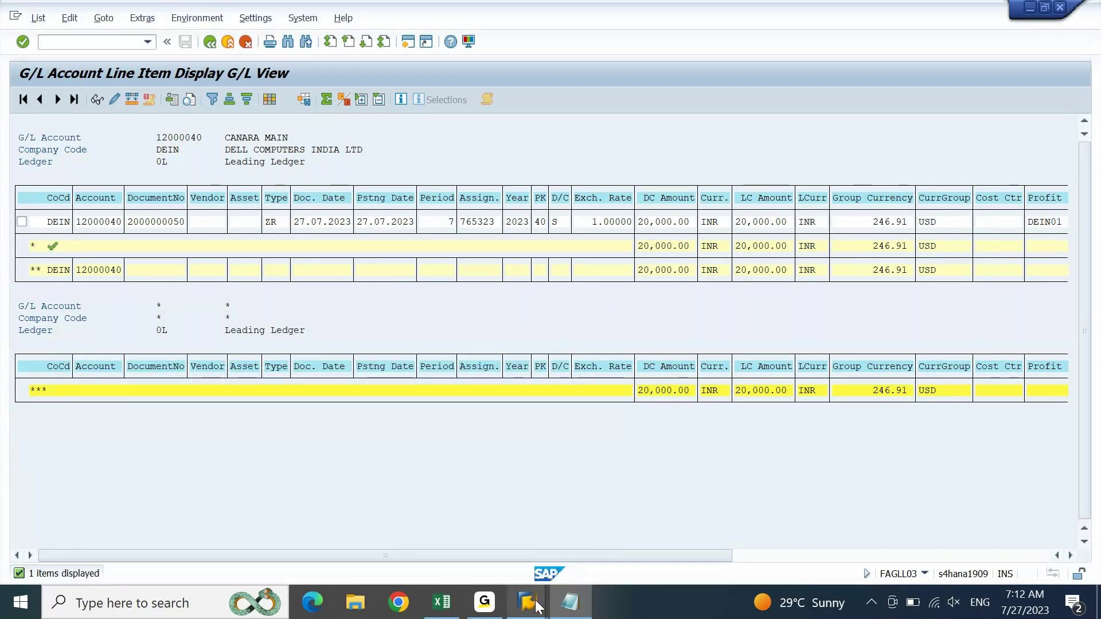
# Step: Switch to the SAP Easy Access session and open bank statement postprocessing with transaction FEBAN
pyautogui.moveTo(536, 593)
pyautogui.click(658, 549)
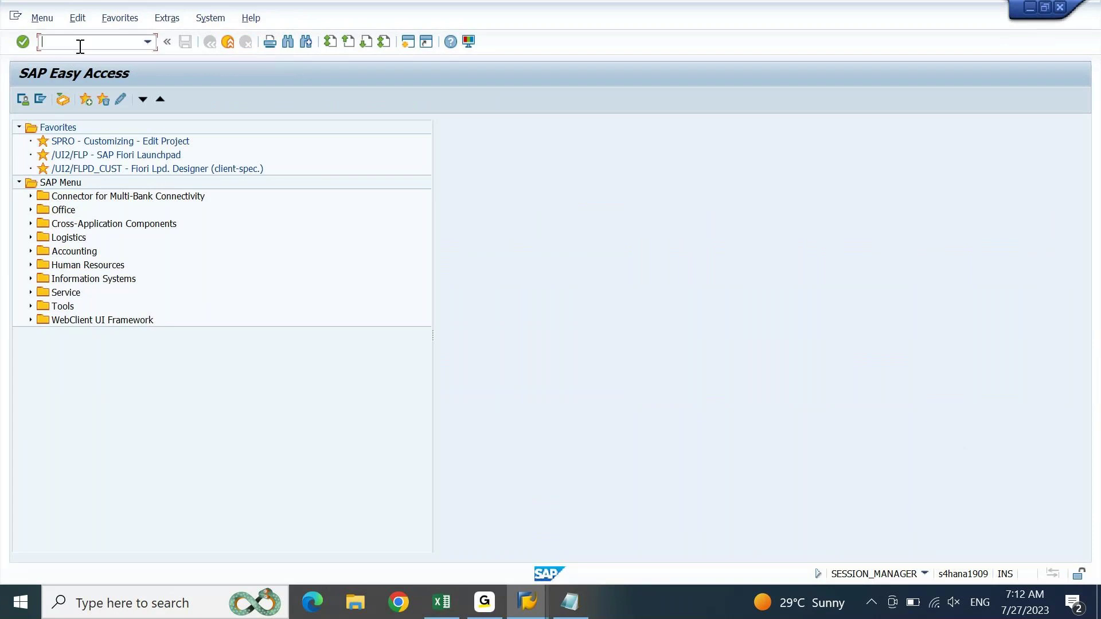
pyautogui.write('FEBAN')
pyautogui.press('Return')
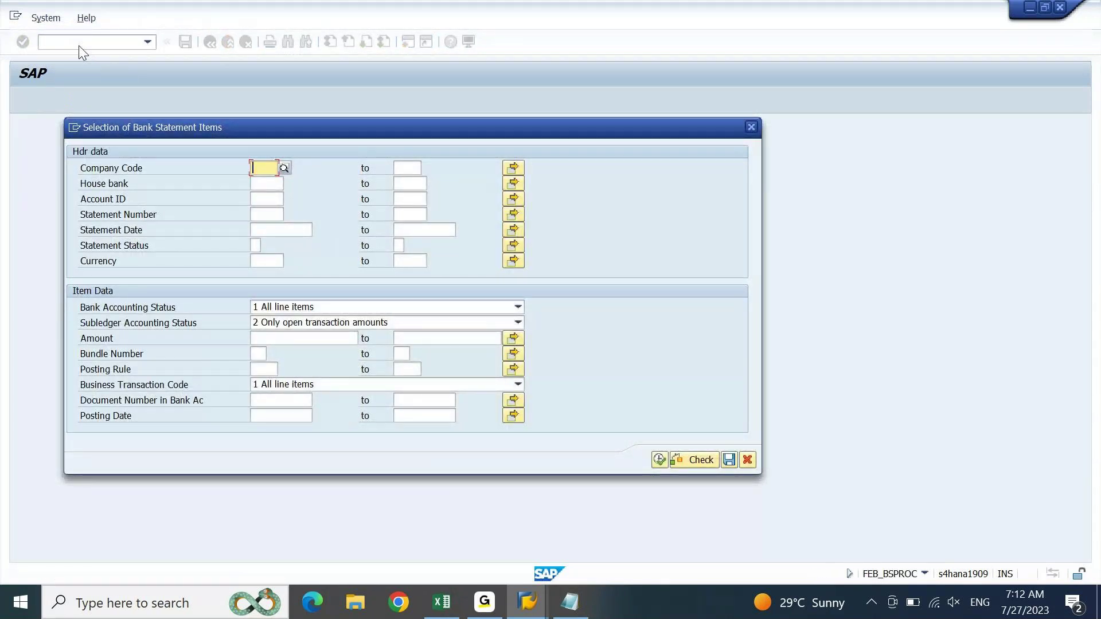
# Step: Restrict the bank statement item selection to company code DEIN, house bank CANB and account ID CANB1
pyautogui.write('DEIN')
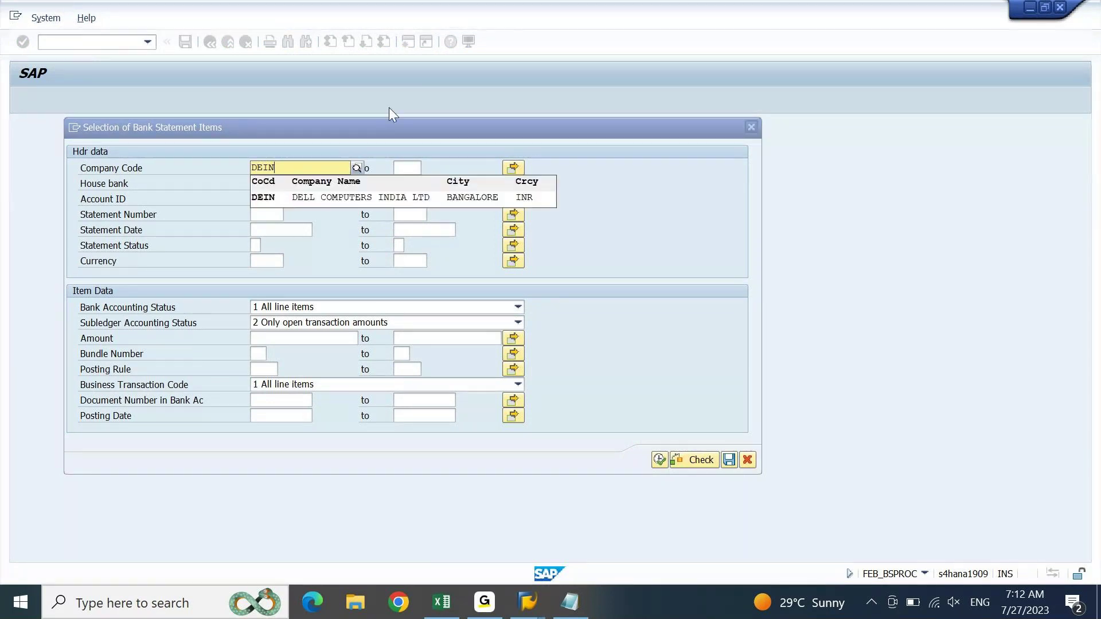
pyautogui.click(334, 202)
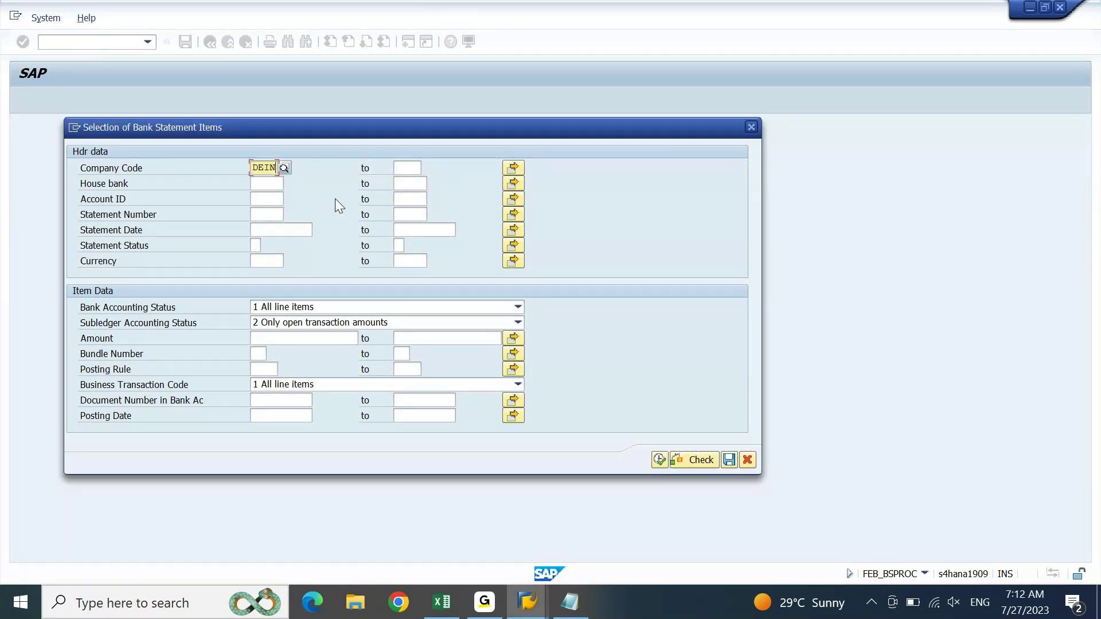
pyautogui.click(275, 183)
pyautogui.write('CAN')
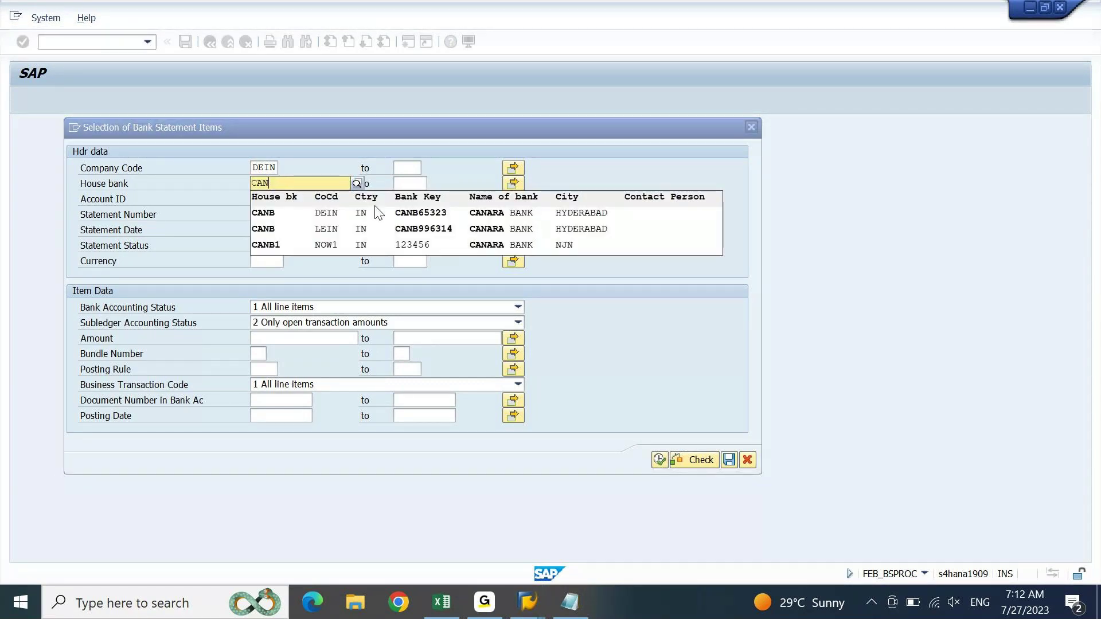
pyautogui.click(295, 213)
pyautogui.click(275, 199)
pyautogui.write('CAN')
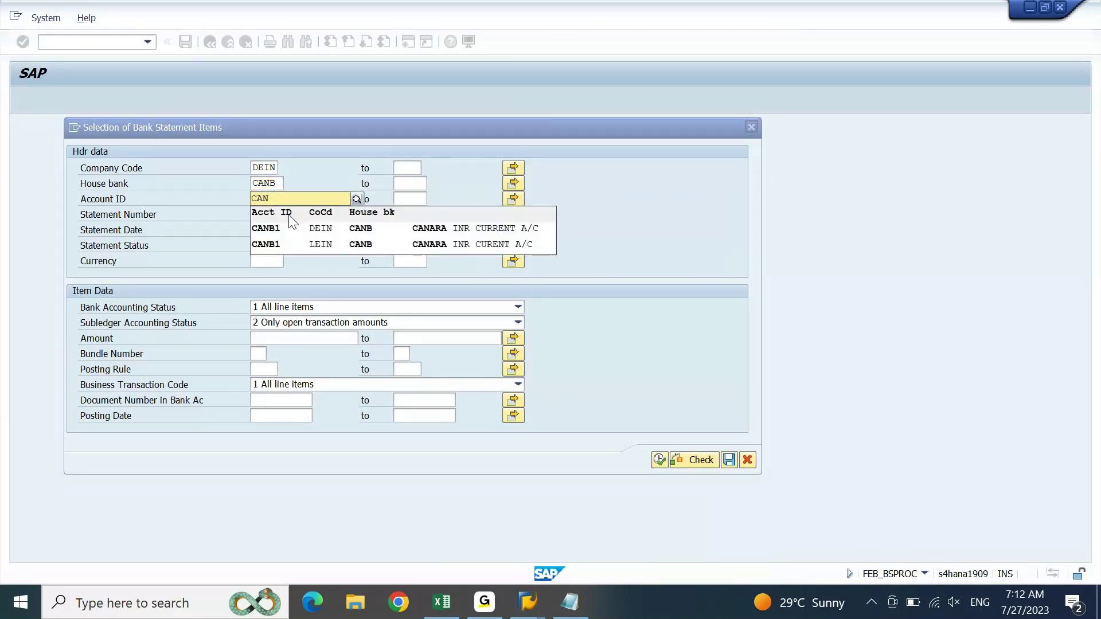
pyautogui.click(294, 230)
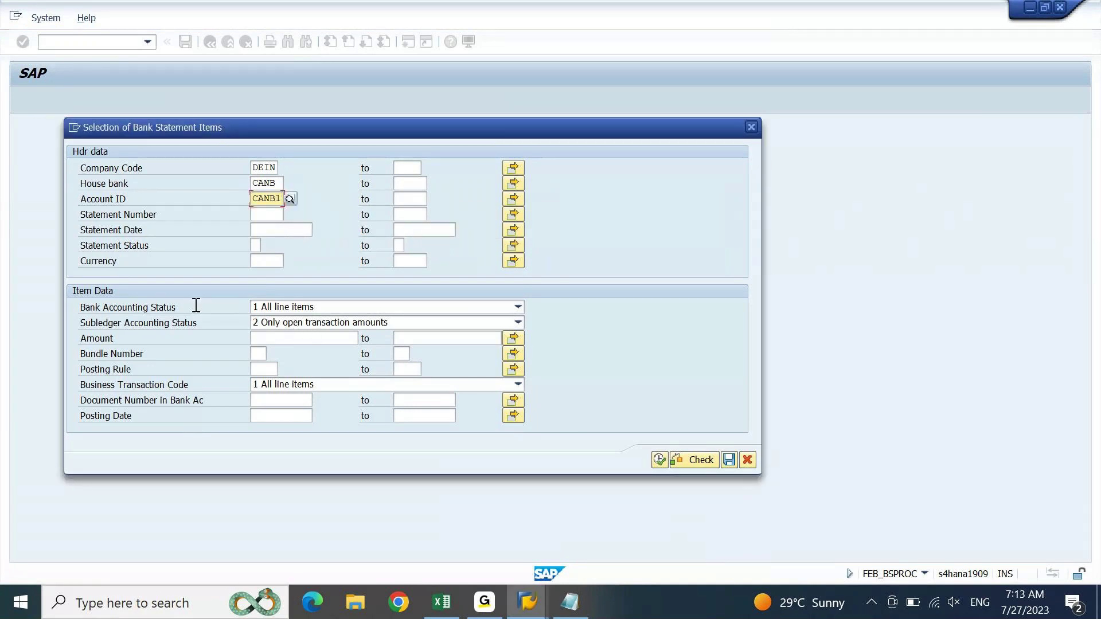
# Step: Set the subledger accounting status to all line items and run the bank statement item selection
pyautogui.click(341, 322)
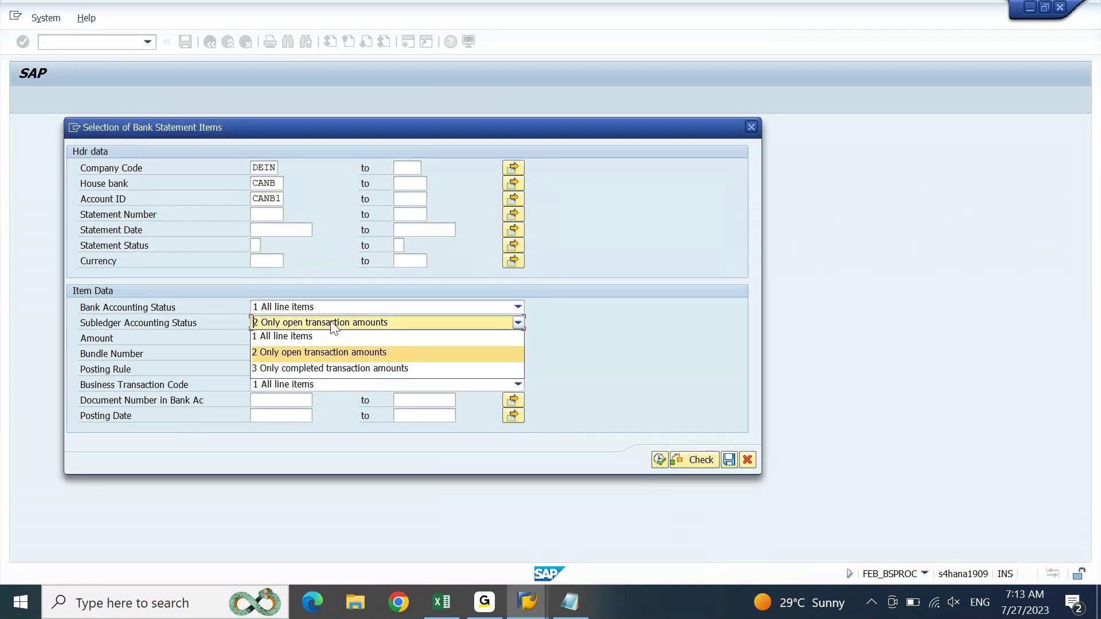
pyautogui.click(301, 334)
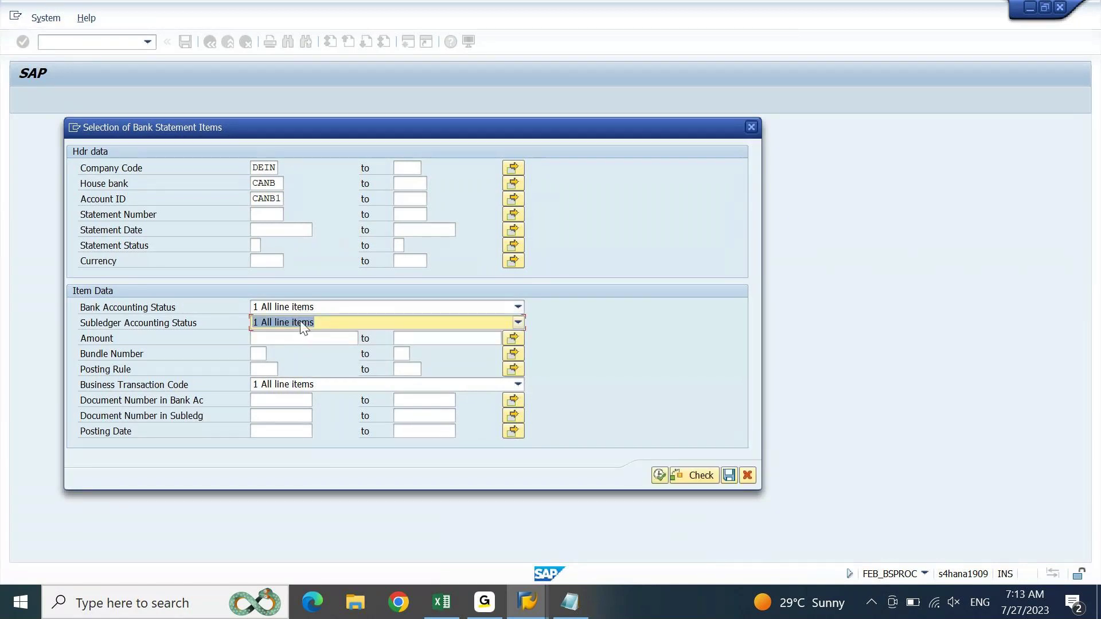
pyautogui.click(329, 317)
pyautogui.click(329, 317)
pyautogui.click(266, 215)
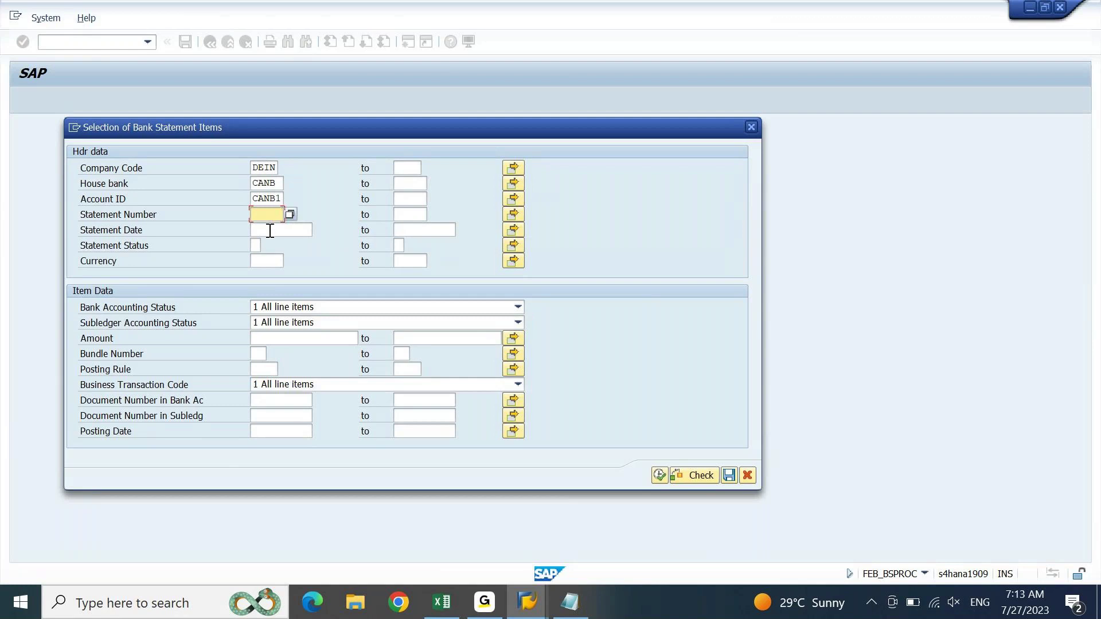
pyautogui.click(660, 478)
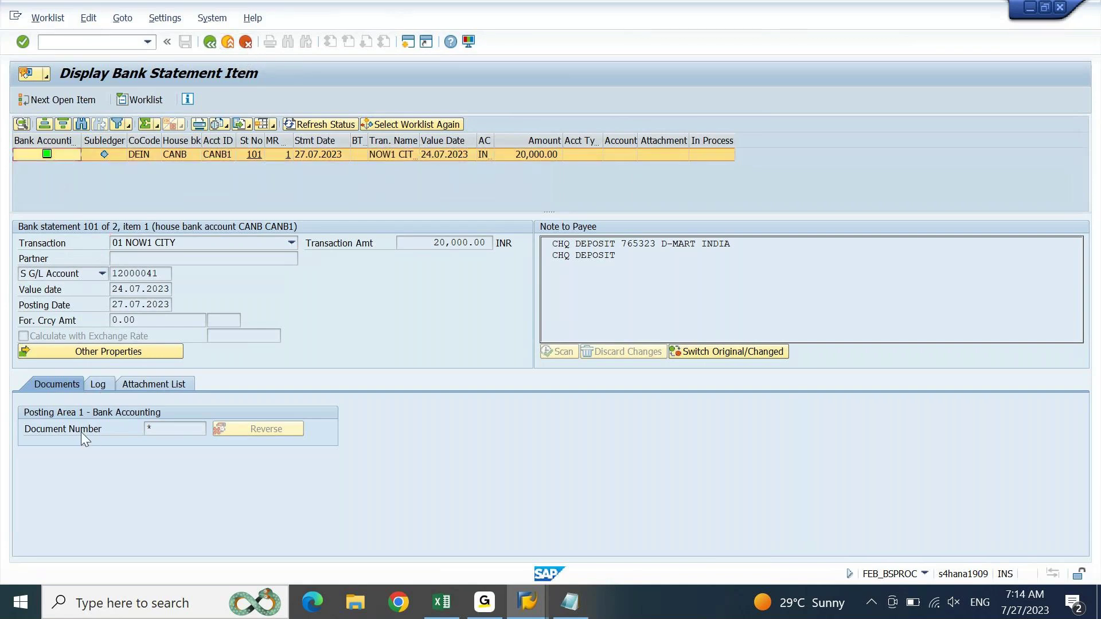
# Step: Check the log, attachment list and documents of the CANB statement 101 item
pyautogui.click(101, 379)
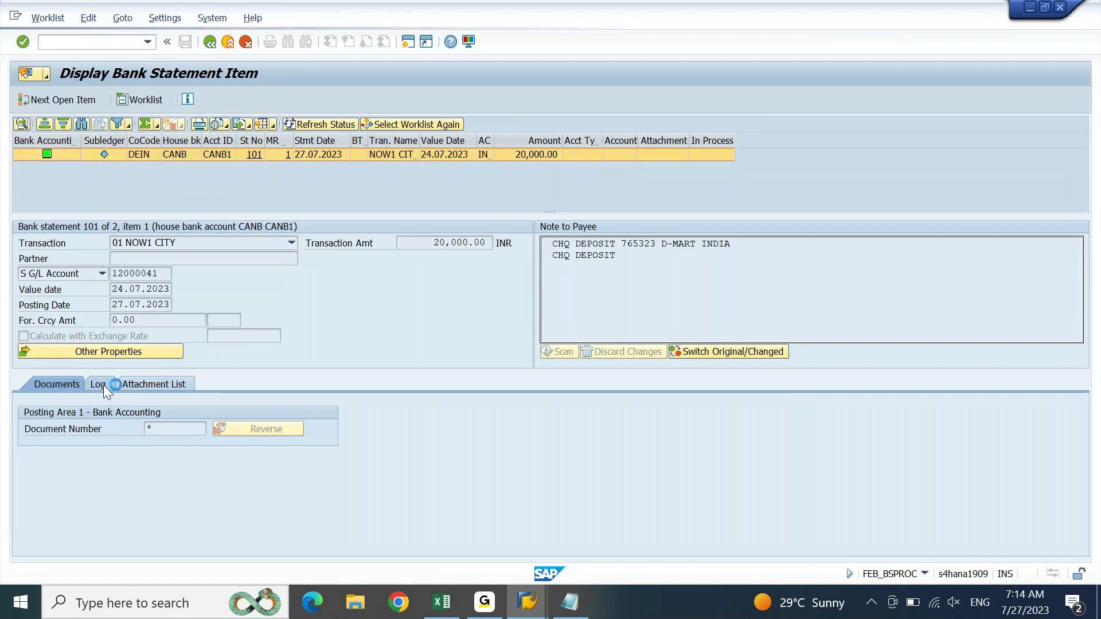
pyautogui.click(151, 383)
pyautogui.click(58, 384)
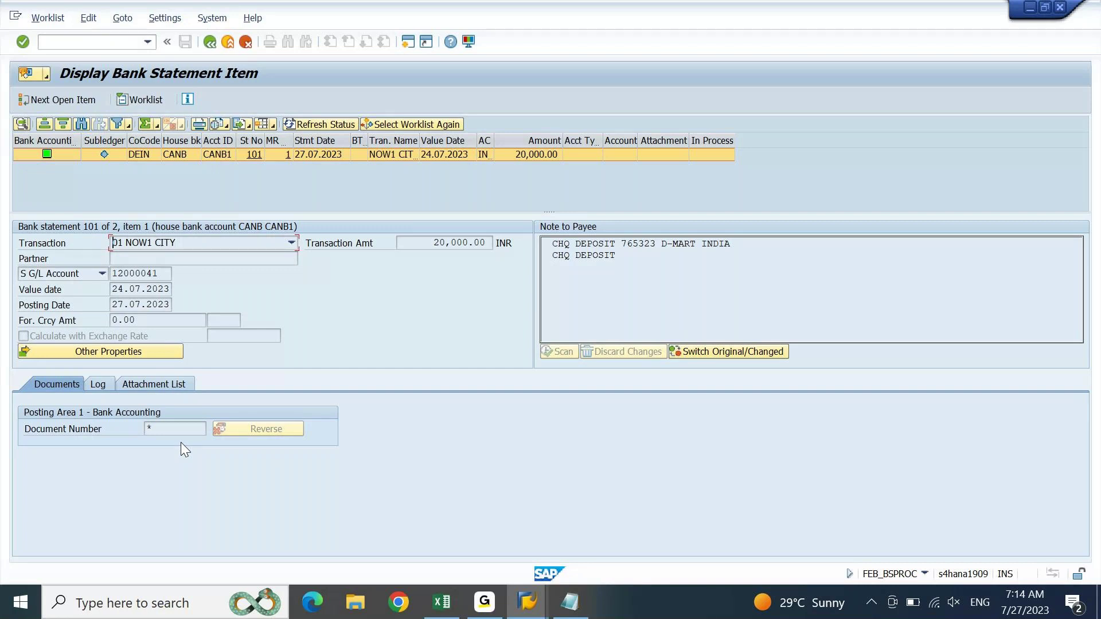
# Step: Open user maintenance SU01 in a new session and return to SAP Easy Access
pyautogui.click(409, 43)
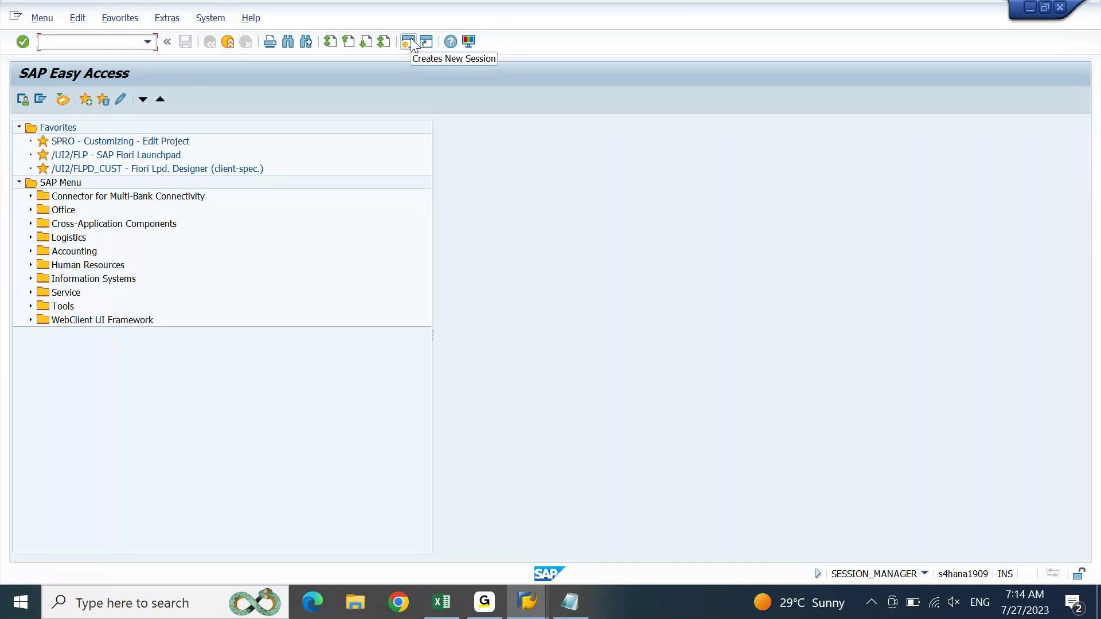
pyautogui.write('SU01')
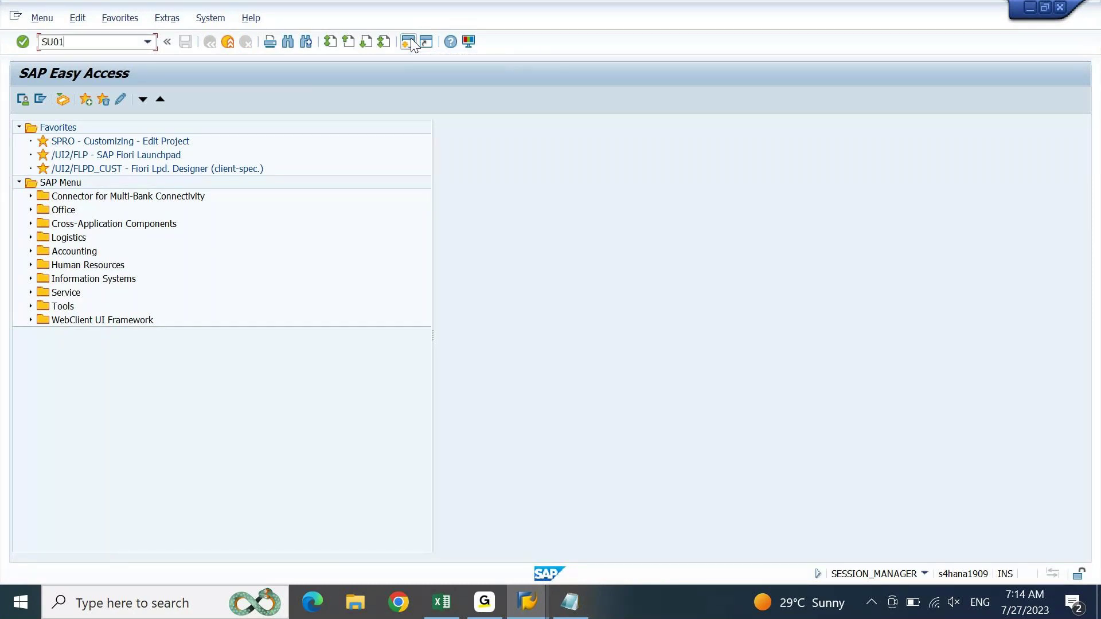
pyautogui.press('Return')
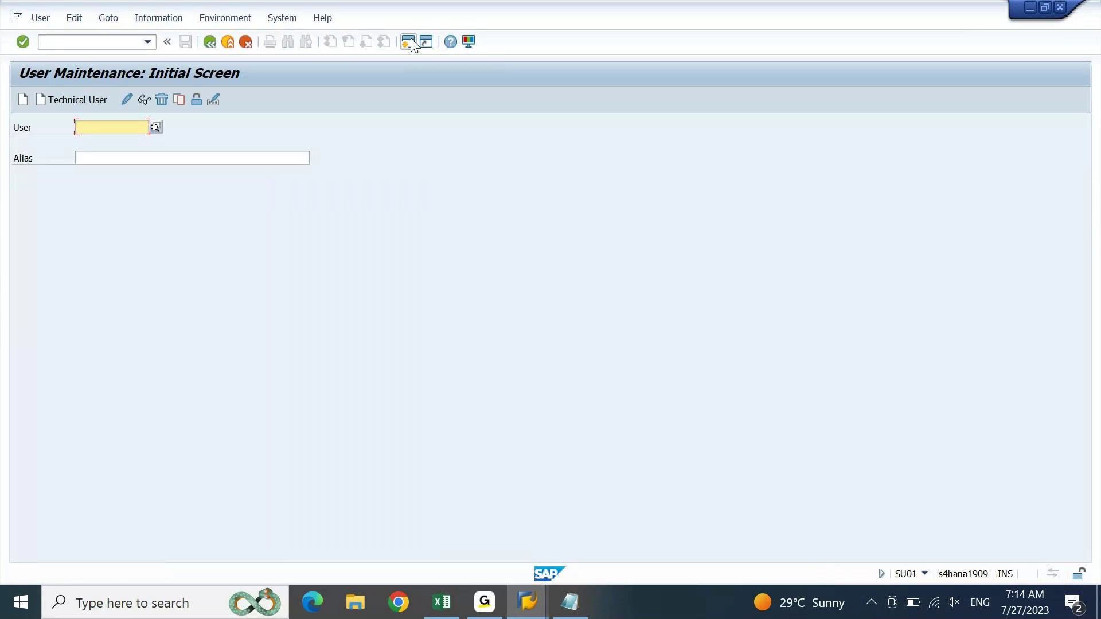
pyautogui.press('F3')
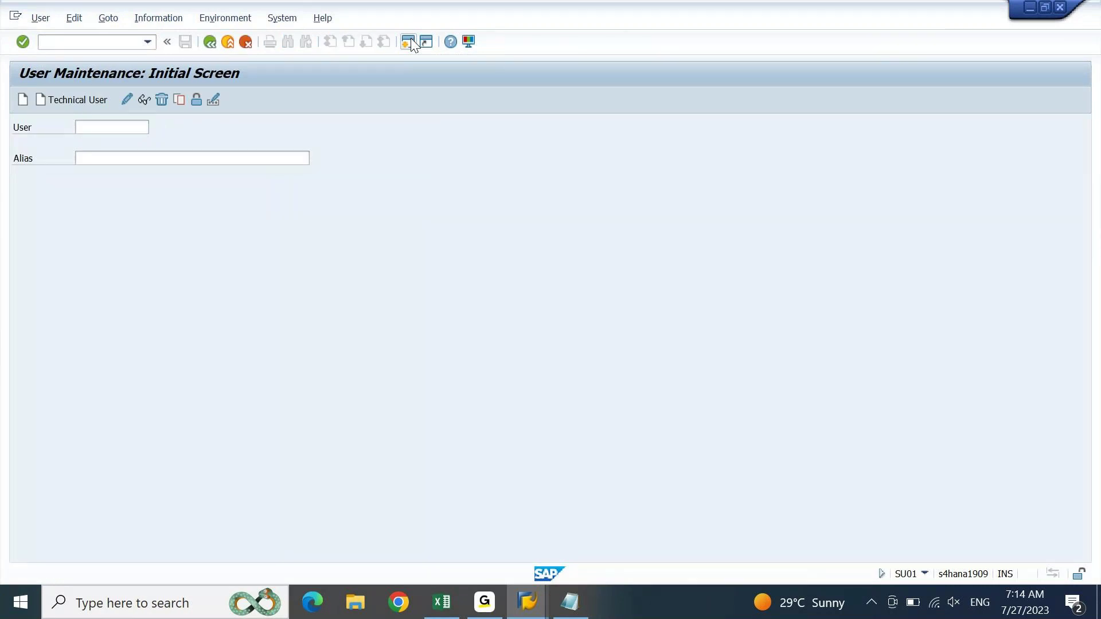
# Step: Open the own user profile with SU3 and select the first empty row of its parameters
pyautogui.write('SU3')
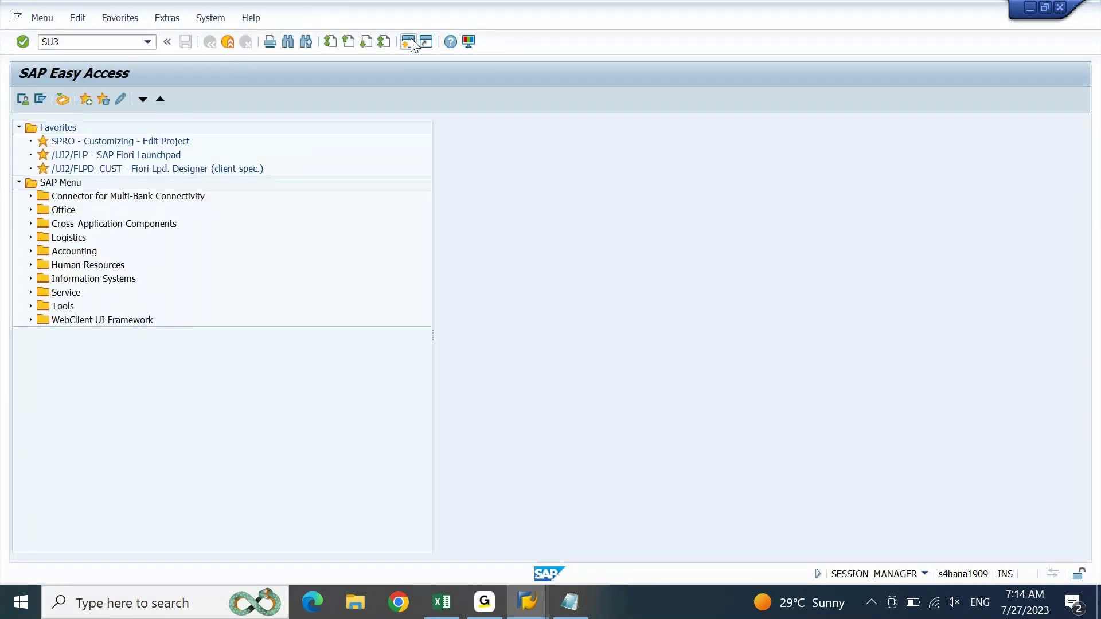
pyautogui.press('Return')
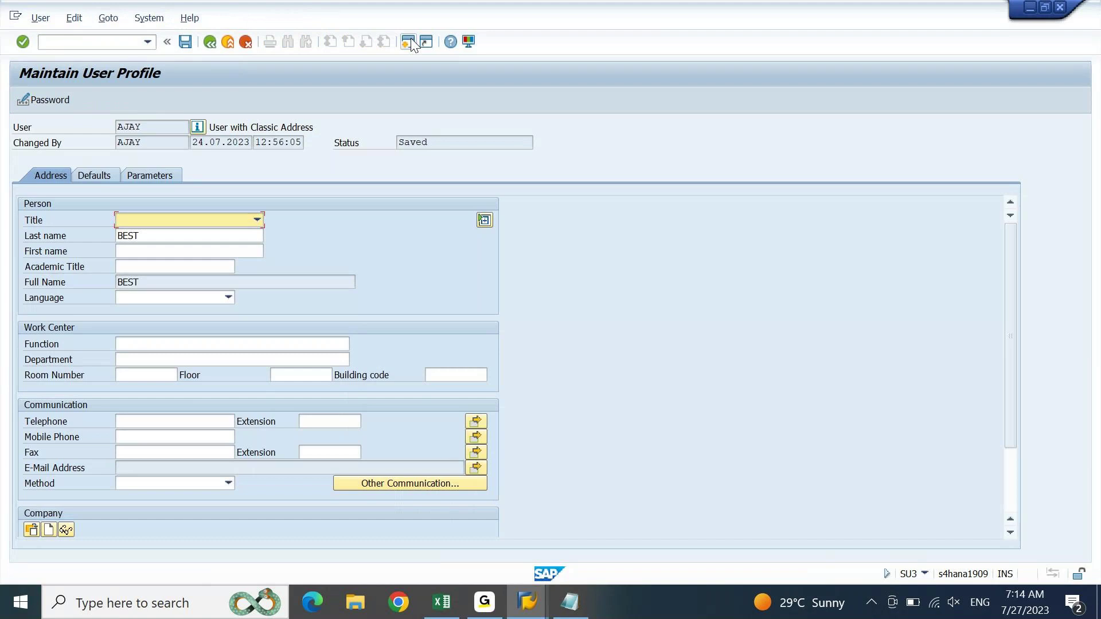
pyautogui.click(148, 176)
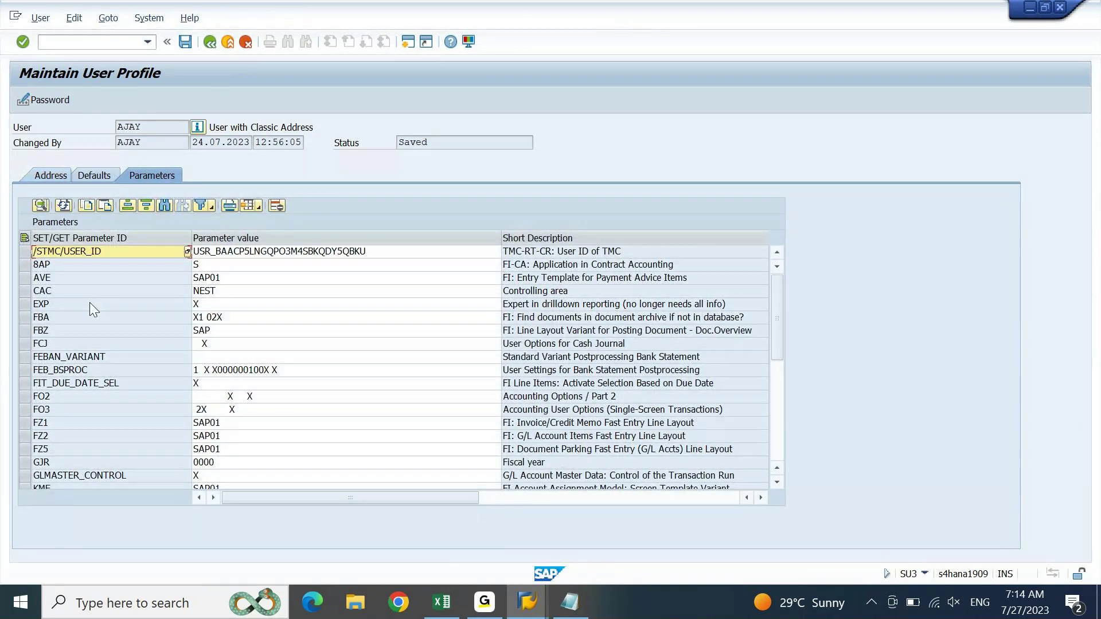
pyautogui.click(779, 415)
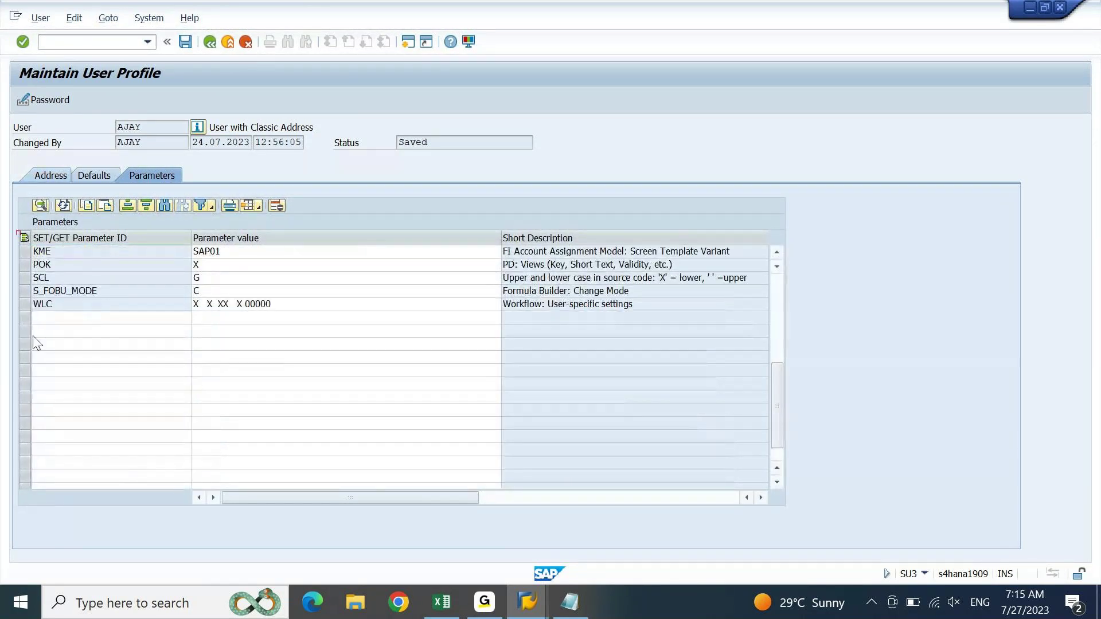
pyautogui.click(103, 331)
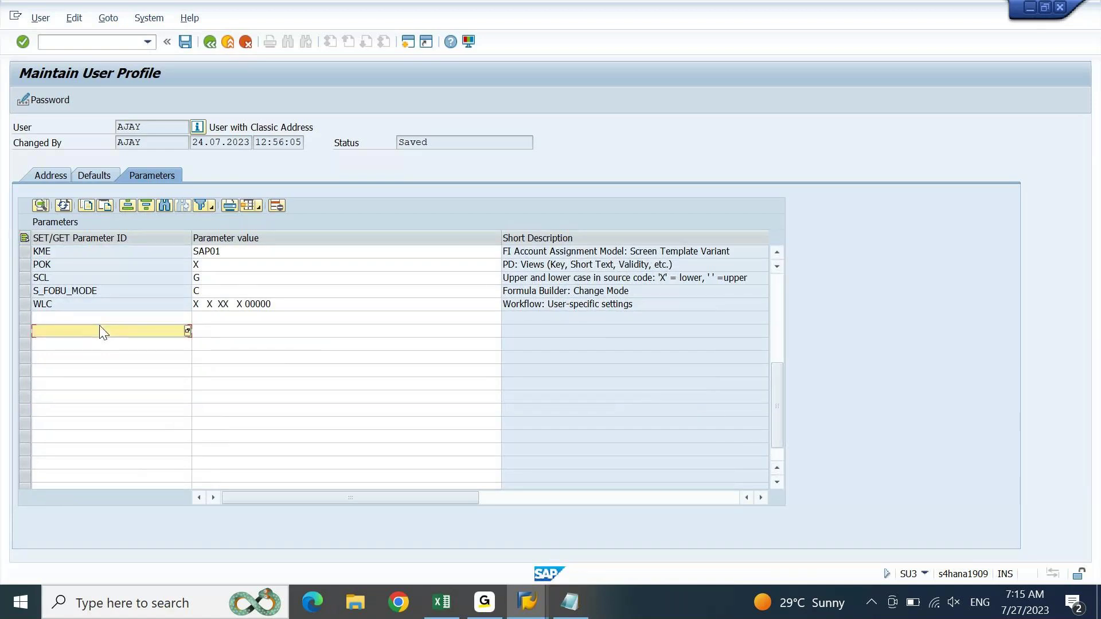
pyautogui.press('Up')
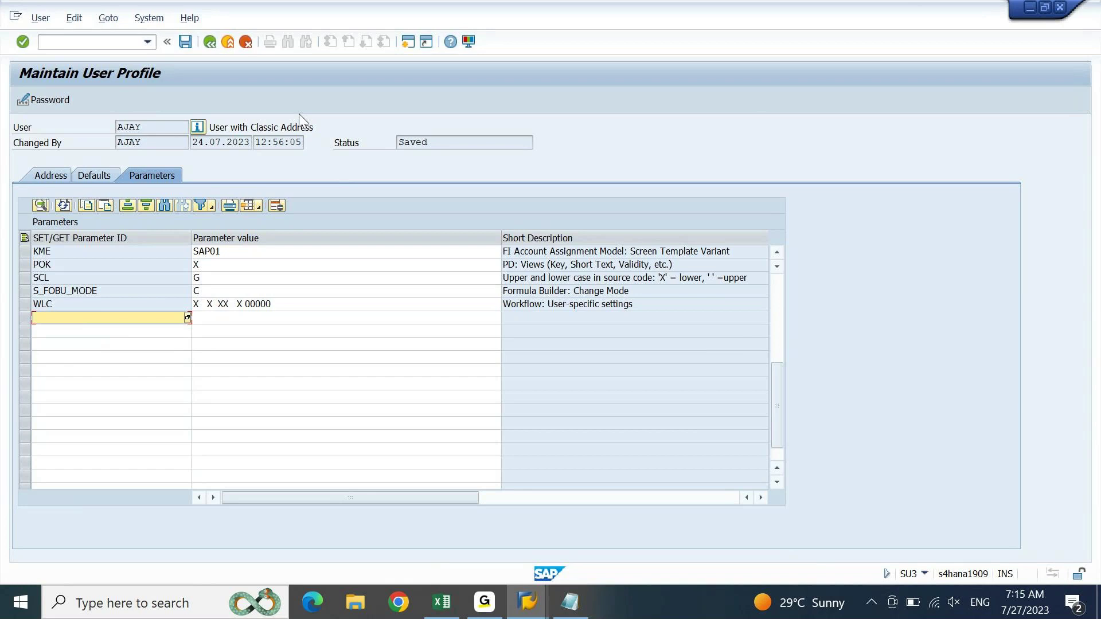
# Step: Look up transaction code FEB_BSPROC with SE93 in a new session, copy the code and leave the transaction
pyautogui.click(408, 43)
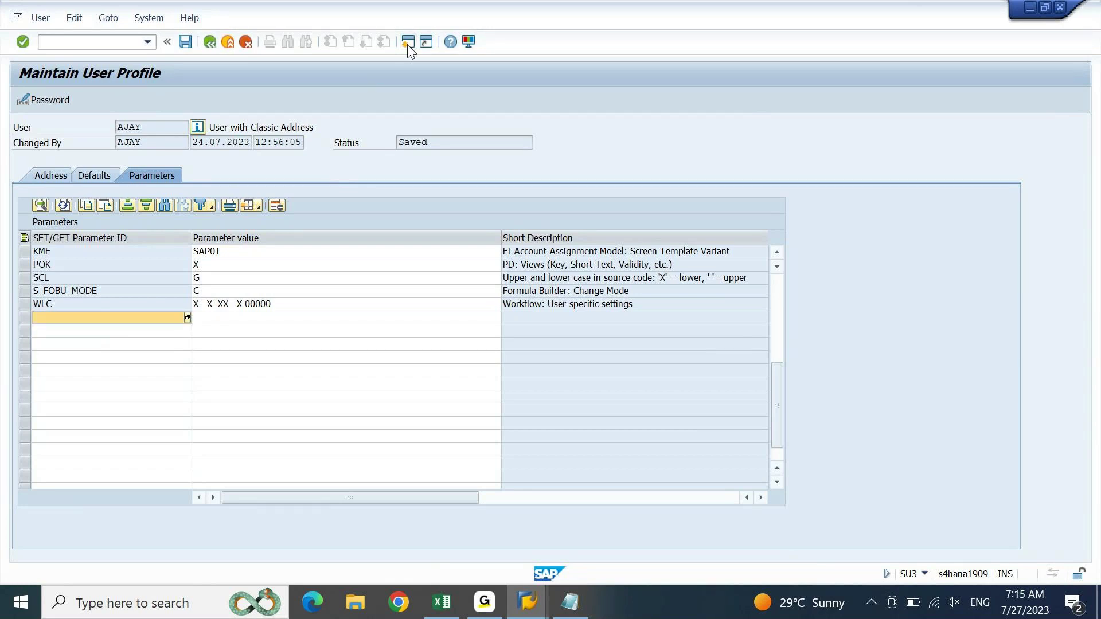
pyautogui.write('SE93')
pyautogui.press('Return')
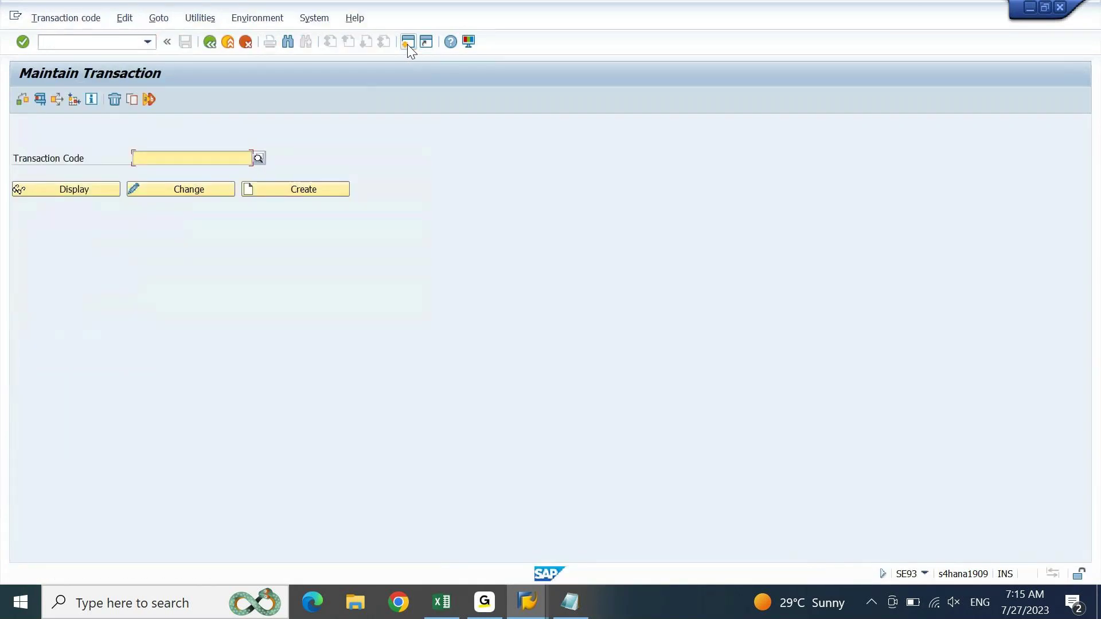
pyautogui.write('FEB')
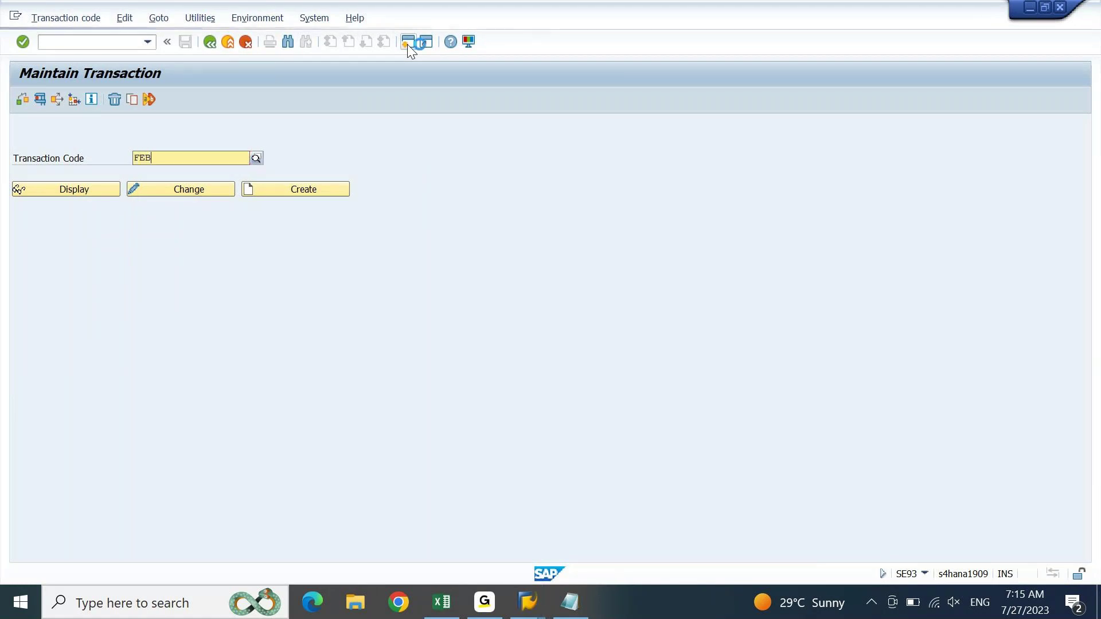
pyautogui.write('_BS')
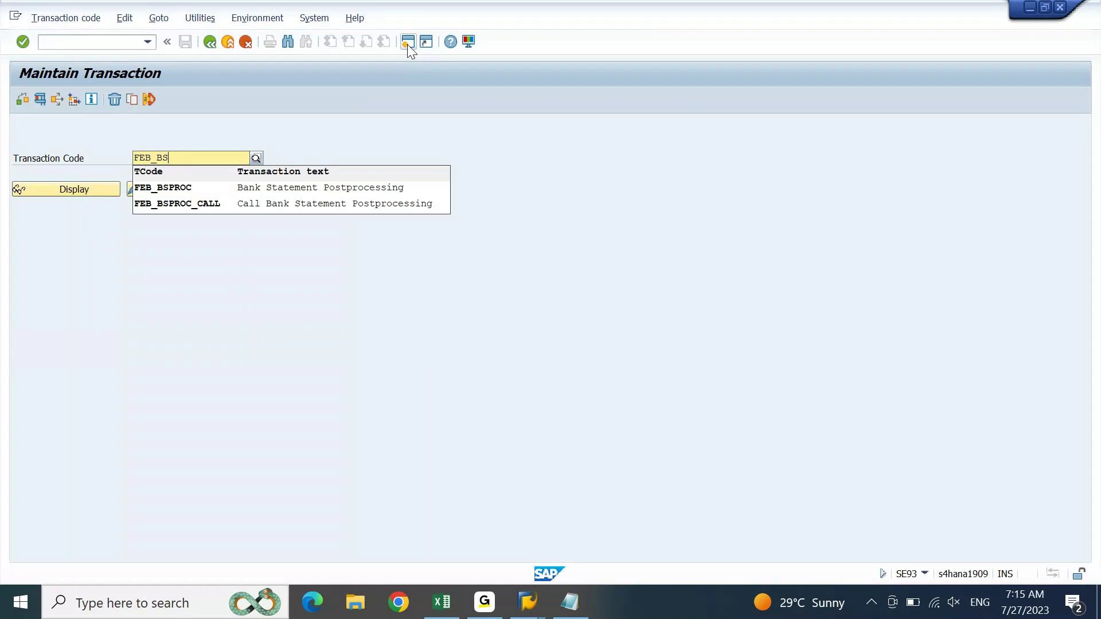
pyautogui.press('Down')
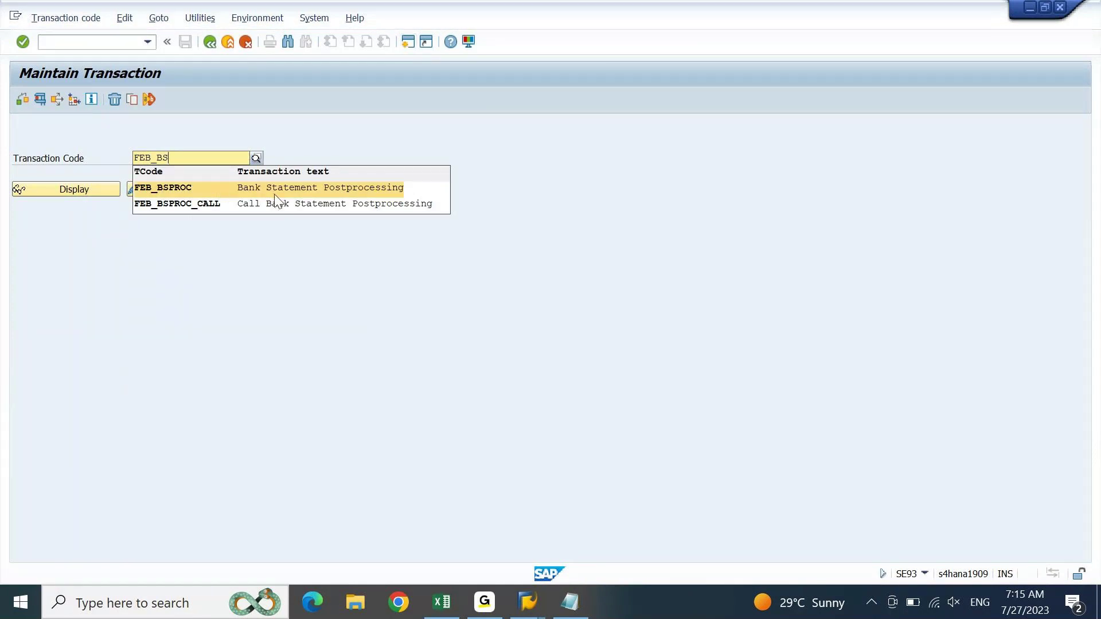
pyautogui.click(309, 194)
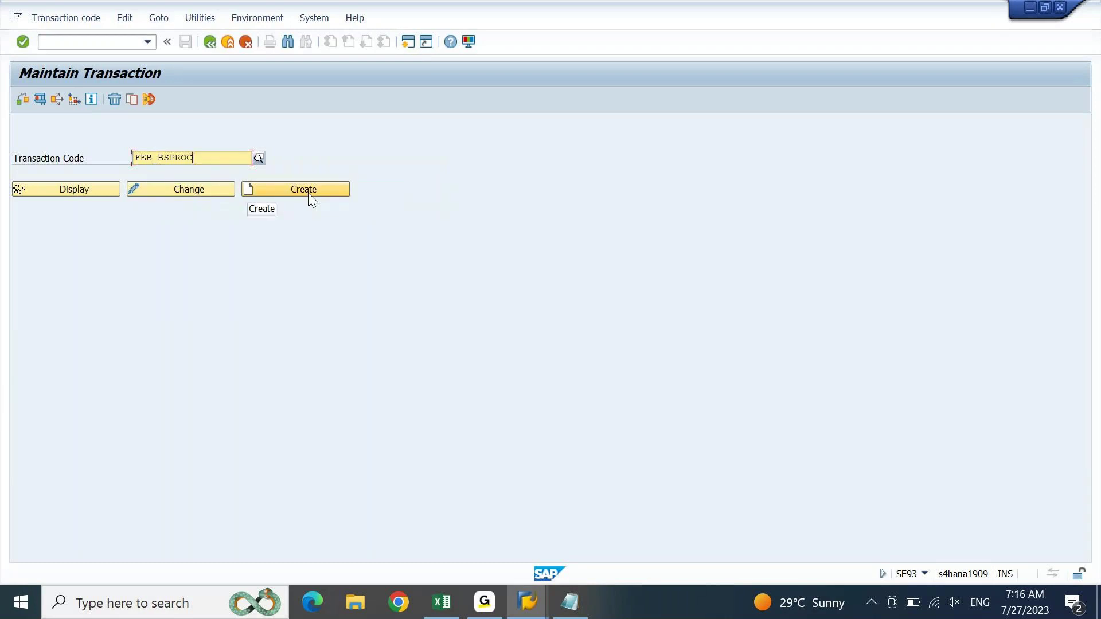
pyautogui.hotkey('ctrl', 'a')
pyautogui.hotkey('ctrl', 'c')
pyautogui.press('F3')
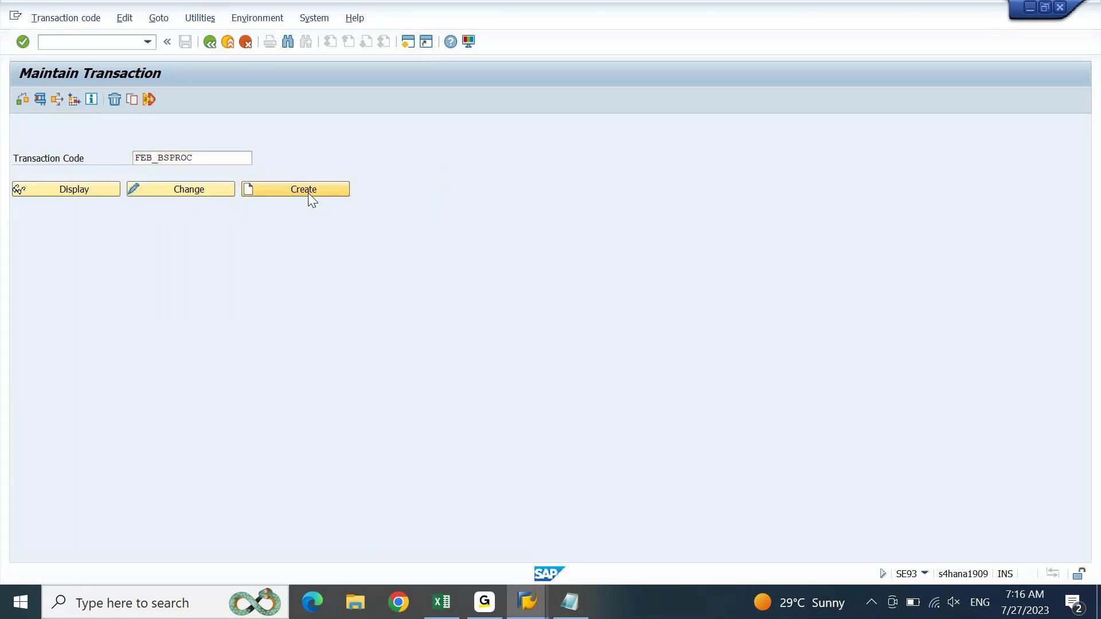
# Step: Run FEB_BSPROC for company code DEIN with all subledger line items, view the statement item and close the session
pyautogui.hotkey('ctrl', 'v')
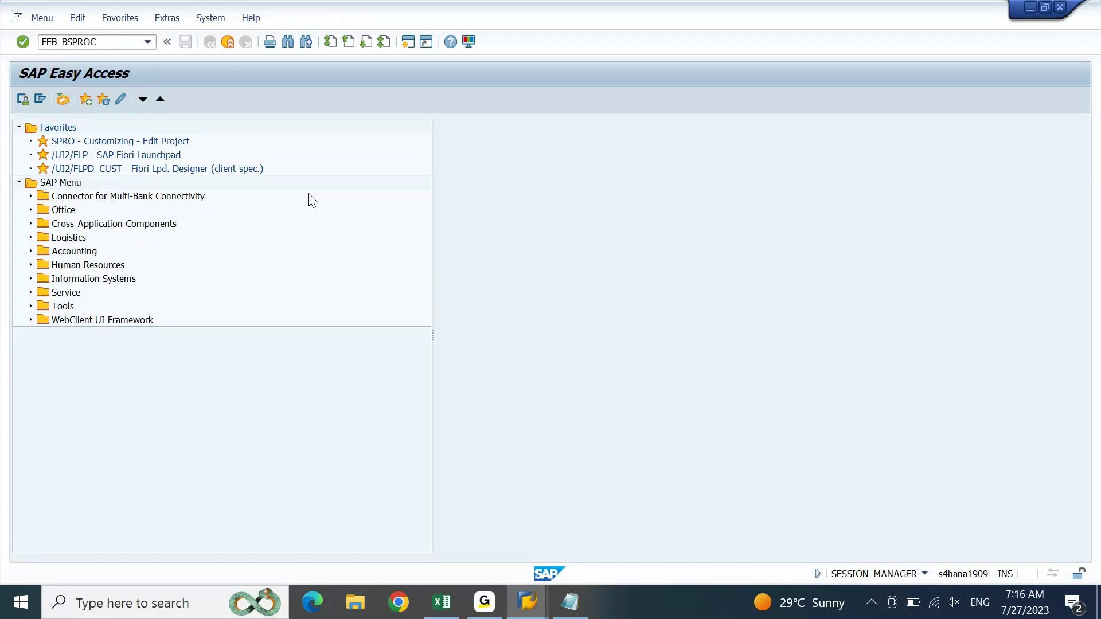
pyautogui.press('Return')
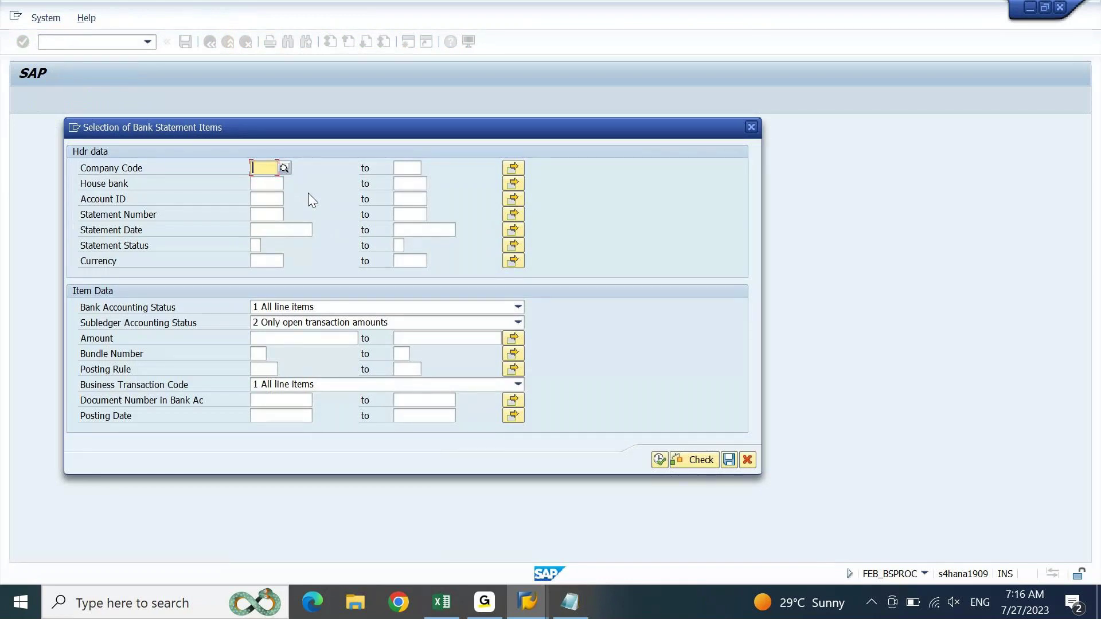
pyautogui.write('DEIN')
pyautogui.click(324, 323)
pyautogui.click(325, 335)
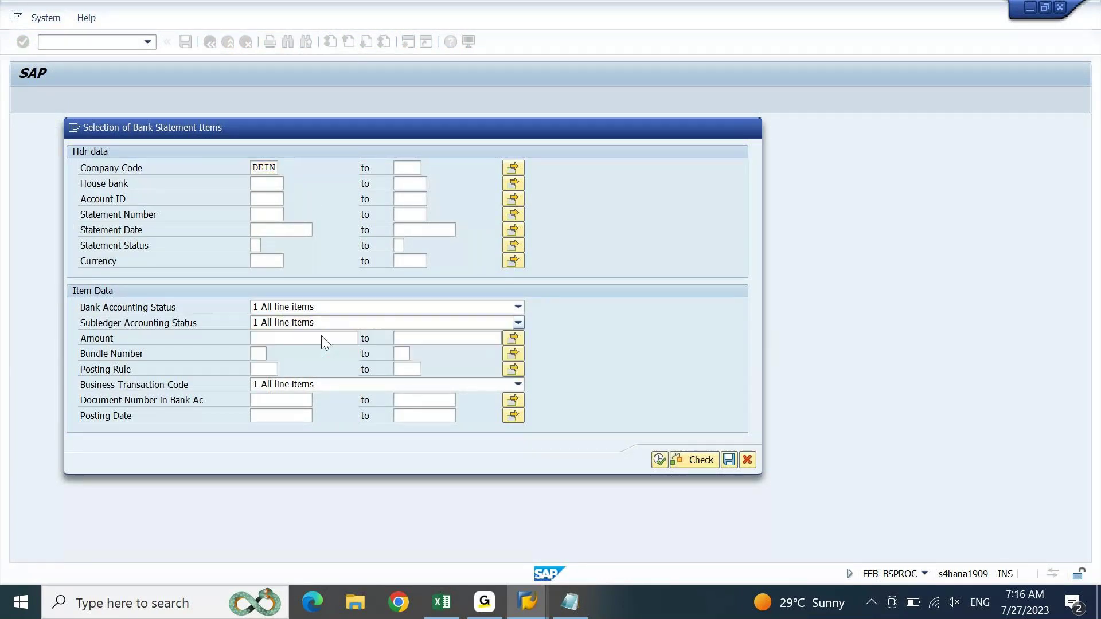
pyautogui.click(661, 474)
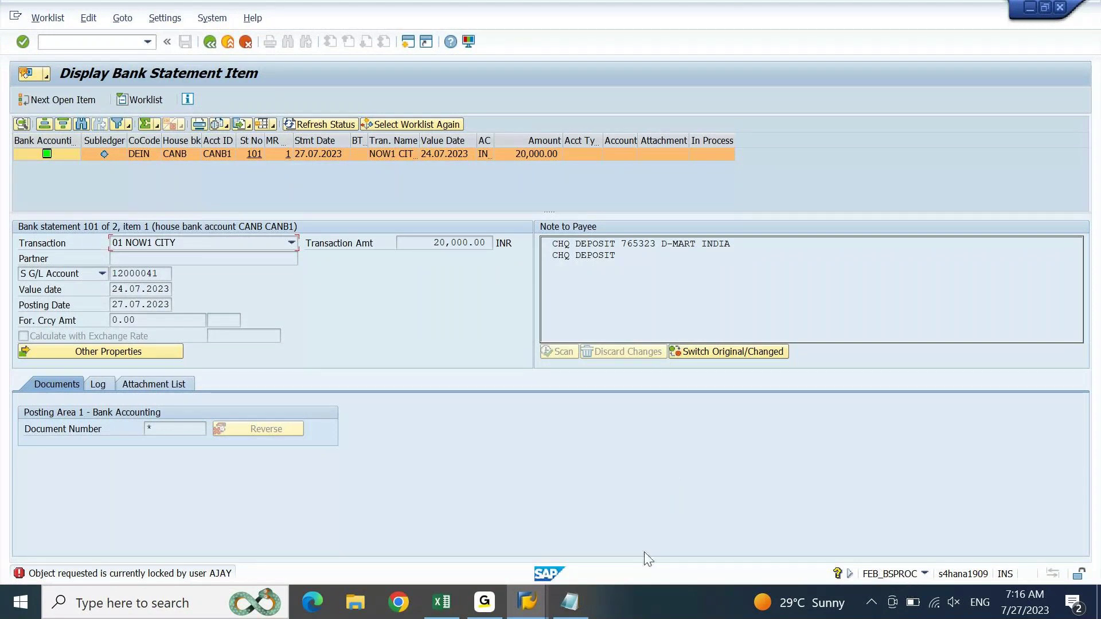
pyautogui.click(1058, 8)
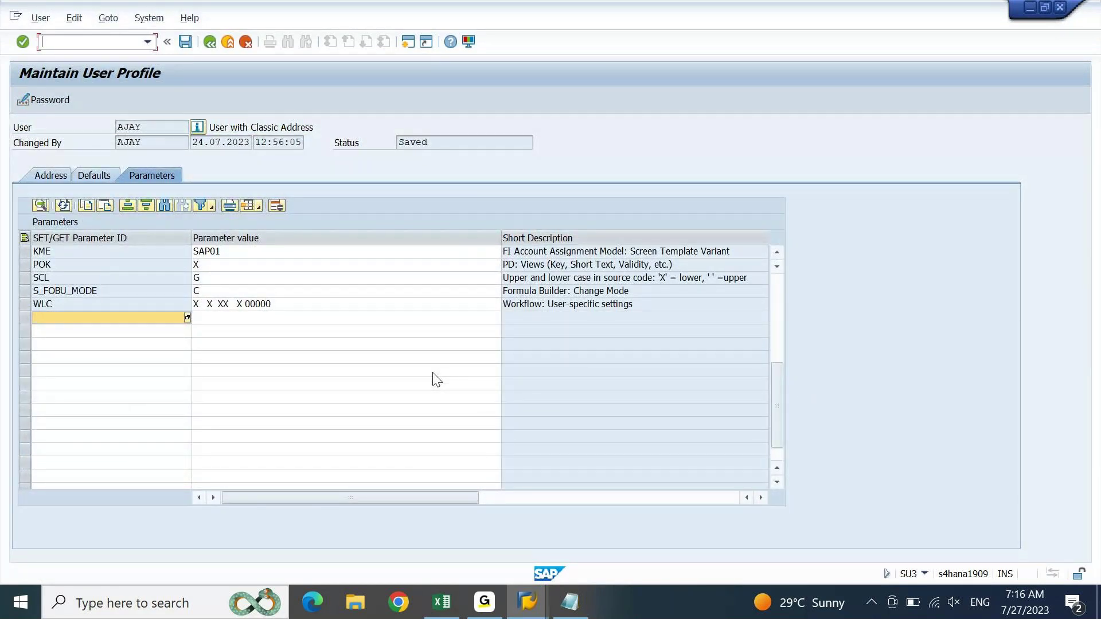
# Step: Try to add FEB_BSPROC_UI as a parameter ID in the first empty row, then clear the entry
pyautogui.write('FEB')
pyautogui.click(147, 321)
pyautogui.write('FEB')
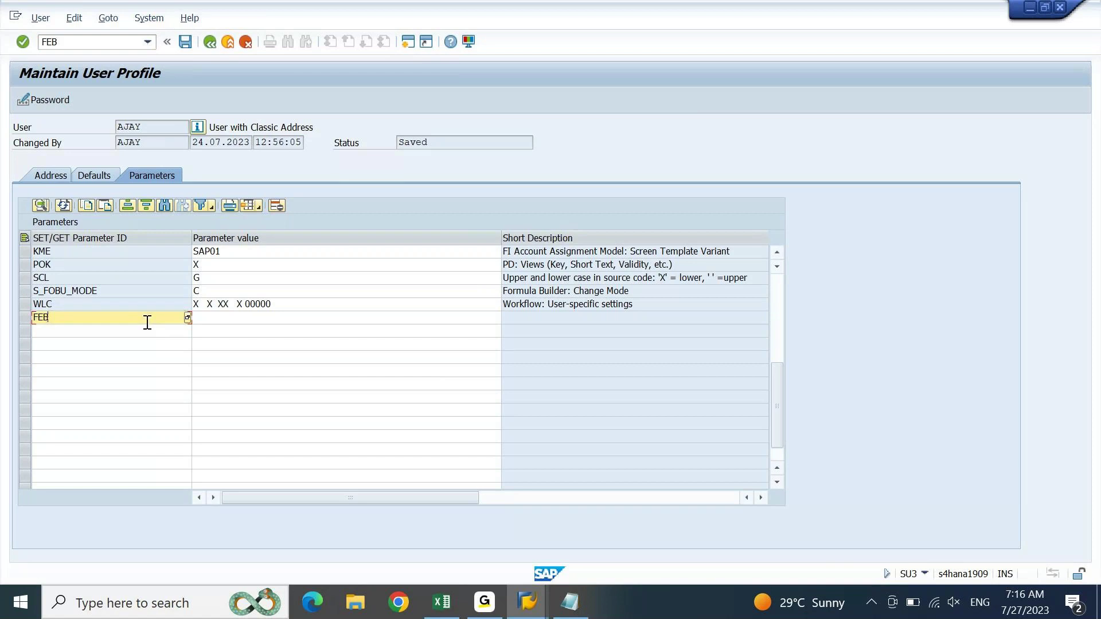
pyautogui.write('_BSPROC_UI')
pyautogui.press('Return')
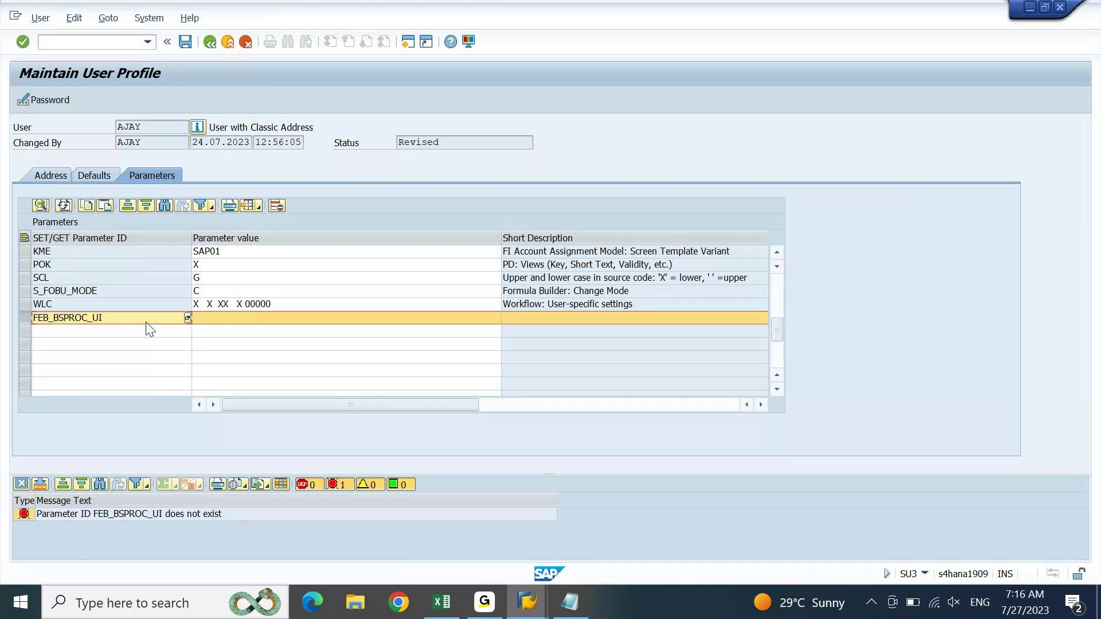
pyautogui.click(145, 322)
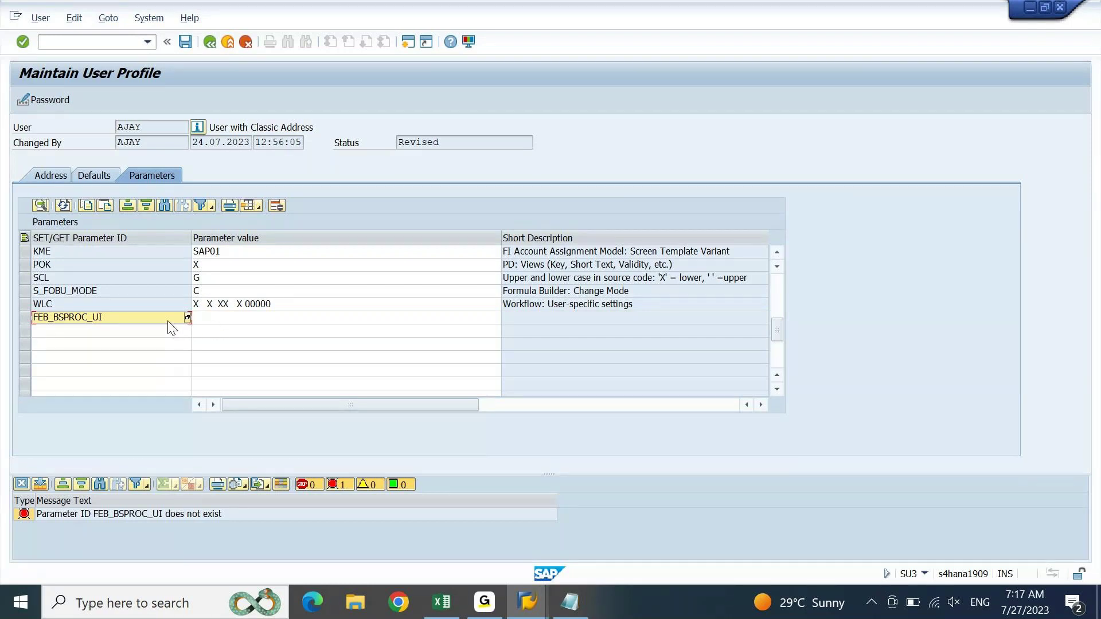
pyautogui.press('Delete')
pyautogui.press('Return')
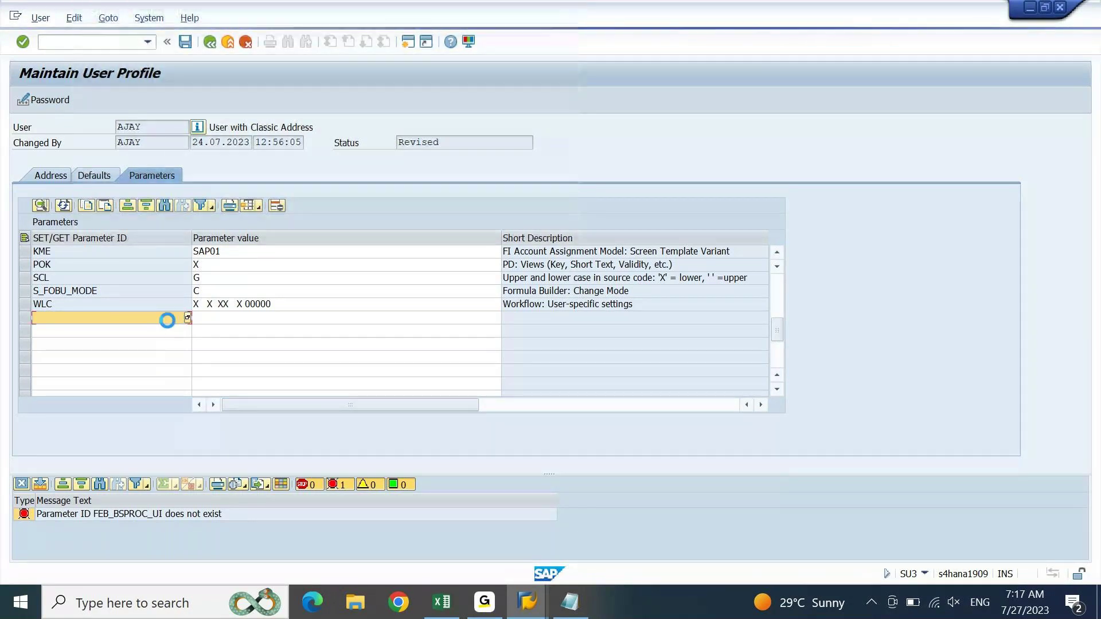
# Step: Search the list of available parameter IDs for FEB_BSPROC_UI and close the list
pyautogui.press('F4')
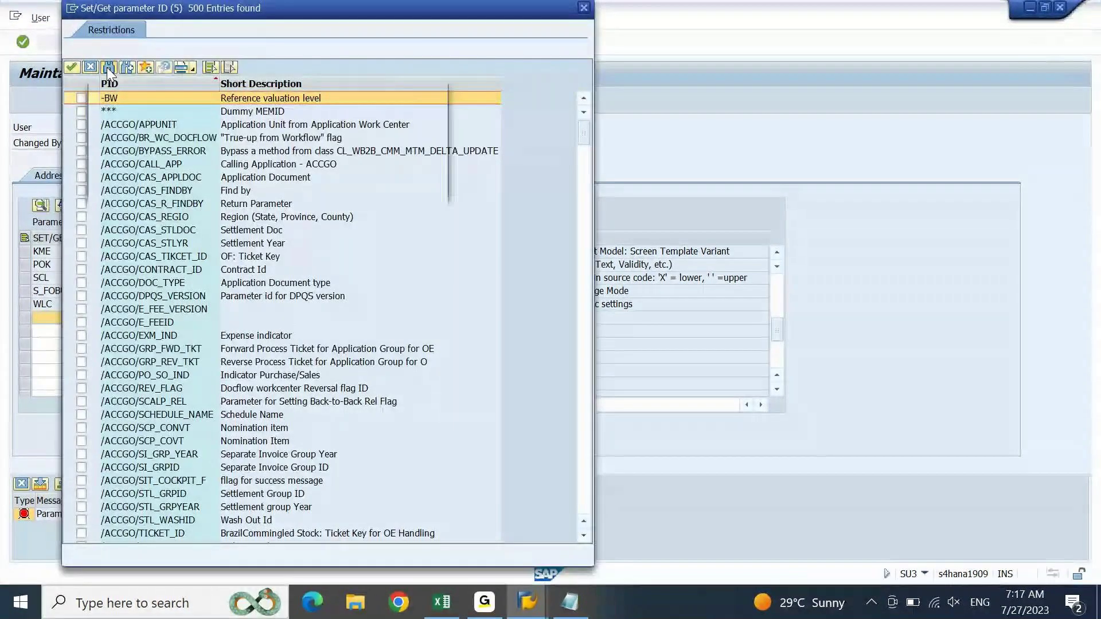
pyautogui.click(106, 67)
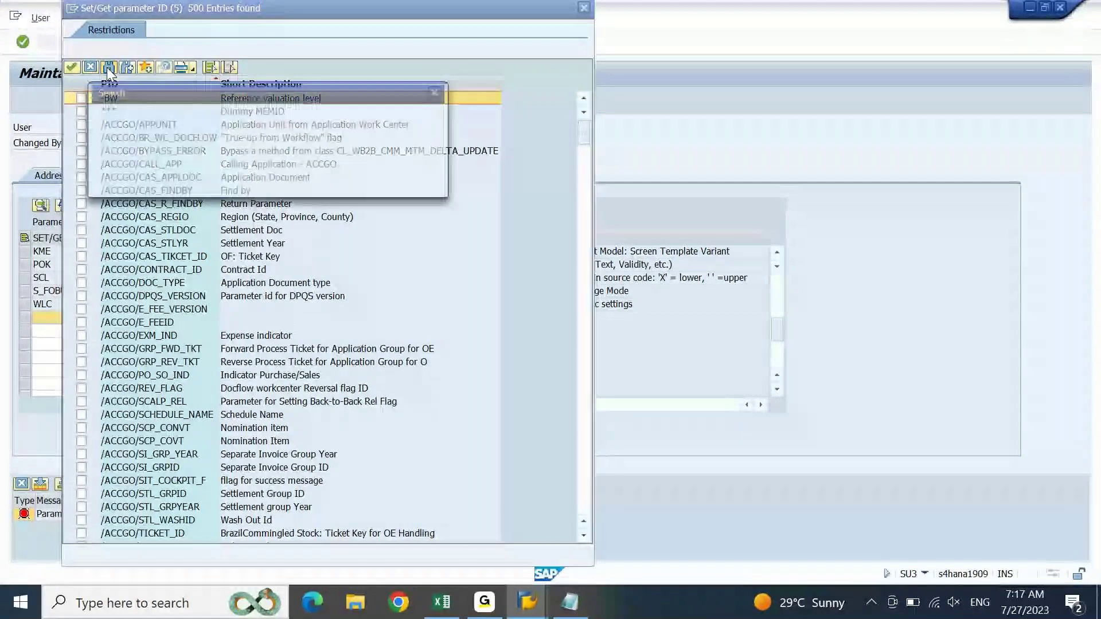
pyautogui.write('FEB')
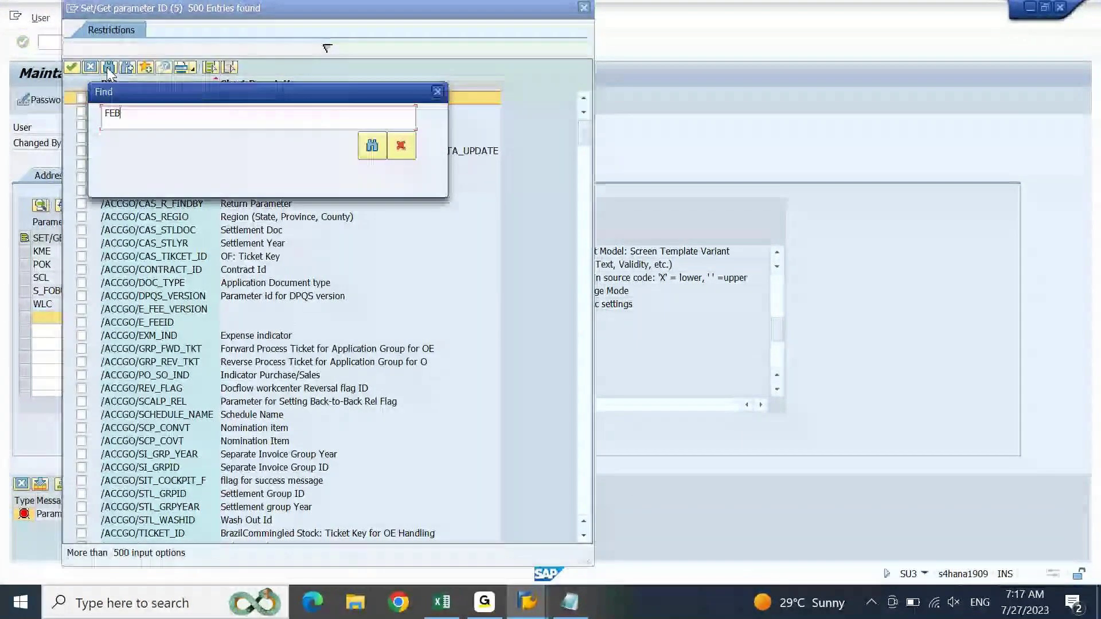
pyautogui.write('_BS')
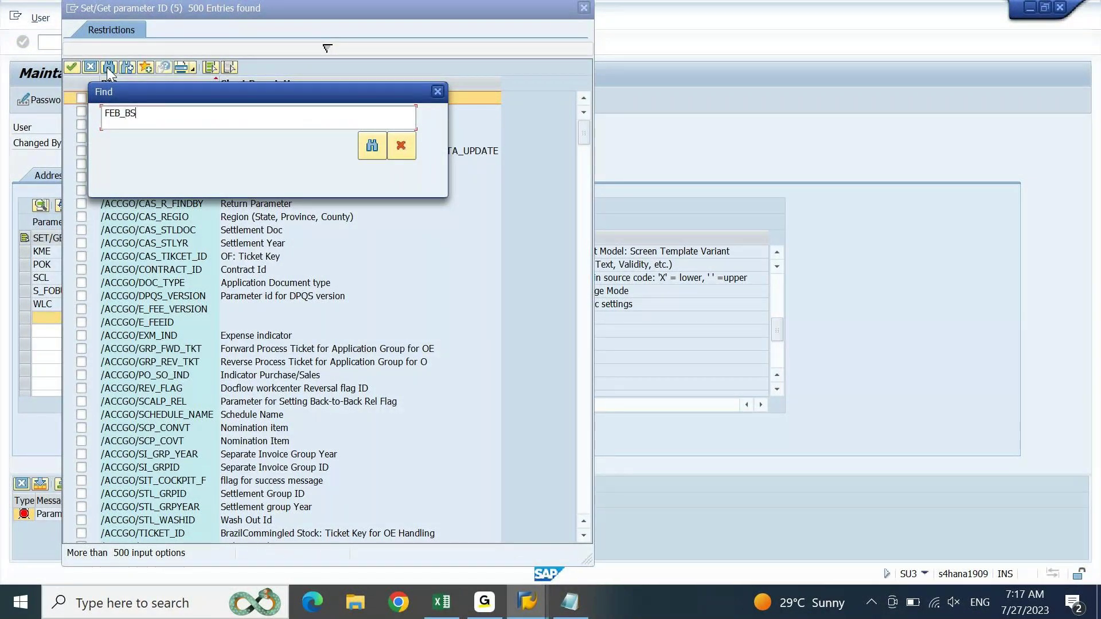
pyautogui.write('PROC_')
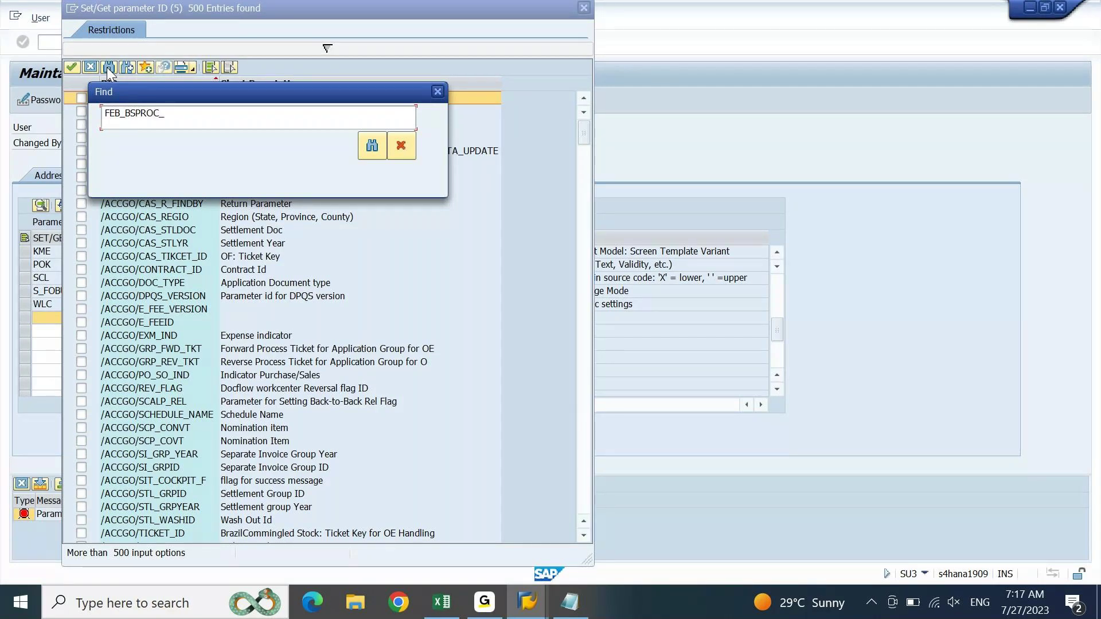
pyautogui.write('UI')
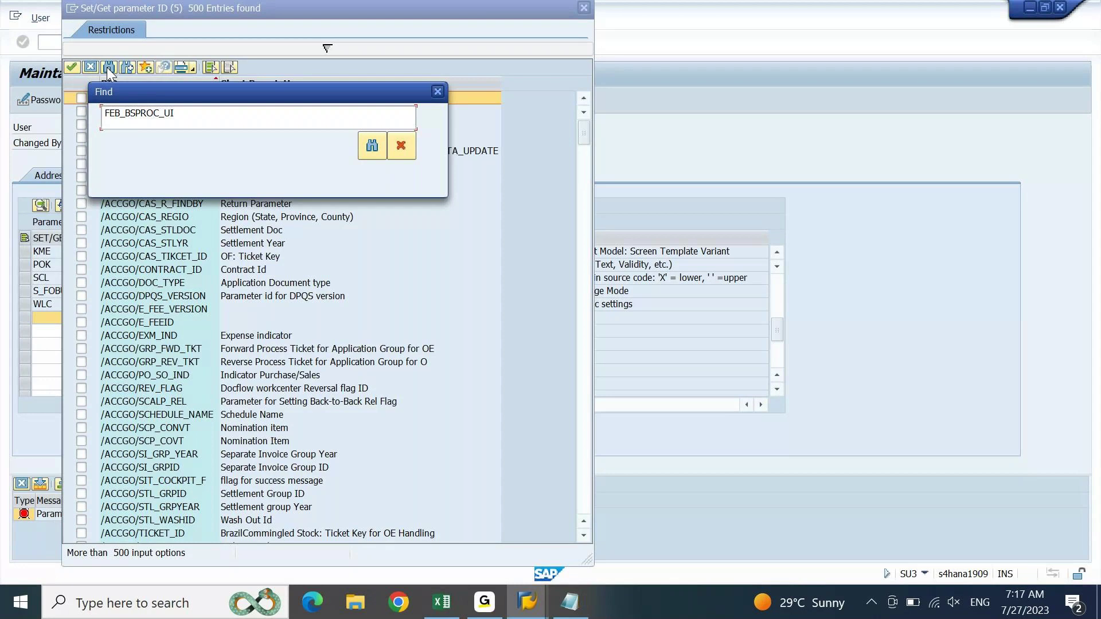
pyautogui.click(372, 147)
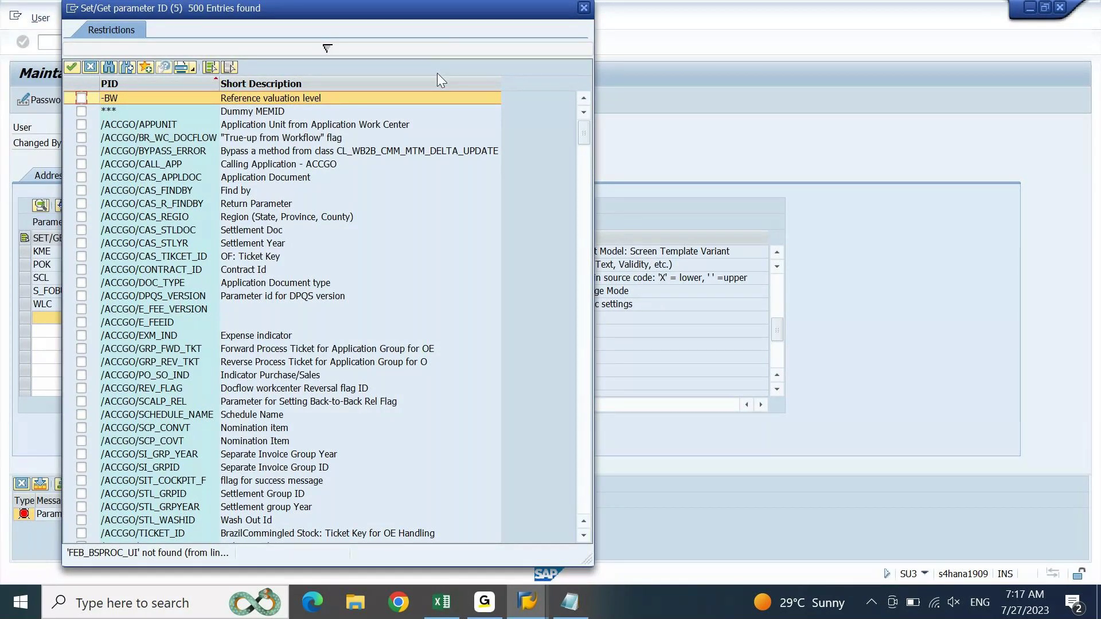
pyautogui.click(584, 9)
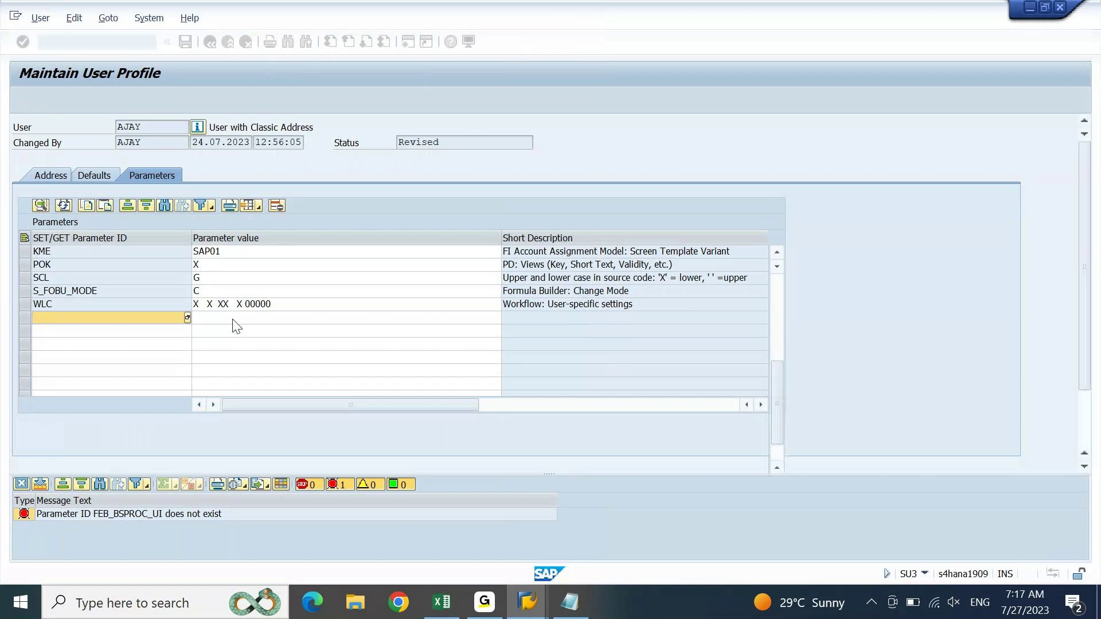
# Step: Enter parameter ID FEB_BSPROC_UI with the value FEBAN in the first empty row and check the entry
pyautogui.write('FEB')
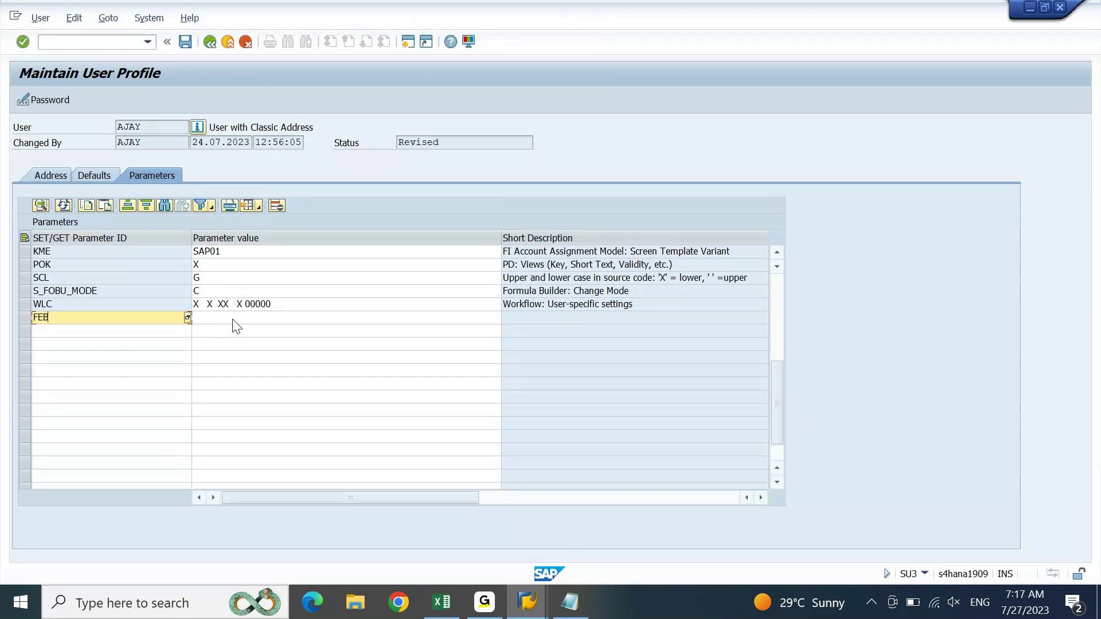
pyautogui.write('_BSPROC_UI')
pyautogui.press('Return')
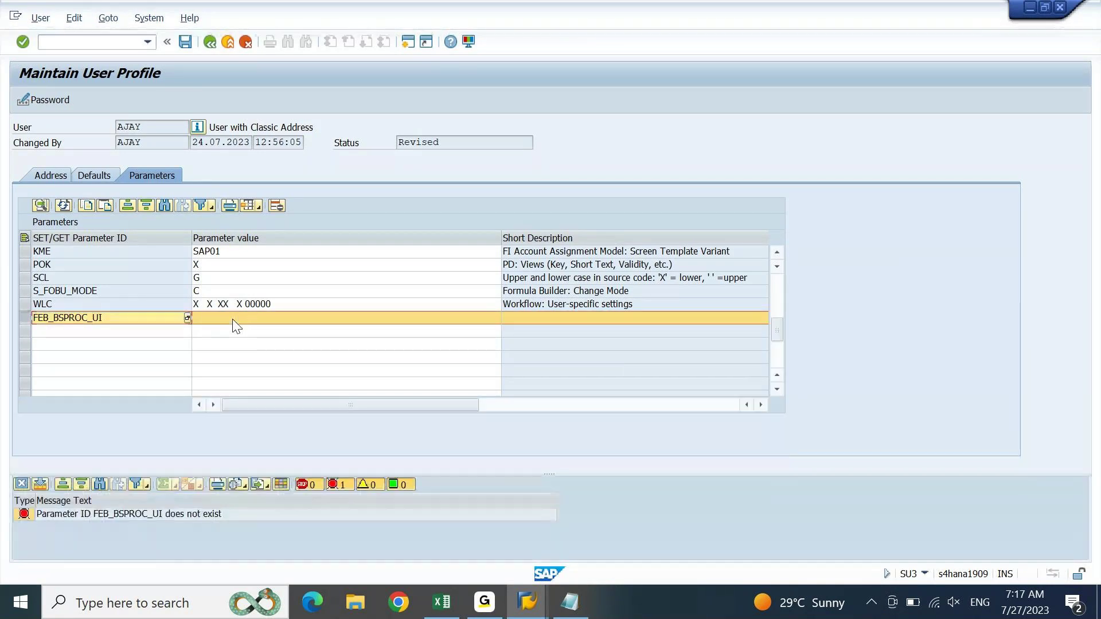
pyautogui.write('FEBA')
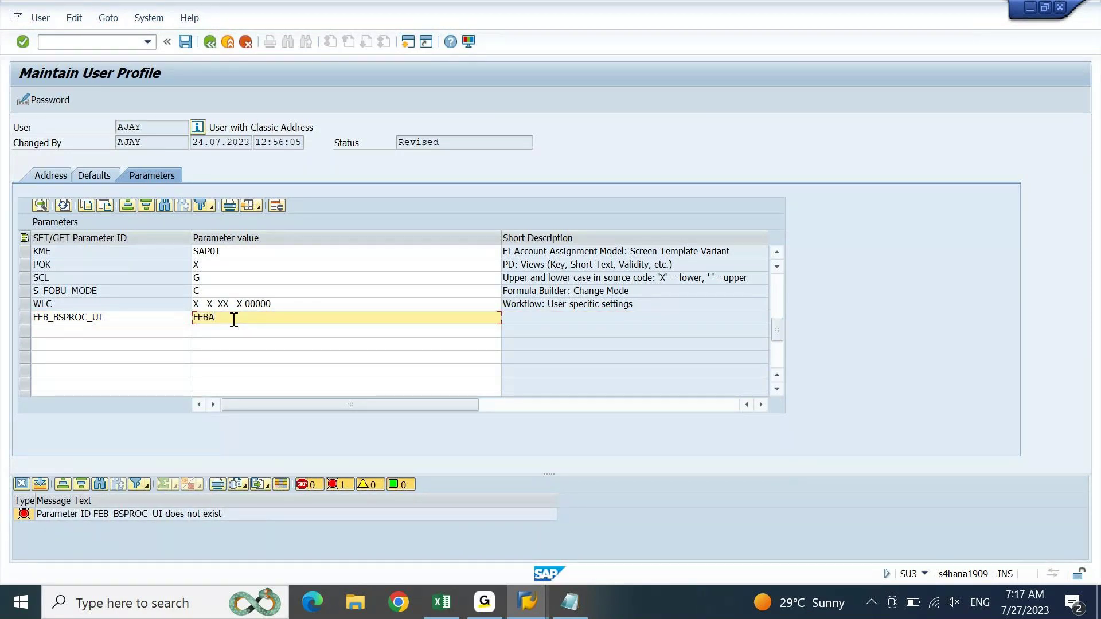
pyautogui.write('N')
pyautogui.press('Return')
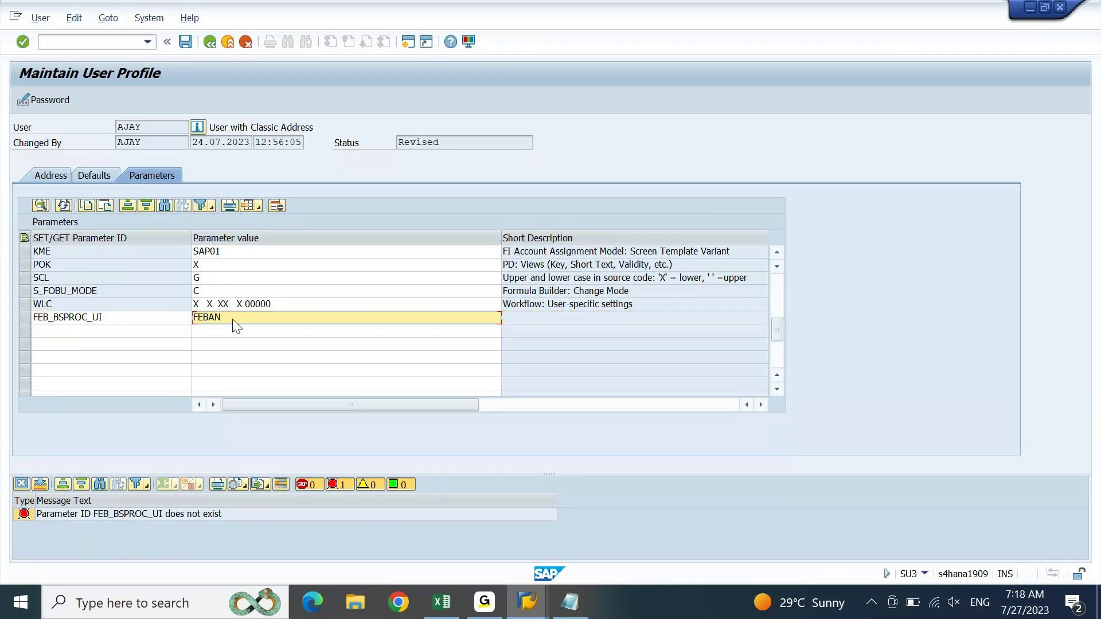
pyautogui.click(151, 322)
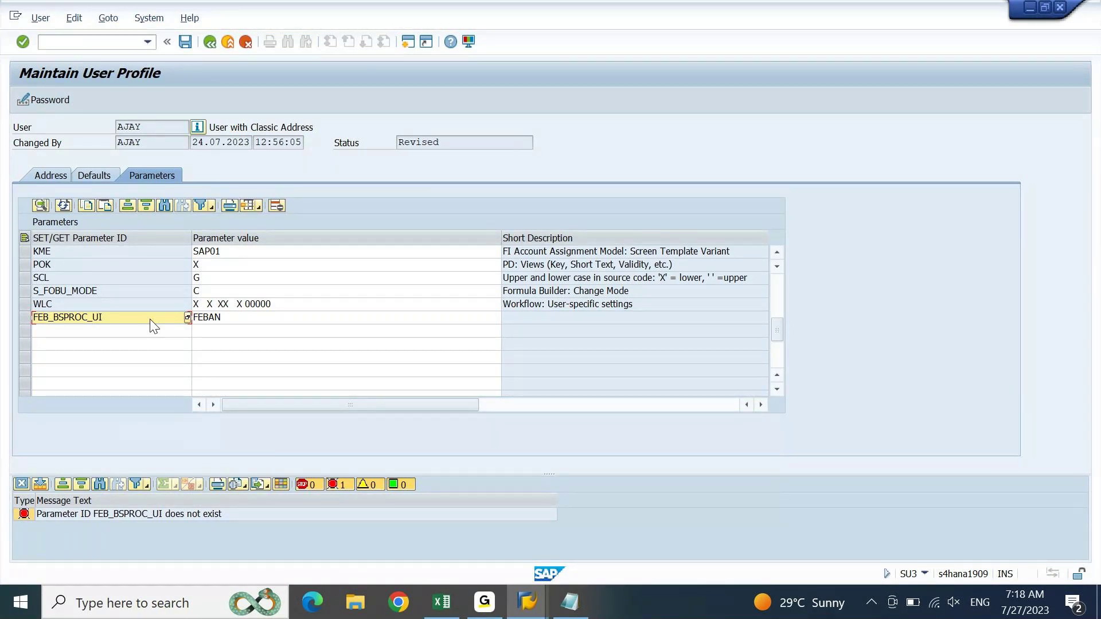
pyautogui.doubleClick(151, 318)
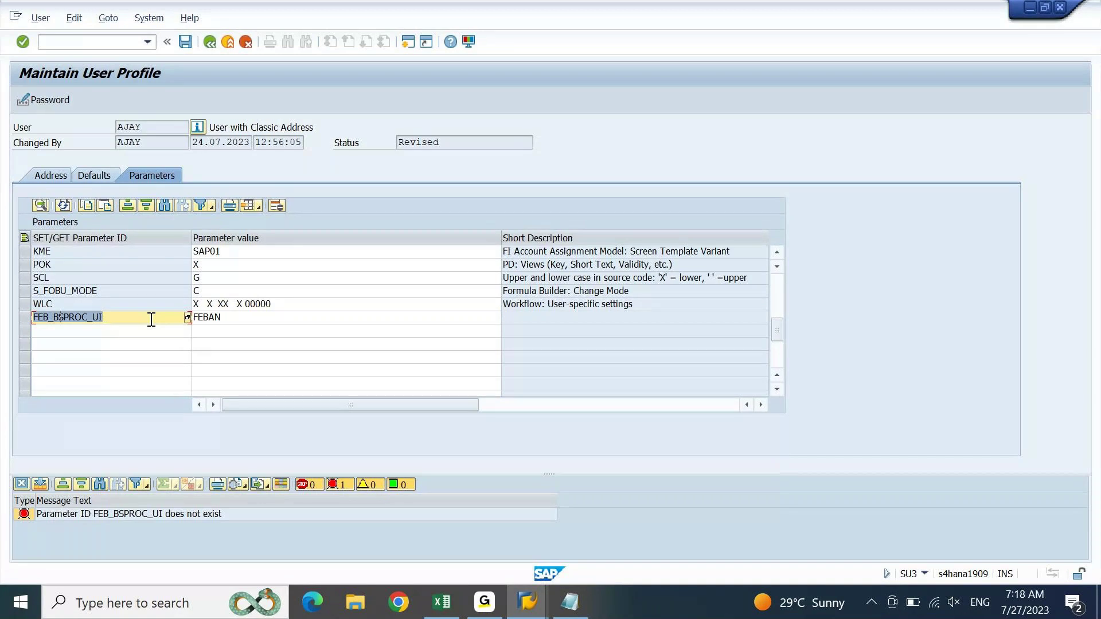
pyautogui.click(150, 319)
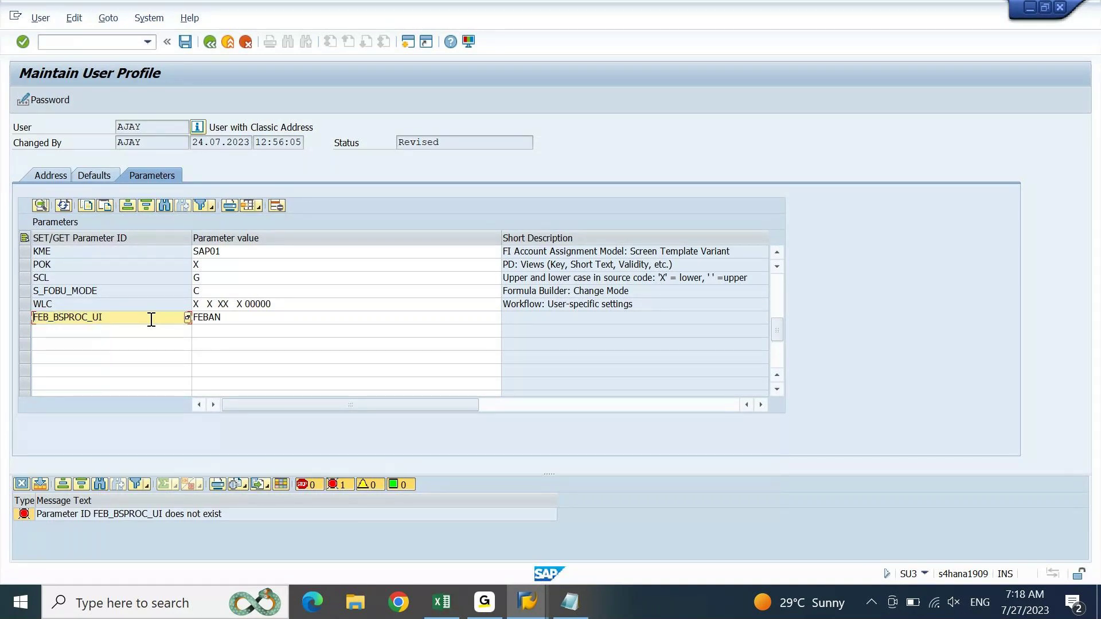
pyautogui.press('Return')
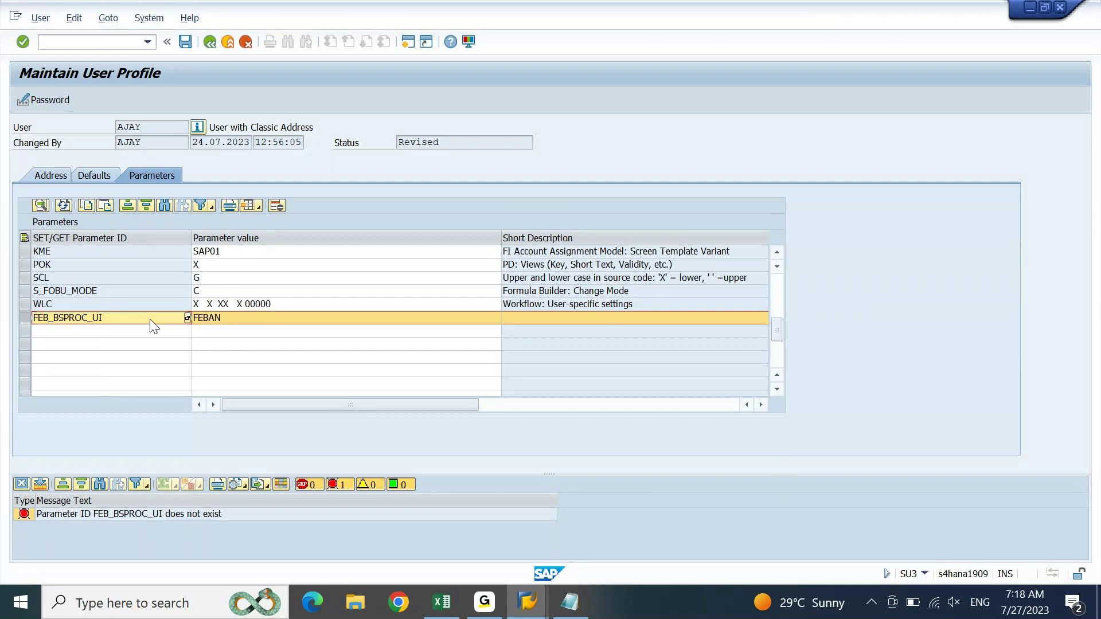
# Step: Shorten the new row's parameter ID to FEB_BS*, look up matching IDs and try to take over FEB_BSPROC
pyautogui.click(151, 319)
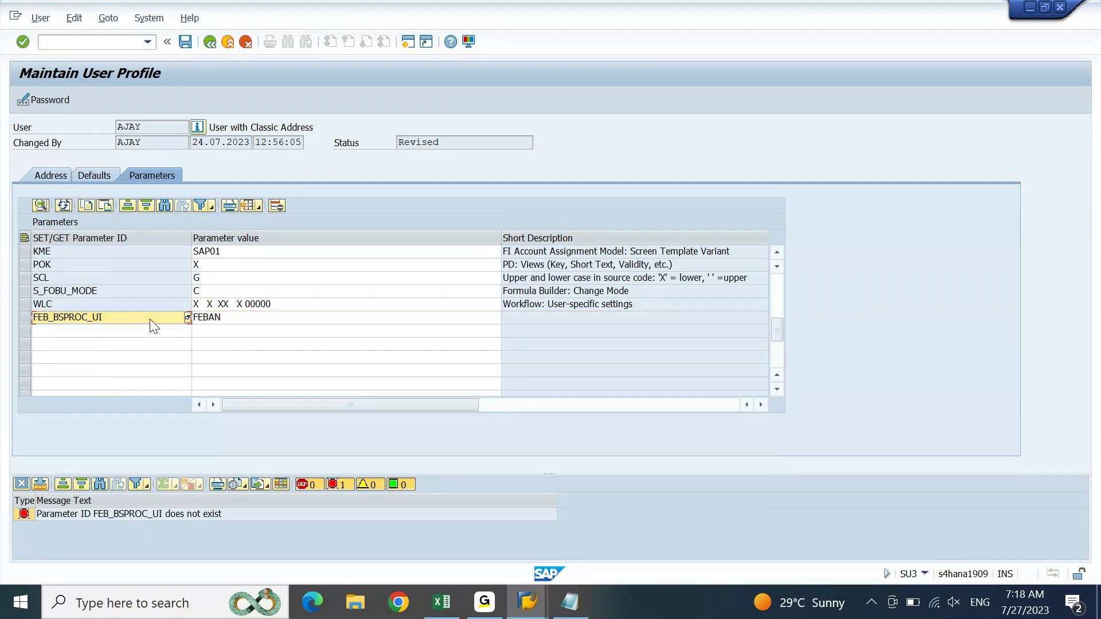
pyautogui.doubleClick(151, 320)
pyautogui.click(150, 319)
pyautogui.press('BackSpace')
pyautogui.press('BackSpace')
pyautogui.press('BackSpace')
pyautogui.press('BackSpace')
pyautogui.press('BackSpace')
pyautogui.press('BackSpace')
pyautogui.press('BackSpace')
pyautogui.write('*')
pyautogui.press('F4')
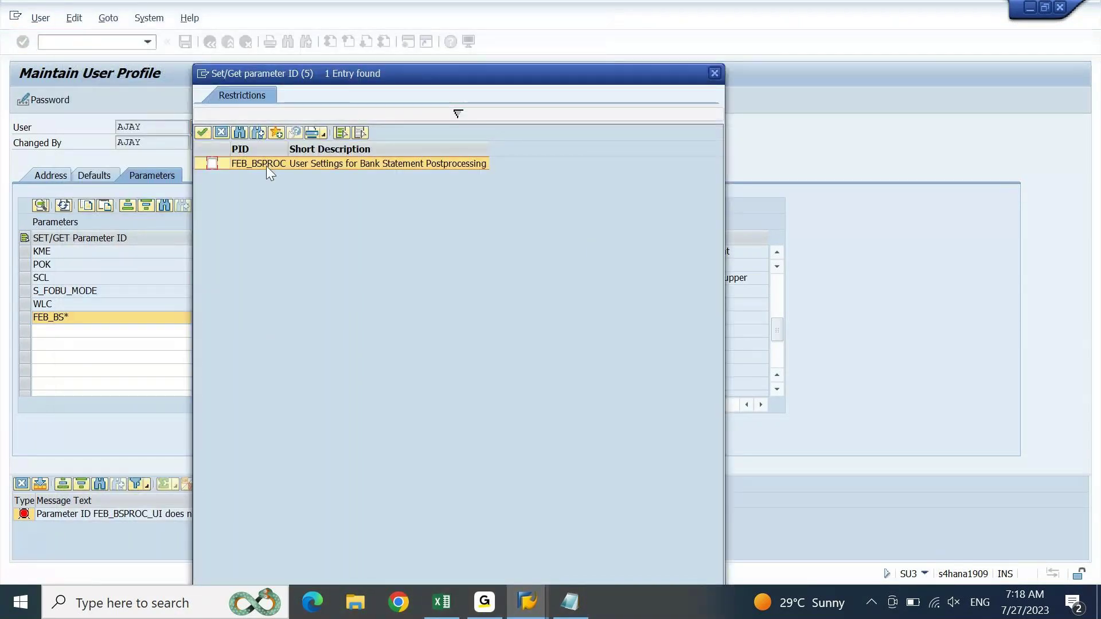
pyautogui.click(274, 164)
pyautogui.click(202, 132)
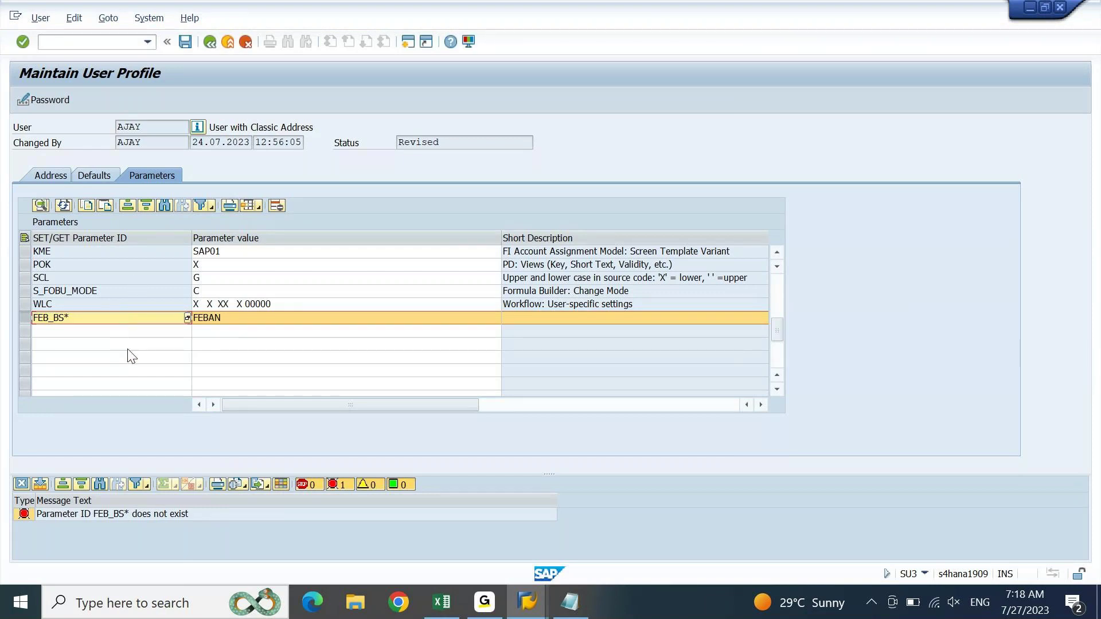
# Step: Recheck the FEB_BS* row, look up its matching parameter ID once more and close the list
pyautogui.click(263, 322)
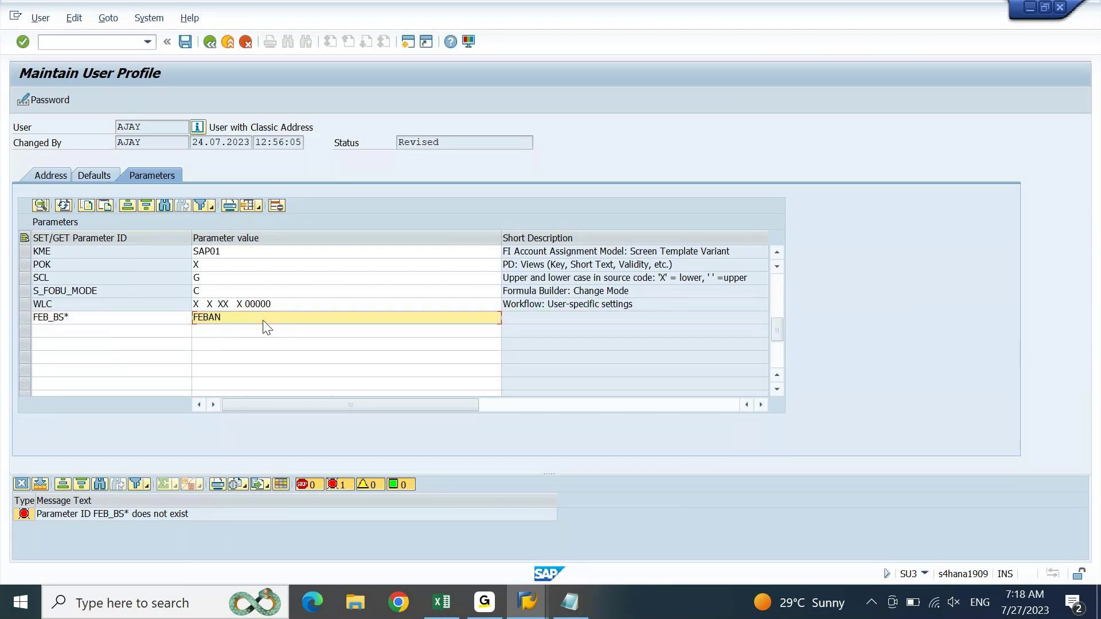
pyautogui.press('Return')
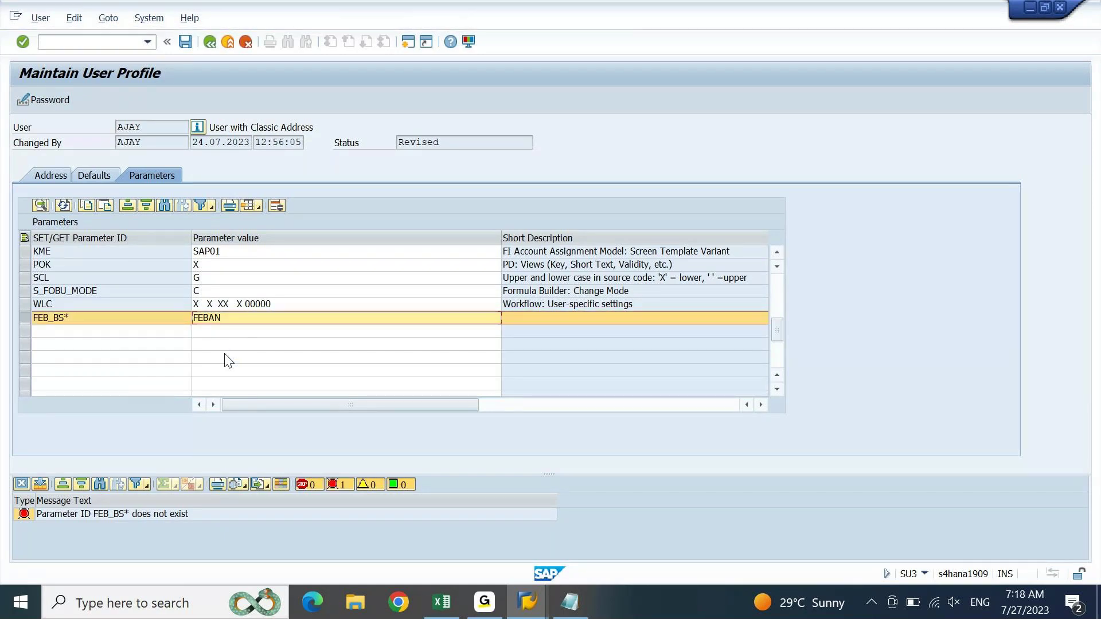
pyautogui.click(136, 322)
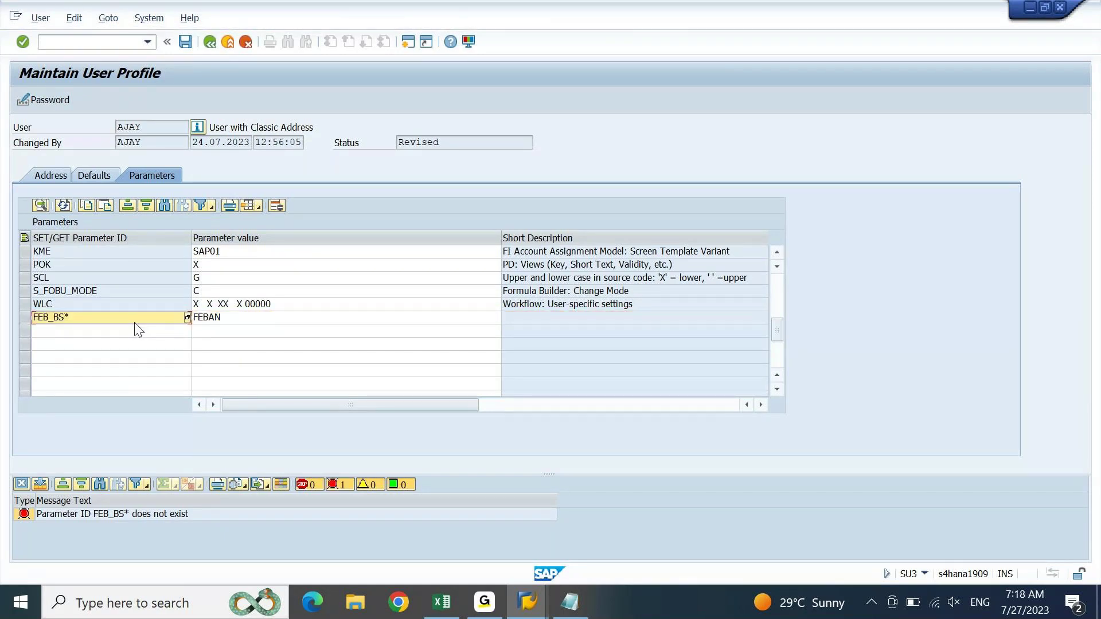
pyautogui.press('F4')
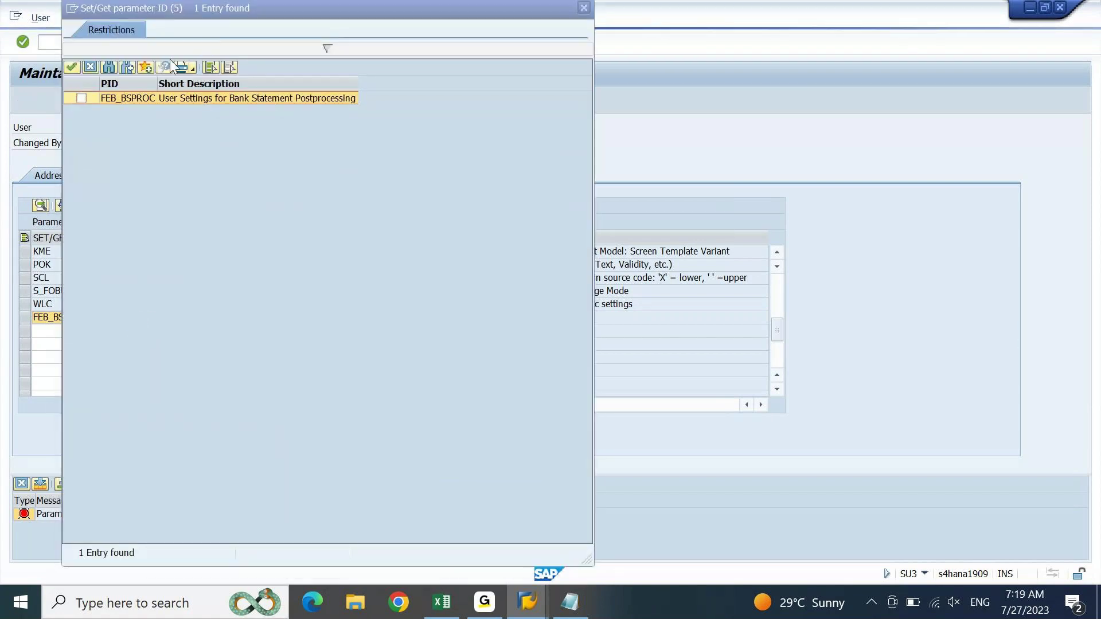
pyautogui.press('Escape')
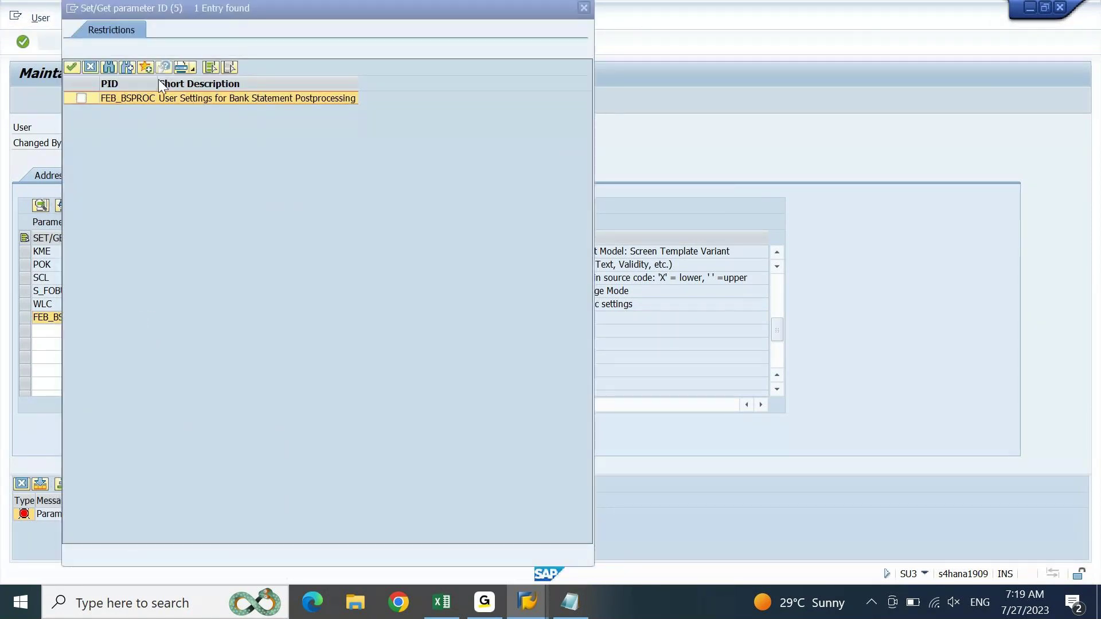
pyautogui.click(153, 95)
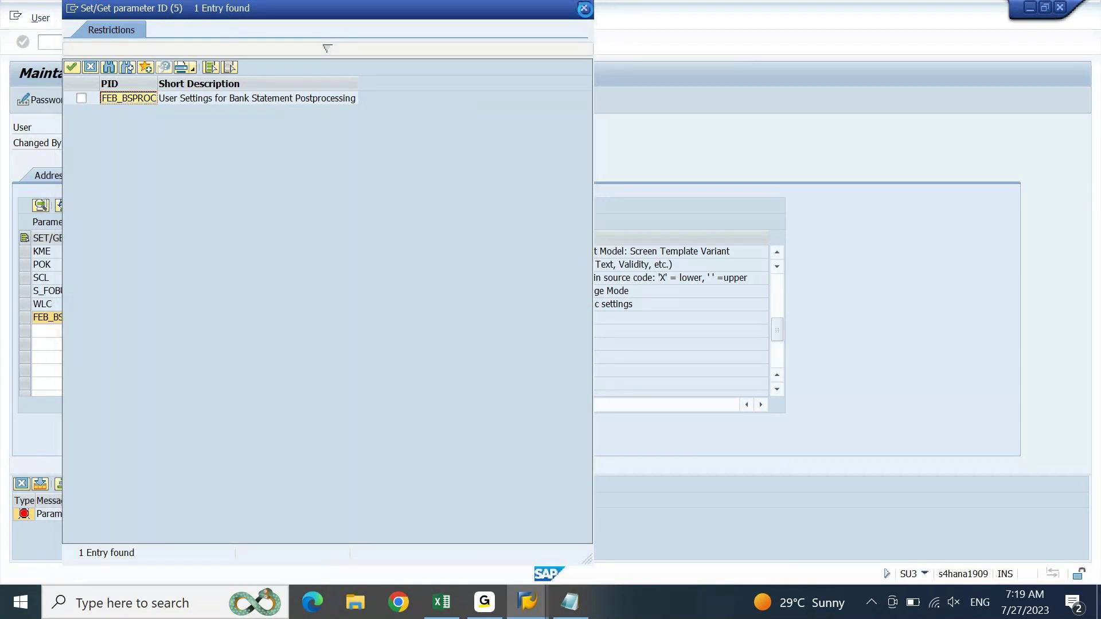
pyautogui.click(584, 8)
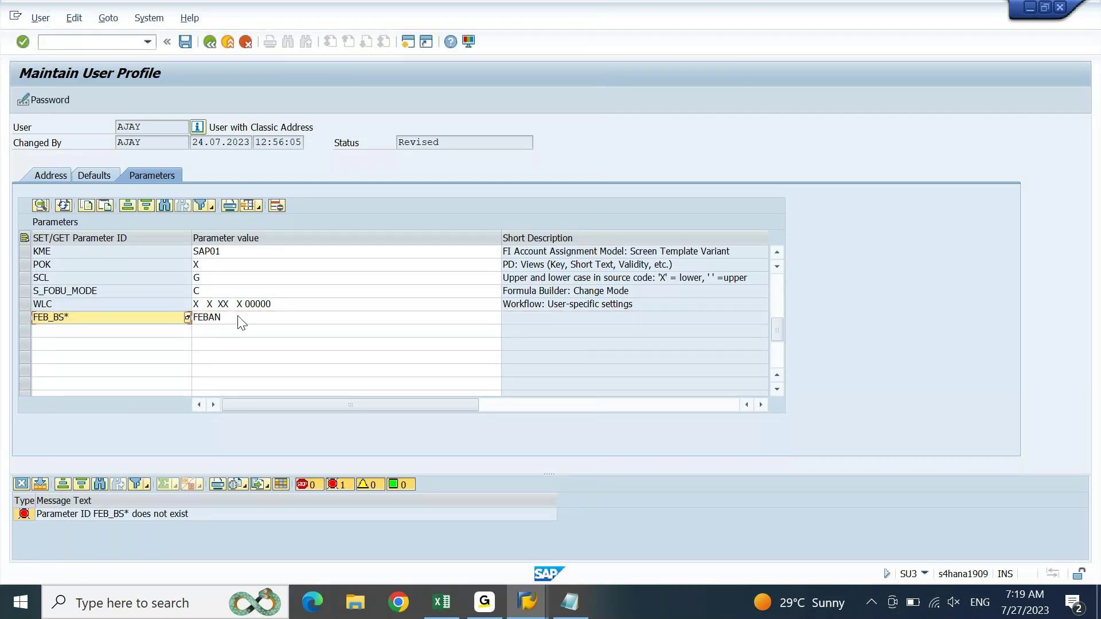
# Step: Set the parameter ID of the FEBAN row to FEB_BSPROC
pyautogui.press('BackSpace')
pyautogui.write('FEB_BSPROC')
pyautogui.press('Return')
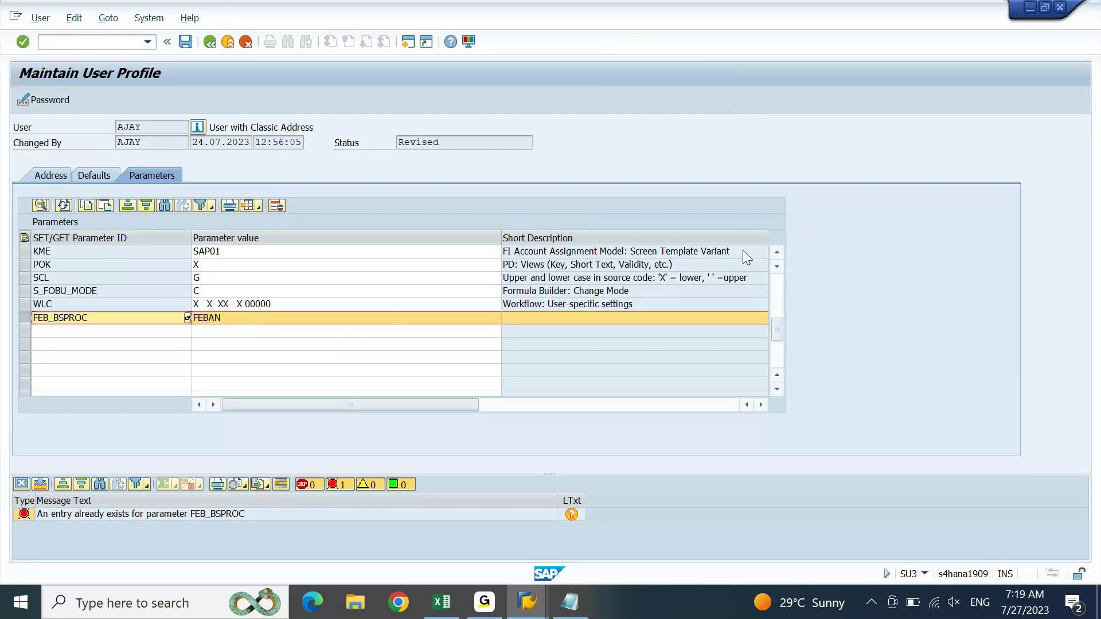
# Step: Find the existing FEB_BSPROC entry among the user parameters and examine its value
pyautogui.click(776, 303)
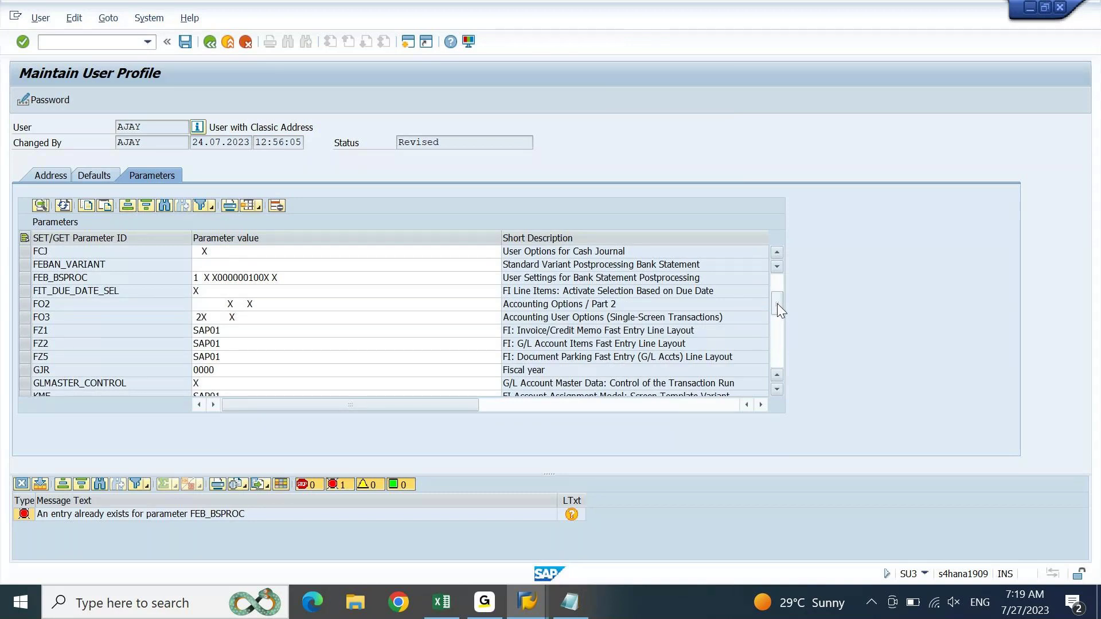
pyautogui.moveTo(776, 304); pyautogui.dragTo(753, 254)
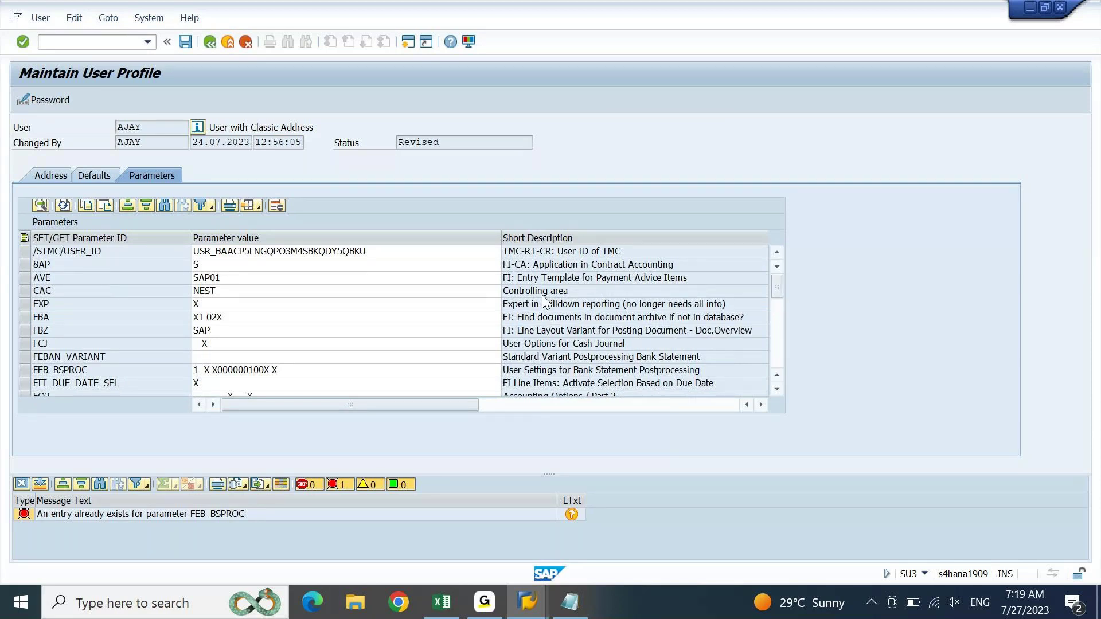
pyautogui.click(282, 370)
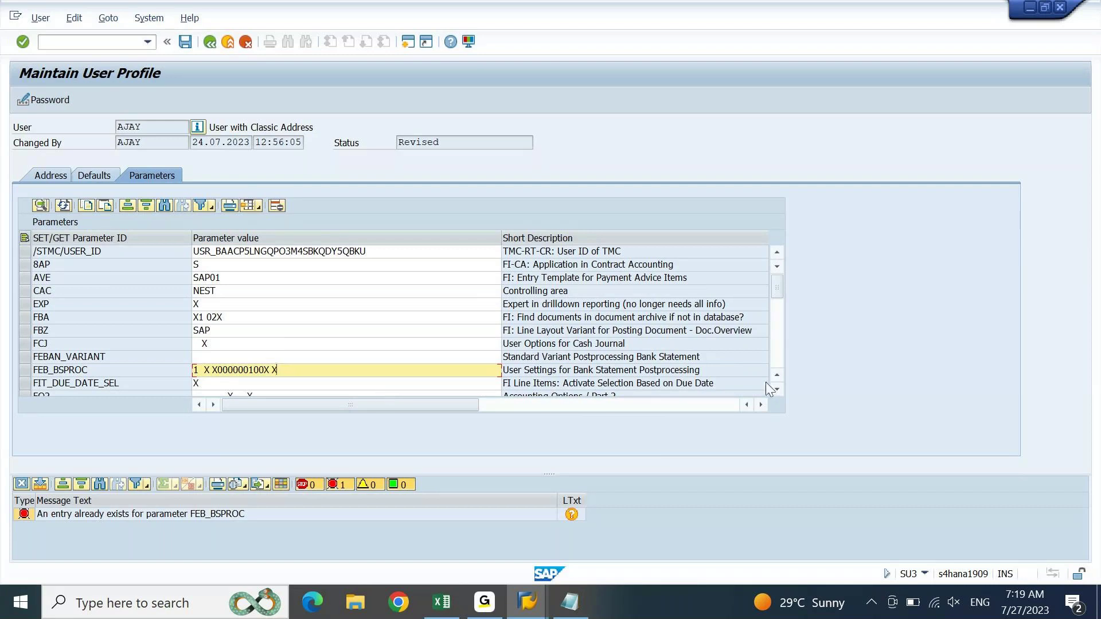
pyautogui.moveTo(777, 287); pyautogui.dragTo(775, 341)
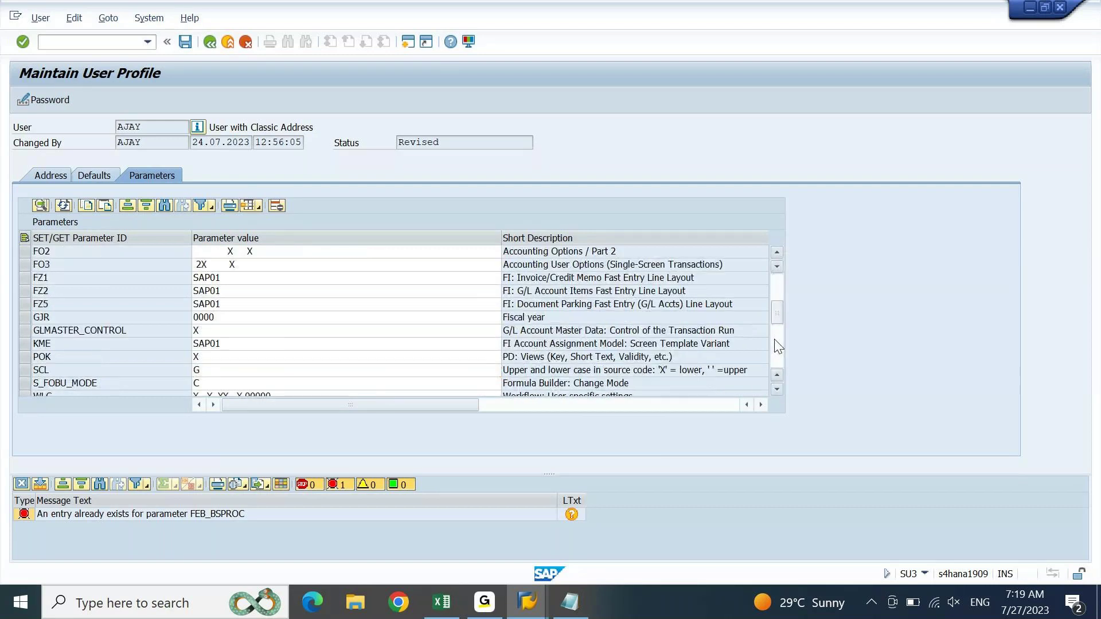
# Step: Clear the parameter ID and value of the duplicate FEB_BSPROC row at the end of the user parameter list
pyautogui.click(344, 266)
pyautogui.press('BackSpace')
pyautogui.press('BackSpace')
pyautogui.press('BackSpace')
pyautogui.press('BackSpace')
pyautogui.press('BackSpace')
pyautogui.press('BackSpace')
pyautogui.press('BackSpace')
pyautogui.press('BackSpace')
pyautogui.press('BackSpace')
pyautogui.press('BackSpace')
pyautogui.press('BackSpace')
pyautogui.press('BackSpace')
pyautogui.press('BackSpace')
pyautogui.press('BackSpace')
pyautogui.press('BackSpace')
pyautogui.press('BackSpace')
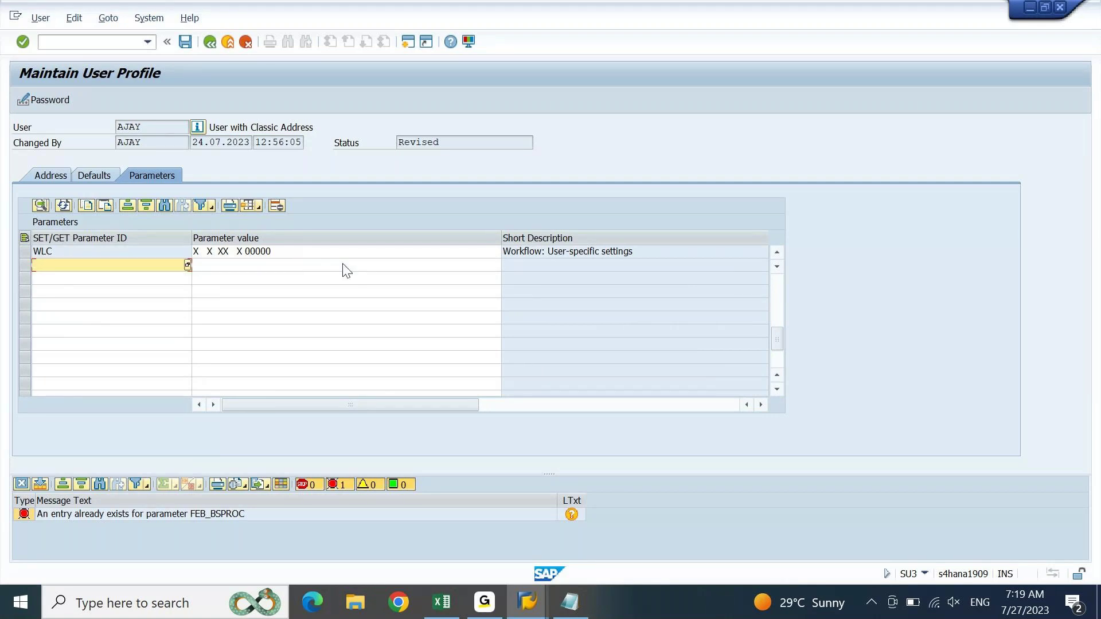
# Step: Set the value of the existing FEB_BSPROC parameter to FEBAN and save the user profile
pyautogui.click(778, 294)
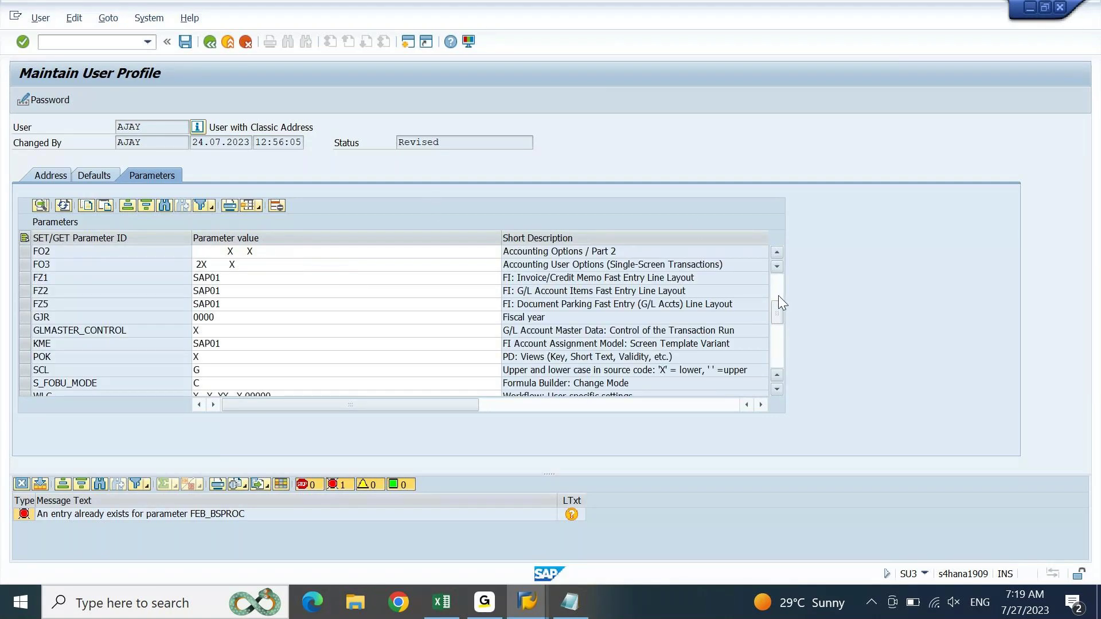
pyautogui.click(778, 294)
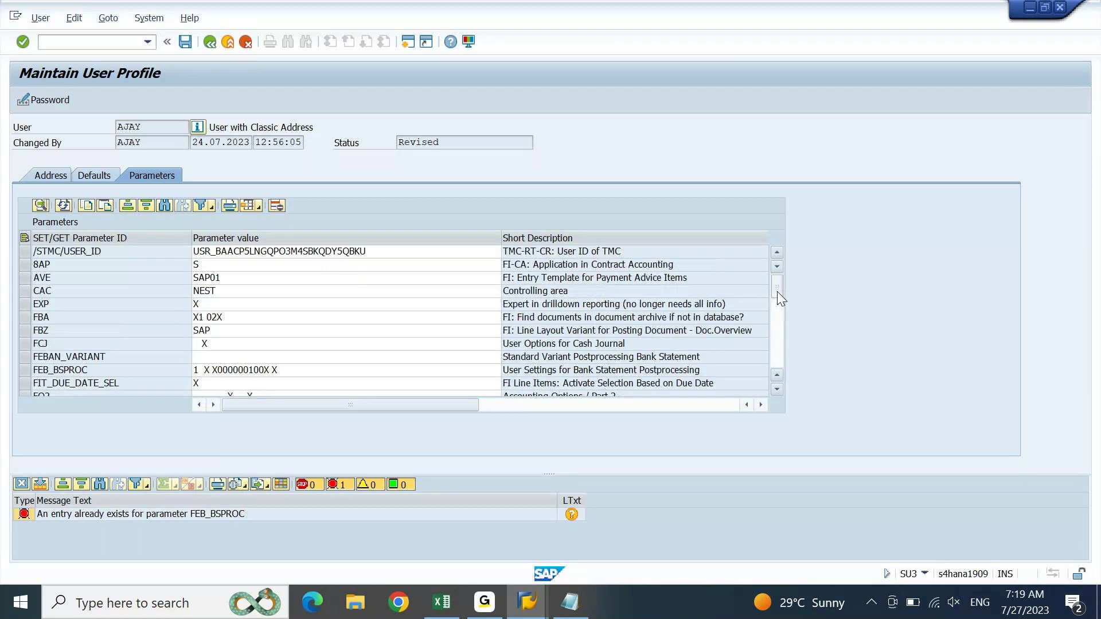
pyautogui.click(99, 370)
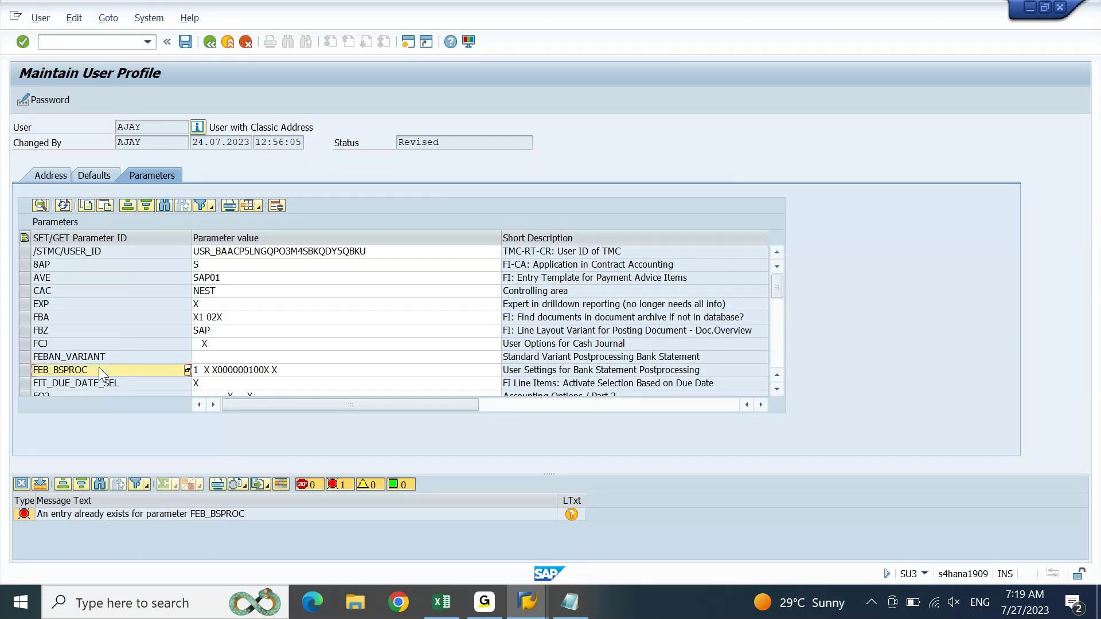
pyautogui.press('Tab')
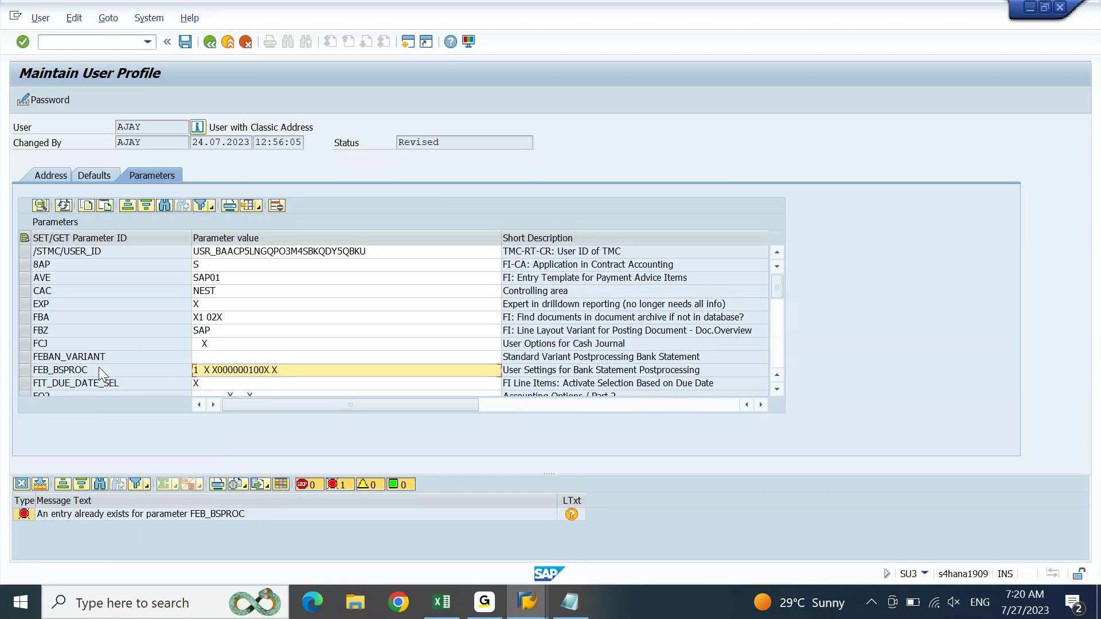
pyautogui.hotkey('ctrl', 'a')
pyautogui.press('BackSpace')
pyautogui.write('FEBAN')
pyautogui.press('Return')
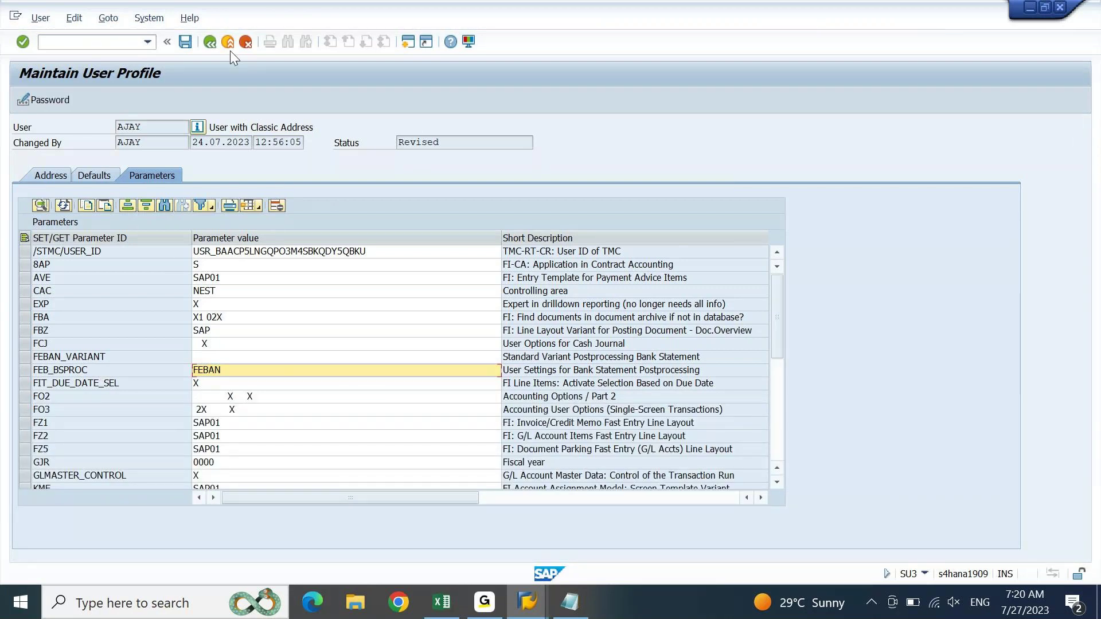
pyautogui.click(184, 41)
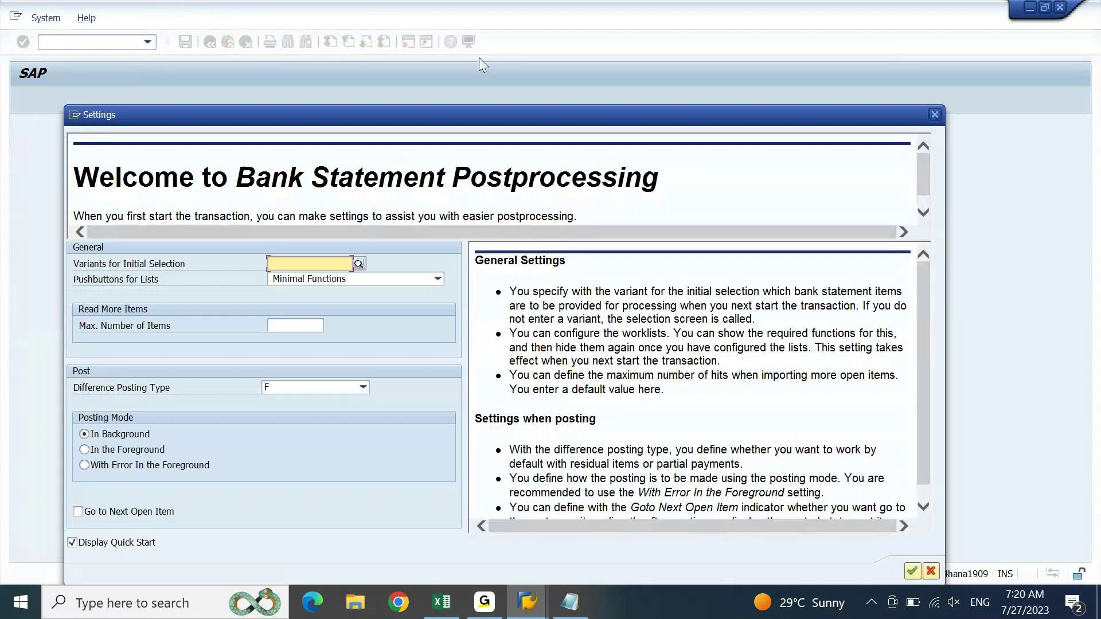
# Step: In the postprocessing settings, look up initial selection variants, set list pushbuttons to X Enhanced Functions and posting mode to With Error In the Foreground
pyautogui.moveTo(476, 118); pyautogui.dragTo(496, 35)
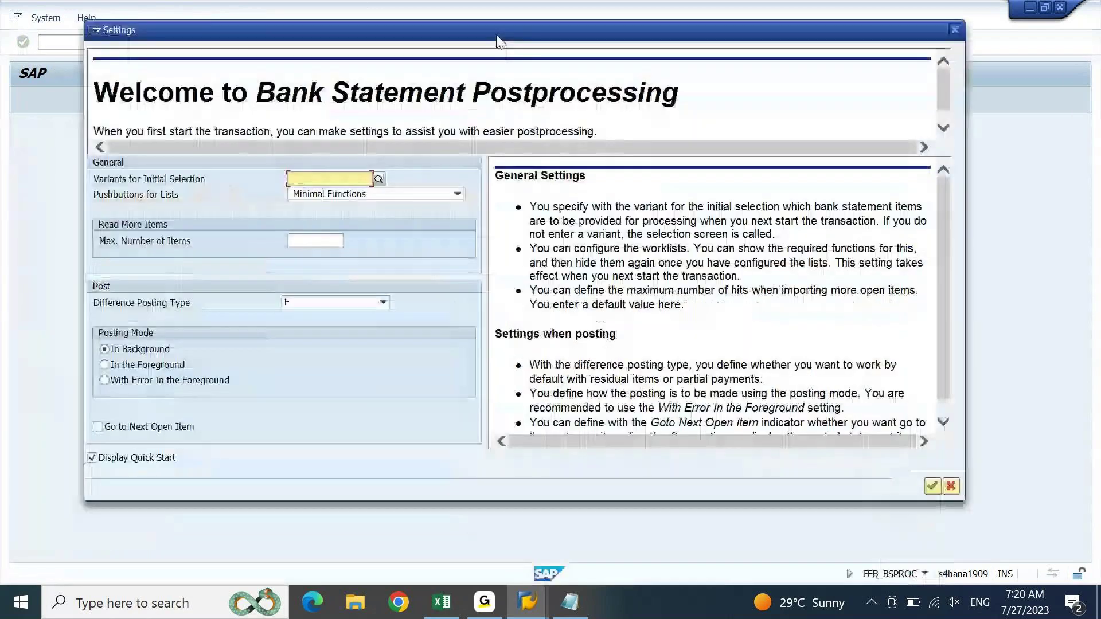
pyautogui.click(379, 180)
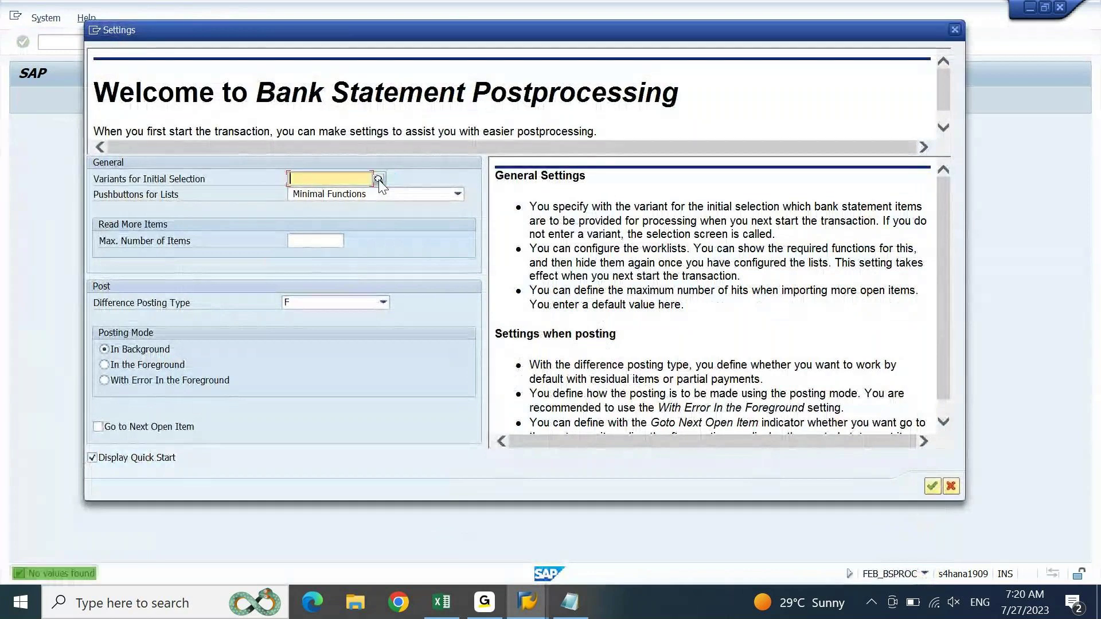
pyautogui.click(451, 195)
pyautogui.click(355, 207)
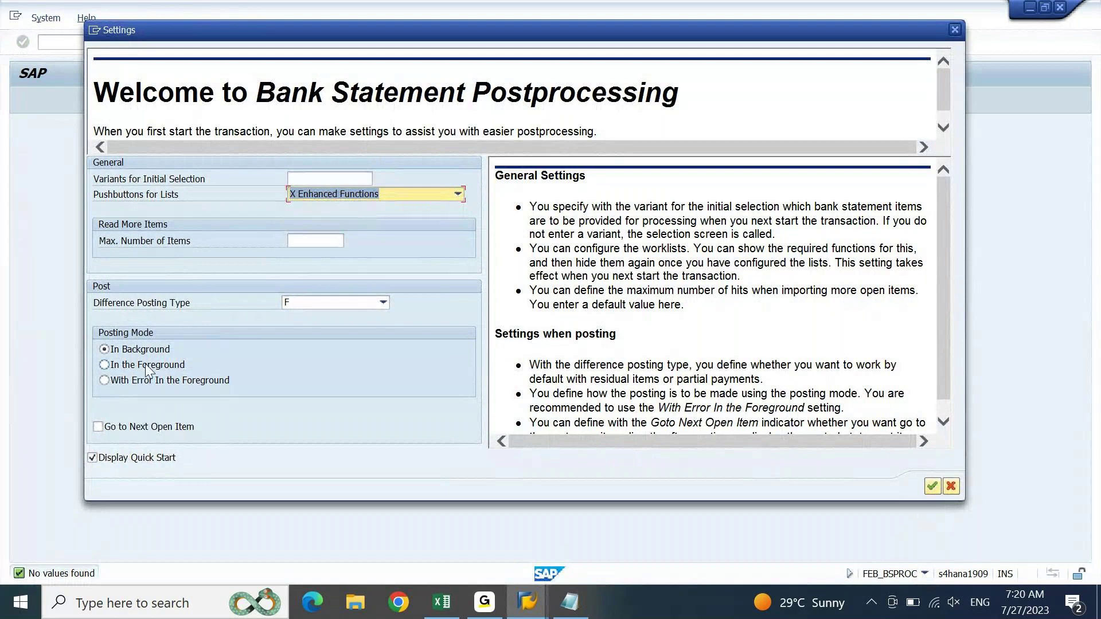
pyautogui.click(104, 381)
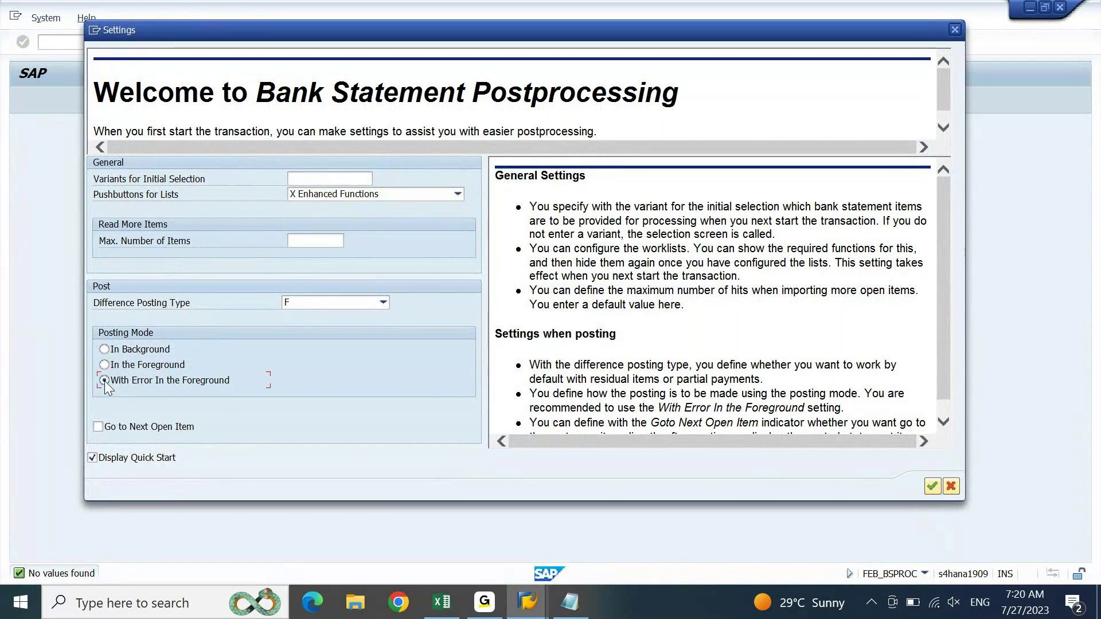
# Step: Try a blank difference posting type, replace it with 1 Residual items and try to accept the settings
pyautogui.click(368, 302)
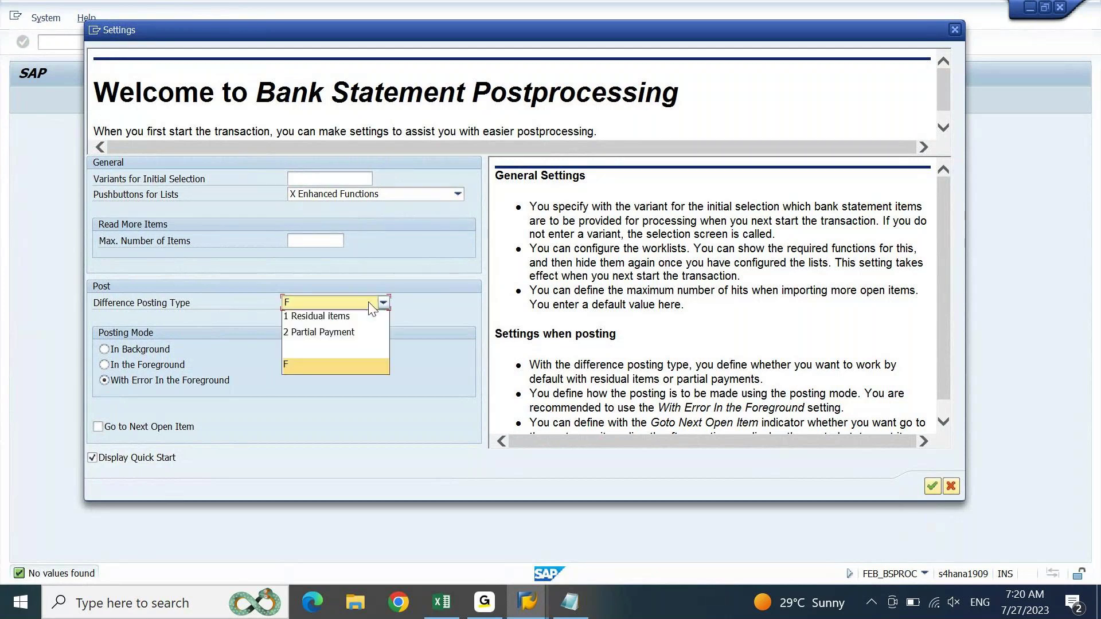
pyautogui.click(333, 347)
pyautogui.click(932, 486)
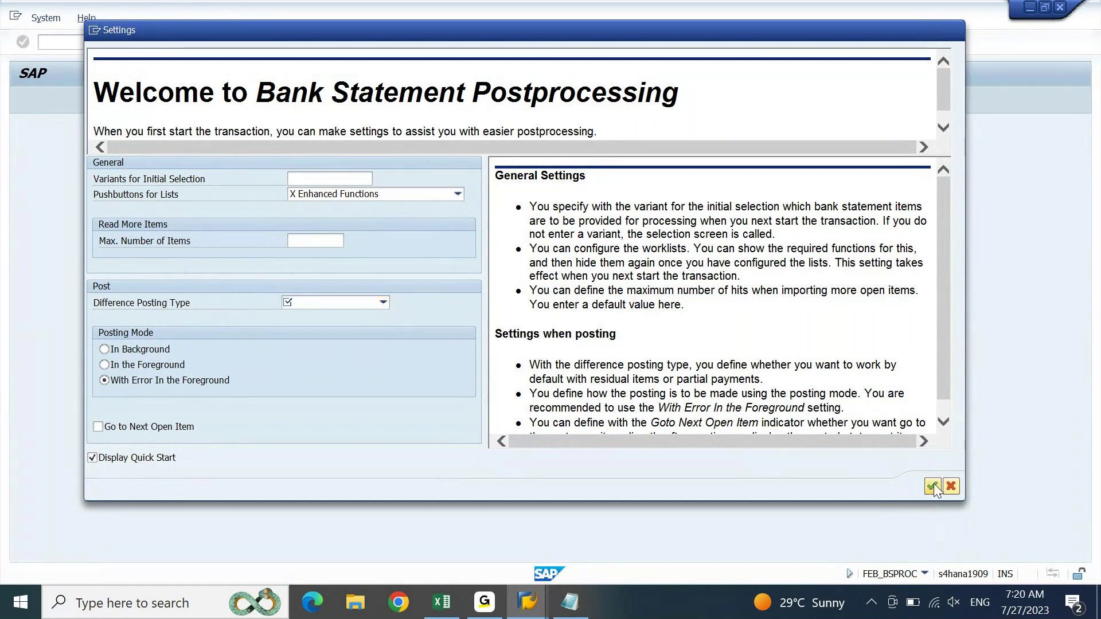
pyautogui.click(383, 302)
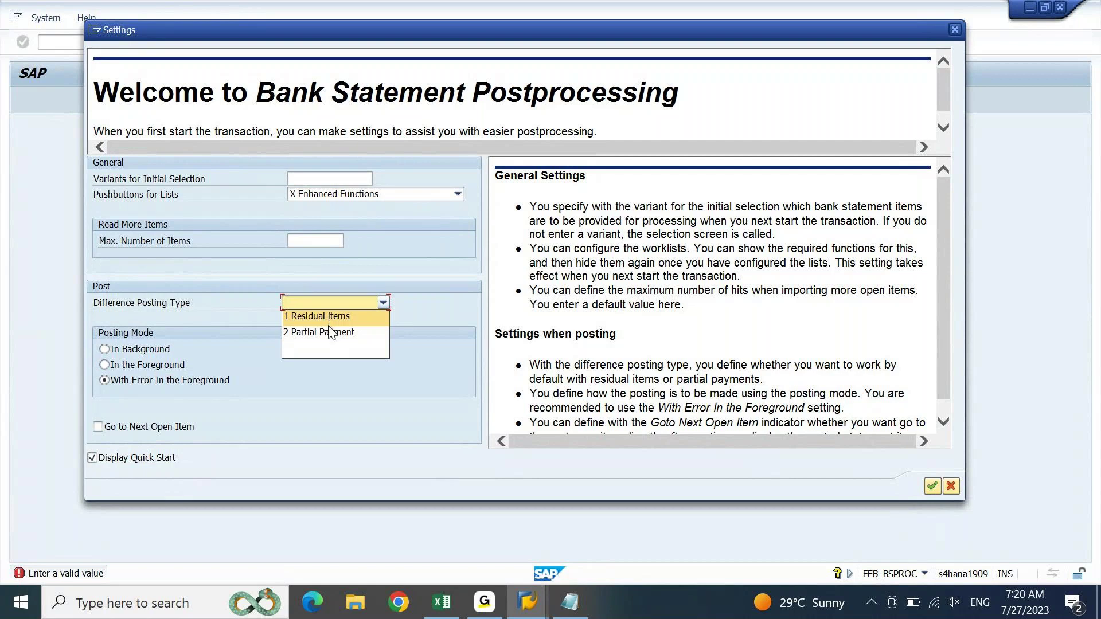
pyautogui.click(328, 321)
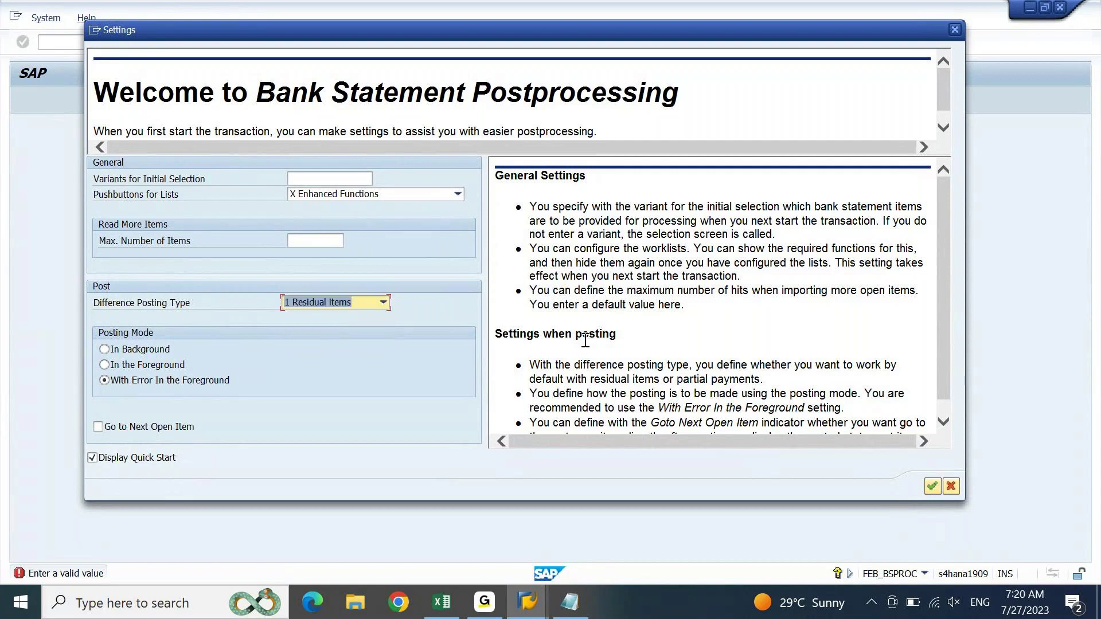
pyautogui.click(930, 487)
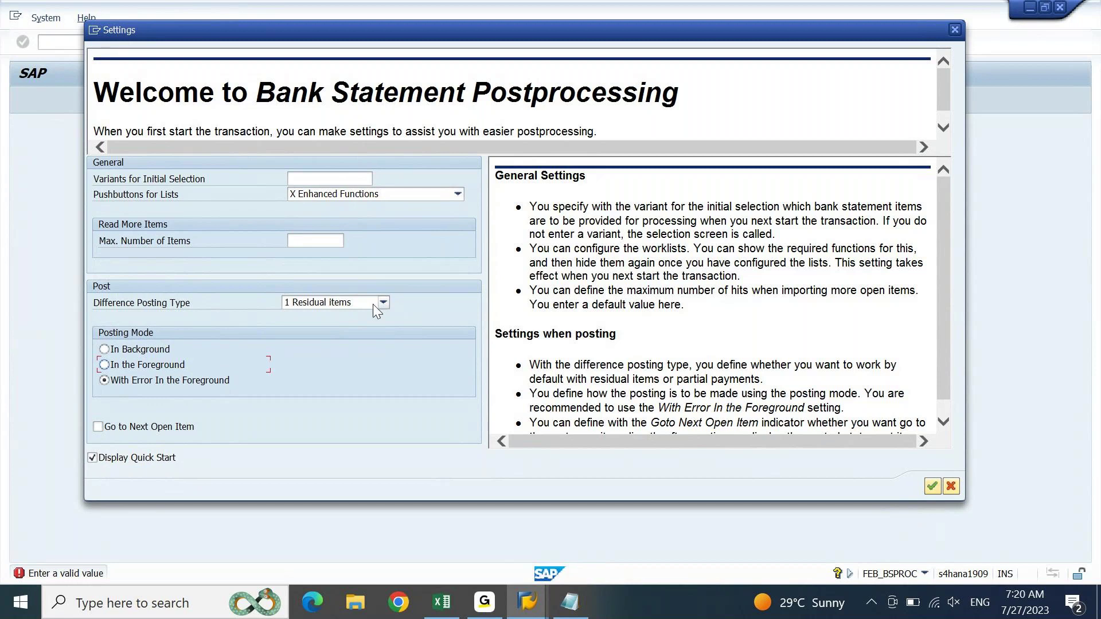
# Step: Set the maximum number of items to 999999, turn on Go to Next Open Item and try to accept the settings
pyautogui.click(329, 240)
pyautogui.write('999999')
pyautogui.press('Return')
pyautogui.moveTo(938, 341); pyautogui.dragTo(1002, 182)
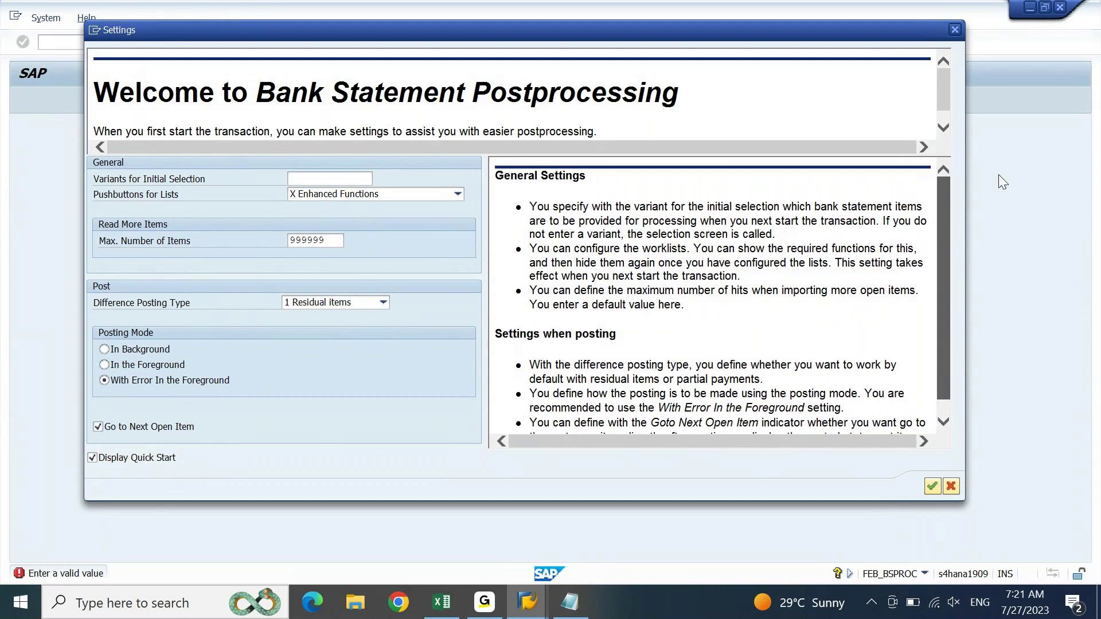
pyautogui.click(322, 239)
pyautogui.click(937, 488)
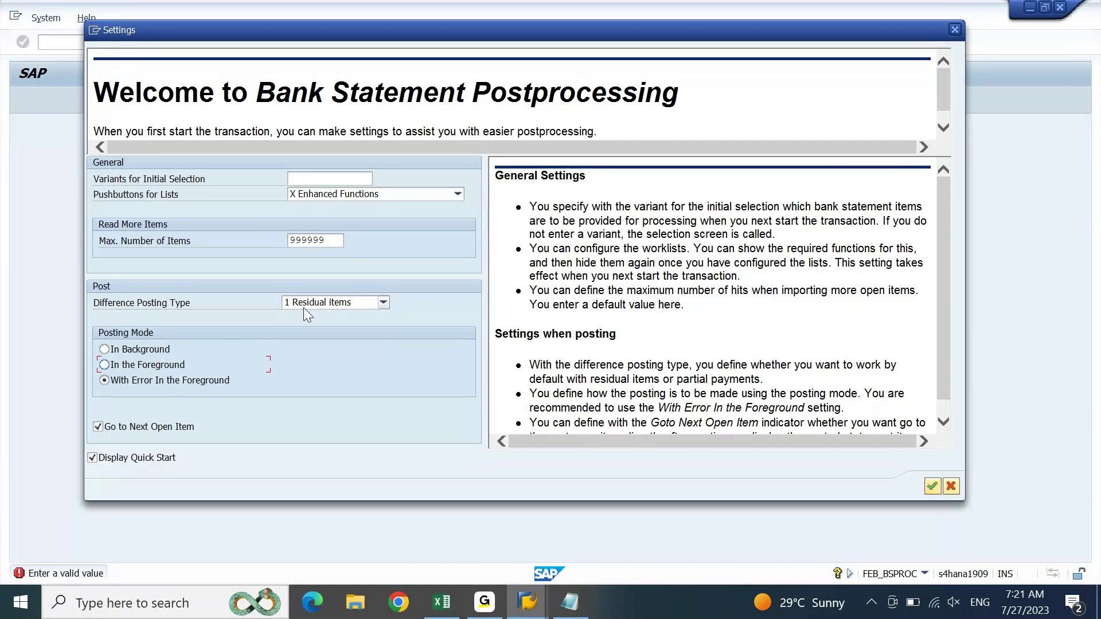
# Step: Set the maximum number of items to 999 and the posting mode to In Background, and try to accept or close the settings
pyautogui.doubleClick(328, 241)
pyautogui.write('999')
pyautogui.click(137, 350)
pyautogui.click(935, 490)
pyautogui.click(954, 29)
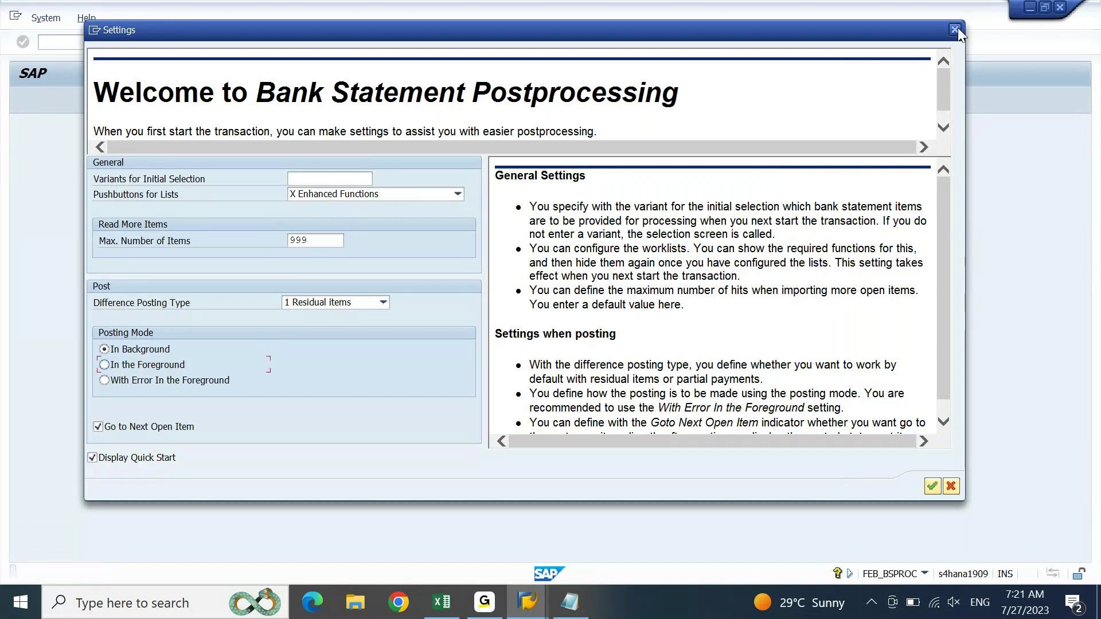
pyautogui.click(950, 487)
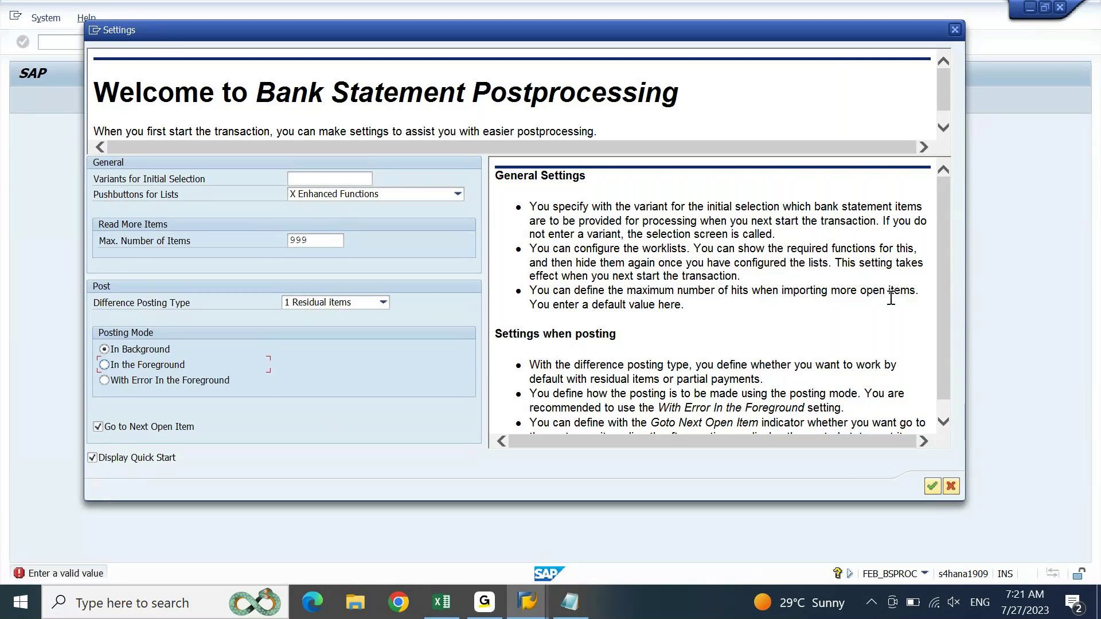
# Step: Set the difference posting type to 2 Partial Payment, switch to a foreground posting mode and accept the settings
pyautogui.click(306, 302)
pyautogui.click(296, 329)
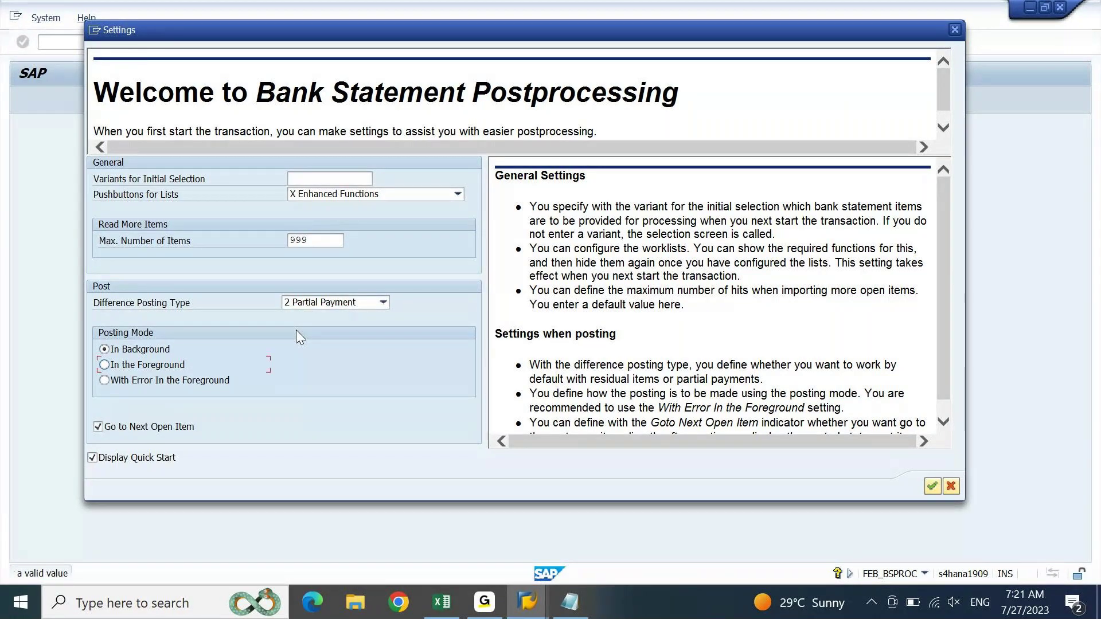
pyautogui.click(139, 365)
pyautogui.press('Return')
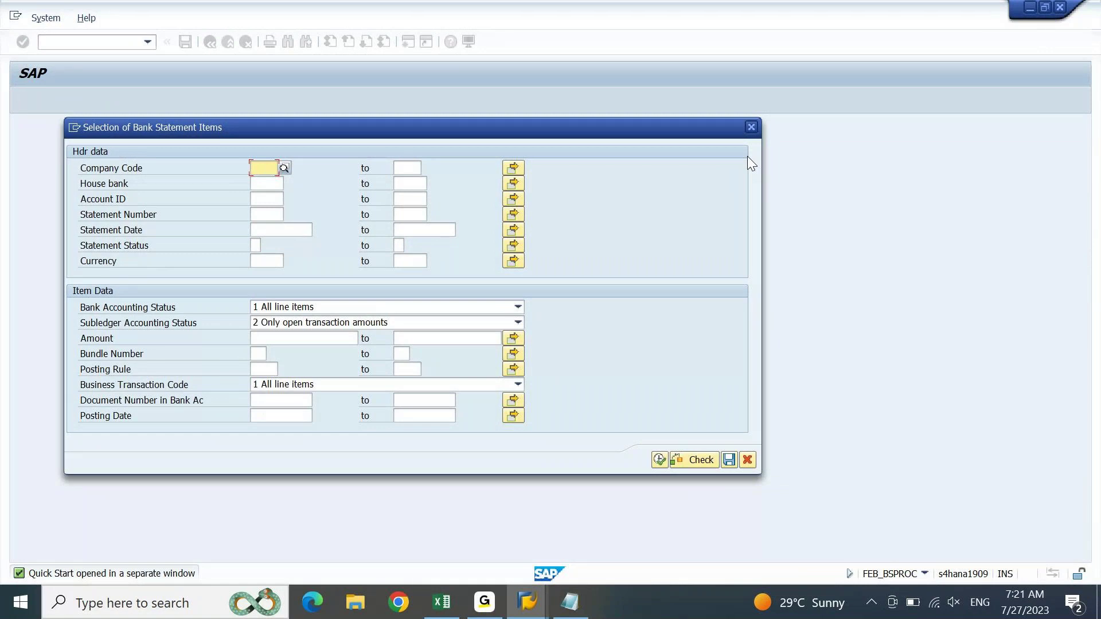
# Step: Restrict the bank statement item selection to company code DEIN, house bank CITI and account ID CANB1
pyautogui.press('space')
pyautogui.press('Down')
pyautogui.press('Return')
pyautogui.press('Tab')
pyautogui.press('space')
pyautogui.press('Down')
pyautogui.press('Return')
pyautogui.press('Tab')
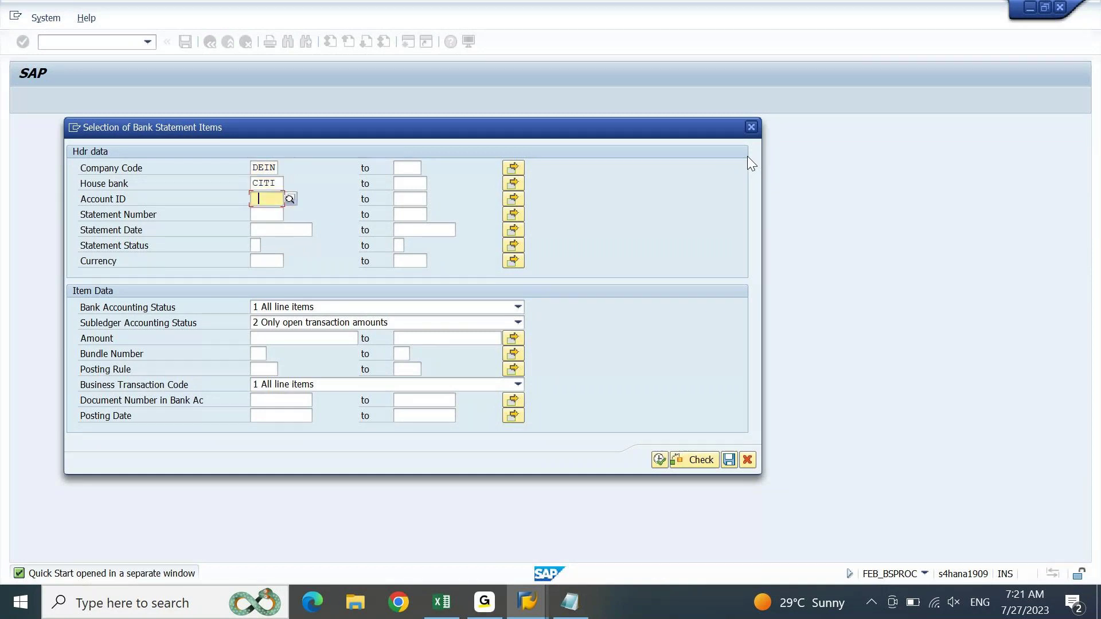
pyautogui.press('space')
pyautogui.press('Down')
pyautogui.press('Return')
# Step: Set the subledger accounting status to 1 All line items and try to run the selection for house bank CITI
pyautogui.click(462, 323)
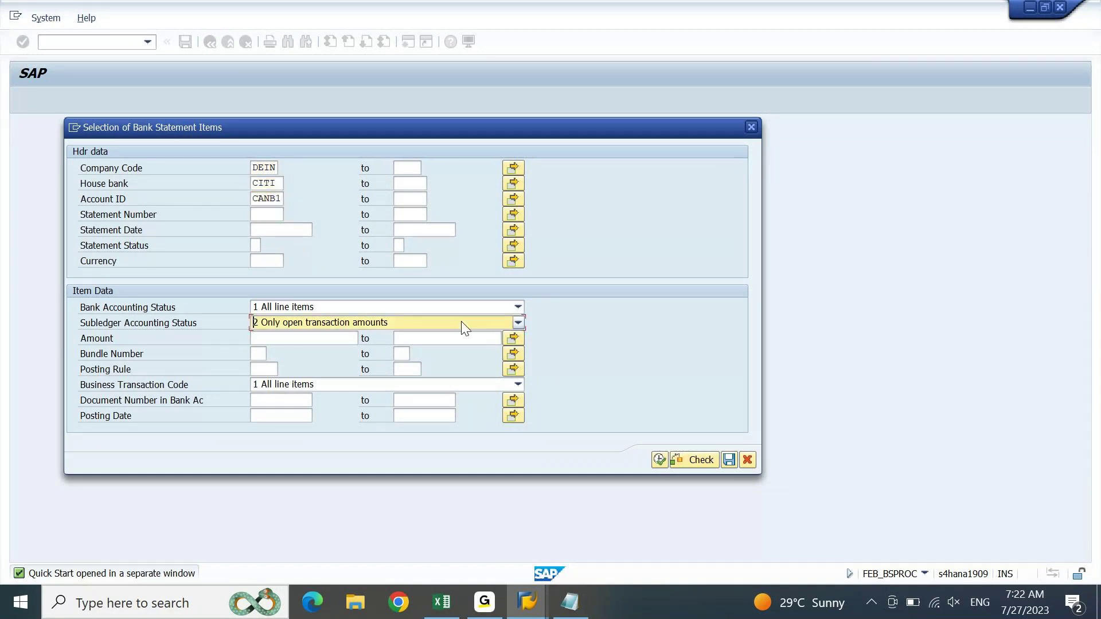
pyautogui.click(414, 341)
pyautogui.click(659, 475)
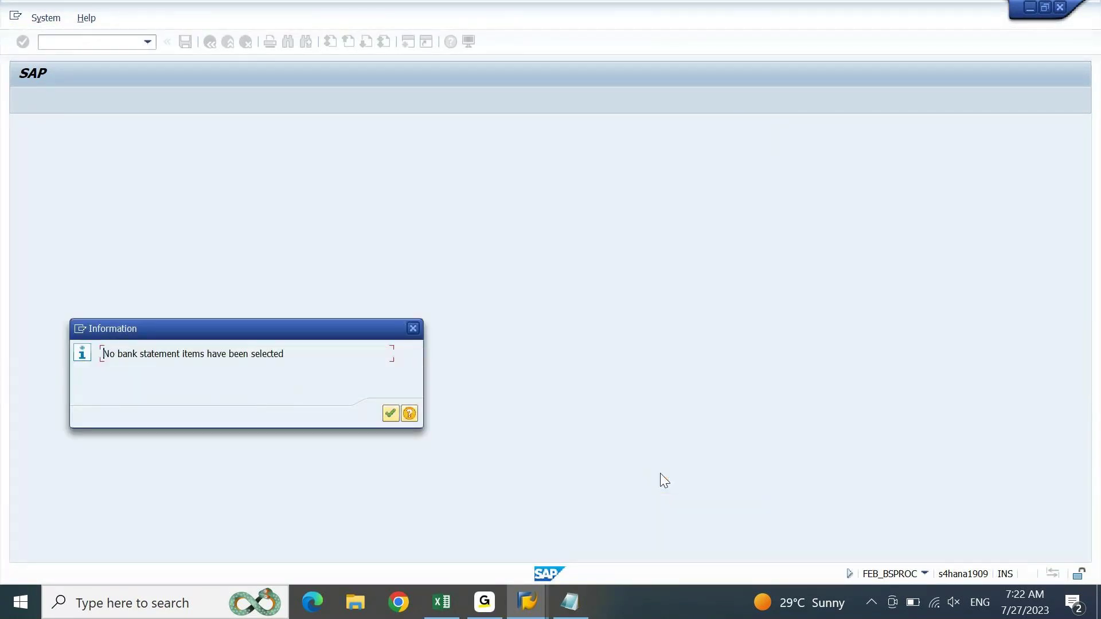
pyautogui.press('Return')
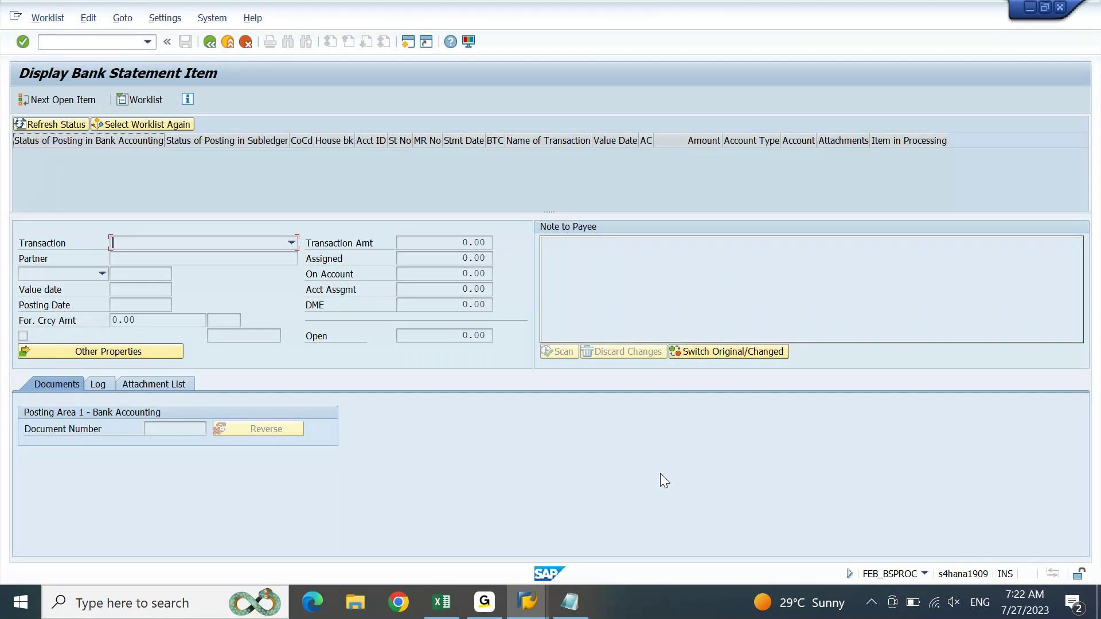
# Step: Restart transaction FEBAN and select company code DEIN's bank statement items with subledger accounting status 1 All line items
pyautogui.press('F3')
pyautogui.write('feban')
pyautogui.press('Return')
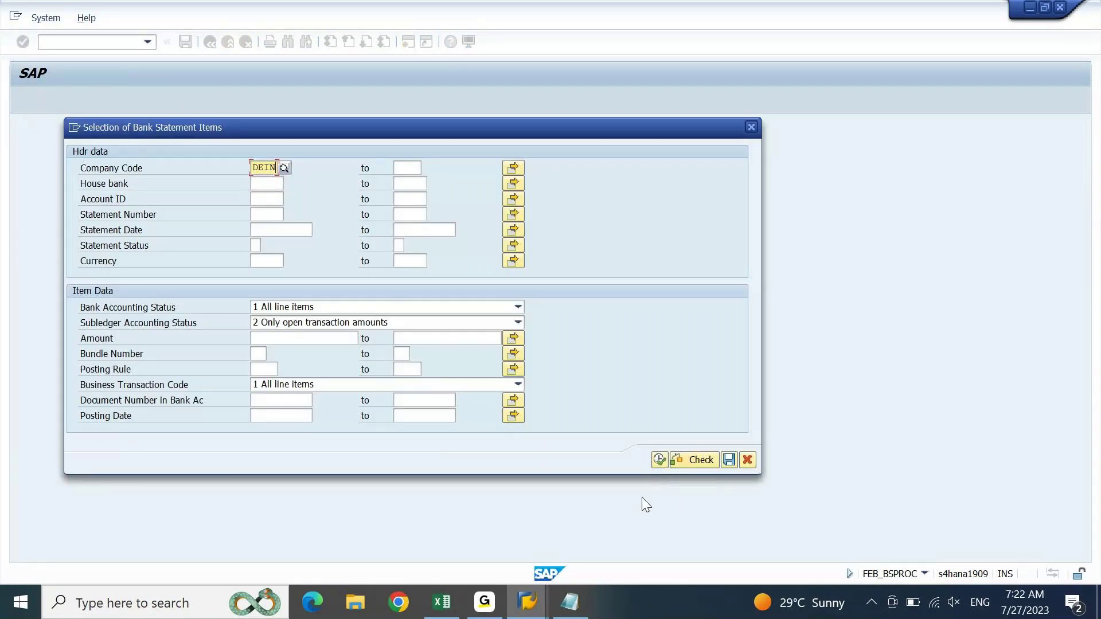
pyautogui.click(517, 322)
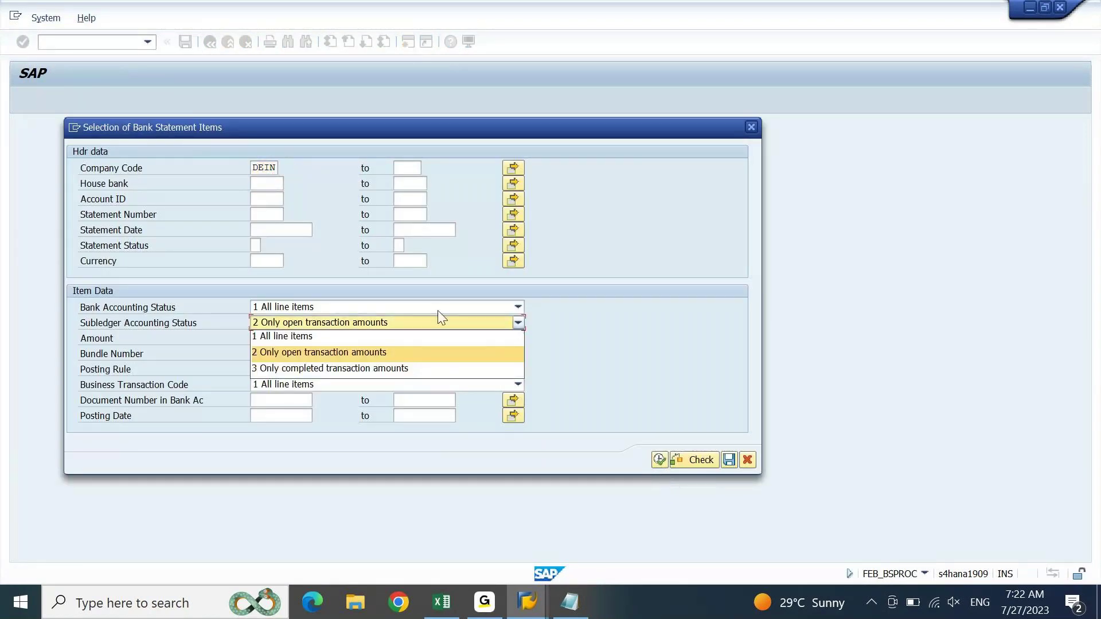
pyautogui.click(377, 336)
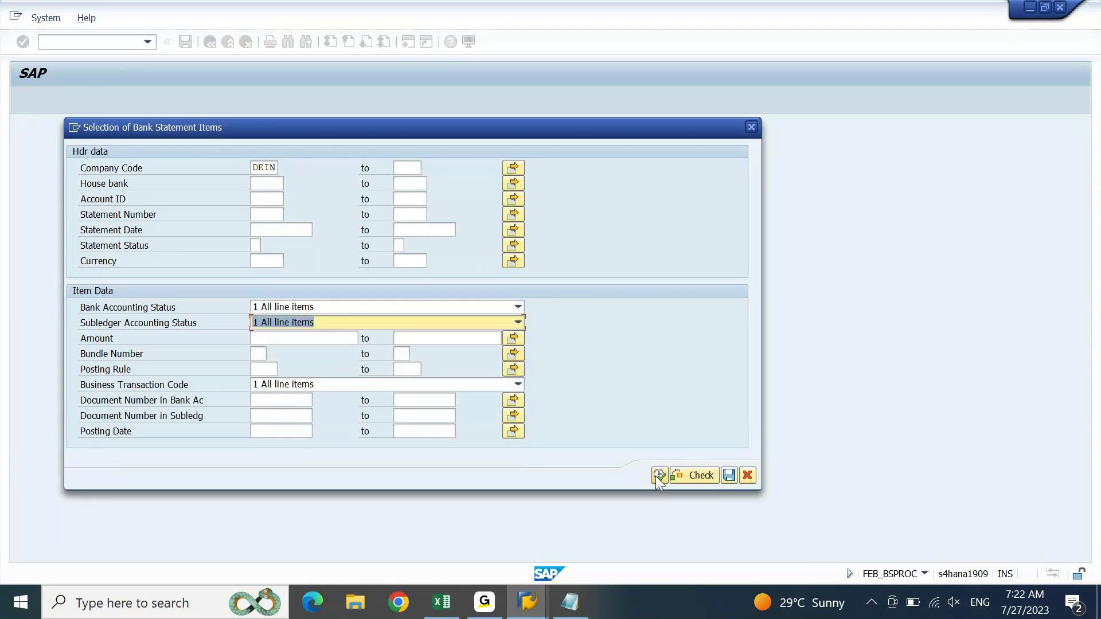
pyautogui.click(655, 476)
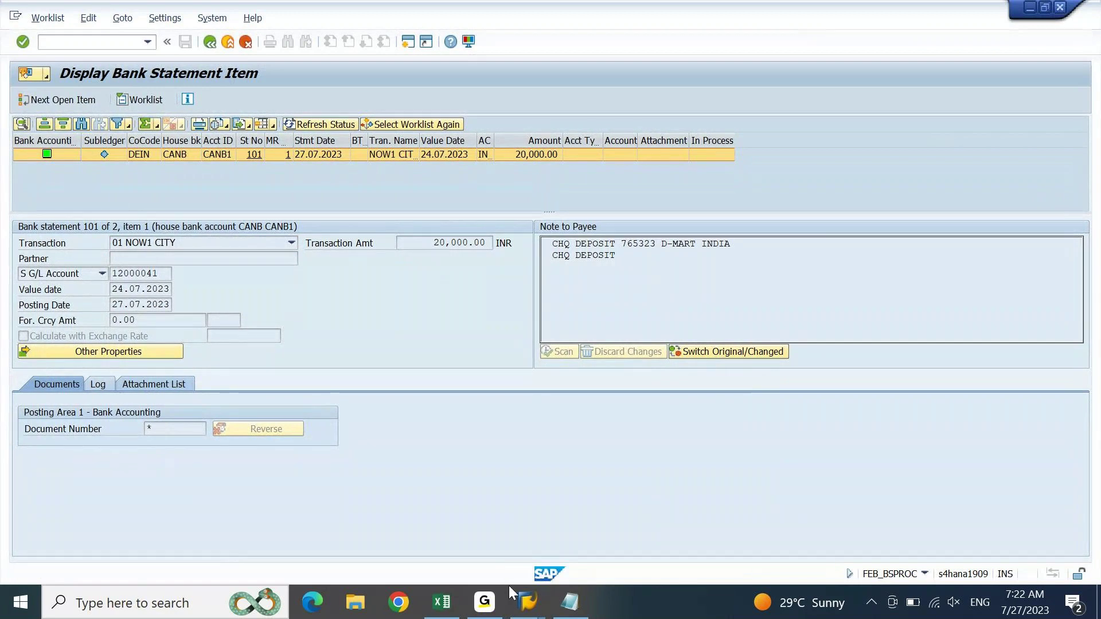
# Step: Switch to the other SAP session and open the user profile's parameters with transaction SU3
pyautogui.click(529, 606)
pyautogui.click(896, 479)
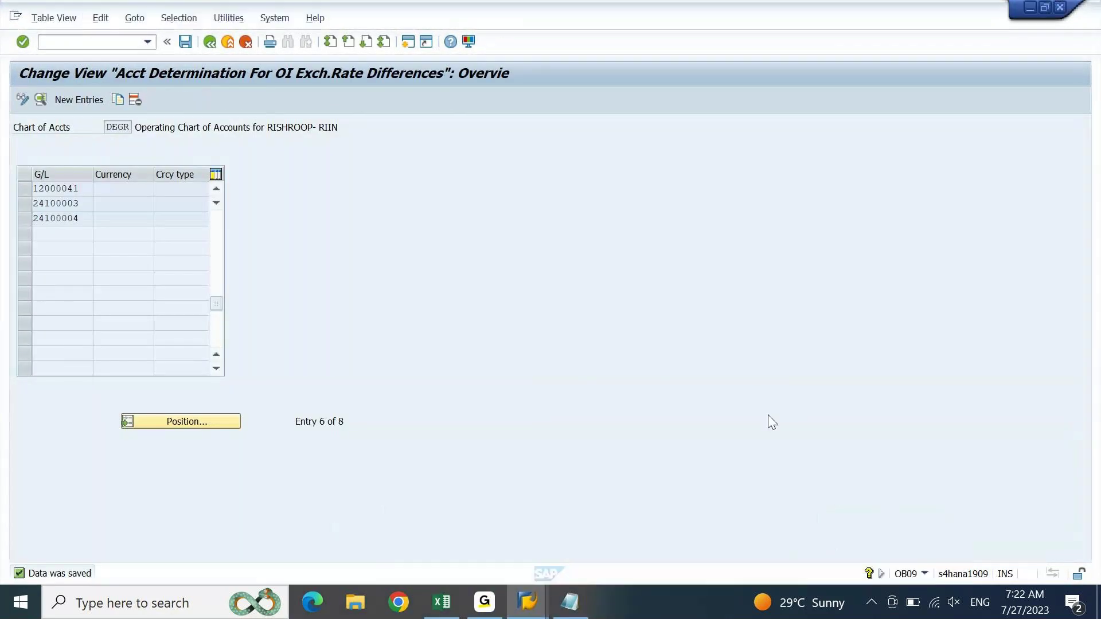
pyautogui.click(72, 43)
pyautogui.write('/NSU3')
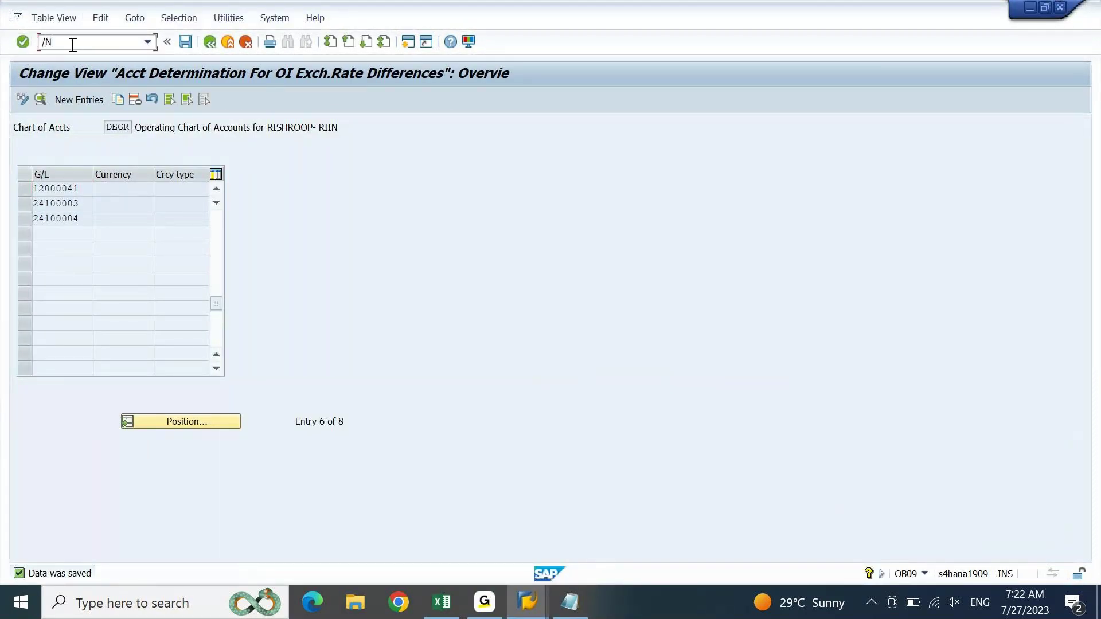
pyautogui.press('Return')
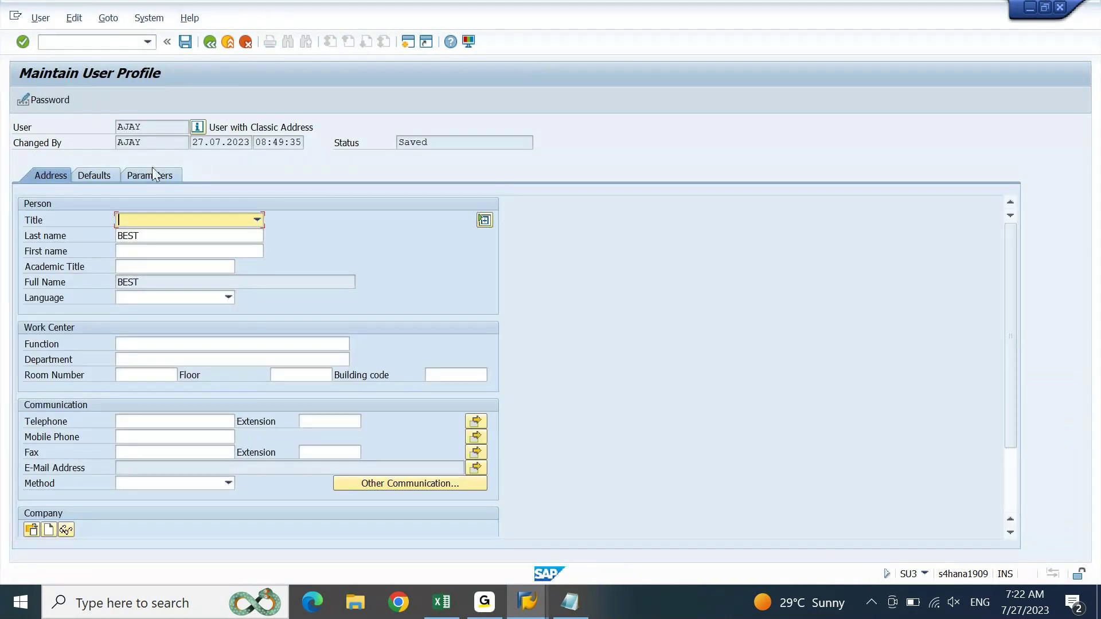
pyautogui.click(153, 179)
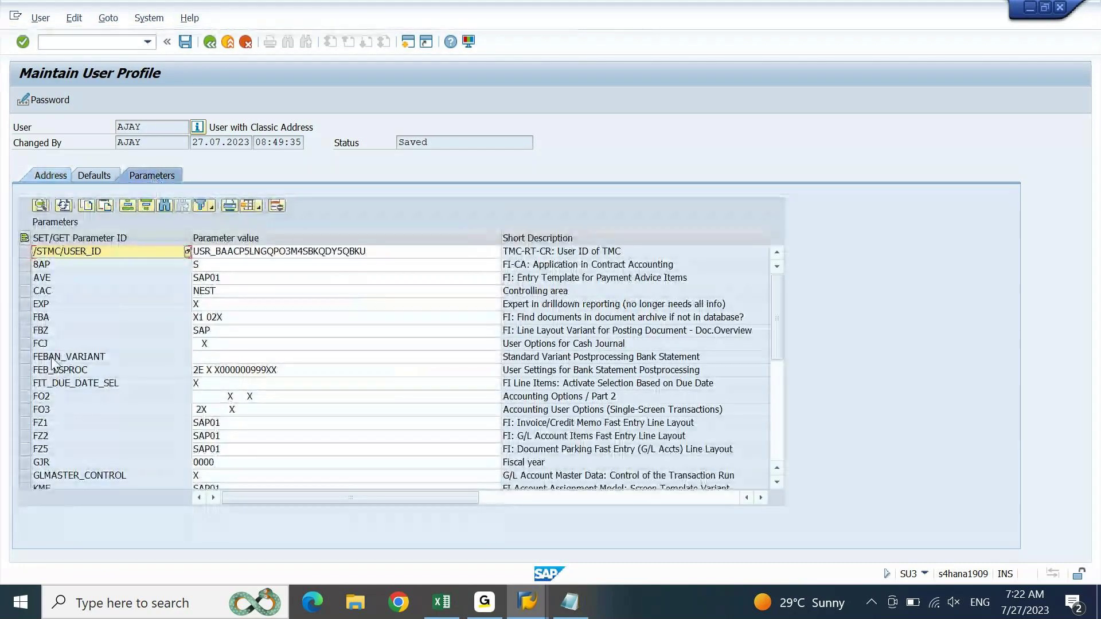
# Step: Delete the FEB_BSPROC user parameter and set the FEBAN_VARIANT parameter value to FEBAN
pyautogui.click(26, 371)
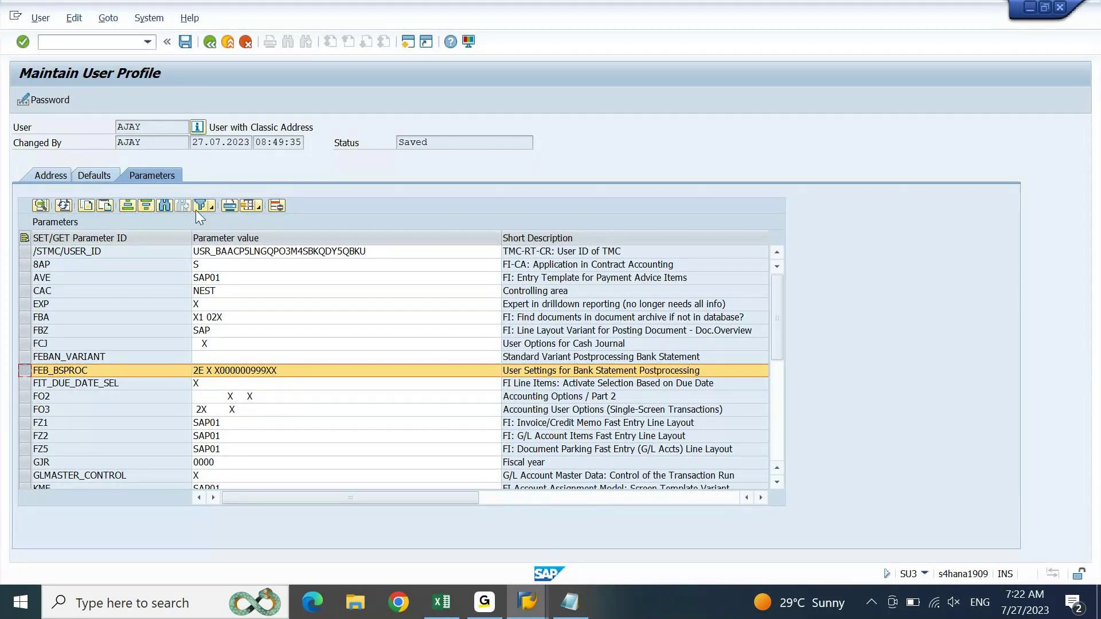
pyautogui.click(276, 206)
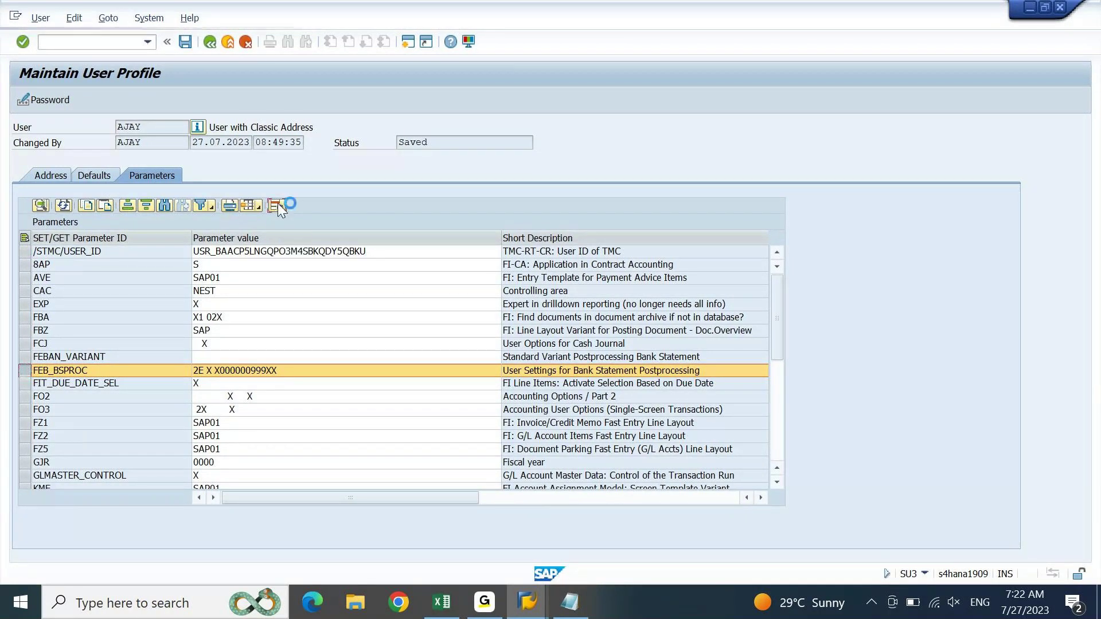
pyautogui.click(116, 357)
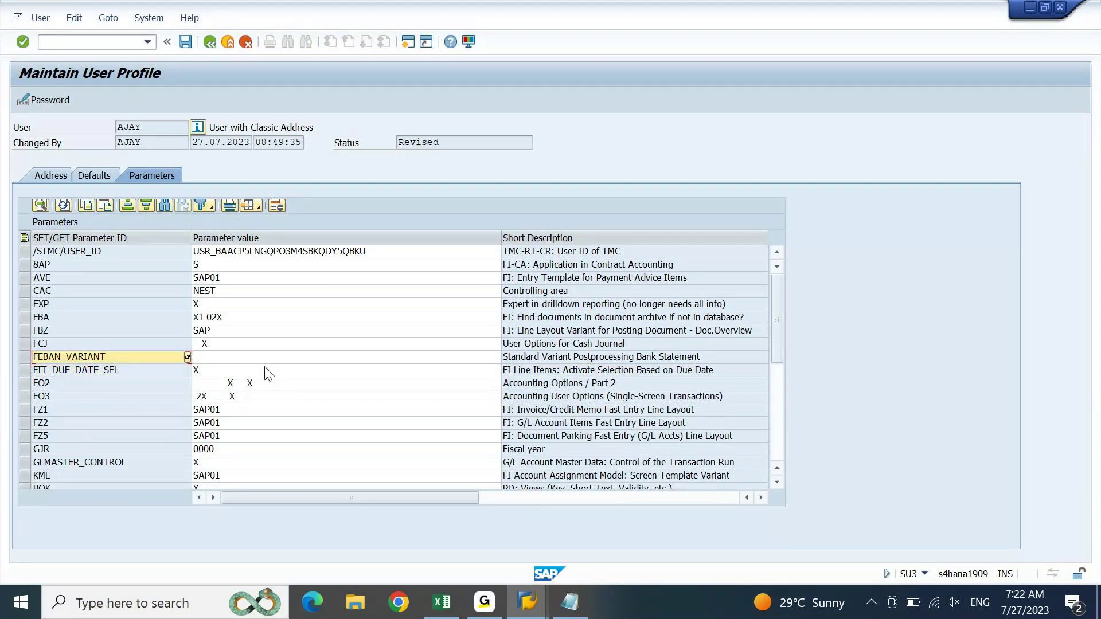
pyautogui.click(251, 358)
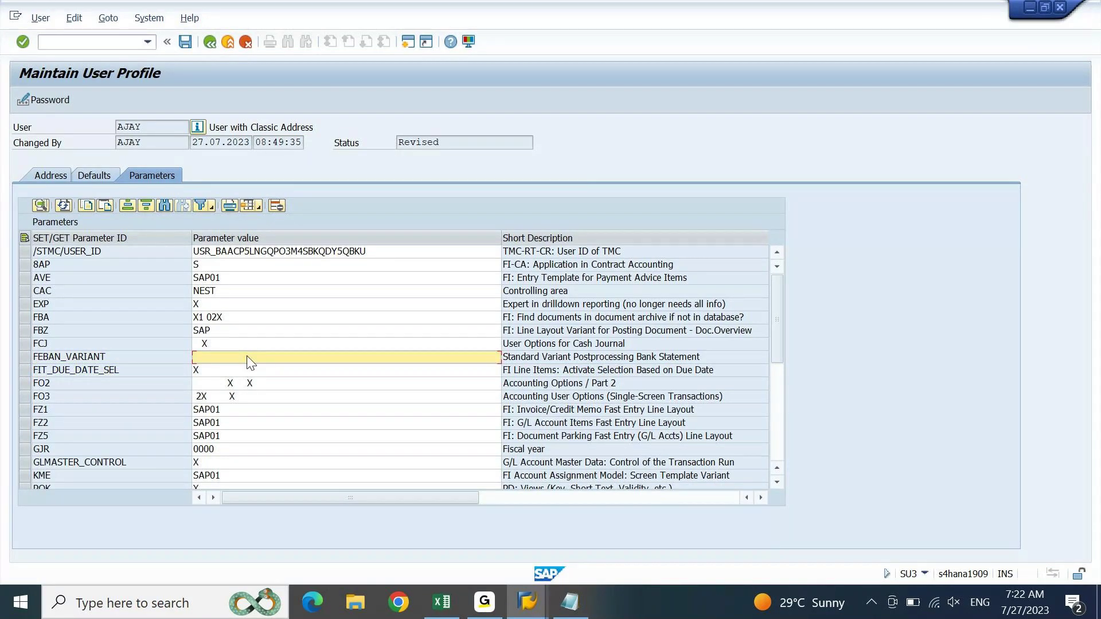
pyautogui.write('FEBAN')
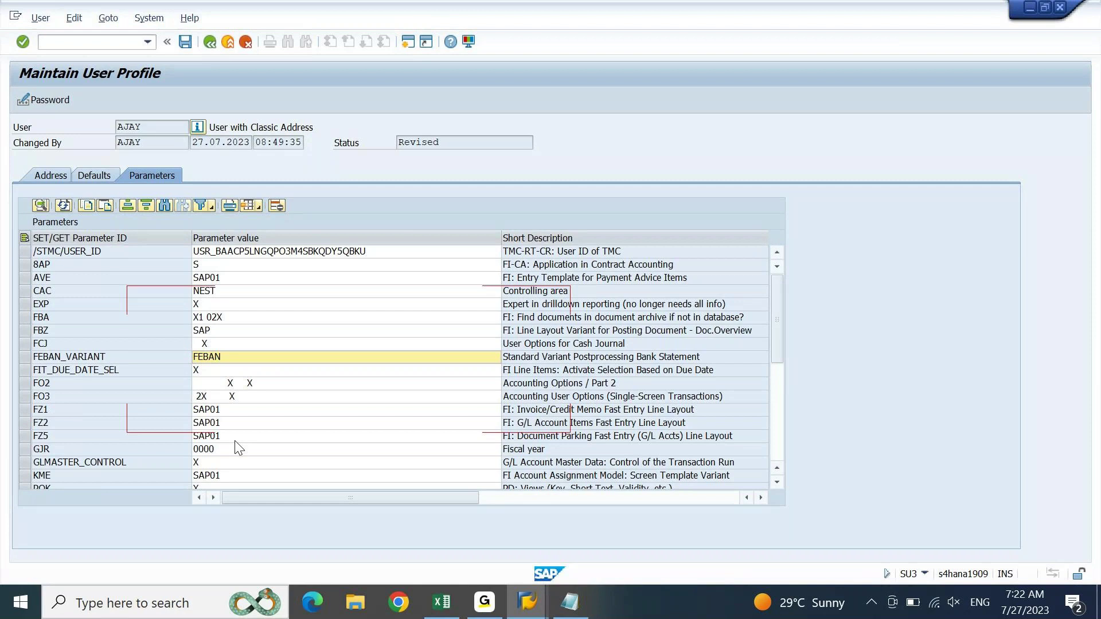
# Step: Try to add a user parameter FEB_BSPROC_UI with the value FEBAN in the first empty row
pyautogui.click(776, 429)
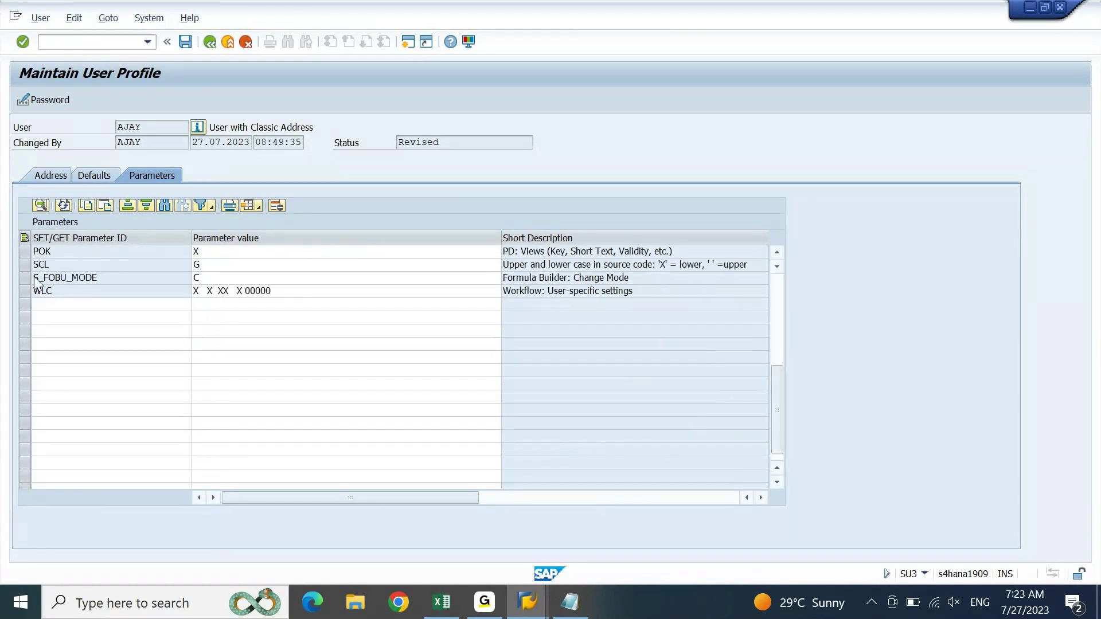
pyautogui.click(71, 308)
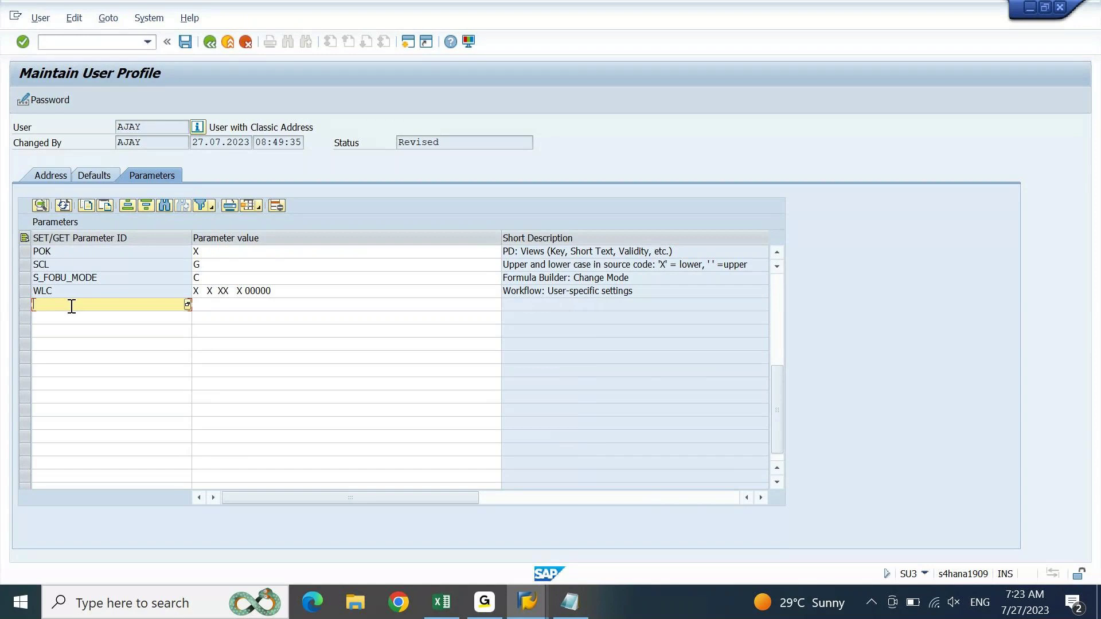
pyautogui.write('FEB_BSPROC_UI')
pyautogui.press('Return')
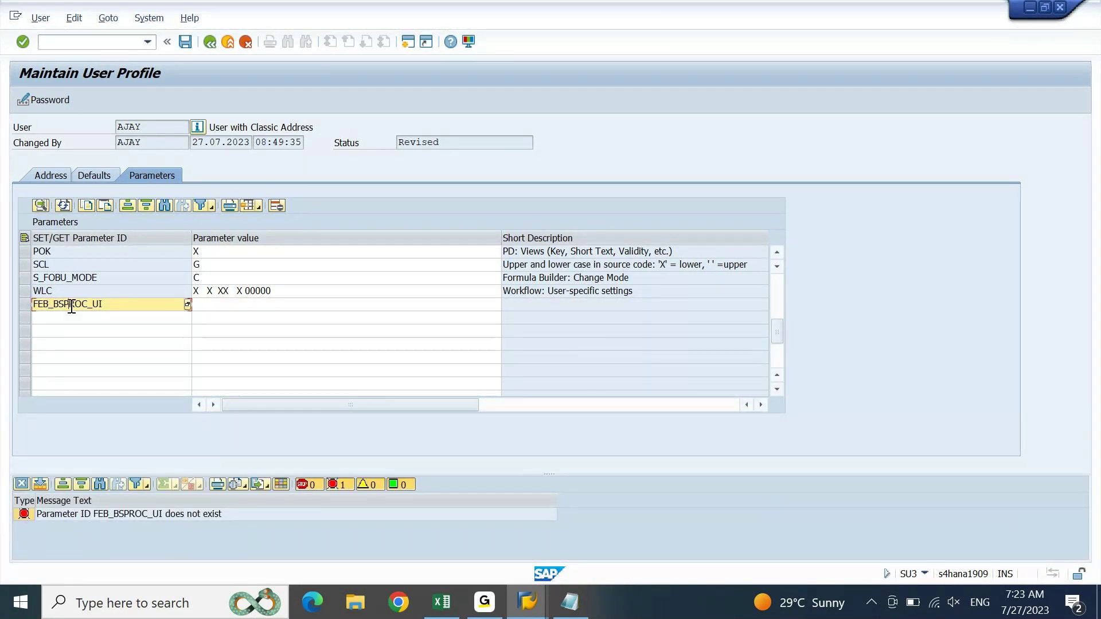
pyautogui.press('Tab')
pyautogui.click(71, 306)
pyautogui.press('Tab')
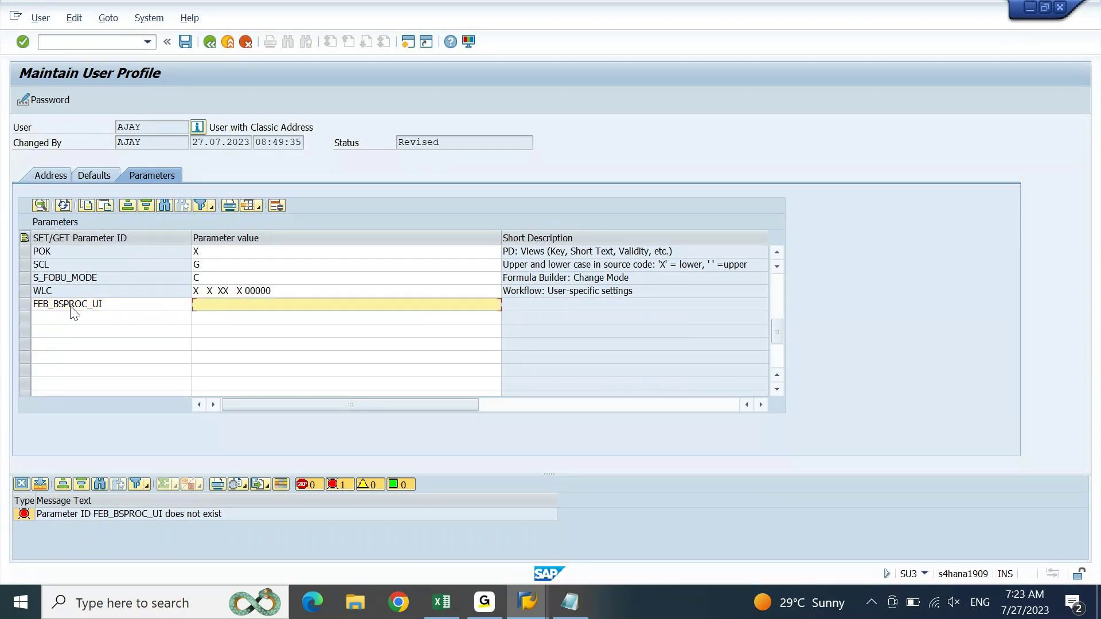
pyautogui.write('FEBAN')
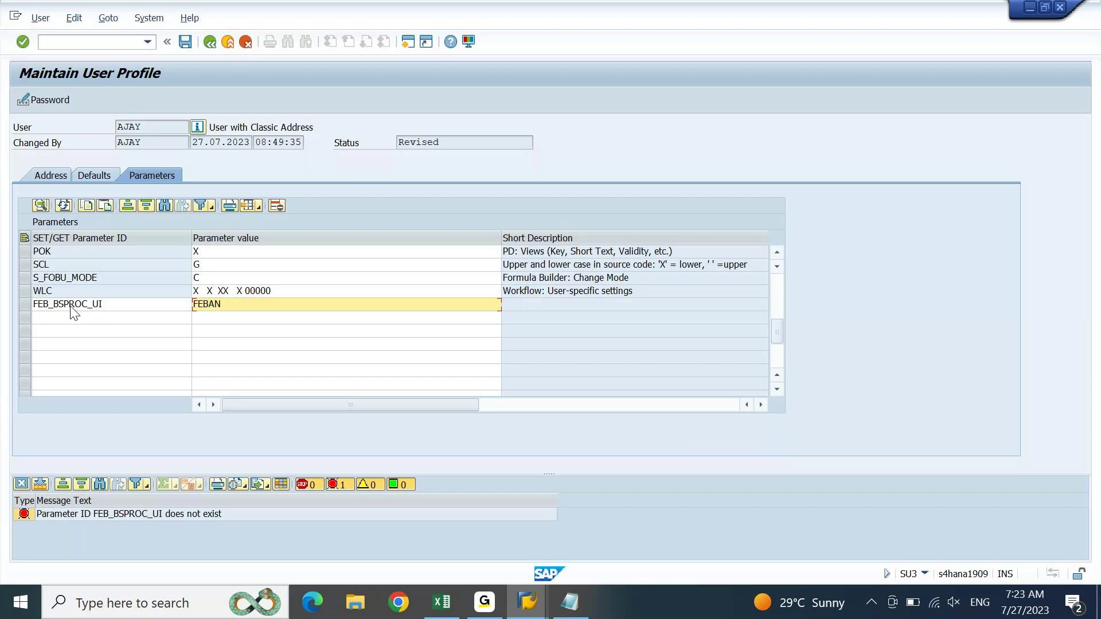
pyautogui.press('Return')
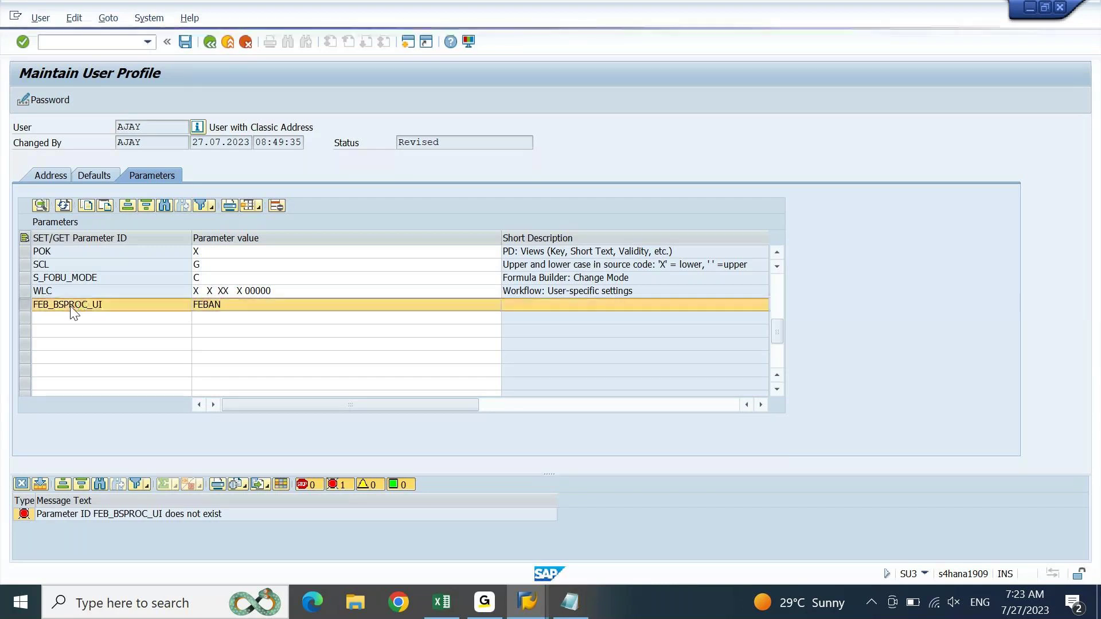
pyautogui.click(112, 315)
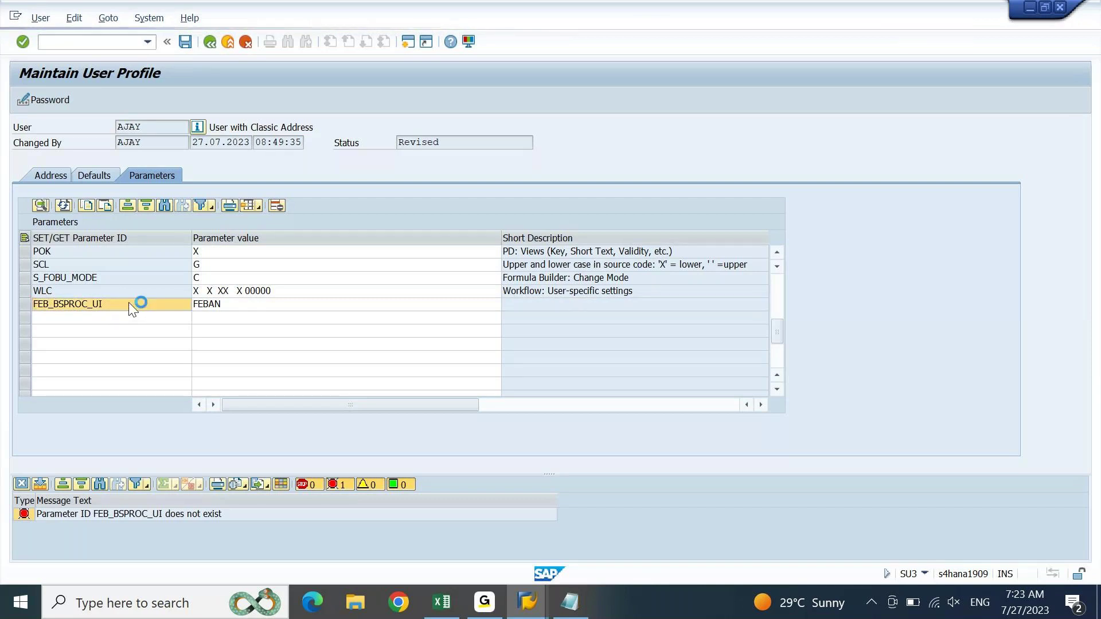
pyautogui.press('Return')
pyautogui.click(127, 304)
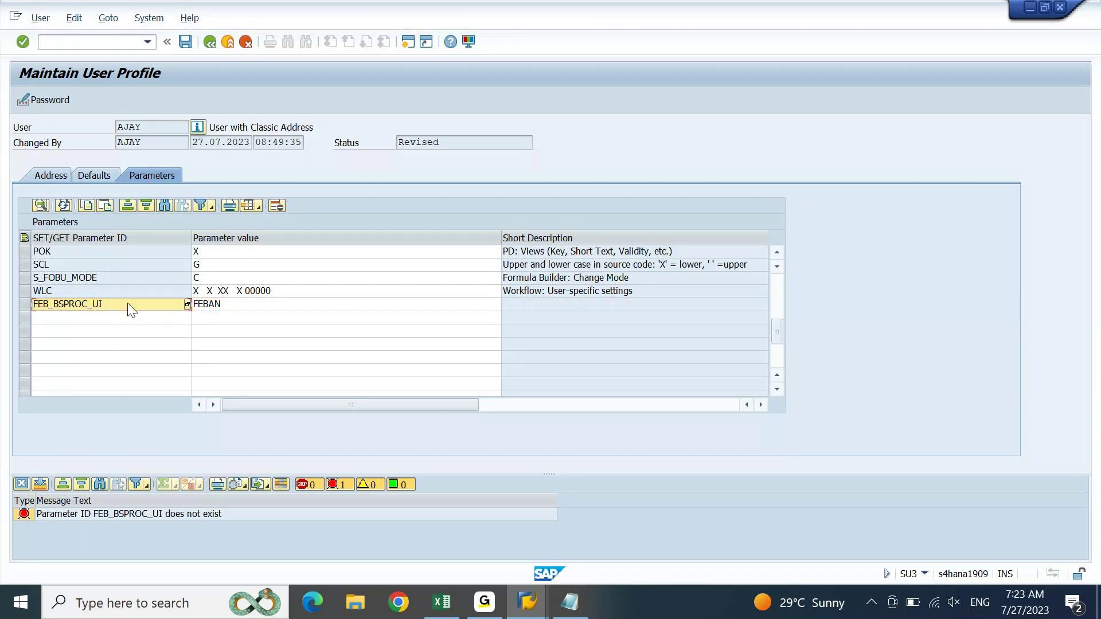
pyautogui.press('Tab')
pyautogui.press('Tab')
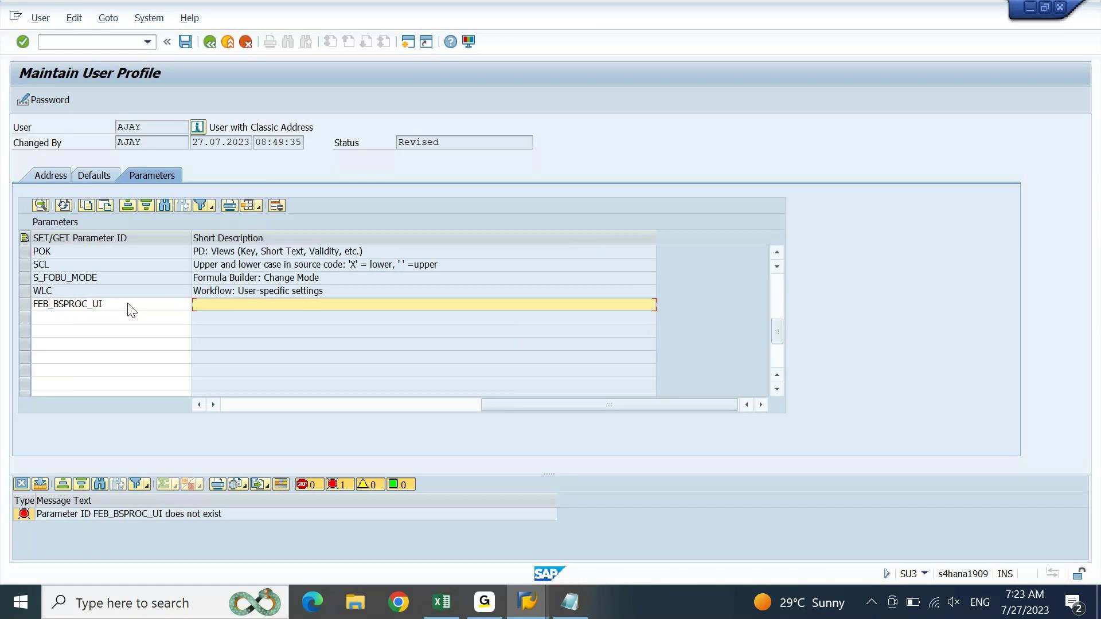
pyautogui.press('Left')
pyautogui.press('Left')
pyautogui.press('Right')
pyautogui.press('Right')
pyautogui.press('Left')
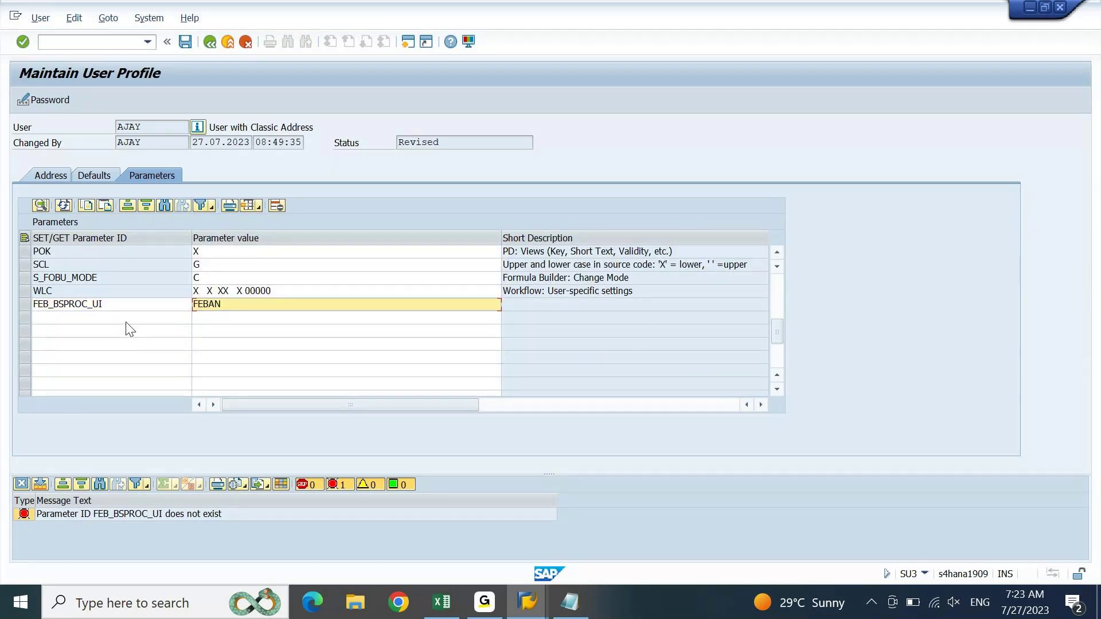
pyautogui.press('Left')
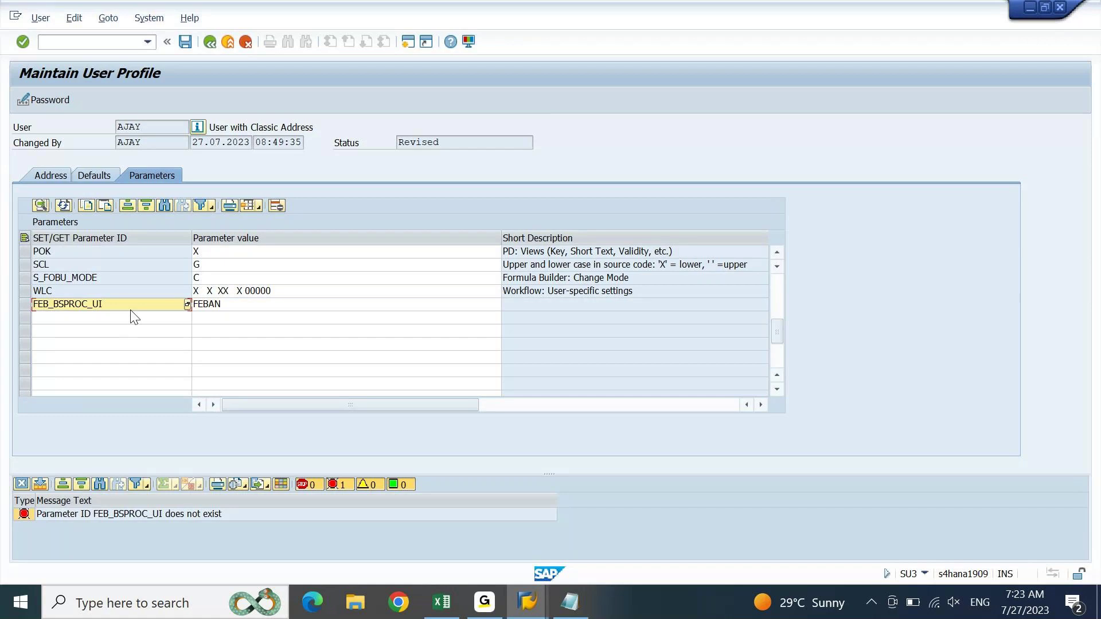
# Step: Correct the new parameter's ID to FEB_BSPROC
pyautogui.click(87, 304)
pyautogui.press('BackSpace')
pyautogui.press('BackSpace')
pyautogui.press('BackSpace')
pyautogui.press('Return')
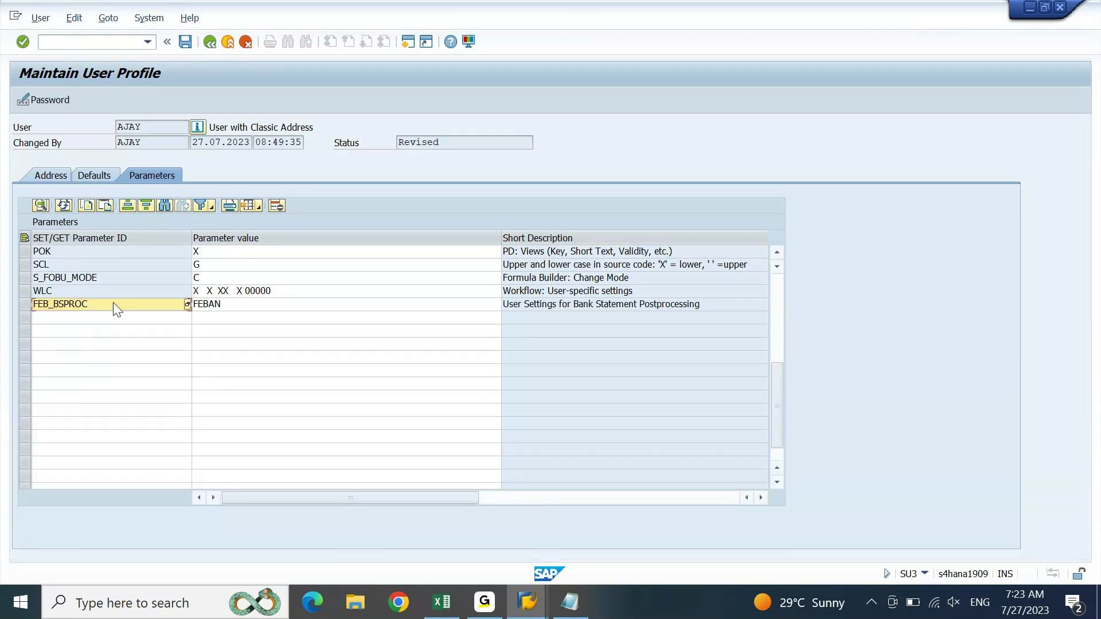
# Step: Save the user profile and start transaction FEBAN
pyautogui.click(184, 42)
pyautogui.write('FEBAM')
pyautogui.press('BackSpace')
pyautogui.write('N')
pyautogui.press('Return')
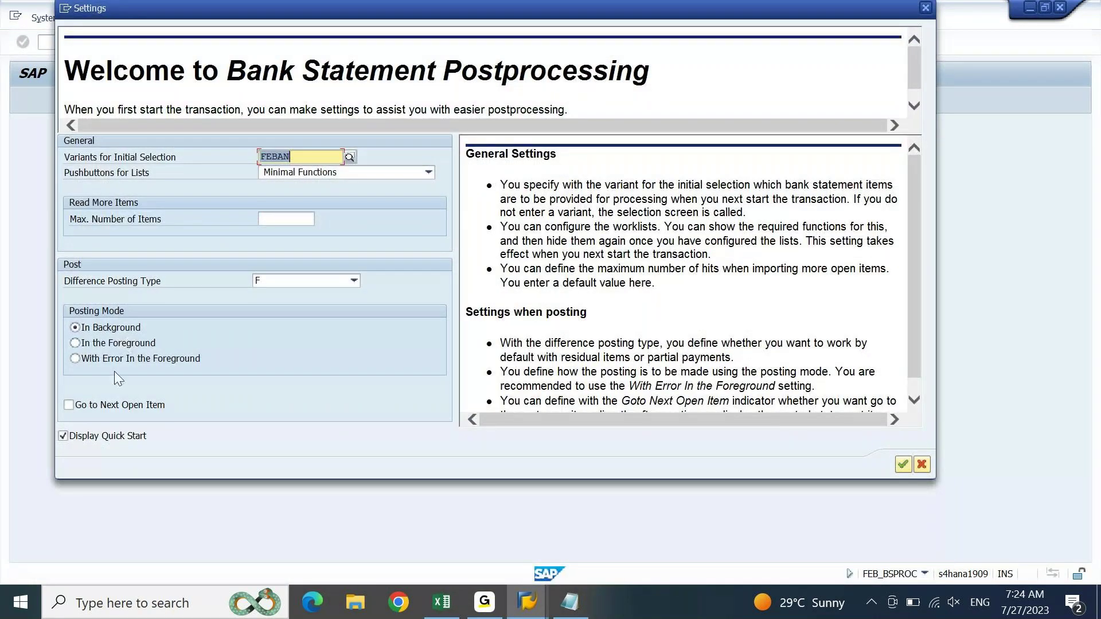
# Step: Enable Go to Next Open Item, clear the variant for initial selection and try to accept the settings
pyautogui.click(119, 406)
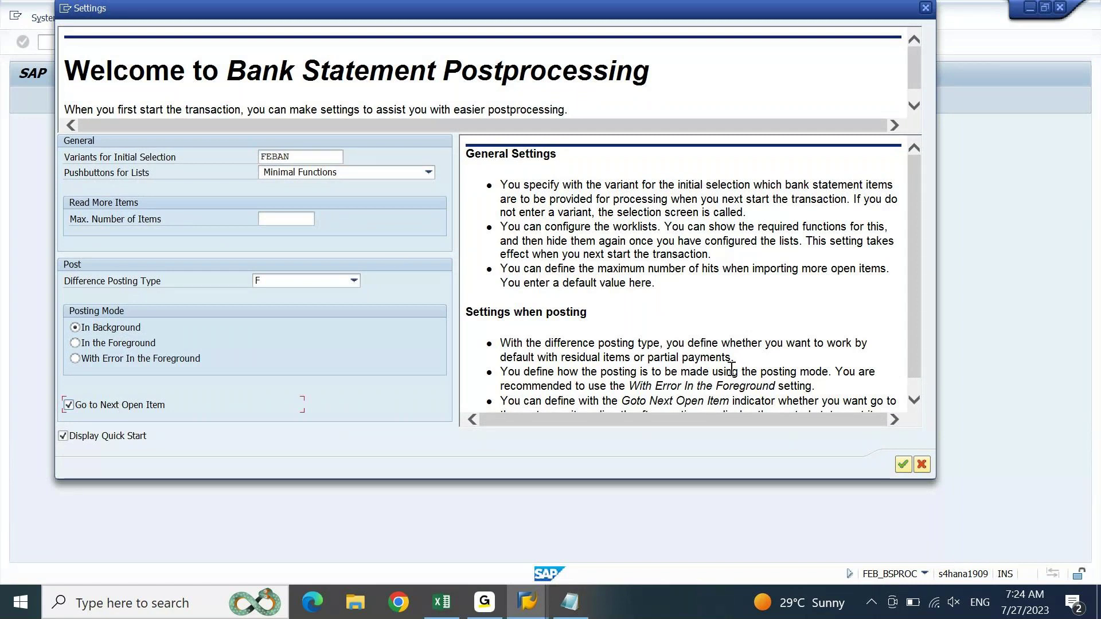
pyautogui.click(902, 465)
pyautogui.press('Delete')
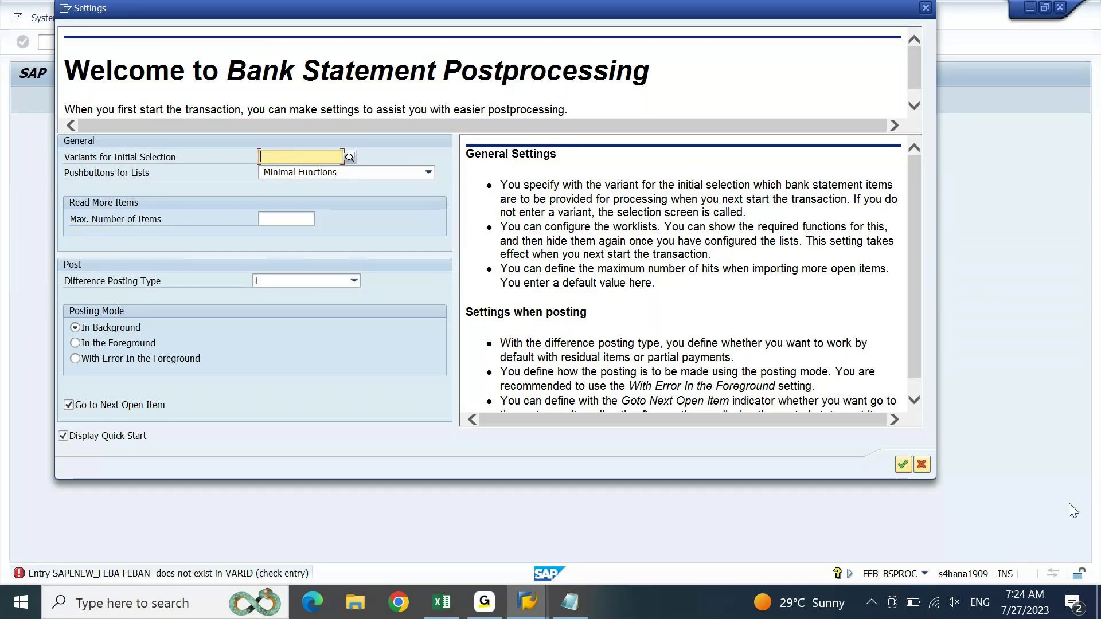
pyautogui.click(905, 463)
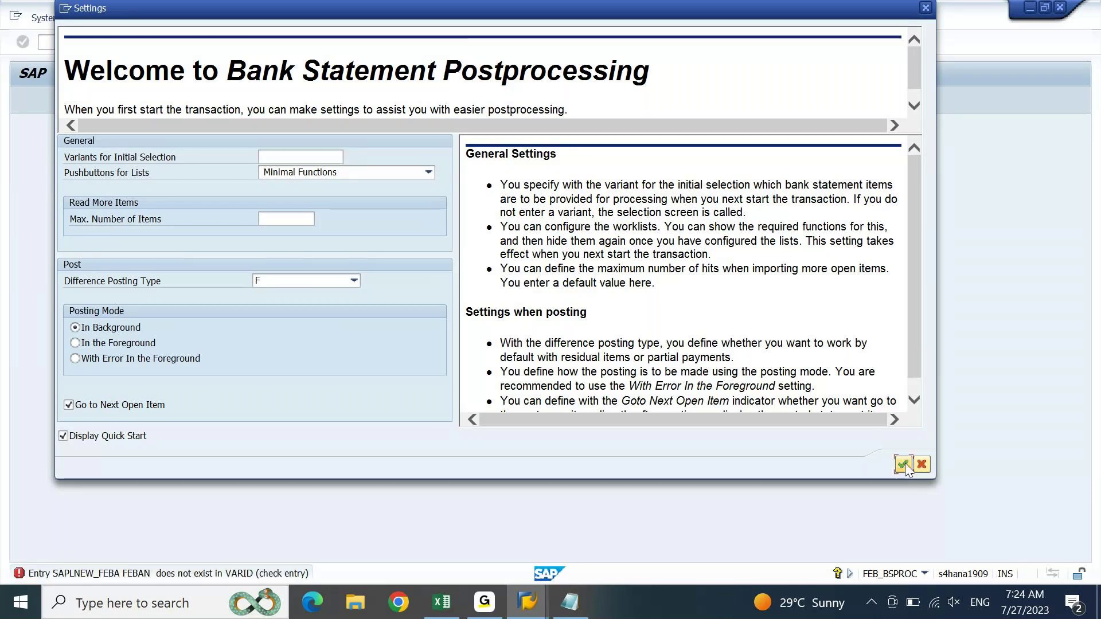
# Step: Set the difference posting type to 2 Partial Payment and try to accept the settings
pyautogui.click(354, 280)
pyautogui.click(295, 308)
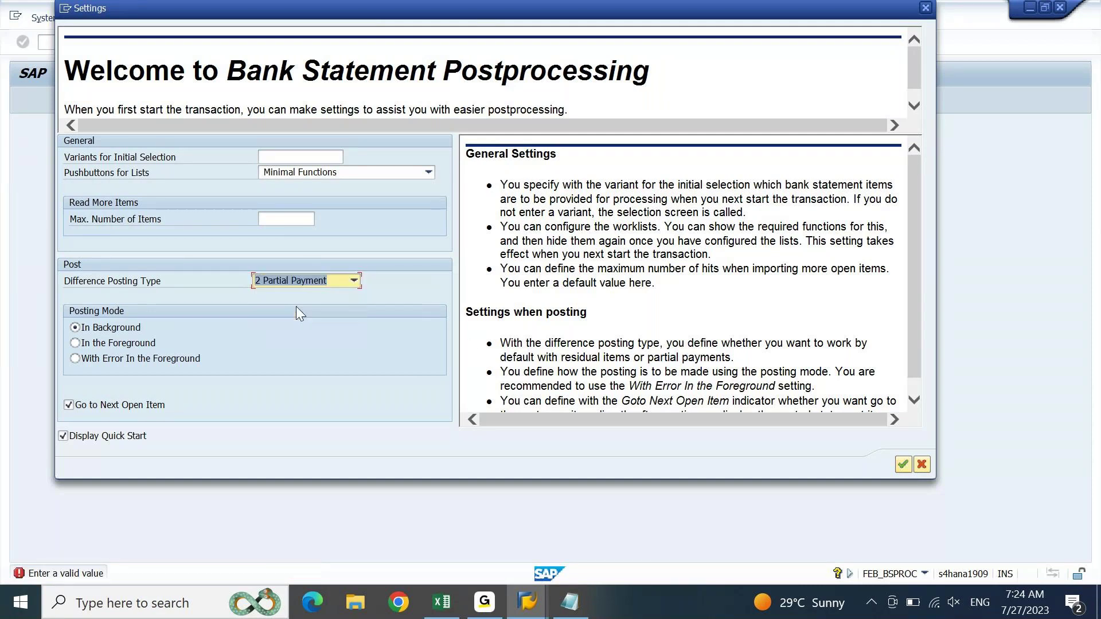
pyautogui.click(903, 463)
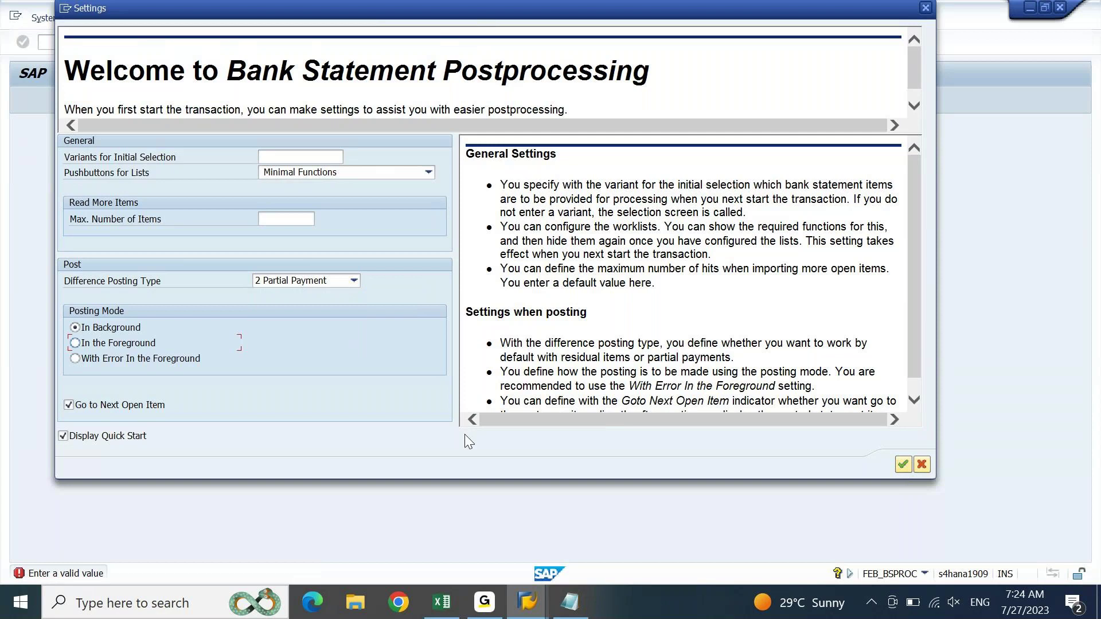
# Step: Try to accept the settings with the posting mode In the Foreground
pyautogui.click(144, 343)
pyautogui.click(135, 330)
pyautogui.click(139, 344)
pyautogui.click(902, 464)
# Step: Set the maximum number of items to 999 and the posting mode to In Background
pyautogui.click(290, 218)
pyautogui.write('999')
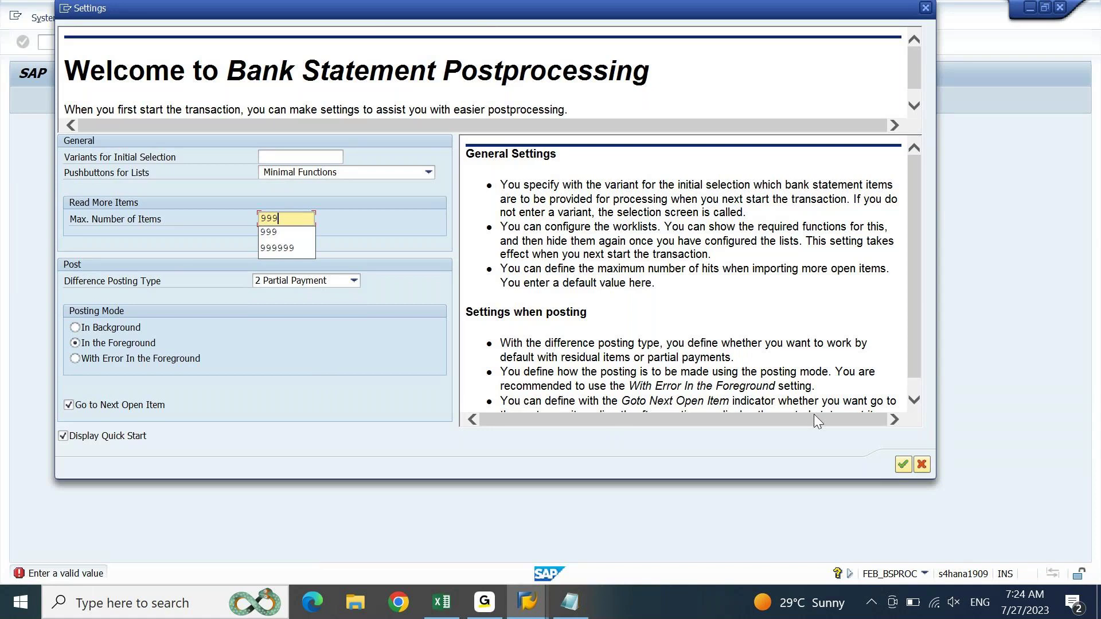
pyautogui.click(907, 463)
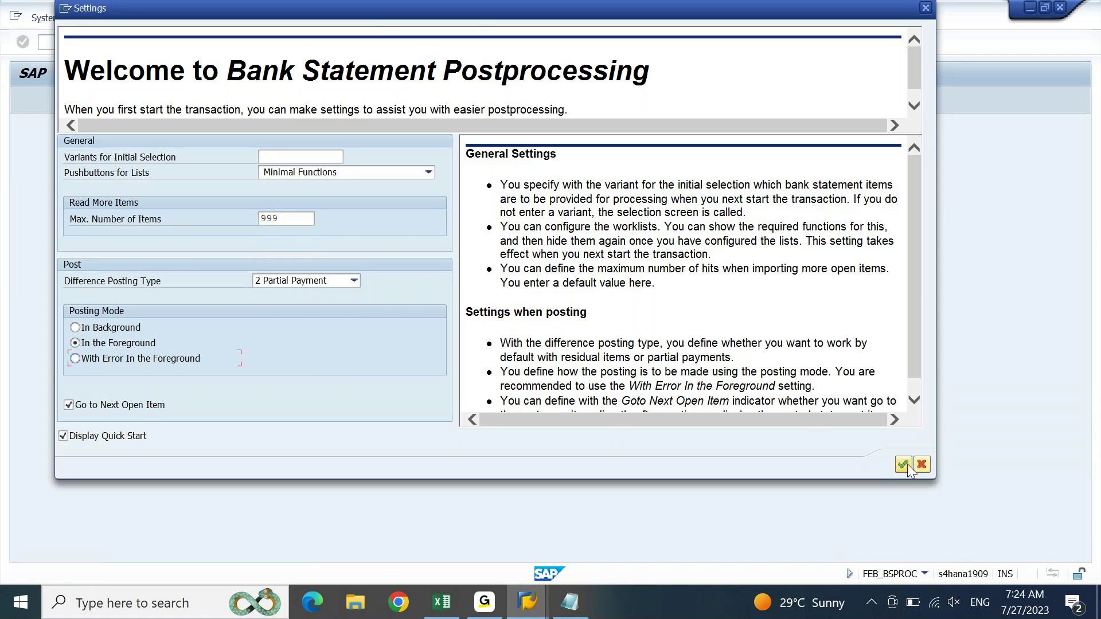
pyautogui.click(106, 327)
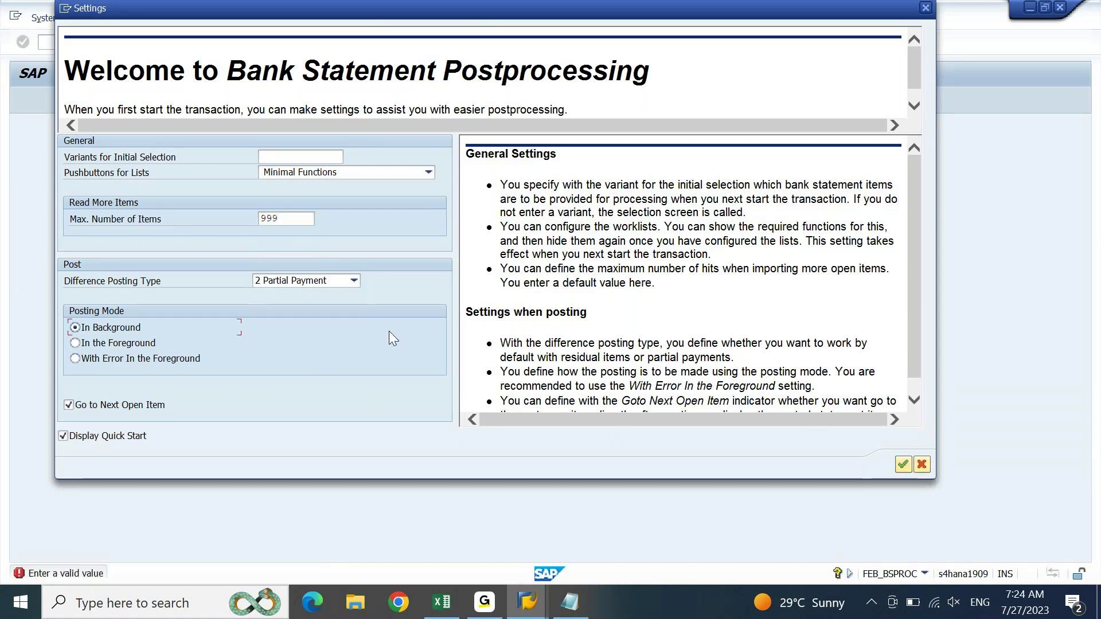
pyautogui.click(904, 468)
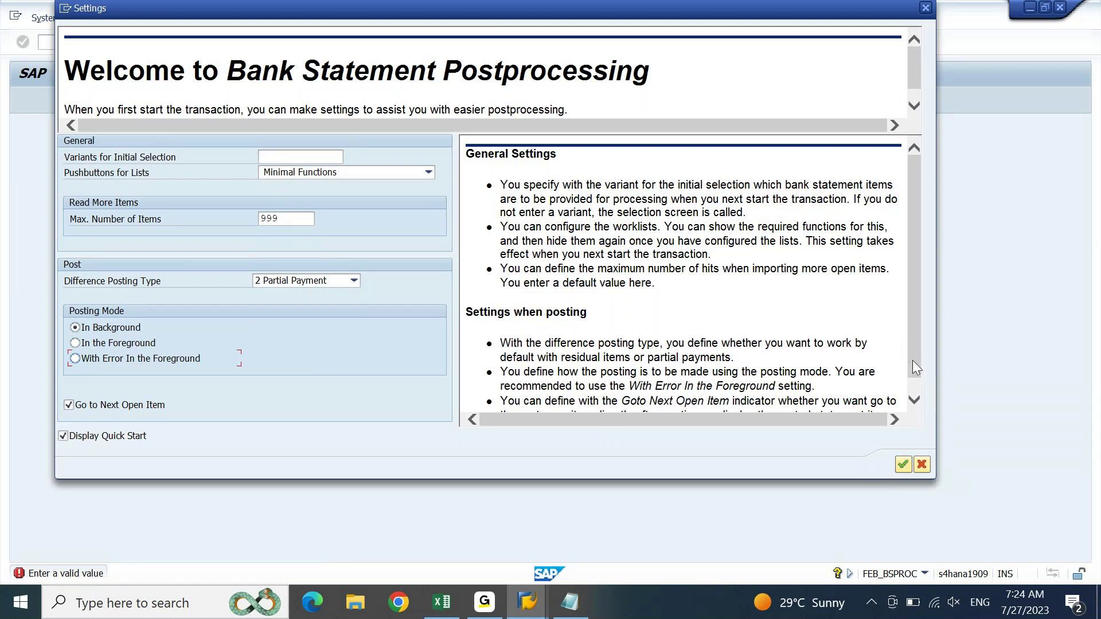
# Step: Disable Go to Next Open Item and accept the postprocessing settings
pyautogui.scroll(-1, 914, 361)
pyautogui.click(101, 406)
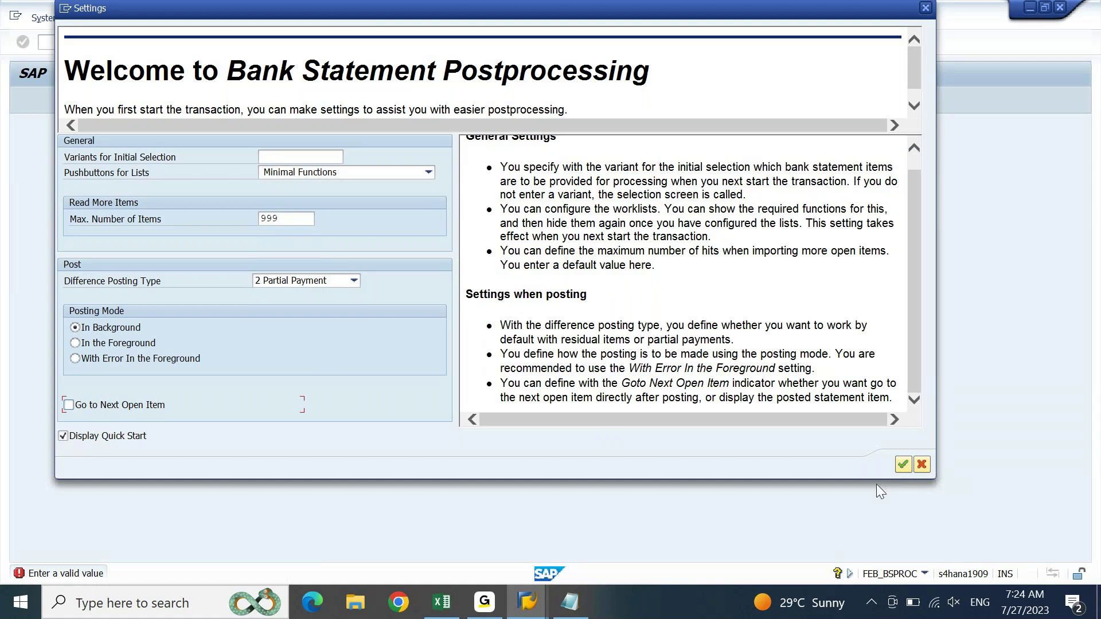
pyautogui.click(903, 464)
pyautogui.click(907, 462)
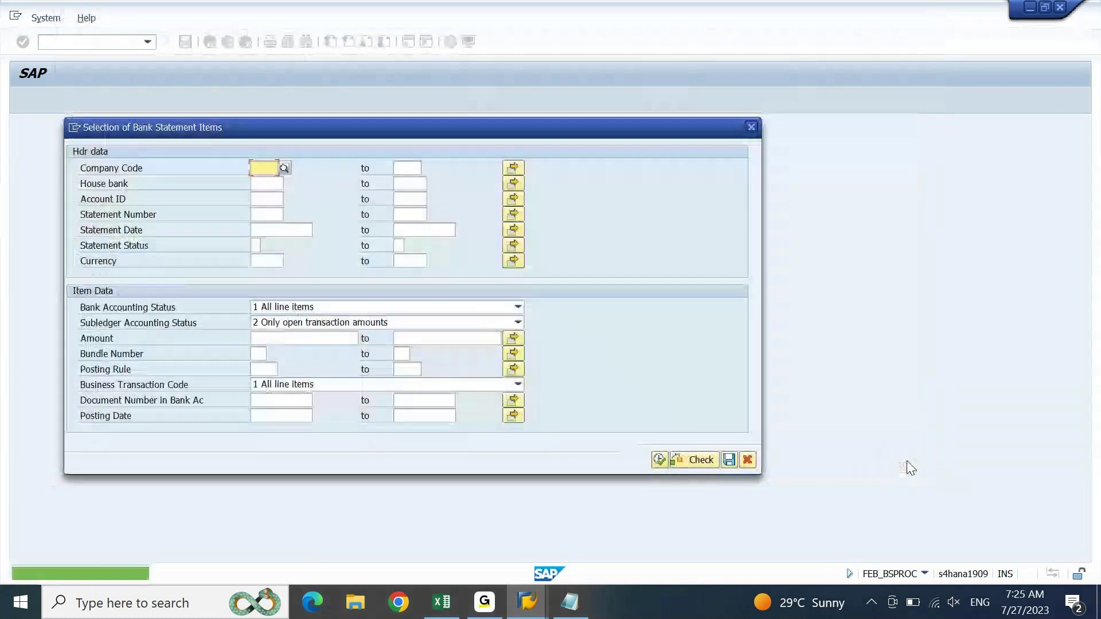
# Step: Select the bank statement items of company code DEIN with the subledger accounting status 1 All line items
pyautogui.write('DEIN')
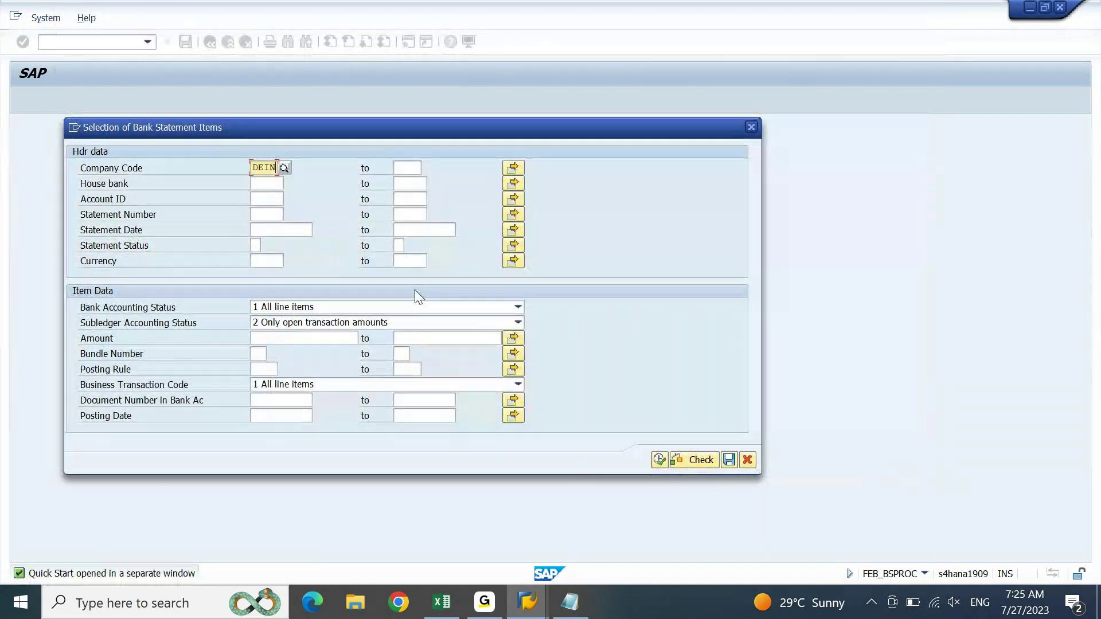
pyautogui.click(395, 326)
pyautogui.click(398, 336)
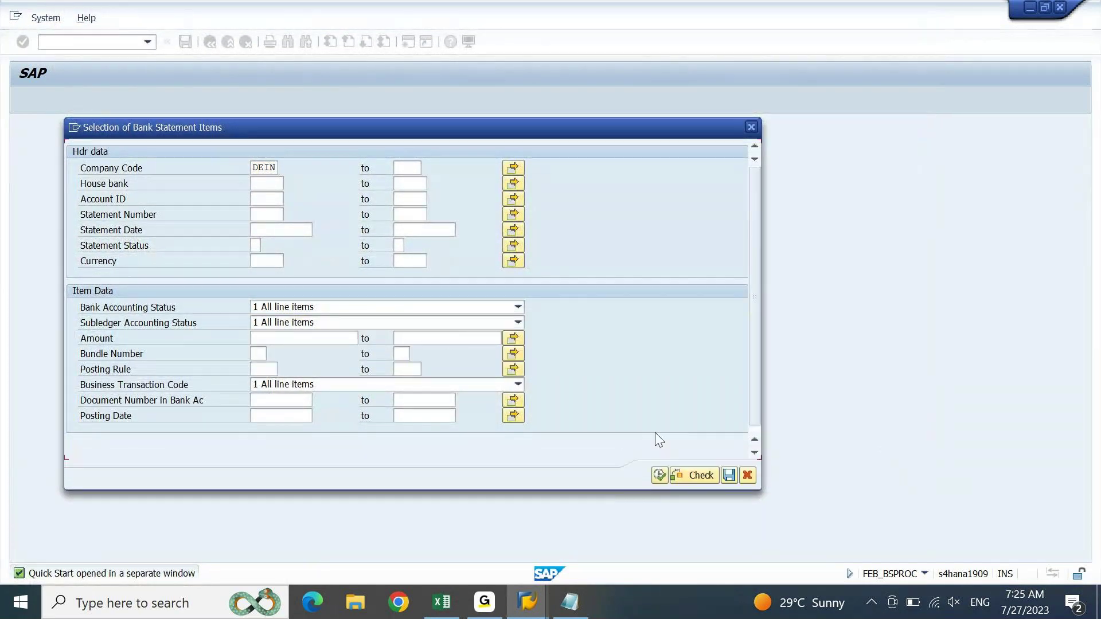
pyautogui.click(659, 479)
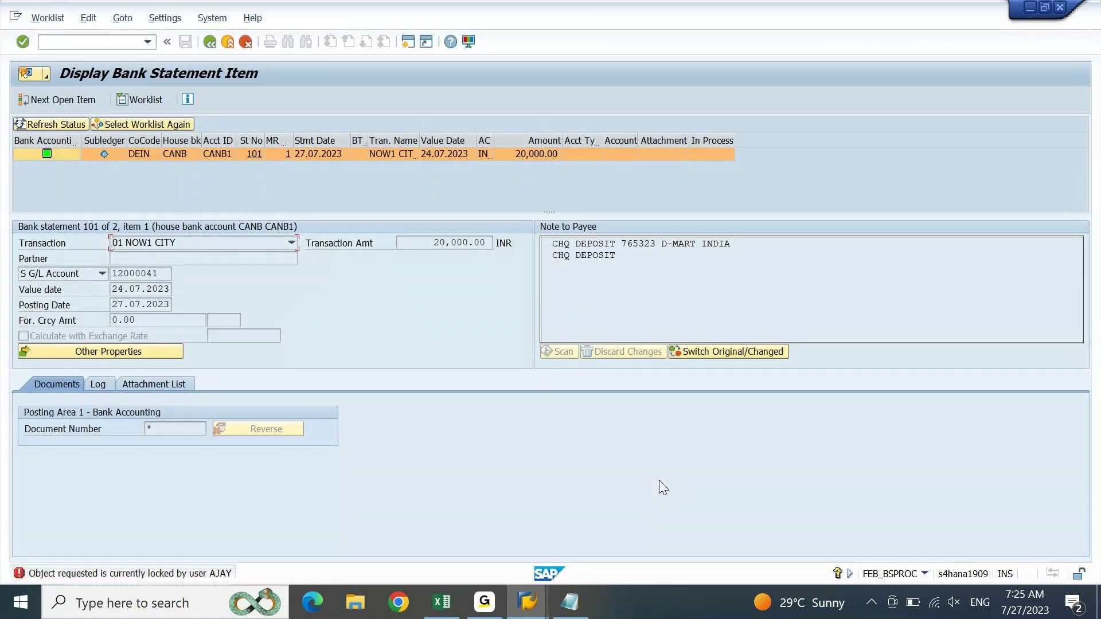
# Step: Close the Performance Assistant window and the duplicate Display Bank Statement Item session
pyautogui.click(526, 601)
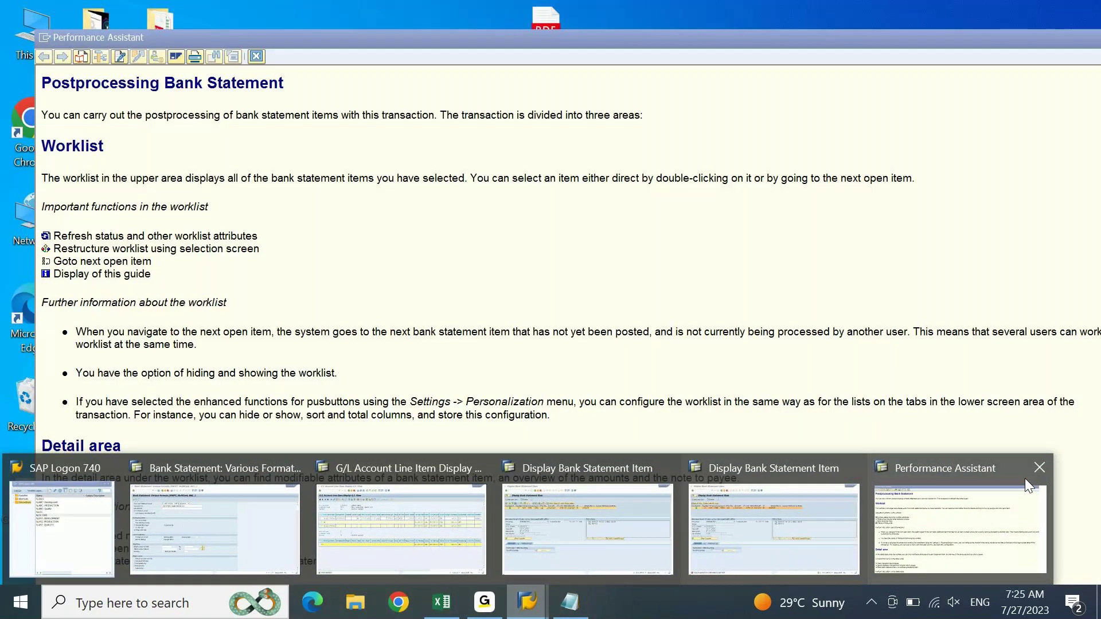
pyautogui.click(1032, 476)
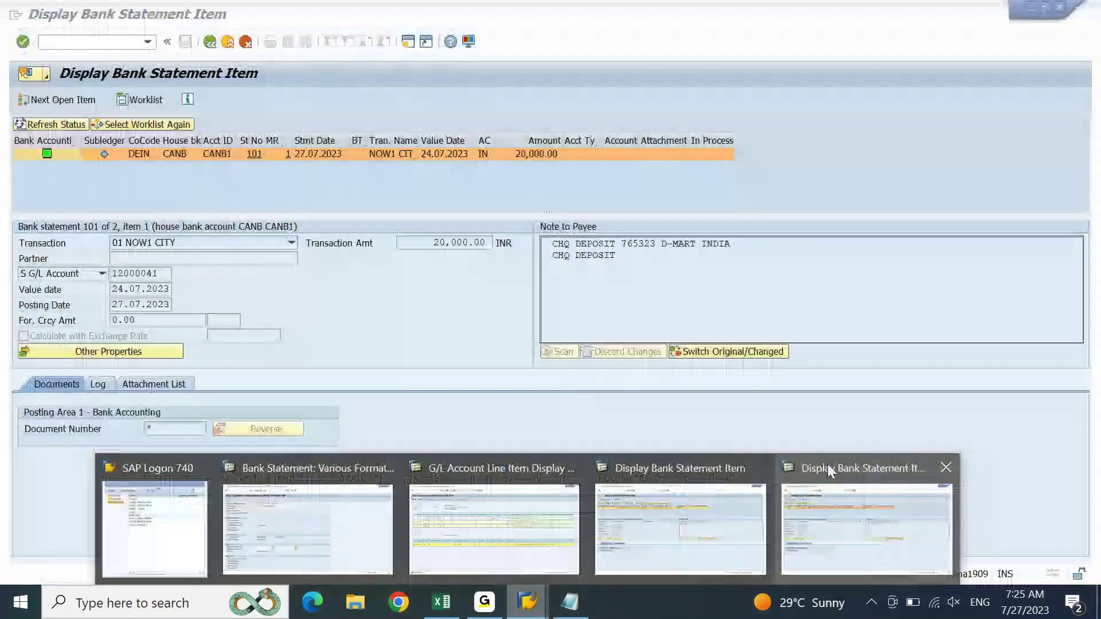
pyautogui.click(953, 469)
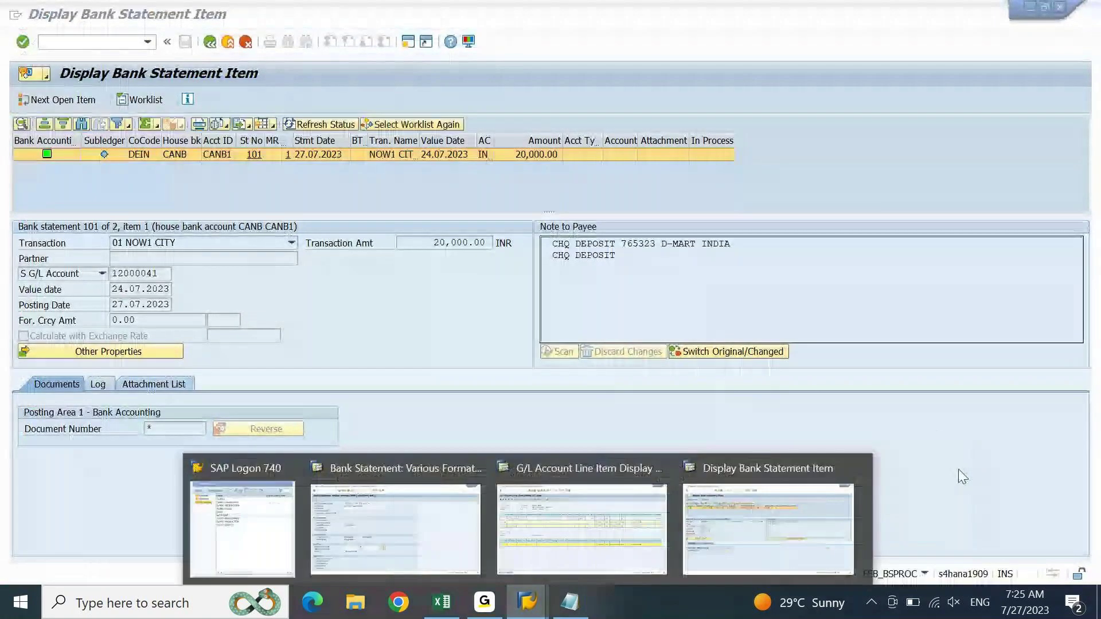
# Step: Restart FEBAN and load company code DEIN's bank statement items with the subledger accounting status 1 All line items
pyautogui.click(100, 42)
pyautogui.write('/n')
pyautogui.press('Return')
pyautogui.write('FEBAN')
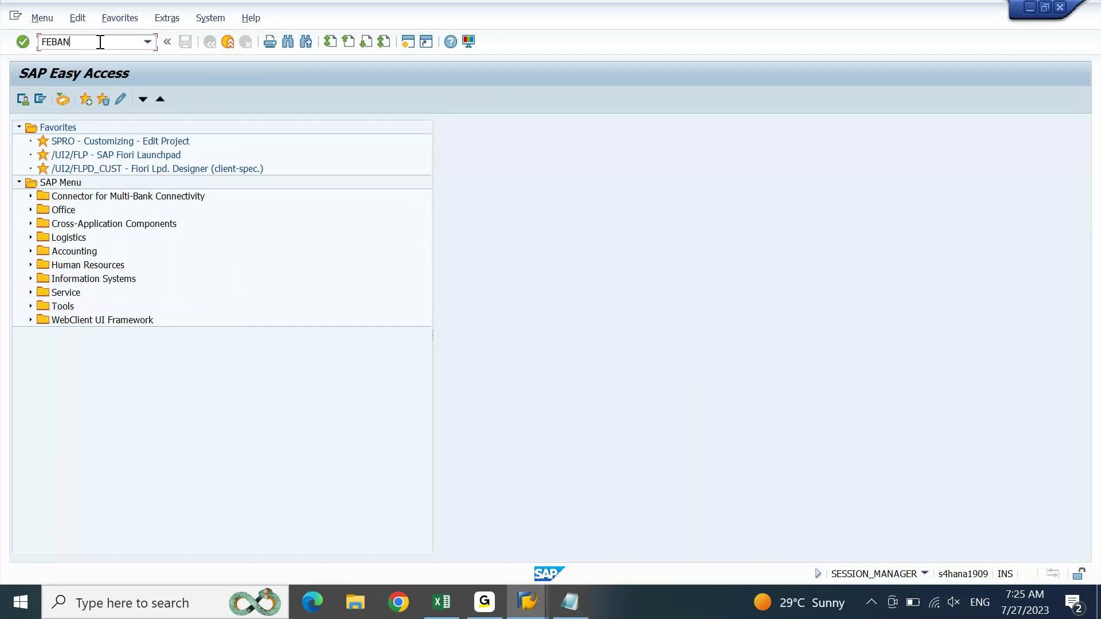
pyautogui.press('Return')
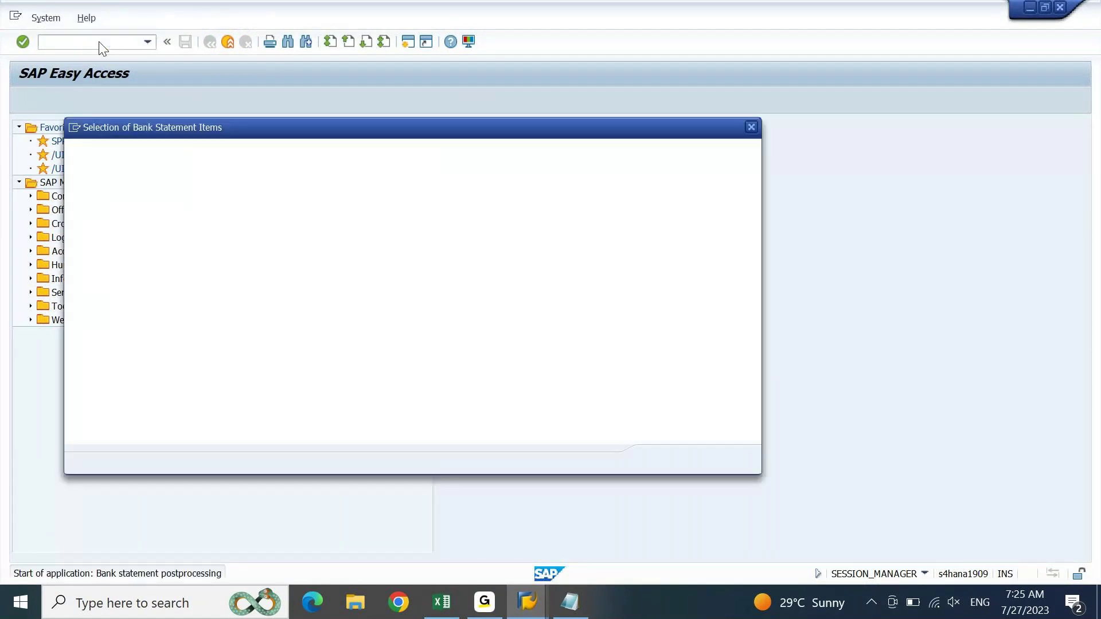
pyautogui.press('space')
pyautogui.press('Down')
pyautogui.press('Return')
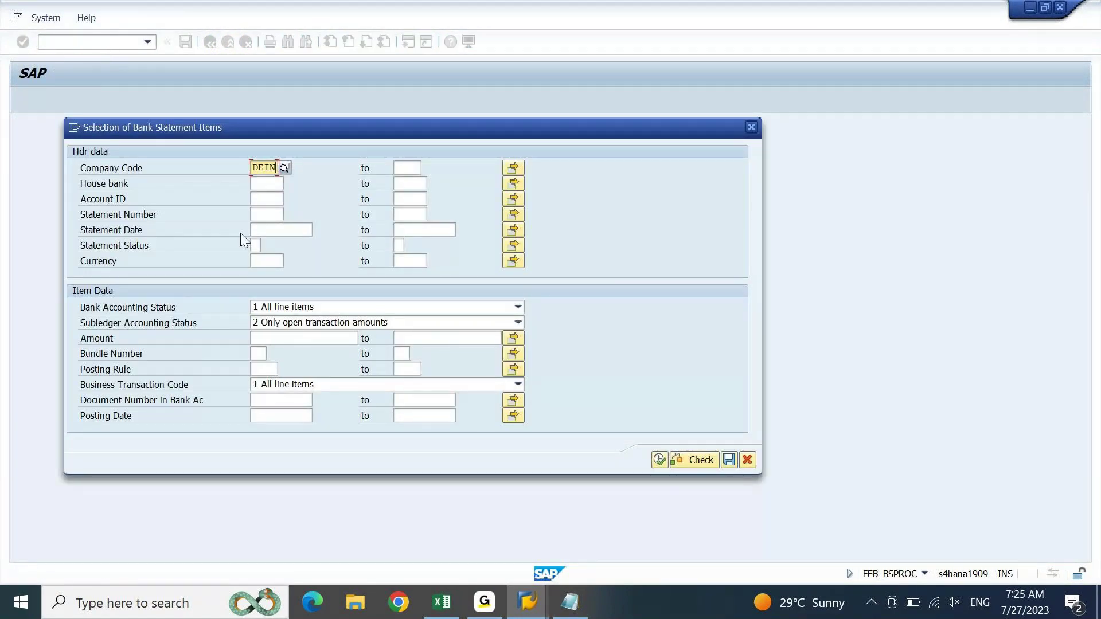
pyautogui.click(267, 323)
pyautogui.click(266, 335)
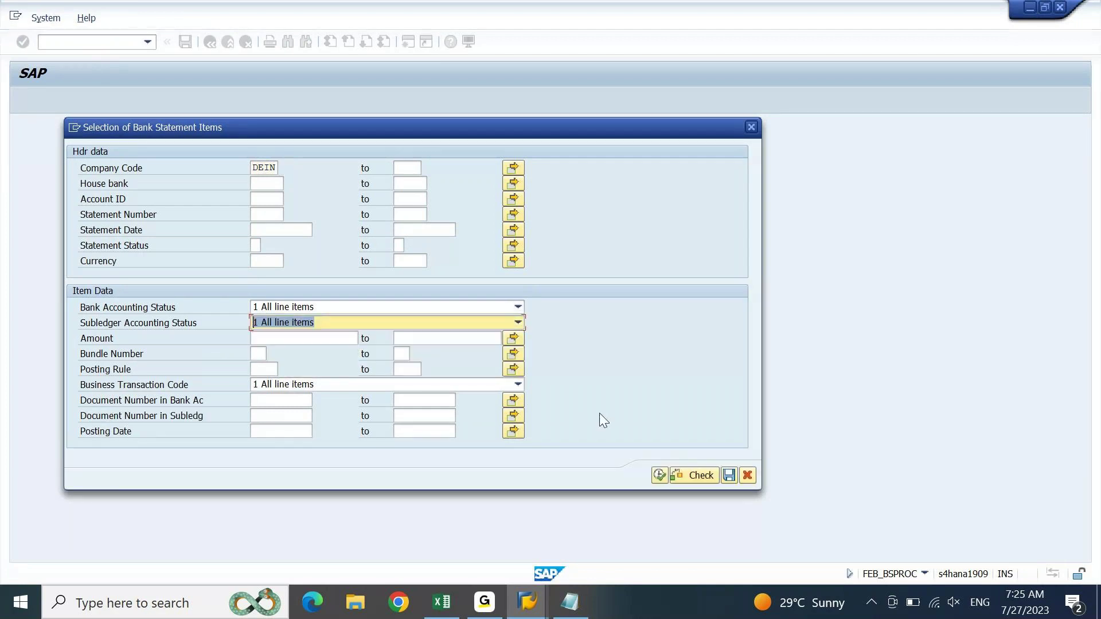
pyautogui.click(659, 475)
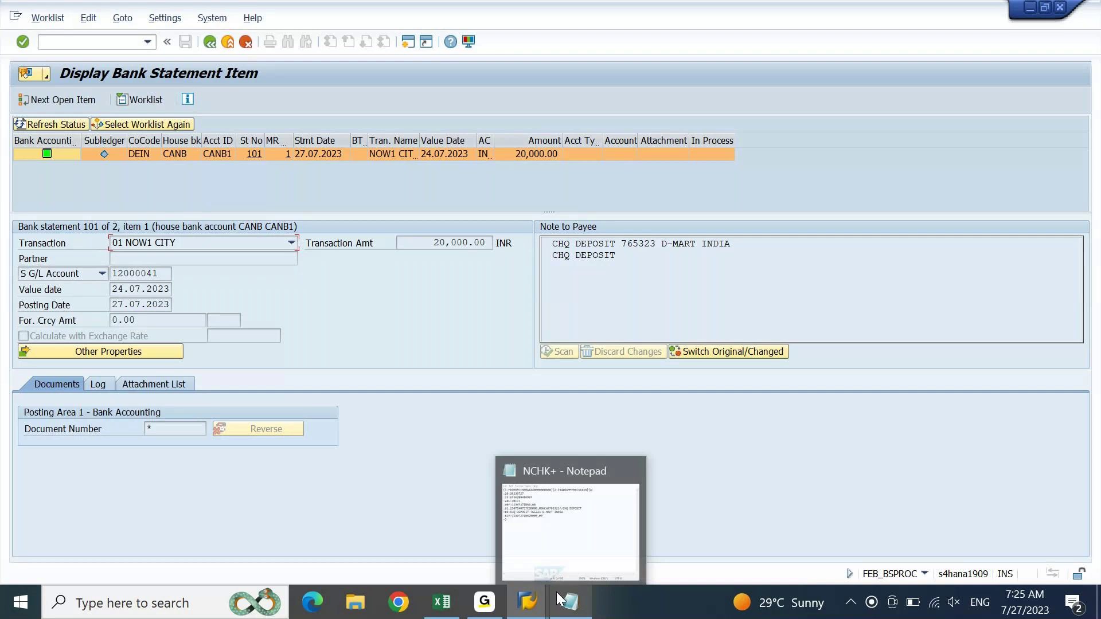
pyautogui.moveTo(527, 601)
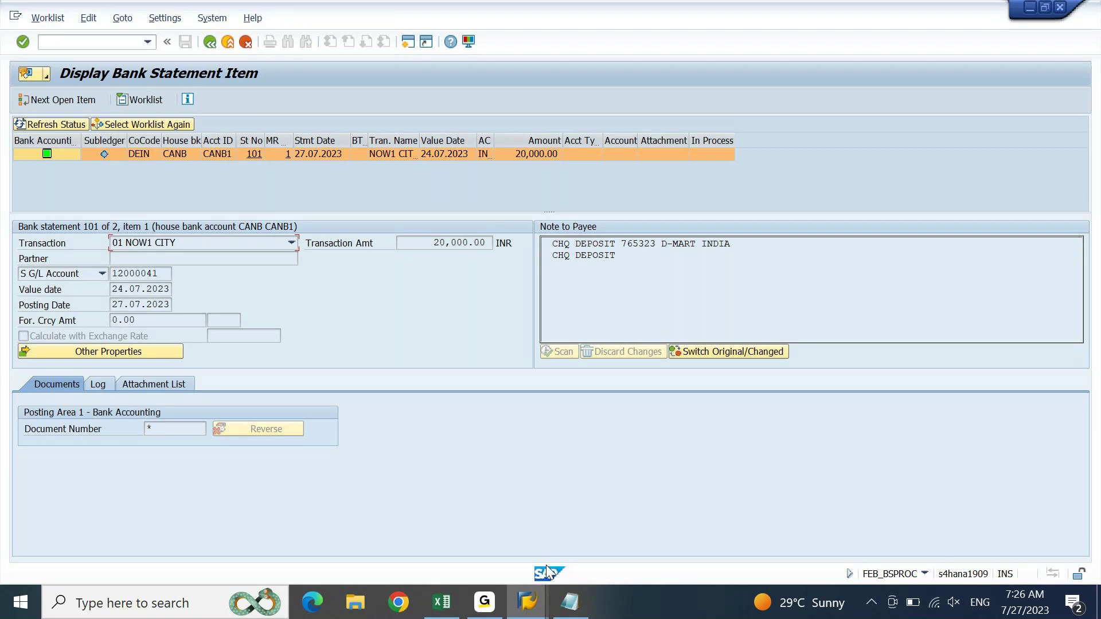
pyautogui.click(526, 602)
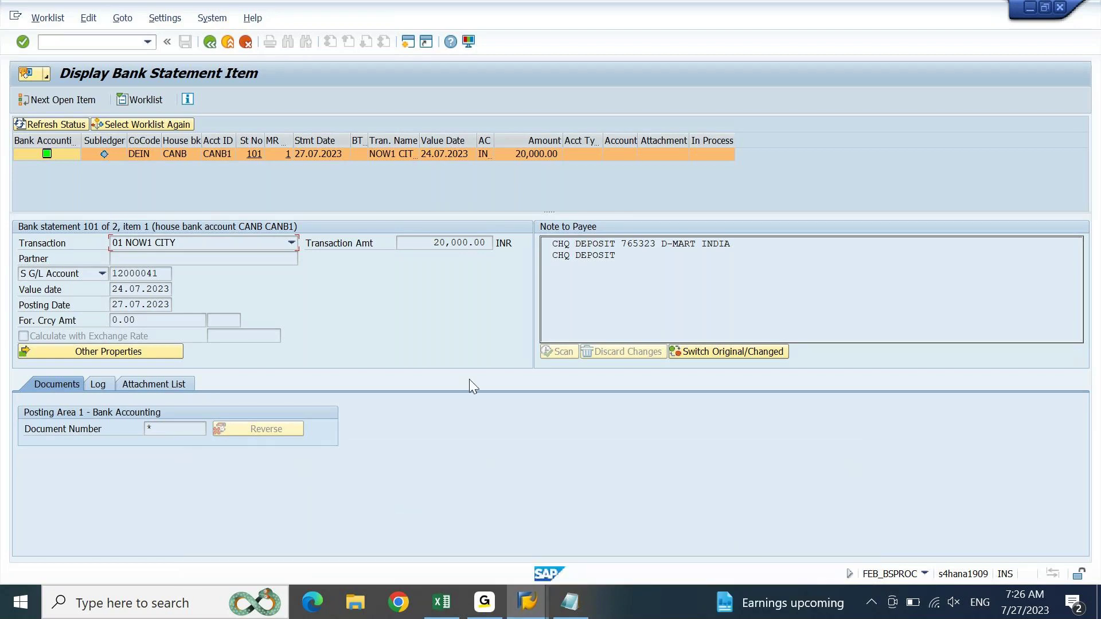
pyautogui.click(211, 43)
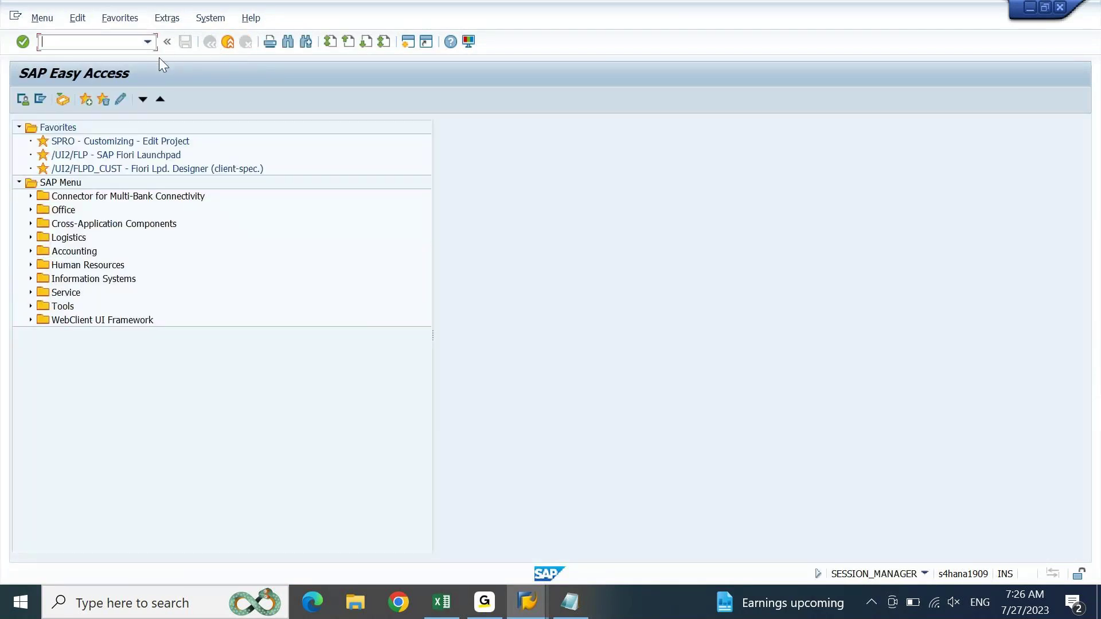
pyautogui.click(148, 42)
pyautogui.click(119, 84)
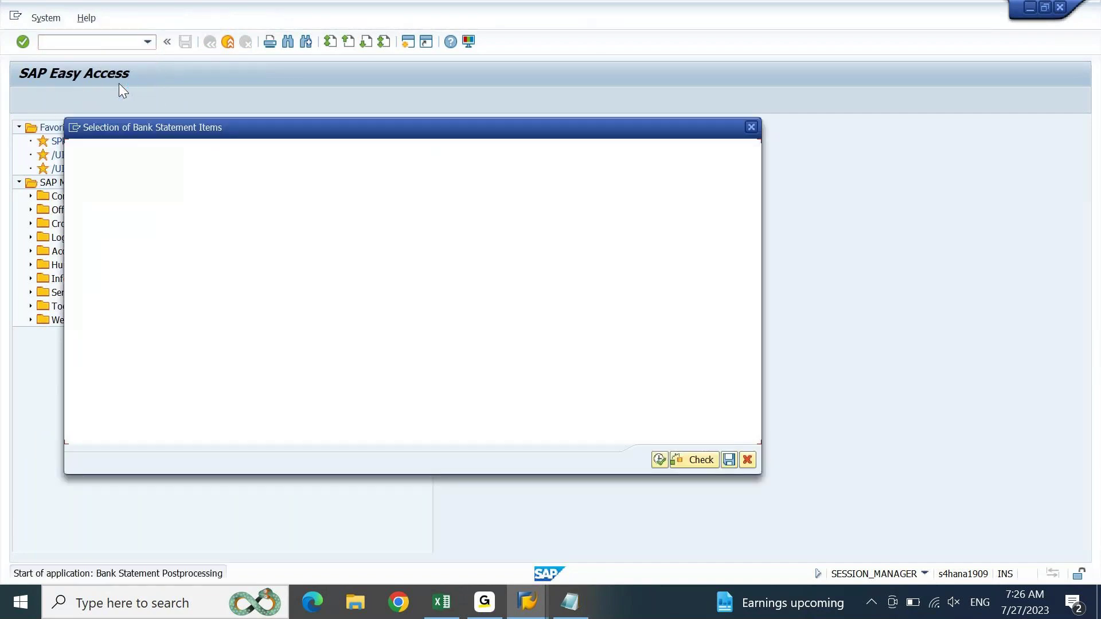
pyautogui.press('Escape')
# Step: Run transaction SU3, check the FEB_BSPROC value among the user parameters, and leave the user profile
pyautogui.write('SU3')
pyautogui.press('Return')
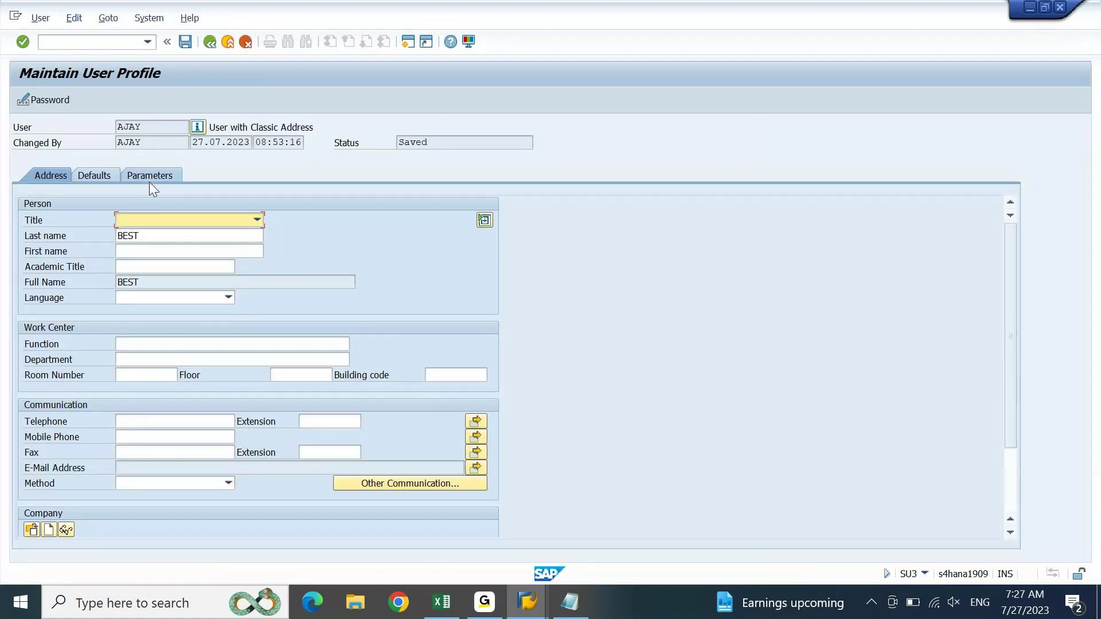
pyautogui.click(150, 177)
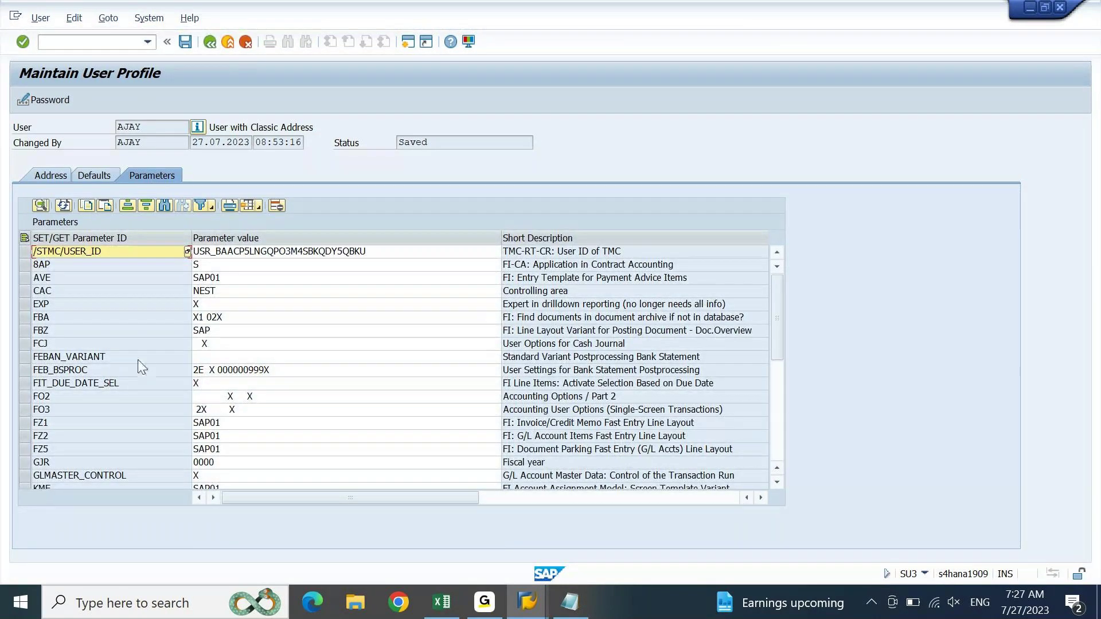
pyautogui.press('F3')
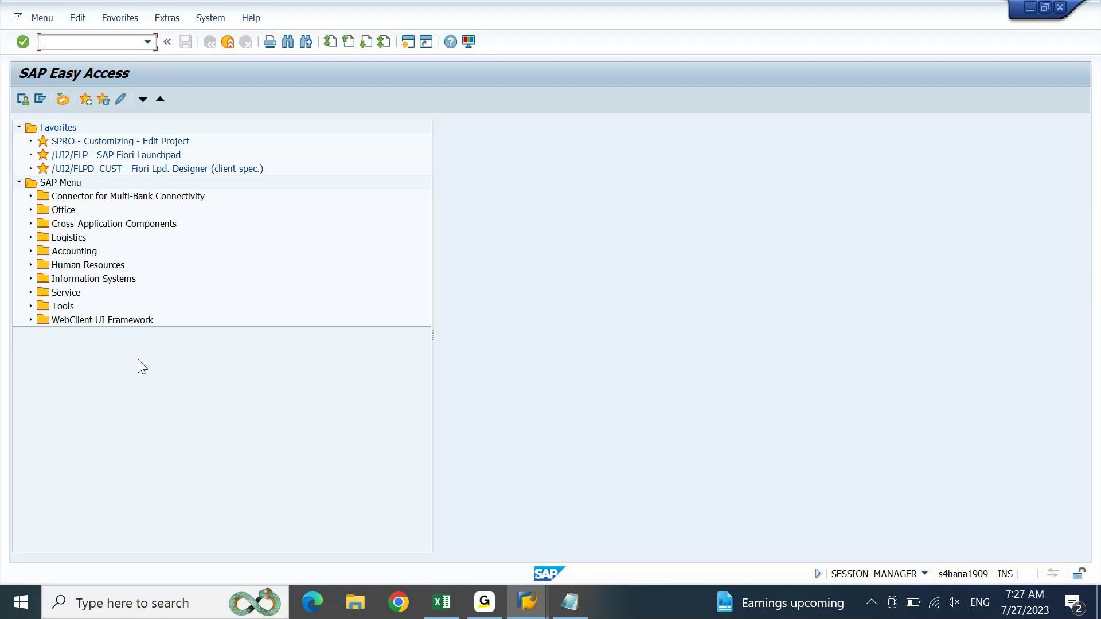
pyautogui.click(477, 587)
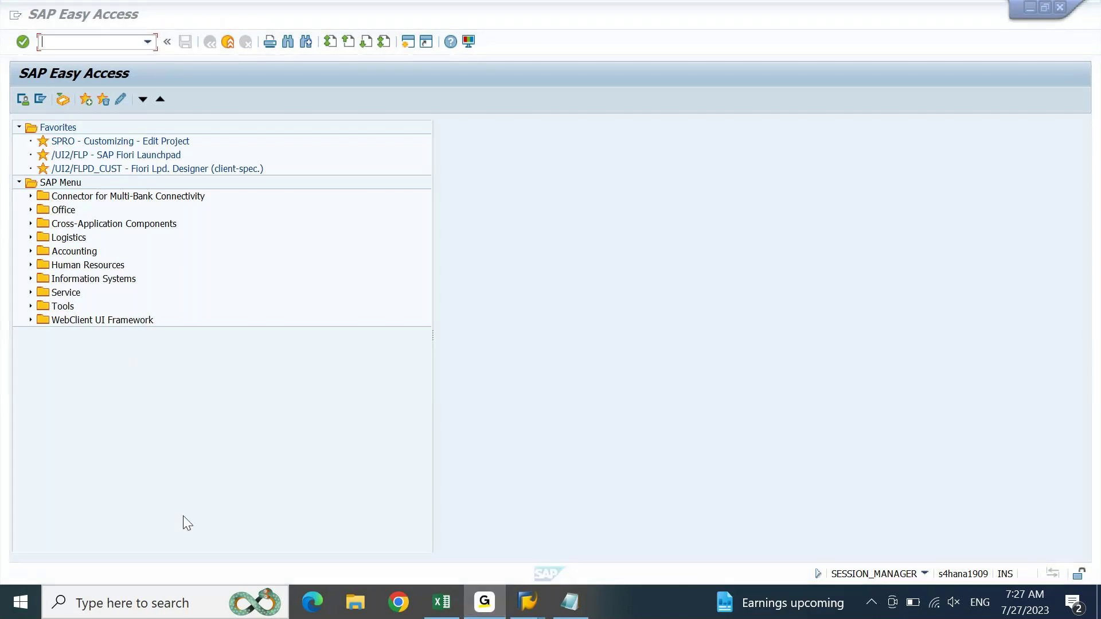